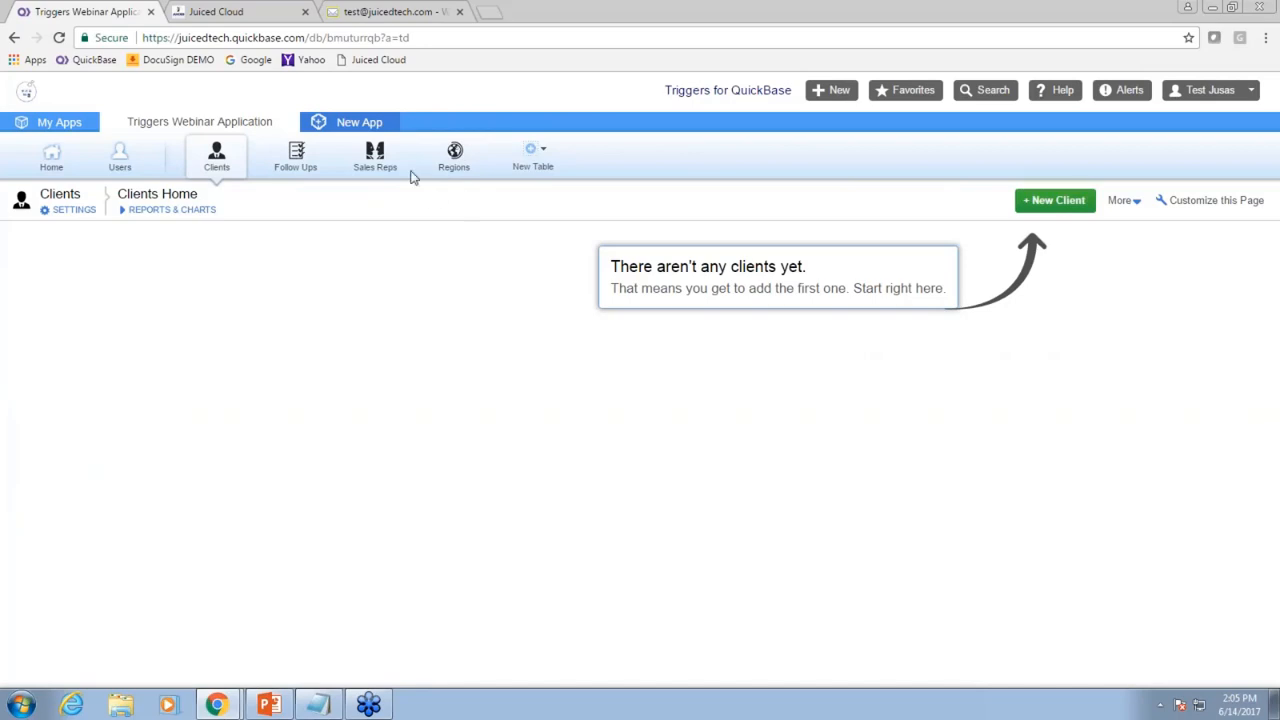
# Step: Log in to Juiced Cloud to reach the Sample Inc. add-ons home page
pyautogui.click(258, 16)
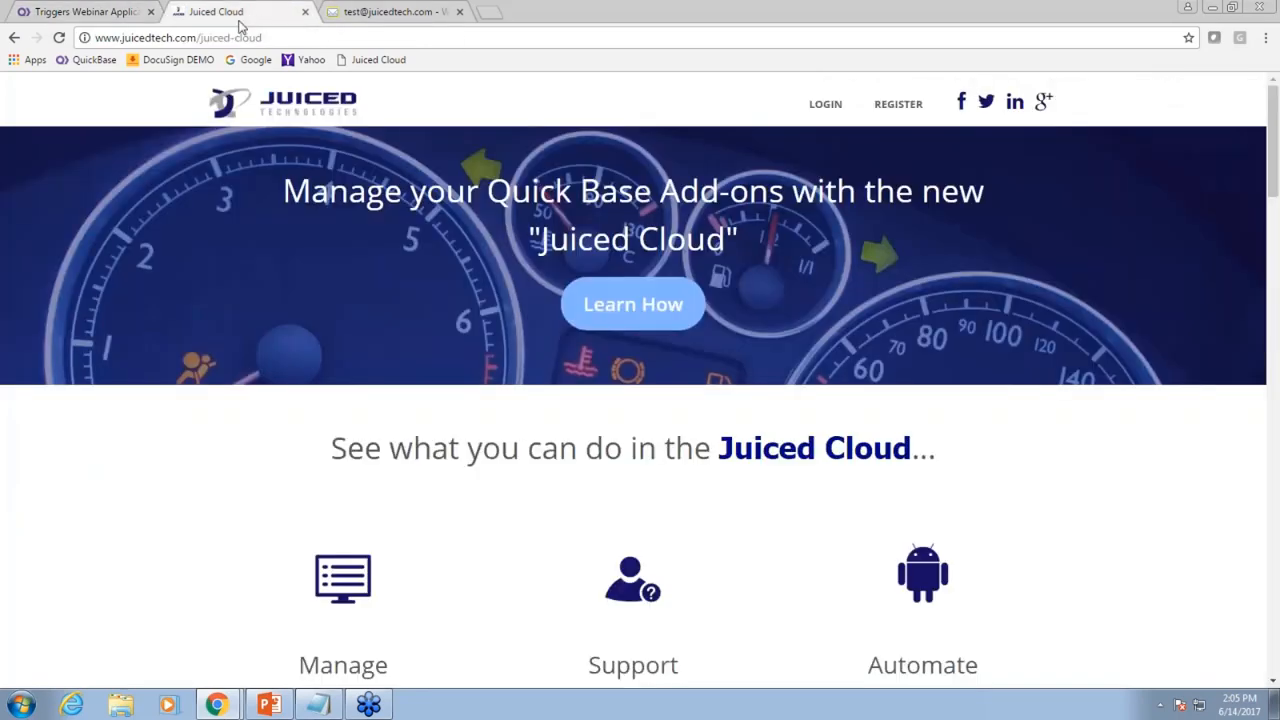
pyautogui.click(826, 108)
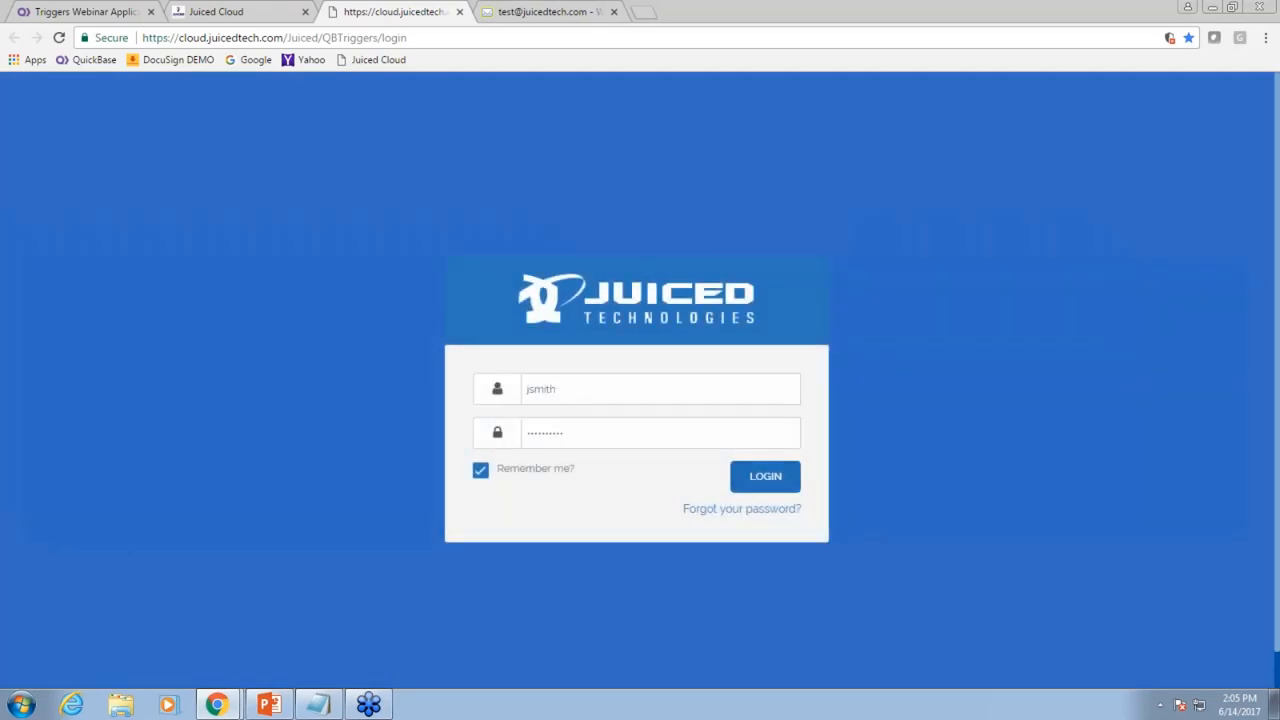
pyautogui.click(765, 476)
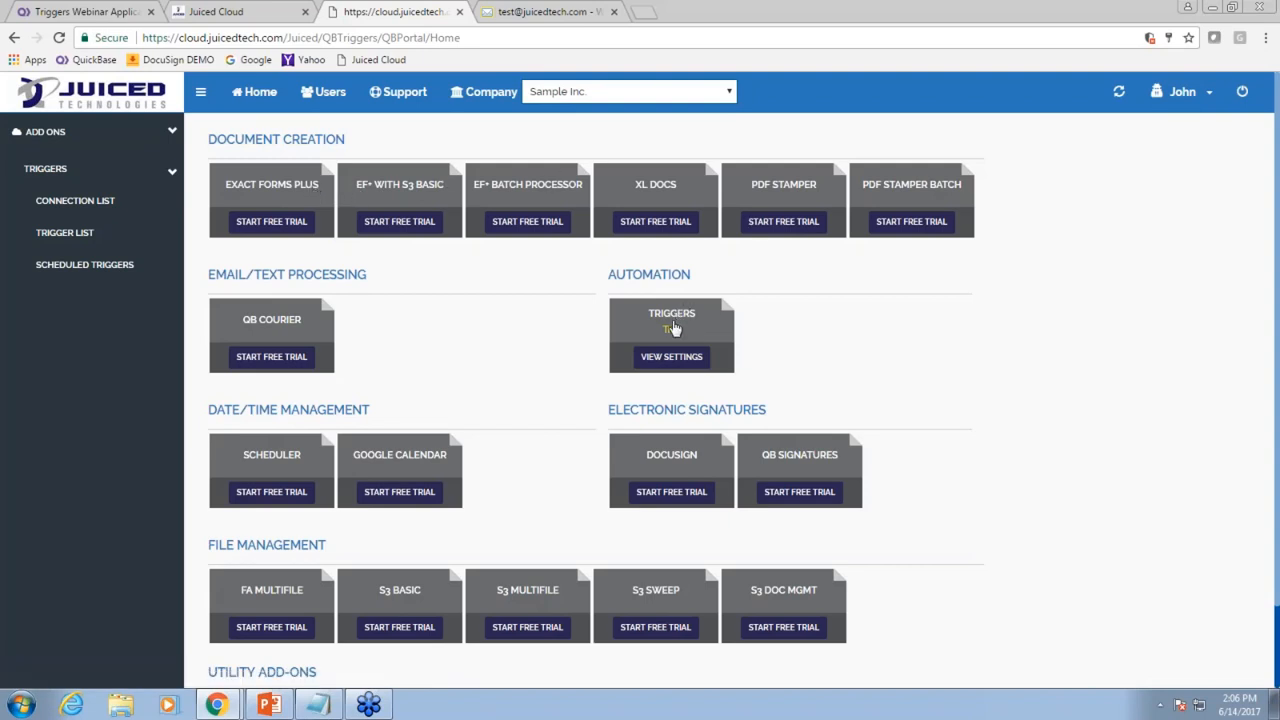
# Step: Open the Triggers dashboard showing 2 connections and 3 active triggers
pyautogui.click(308, 190)
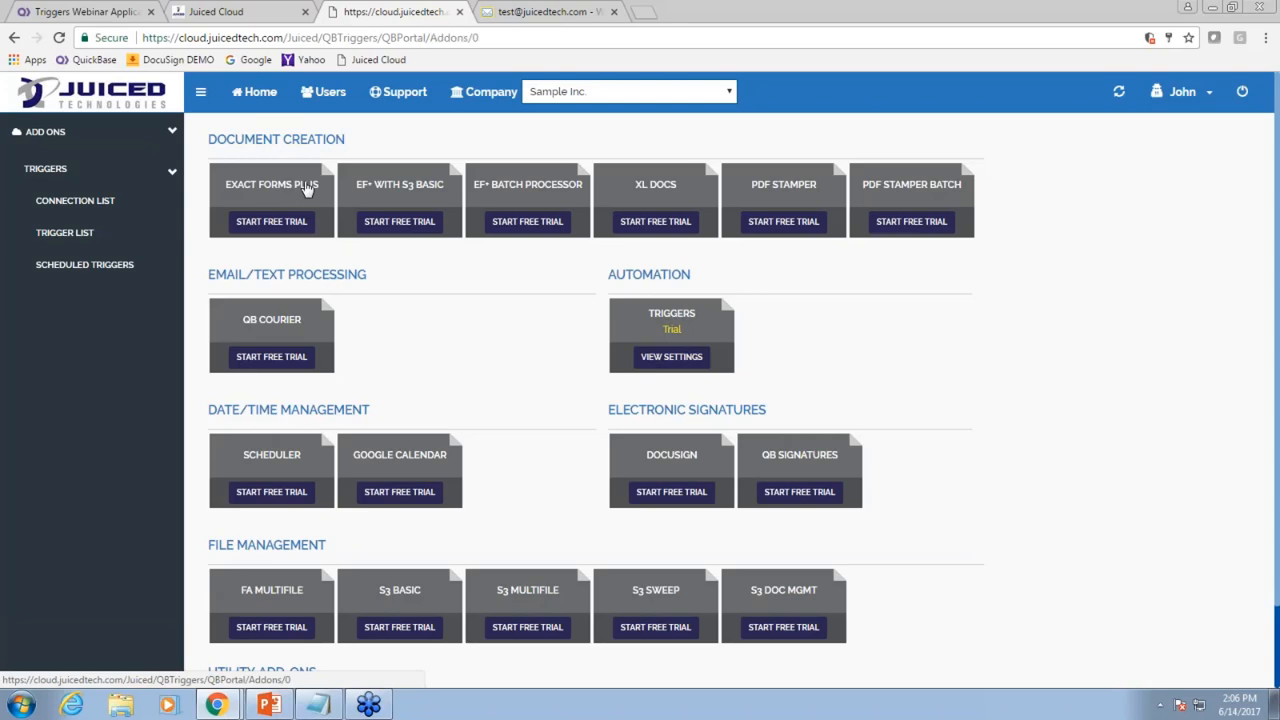
pyautogui.click(308, 190)
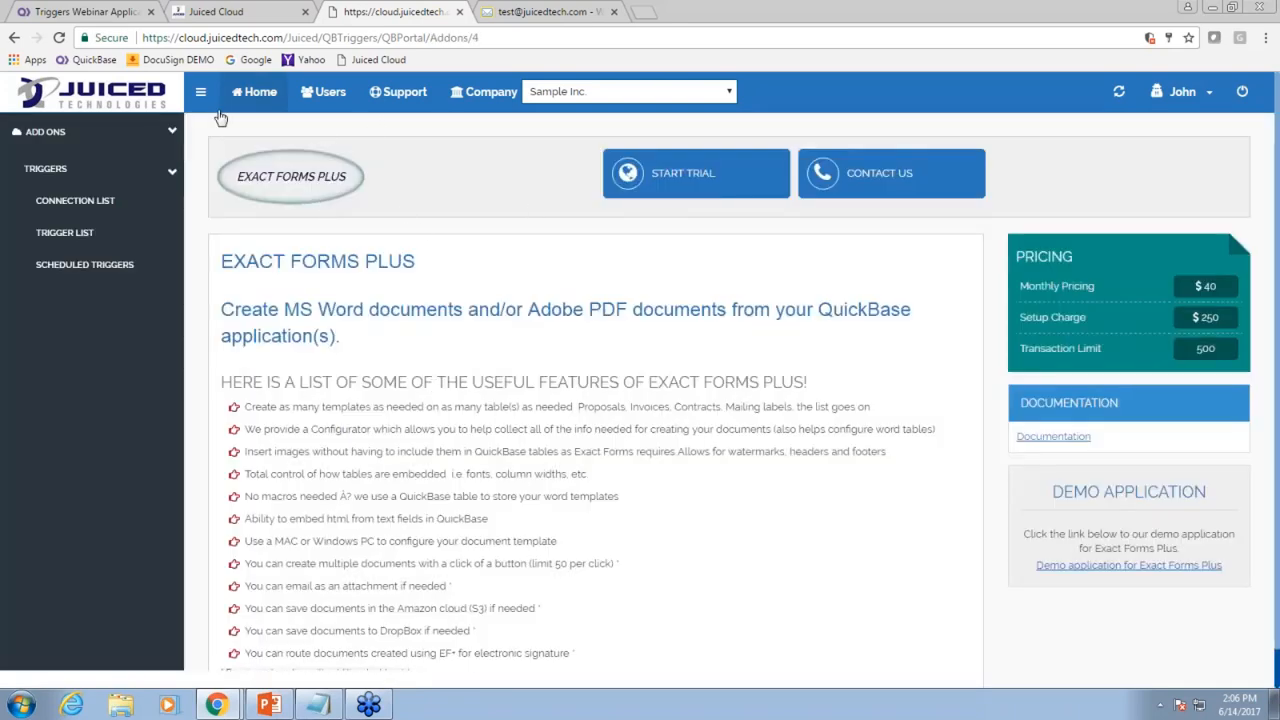
pyautogui.click(268, 98)
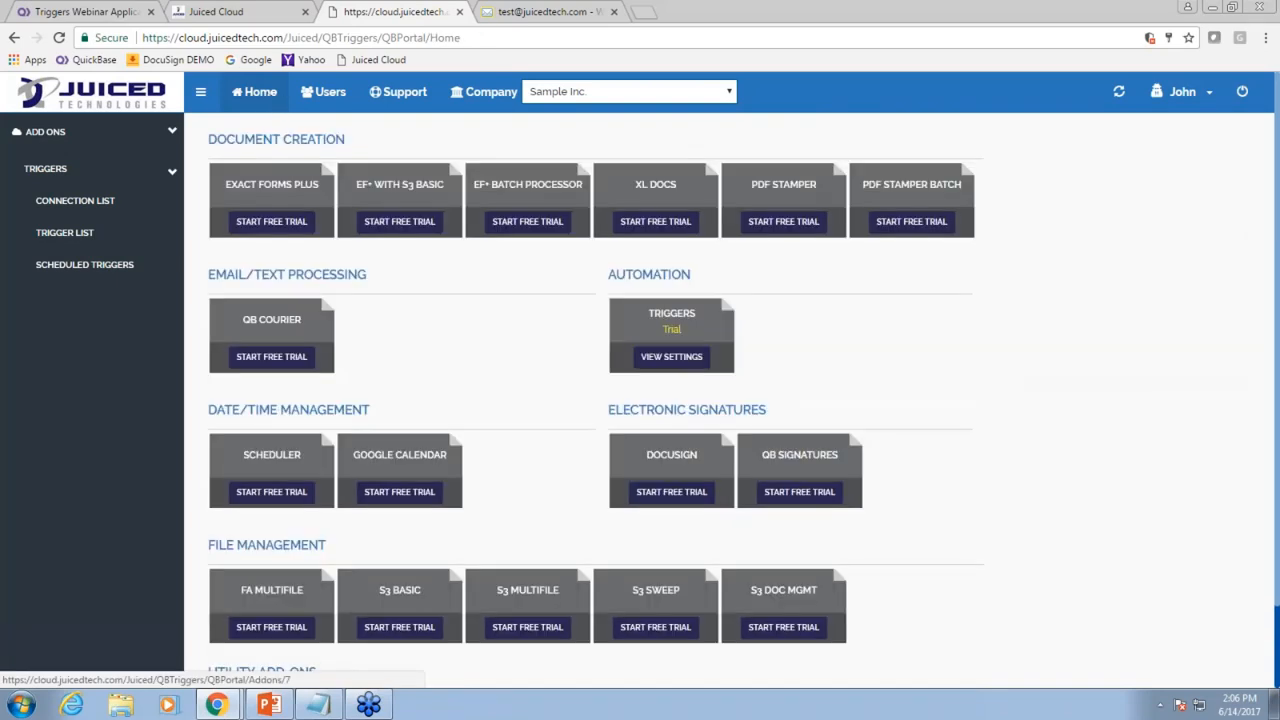
pyautogui.click(680, 314)
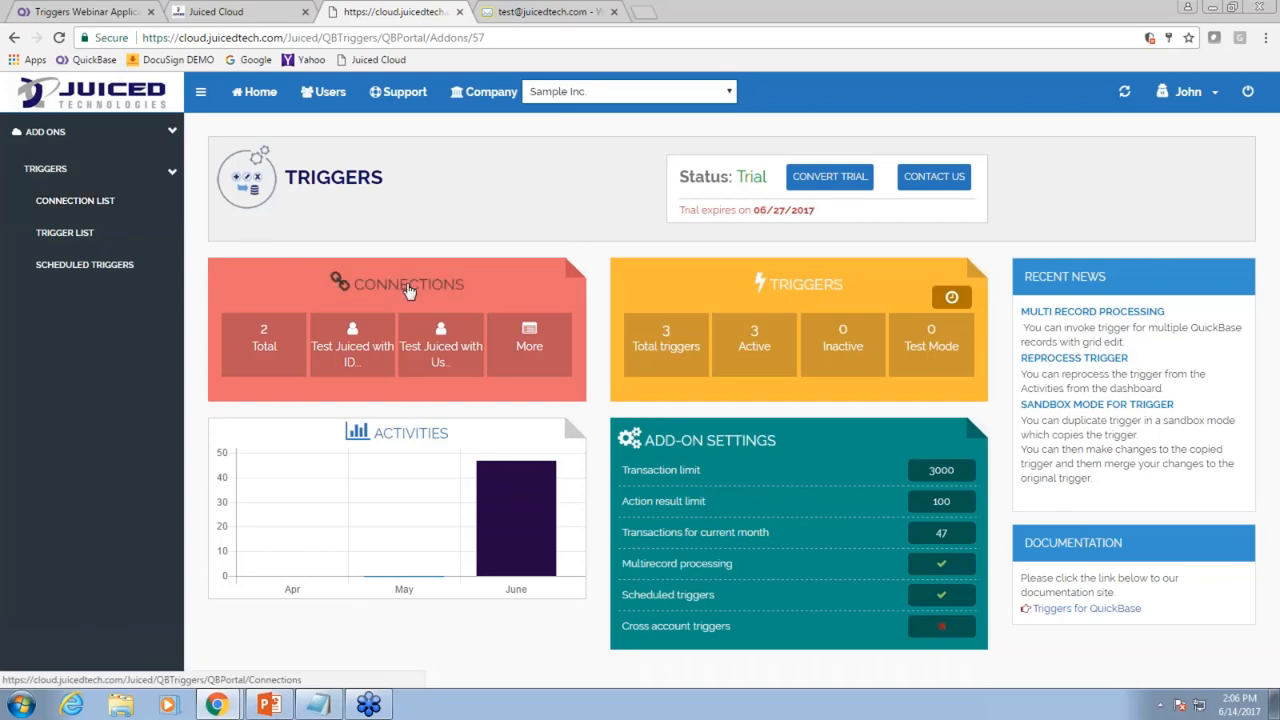
# Step: Start a new connection with QuickBase as the cloud application
pyautogui.click(408, 288)
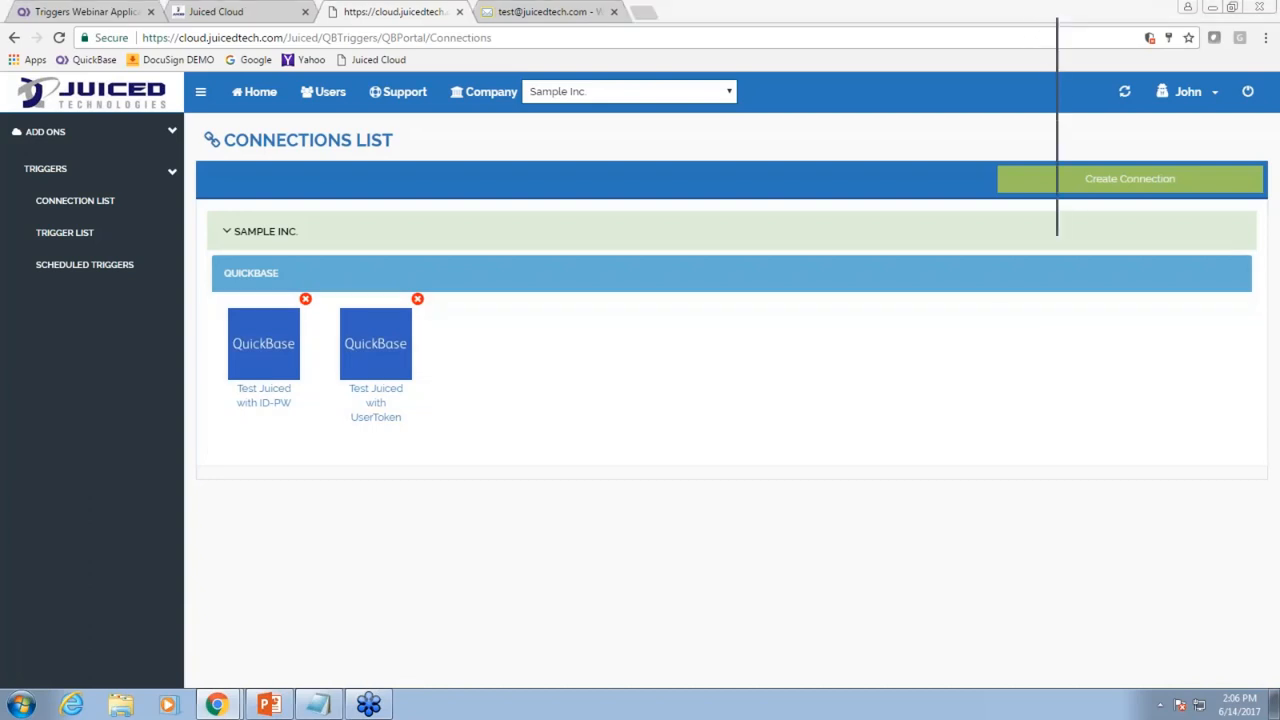
pyautogui.click(1113, 187)
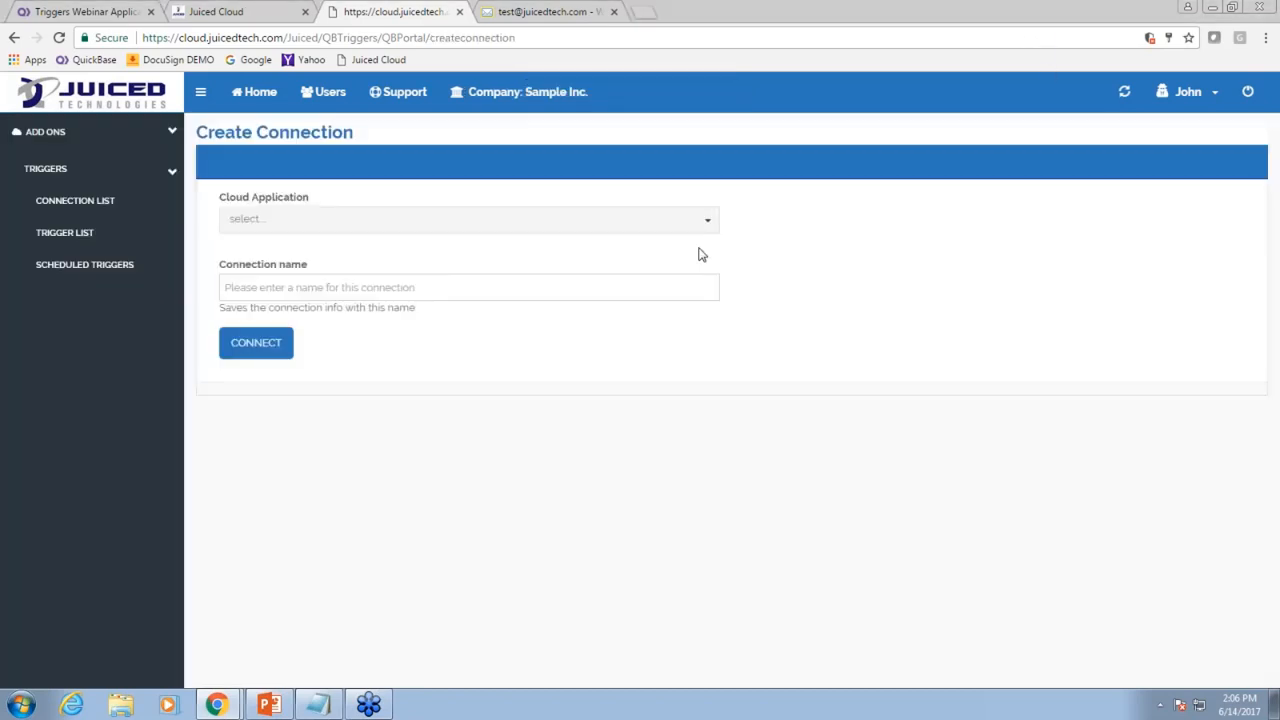
pyautogui.click(439, 224)
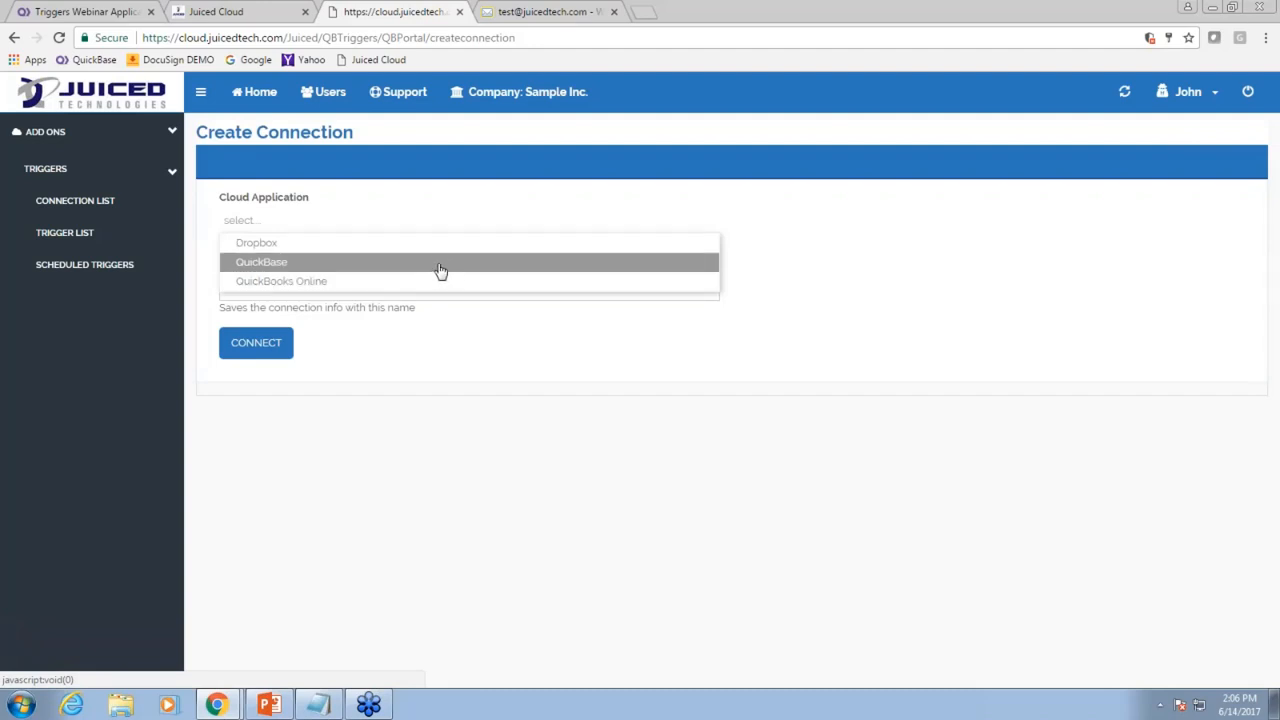
pyautogui.click(320, 262)
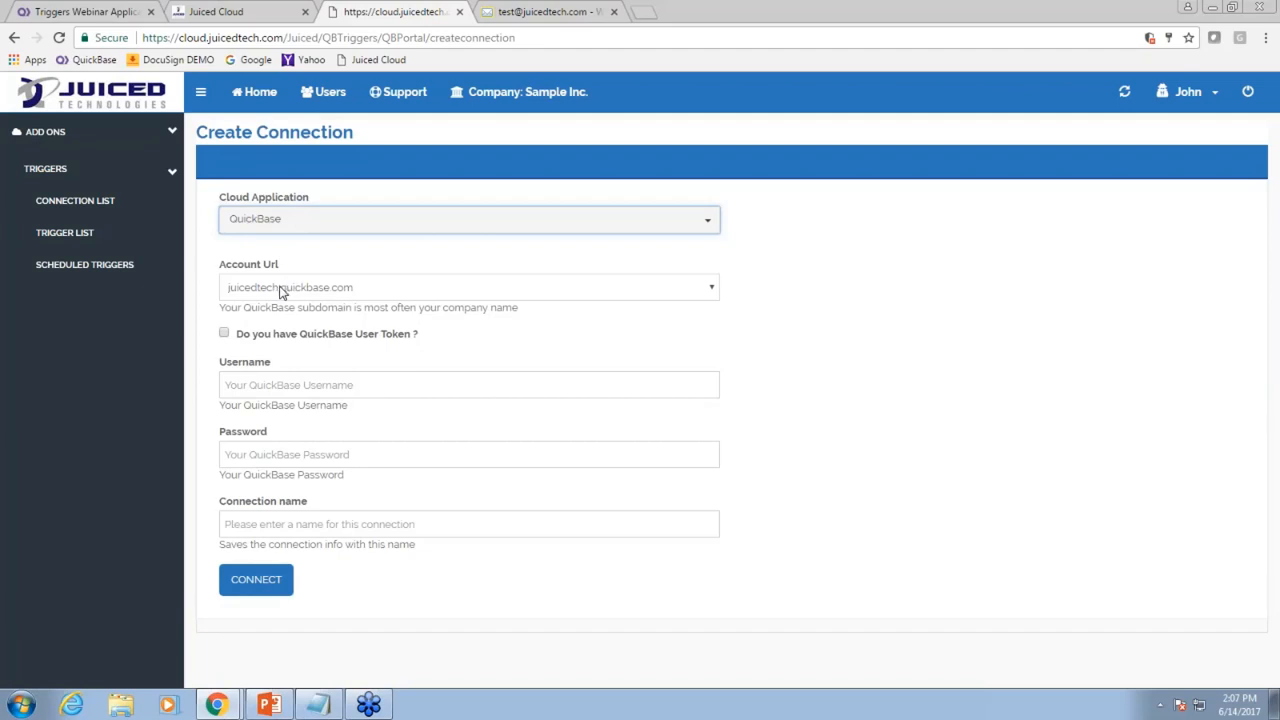
# Step: Enter the QuickBase username and password, name it 'Webinar UID PW Connection', and connect
pyautogui.click(309, 384)
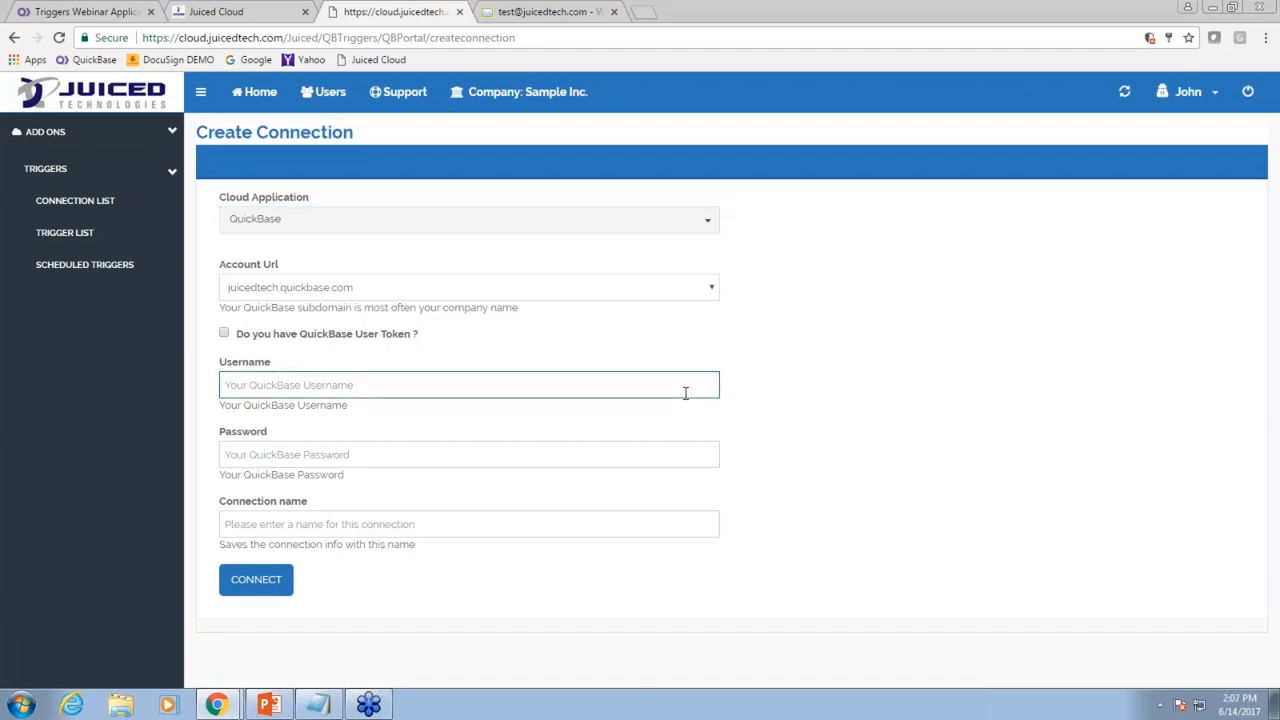
pyautogui.write('Webinar Test - Uid pw')
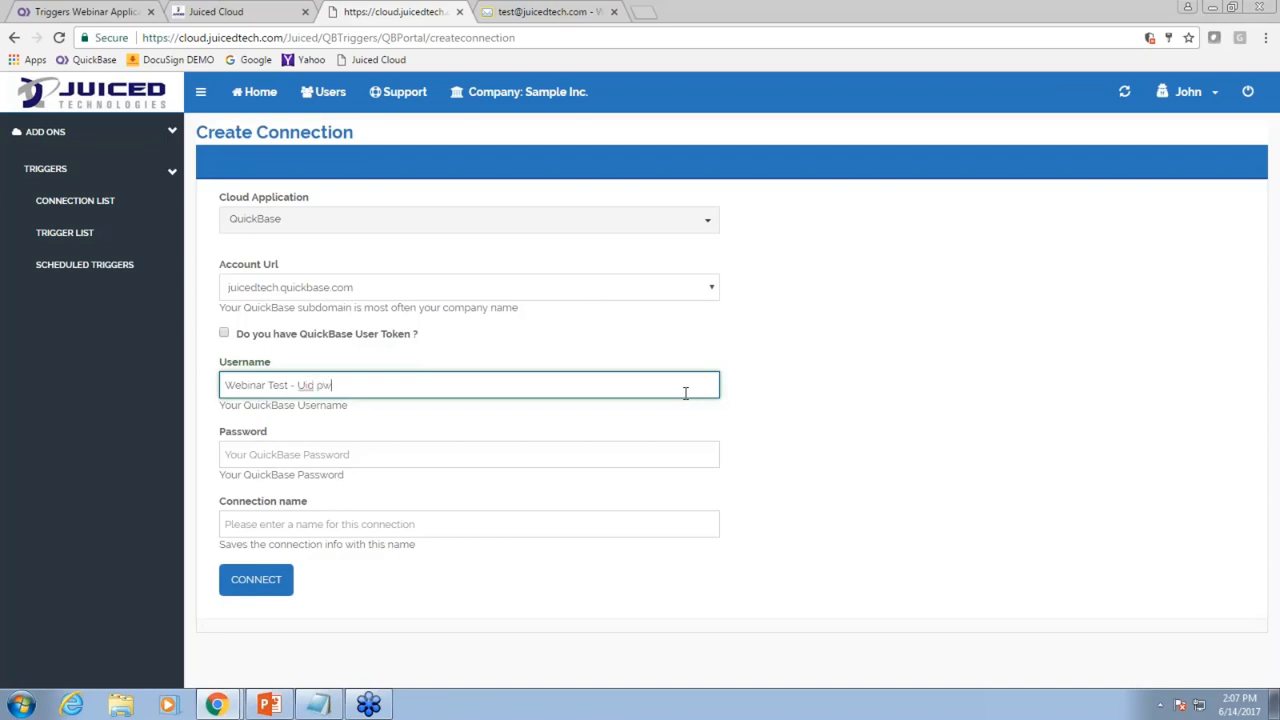
pyautogui.click(507, 450)
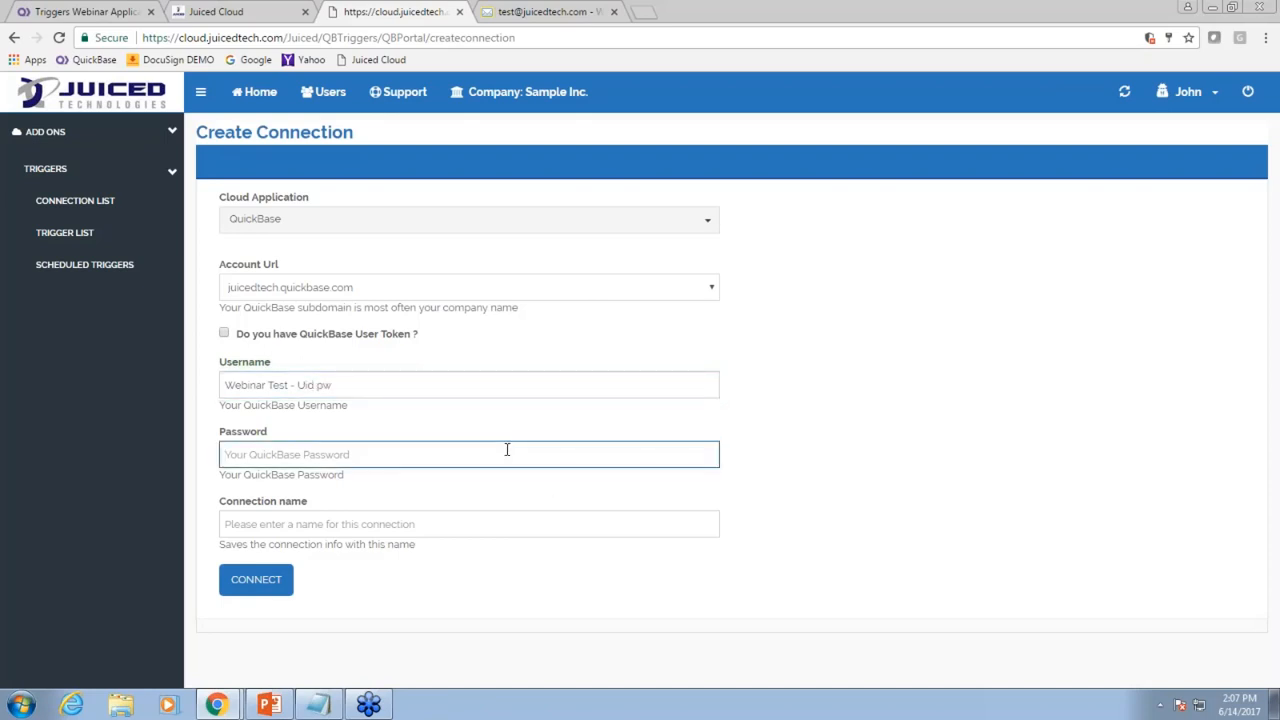
pyautogui.write('****')
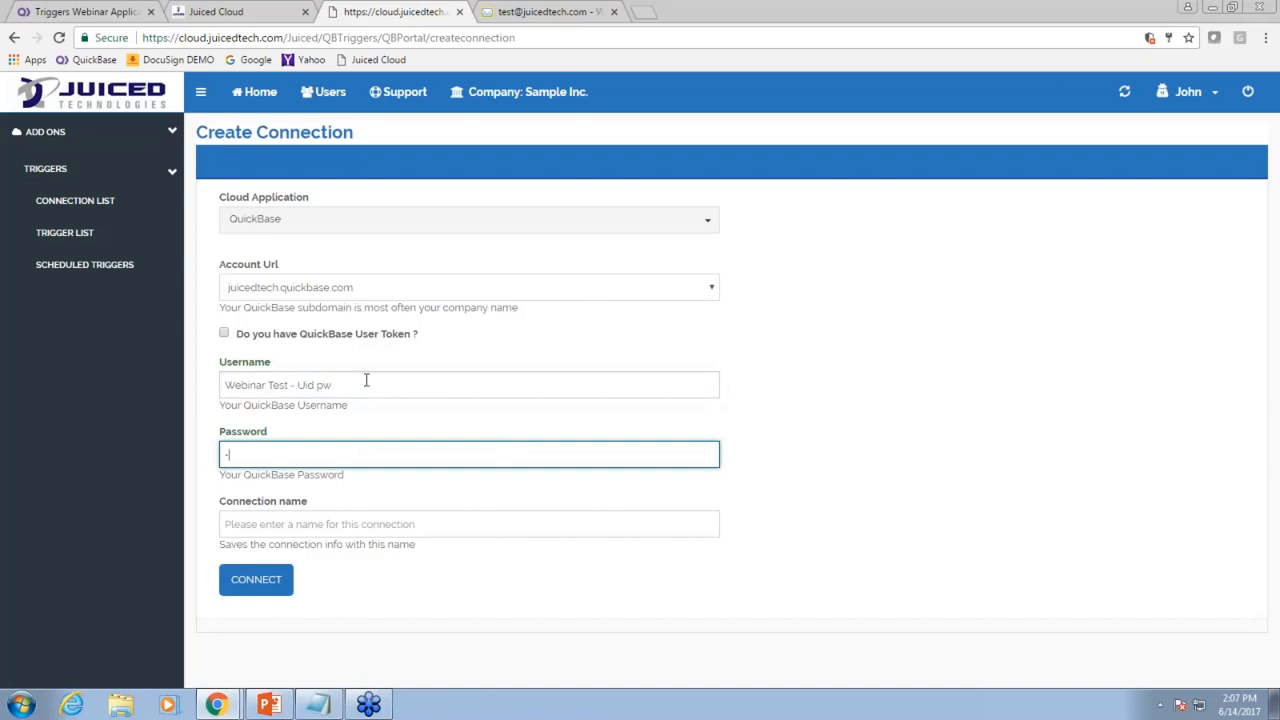
pyautogui.moveTo(366, 380); pyautogui.dragTo(140, 394)
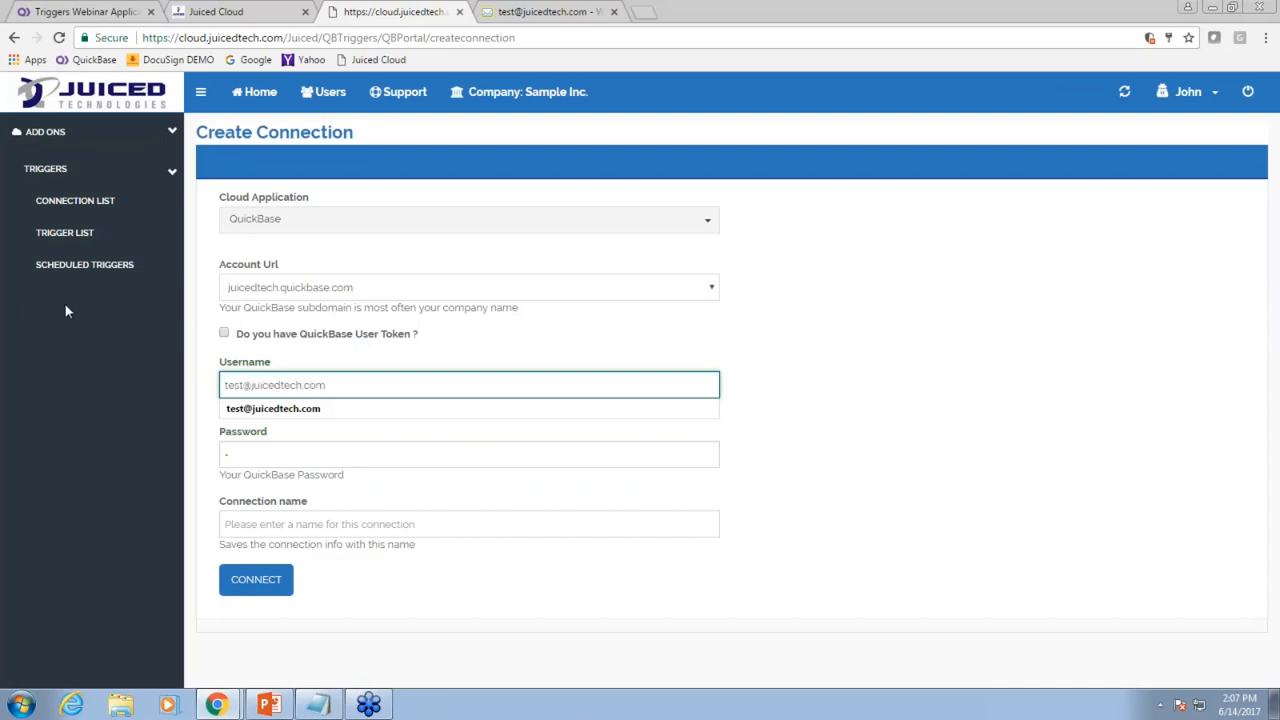
pyautogui.click(286, 455)
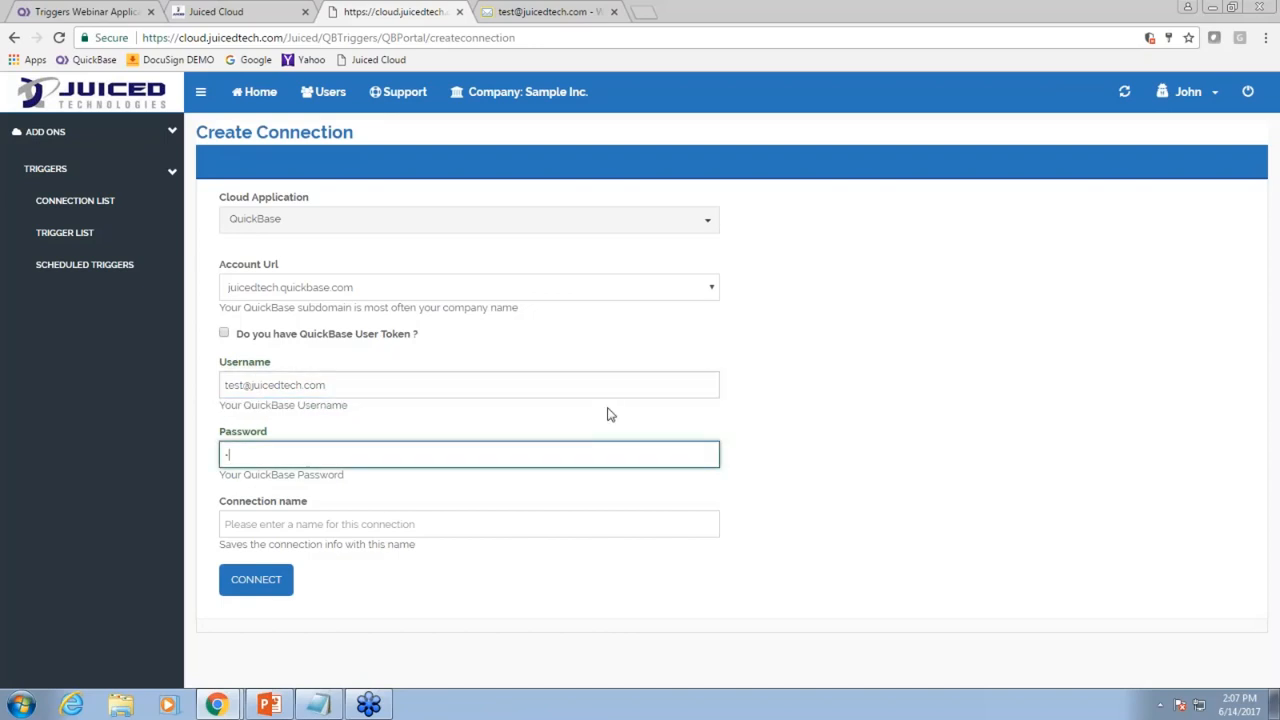
pyautogui.press('BackSpace')
pyautogui.write('••')
pyautogui.click(511, 521)
pyautogui.write('We')
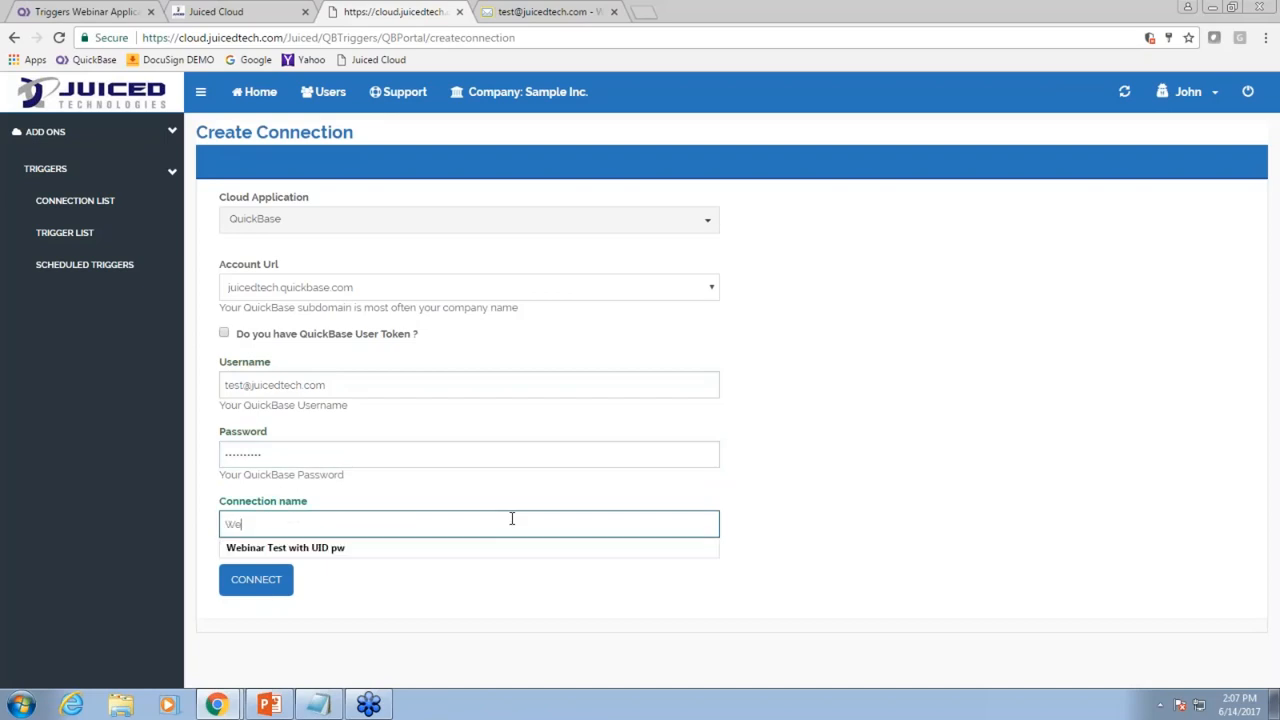
pyautogui.write('binar UID PW Connection')
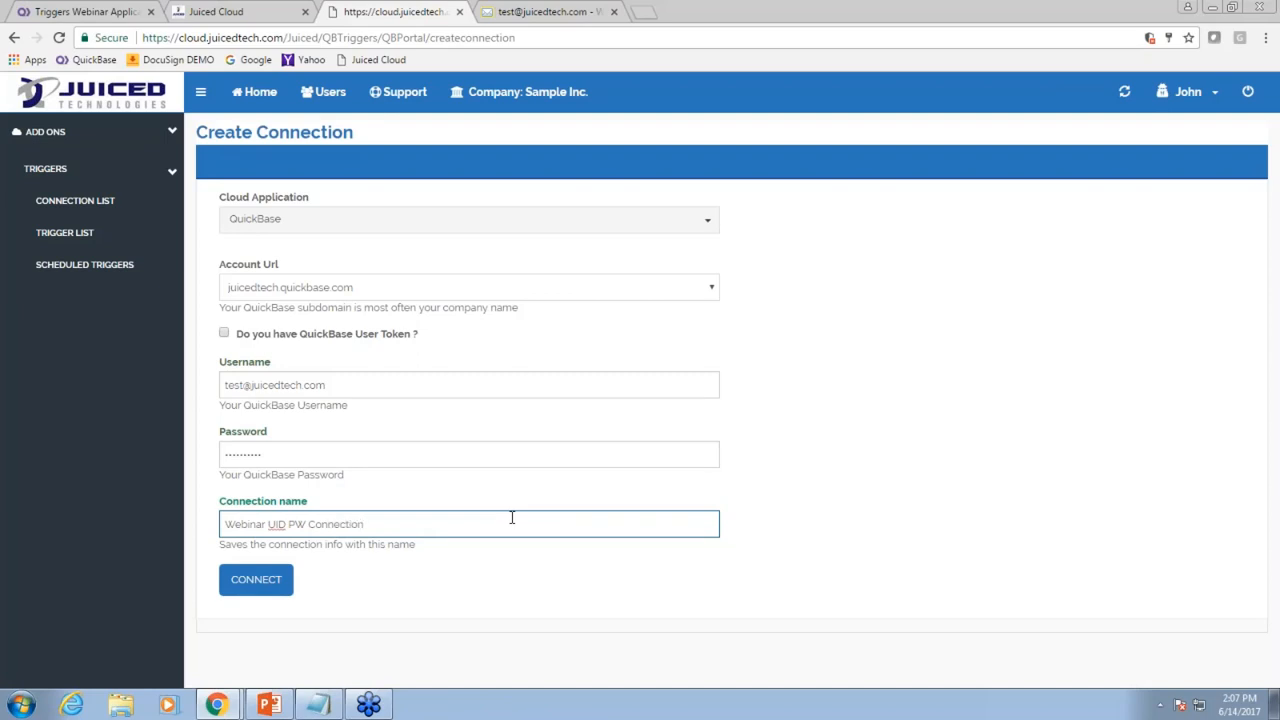
pyautogui.click(256, 579)
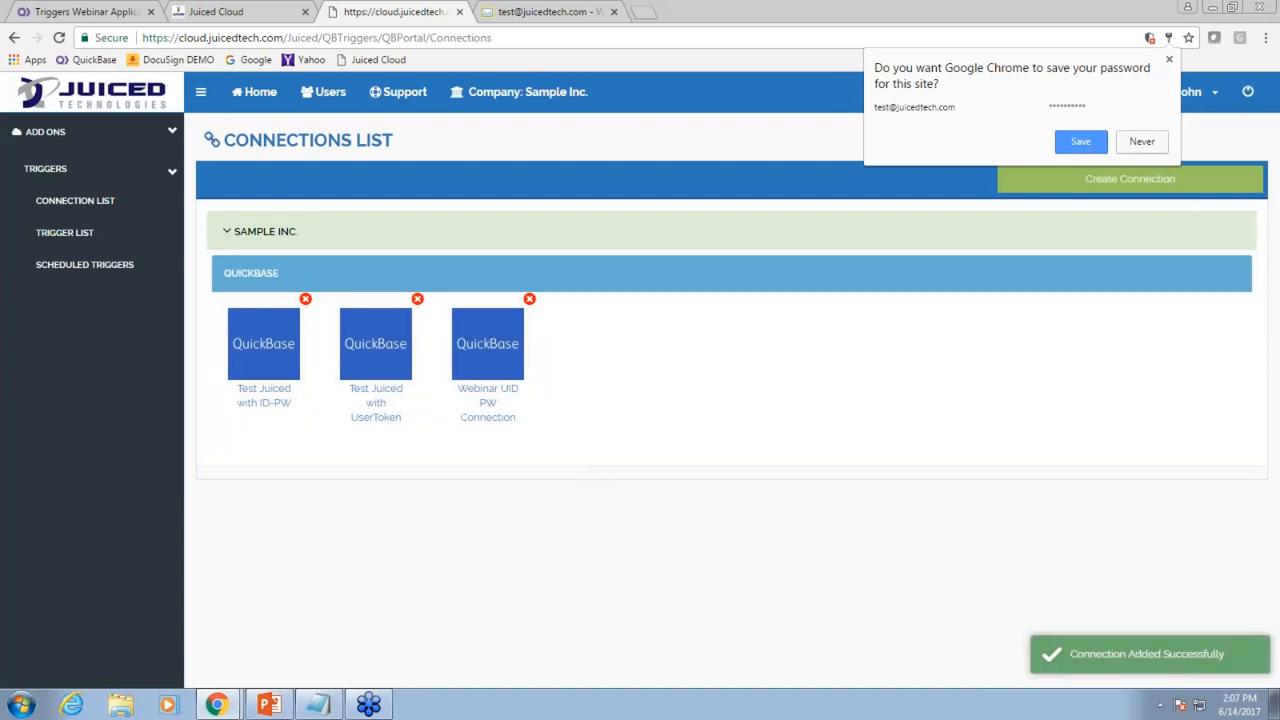
# Step: Decline Chrome's password save and start a QuickBase connection that uses a user token
pyautogui.click(1141, 142)
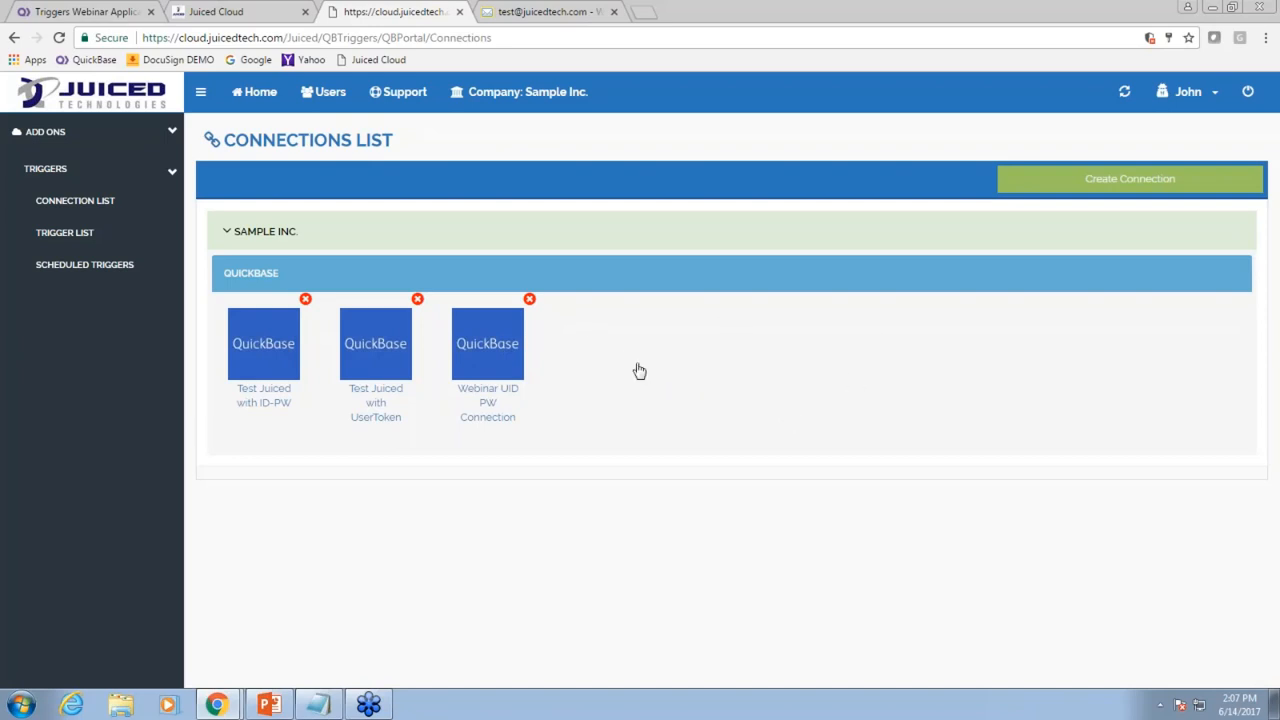
pyautogui.click(1142, 178)
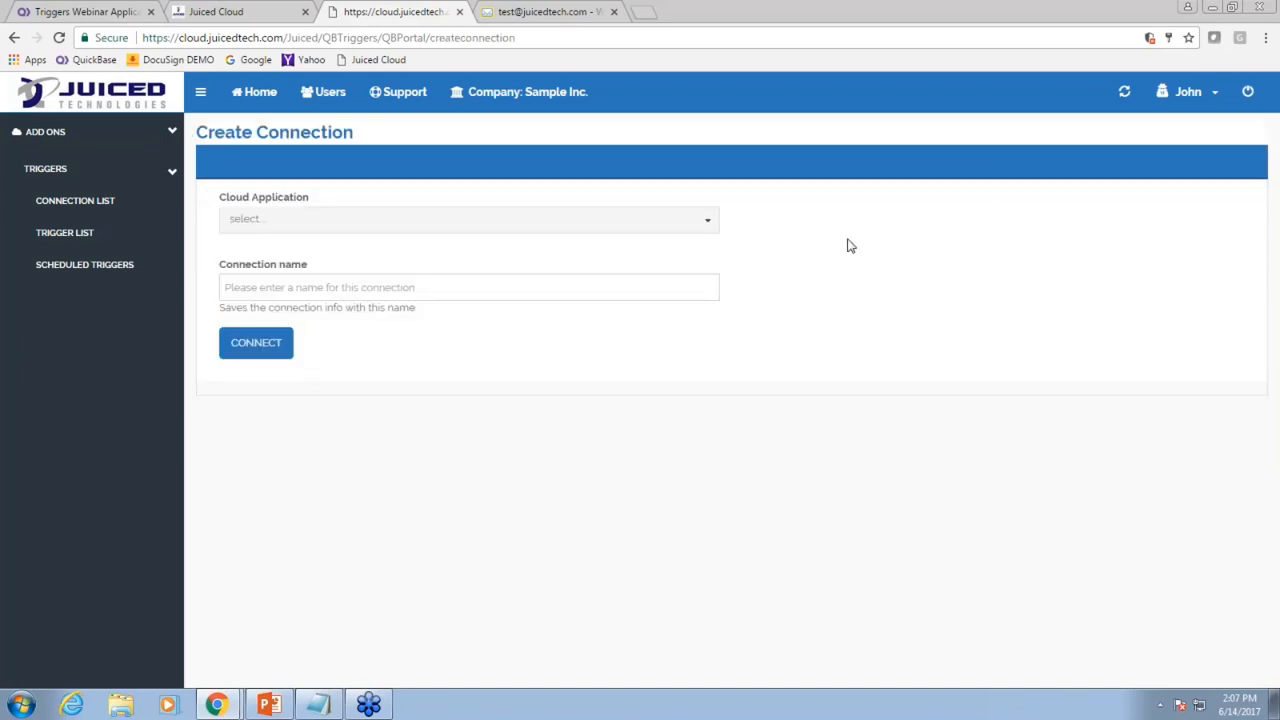
pyautogui.click(331, 220)
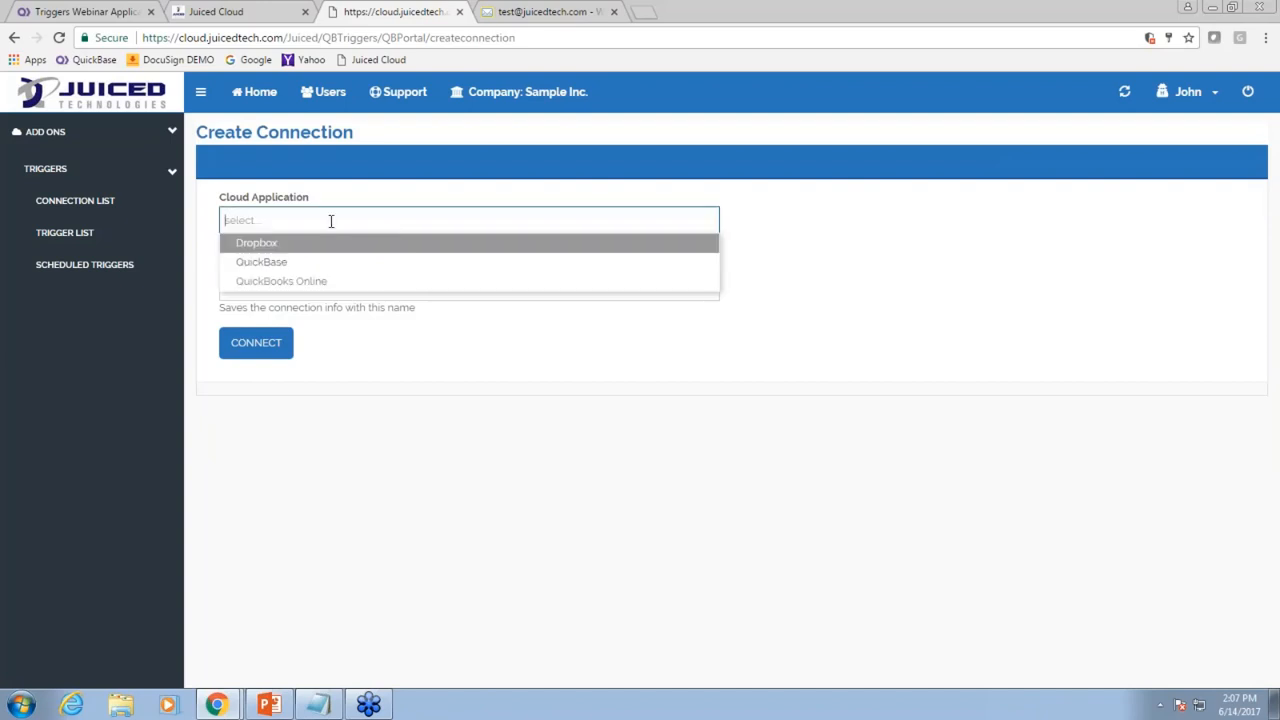
pyautogui.click(299, 264)
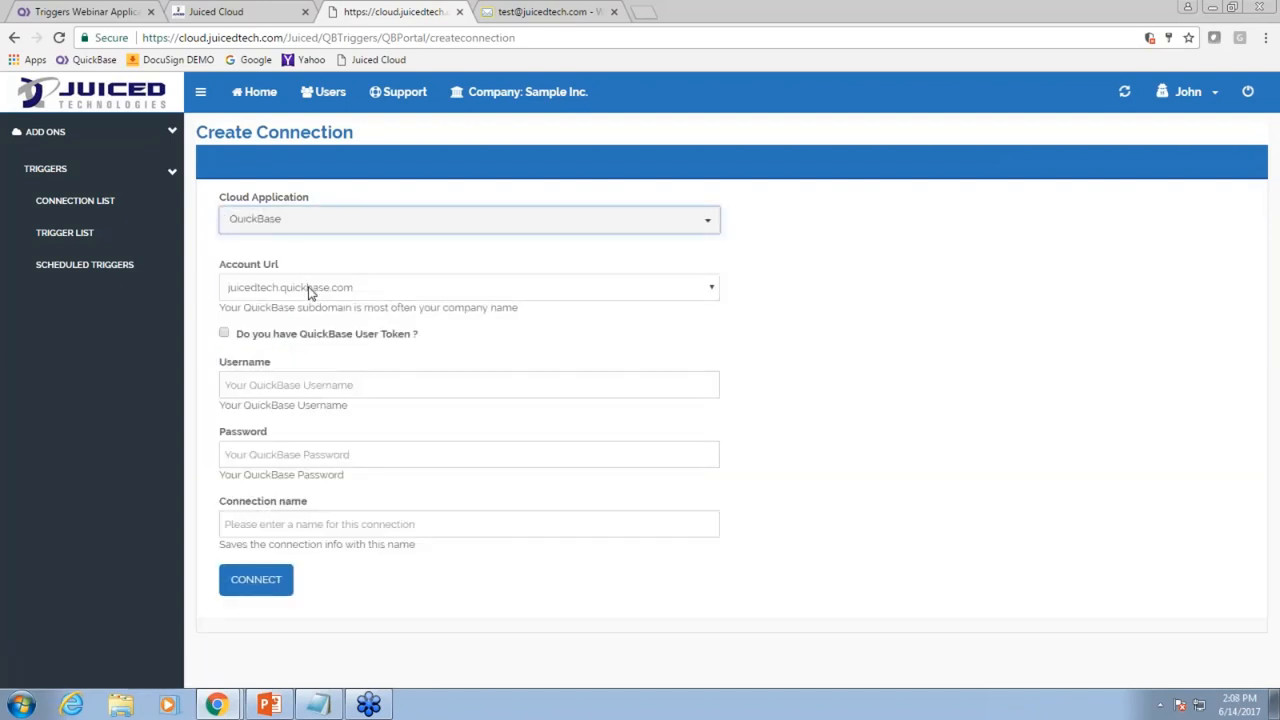
pyautogui.click(224, 333)
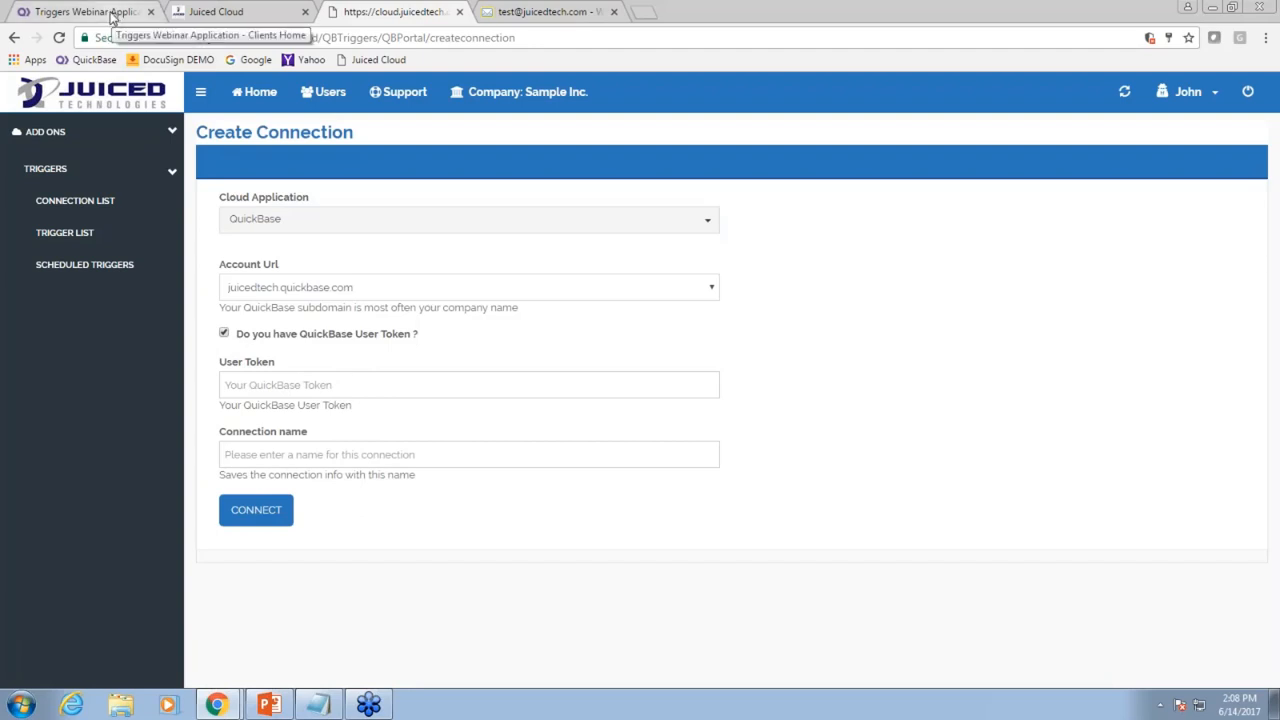
# Step: In QuickBase's My User Tokens page, select the Trigger Webinar token value
pyautogui.click(112, 17)
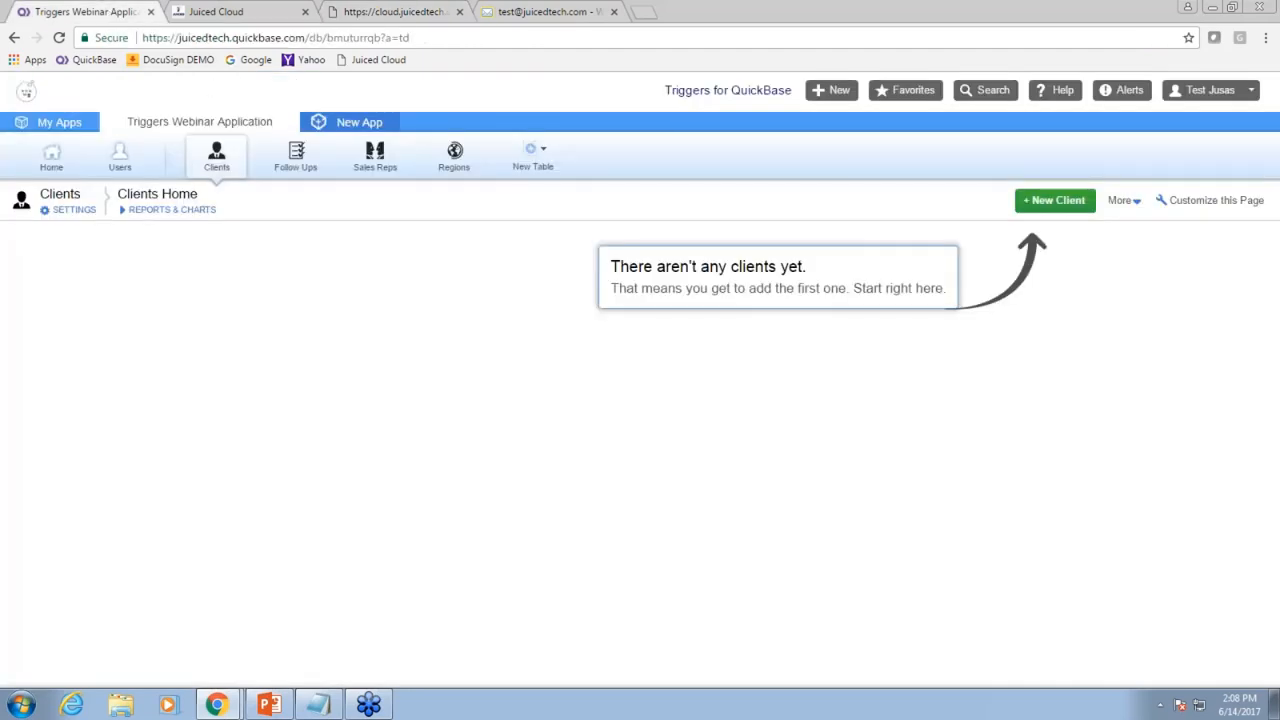
pyautogui.click(1198, 94)
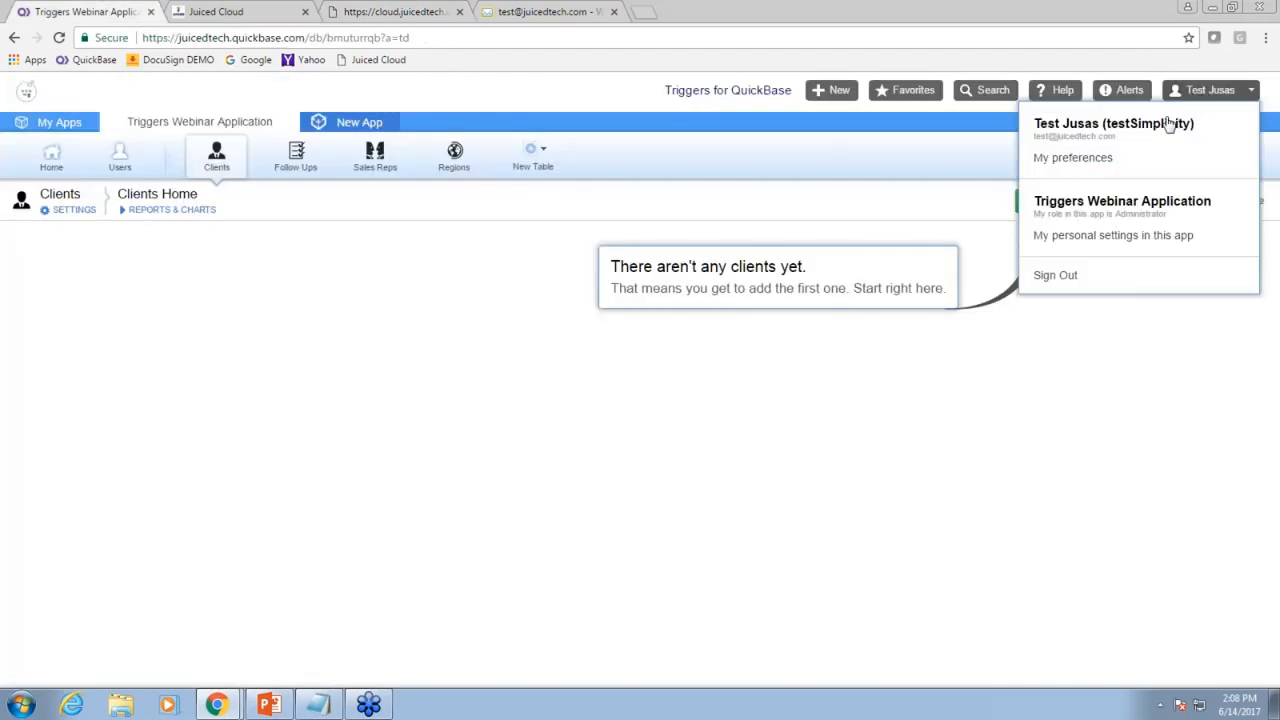
pyautogui.click(1080, 160)
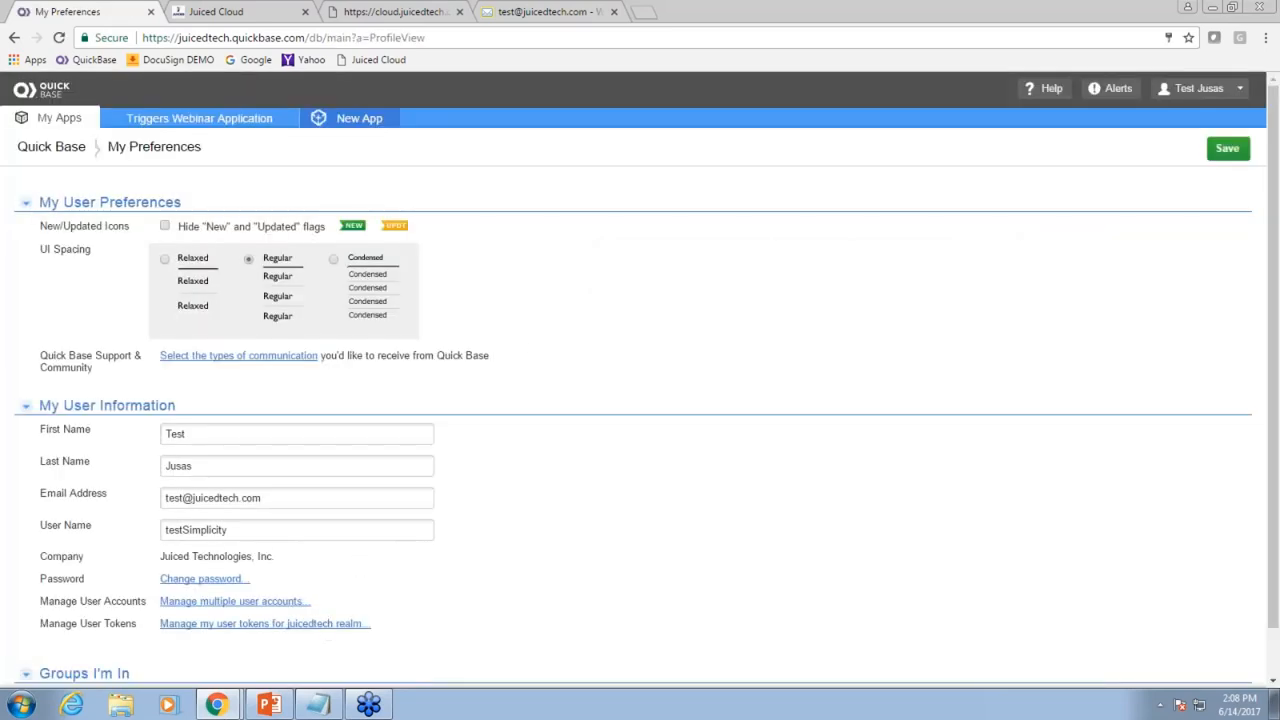
pyautogui.click(328, 624)
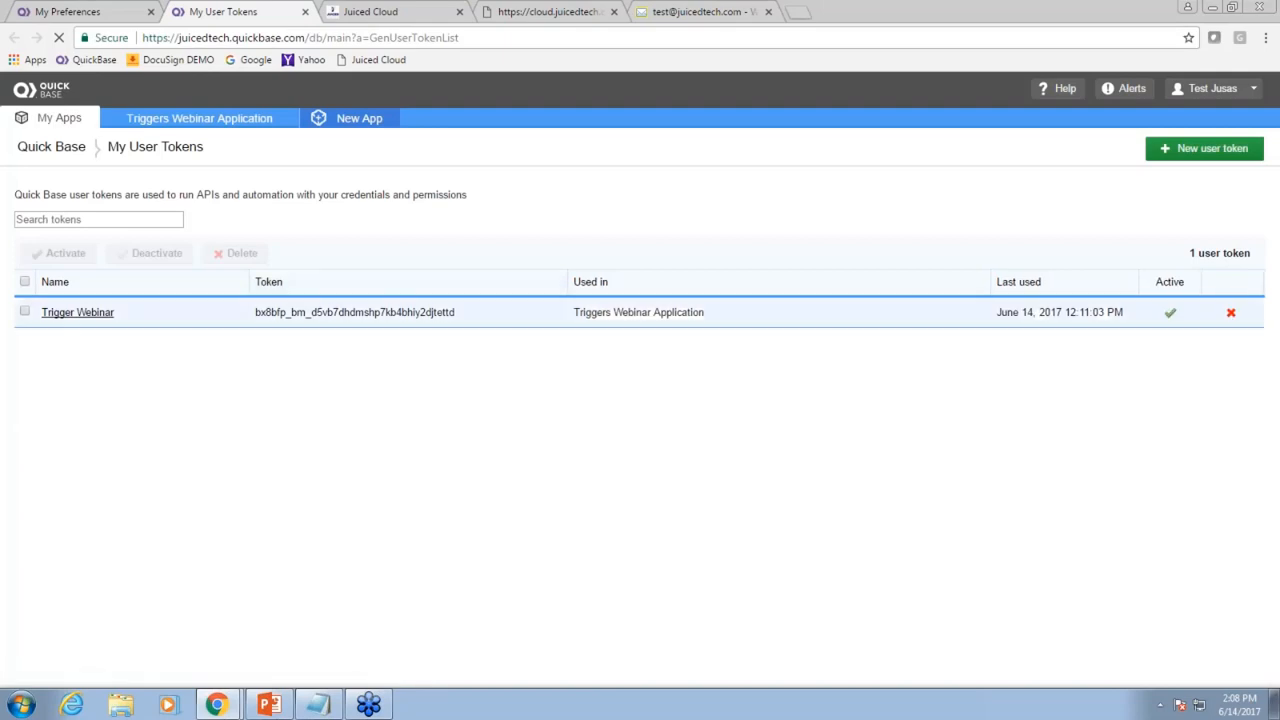
pyautogui.doubleClick(343, 312)
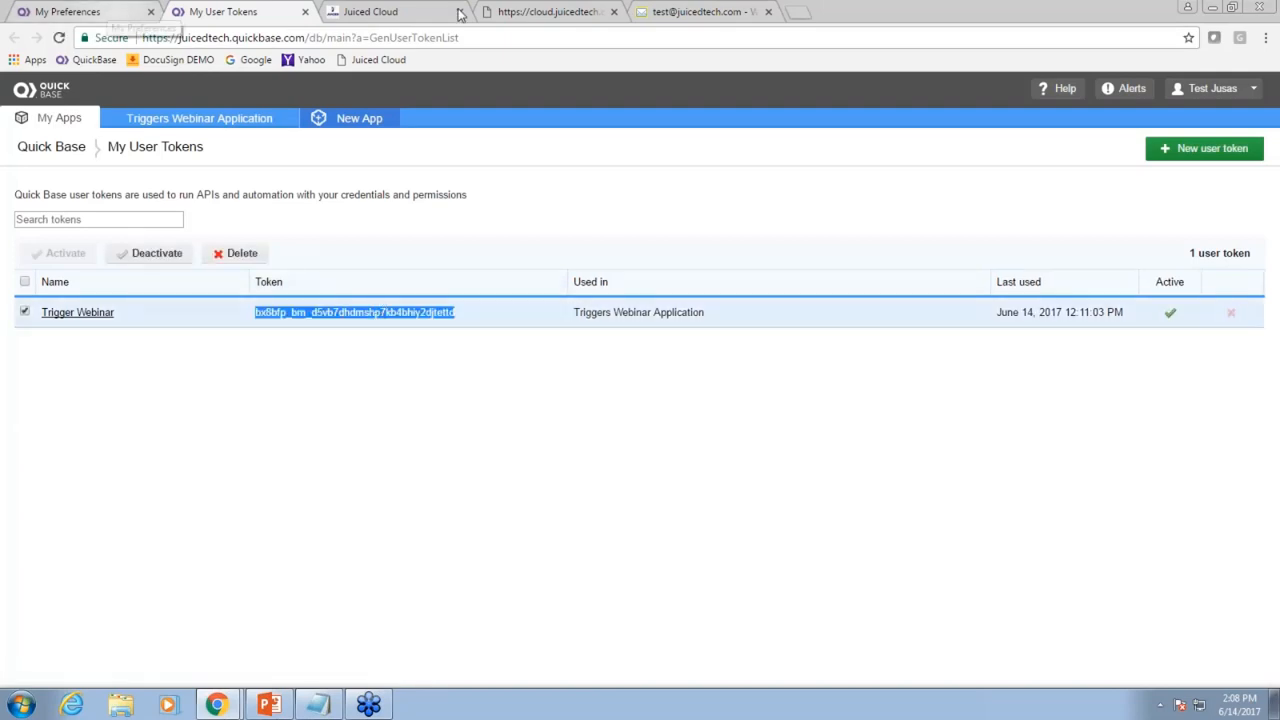
pyautogui.click(510, 14)
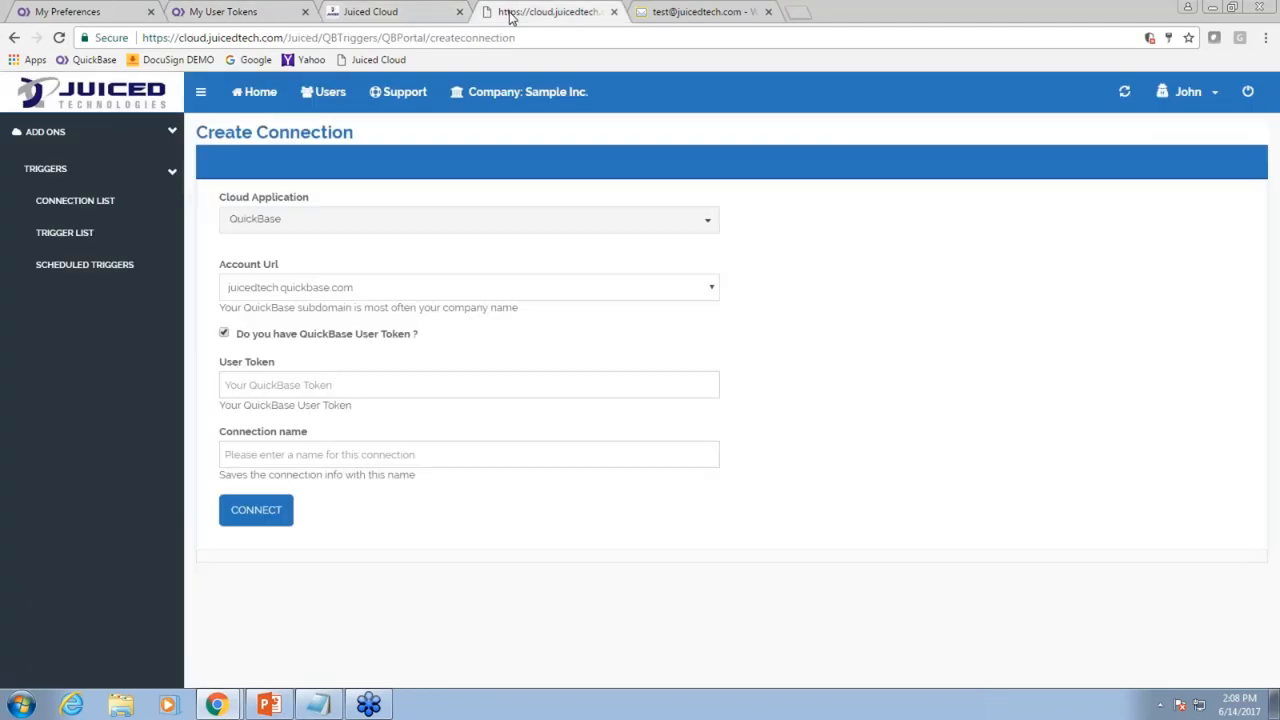
# Step: Paste the user token and connect it as 'Webinar Test with UTOKEN'
pyautogui.click(300, 381)
pyautogui.rightClick(302, 380)
pyautogui.click(346, 477)
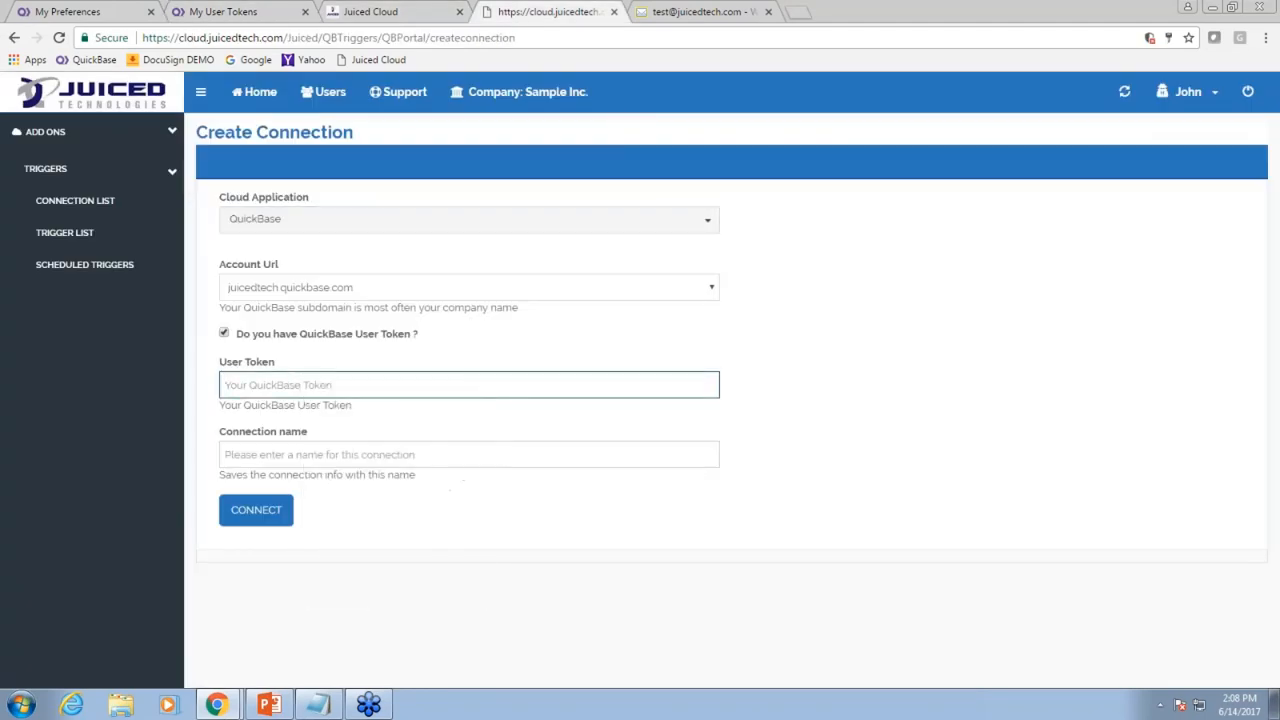
pyautogui.click(406, 464)
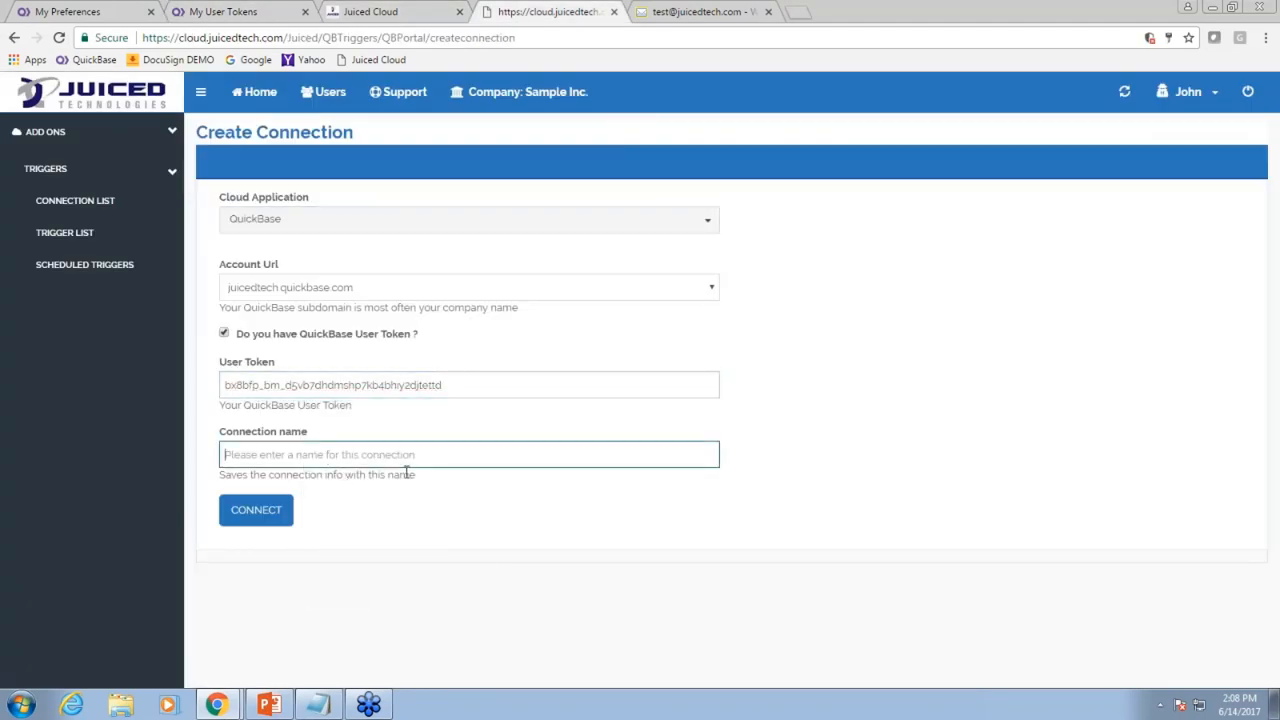
pyautogui.write('Webinar')
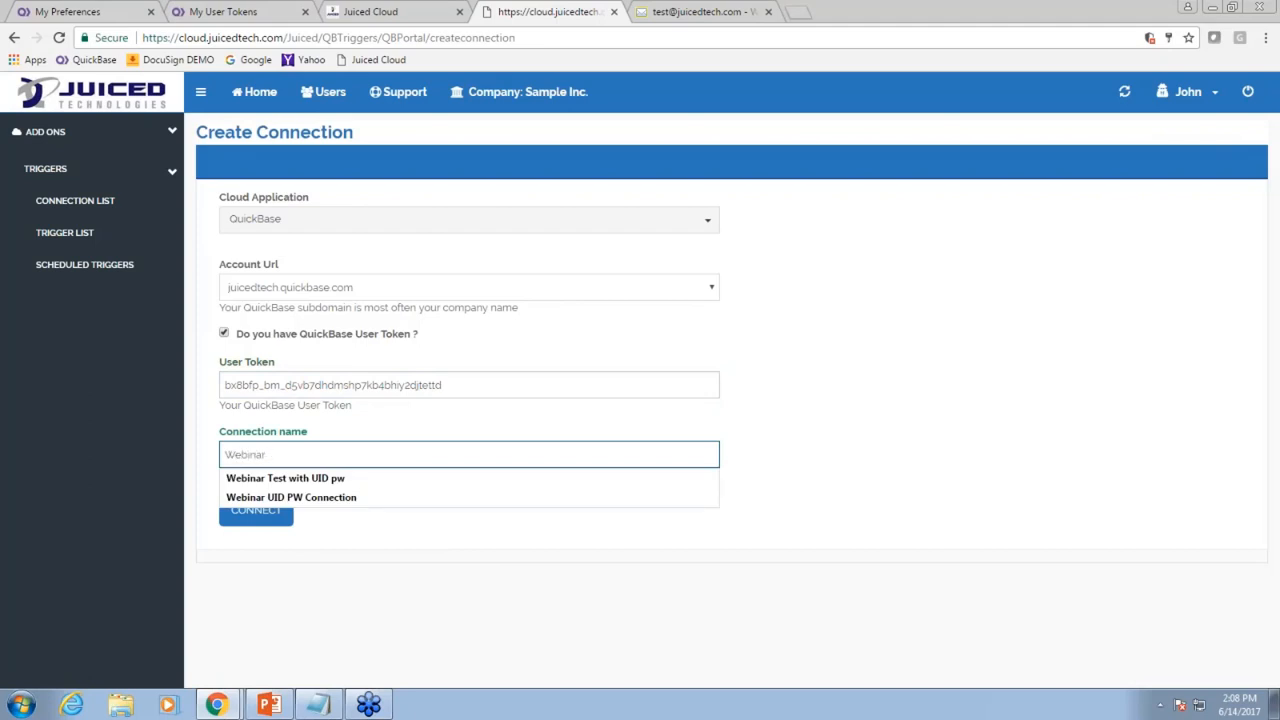
pyautogui.write(' Test')
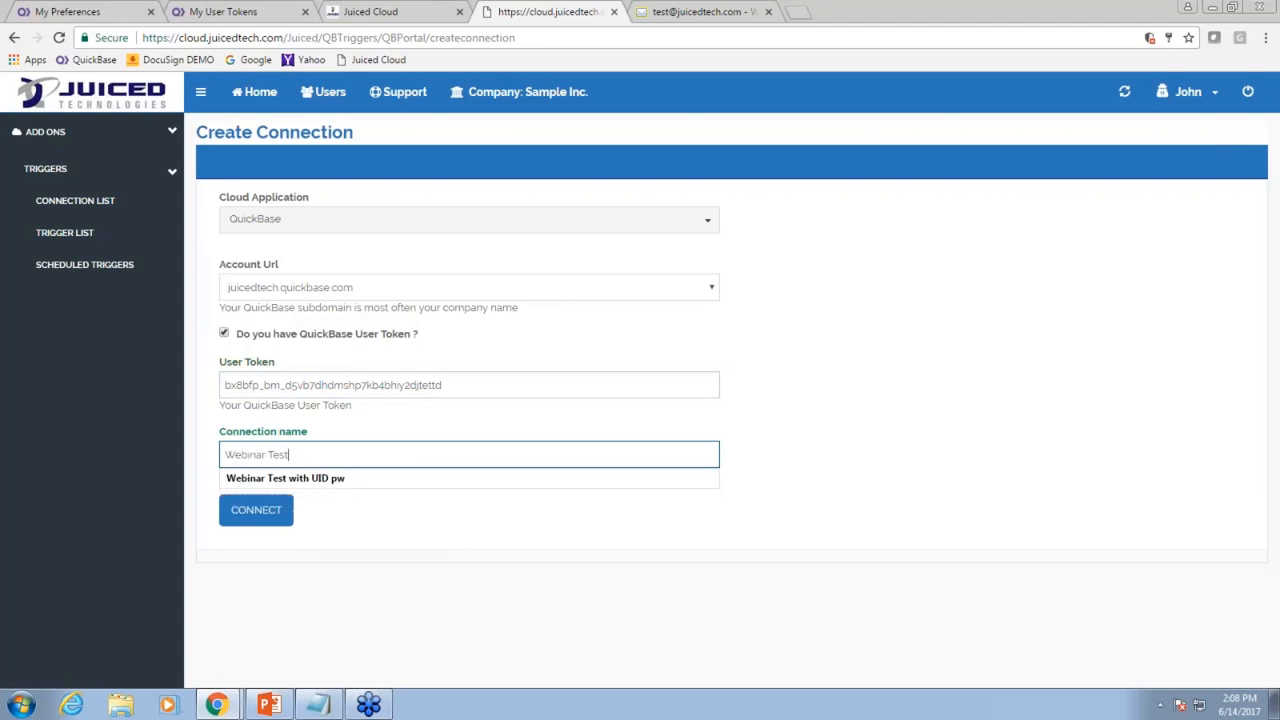
pyautogui.write(' with UTOKEN')
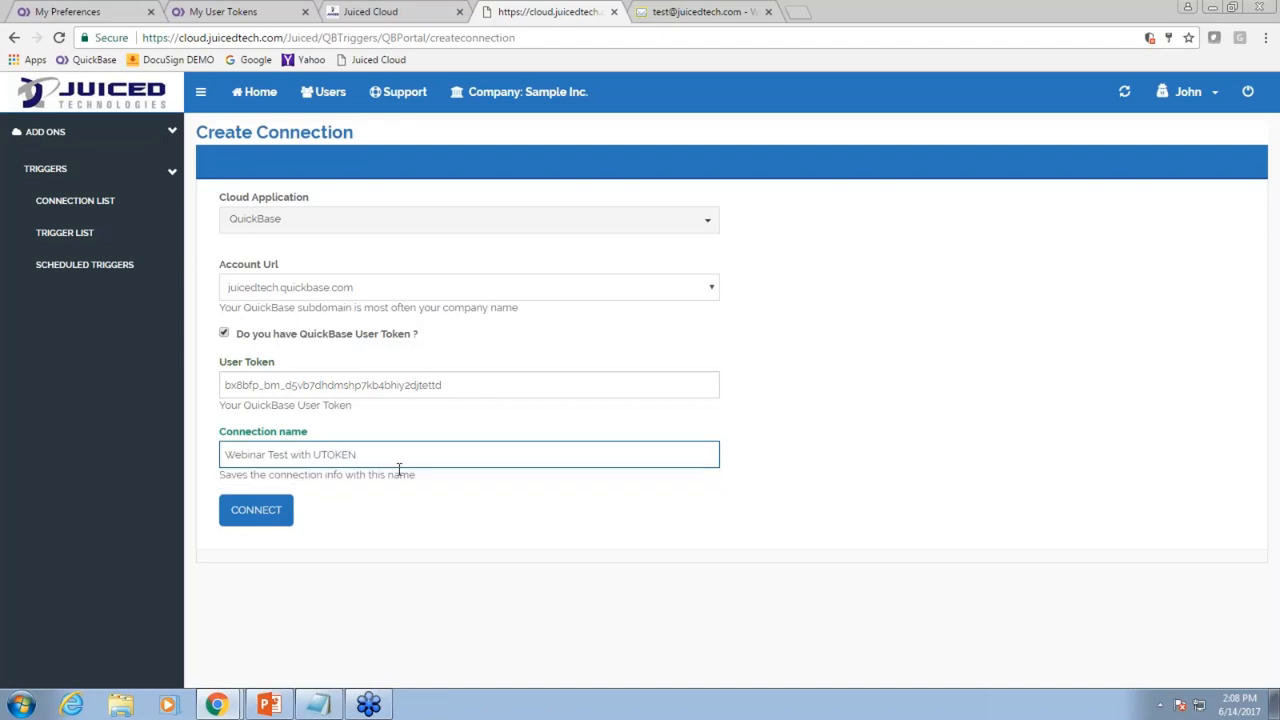
pyautogui.click(264, 512)
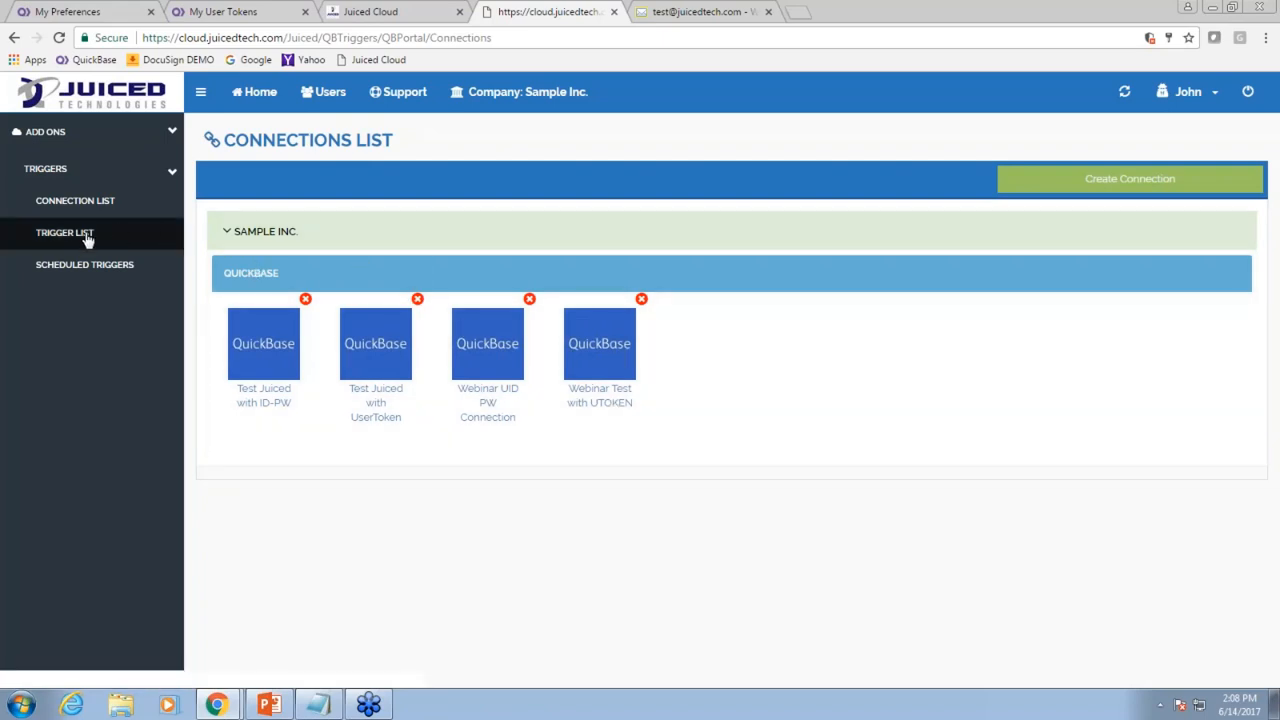
# Step: Start a new trigger on Webinar UID PW Connection and enter its description
pyautogui.click(86, 238)
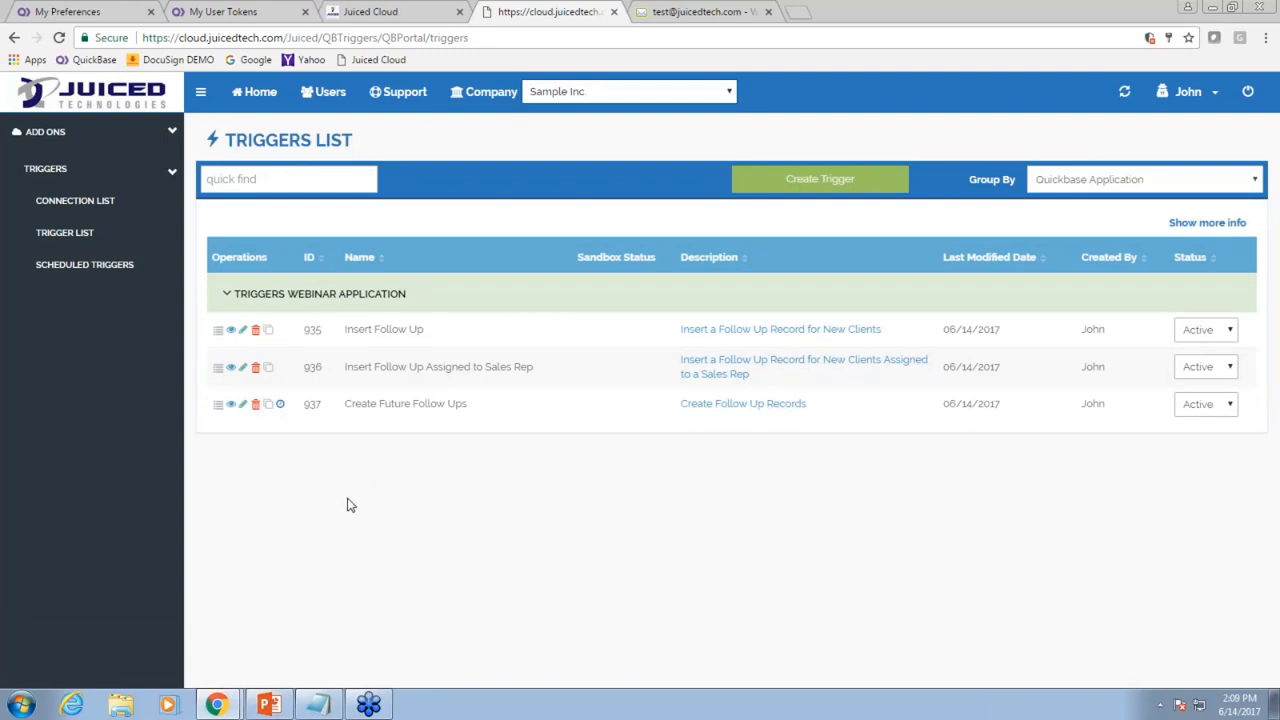
pyautogui.click(820, 186)
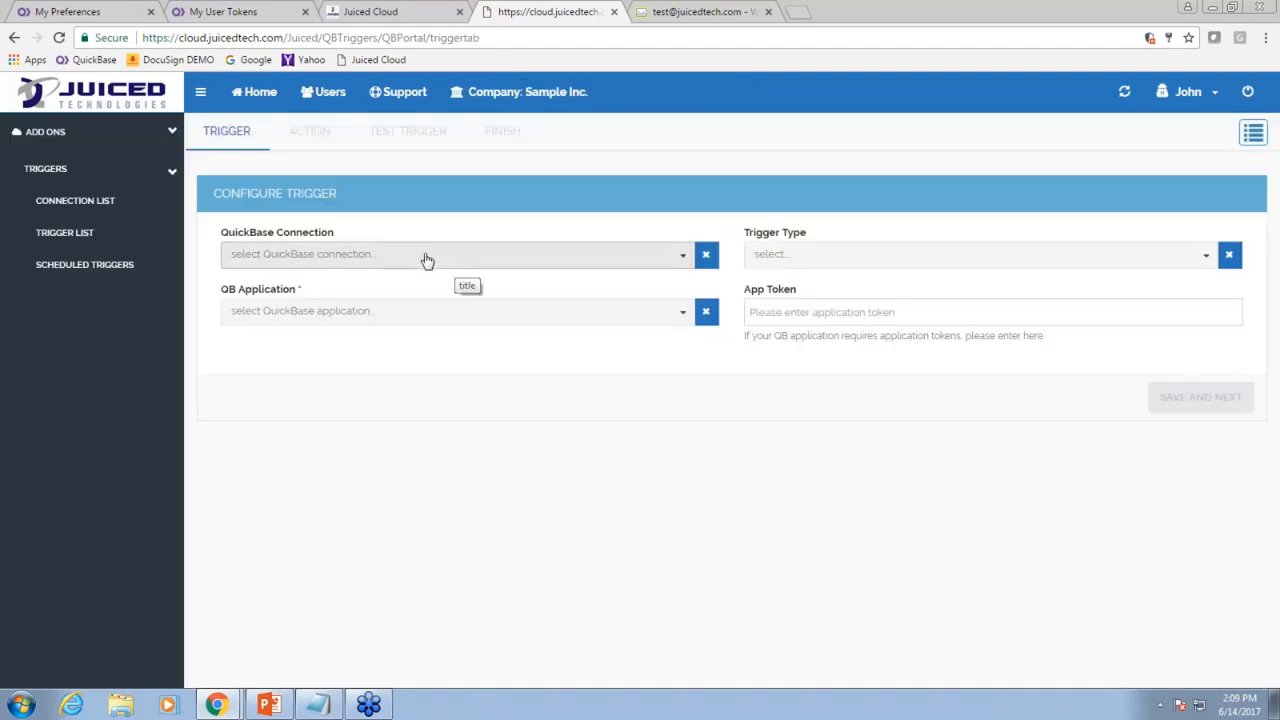
pyautogui.click(427, 258)
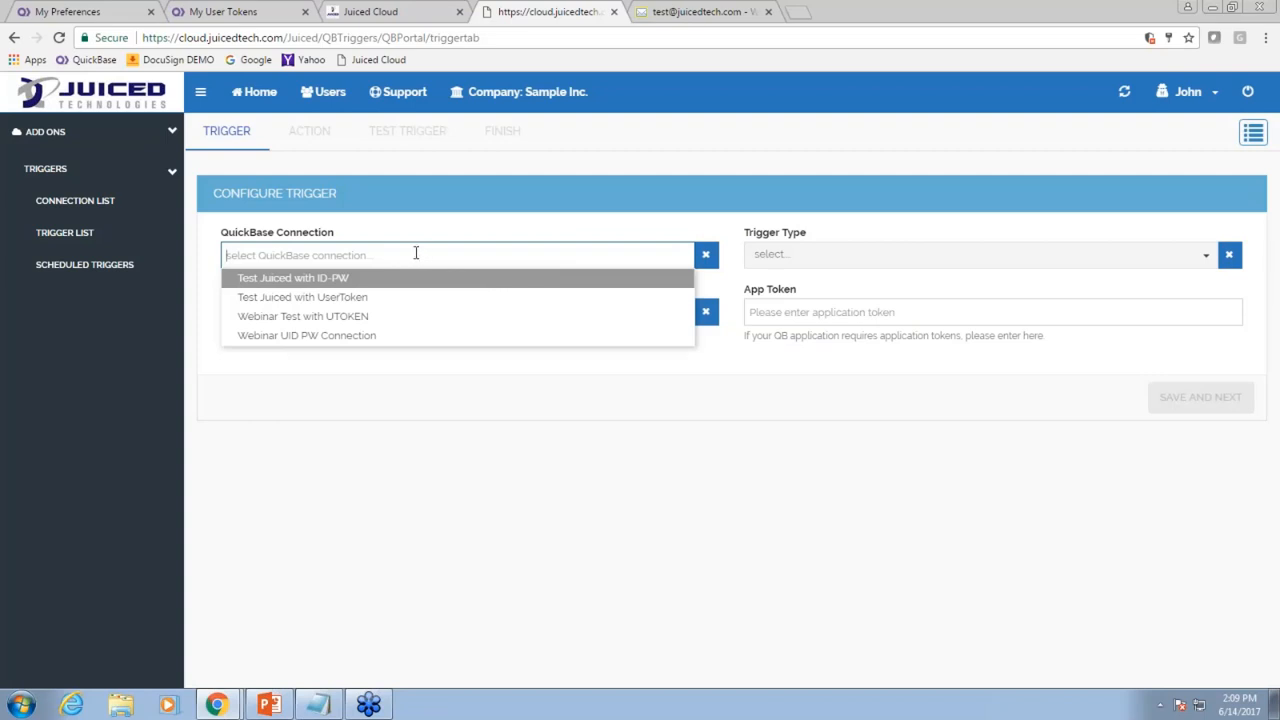
pyautogui.click(344, 336)
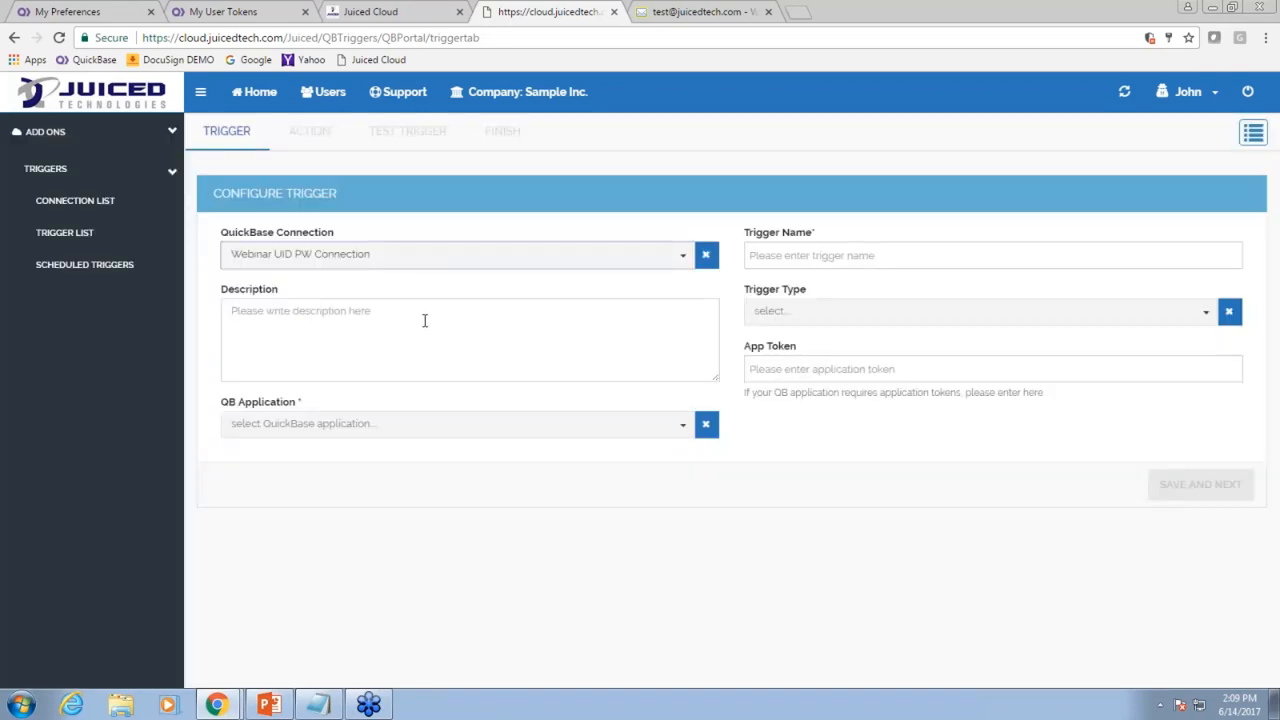
pyautogui.click(437, 315)
pyautogui.write('Si')
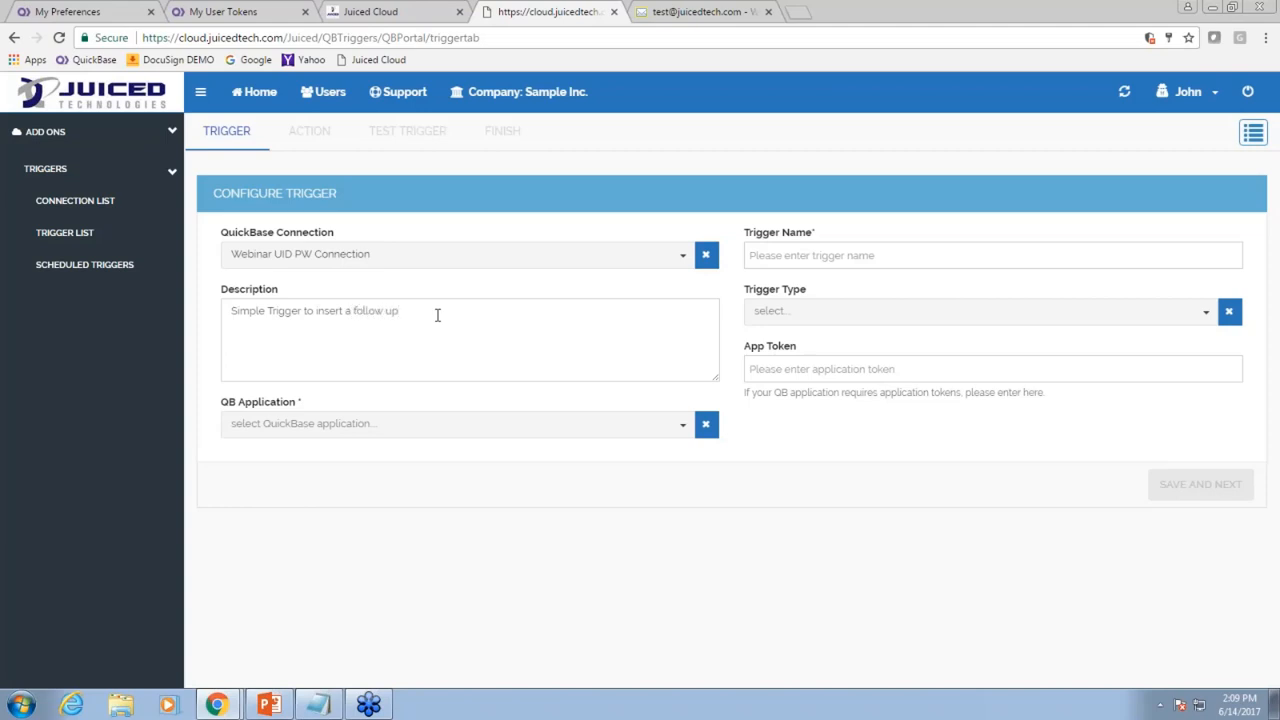
# Step: Choose Triggers Webinar Application, name it 'Insert a follow up', and make it a Standard Trigger
pyautogui.click(423, 431)
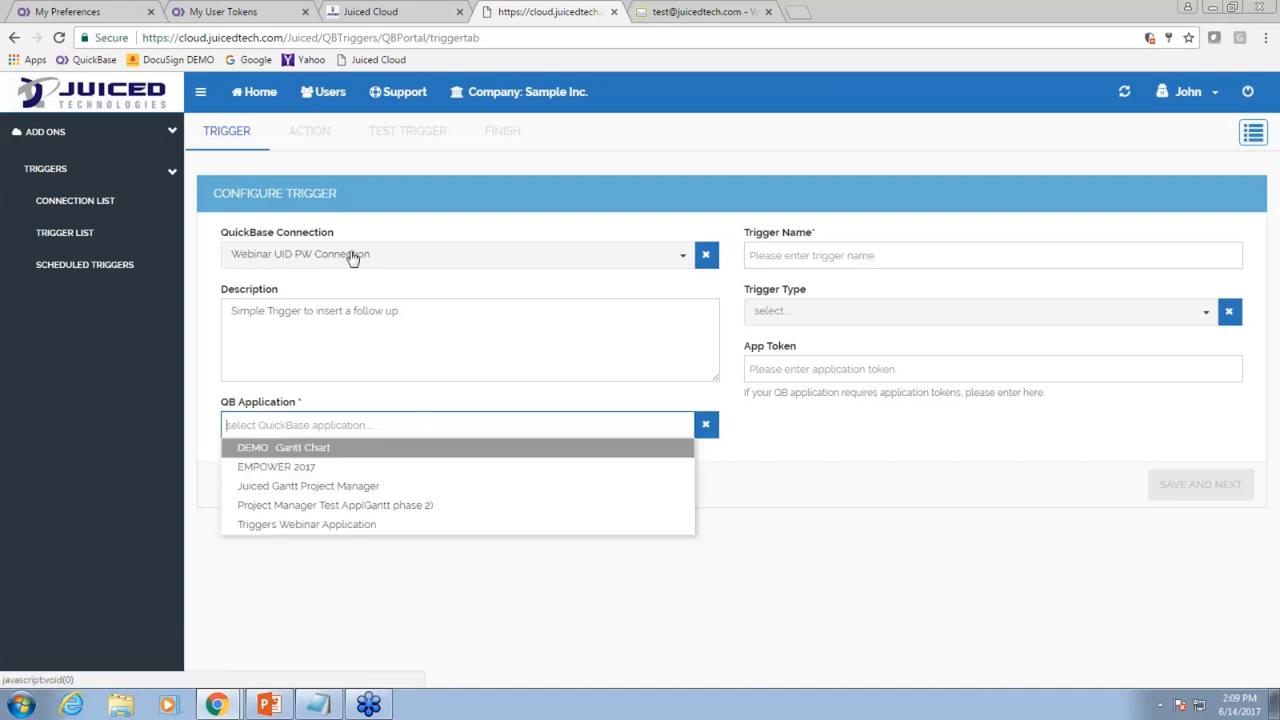
pyautogui.click(357, 528)
pyautogui.click(799, 254)
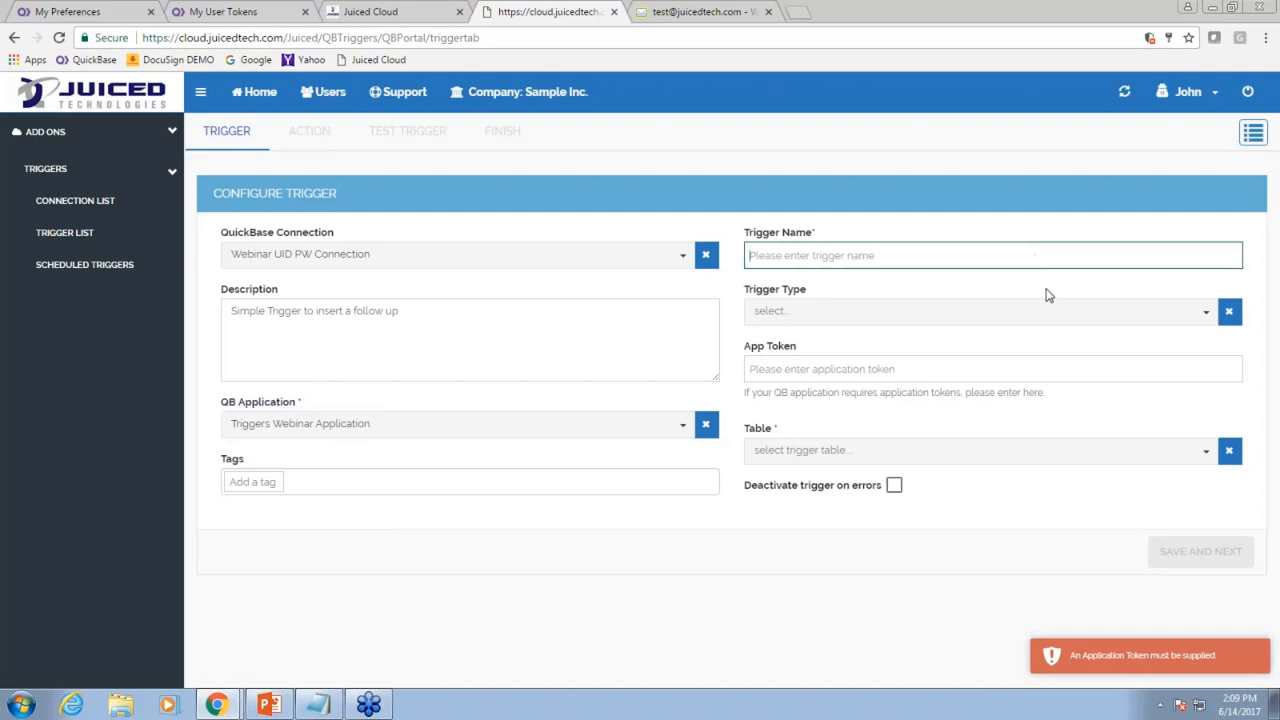
pyautogui.write('Insert a follow up')
pyautogui.click(1045, 311)
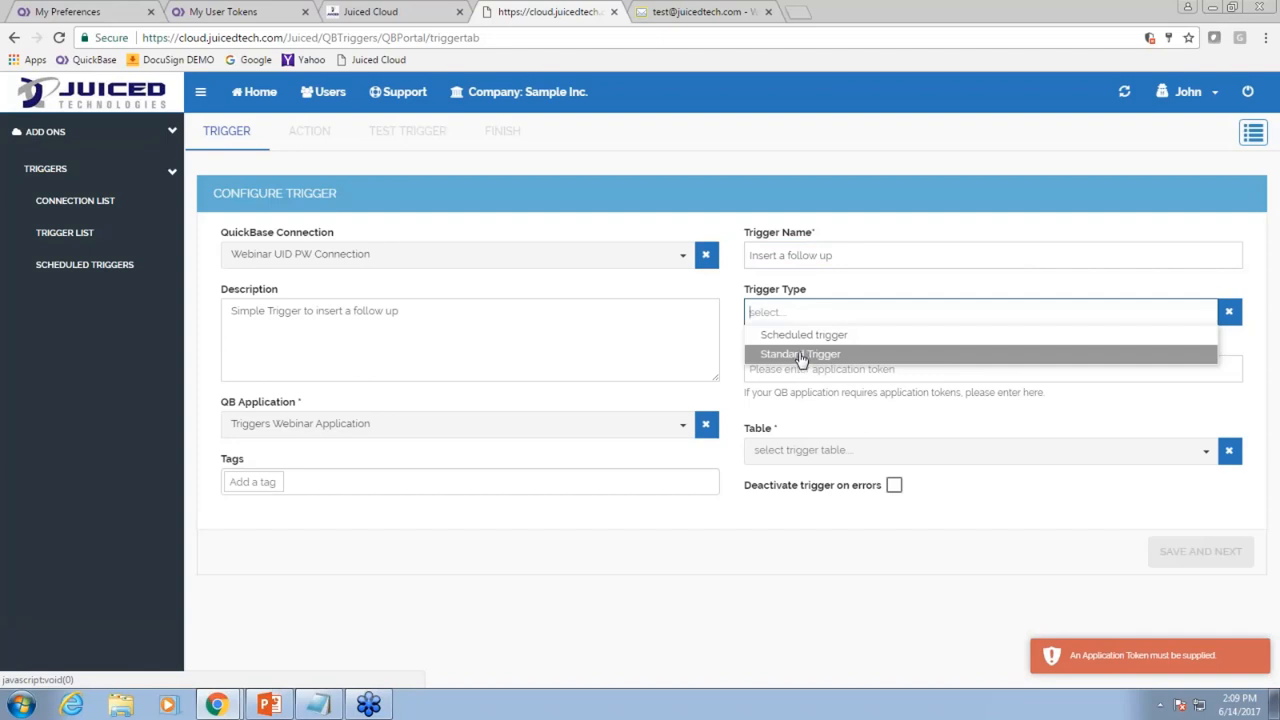
pyautogui.click(801, 356)
pyautogui.click(826, 368)
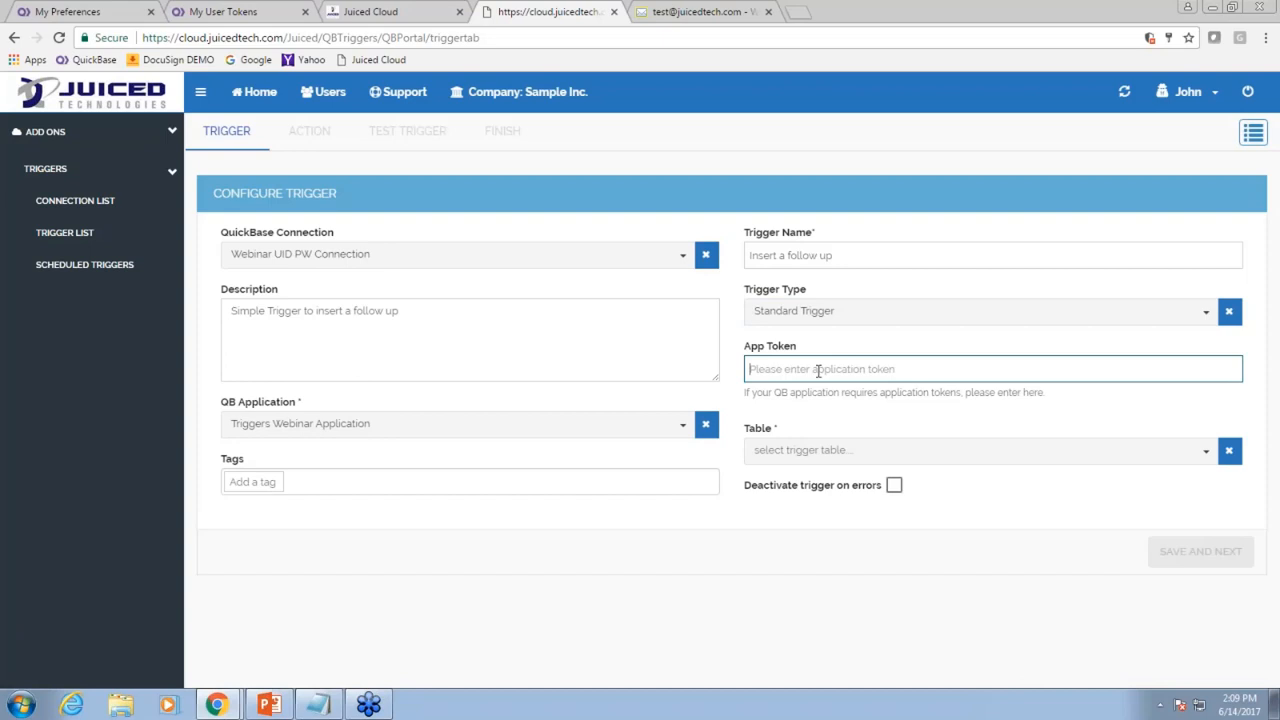
# Step: Open the Triggers Webinar Application's Clients table advanced settings in QuickBase
pyautogui.click(120, 12)
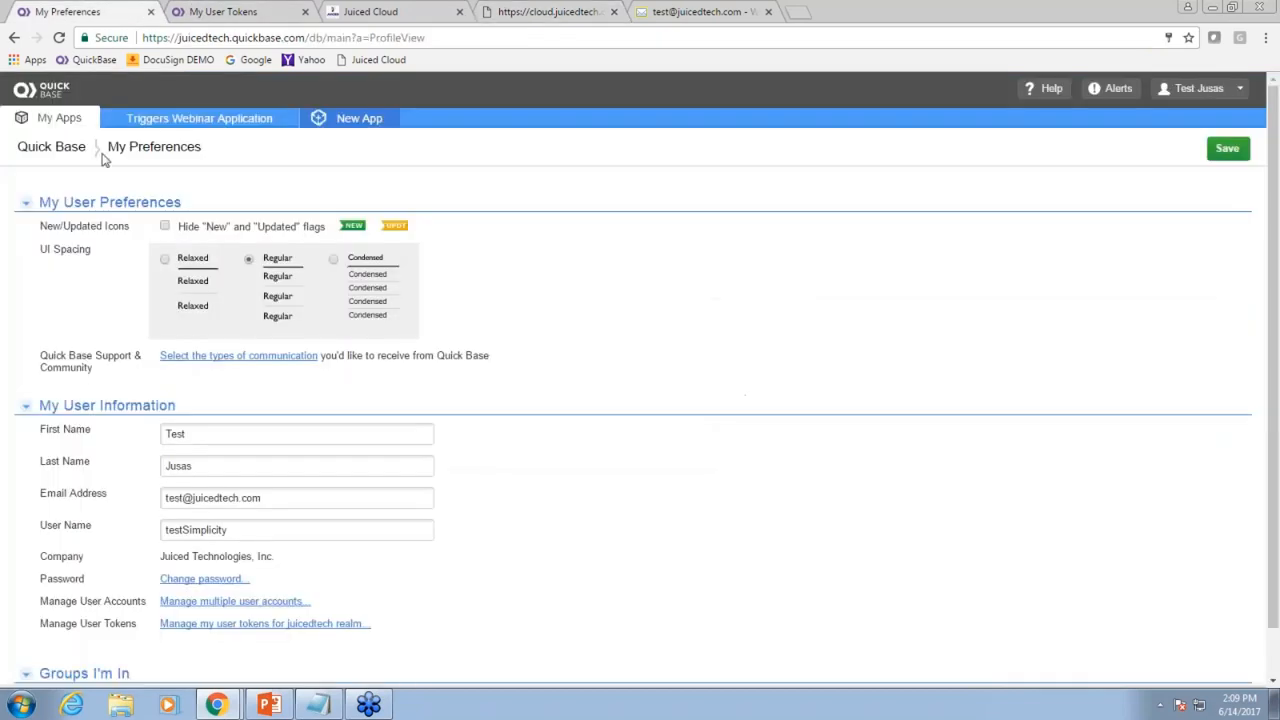
pyautogui.click(155, 122)
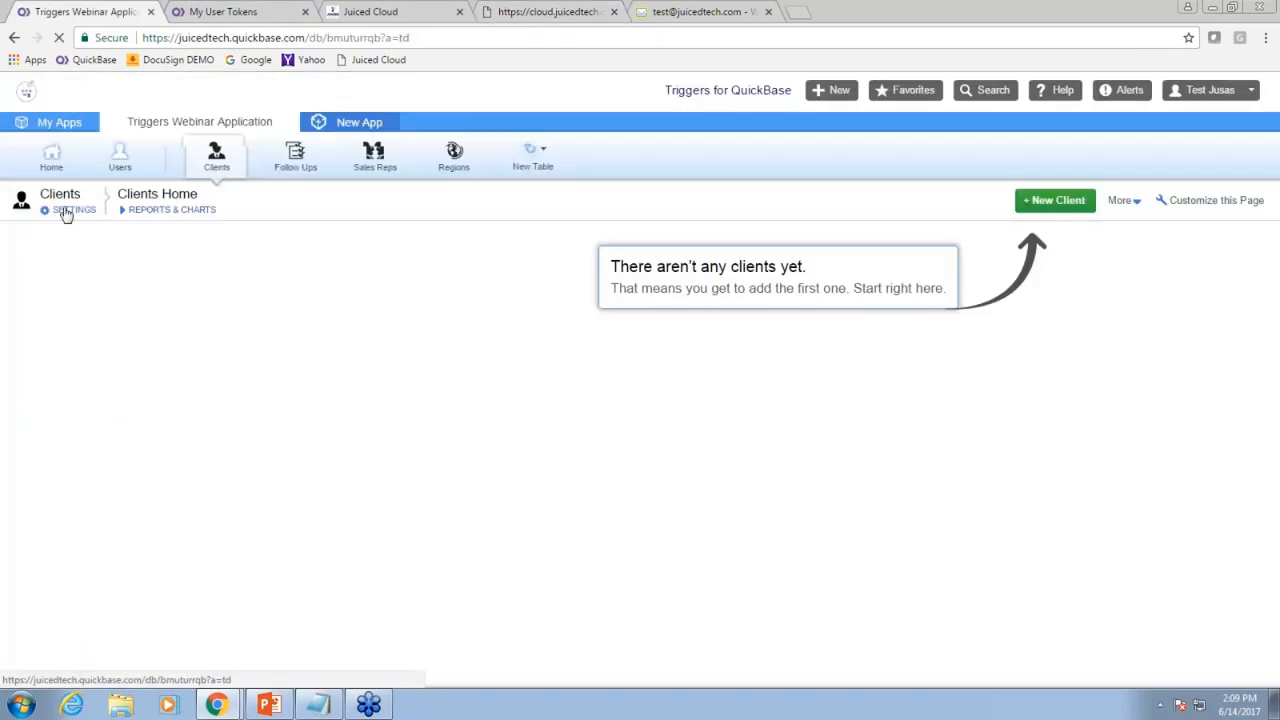
pyautogui.click(92, 212)
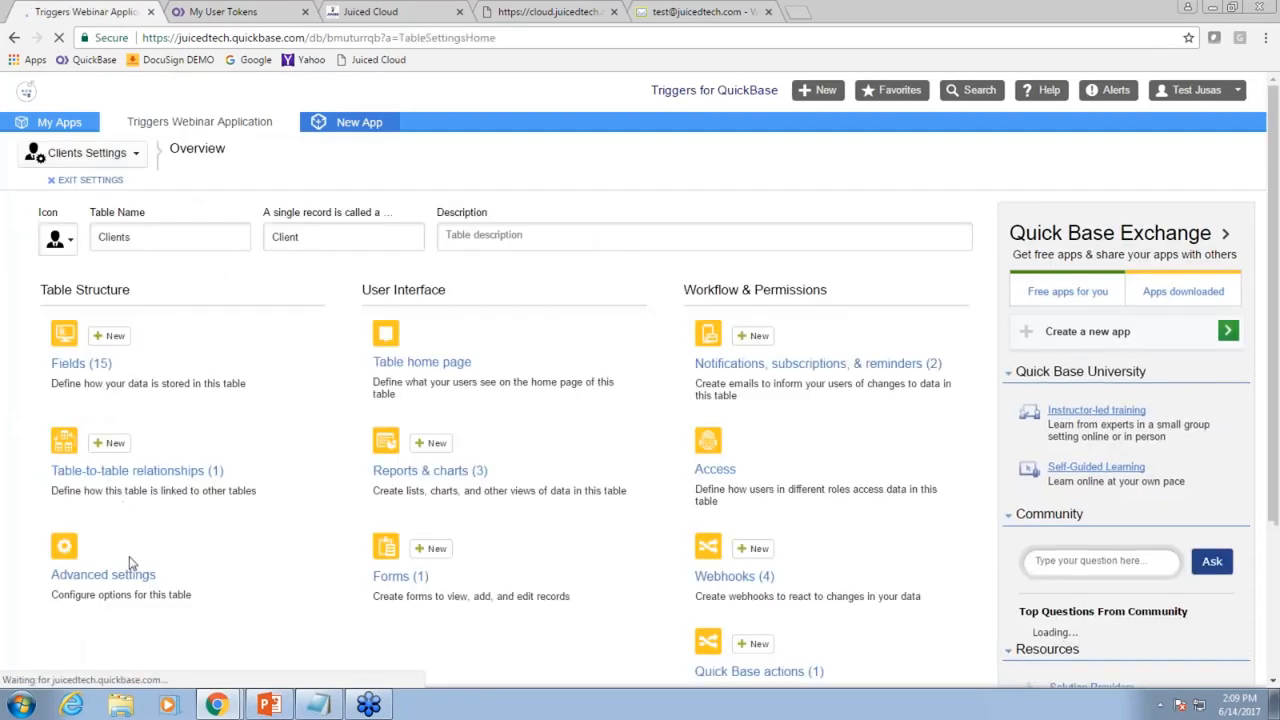
pyautogui.click(145, 573)
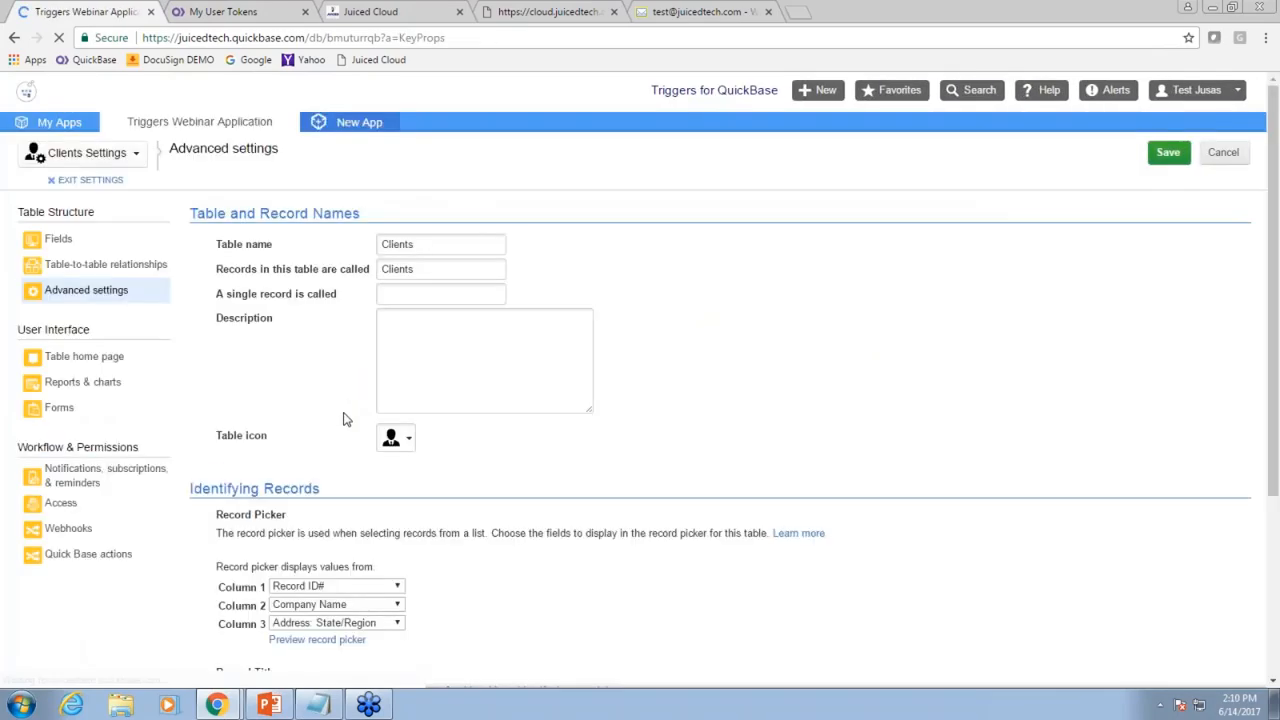
pyautogui.scroll(-3, 323, 406)
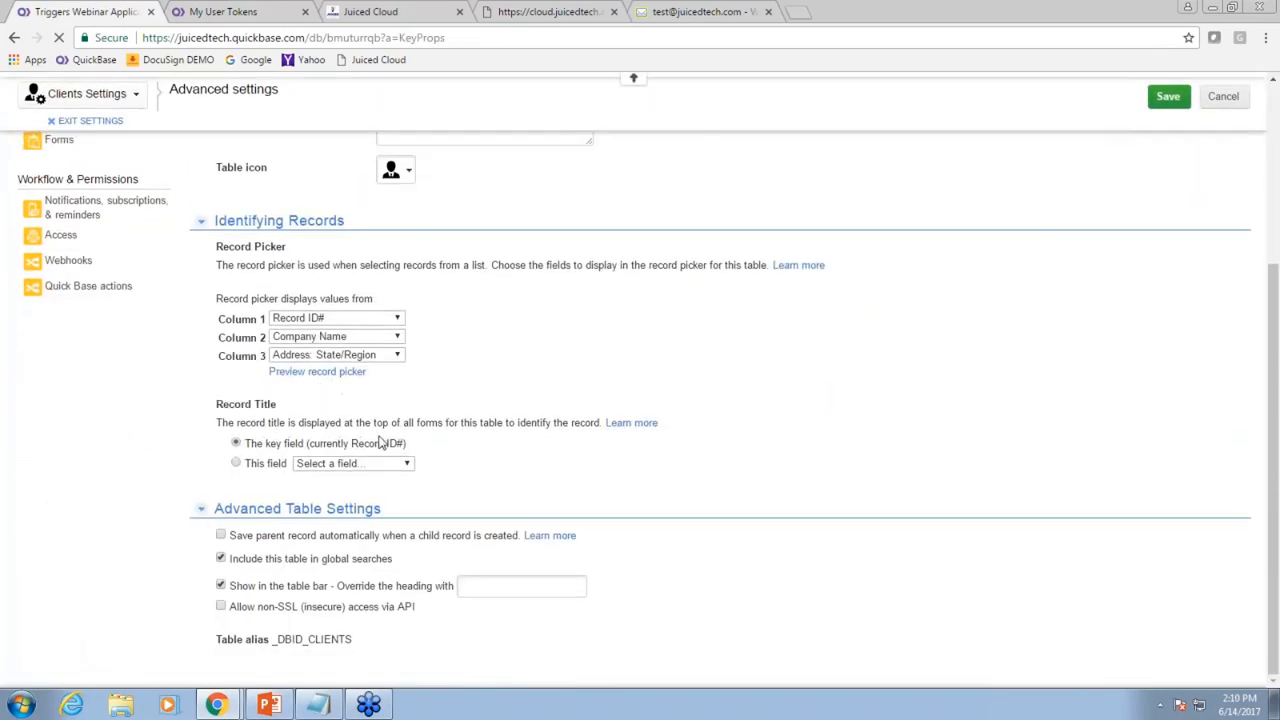
pyautogui.scroll(3, 255, 403)
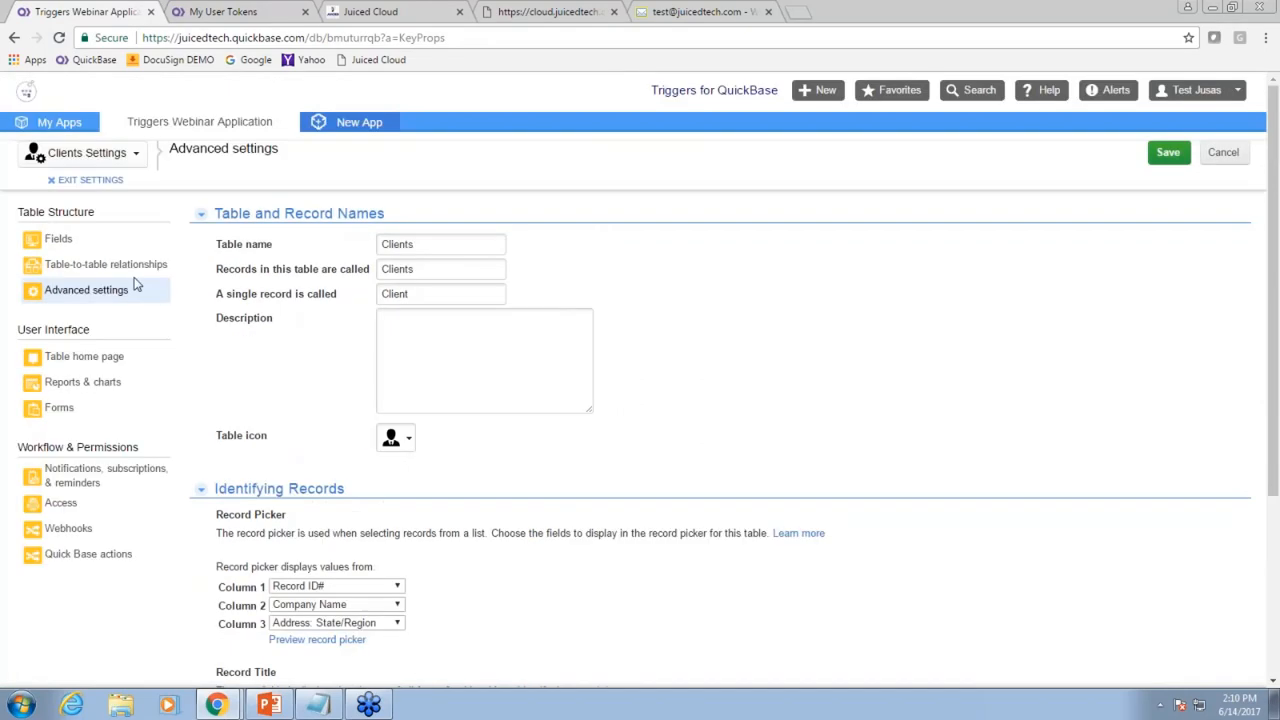
# Step: Copy the application token from App properties' Manage Application Tokens page
pyautogui.click(102, 156)
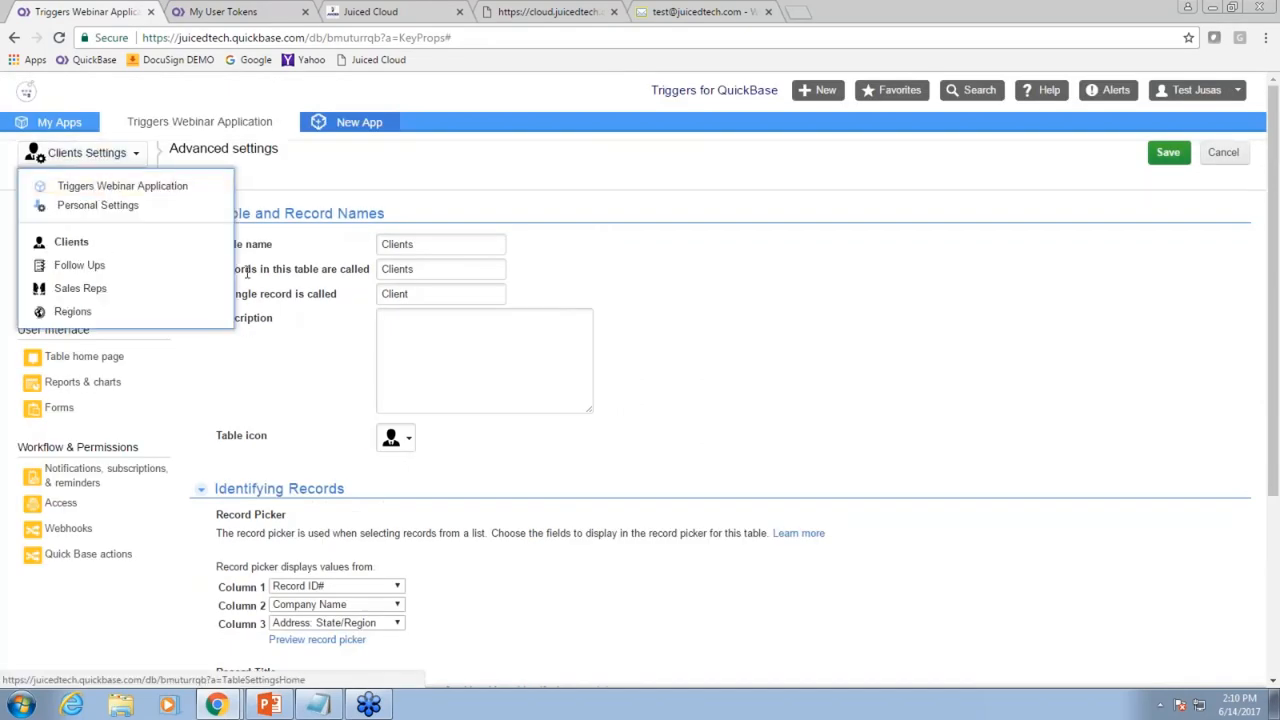
pyautogui.click(175, 190)
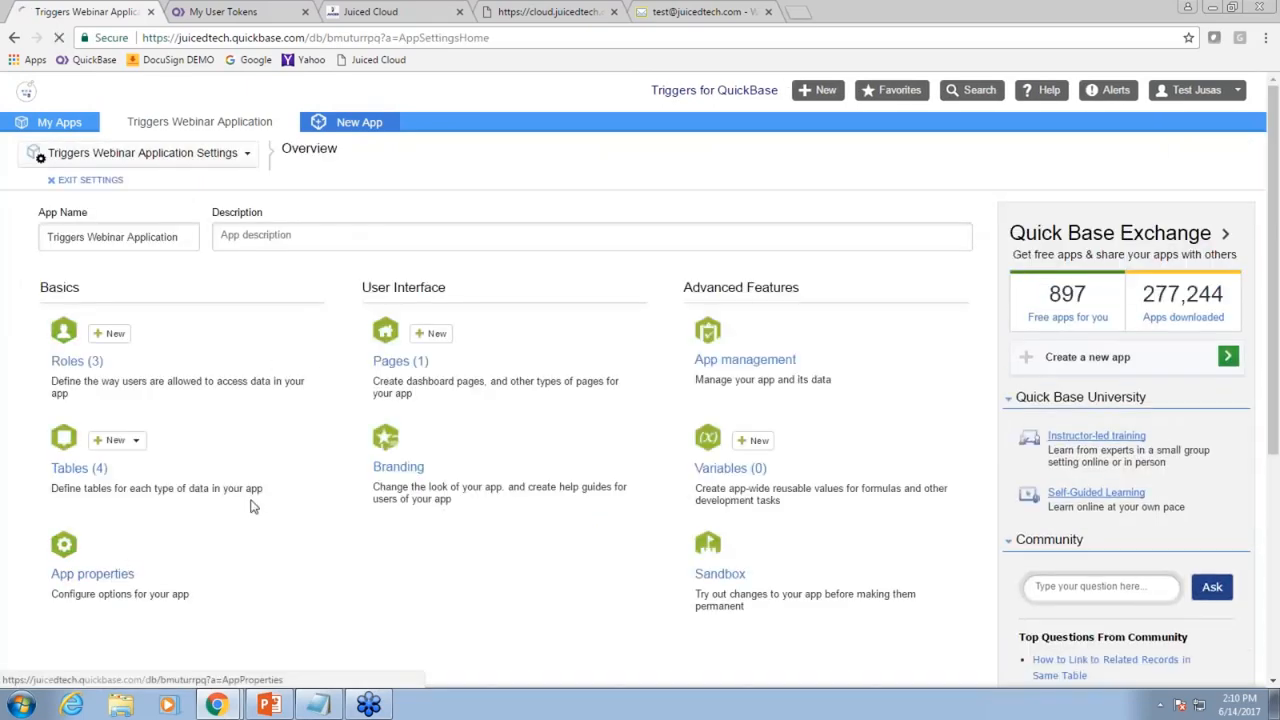
pyautogui.click(100, 575)
pyautogui.scroll(-6, 345, 460)
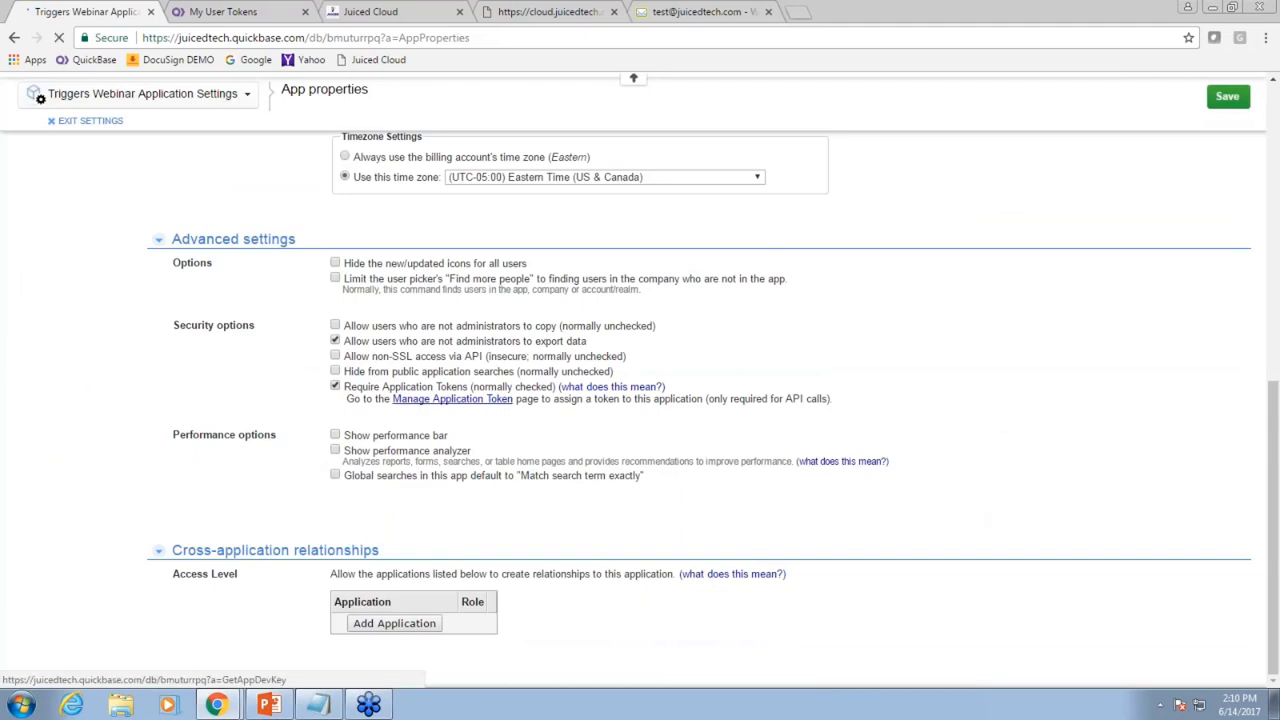
pyautogui.click(428, 400)
pyautogui.doubleClick(347, 265)
pyautogui.hotkey('ctrl', 'c')
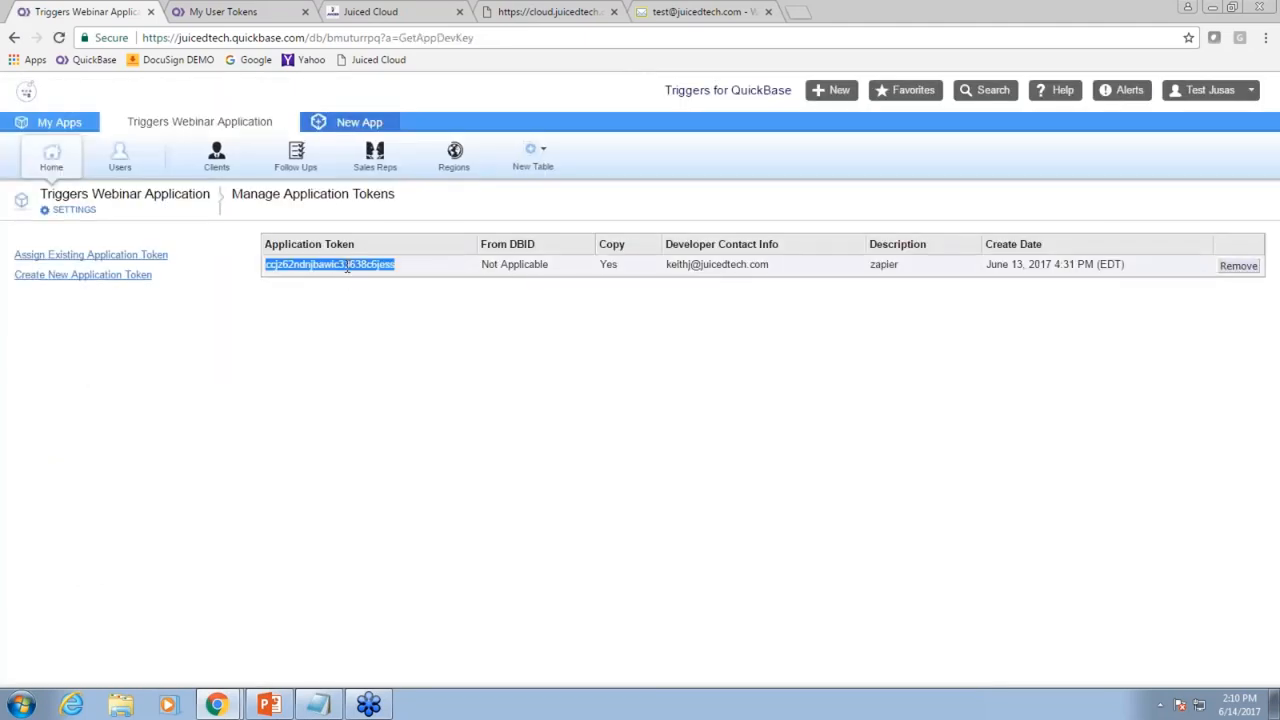
pyautogui.click(505, 11)
# Step: Paste the application token, pick Clients as the trigger table, and save
pyautogui.rightClick(770, 368)
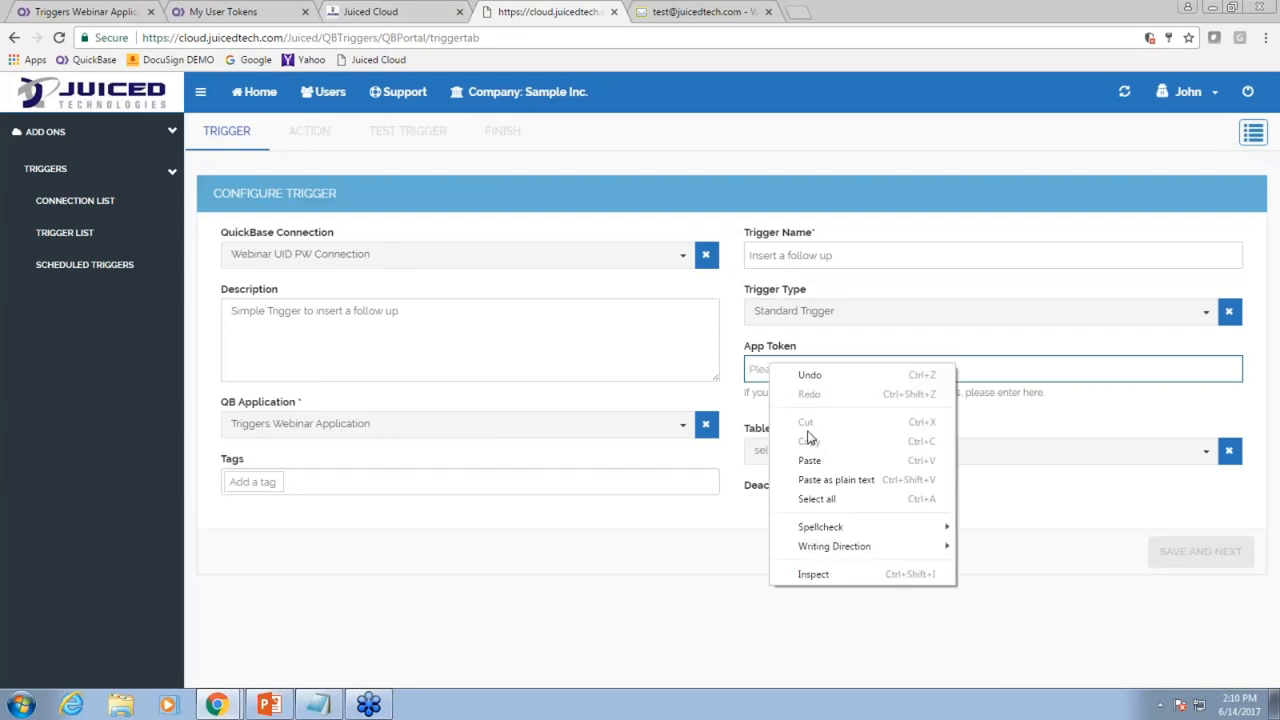
pyautogui.click(812, 458)
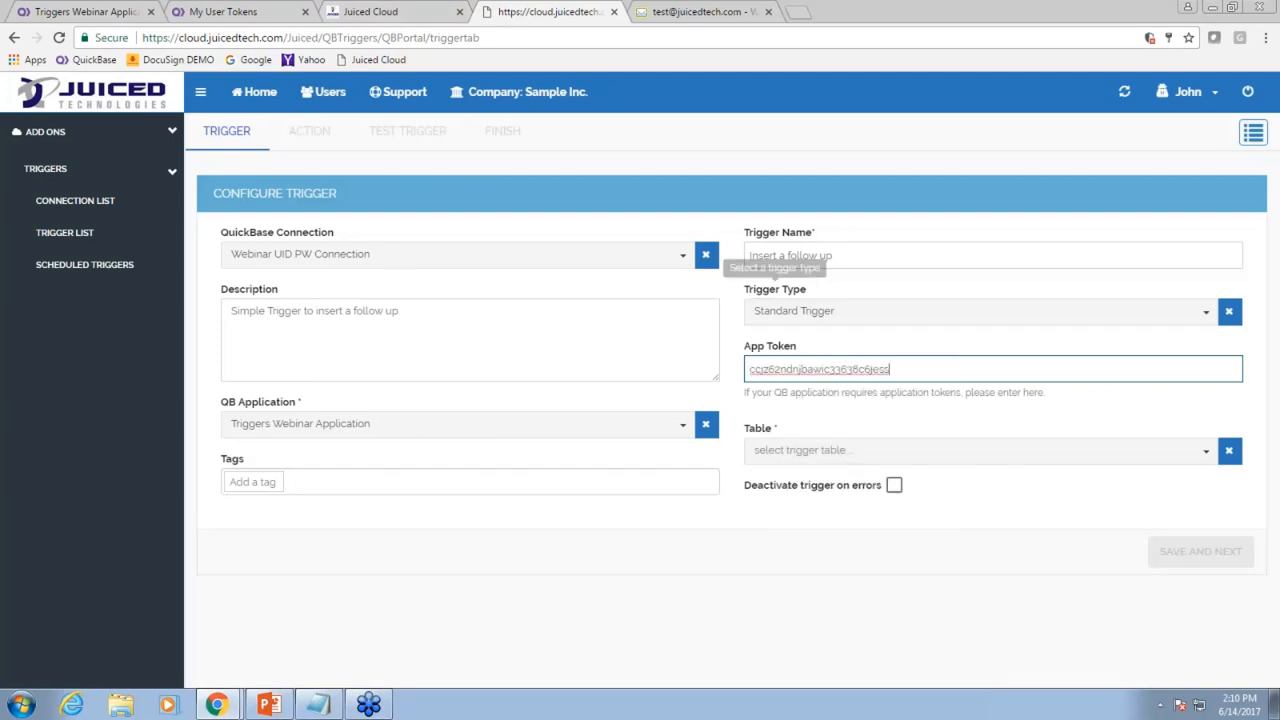
pyautogui.click(844, 436)
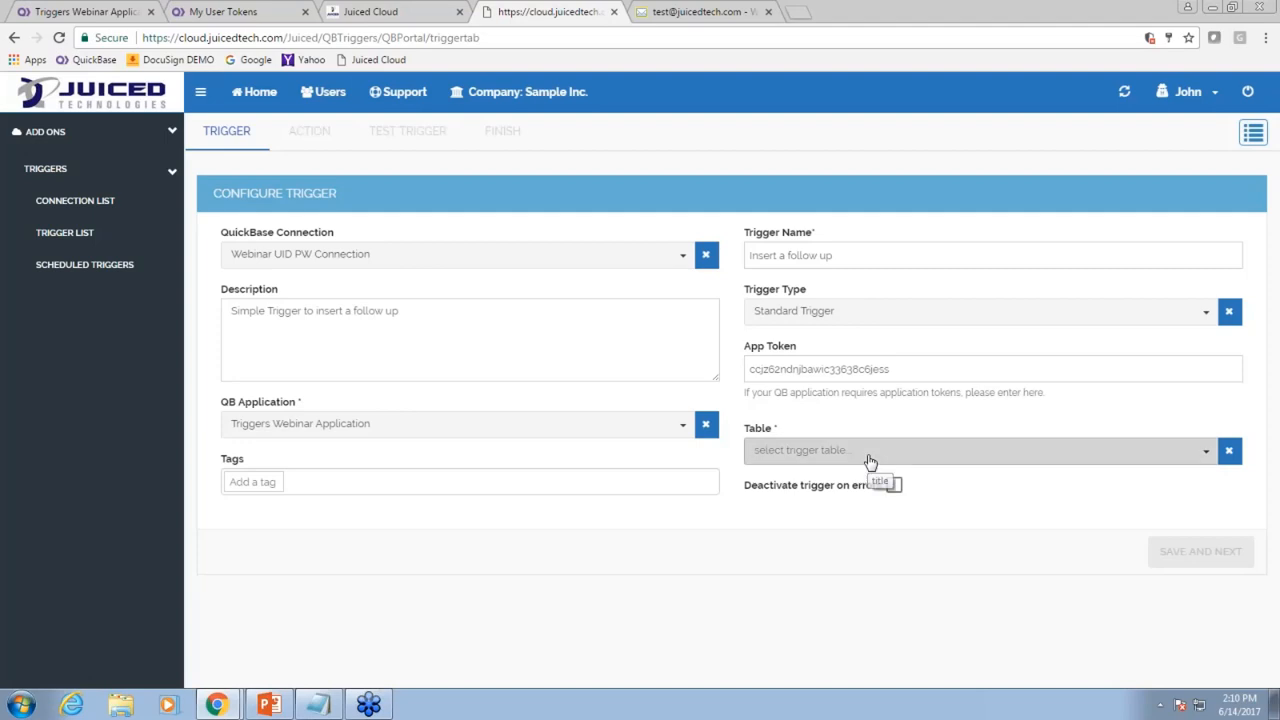
pyautogui.click(870, 455)
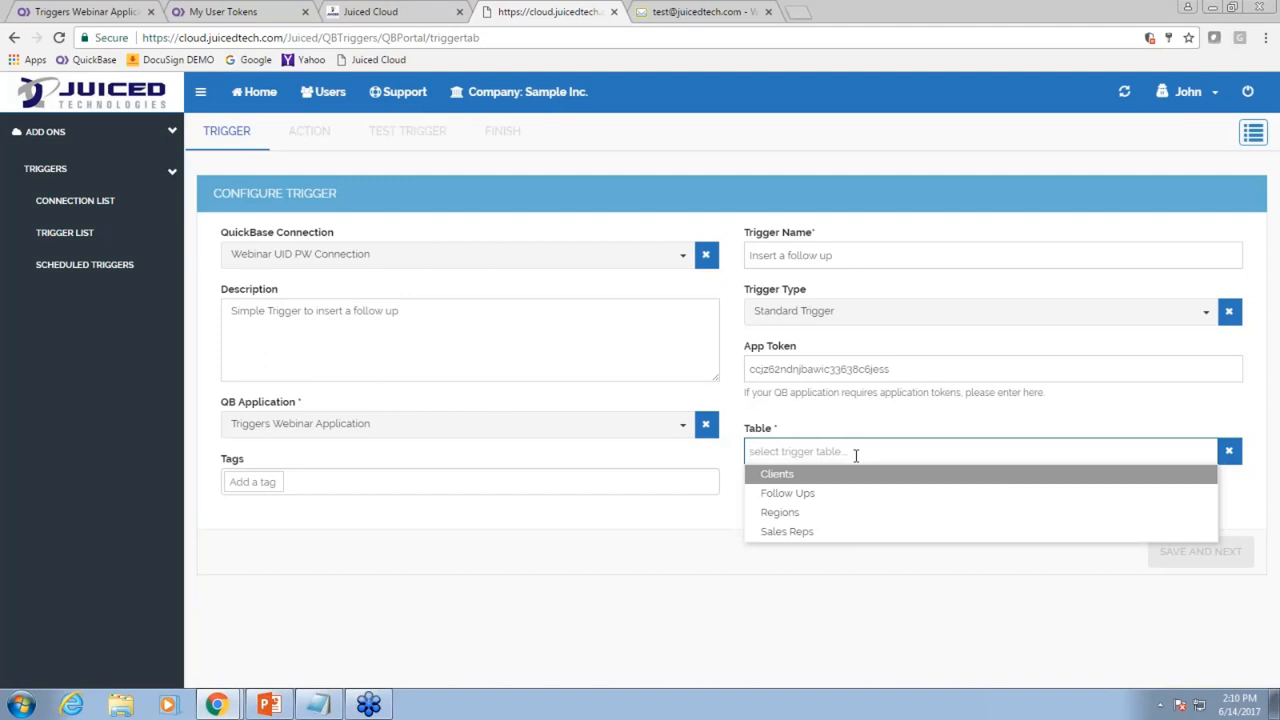
pyautogui.click(805, 474)
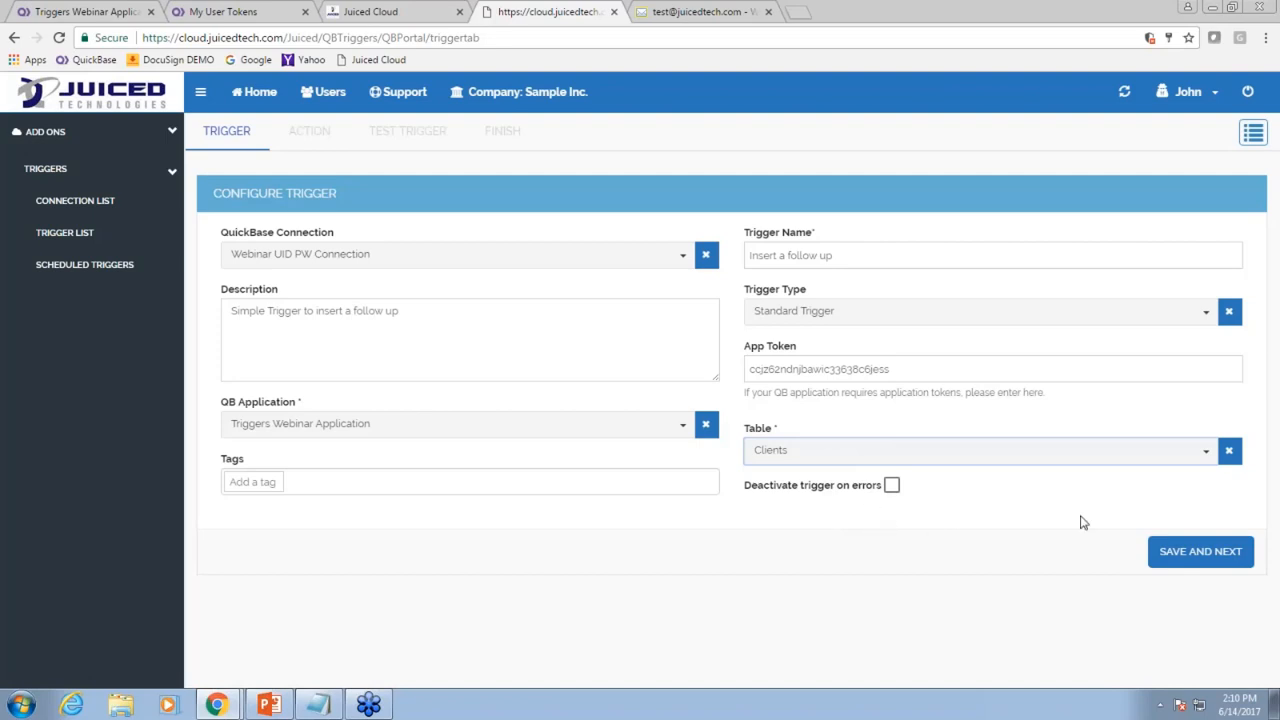
pyautogui.click(1197, 551)
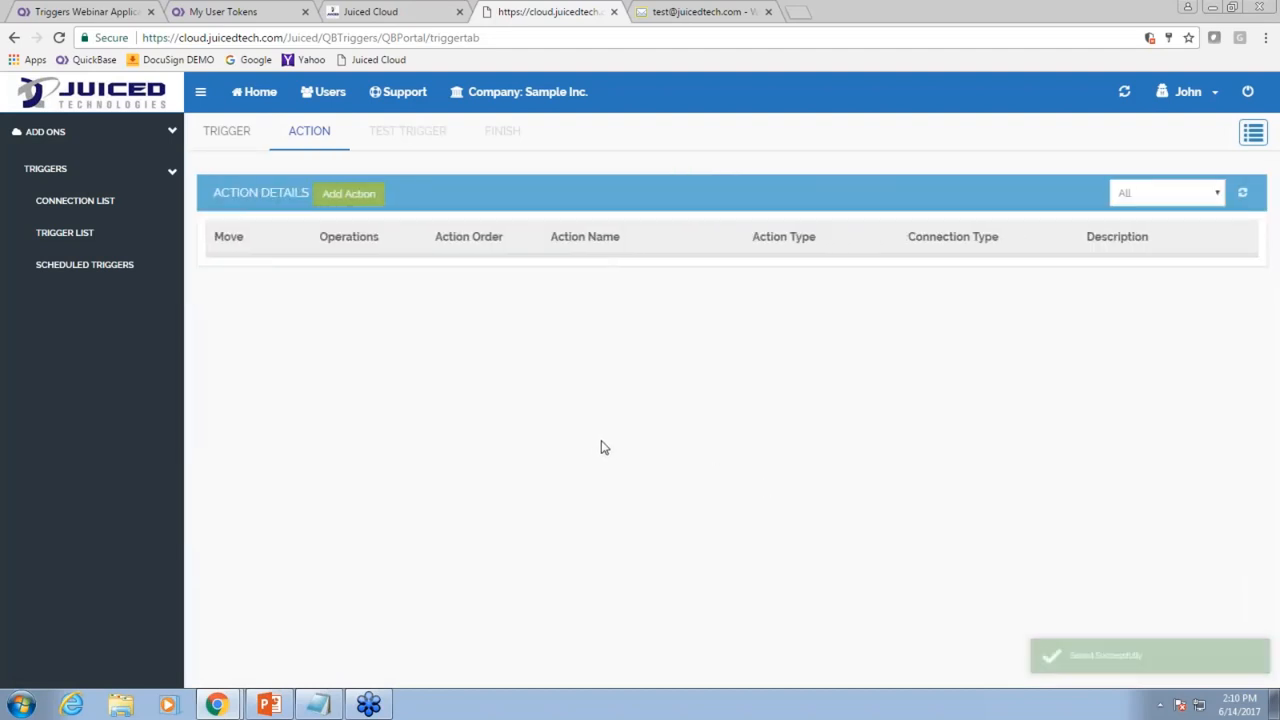
# Step: Add an 'Add a record in QuickBase table' action named 'Insert Follow Up'
pyautogui.click(360, 201)
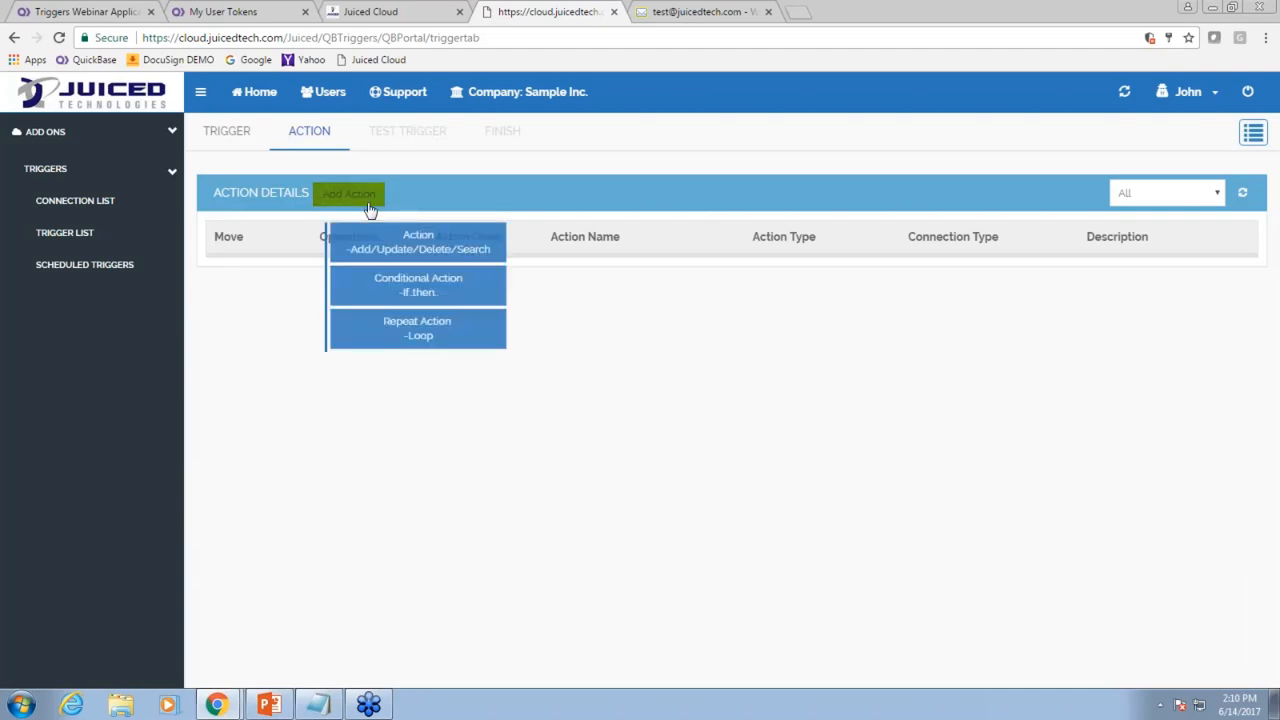
pyautogui.click(420, 249)
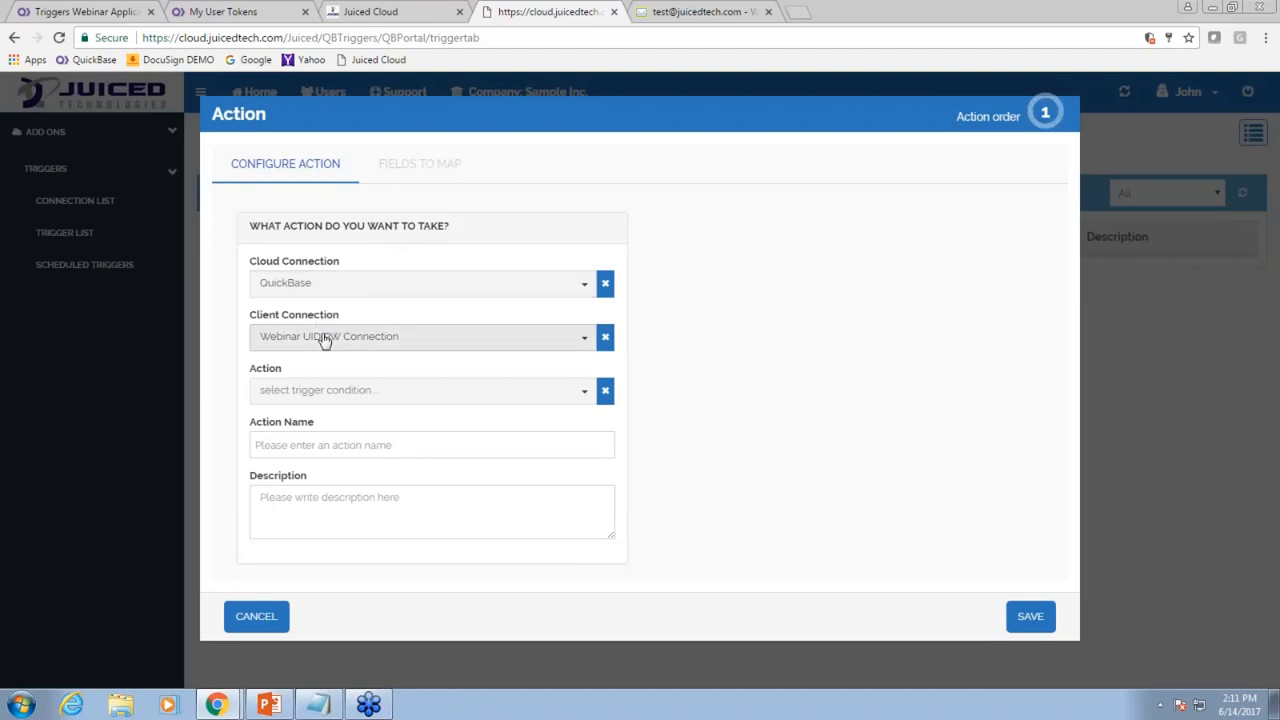
pyautogui.click(325, 392)
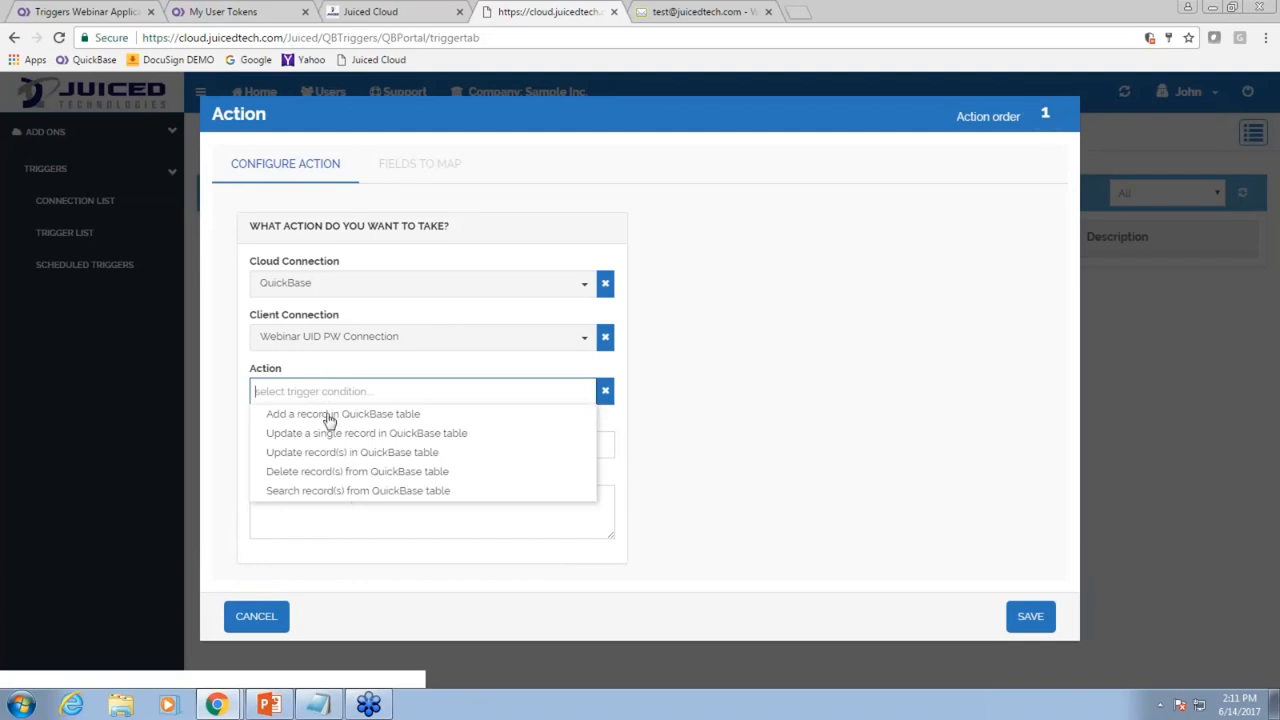
pyautogui.click(328, 416)
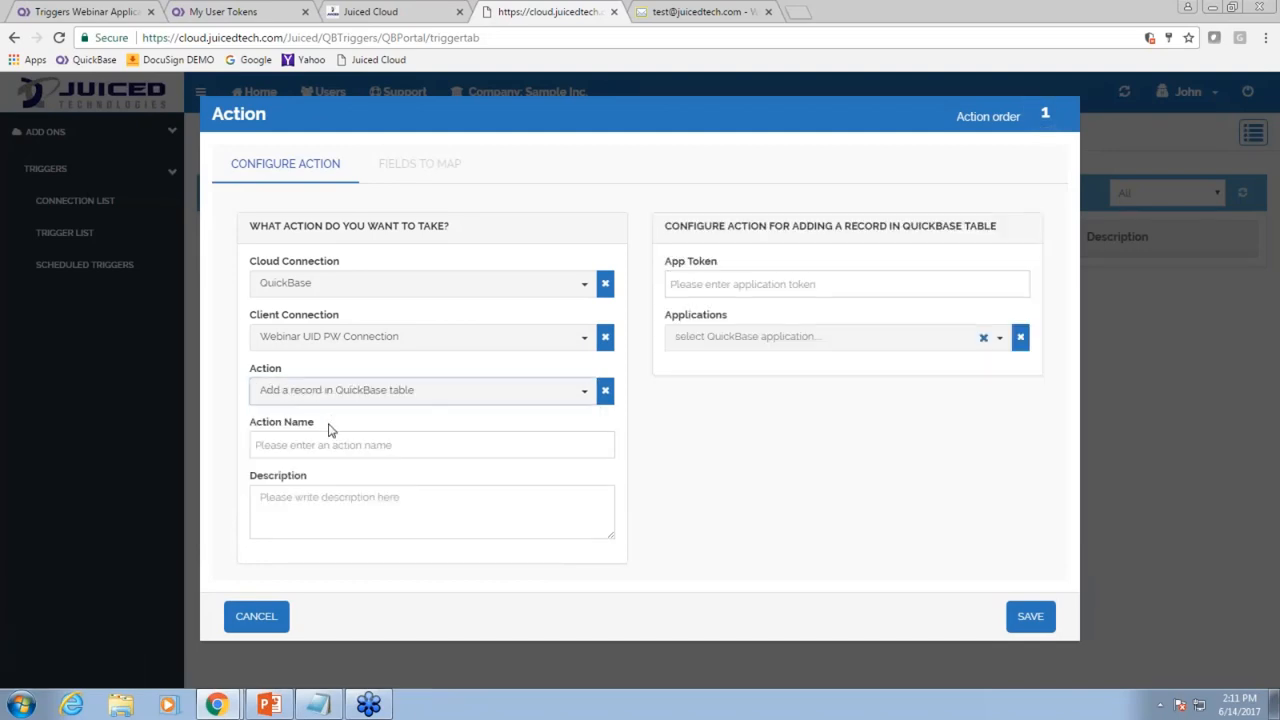
pyautogui.click(333, 447)
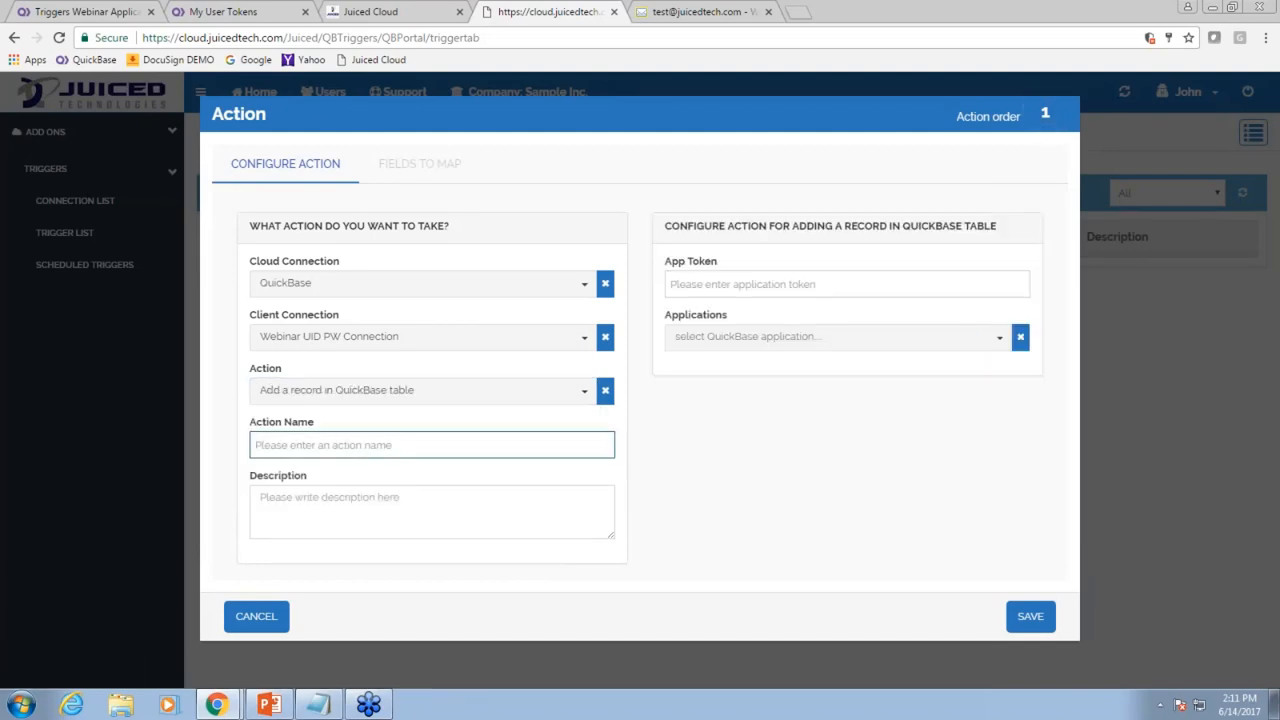
pyautogui.write('Insert Follow Up')
pyautogui.click(439, 505)
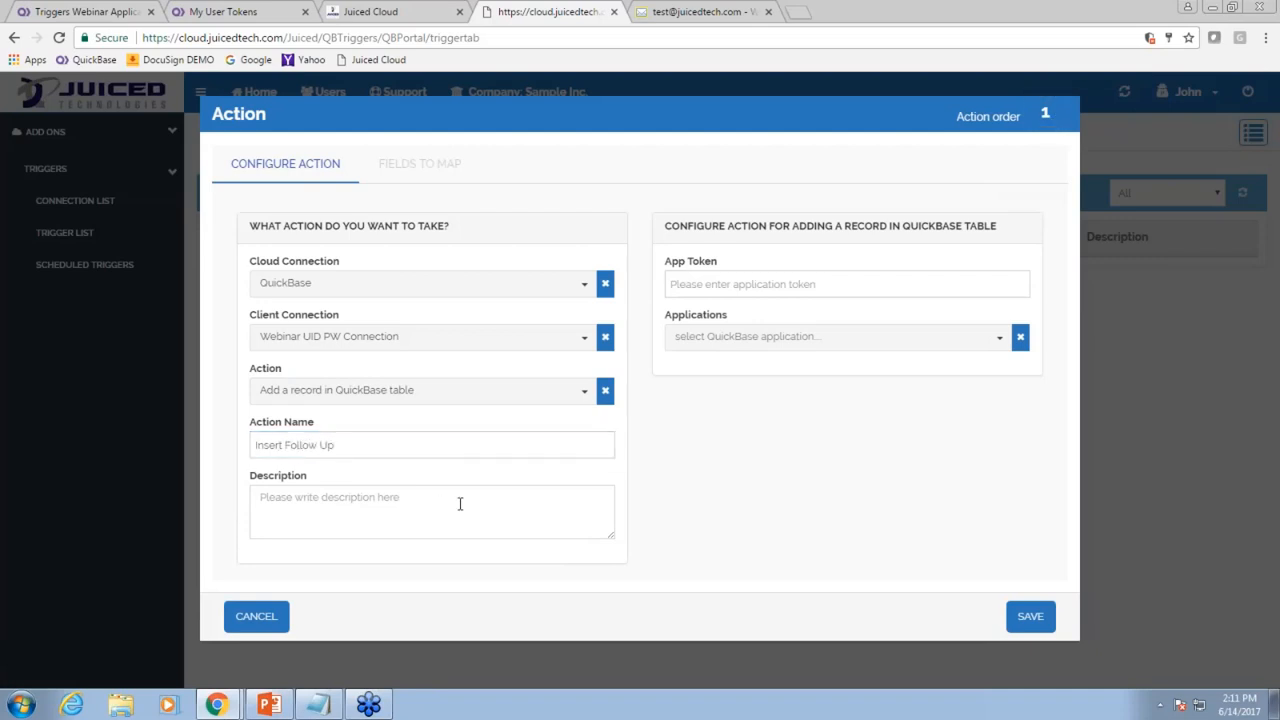
# Step: Fill in the saved app token and target the Follow Ups table of Triggers Webinar Application
pyautogui.click(805, 283)
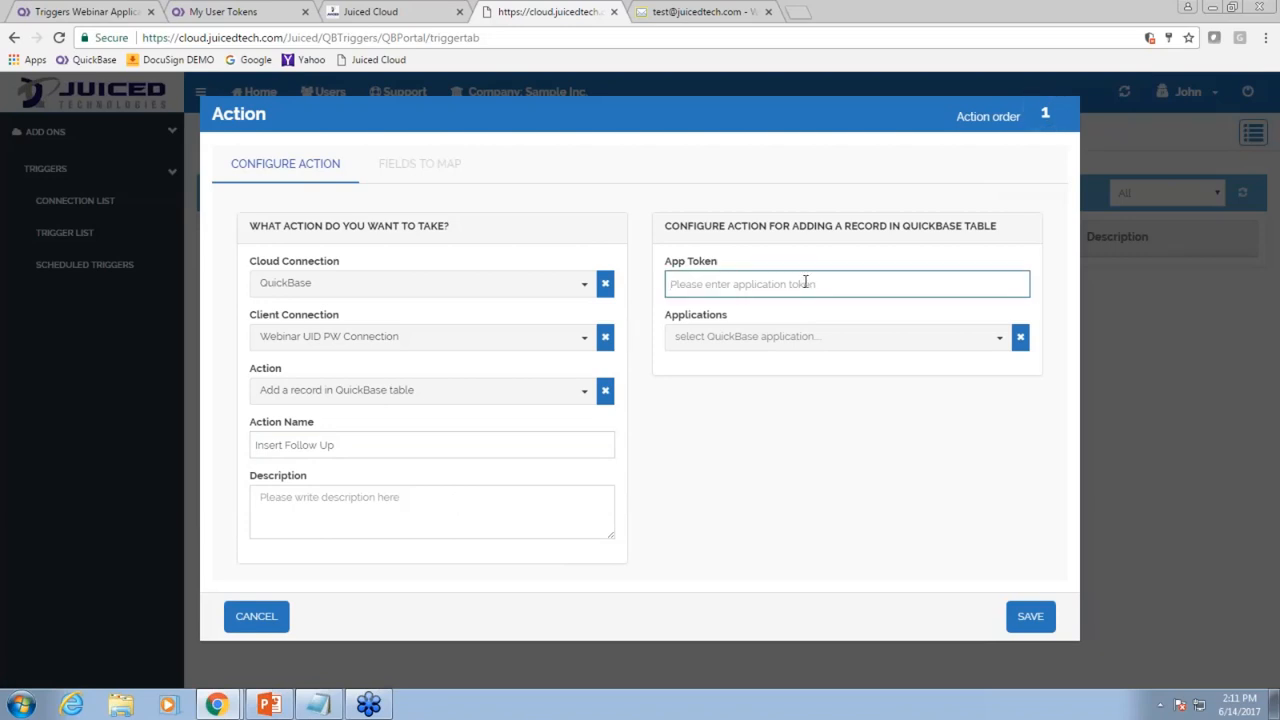
pyautogui.write('c')
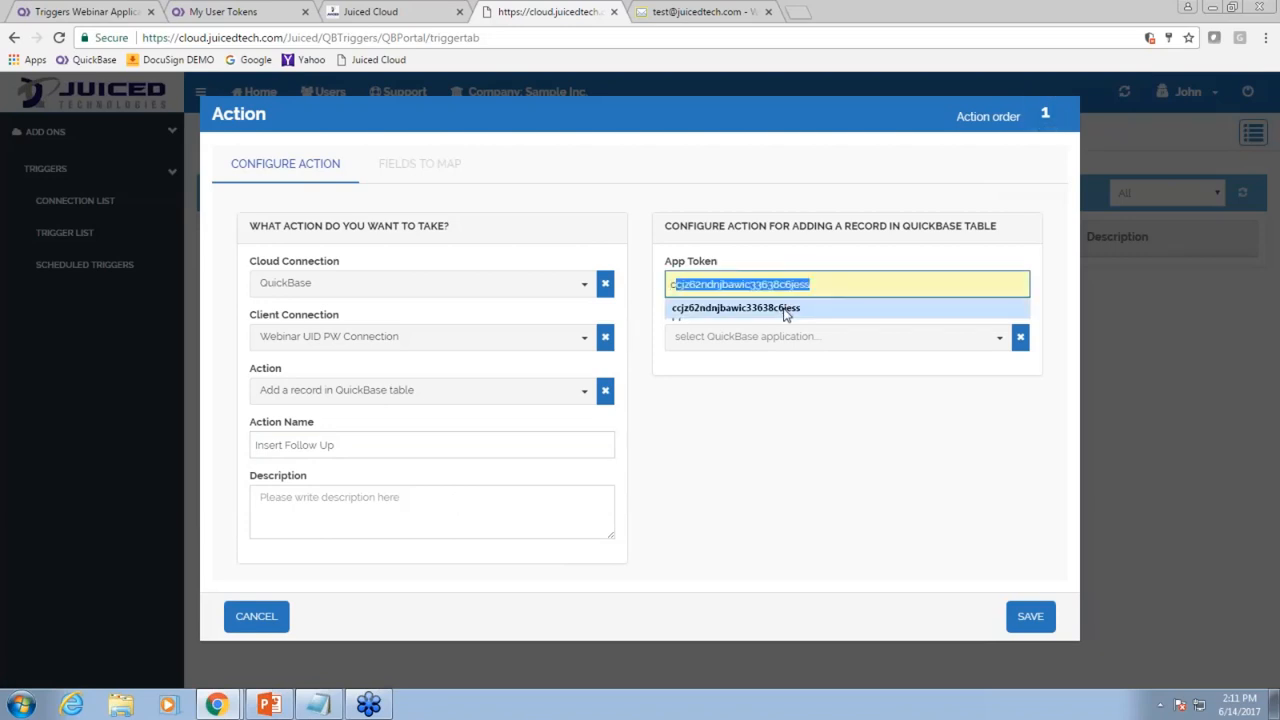
pyautogui.click(785, 310)
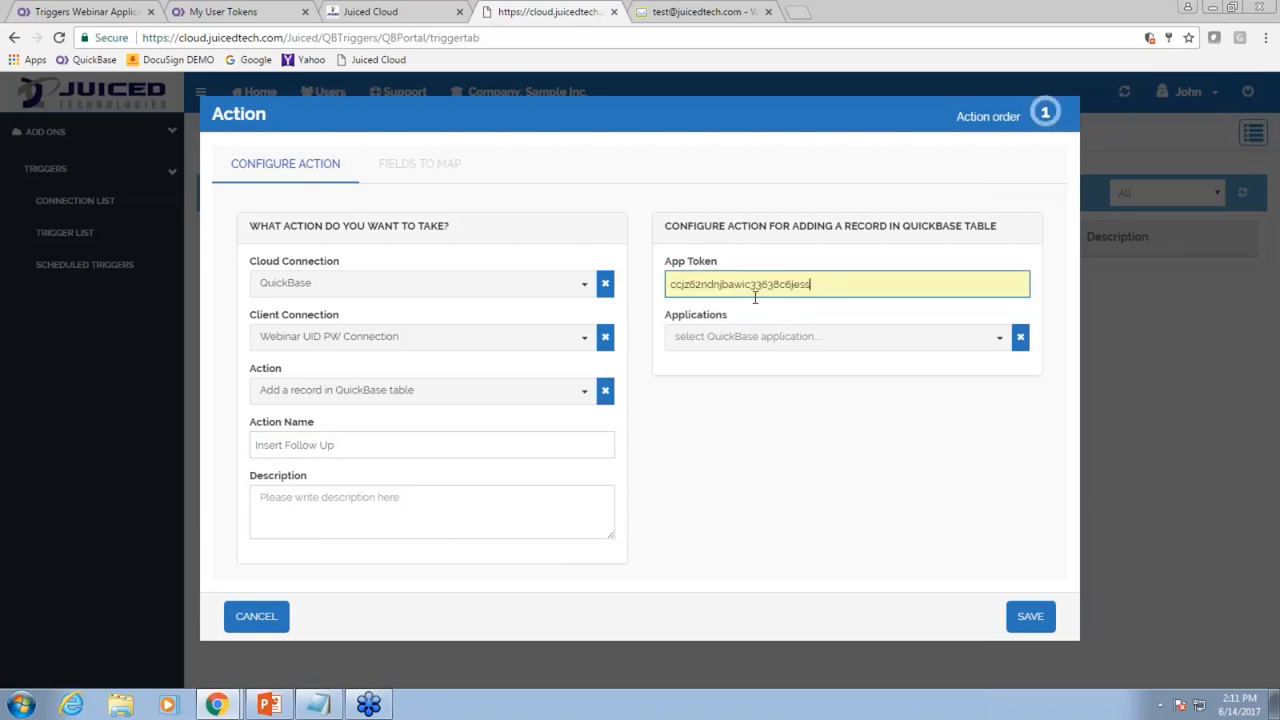
pyautogui.click(731, 342)
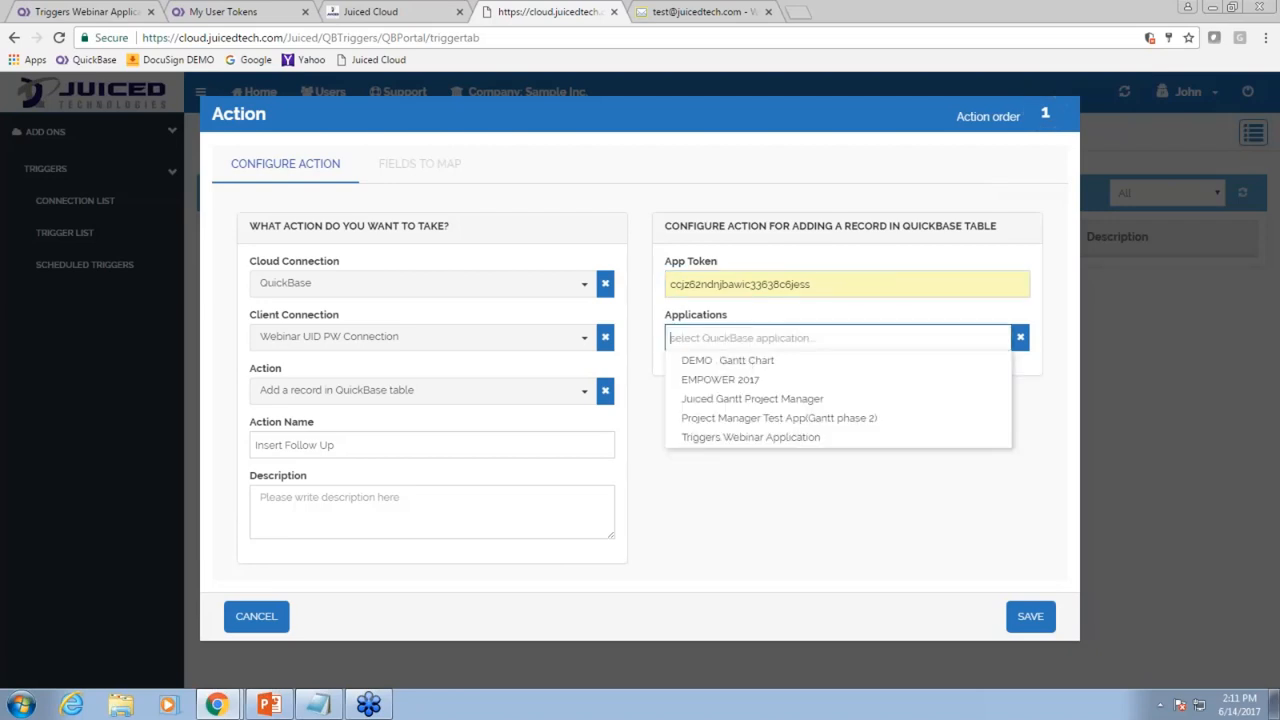
pyautogui.click(748, 440)
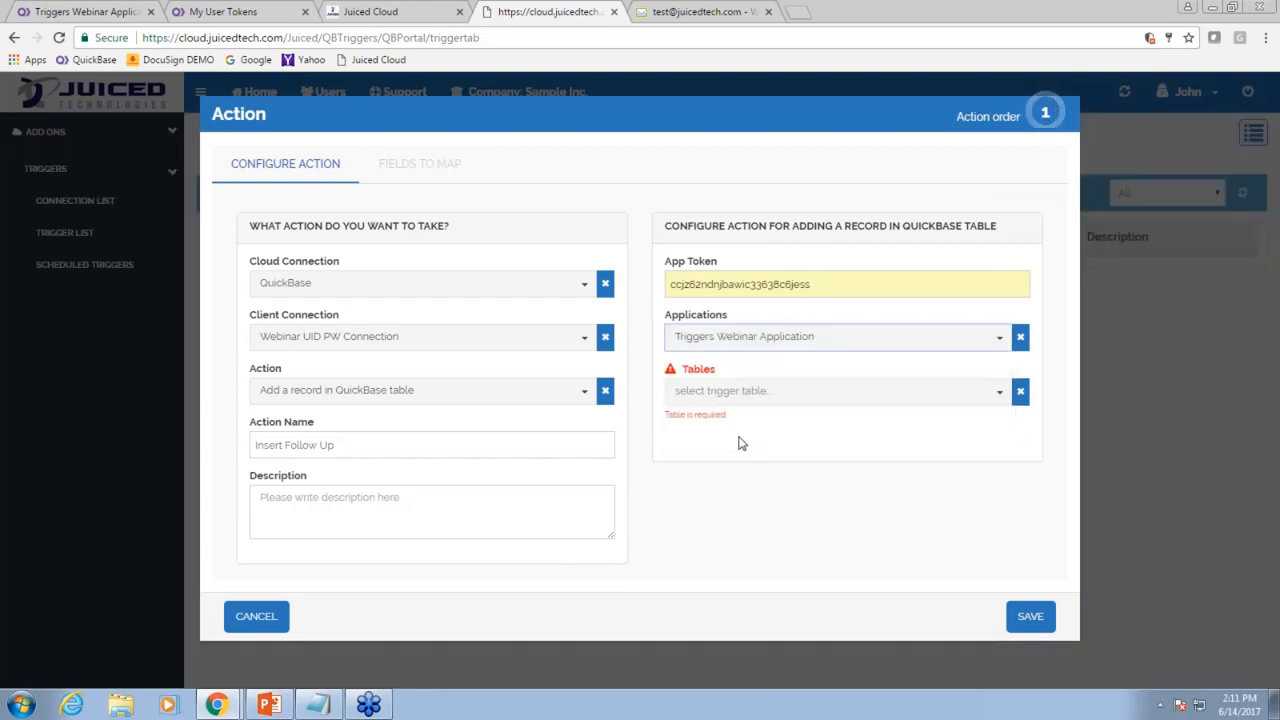
pyautogui.click(805, 398)
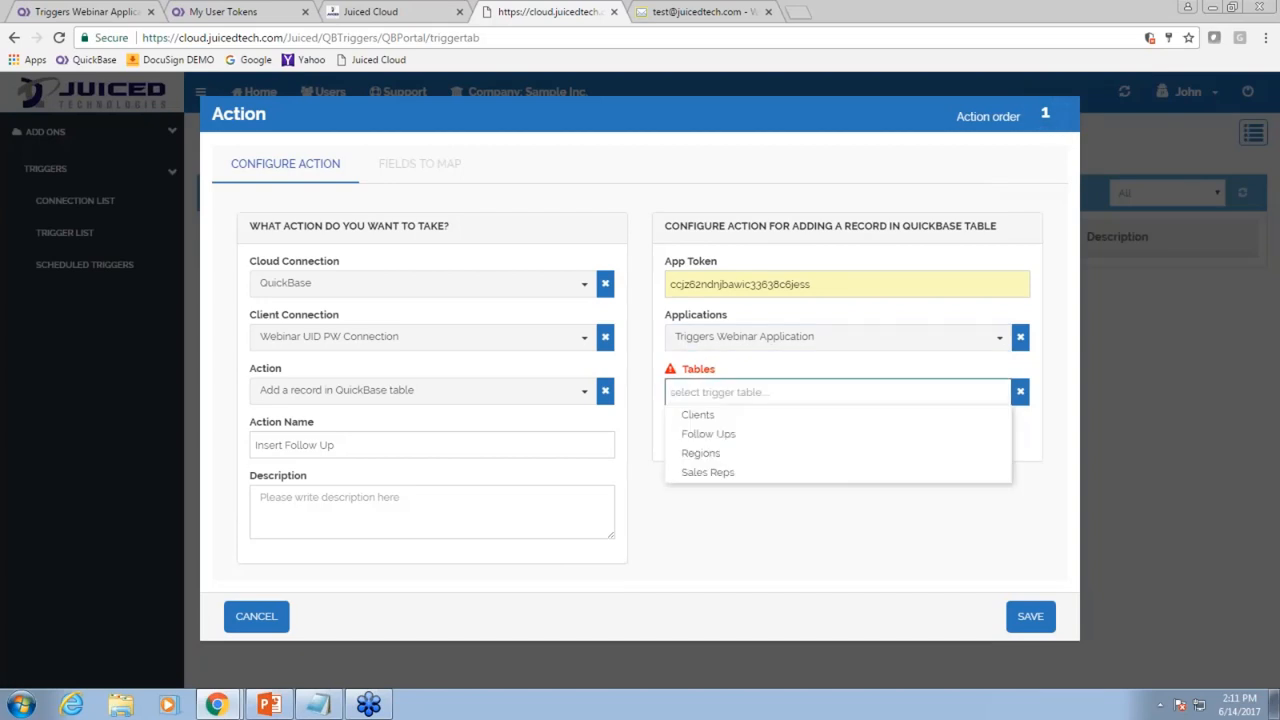
pyautogui.click(736, 435)
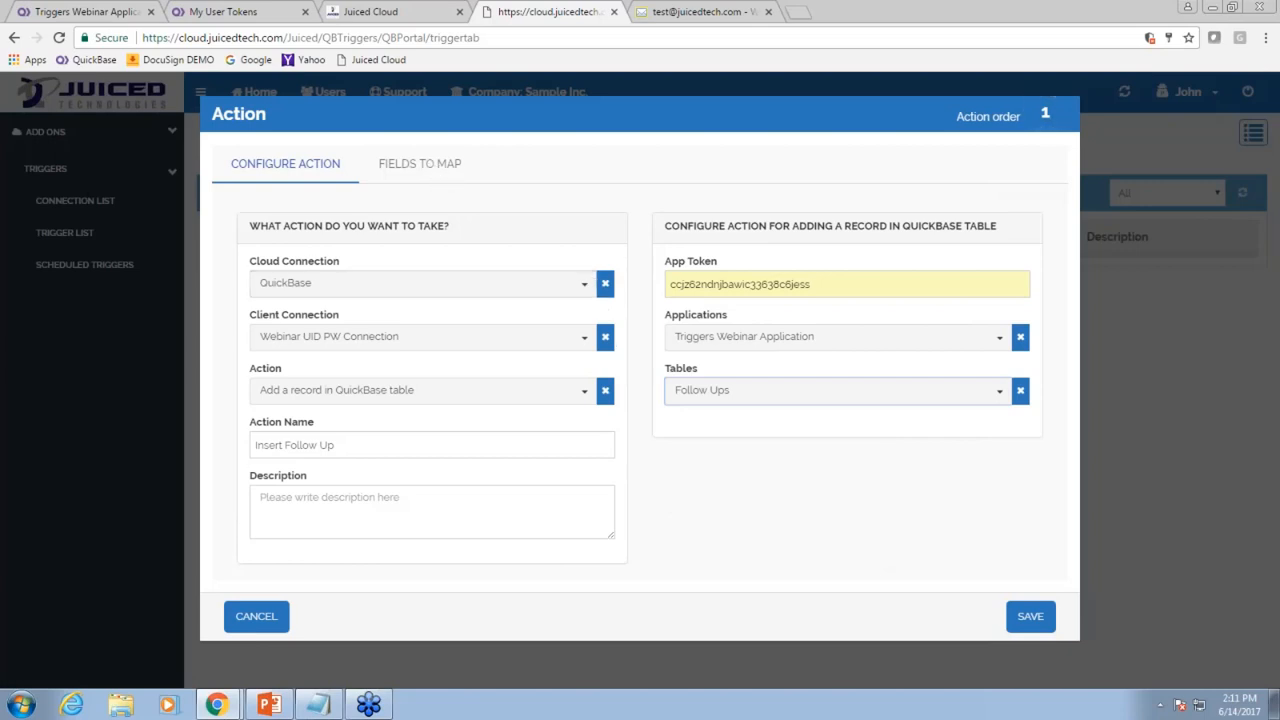
# Step: Add one blank field mapping under the Follow Ups table fields
pyautogui.click(449, 169)
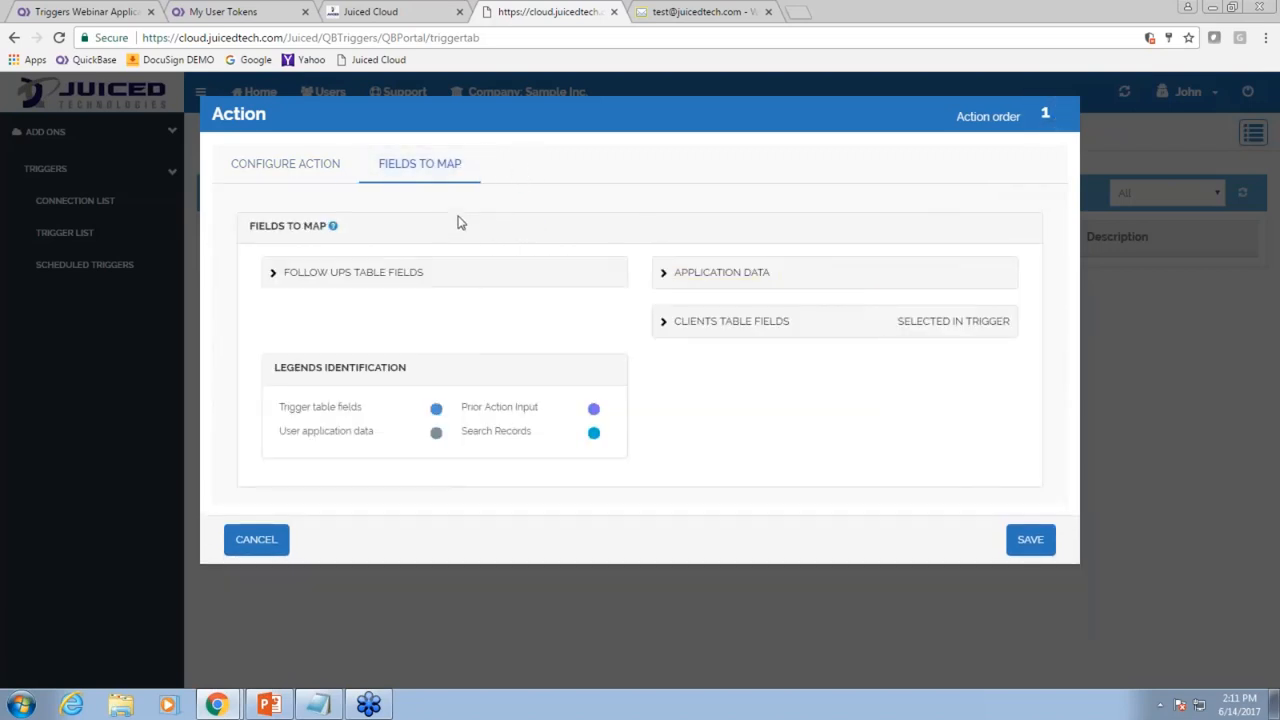
pyautogui.click(278, 277)
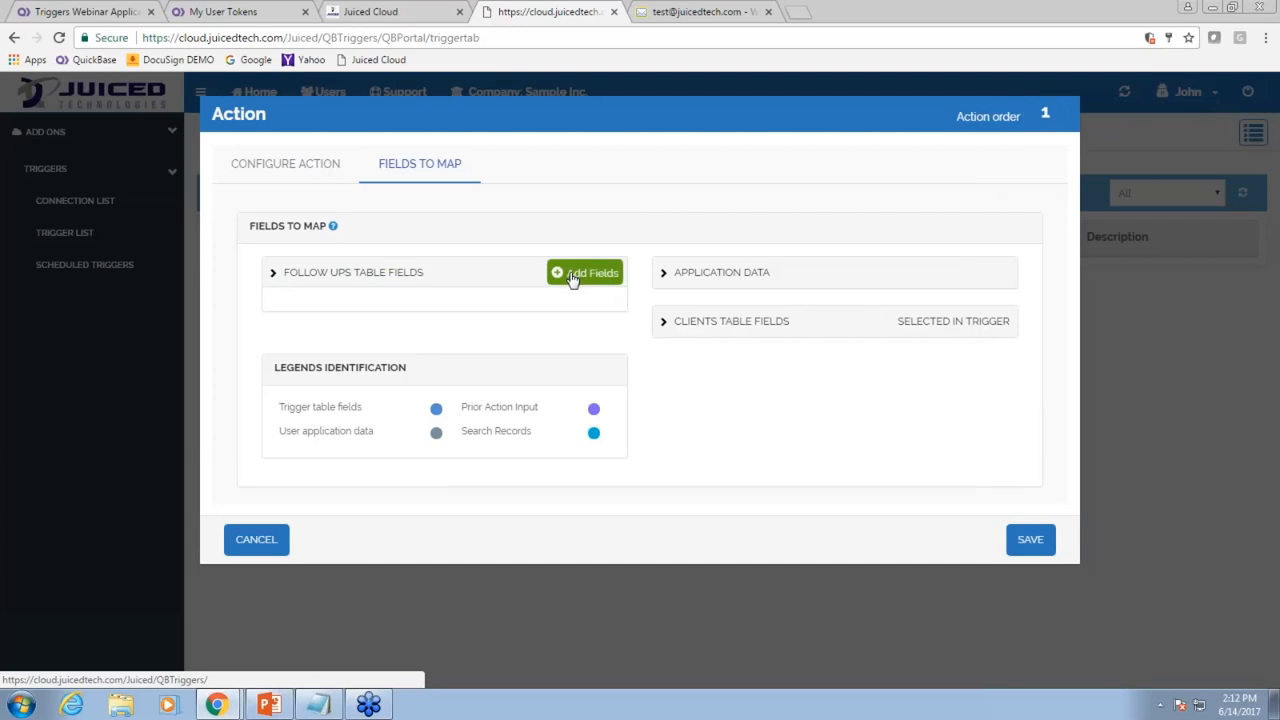
pyautogui.click(573, 279)
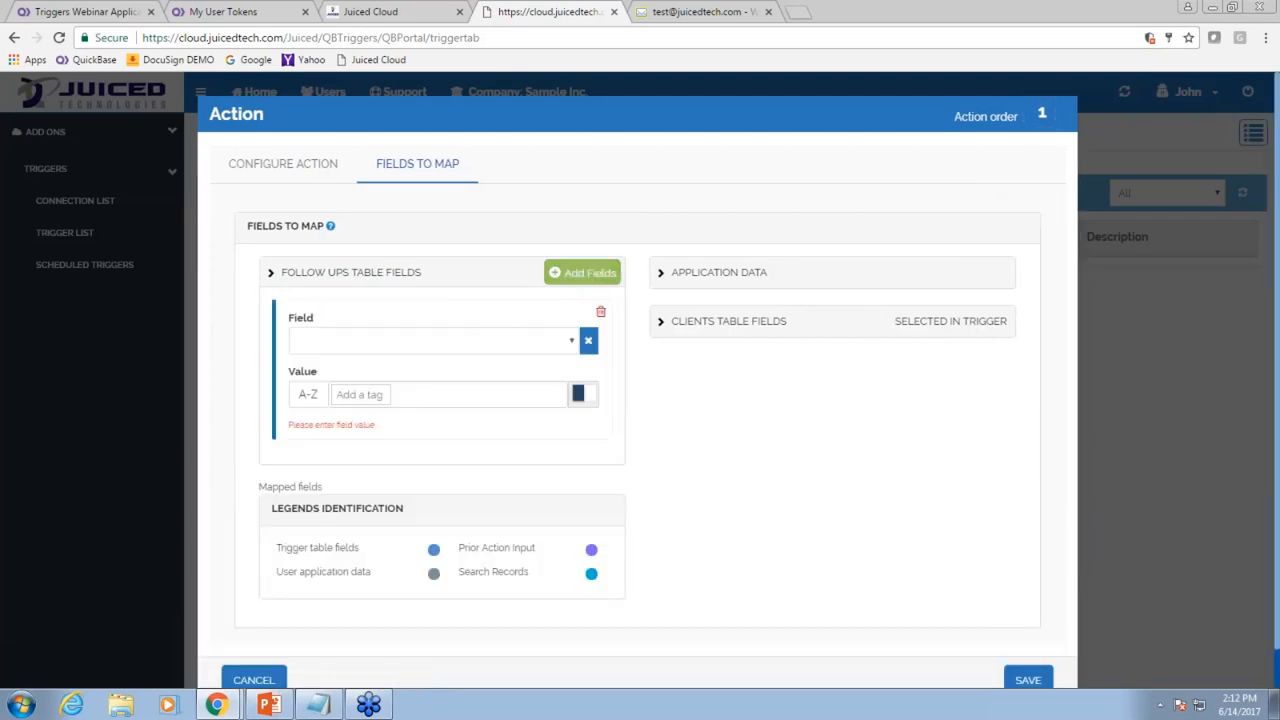
pyautogui.click(122, 12)
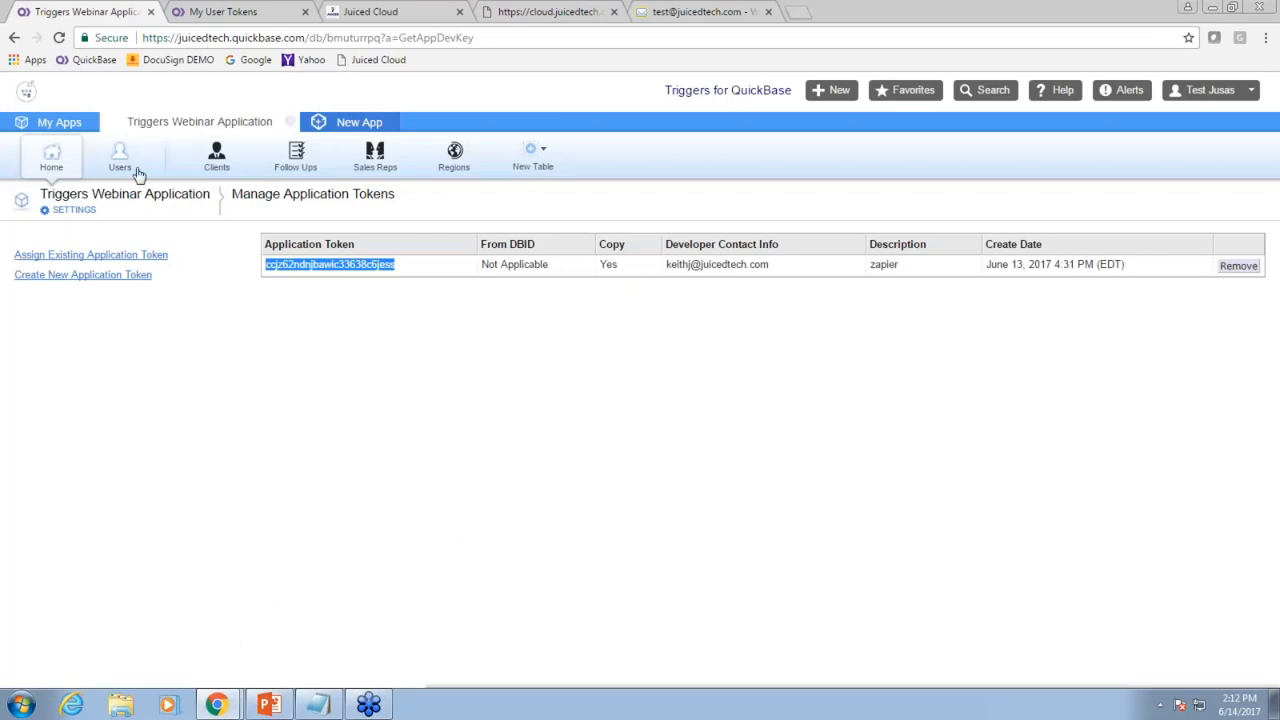
pyautogui.click(53, 160)
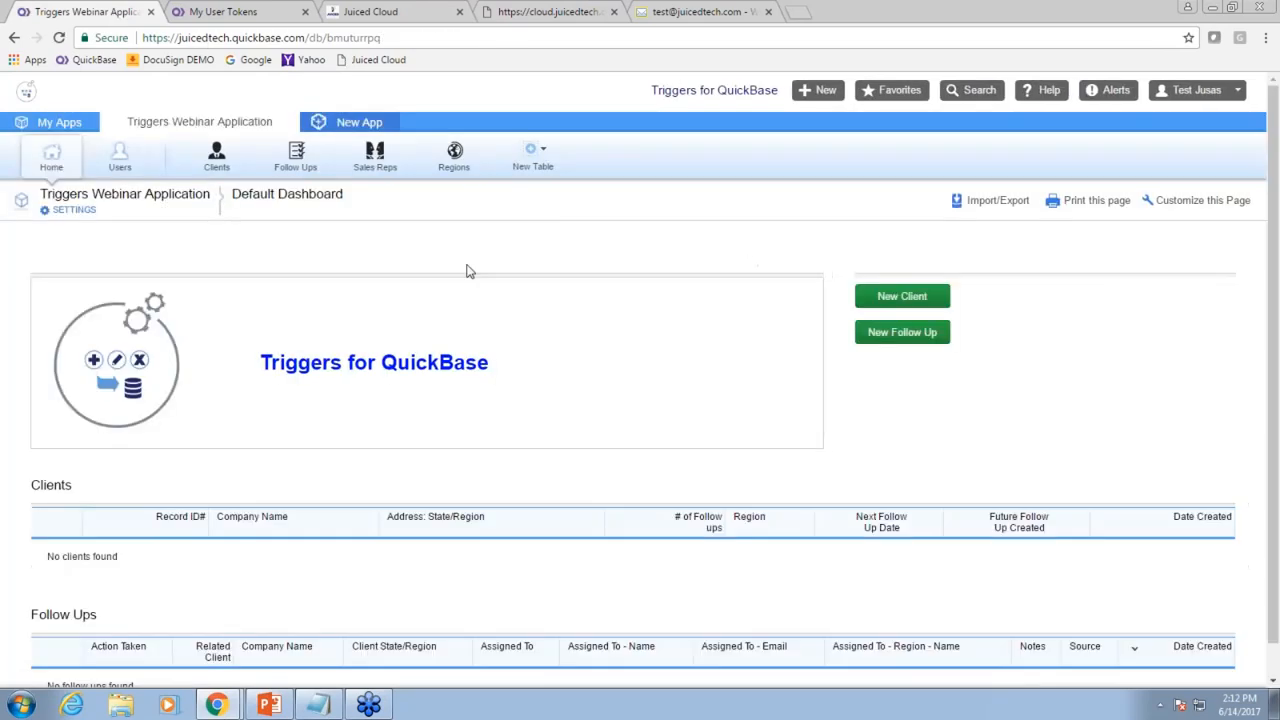
pyautogui.click(903, 331)
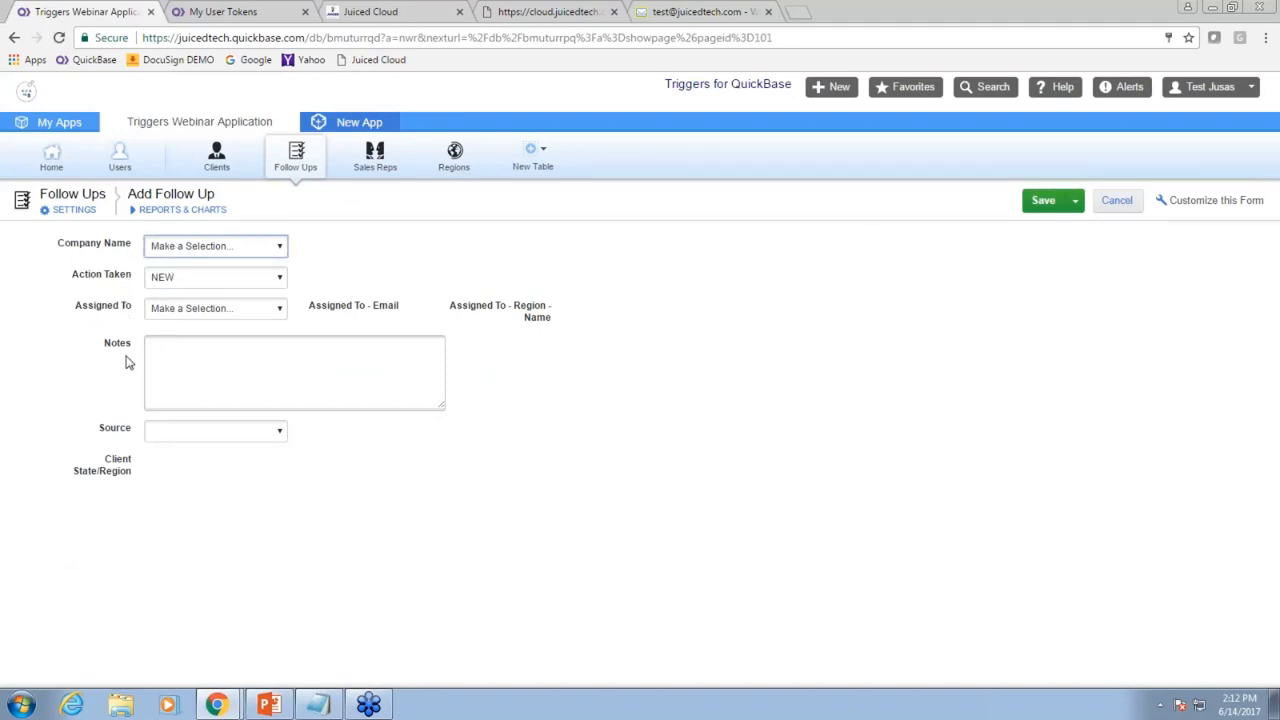
pyautogui.click(550, 12)
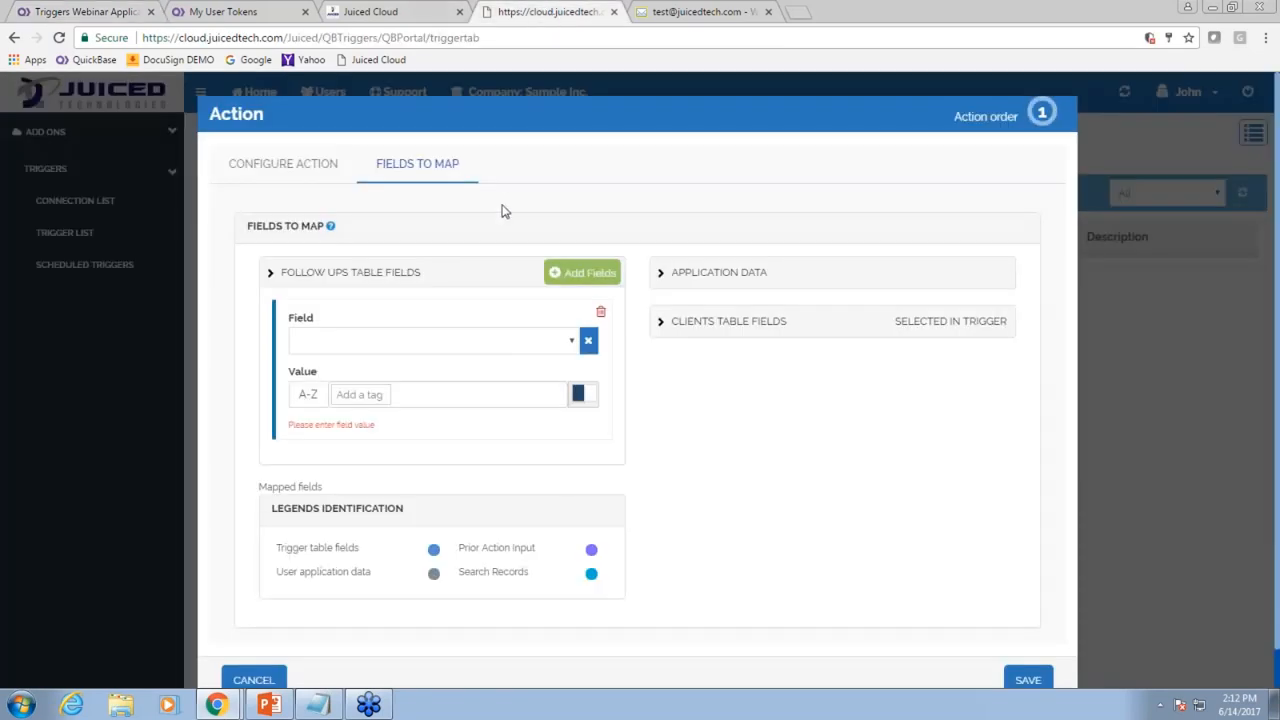
# Step: Map the follow-up's Action Taken field to the value NEW
pyautogui.click(572, 342)
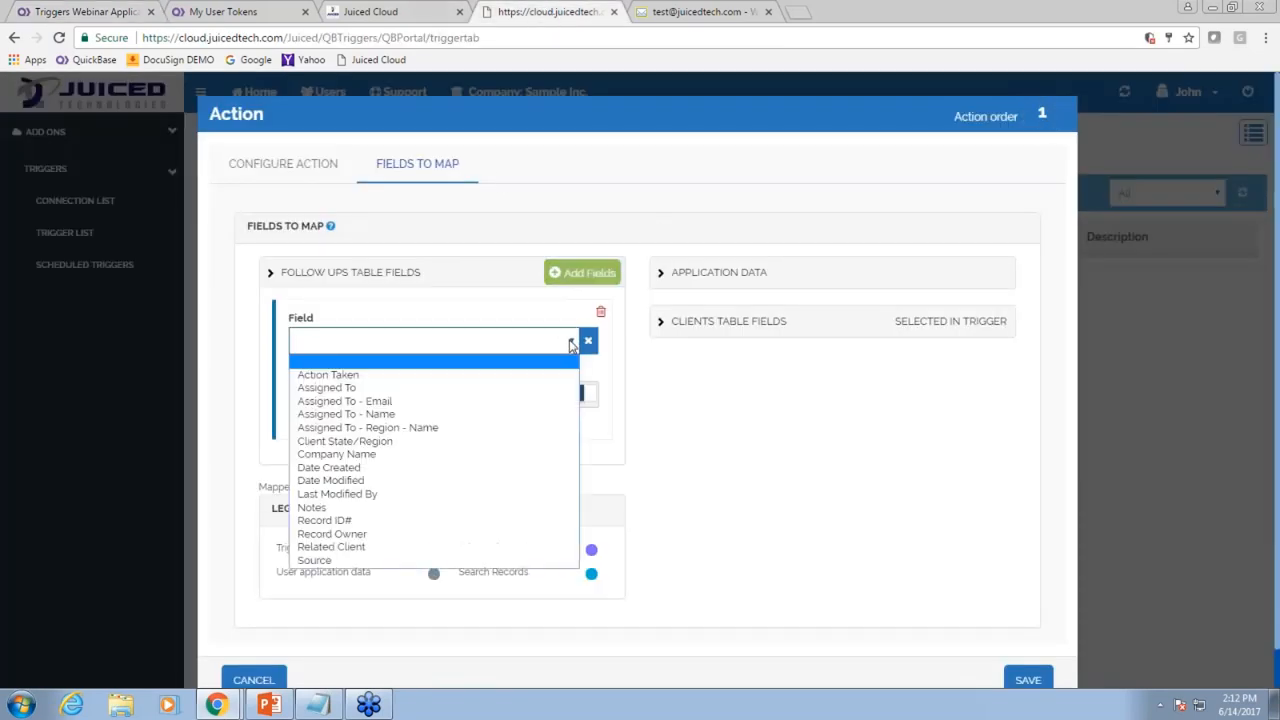
pyautogui.click(513, 375)
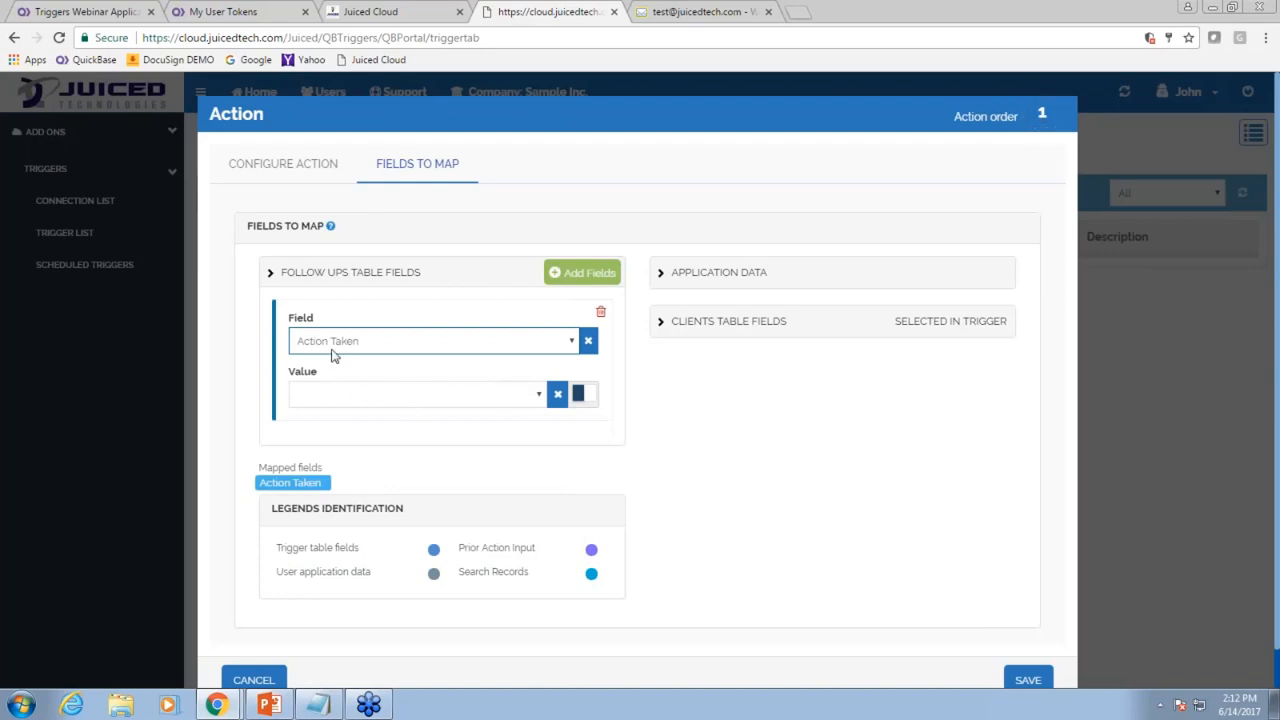
pyautogui.click(539, 399)
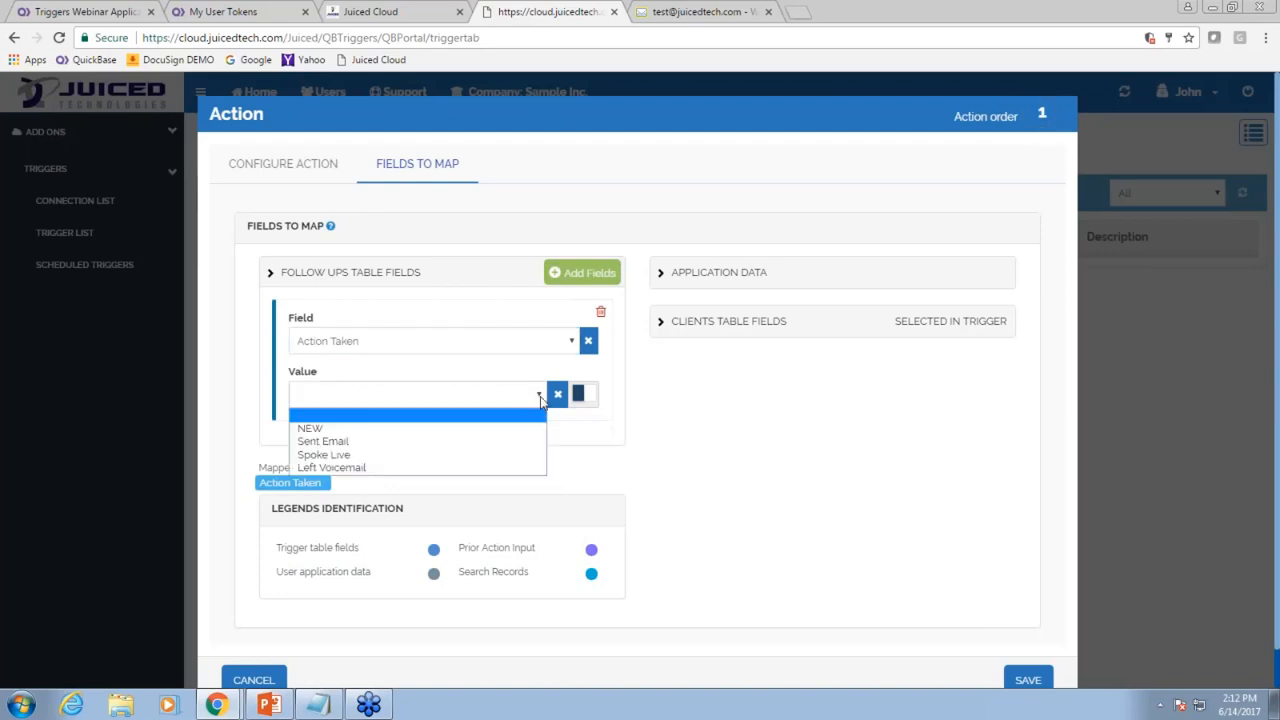
pyautogui.click(490, 430)
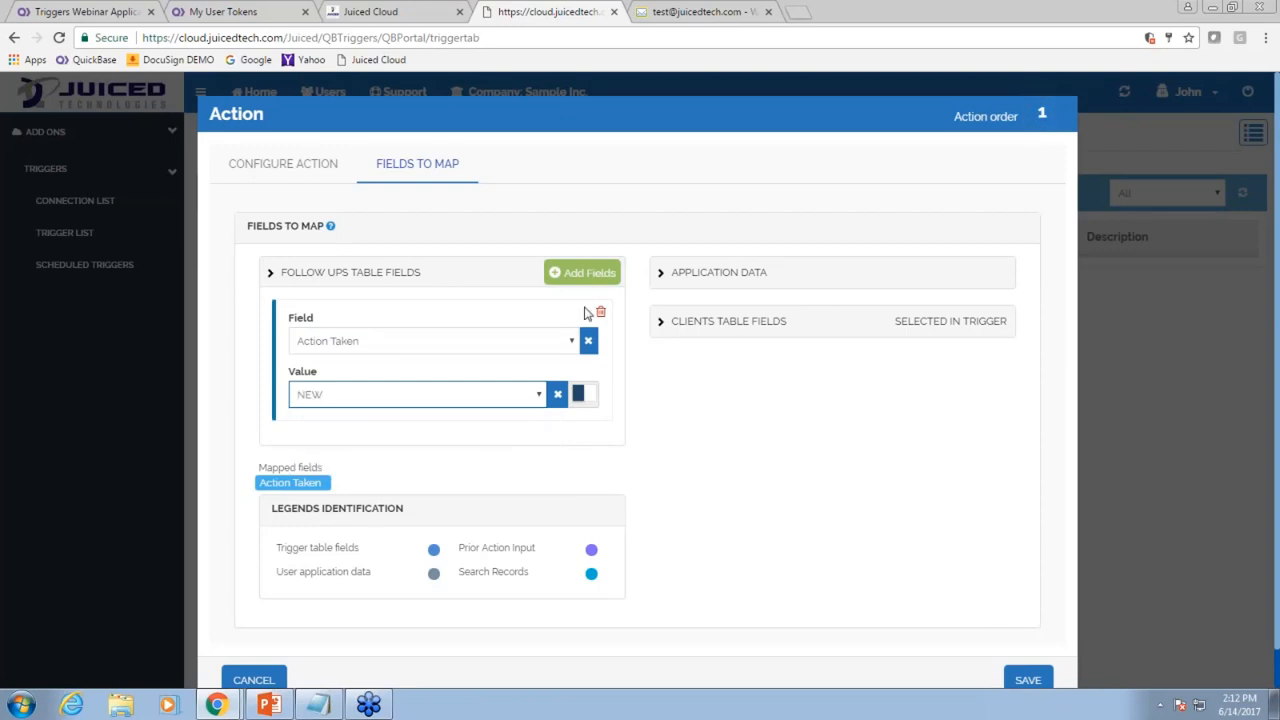
# Step: Map Related Client to the trigger's Clients Record ID#, then add a third mapping row
pyautogui.click(590, 274)
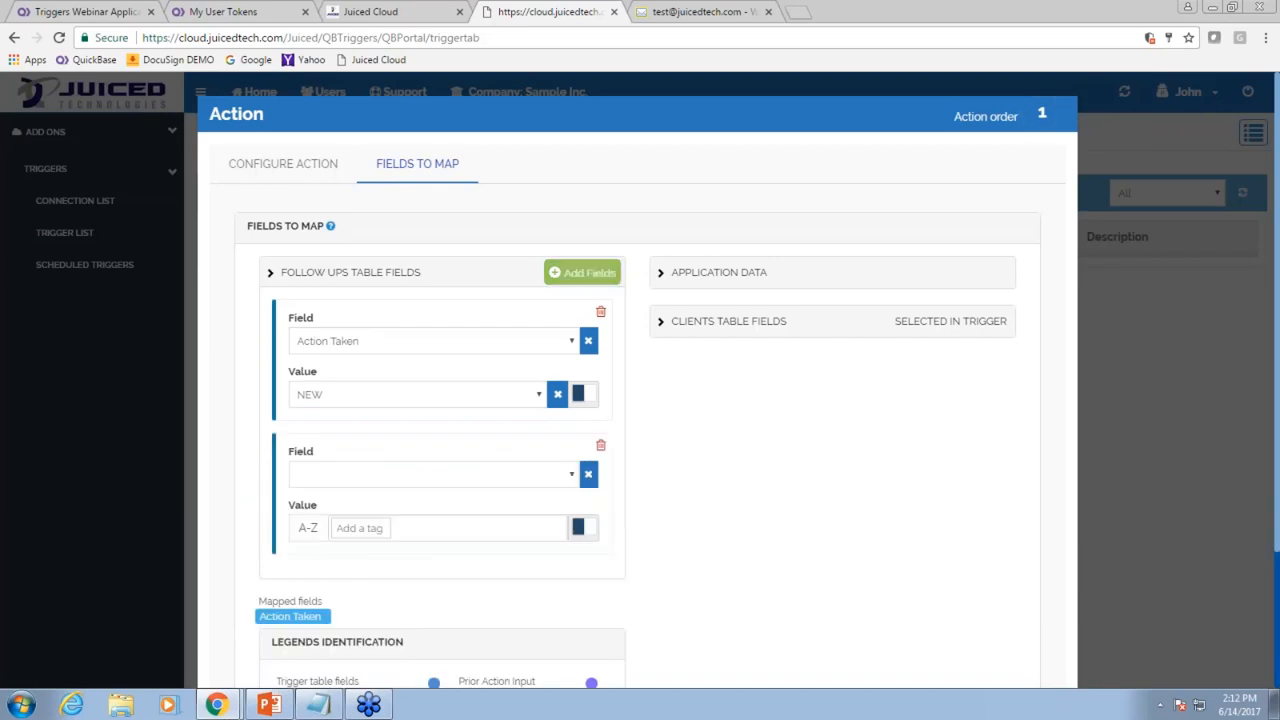
pyautogui.click(571, 476)
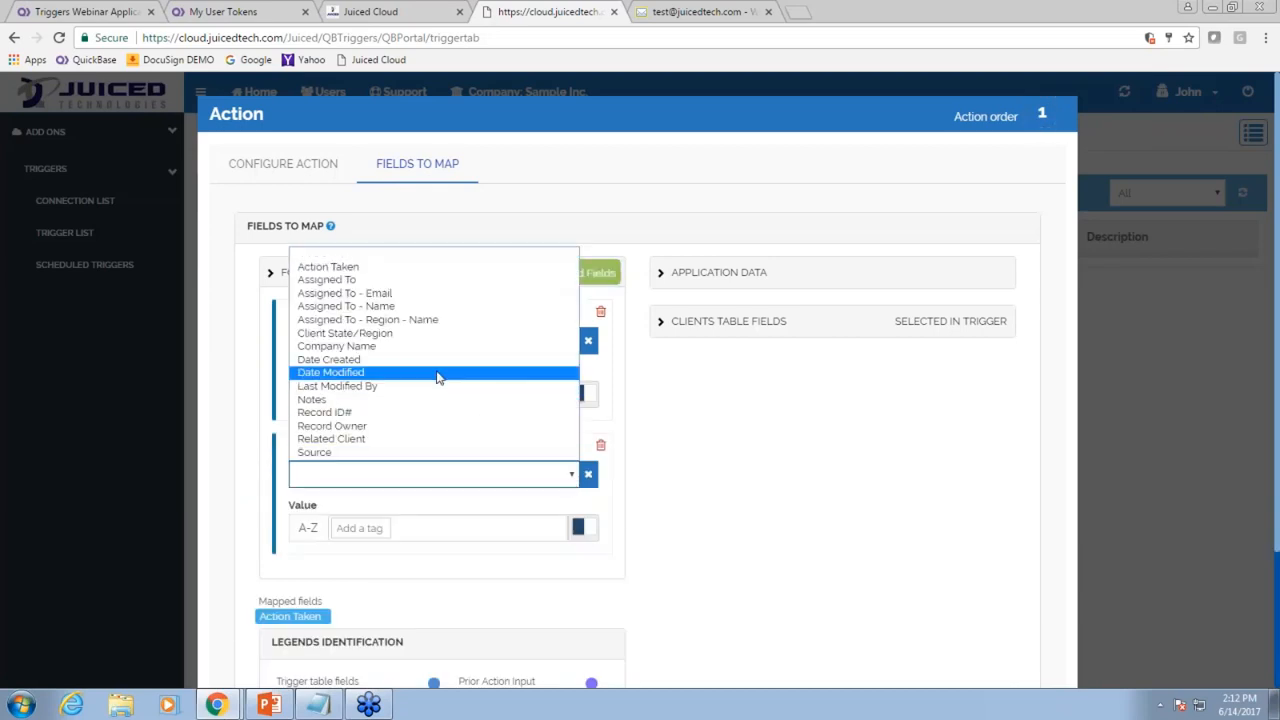
pyautogui.click(383, 441)
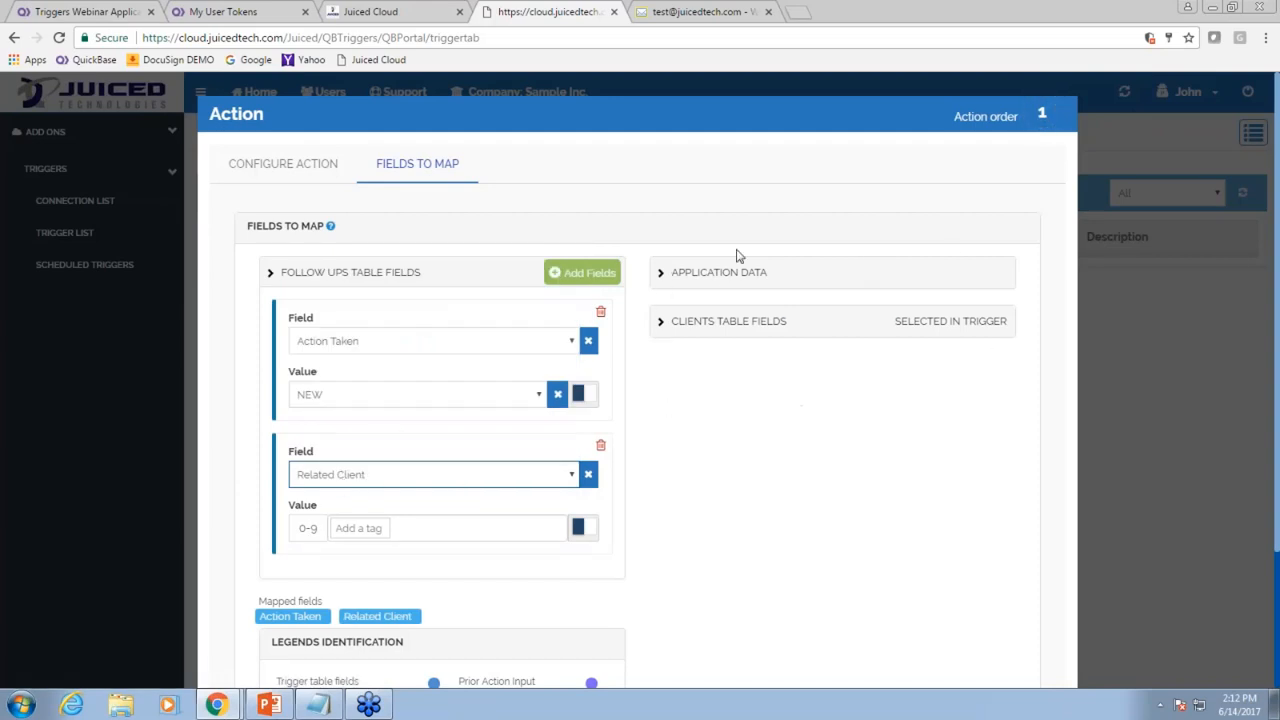
pyautogui.click(662, 275)
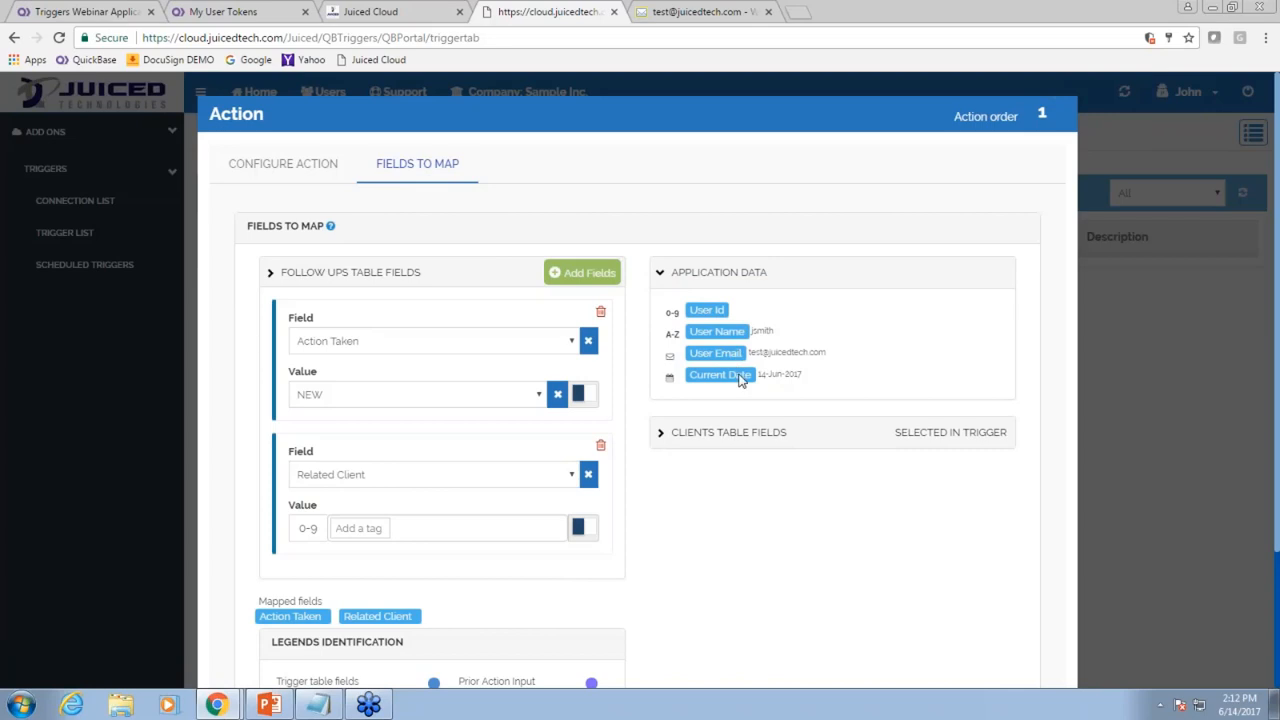
pyautogui.click(662, 272)
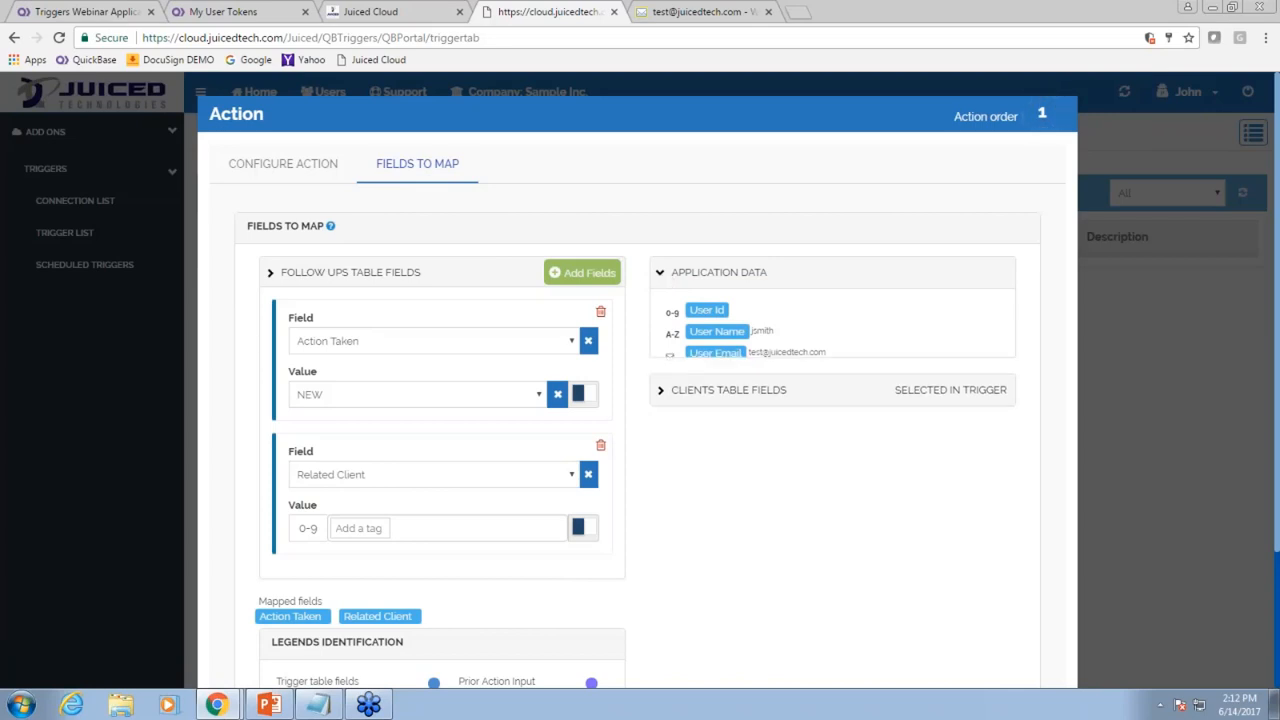
pyautogui.click(660, 322)
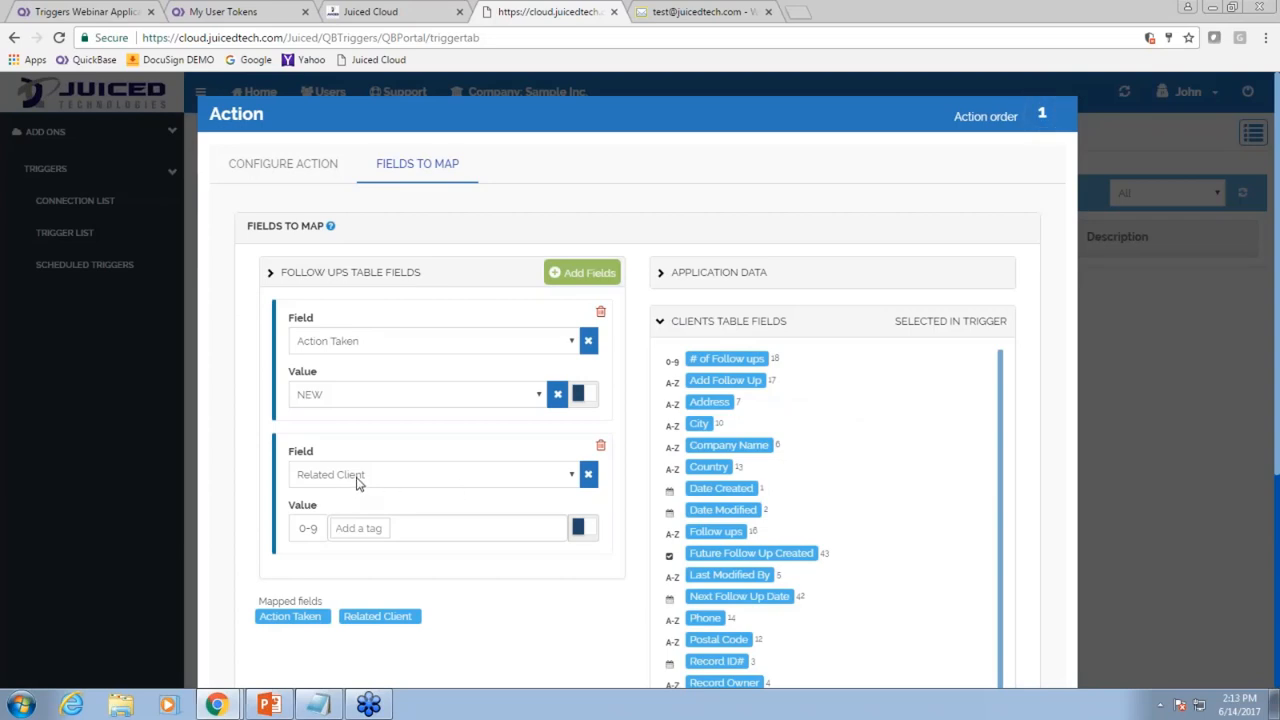
pyautogui.scroll(-1, 835, 498)
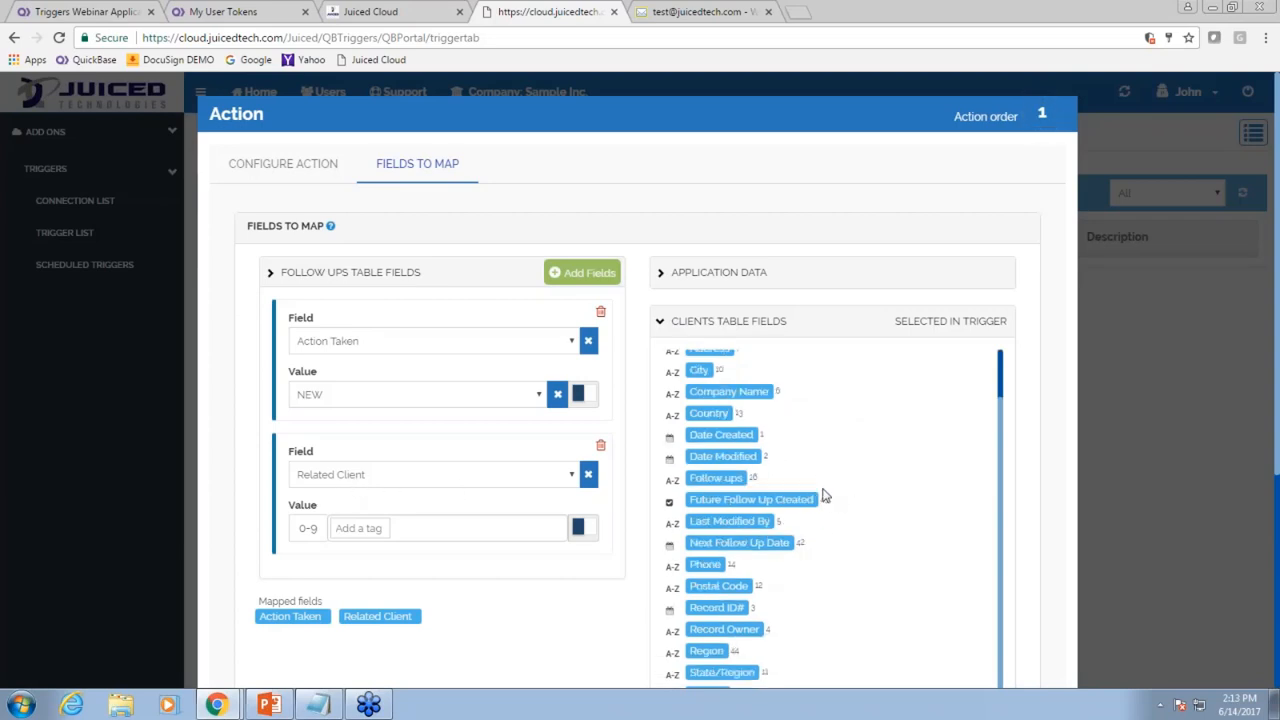
pyautogui.scroll(-2, 822, 497)
pyautogui.moveTo(738, 453); pyautogui.dragTo(403, 370)
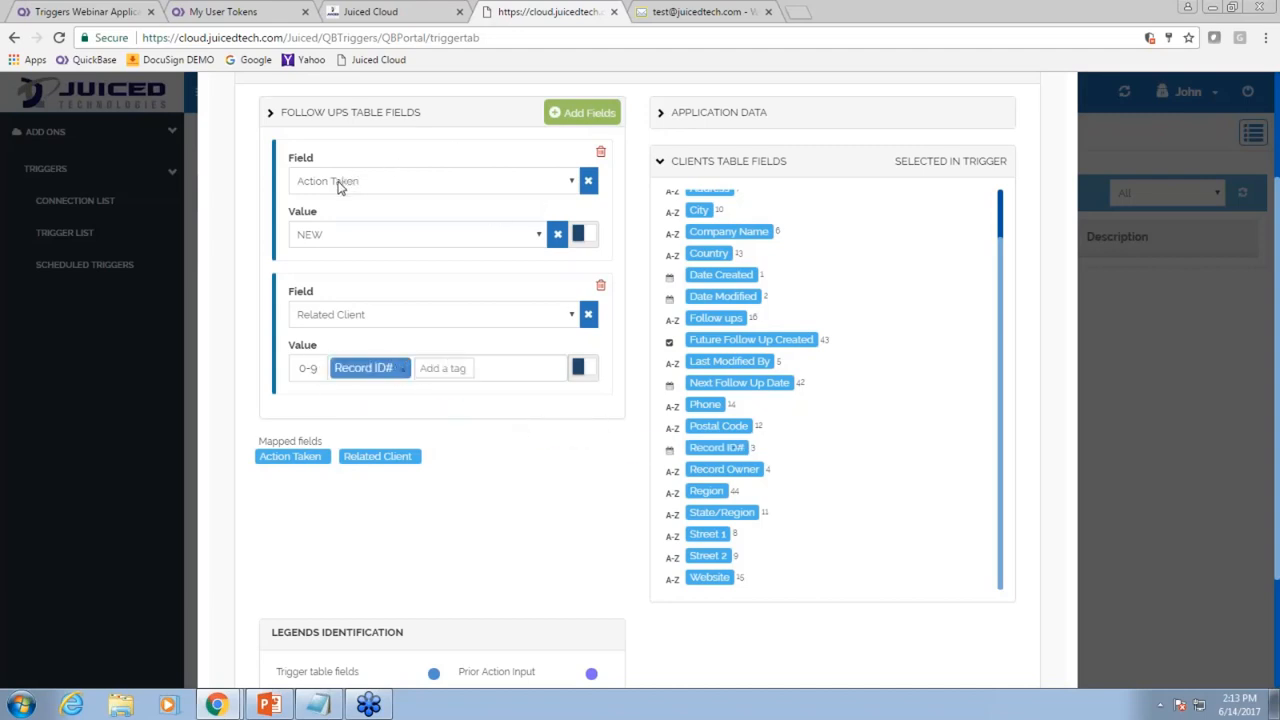
pyautogui.click(590, 117)
# Step: Map the Notes field to the value 'Trigger created'
pyautogui.click(566, 448)
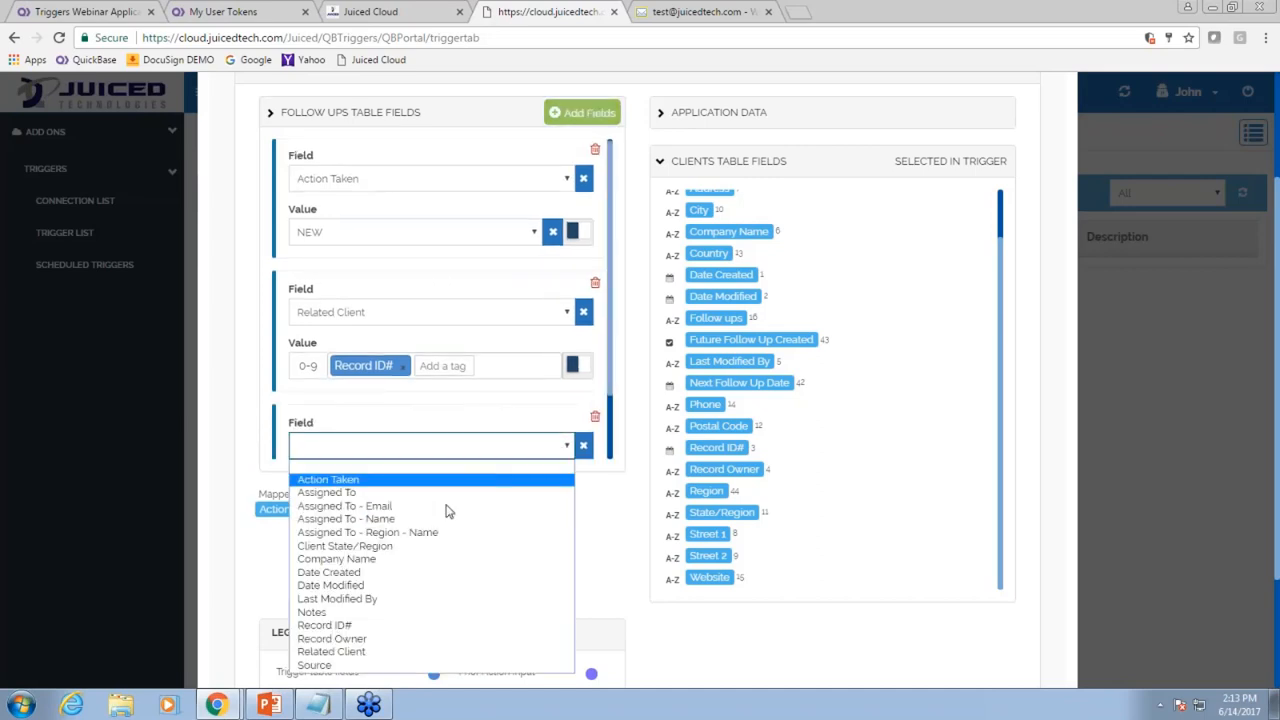
pyautogui.click(413, 611)
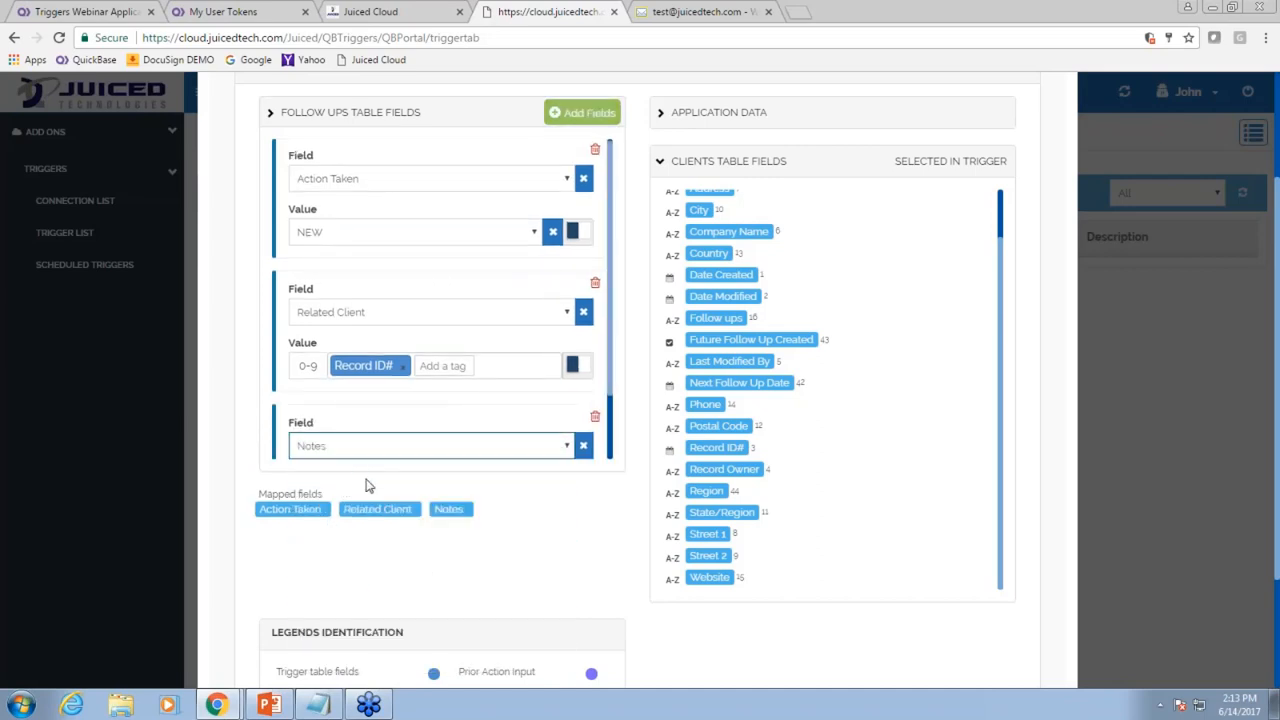
pyautogui.scroll(-1, 523, 403)
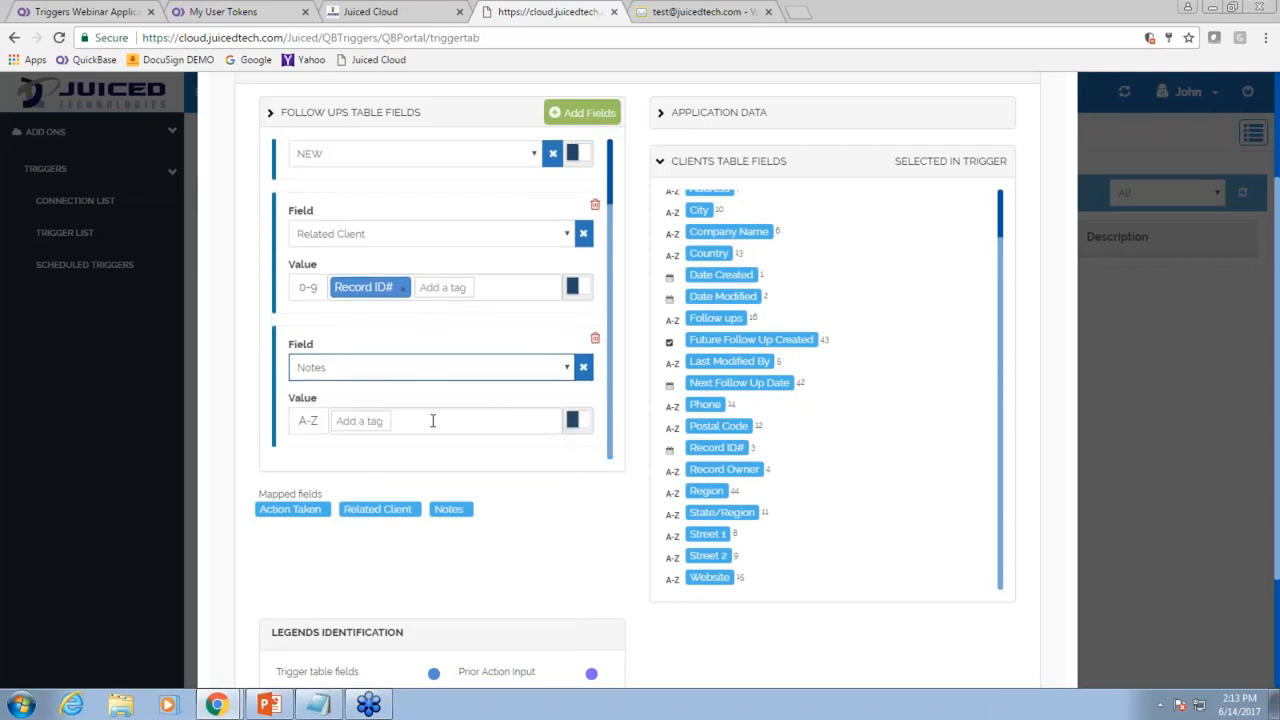
pyautogui.click(371, 421)
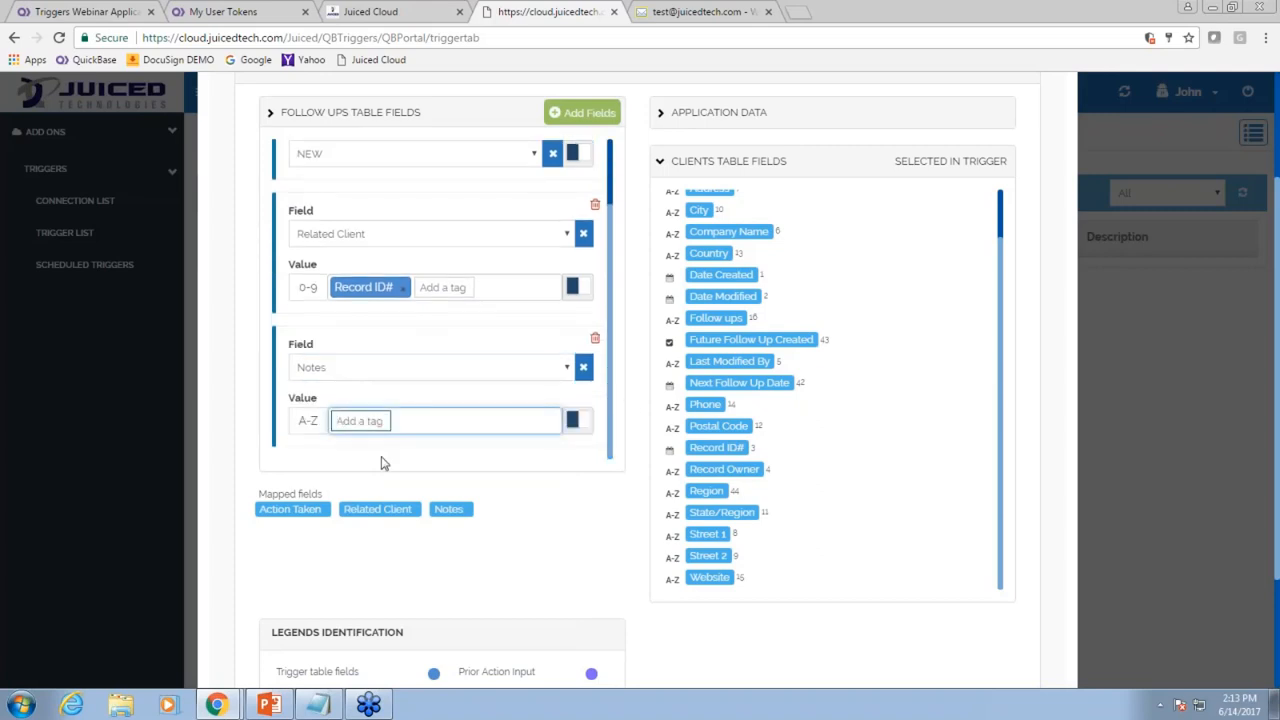
pyautogui.write('Tr')
pyautogui.write('igger created')
pyautogui.press('Return')
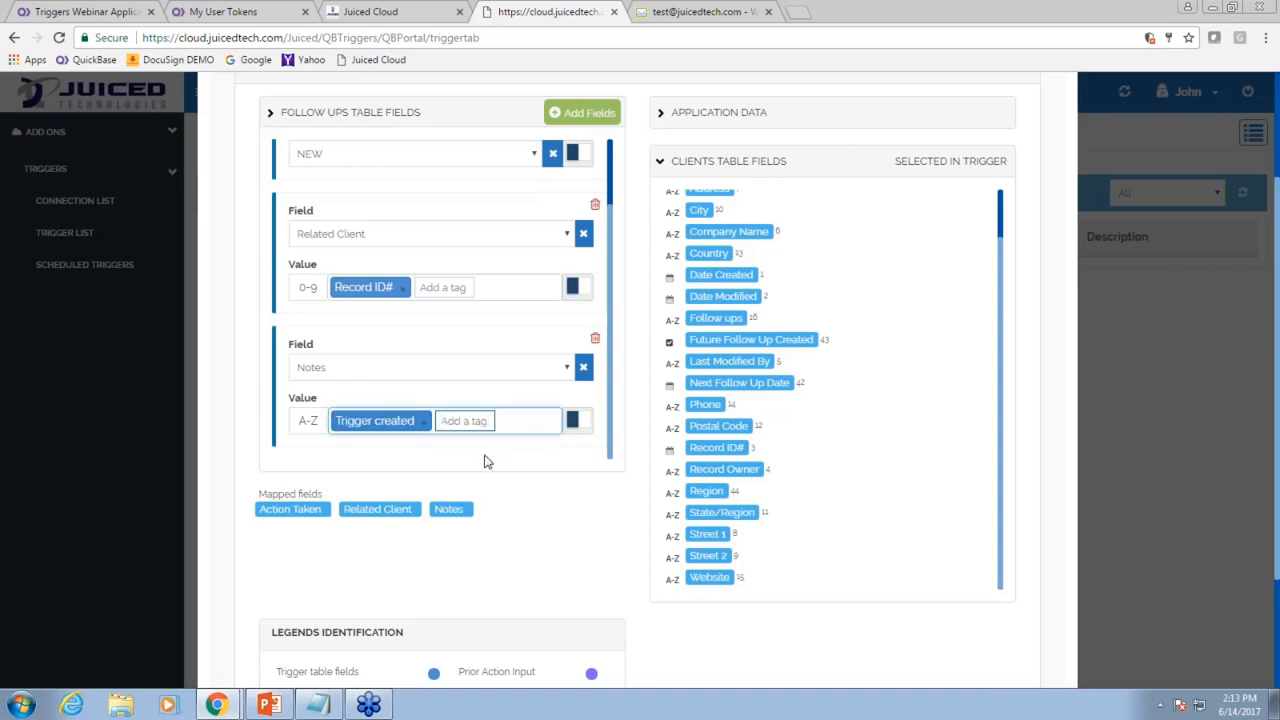
# Step: Map Source to TRIGGER and save the Insert Follow Up action
pyautogui.click(592, 114)
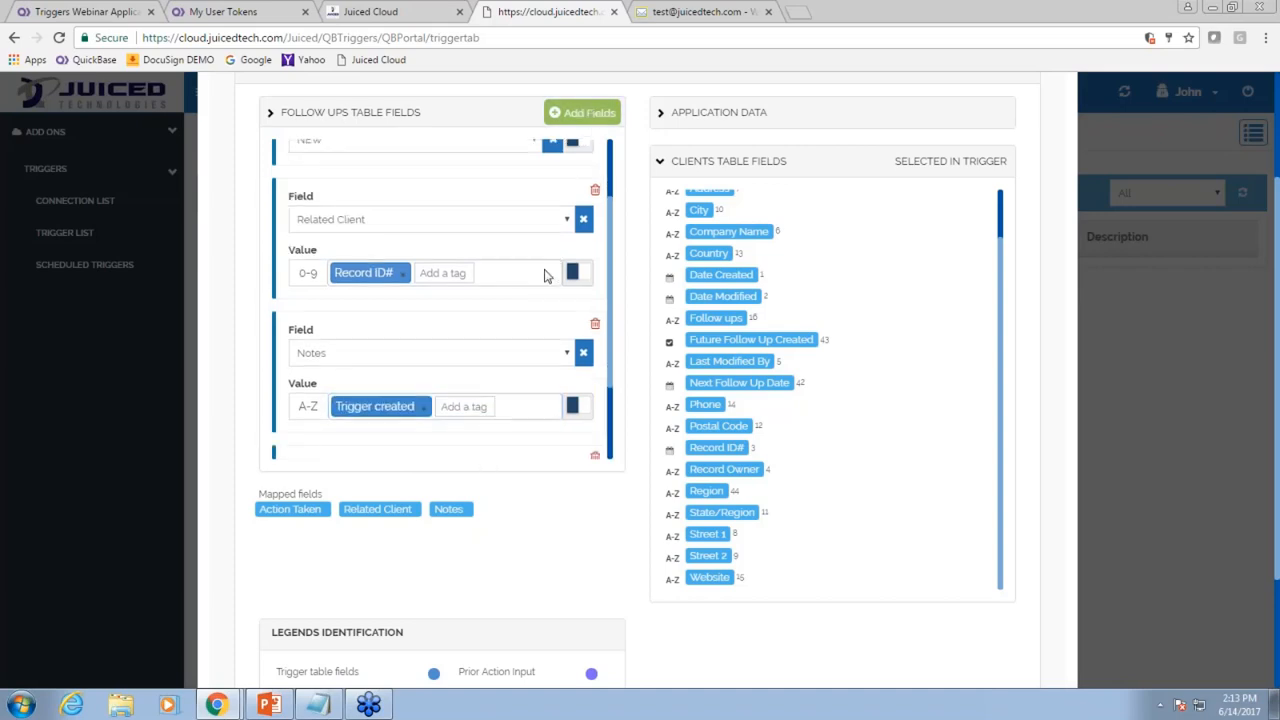
pyautogui.scroll(-3, 520, 240)
pyautogui.click(566, 207)
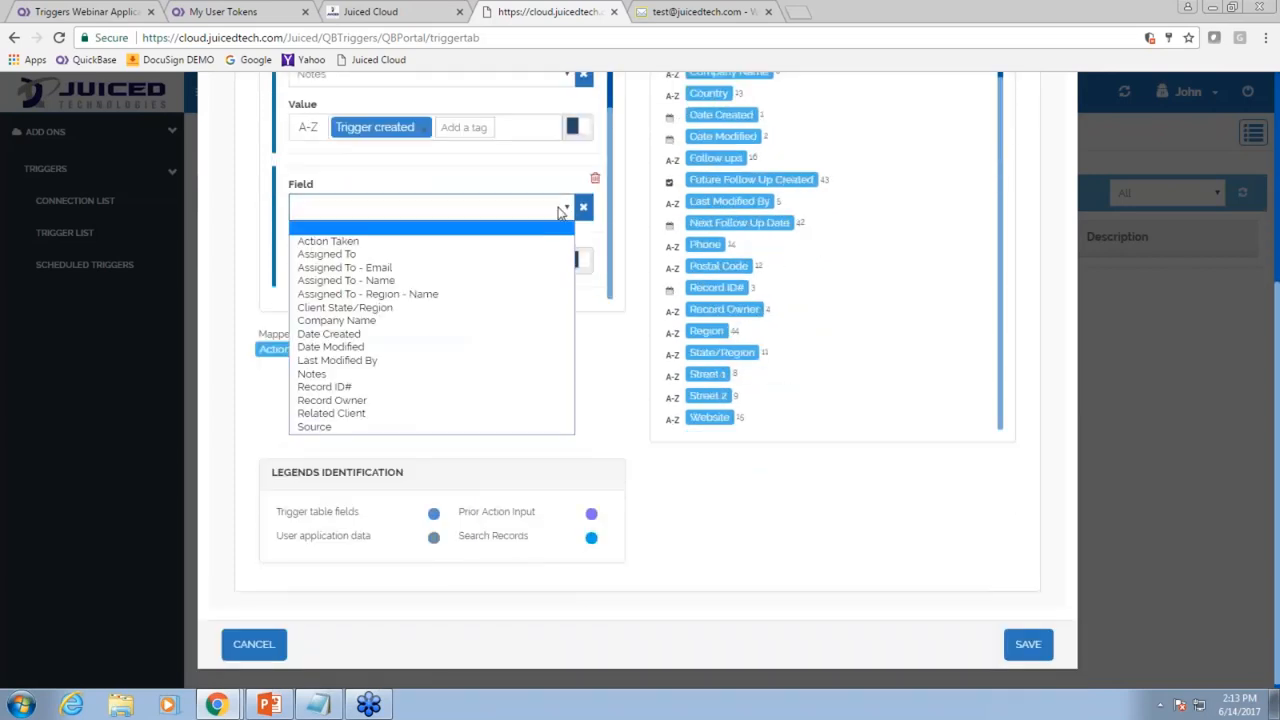
pyautogui.click(437, 426)
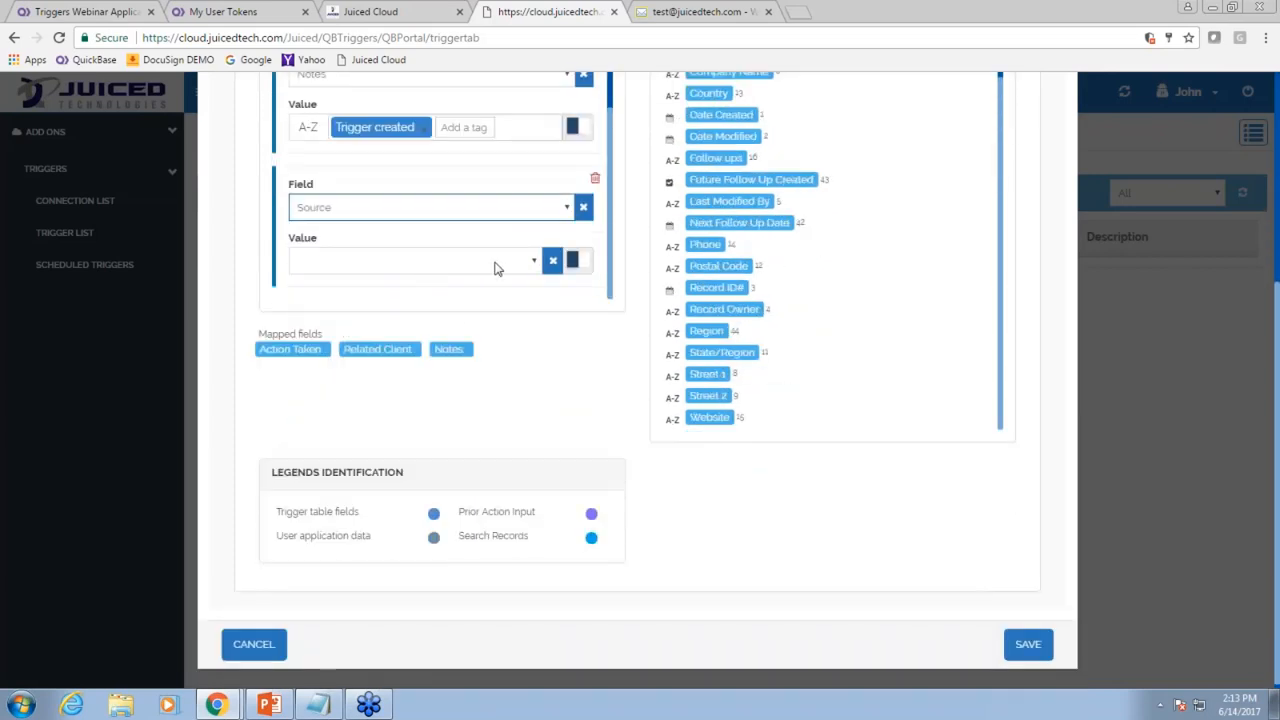
pyautogui.click(535, 265)
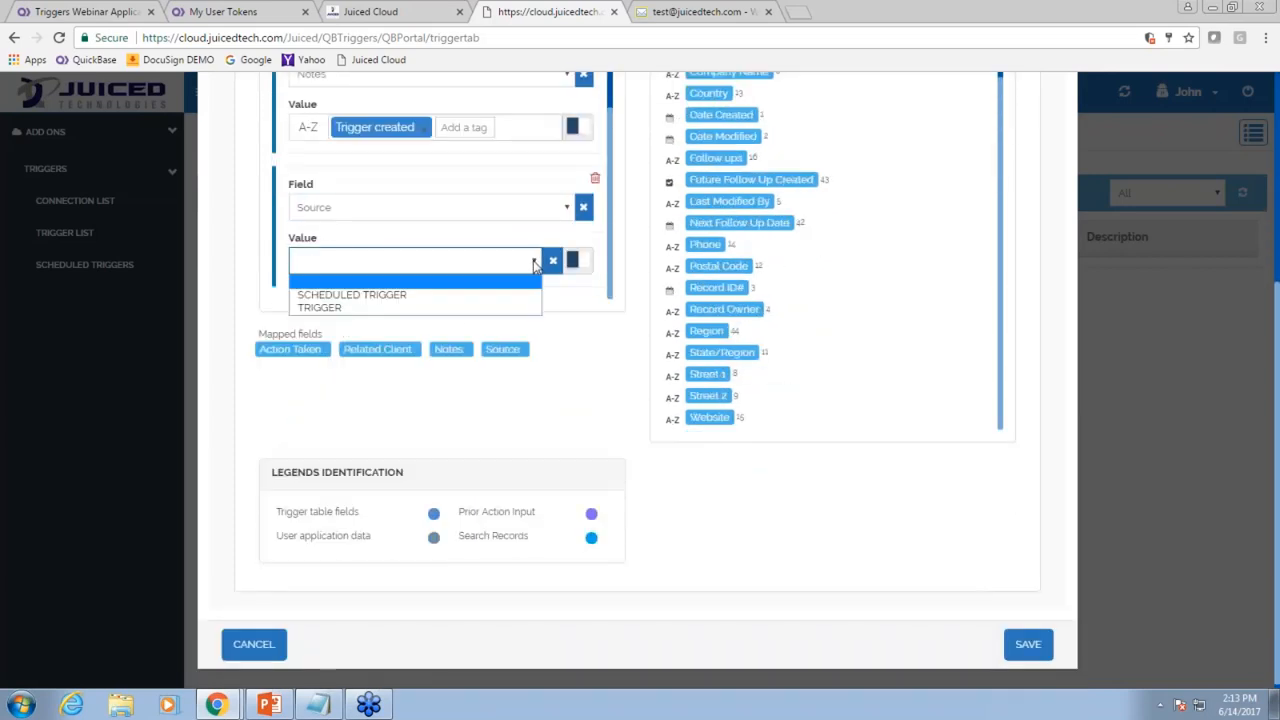
pyautogui.click(372, 308)
pyautogui.scroll(3, 605, 437)
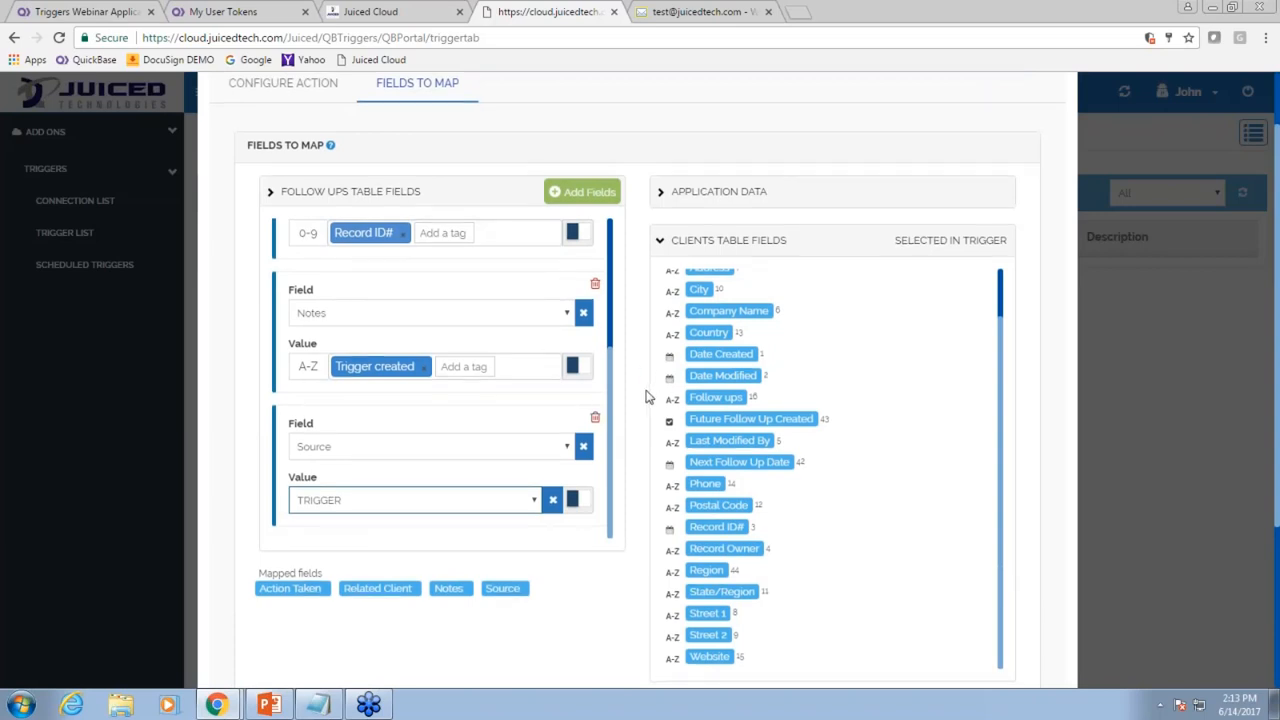
pyautogui.scroll(-3, 645, 393)
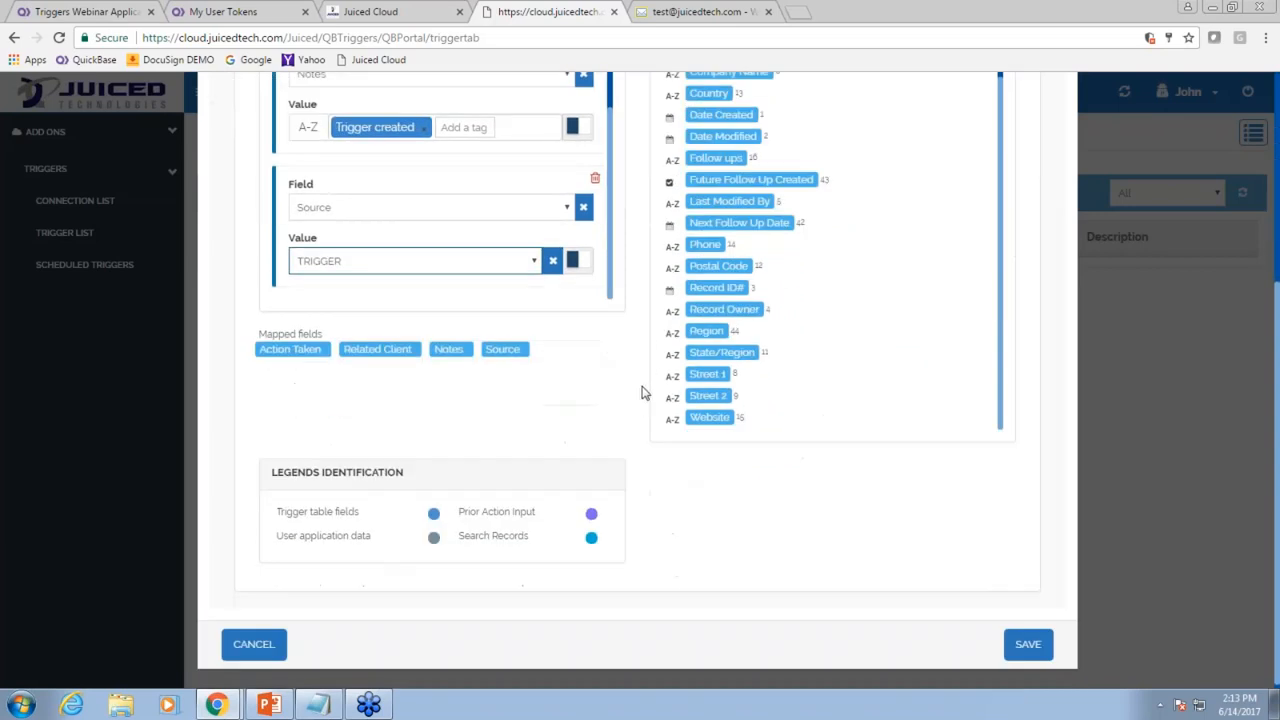
pyautogui.click(1030, 640)
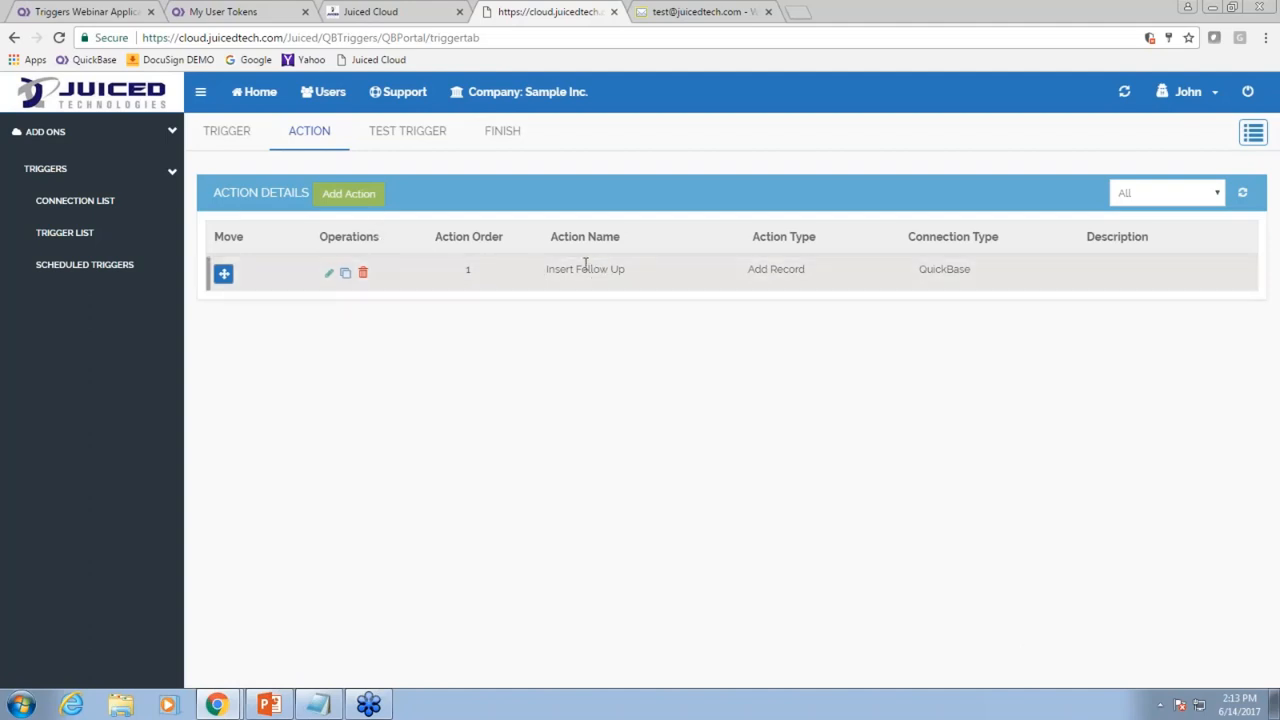
# Step: Go to the Test Trigger step, which asks for a Record ID# and update choice
pyautogui.click(415, 133)
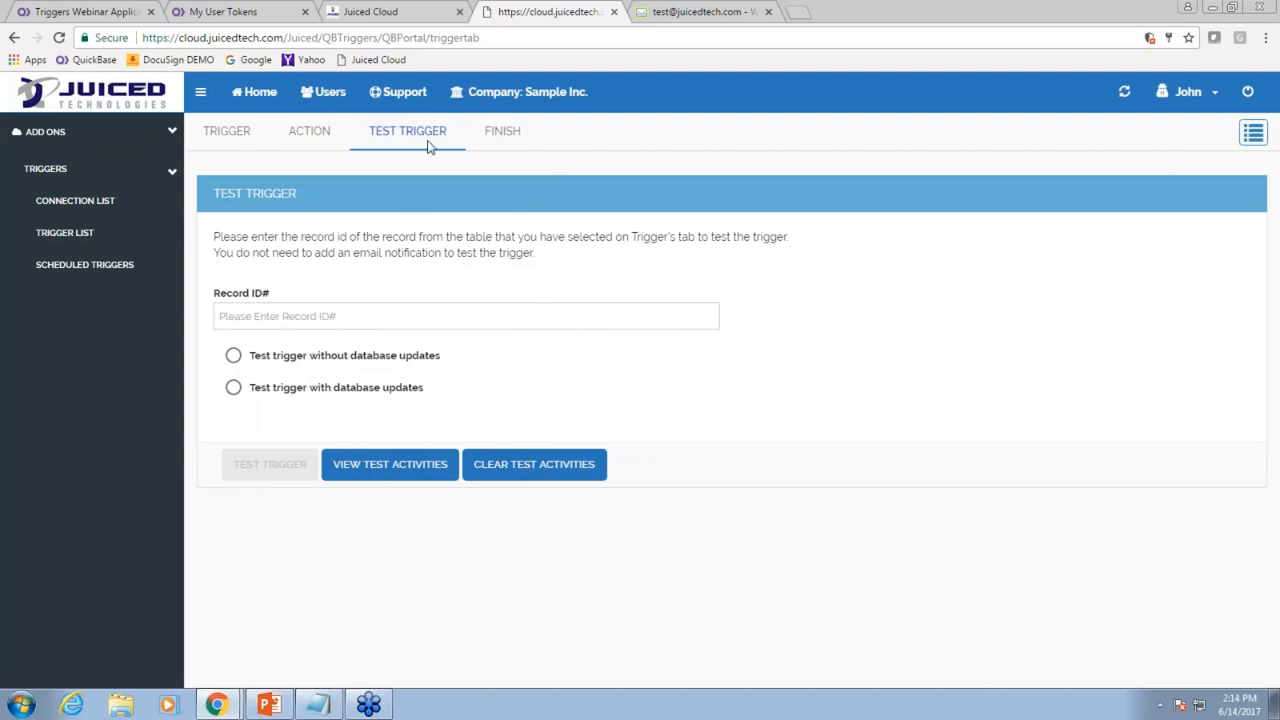
# Step: On the Finish step, enable inserting activity records and automatic creation of activity tables
pyautogui.click(501, 132)
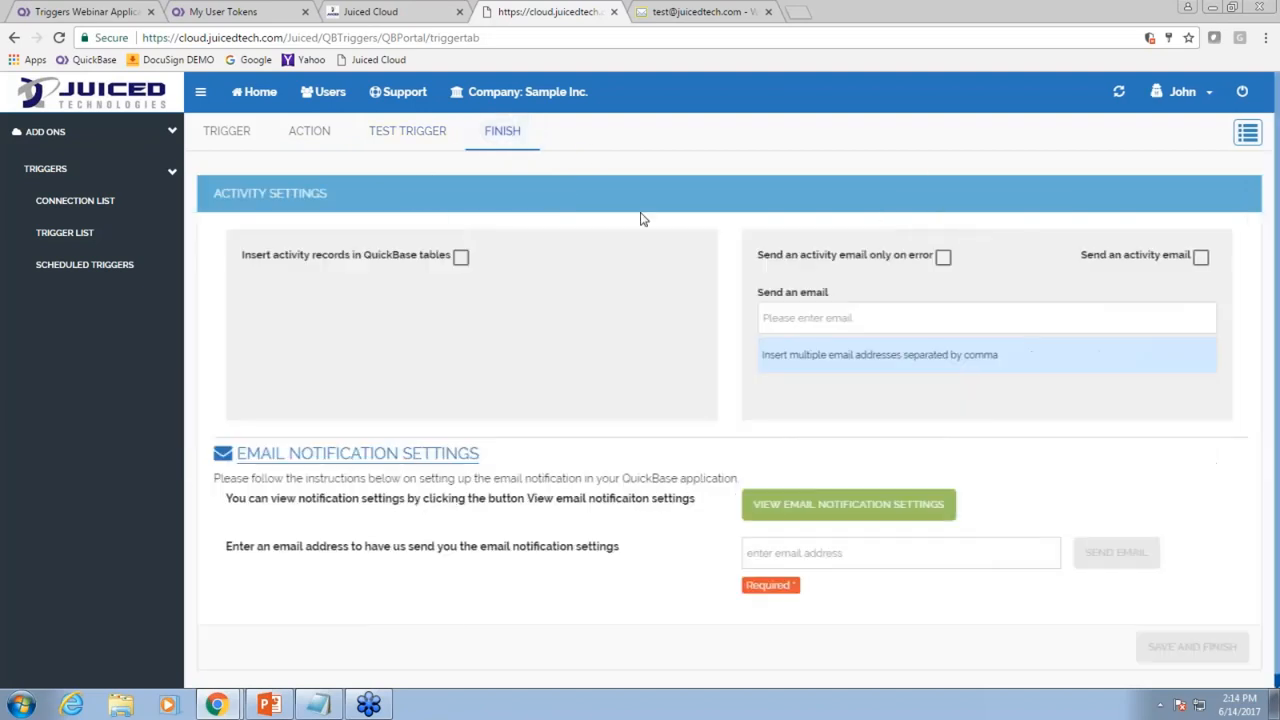
pyautogui.click(461, 258)
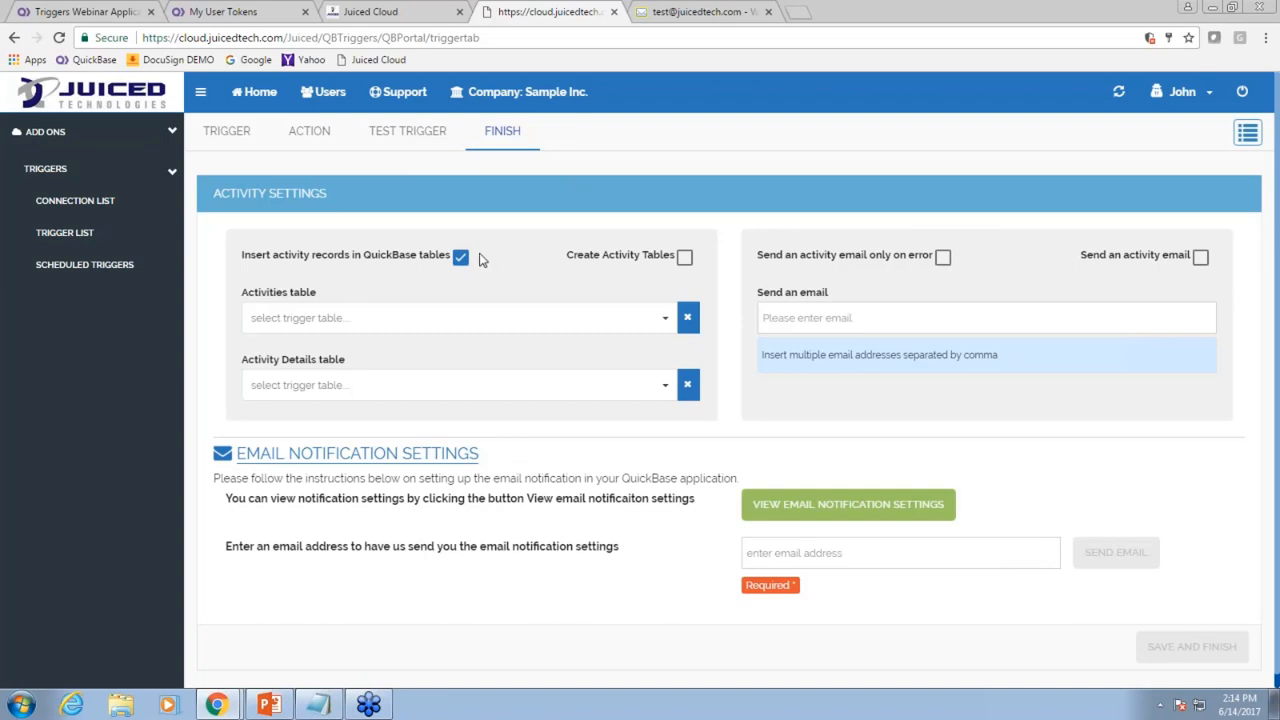
pyautogui.click(116, 12)
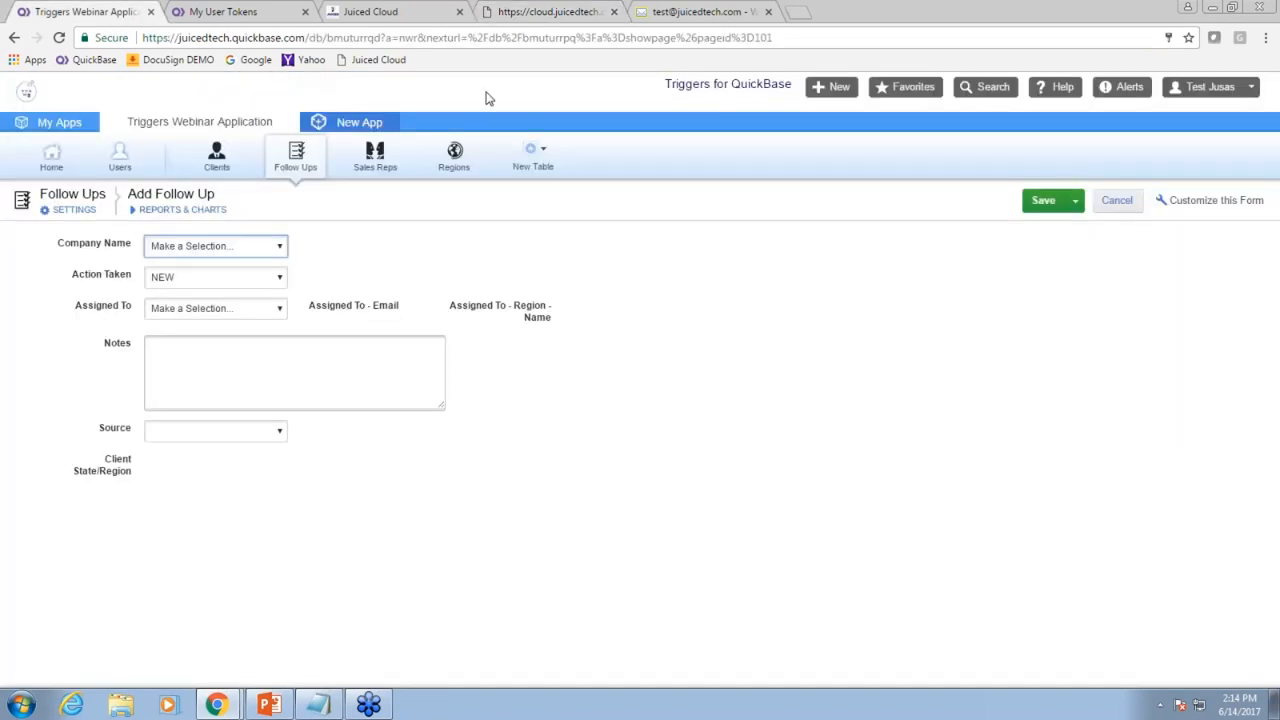
pyautogui.click(549, 12)
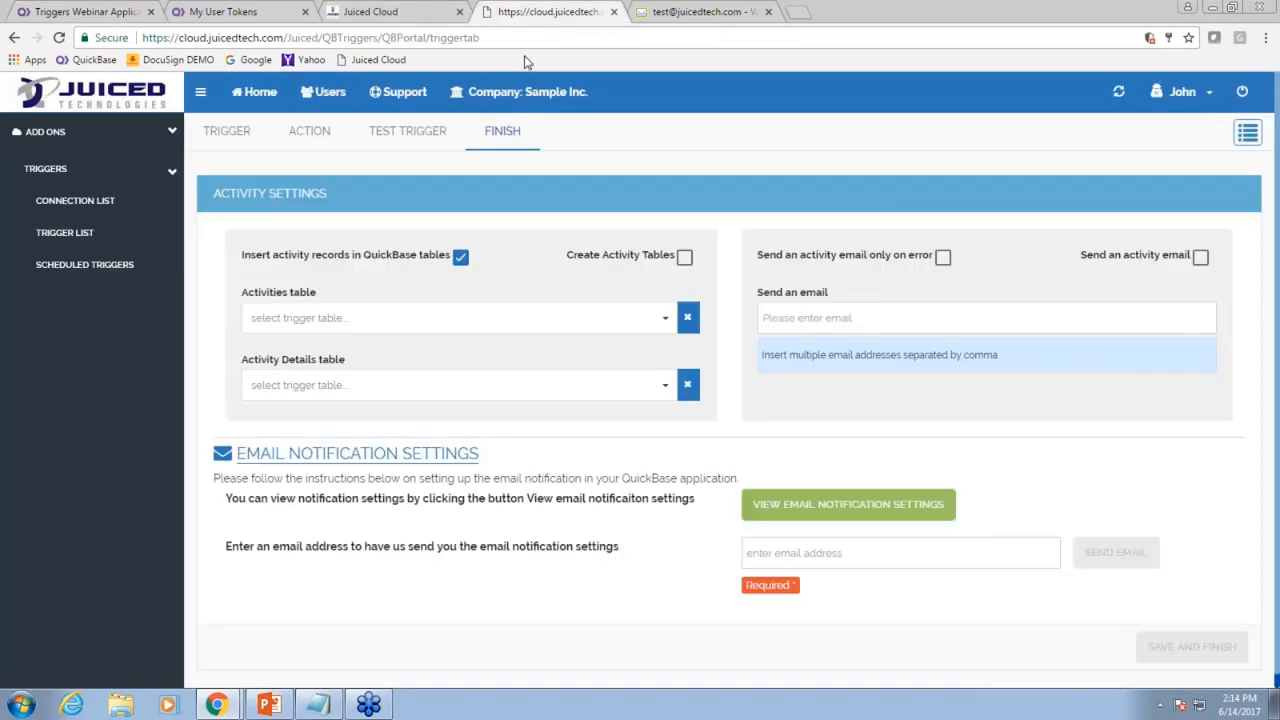
pyautogui.click(685, 257)
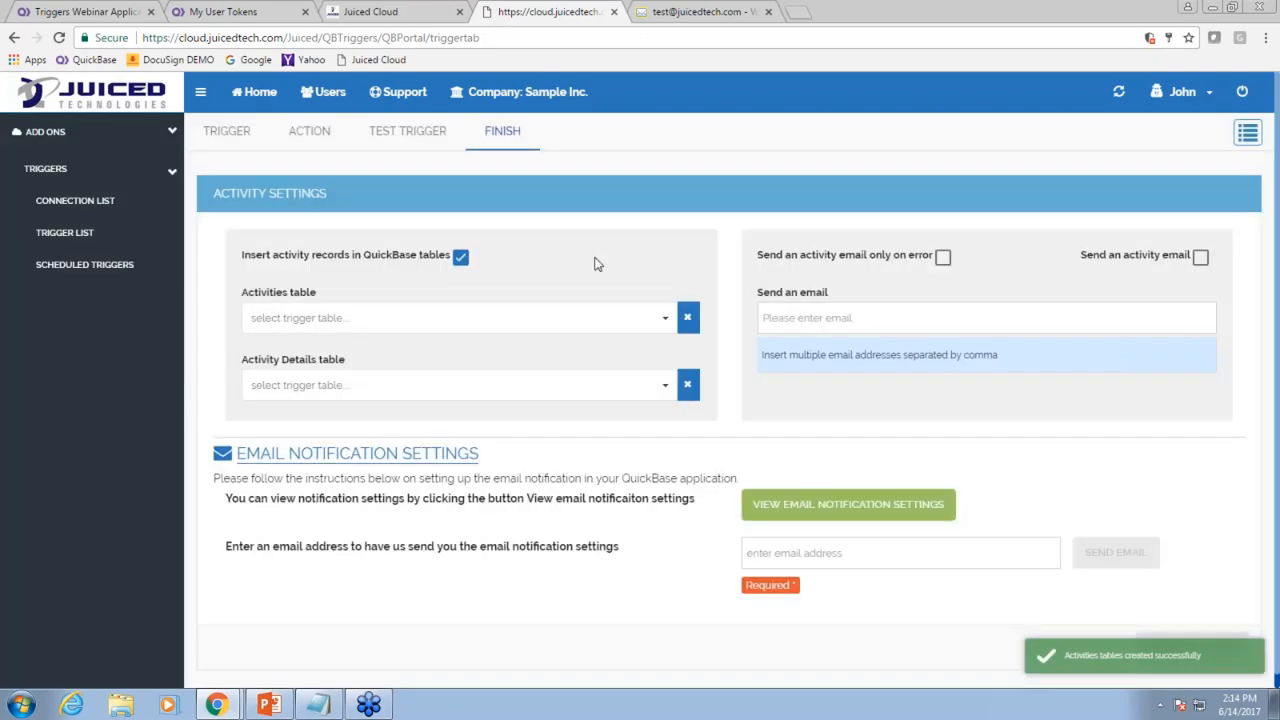
# Step: Reload QuickBase, then choose Trigger Activities and Trigger Activity Details as the logging tables
pyautogui.click(132, 17)
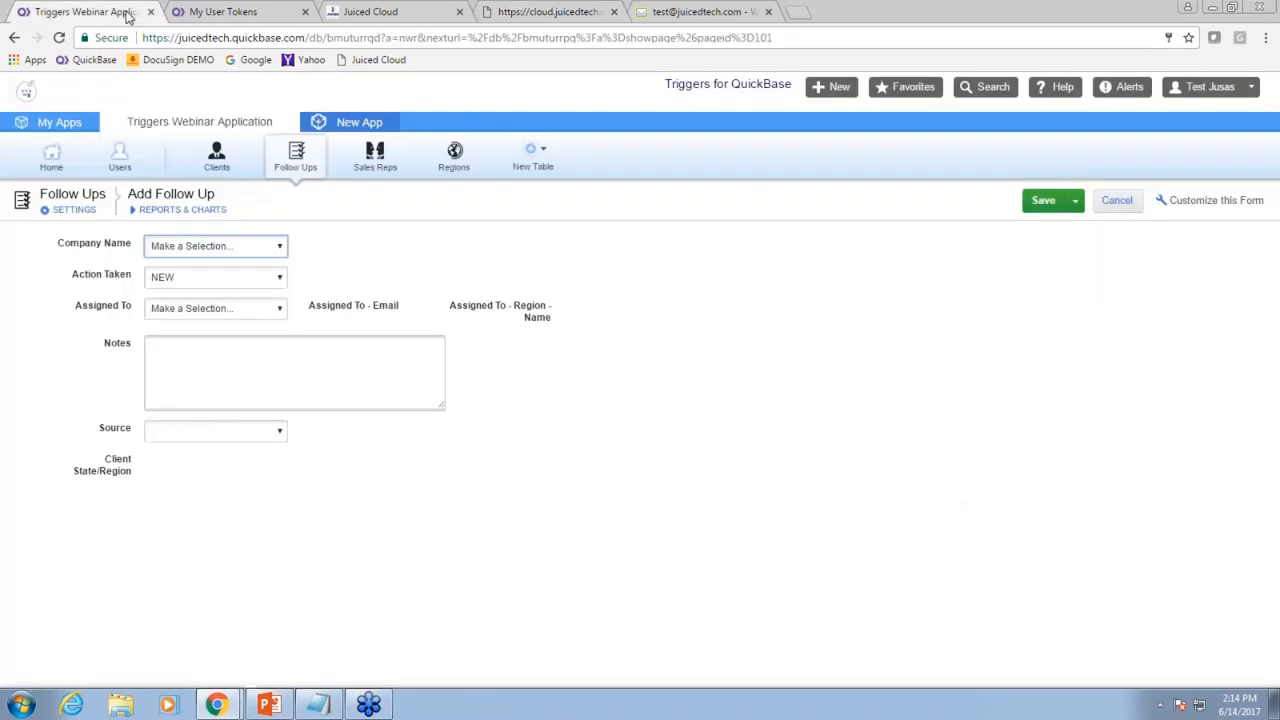
pyautogui.click(60, 38)
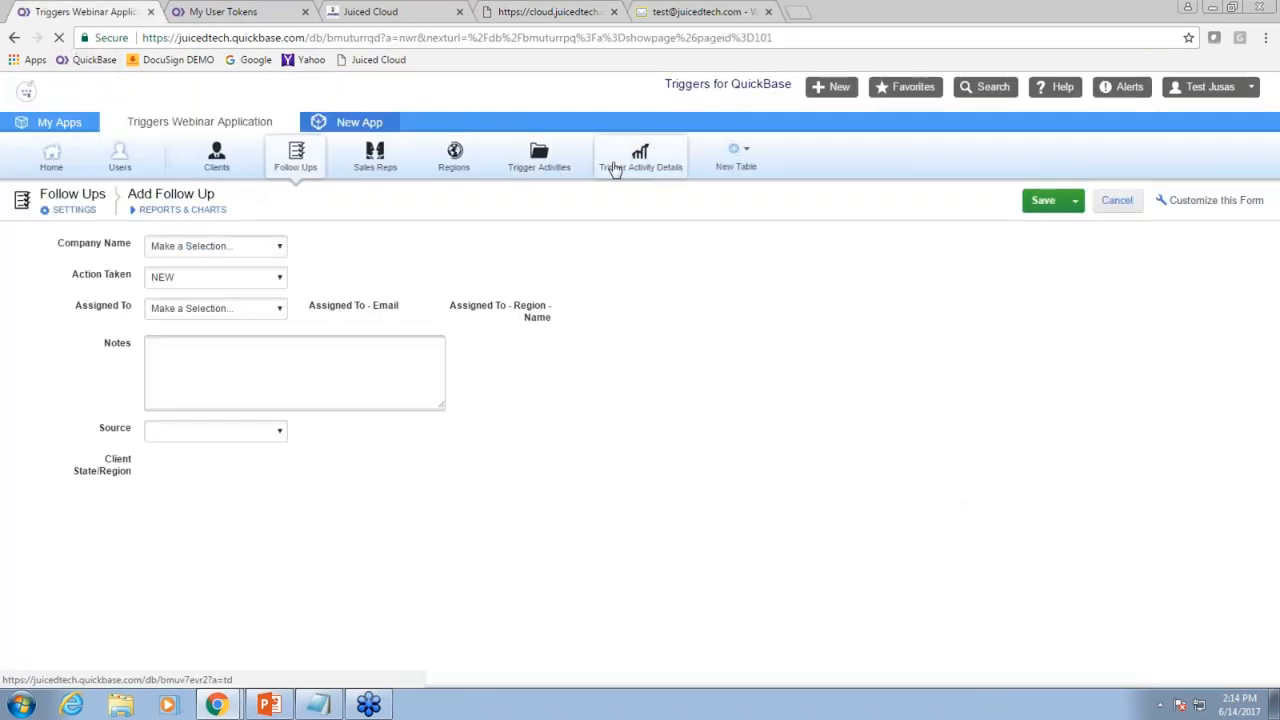
pyautogui.click(552, 12)
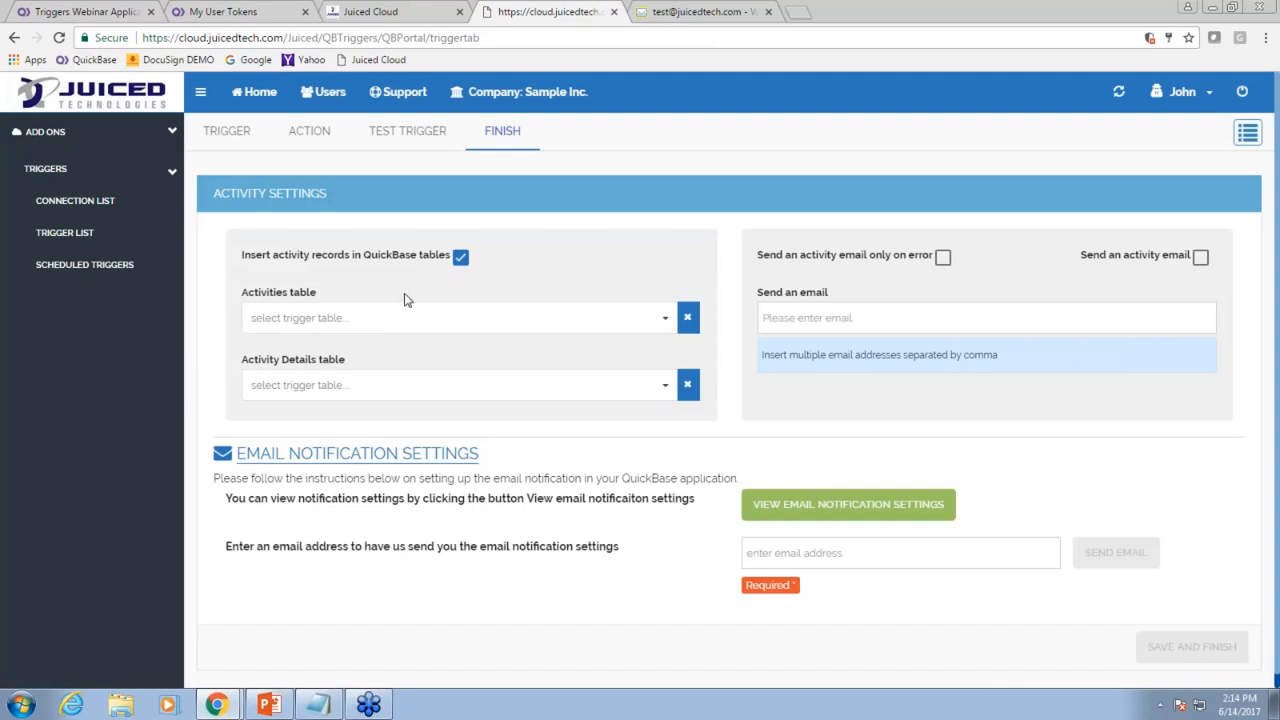
pyautogui.click(658, 315)
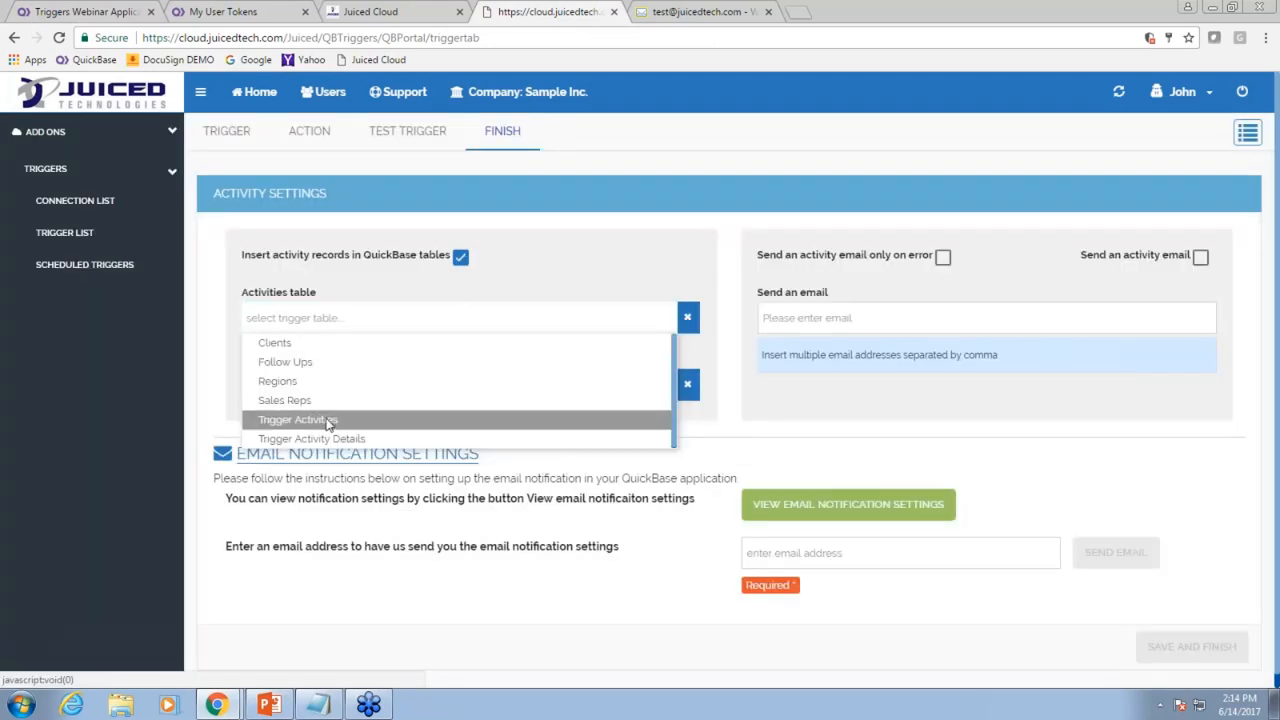
pyautogui.click(330, 421)
pyautogui.click(660, 385)
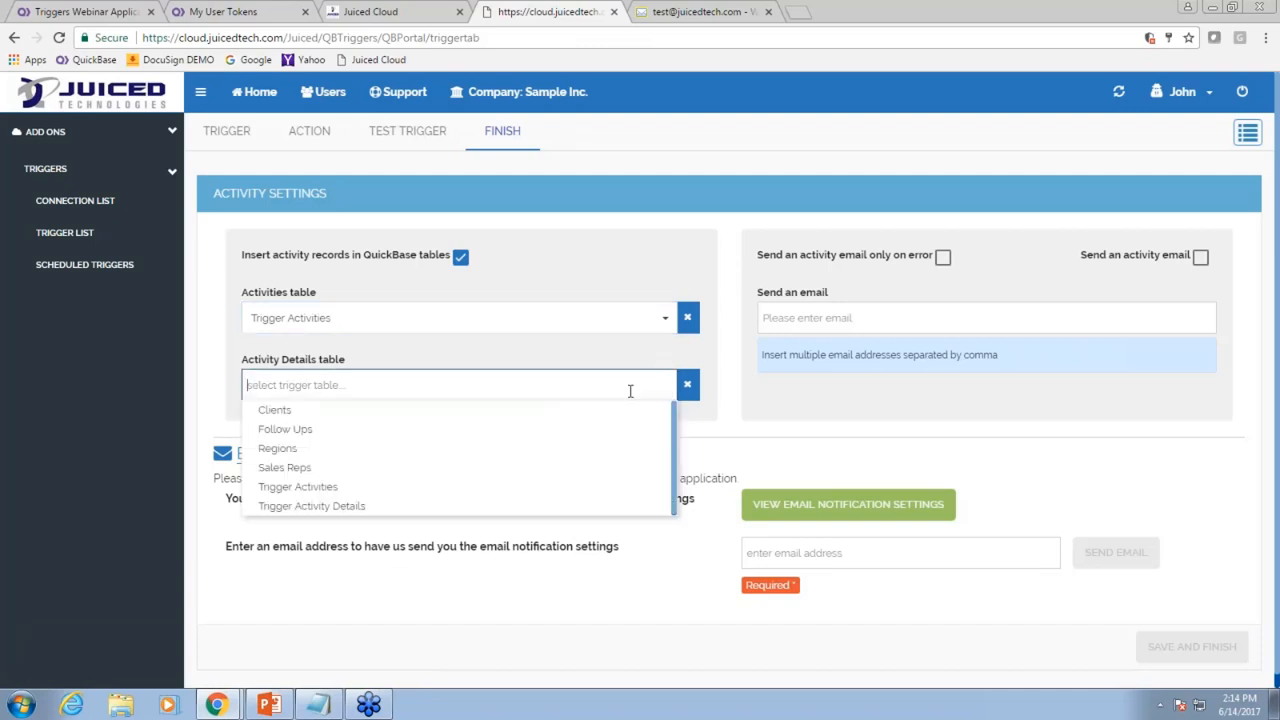
pyautogui.click(370, 506)
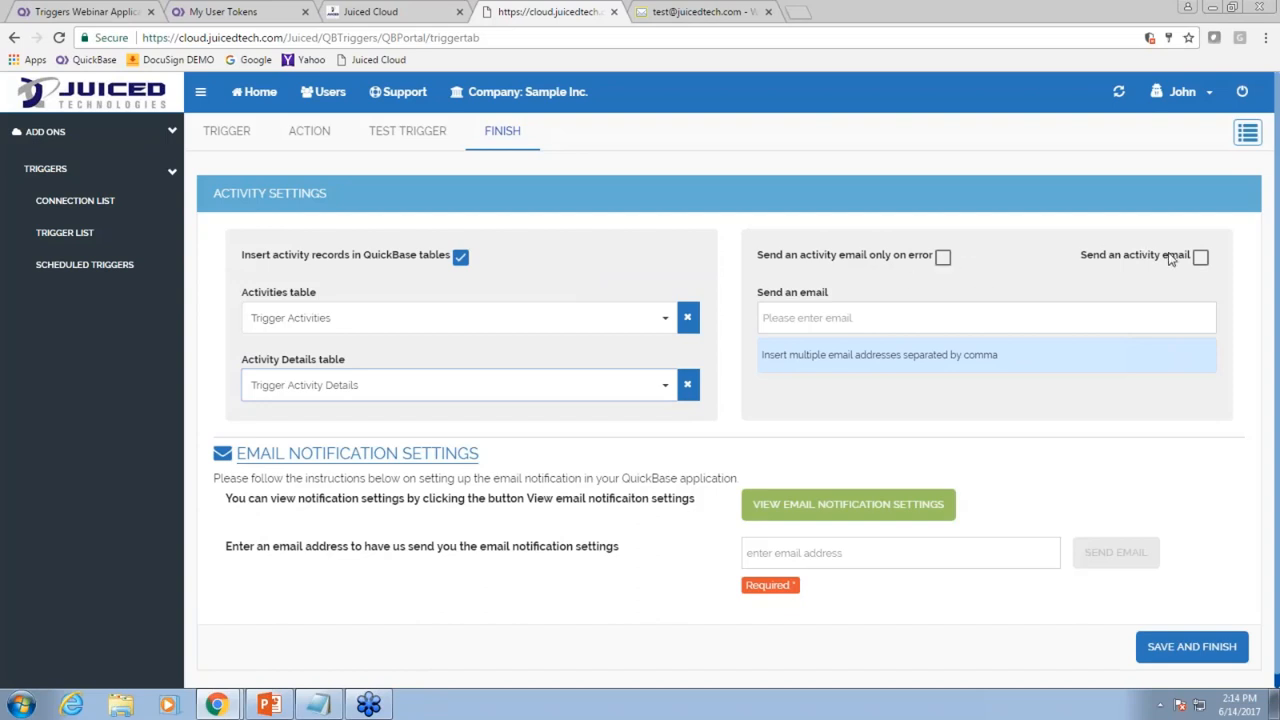
# Step: Enable the activity email and fill in the test recipient's e-mail address
pyautogui.click(1200, 257)
pyautogui.click(907, 312)
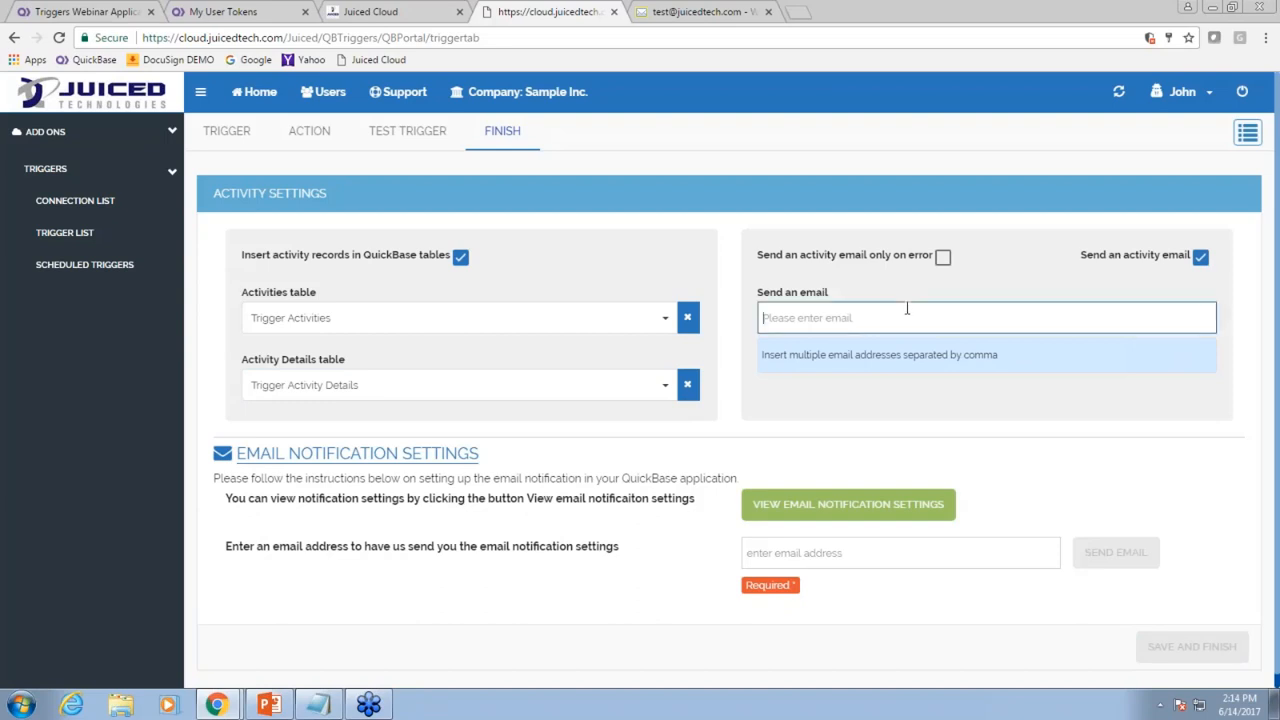
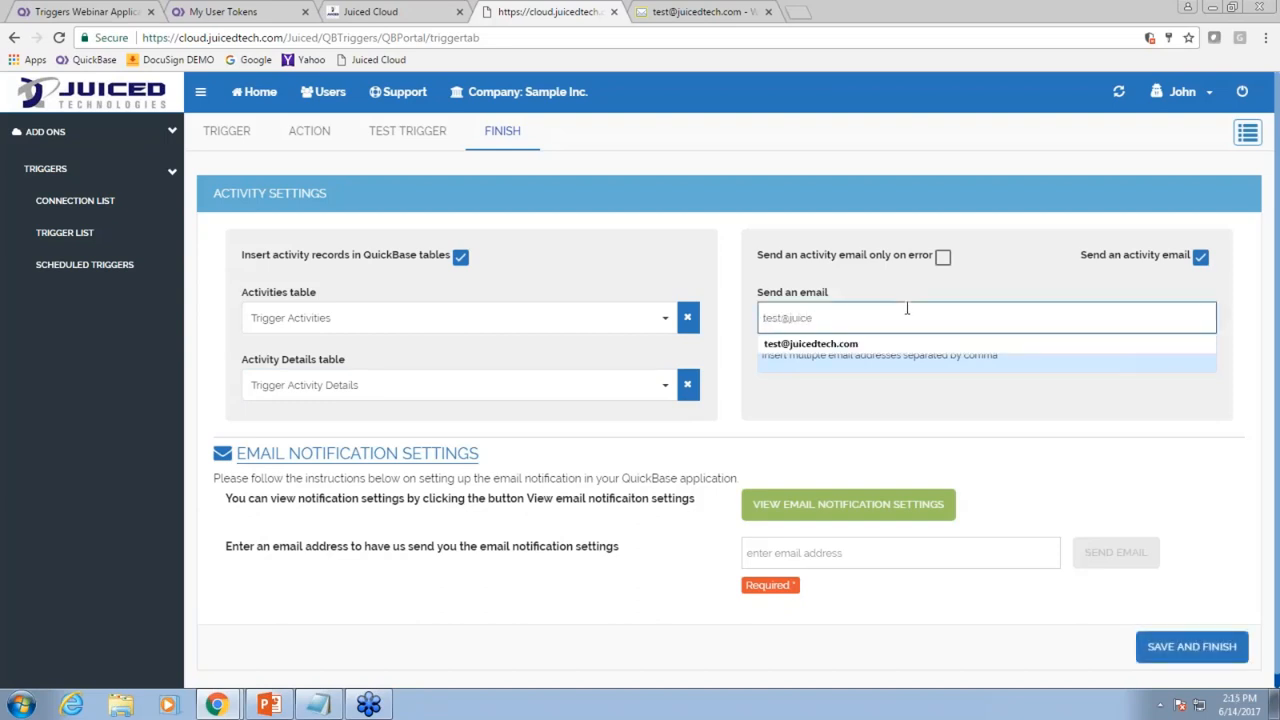
pyautogui.press('Down')
pyautogui.press('Return')
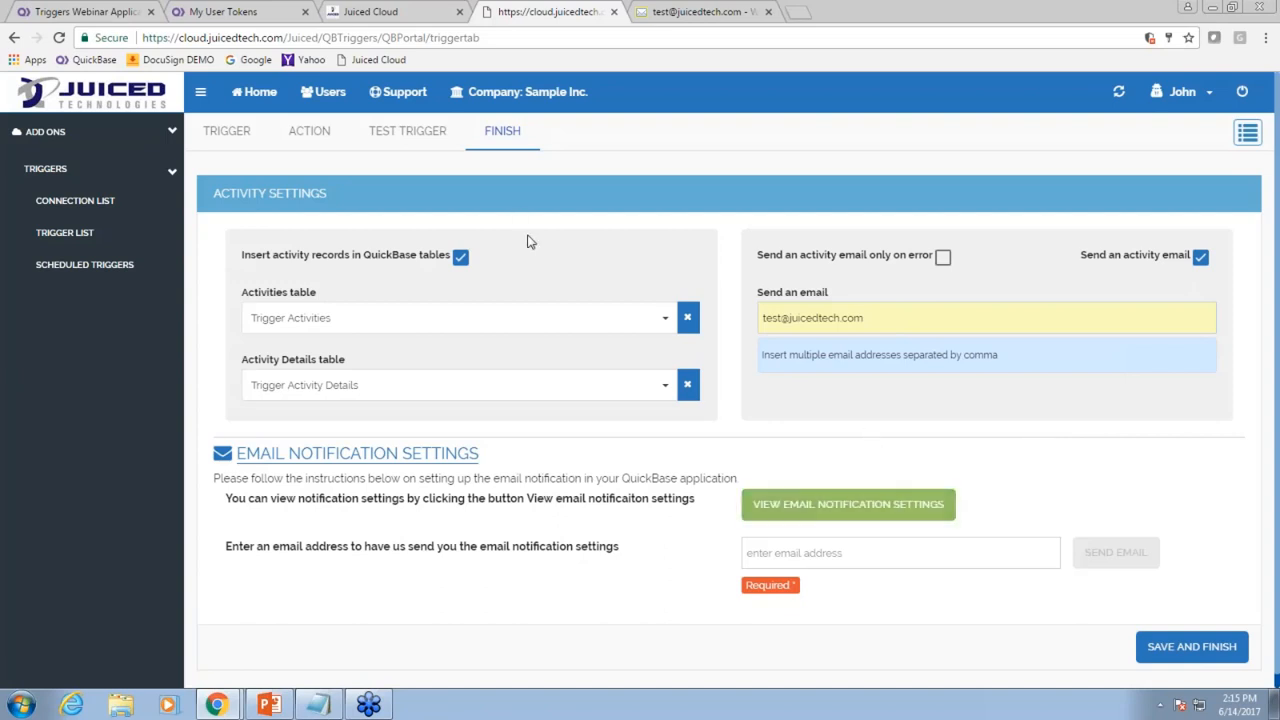
# Step: View the email notification settings and select the notification address and custom message text
pyautogui.click(857, 507)
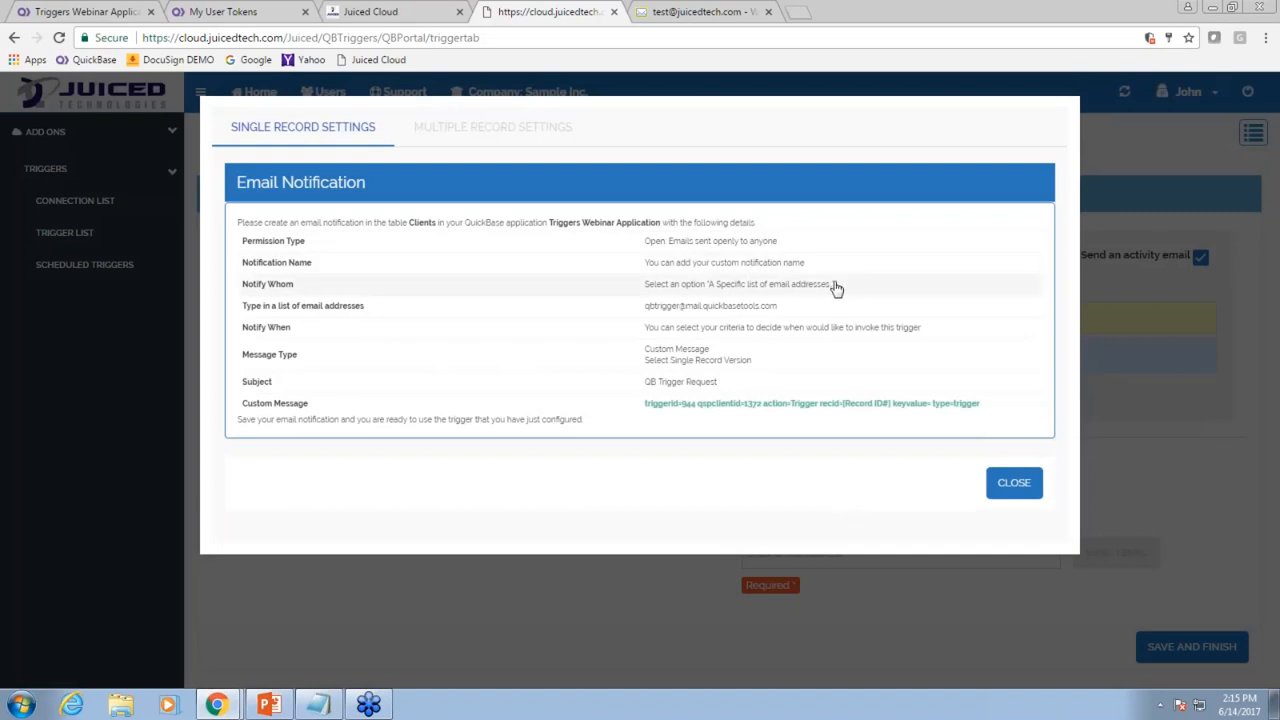
pyautogui.hotkey('ctrl', '+')
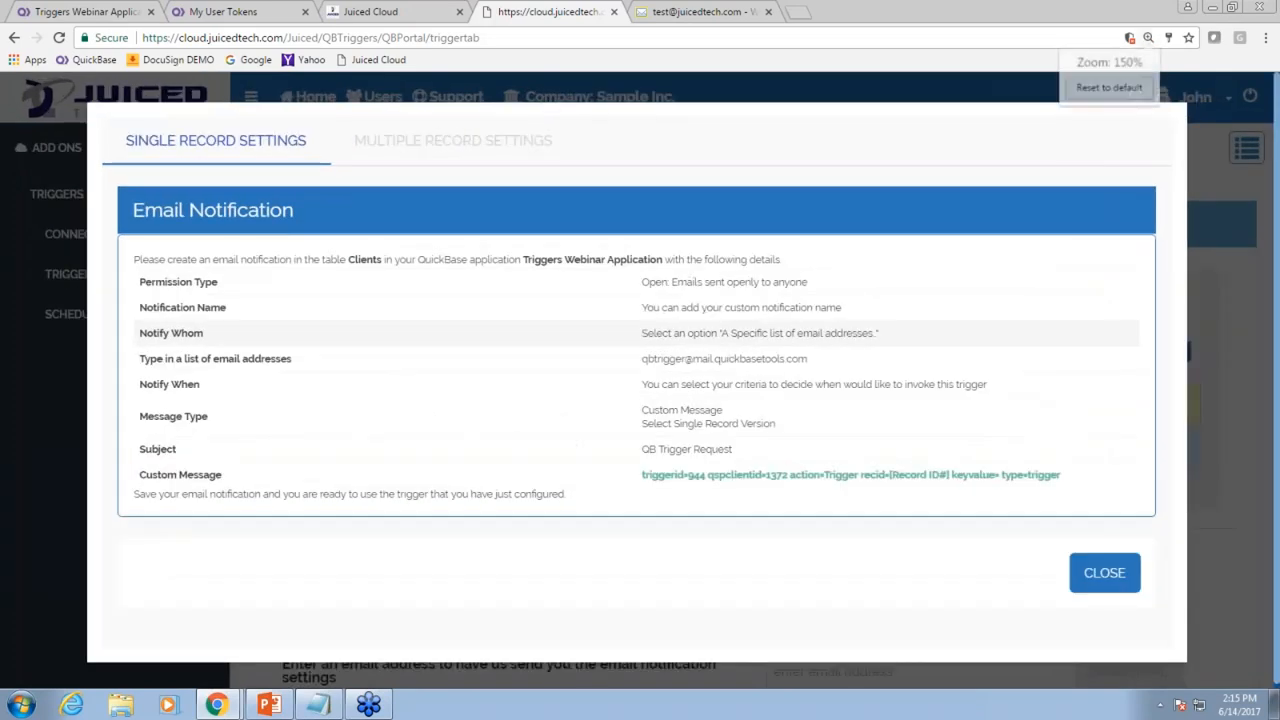
pyautogui.hotkey('ctrl', '+')
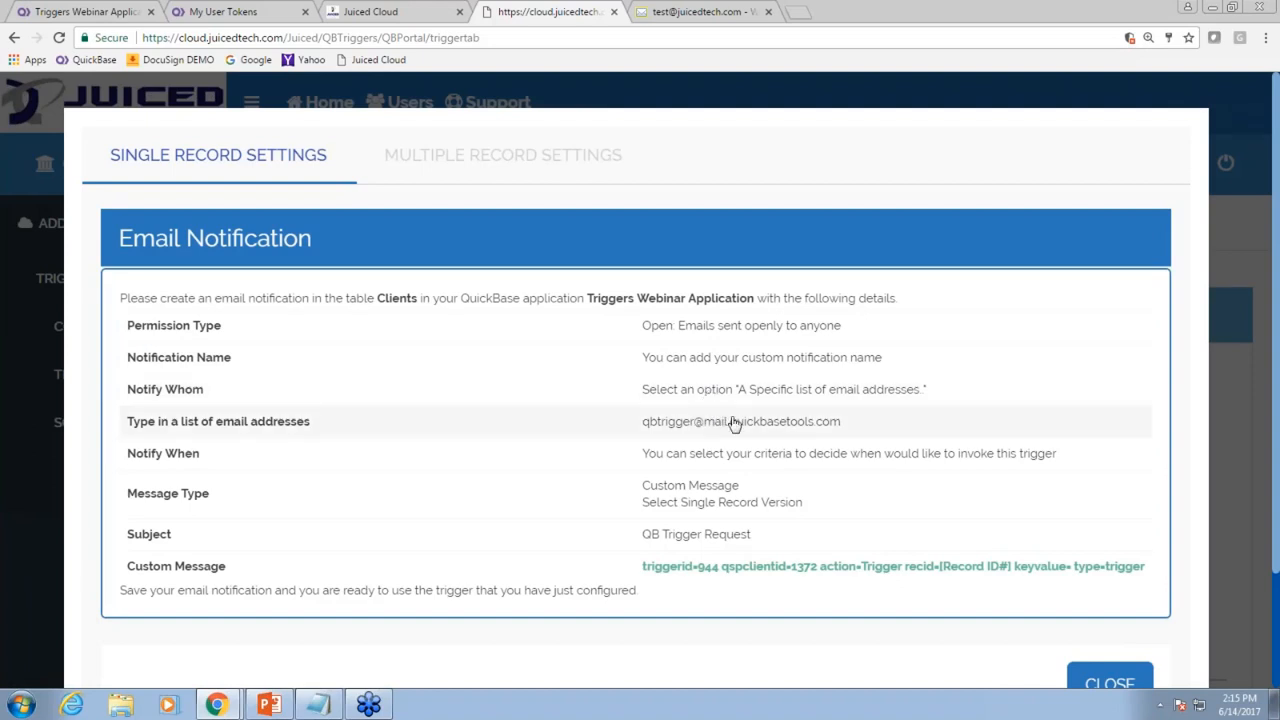
pyautogui.moveTo(849, 429); pyautogui.dragTo(778, 430)
pyautogui.moveTo(652, 437); pyautogui.dragTo(648, 437)
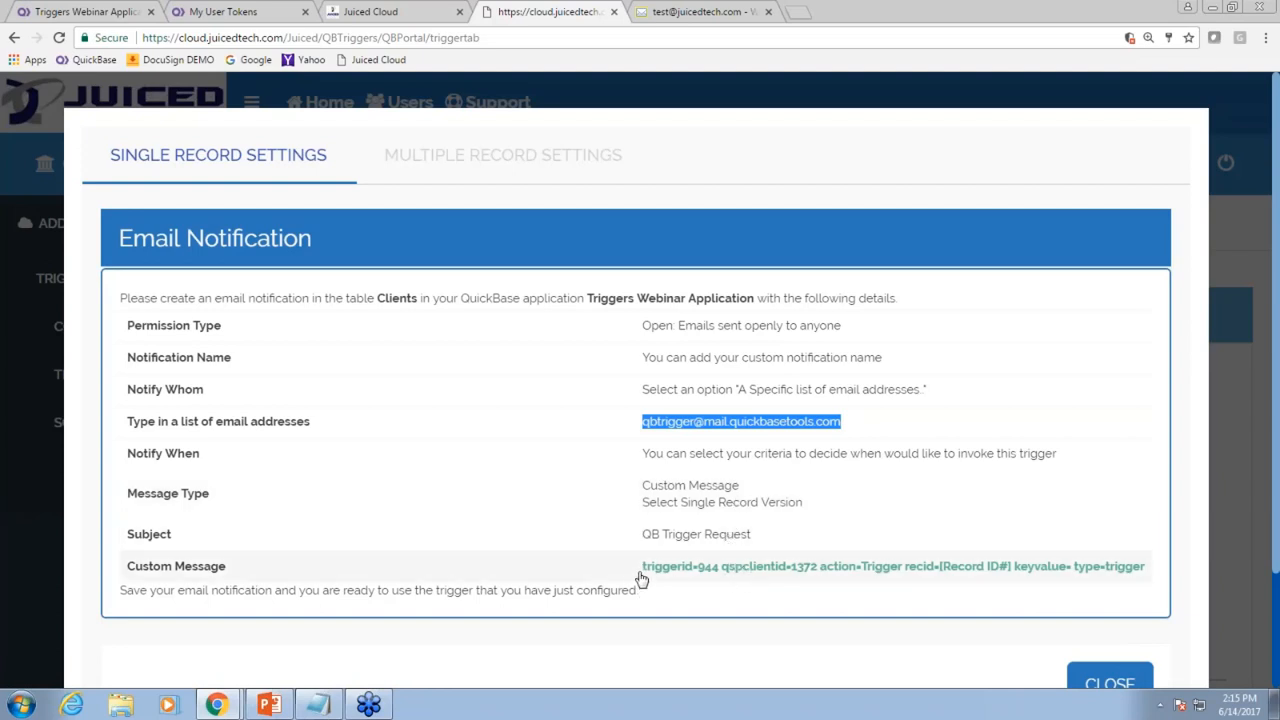
pyautogui.moveTo(640, 574); pyautogui.dragTo(1147, 572)
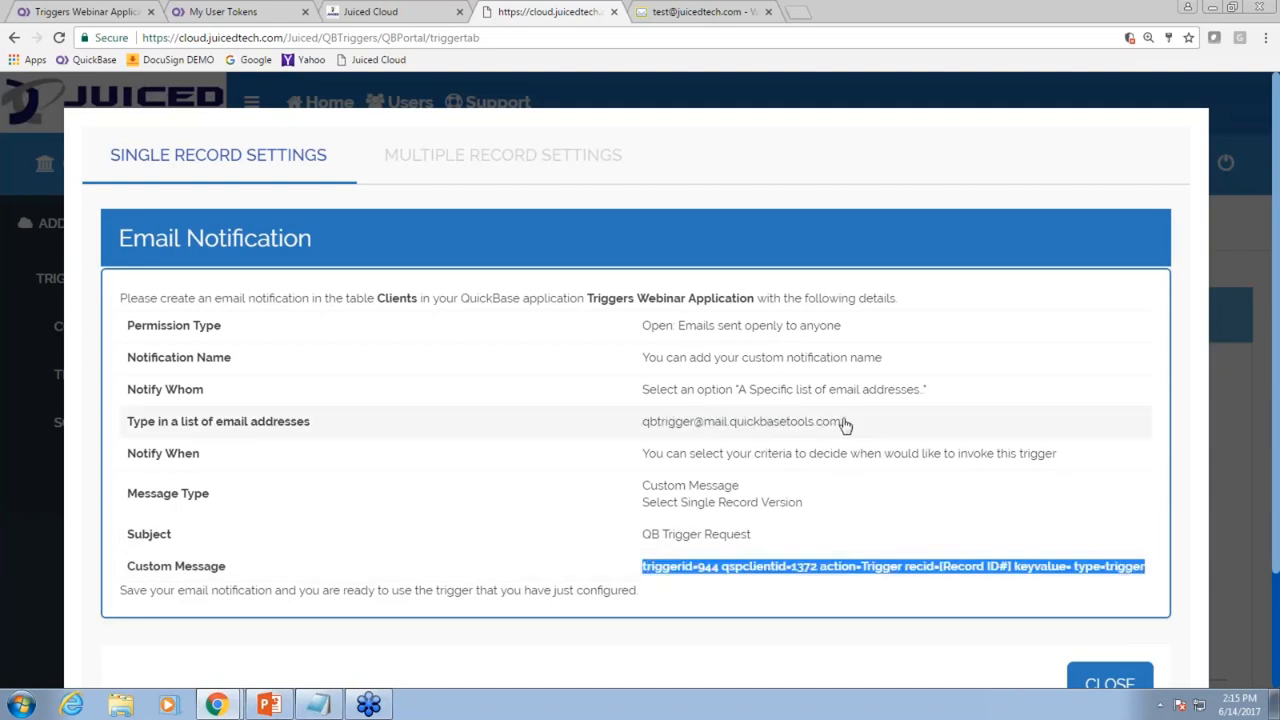
pyautogui.moveTo(846, 425); pyautogui.dragTo(620, 434)
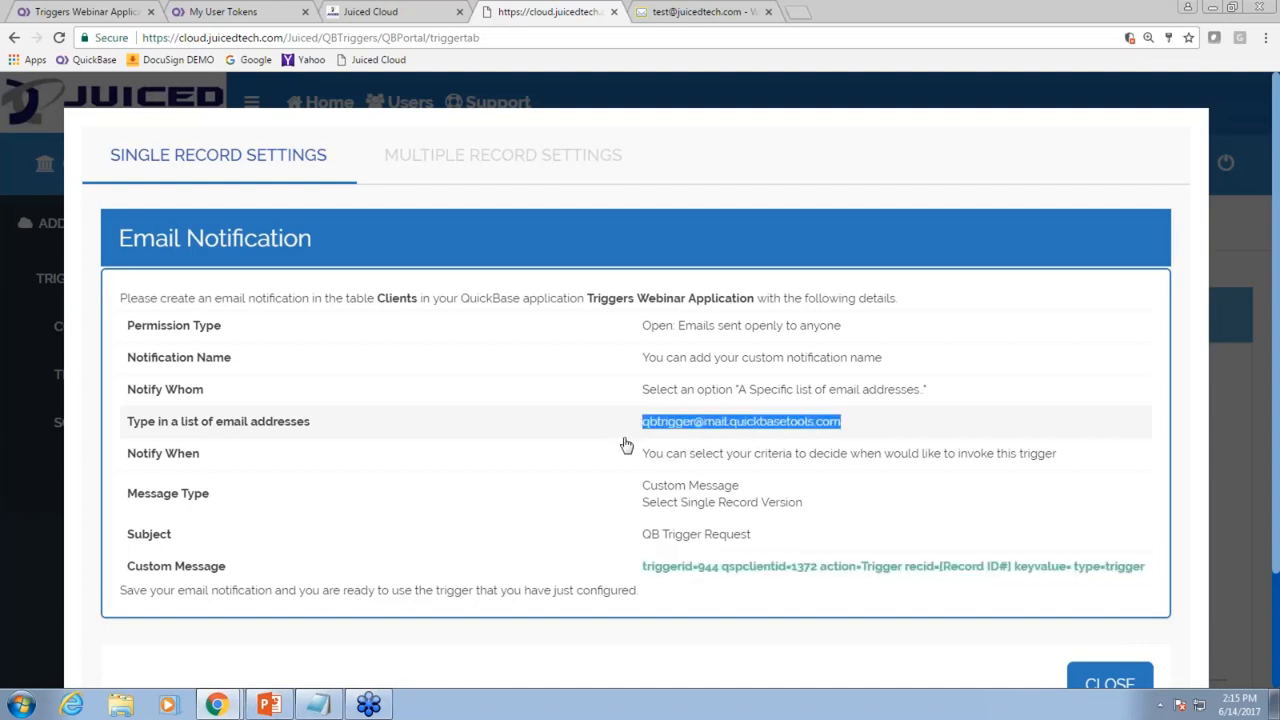
pyautogui.moveTo(1146, 578); pyautogui.dragTo(648, 583)
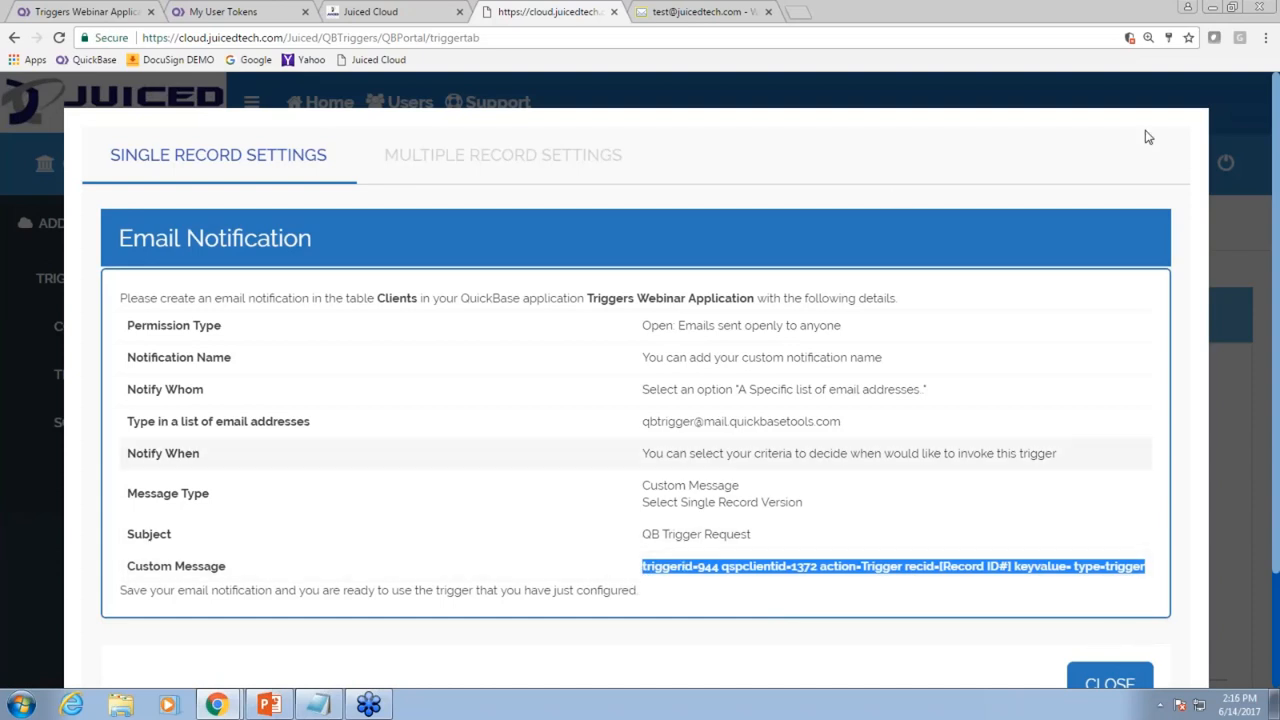
# Step: Reset the page zoom, enter the test e-mail address, and send the setup instructions
pyautogui.click(1109, 680)
pyautogui.click(1090, 395)
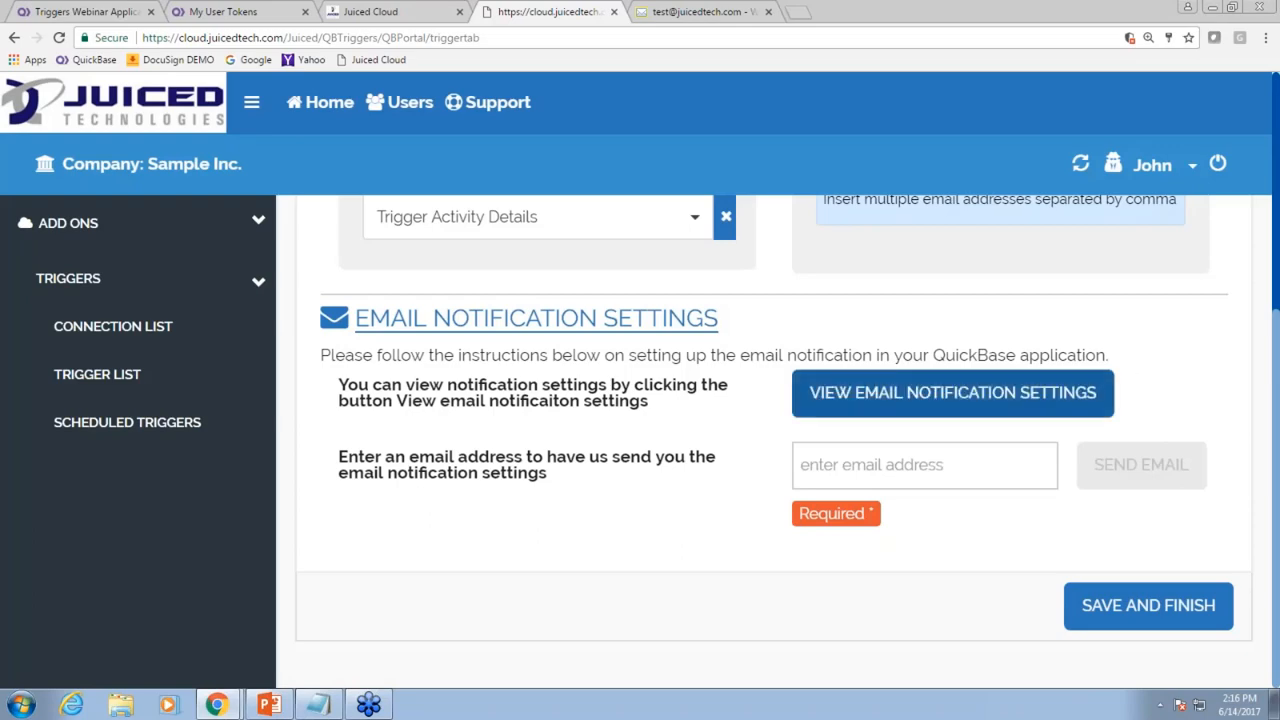
pyautogui.hotkey('ctrl', '+')
pyautogui.hotkey('ctrl', '+')
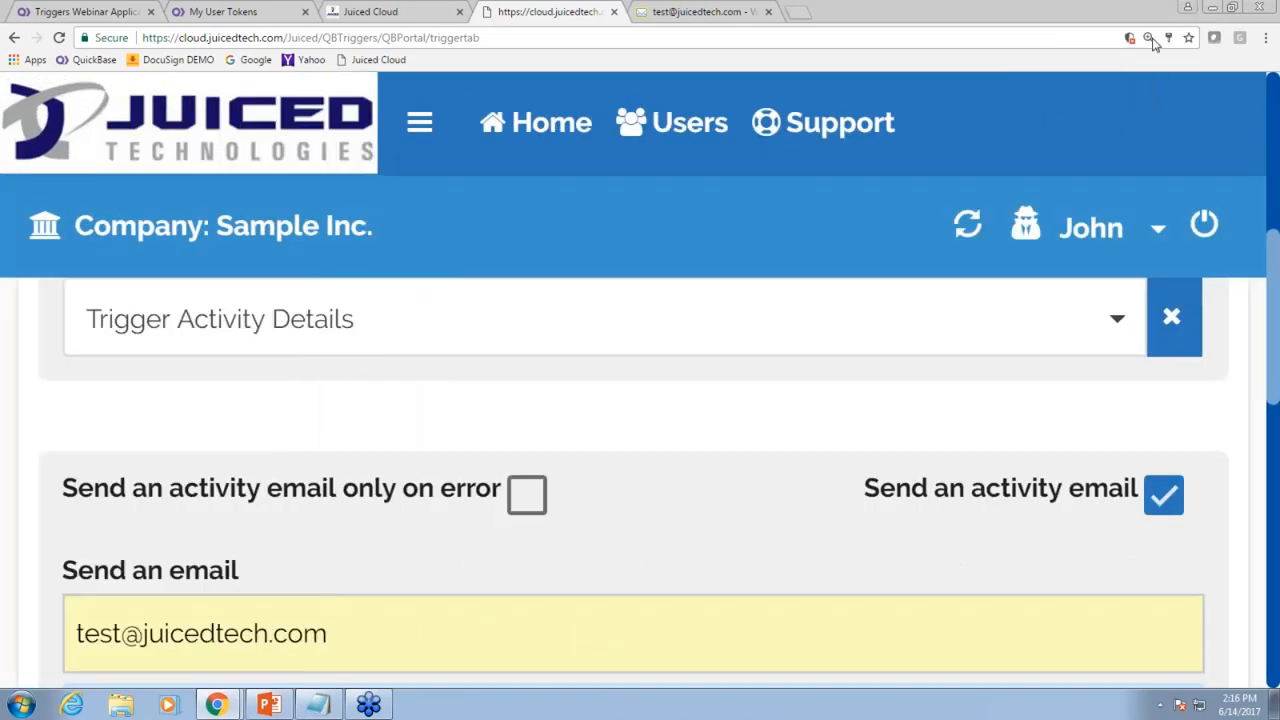
pyautogui.click(1150, 39)
pyautogui.click(1130, 90)
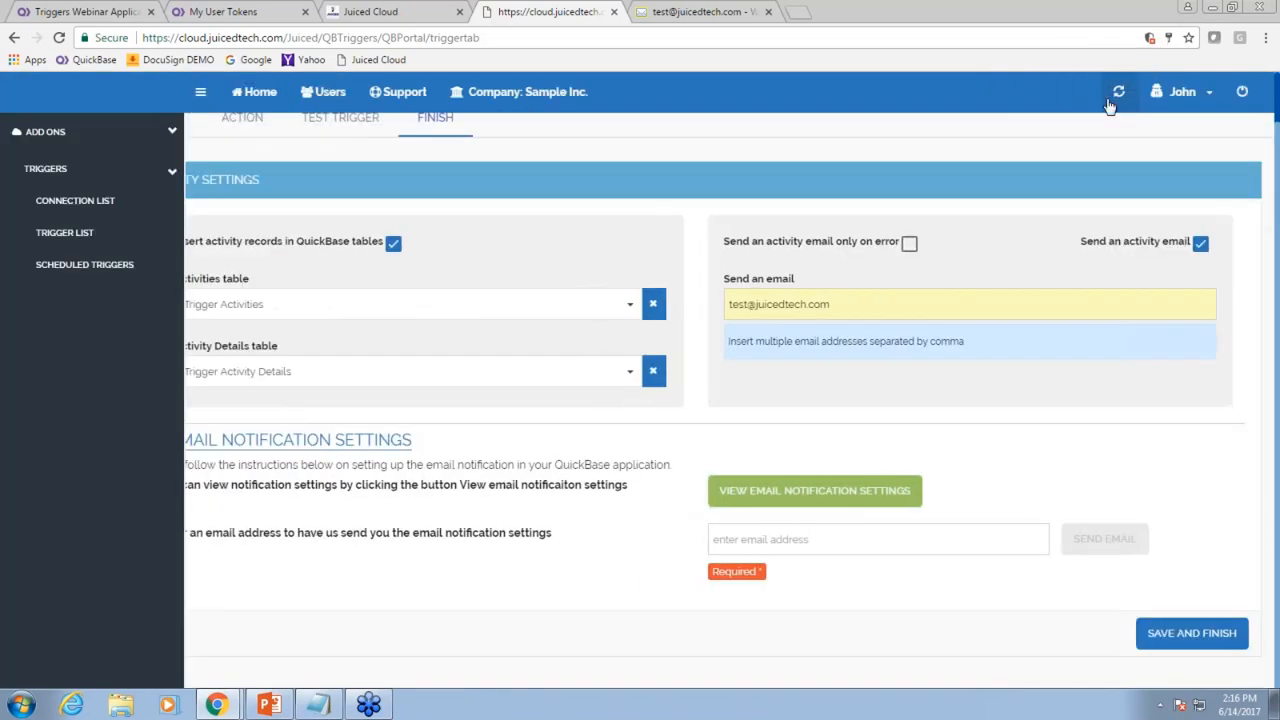
pyautogui.click(917, 537)
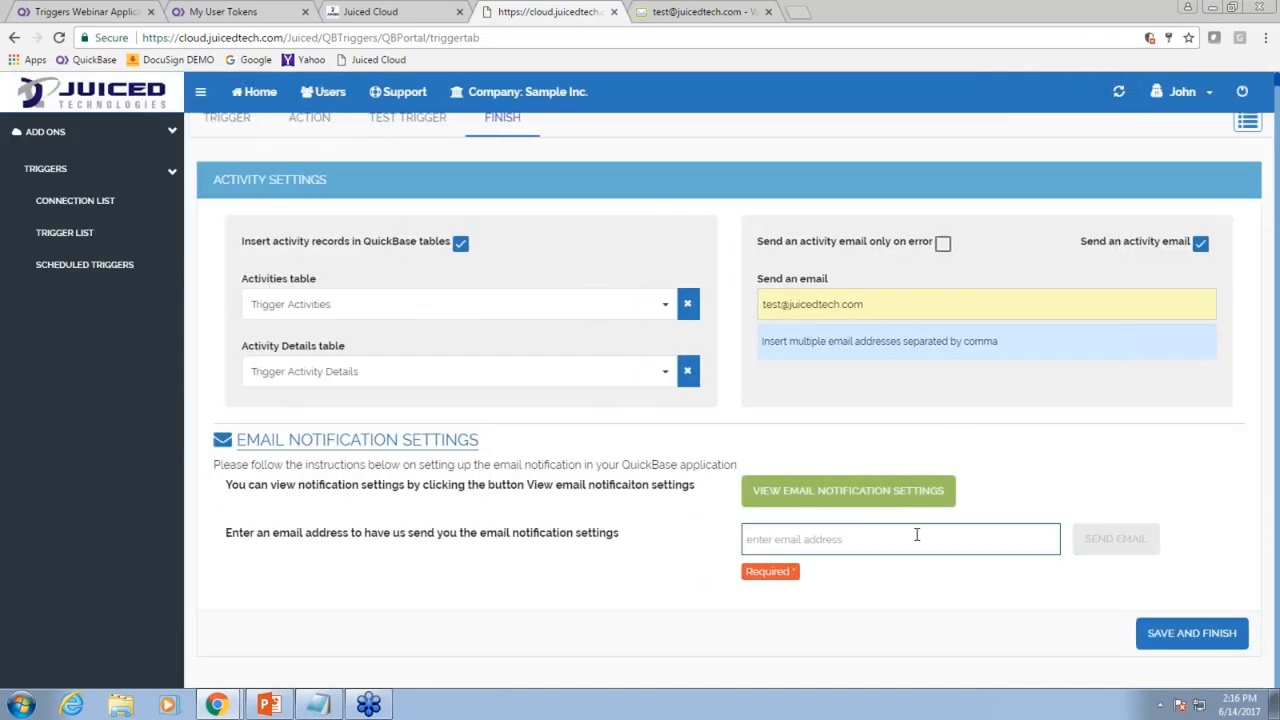
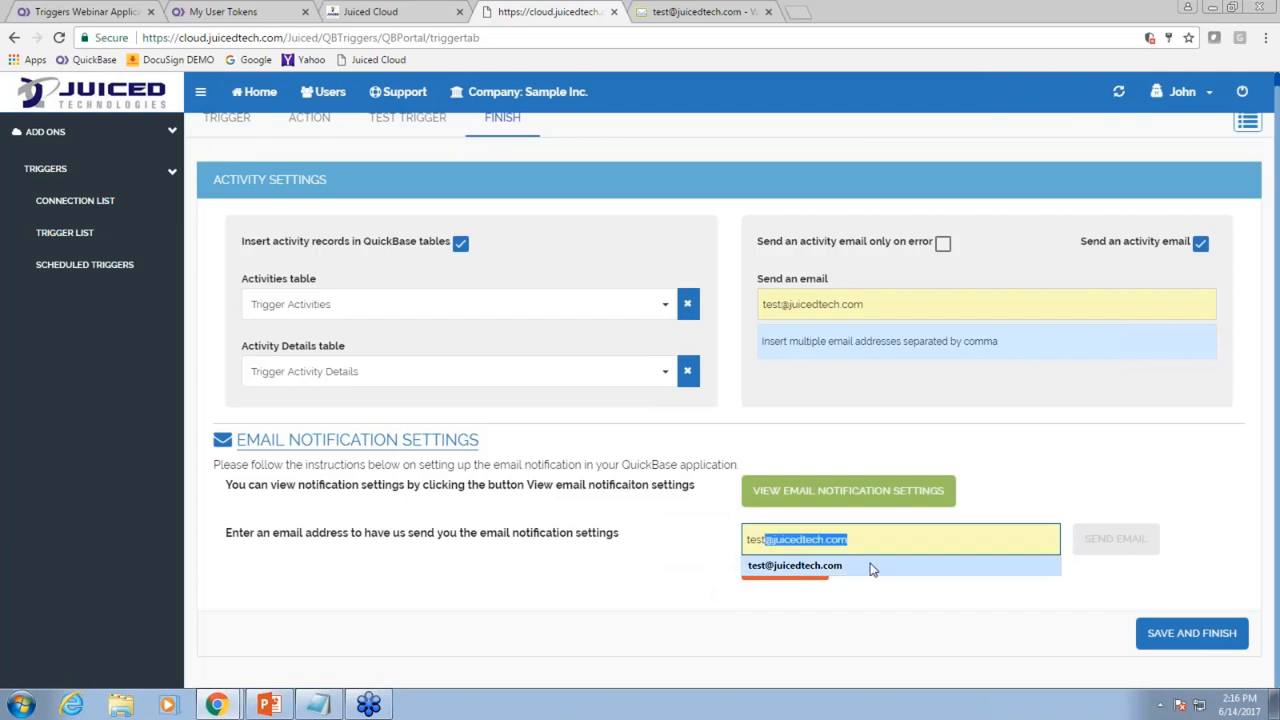
pyautogui.click(868, 566)
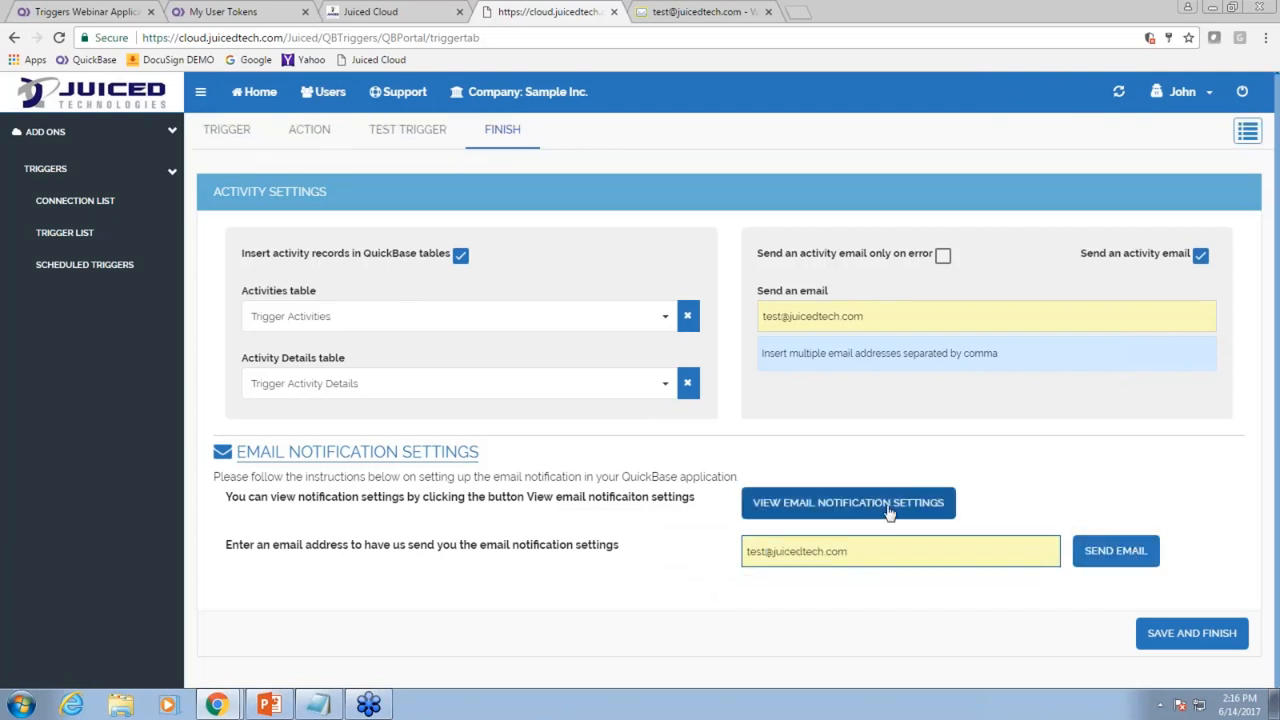
pyautogui.click(1112, 550)
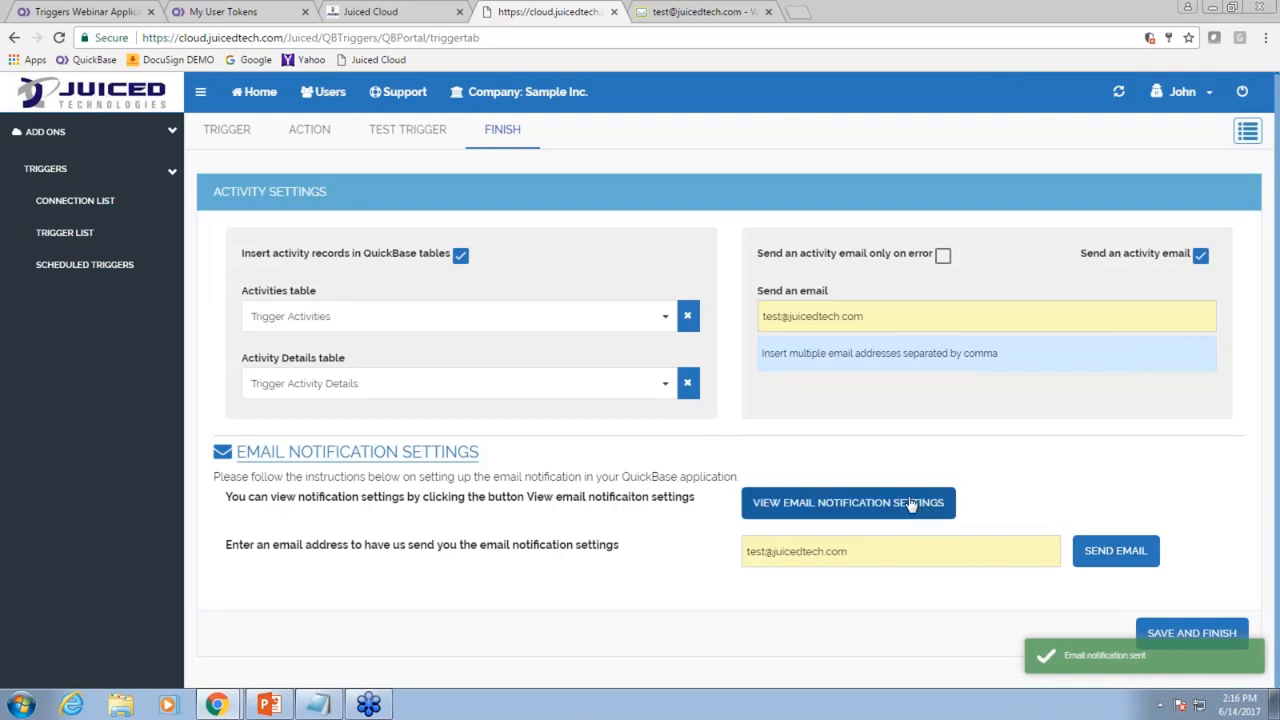
# Step: Reopen the notification settings and select the custom trigger message text
pyautogui.click(829, 508)
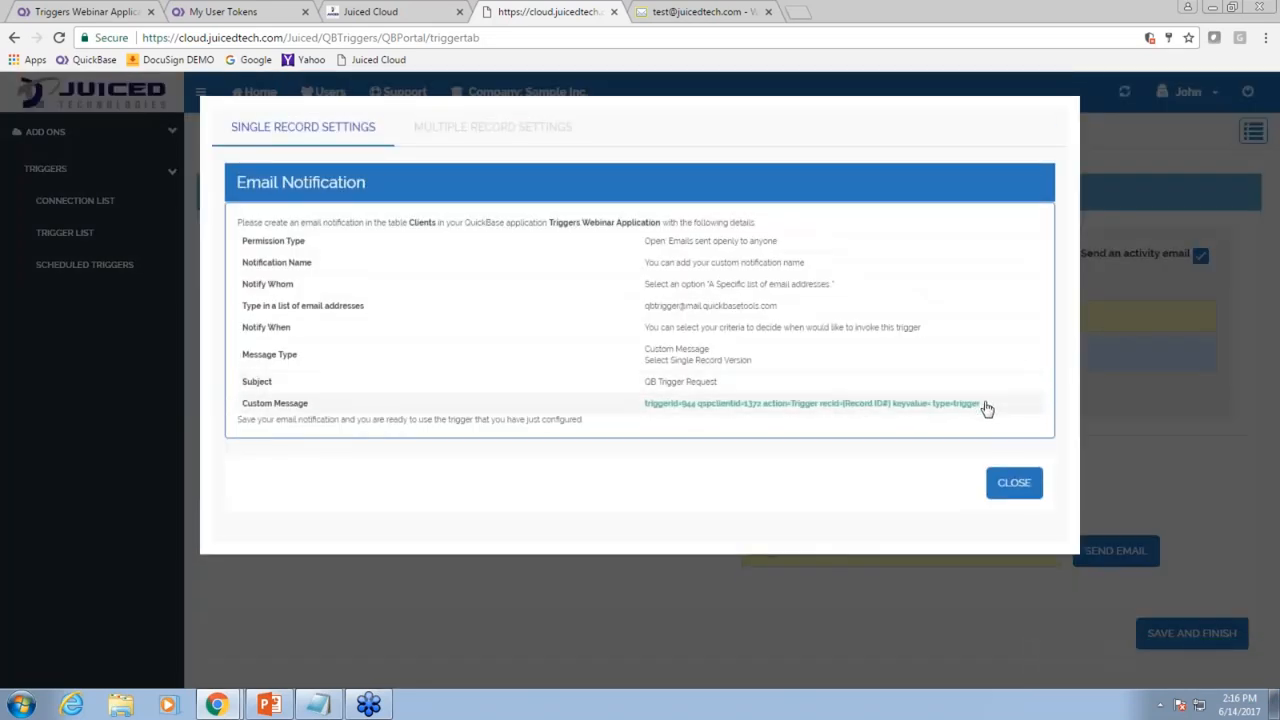
pyautogui.moveTo(926, 417); pyautogui.dragTo(646, 408)
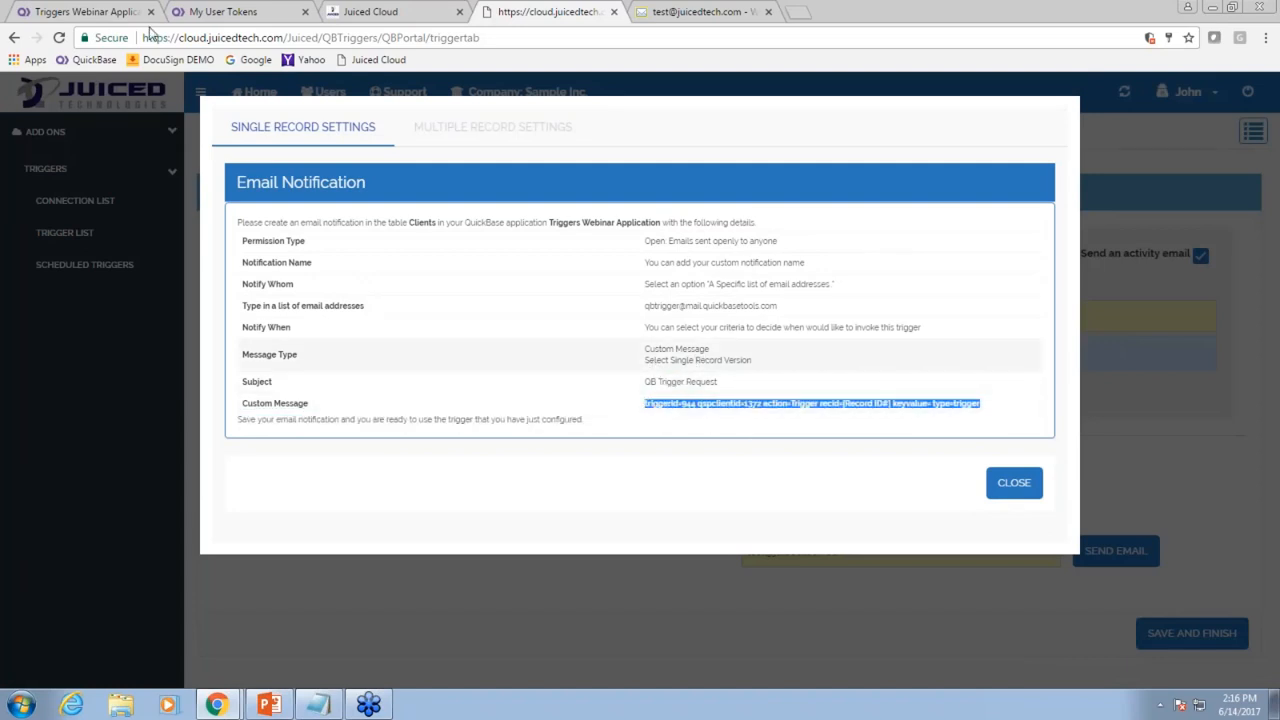
pyautogui.click(103, 18)
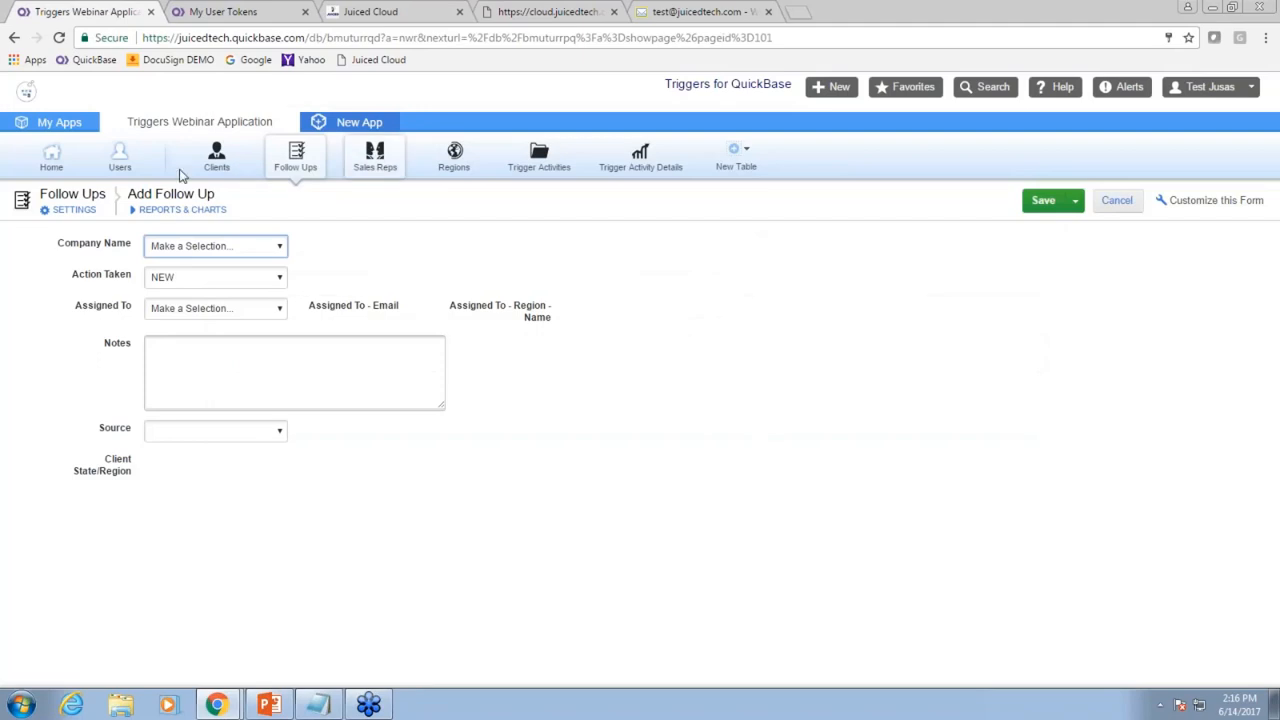
# Step: Create a new Clients email notification named 'Insert Foolow up for webinar'
pyautogui.click(214, 178)
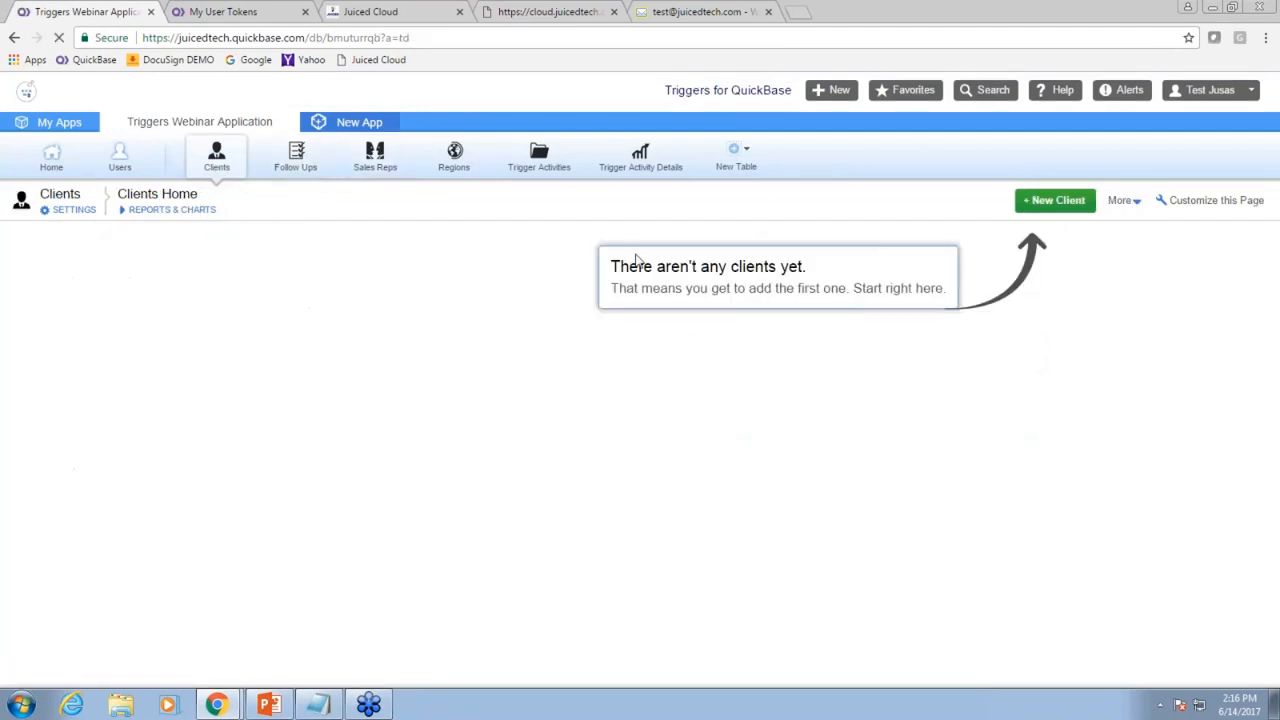
pyautogui.click(62, 210)
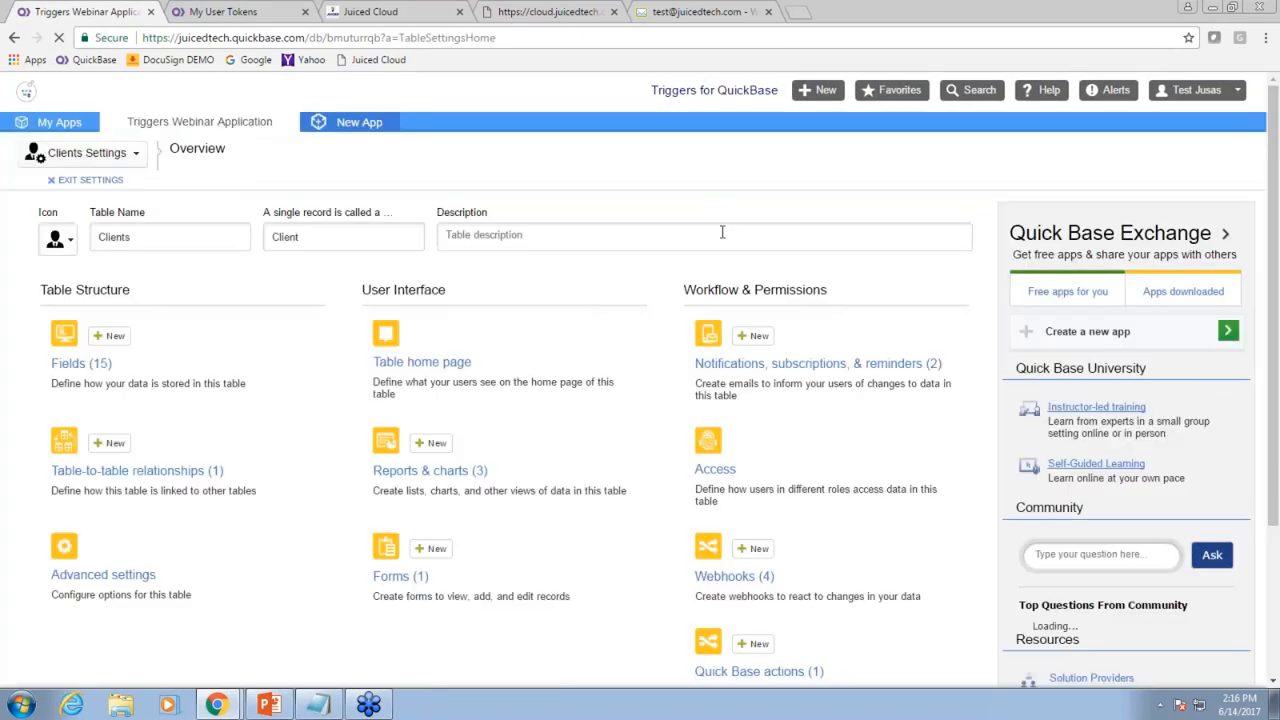
pyautogui.click(738, 366)
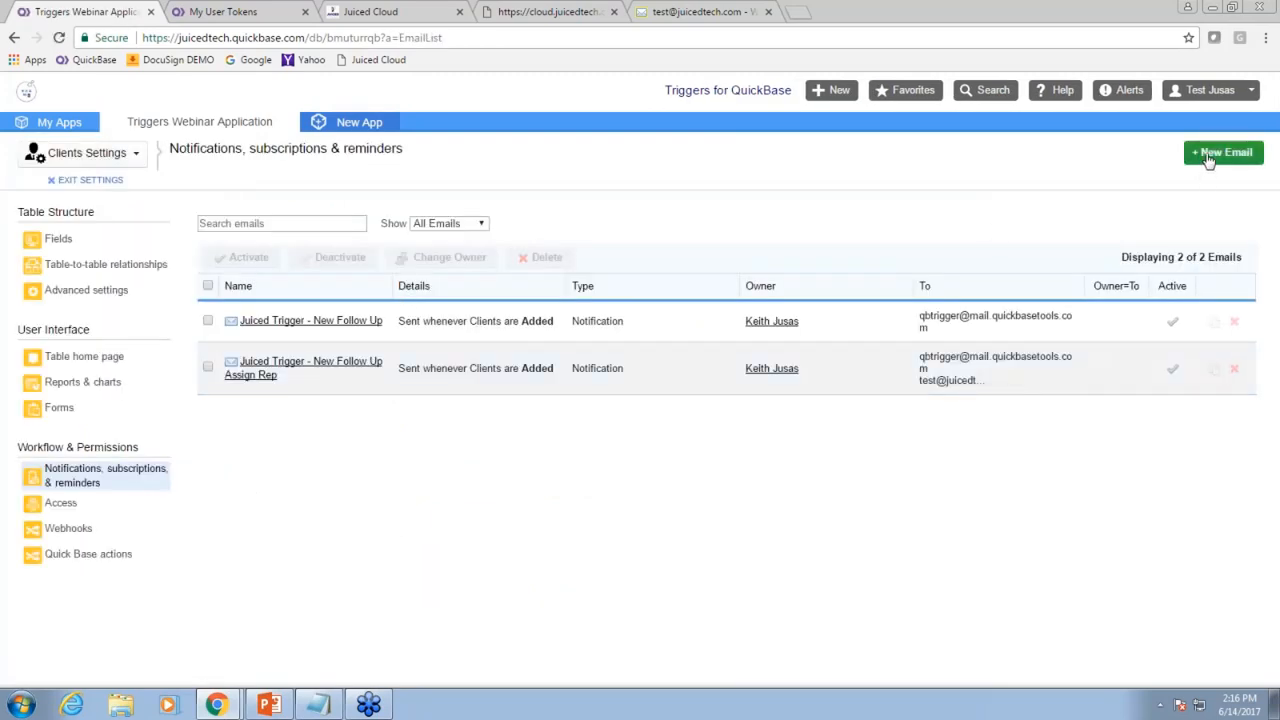
pyautogui.click(1212, 155)
pyautogui.click(474, 524)
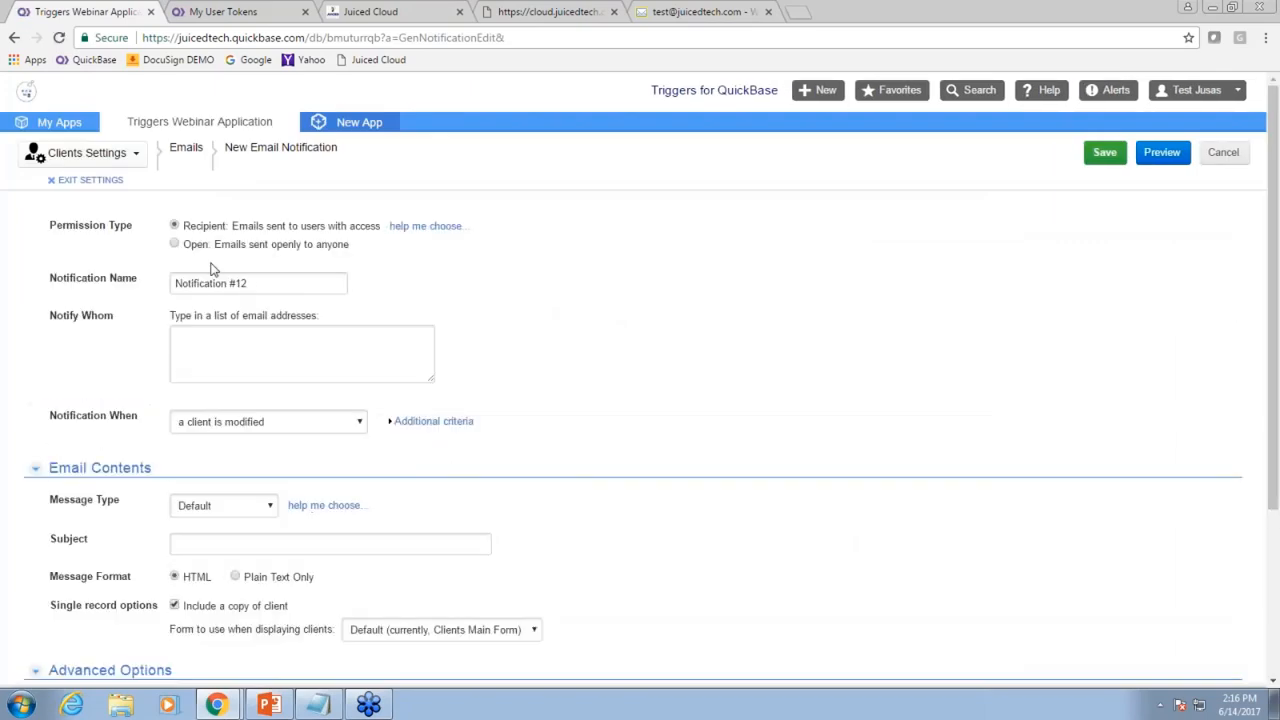
pyautogui.moveTo(264, 281); pyautogui.dragTo(151, 285)
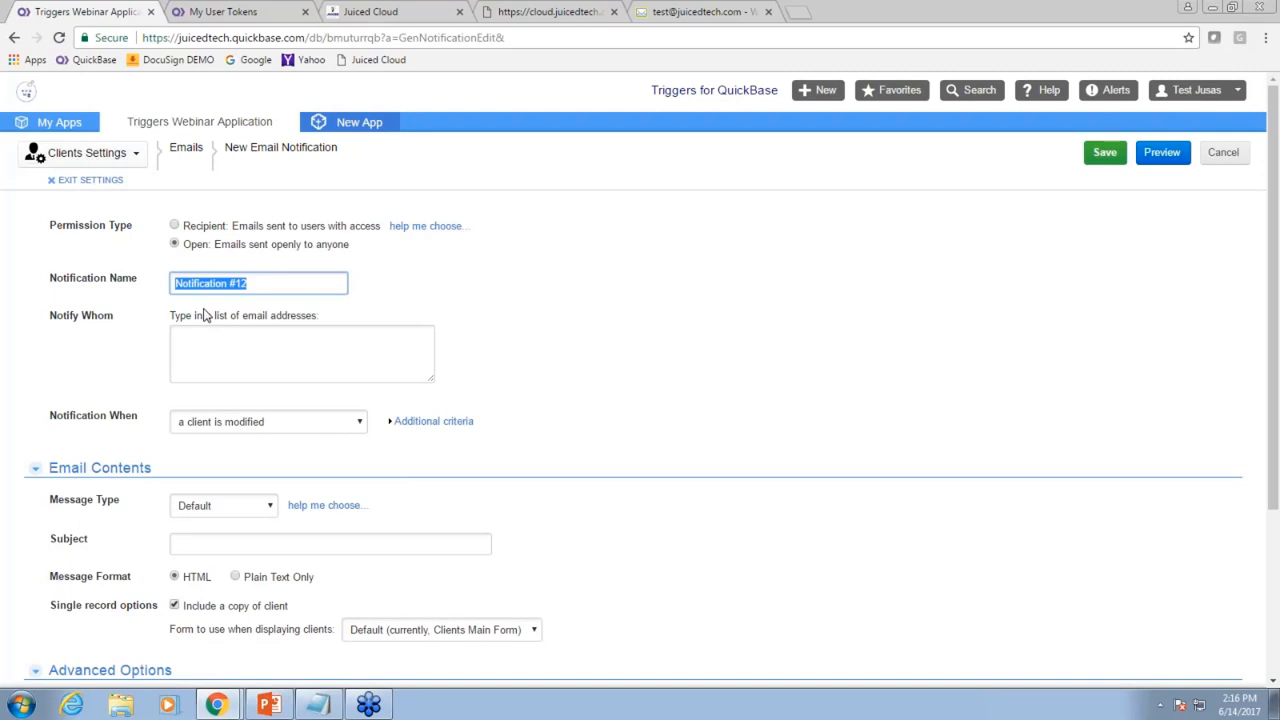
pyautogui.write('Insert Foolow up for webinar')
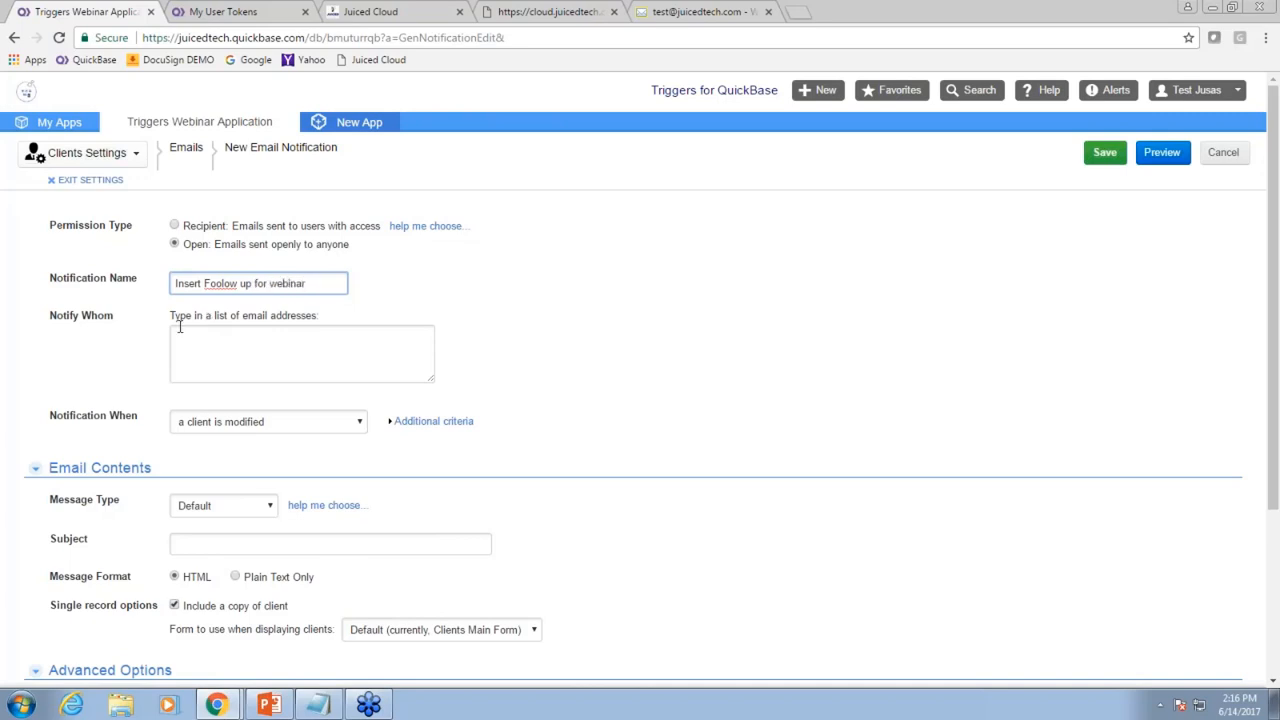
pyautogui.click(210, 341)
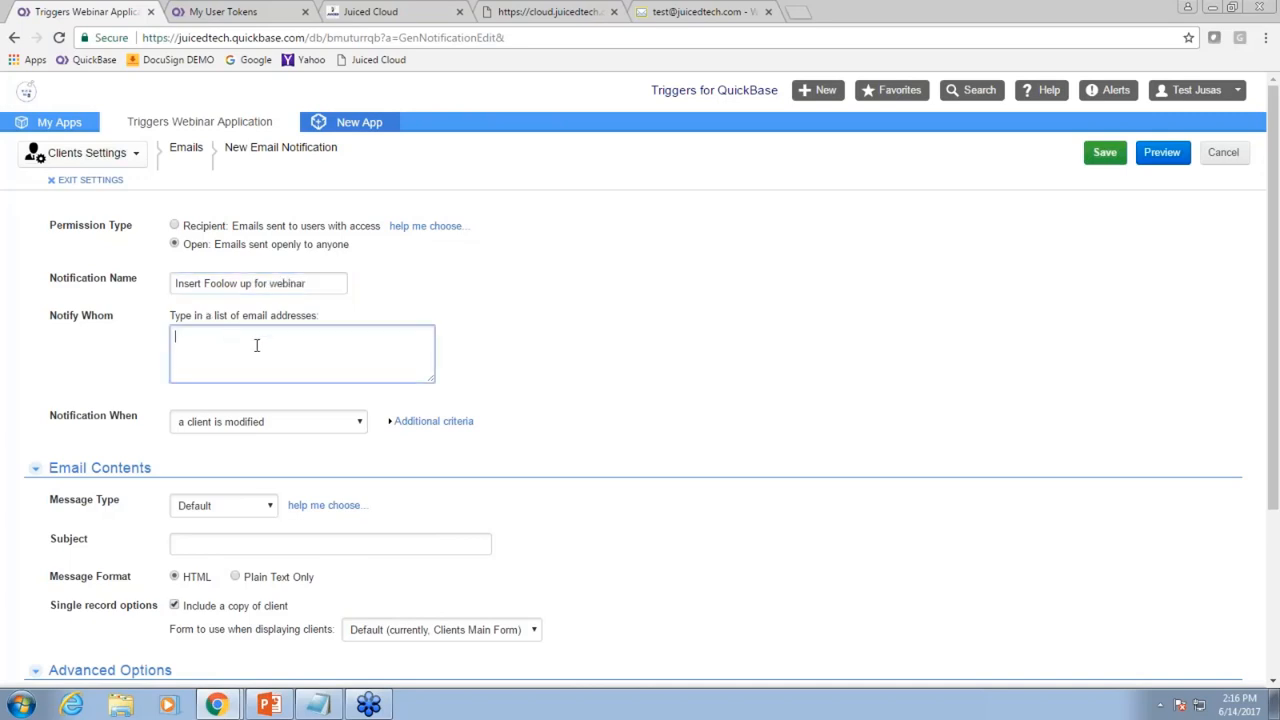
# Step: Paste the trigger address into Notify Whom and notify only when a client is added
pyautogui.scroll(-3, 634, 386)
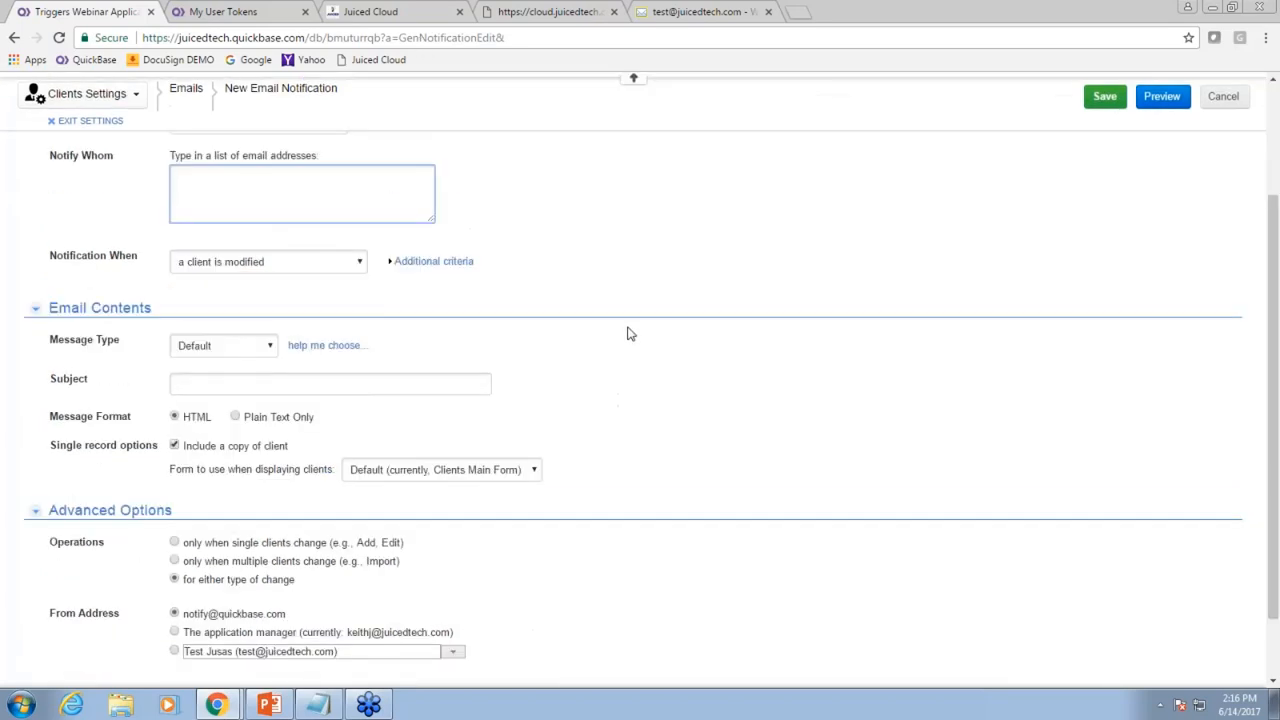
pyautogui.scroll(3, 614, 297)
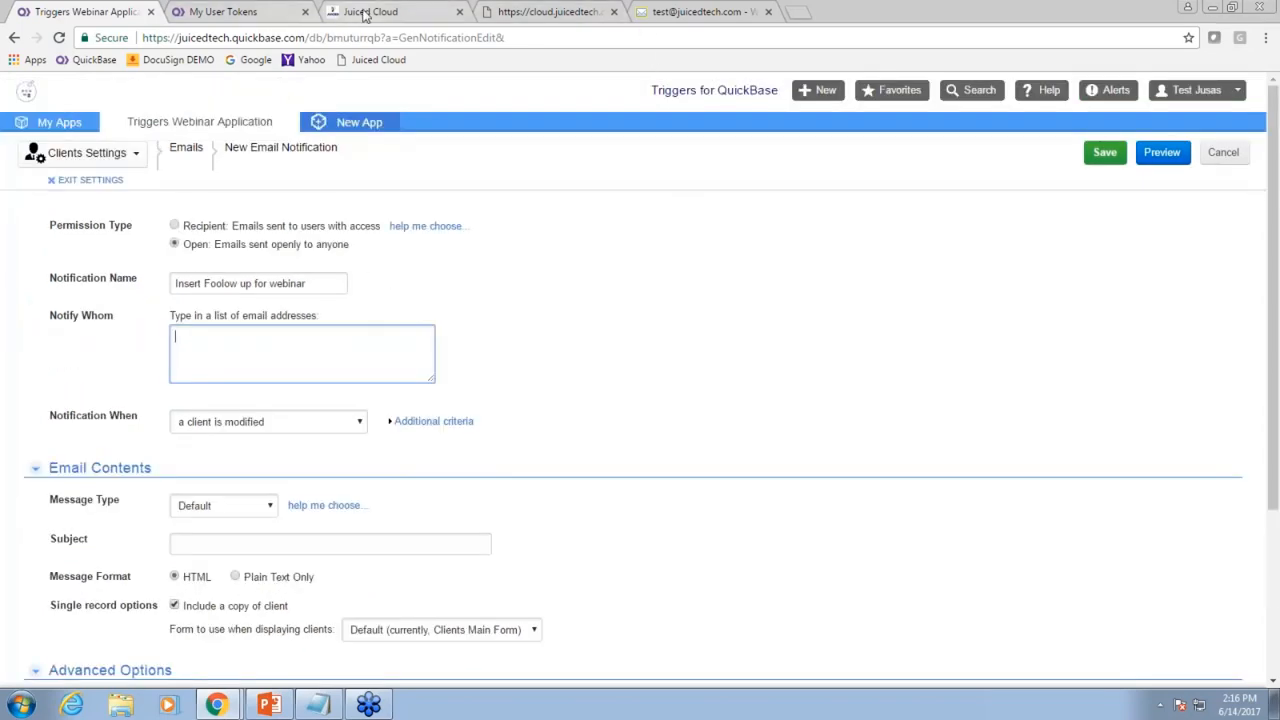
pyautogui.click(516, 14)
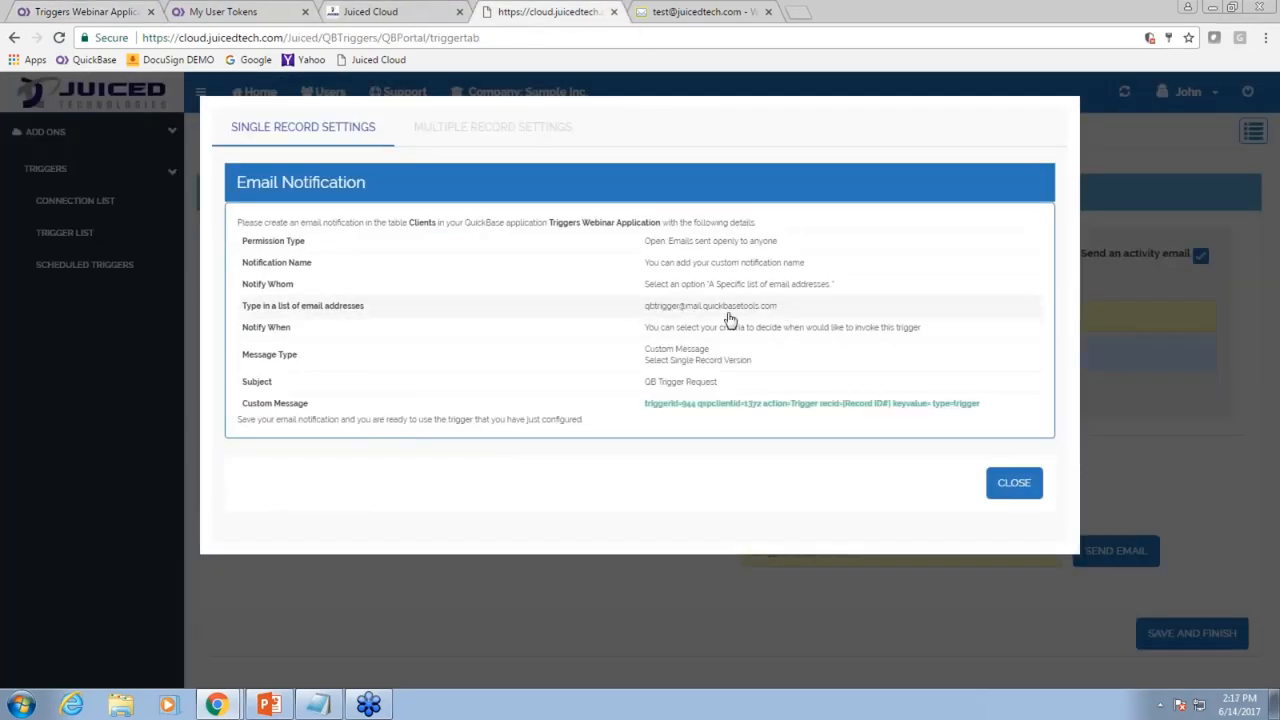
pyautogui.click(650, 310)
pyautogui.hotkey('ctrl', 'c')
pyautogui.click(135, 17)
pyautogui.hotkey('ctrl', 'v')
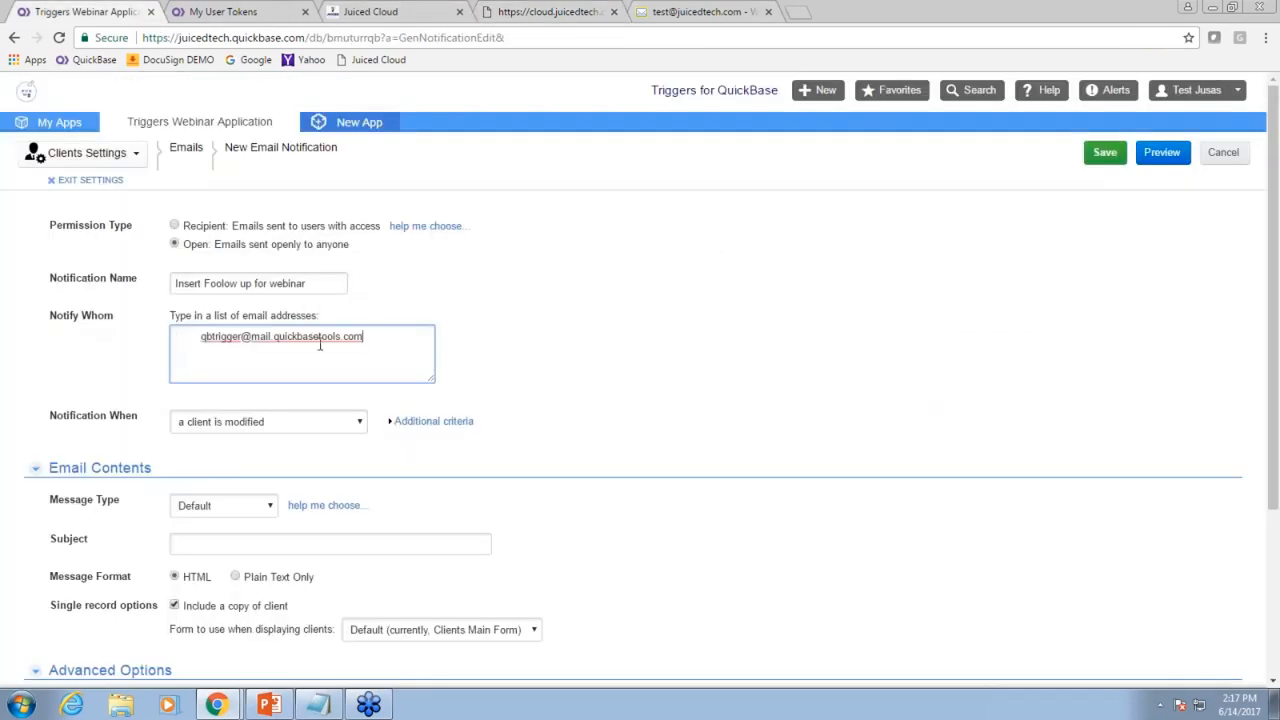
pyautogui.press('Delete')
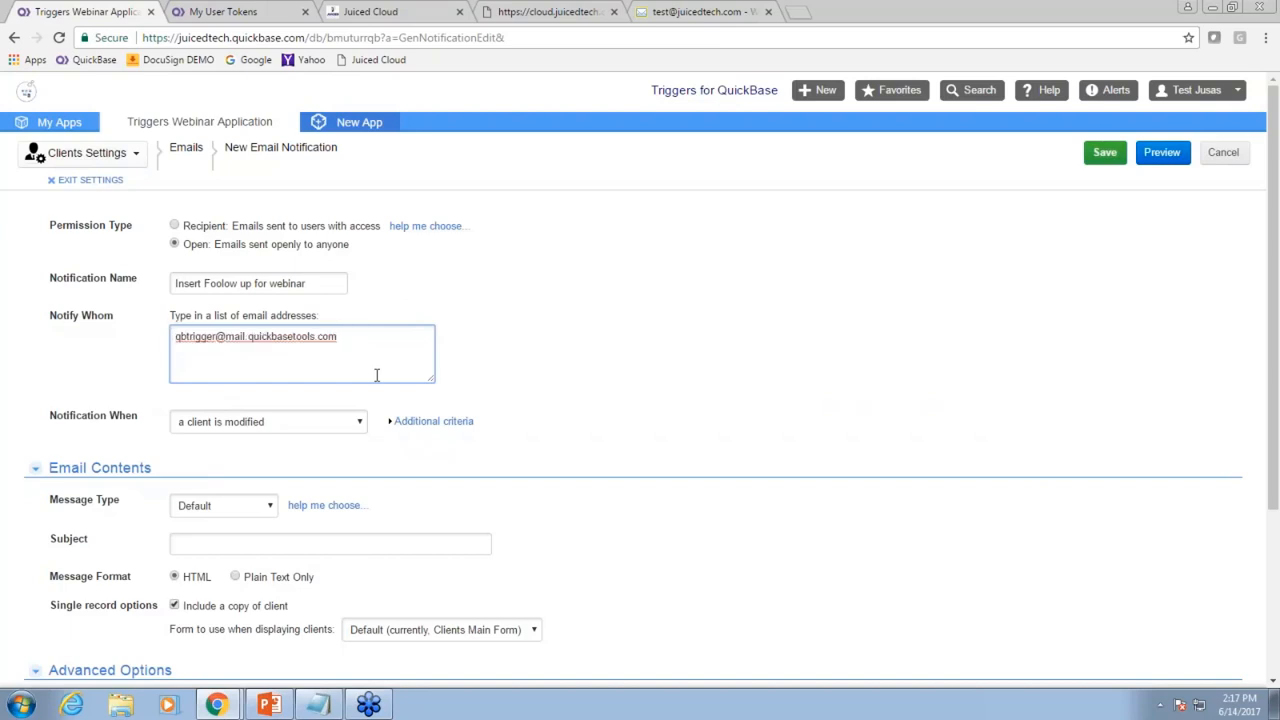
pyautogui.click(359, 422)
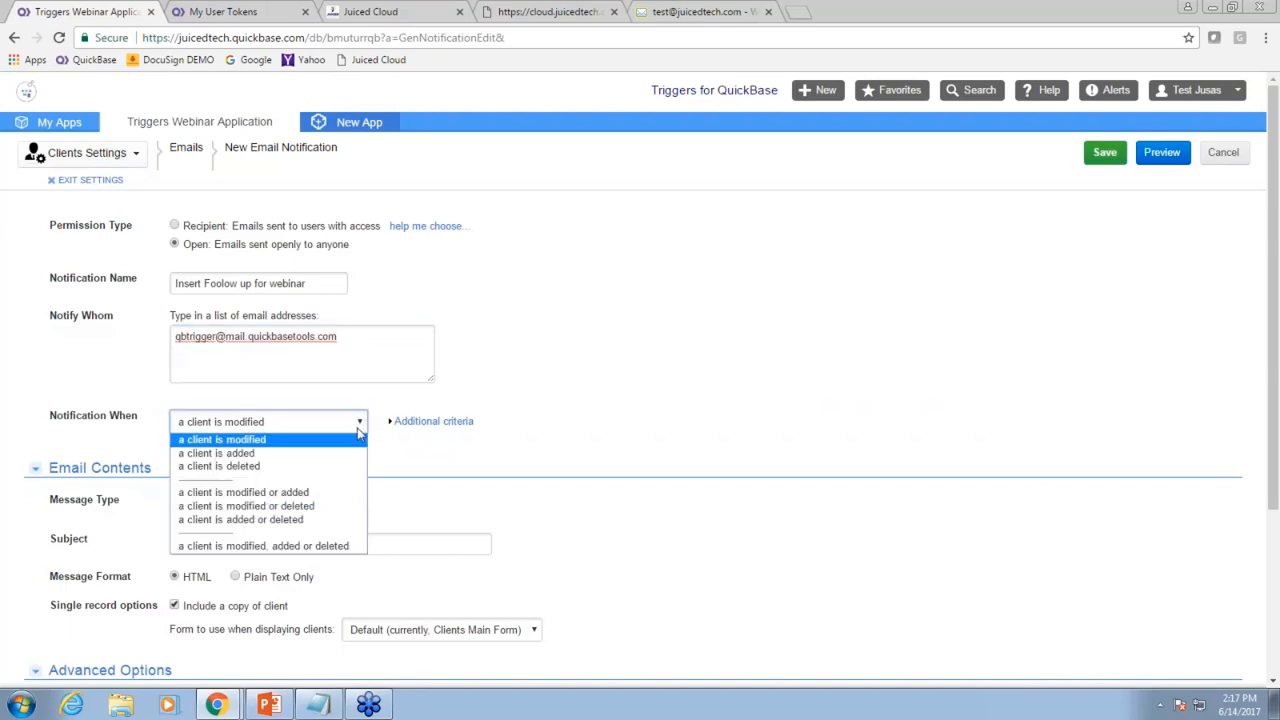
pyautogui.click(317, 454)
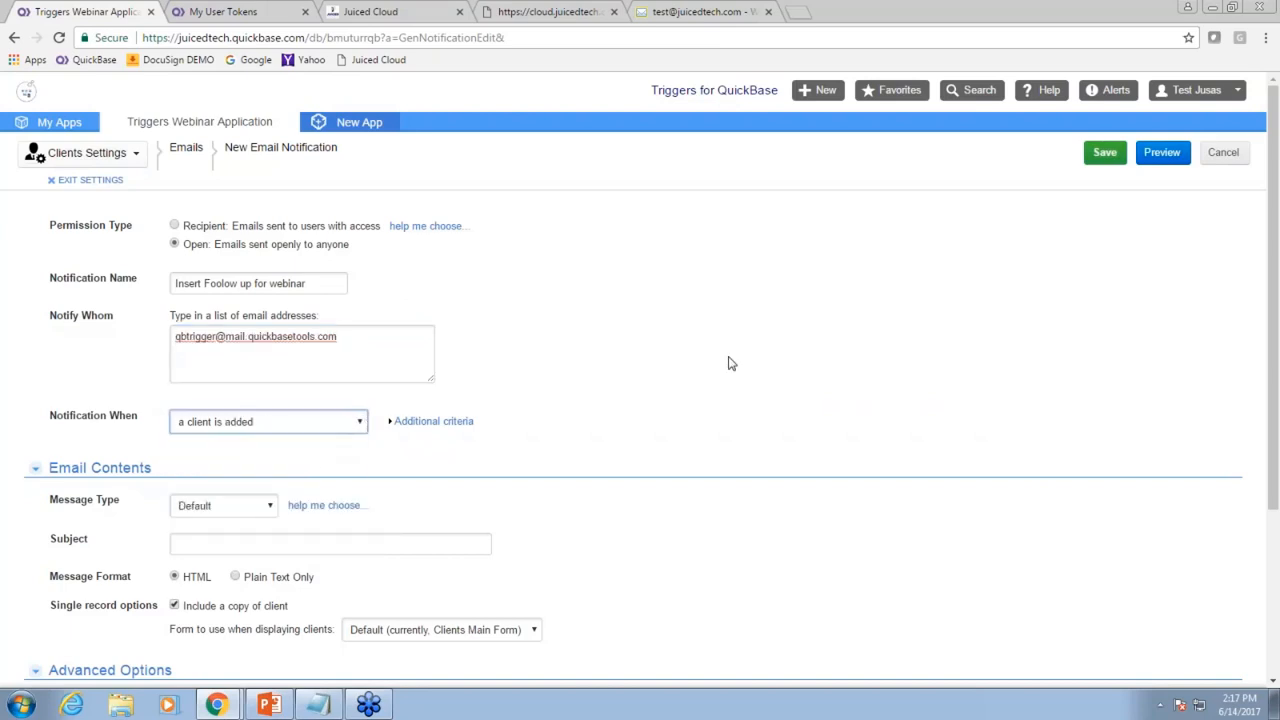
pyautogui.scroll(-3, 741, 393)
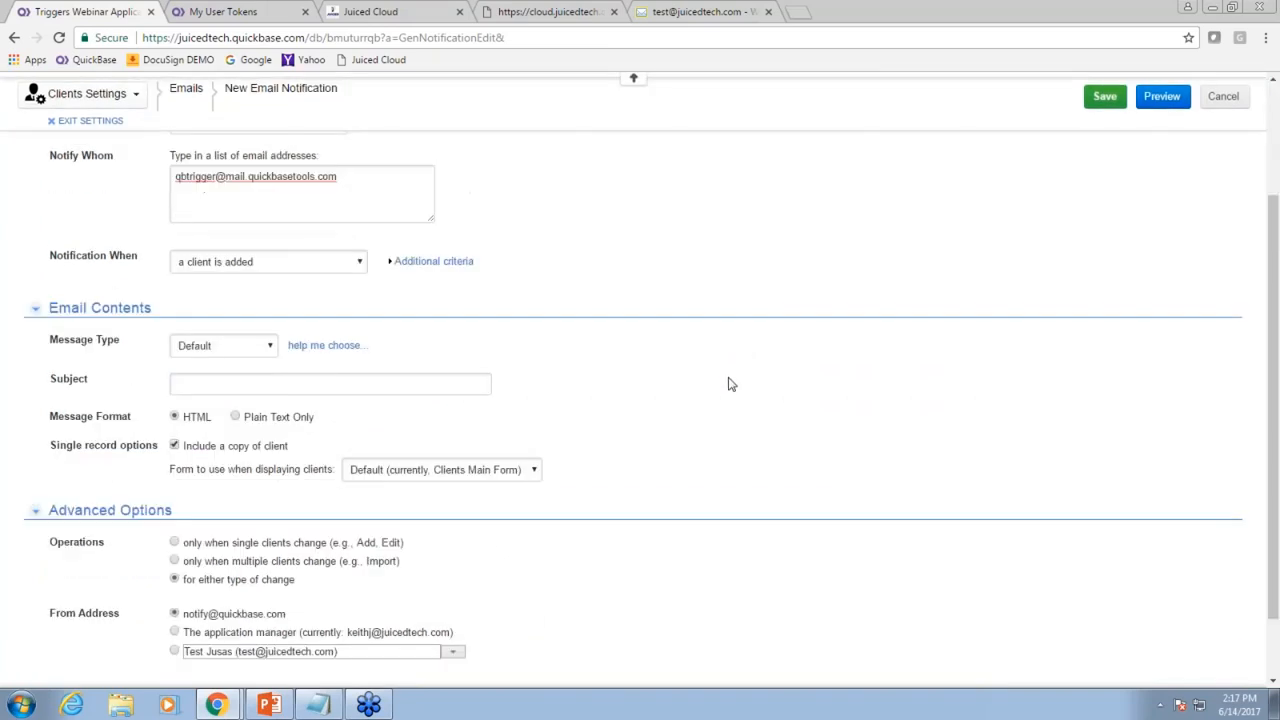
# Step: Switch to a custom message with the subject 'QB Trigger Request'
pyautogui.click(268, 346)
pyautogui.click(258, 376)
pyautogui.click(332, 424)
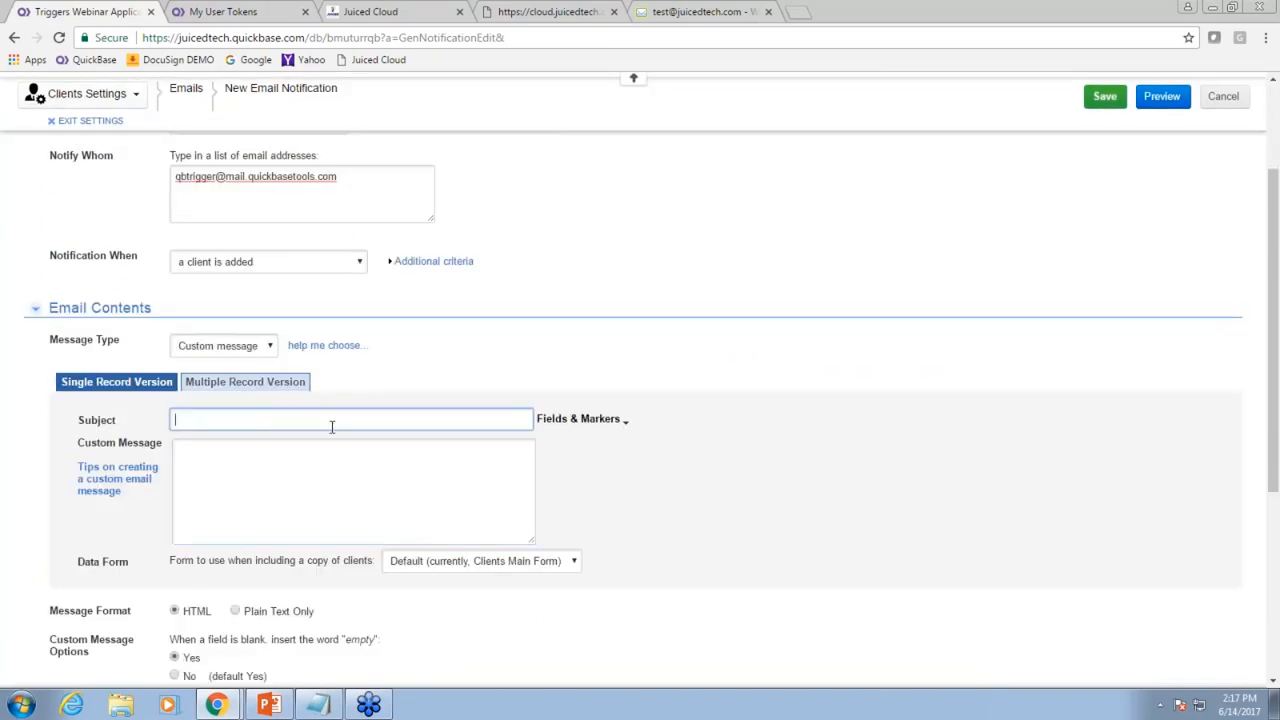
pyautogui.write('QB Trigger Request')
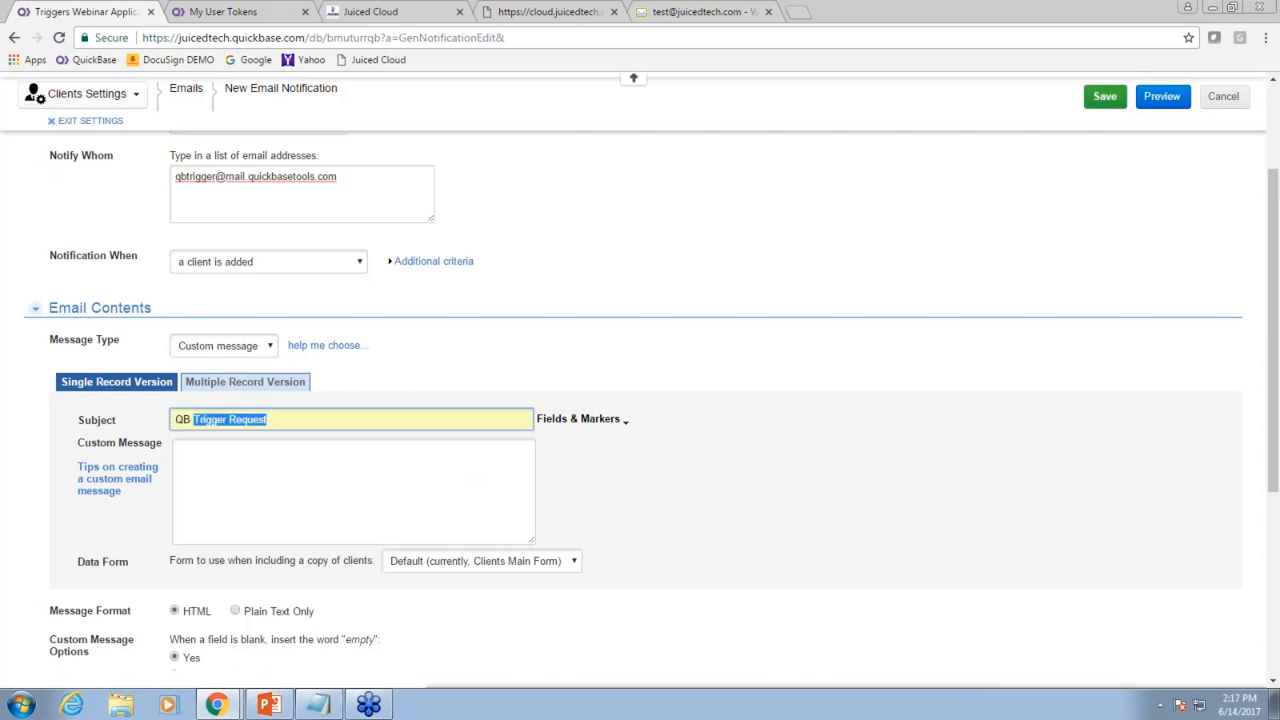
pyautogui.click(380, 442)
pyautogui.click(346, 471)
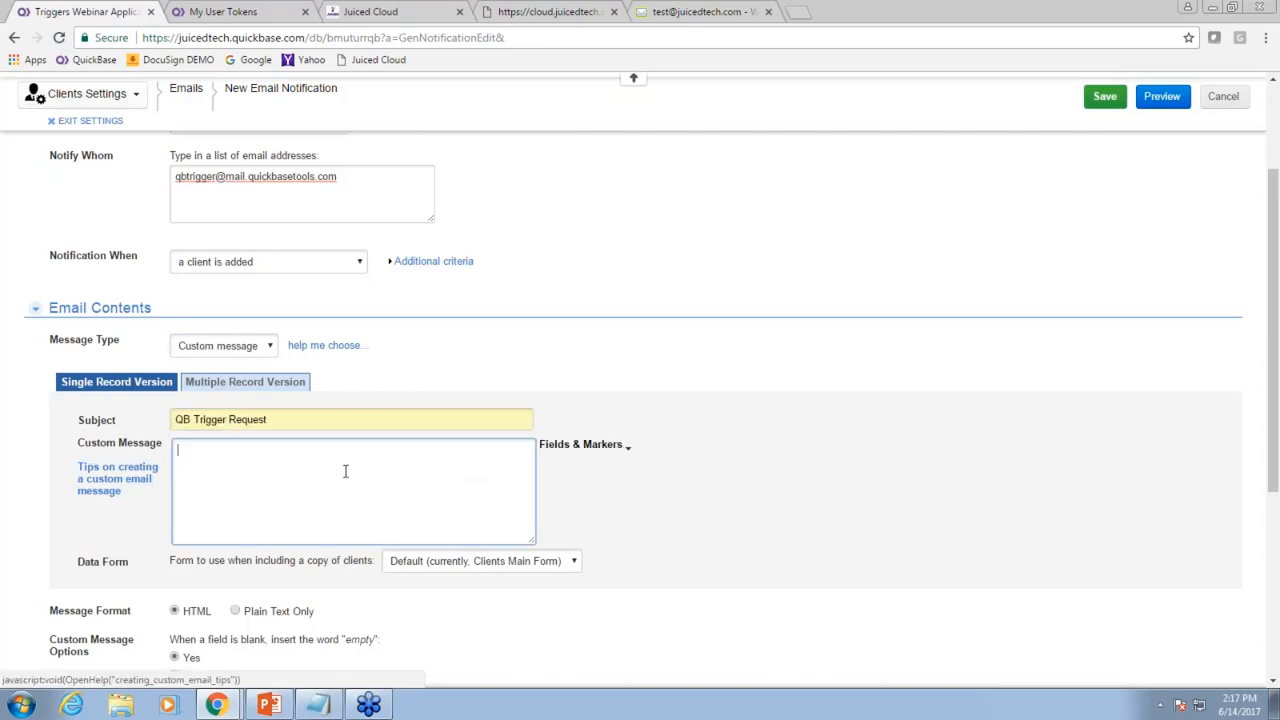
# Step: Paste the parameter line triggerid=944, action=Trigger, recid=[Record ID#] into Custom Message
pyautogui.click(519, 20)
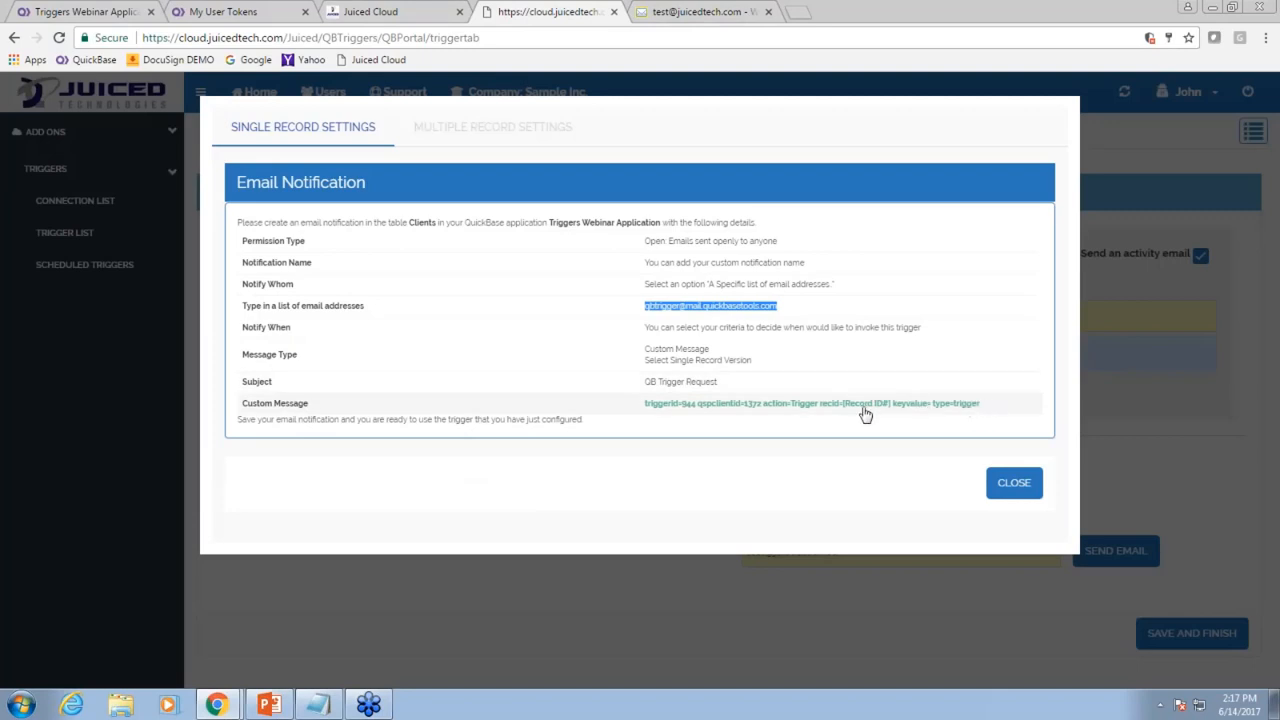
pyautogui.moveTo(866, 415); pyautogui.dragTo(647, 412)
pyautogui.hotkey('ctrl', 'c')
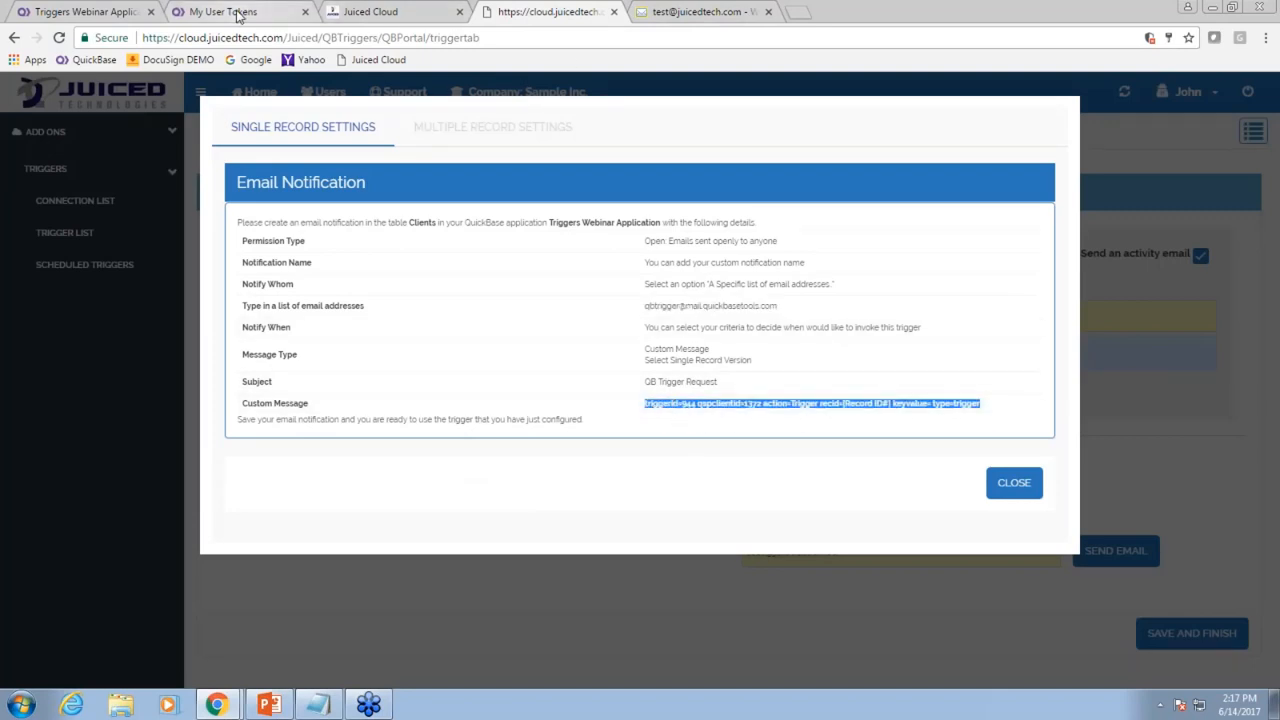
pyautogui.click(115, 12)
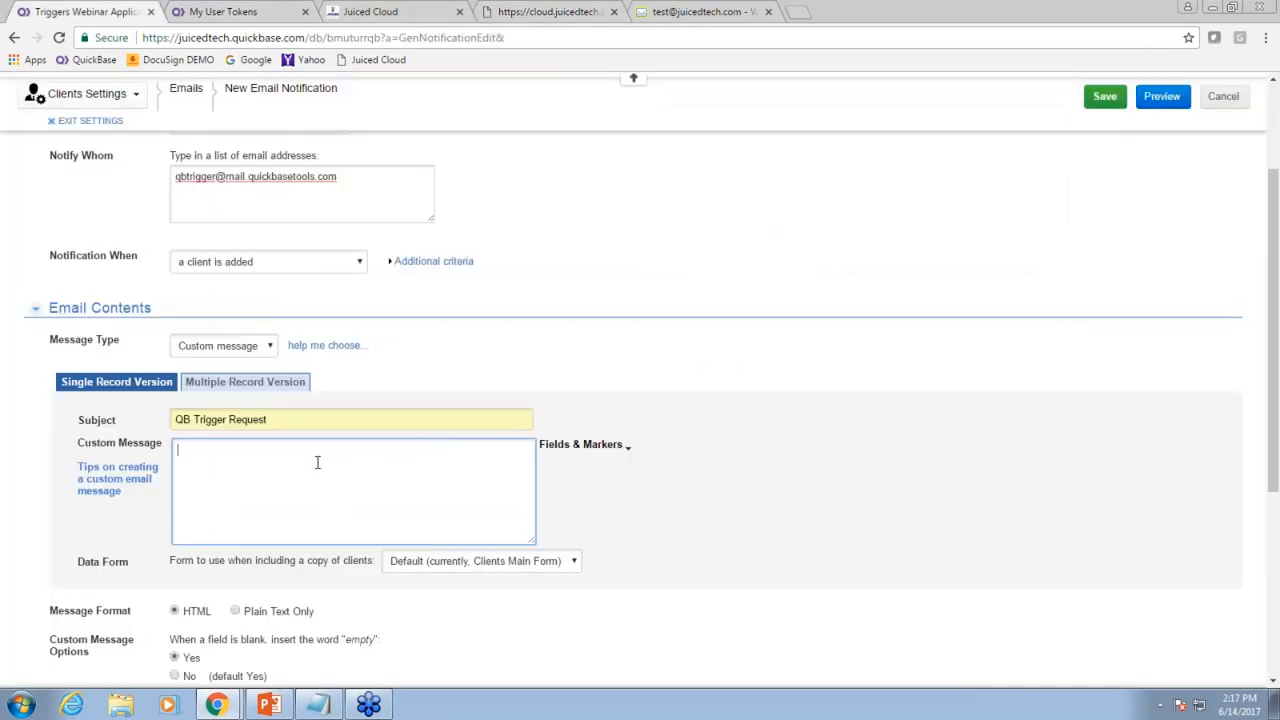
pyautogui.hotkey('ctrl', 'v')
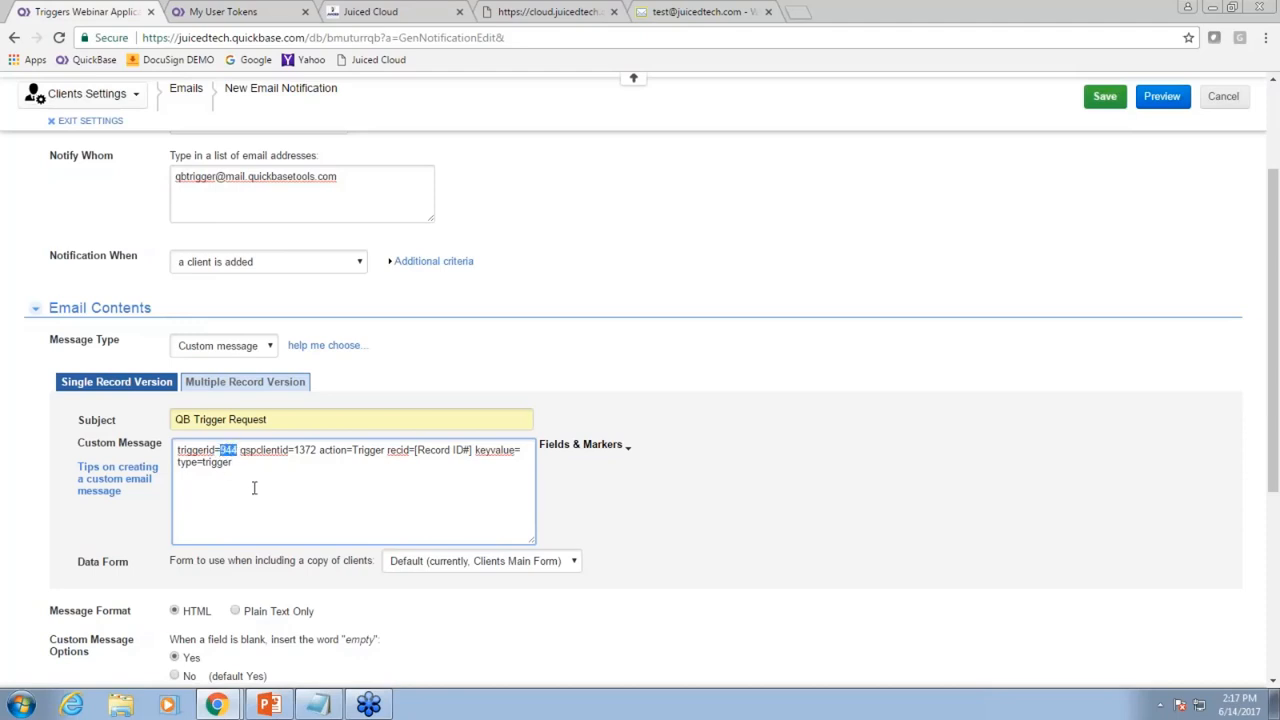
pyautogui.moveTo(295, 449); pyautogui.dragTo(377, 450)
pyautogui.doubleClick(235, 450)
pyautogui.click(230, 384)
pyautogui.click(123, 380)
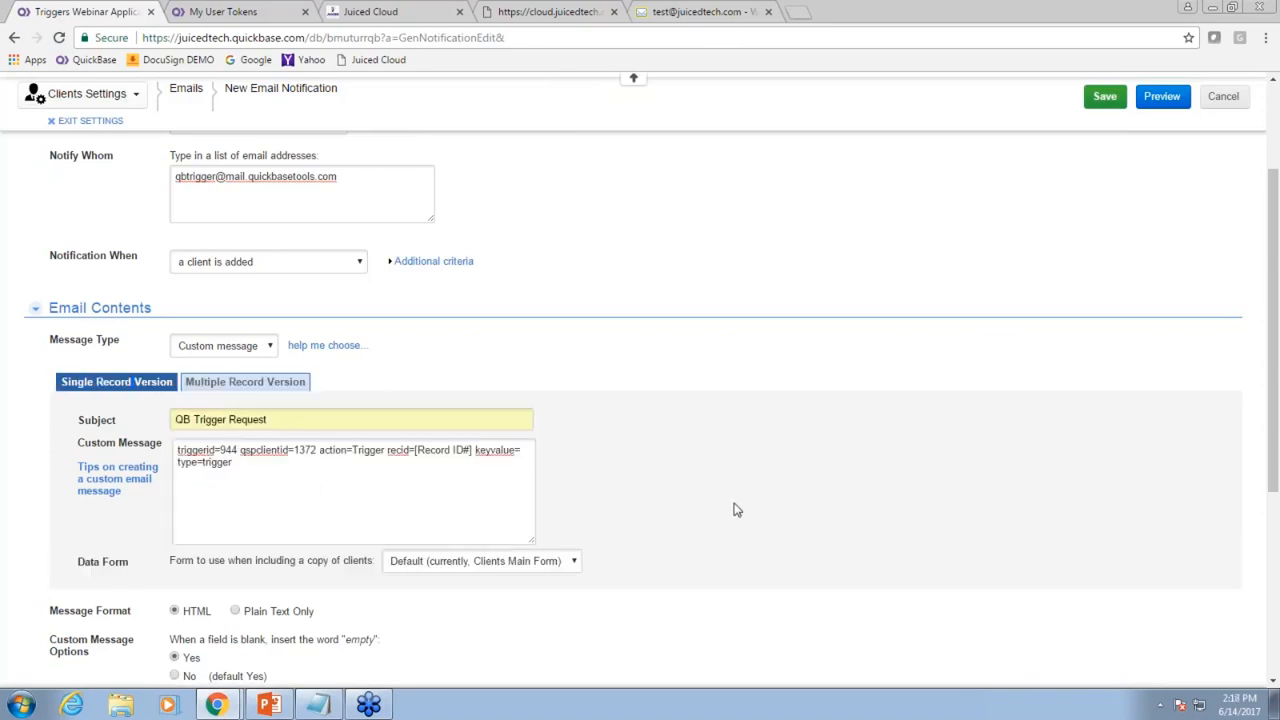
pyautogui.scroll(-1, 734, 505)
pyautogui.scroll(3, 731, 494)
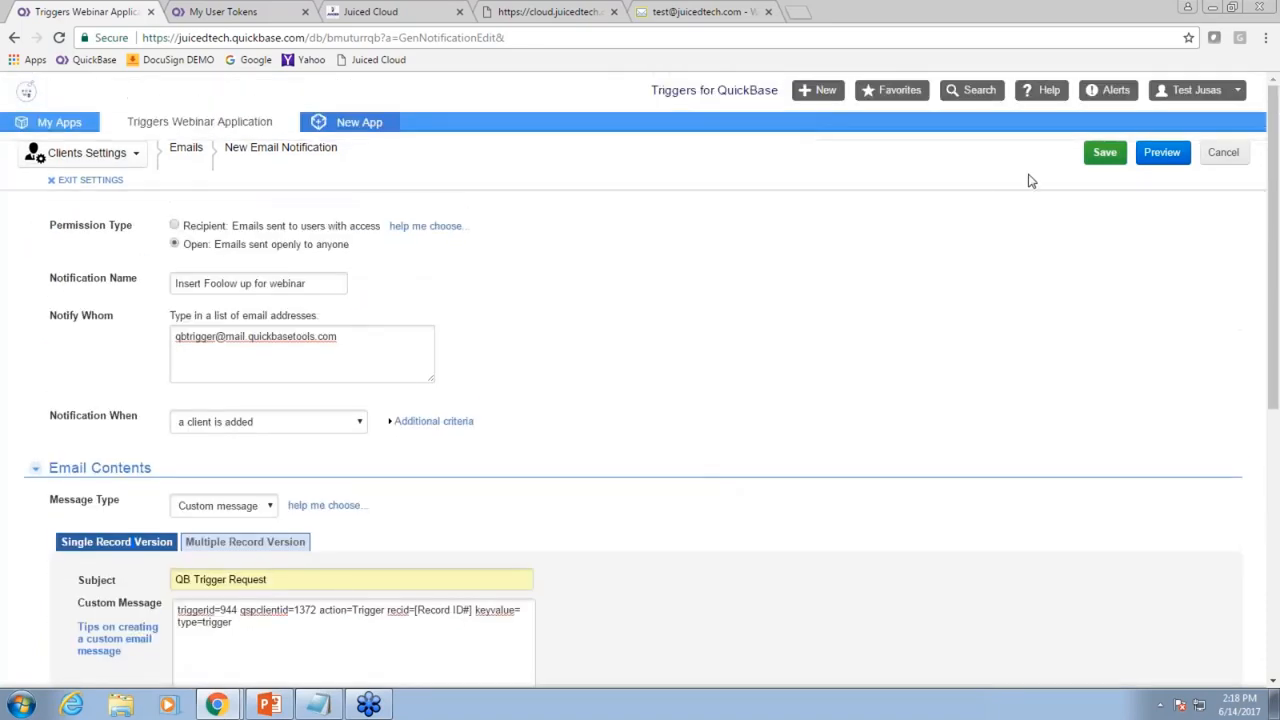
# Step: Save the notification despite the warning, exit settings, and return to Juiced Cloud
pyautogui.click(1110, 152)
pyautogui.click(722, 172)
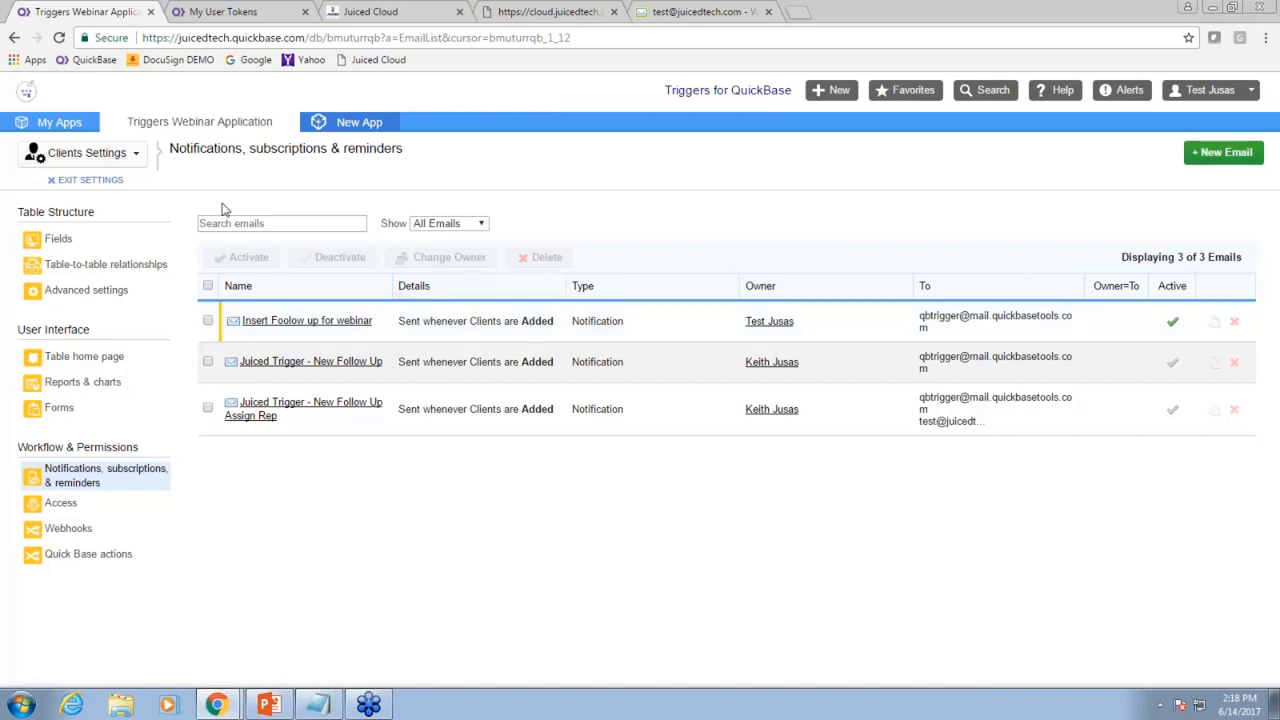
pyautogui.click(107, 183)
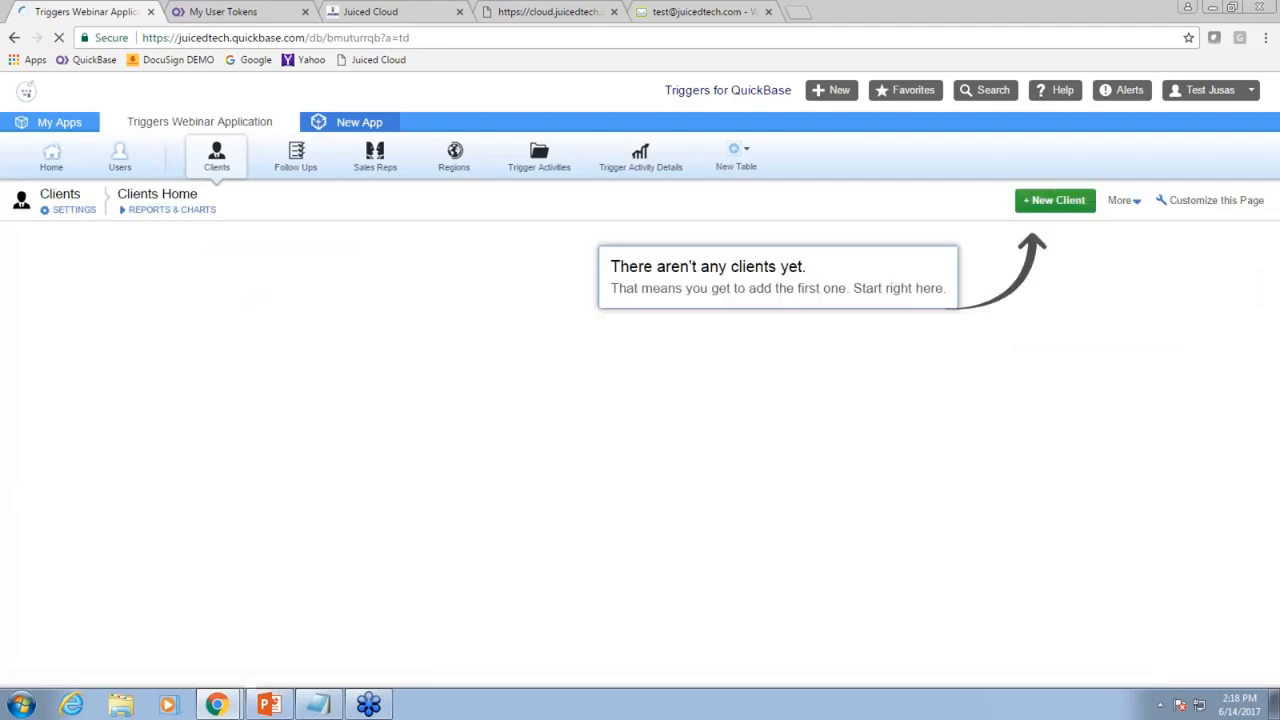
pyautogui.click(585, 12)
# Step: Close the instructions, save and finish trigger 944, and start a new QuickBase client
pyautogui.click(1014, 482)
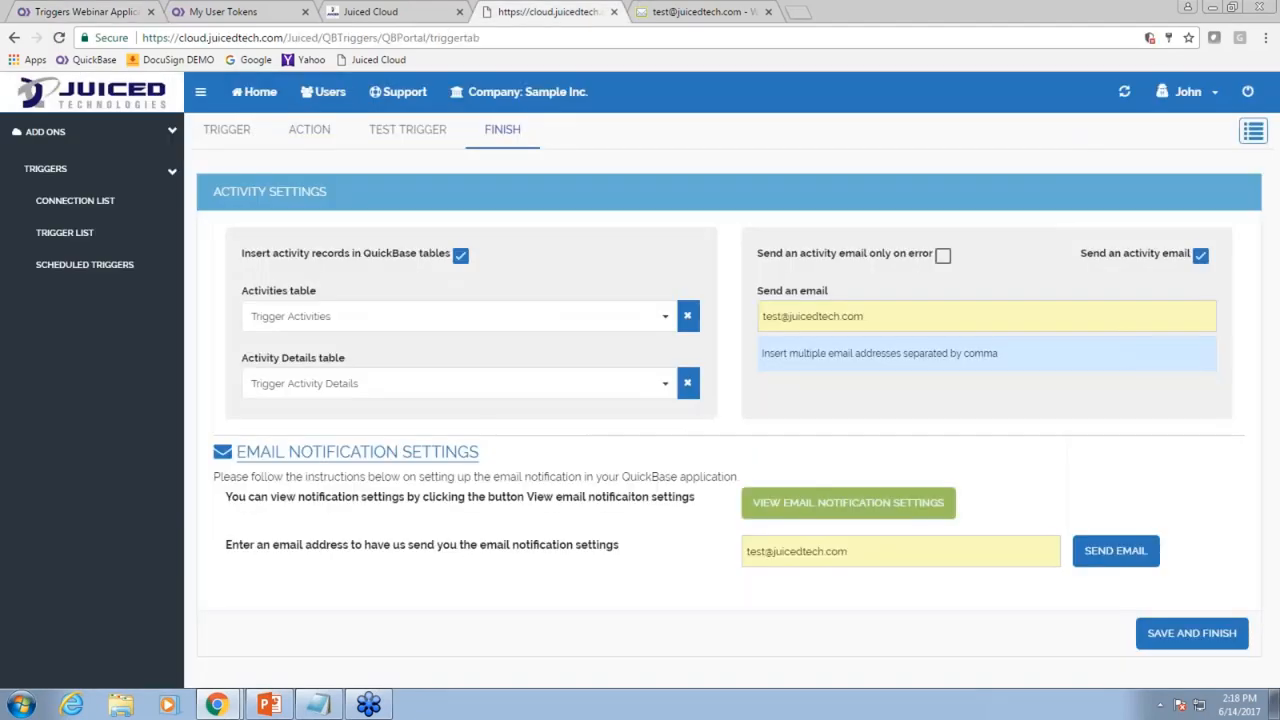
pyautogui.click(1199, 635)
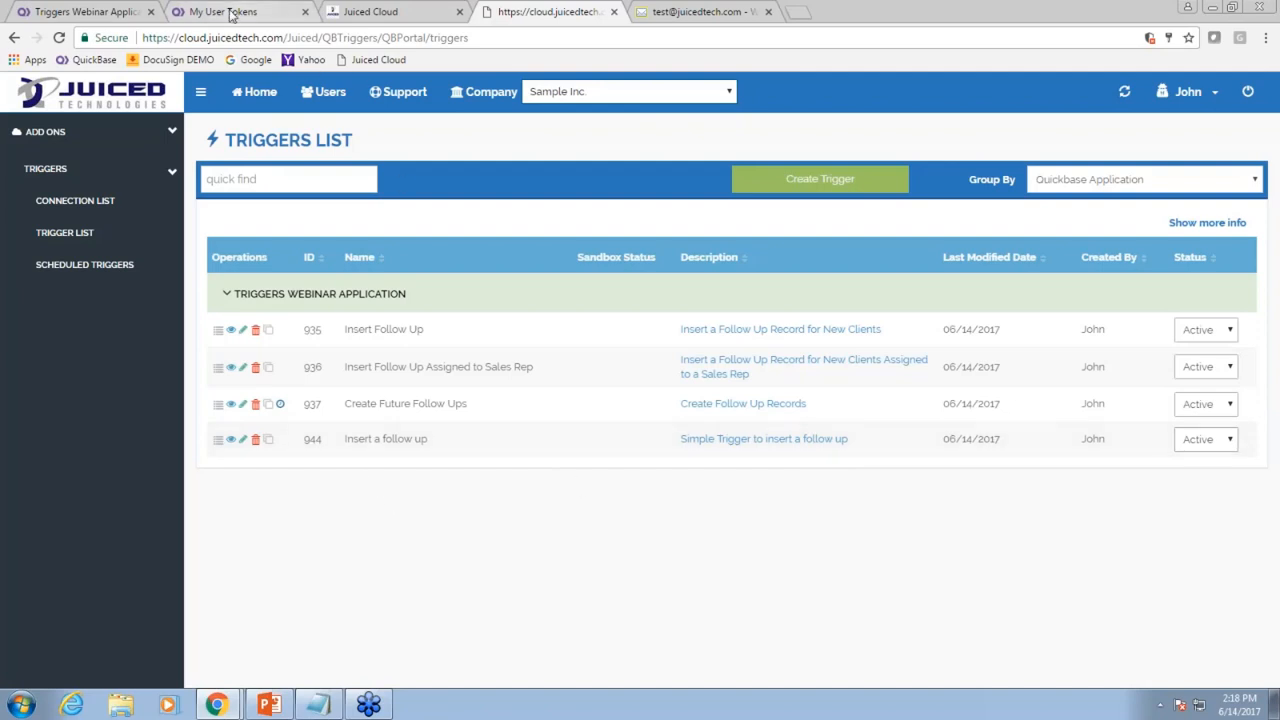
pyautogui.click(112, 12)
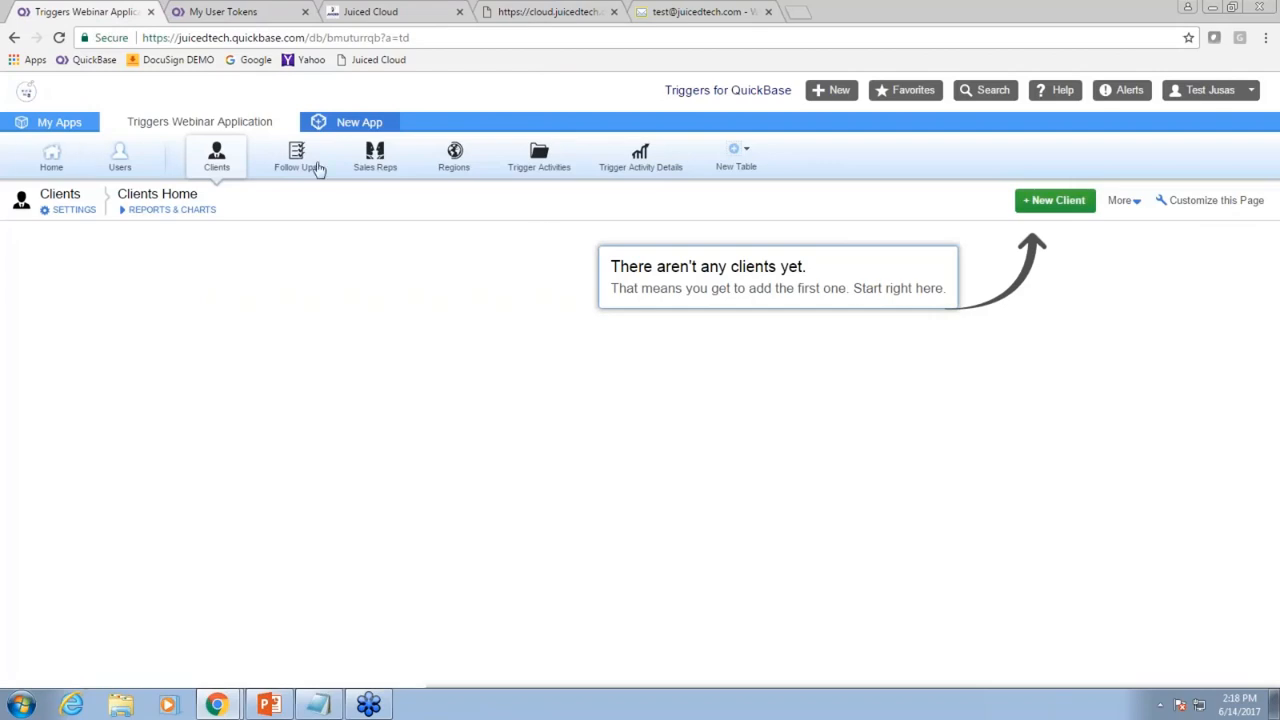
pyautogui.click(1055, 201)
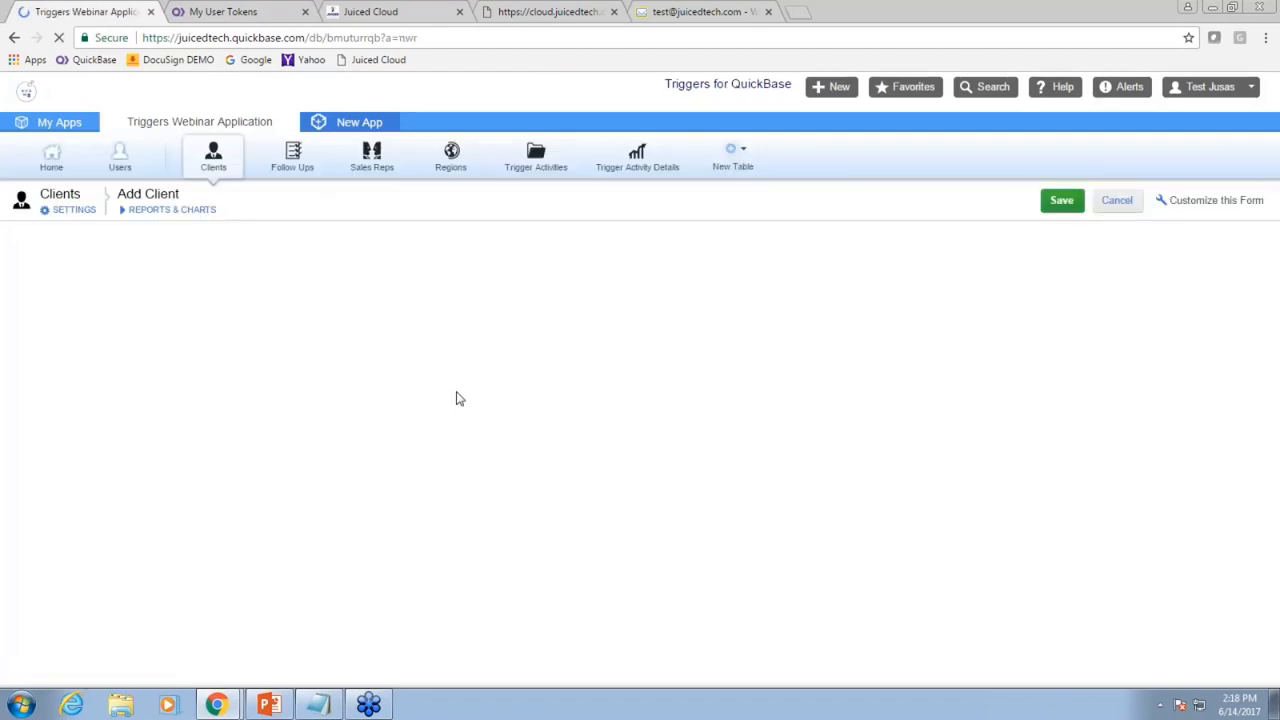
# Step: Create client 'Test for webinar' with State/Region Idaho and save it as Client #145
pyautogui.write('Test t')
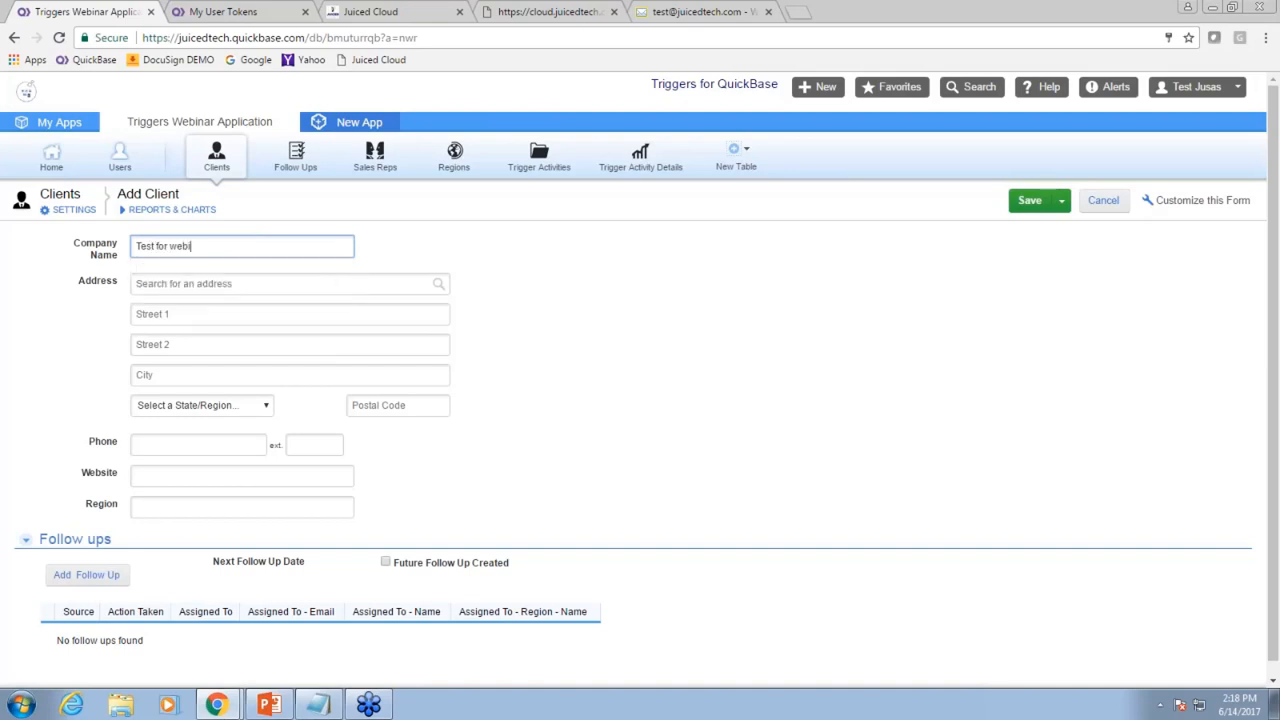
pyautogui.click(268, 407)
pyautogui.click(229, 583)
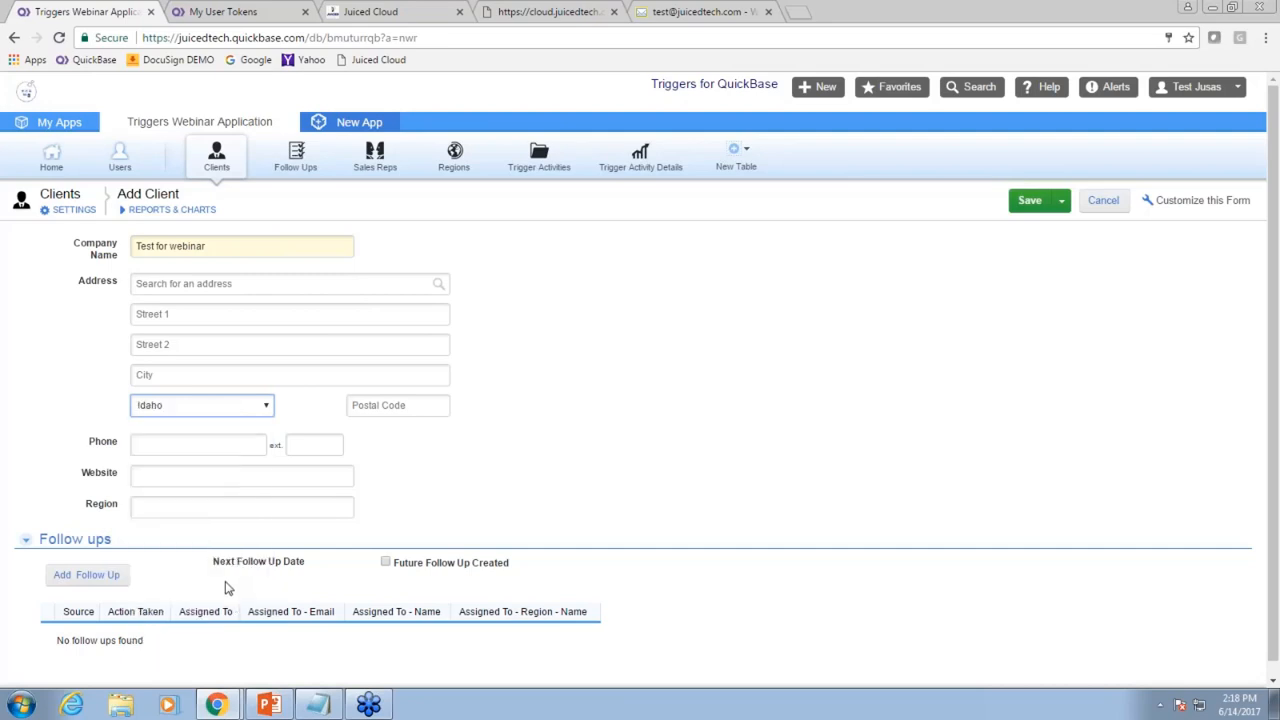
pyautogui.click(1031, 202)
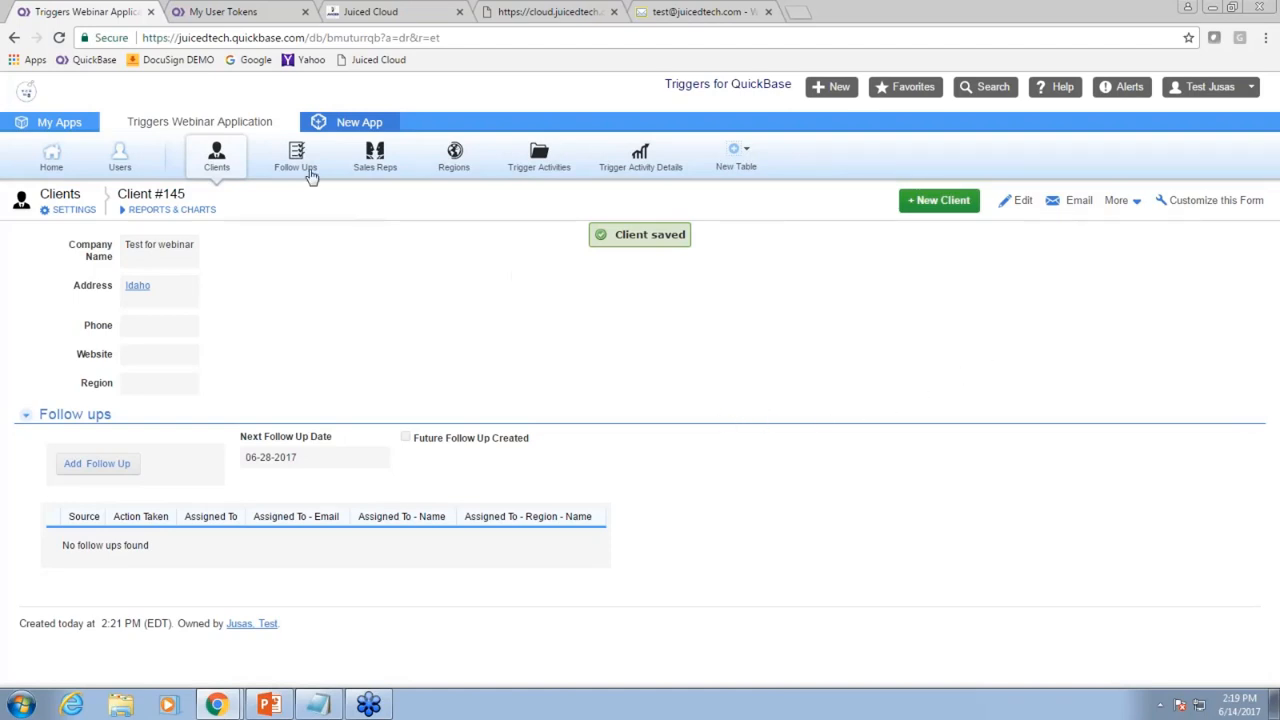
# Step: Check Client #145's 'Trigger created' follow-up, then return to the Juiced Cloud triggers list
pyautogui.click(59, 37)
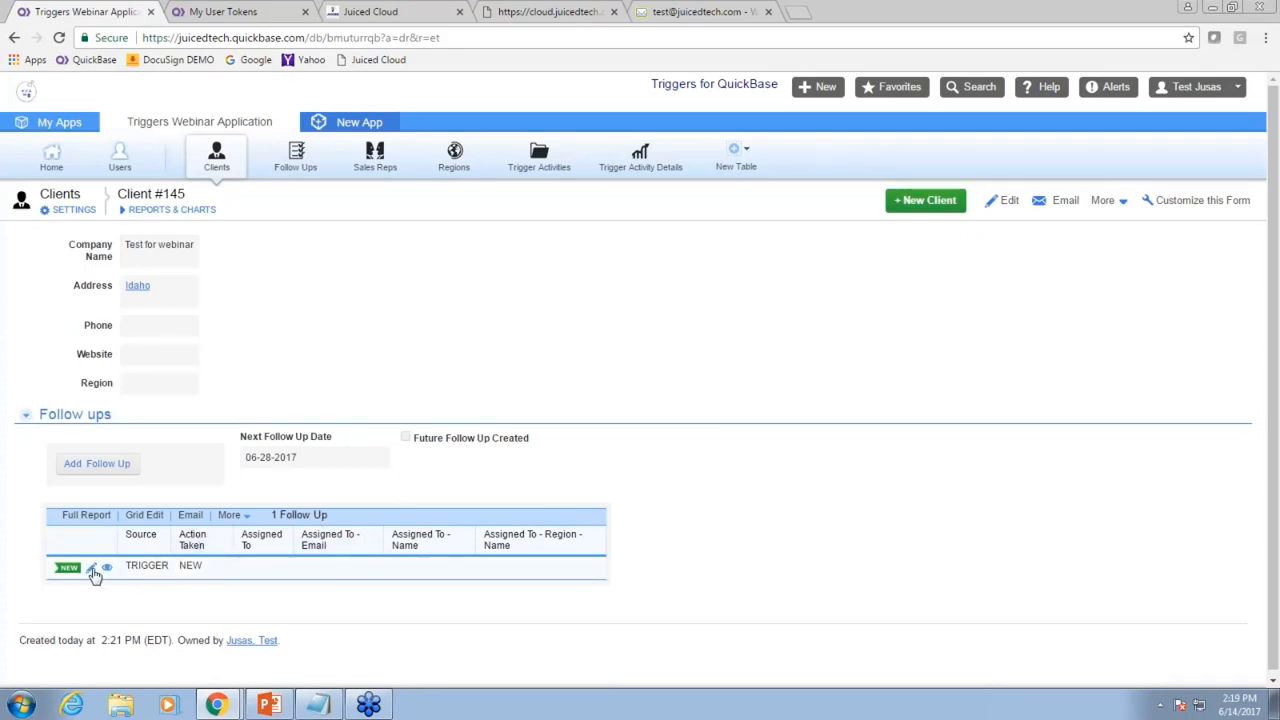
pyautogui.click(296, 160)
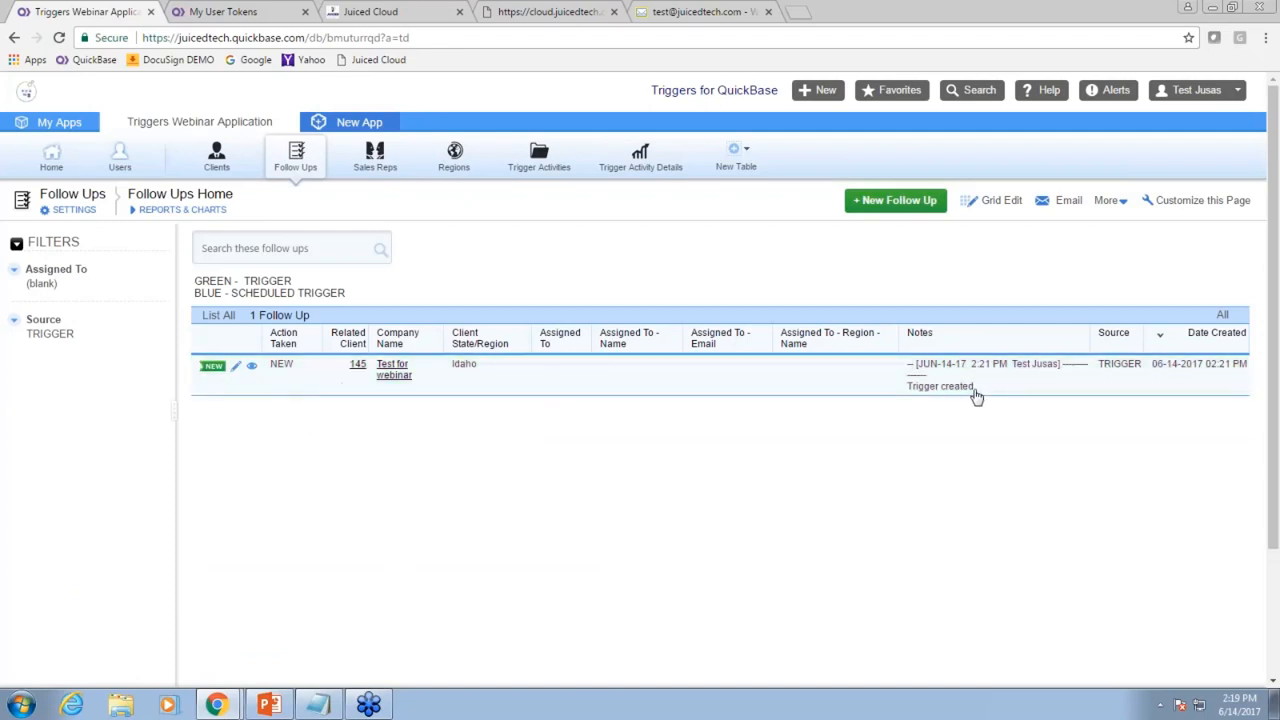
pyautogui.moveTo(976, 397); pyautogui.dragTo(914, 401)
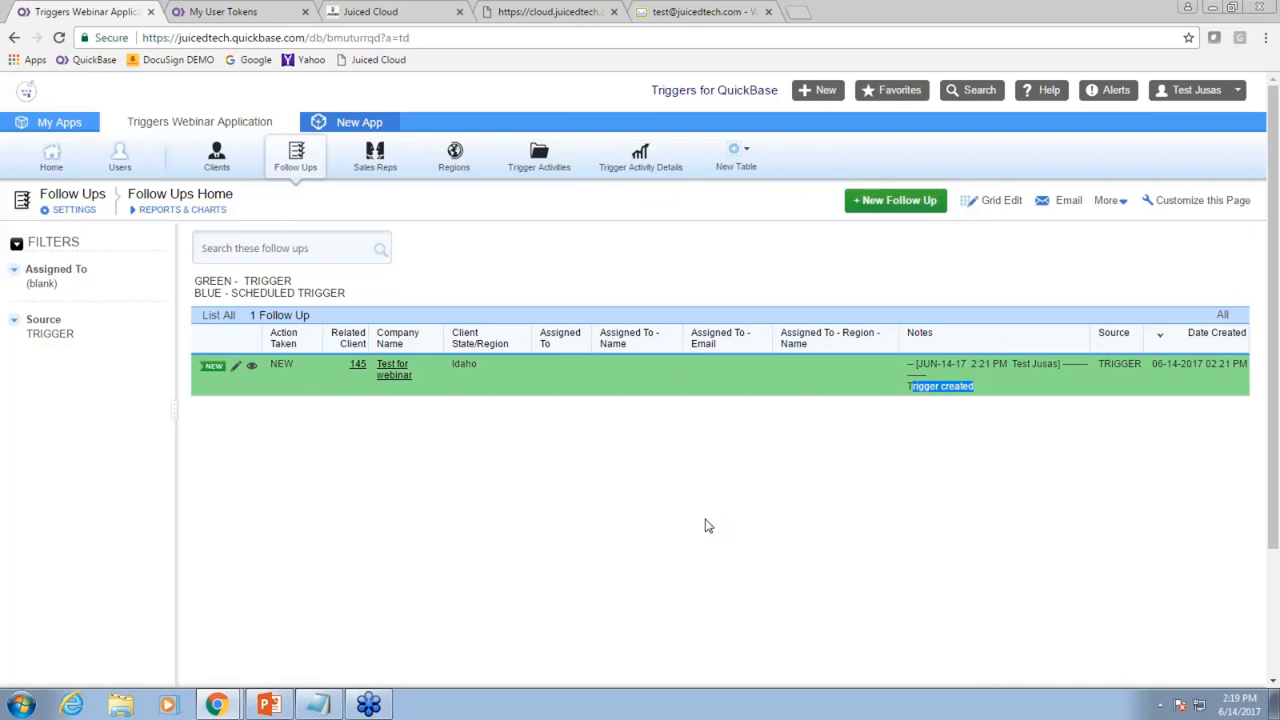
pyautogui.click(53, 161)
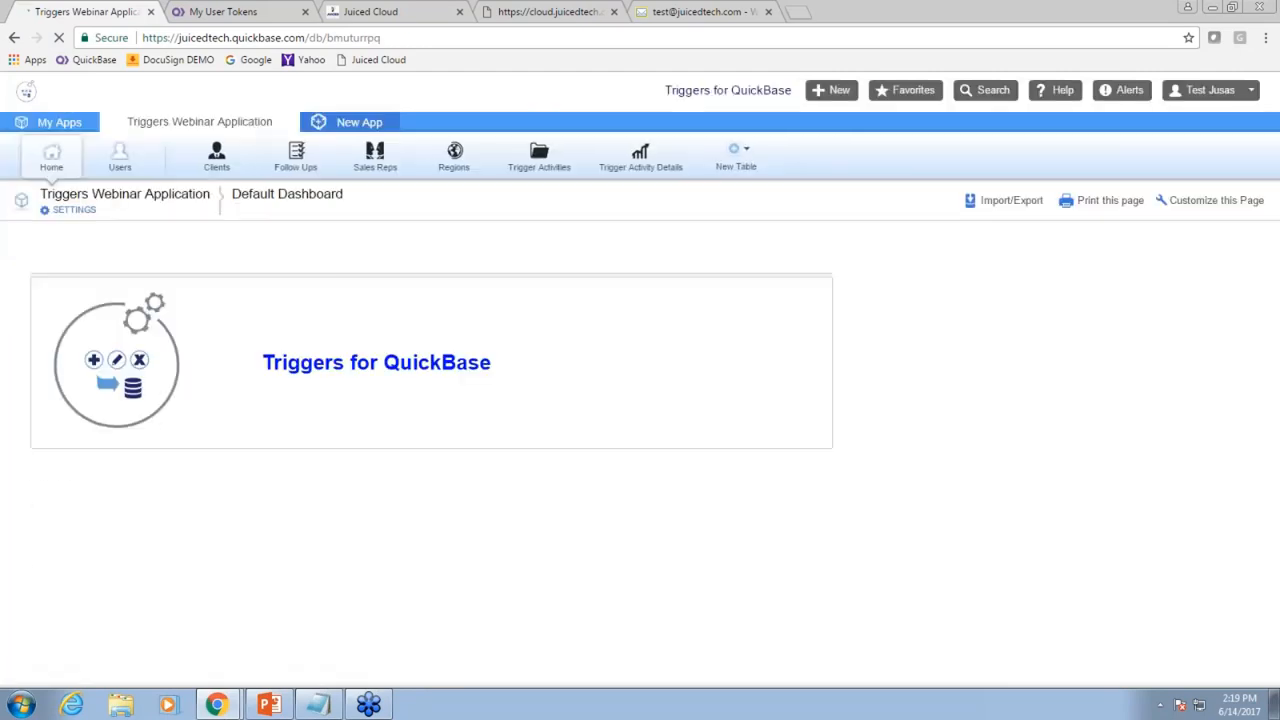
pyautogui.click(548, 12)
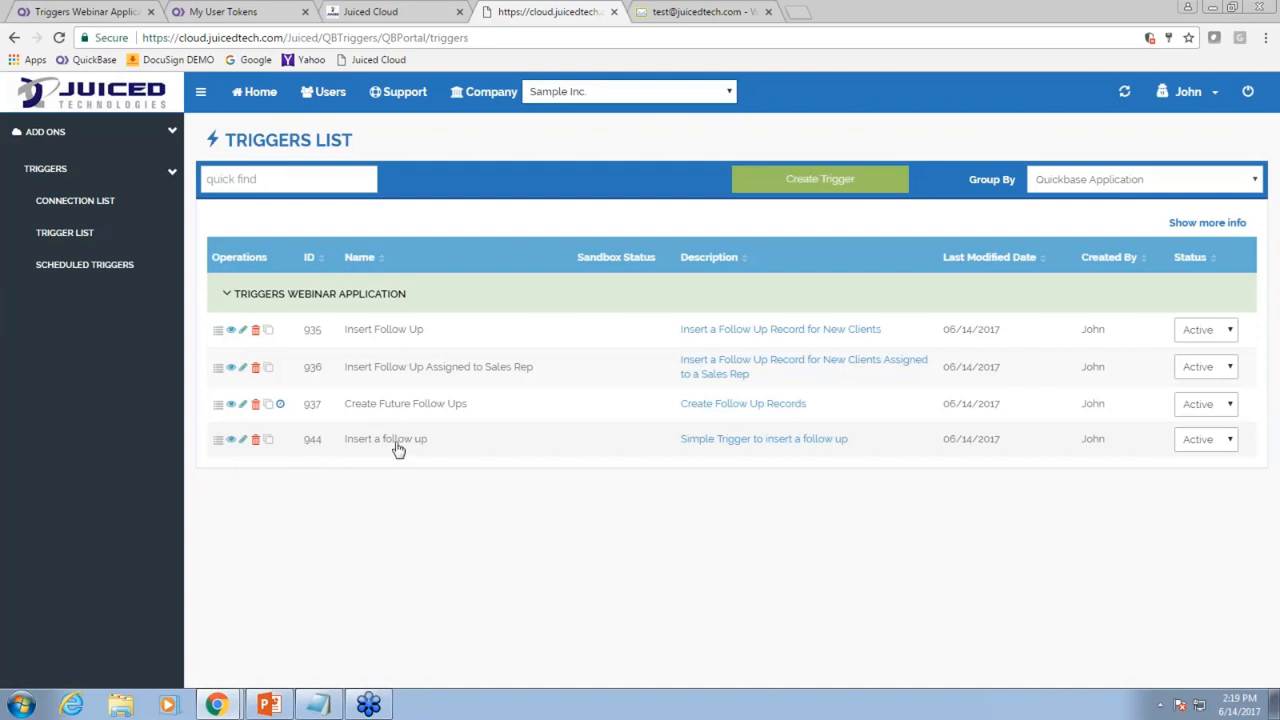
# Step: Make a normal 'Copy trigger' duplicate of trigger 944, creating inactive trigger 945
pyautogui.click(268, 441)
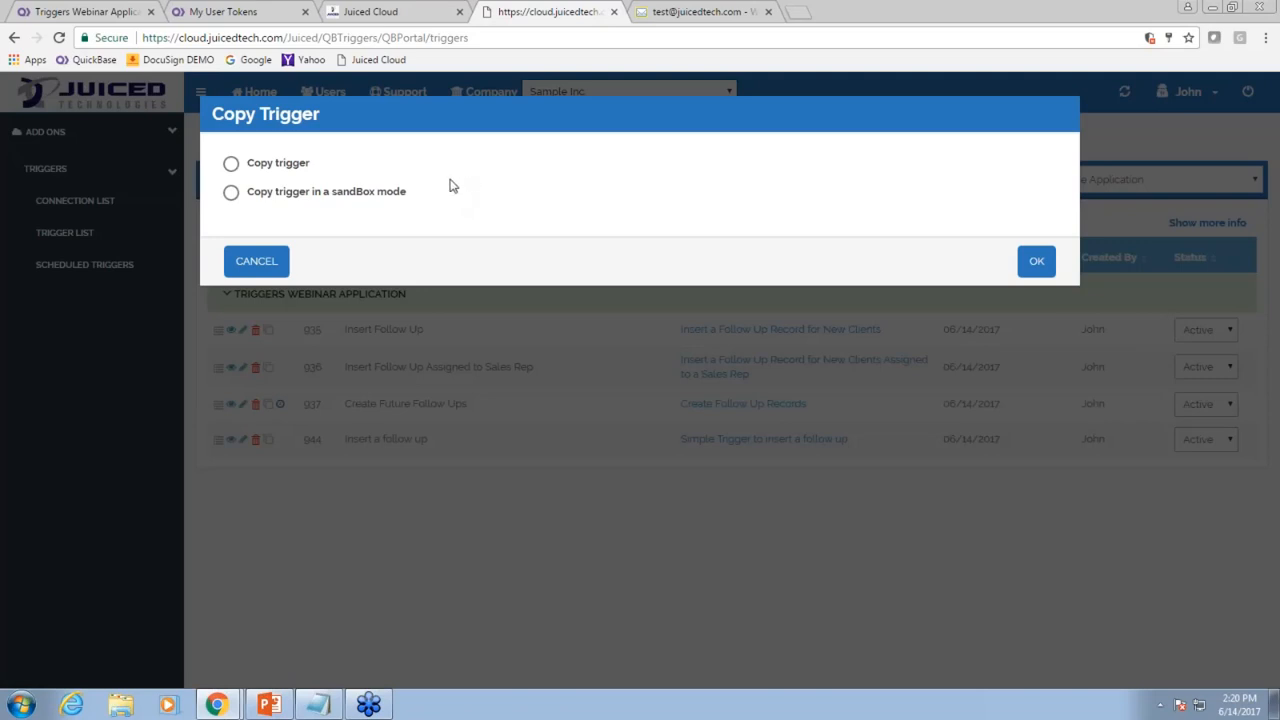
pyautogui.click(231, 166)
pyautogui.click(1037, 266)
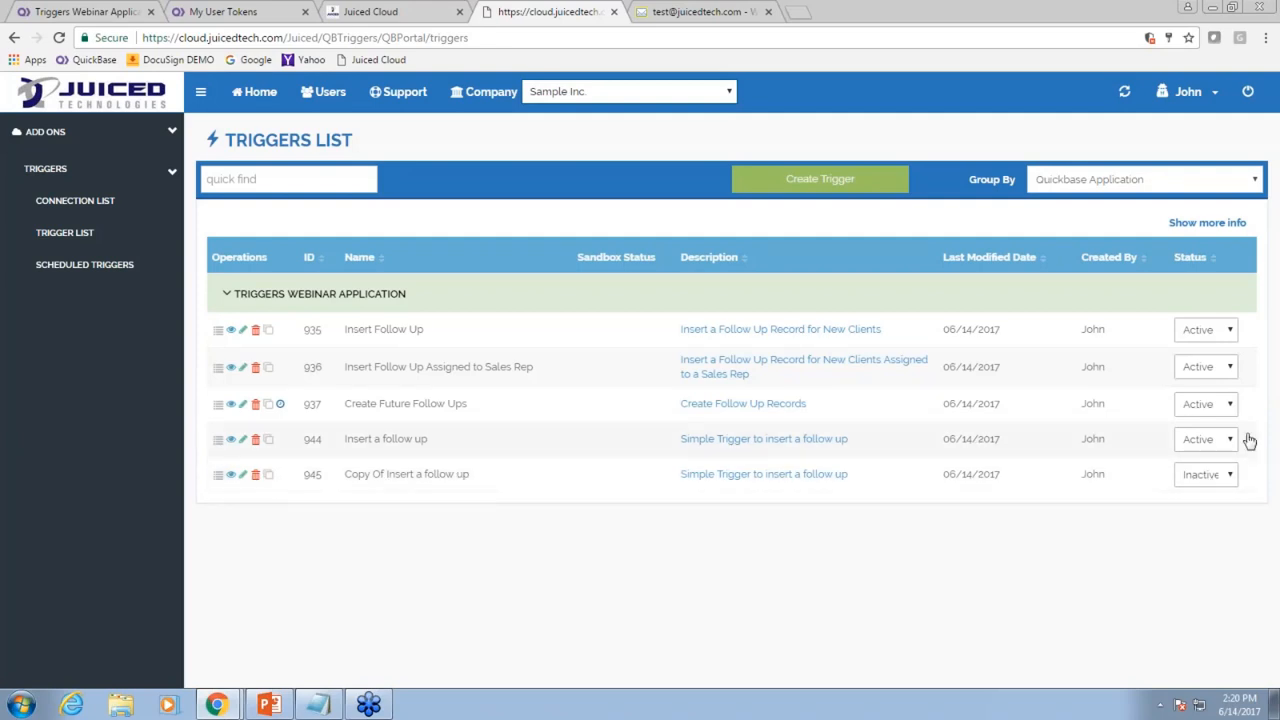
# Step: Drop 'Copy Of' from trigger 945's name and add ' with Sales Rep' to name and description
pyautogui.click(243, 476)
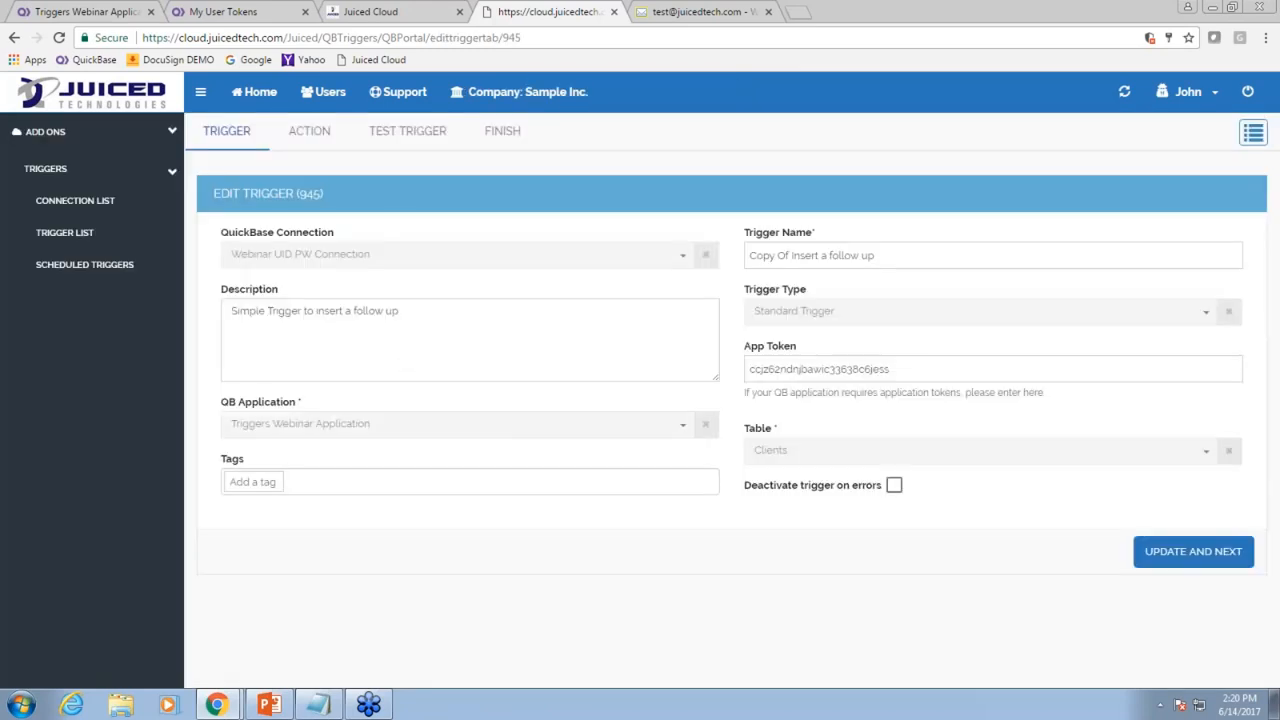
pyautogui.moveTo(788, 255); pyautogui.dragTo(729, 271)
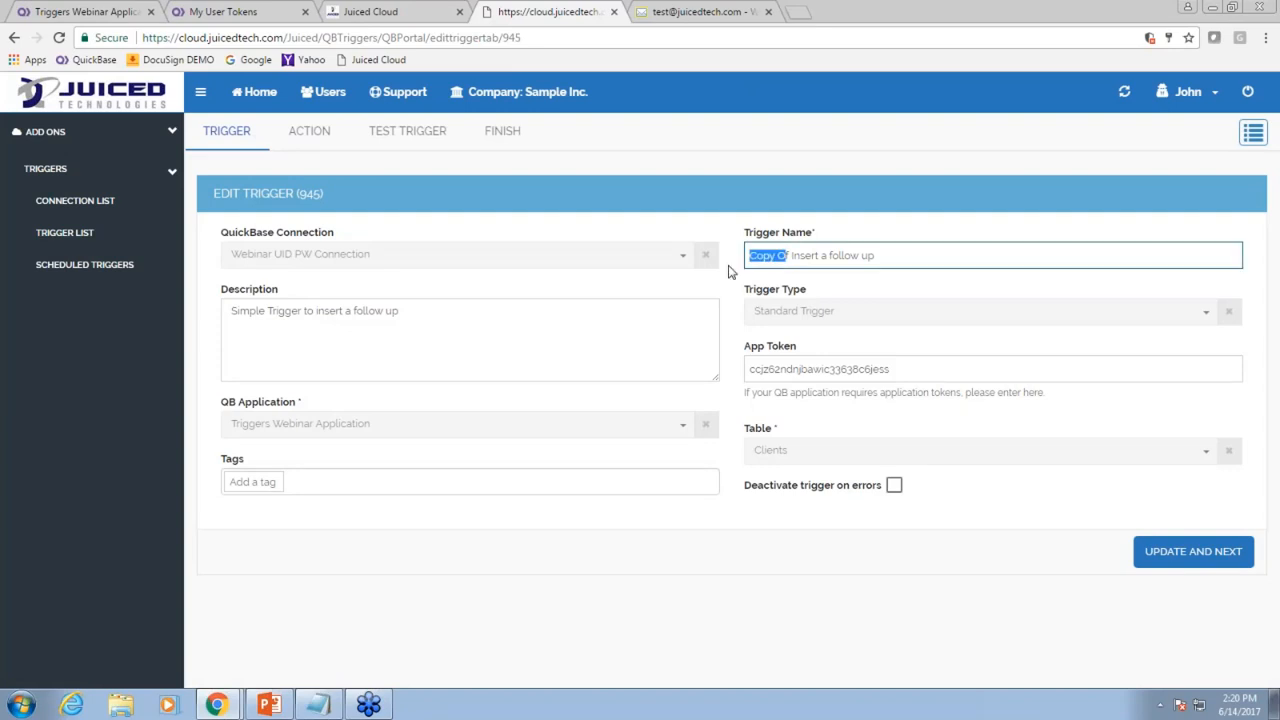
pyautogui.press('BackSpace')
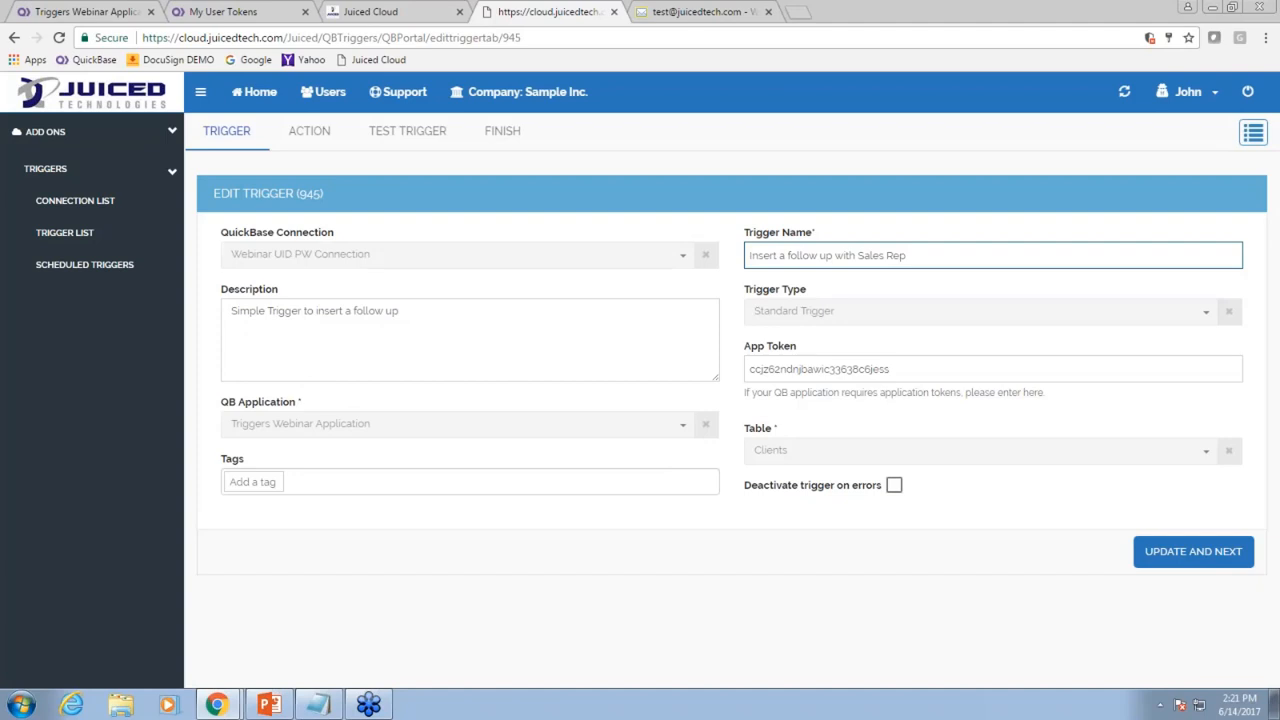
pyautogui.click(427, 312)
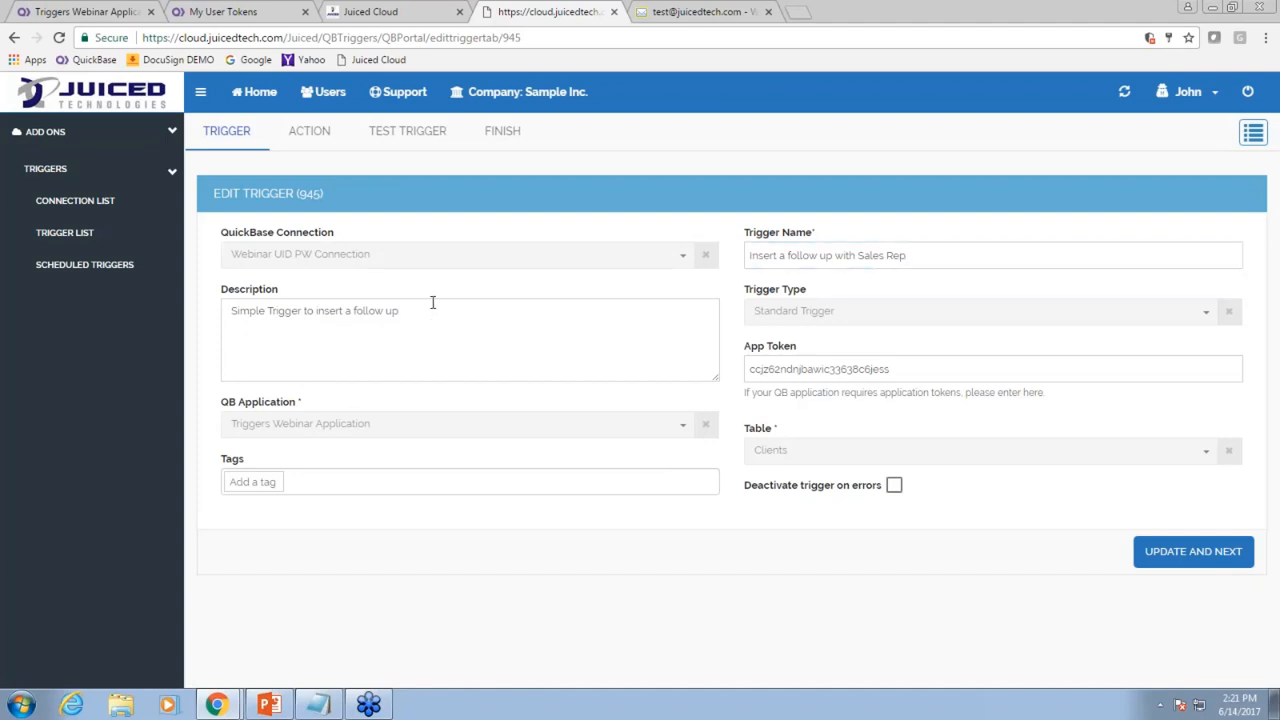
pyautogui.write('ith Sales Rep')
# Step: Add a second action, 'Search record(s) from QuickBase table', named Find Sales Rep
pyautogui.click(1174, 554)
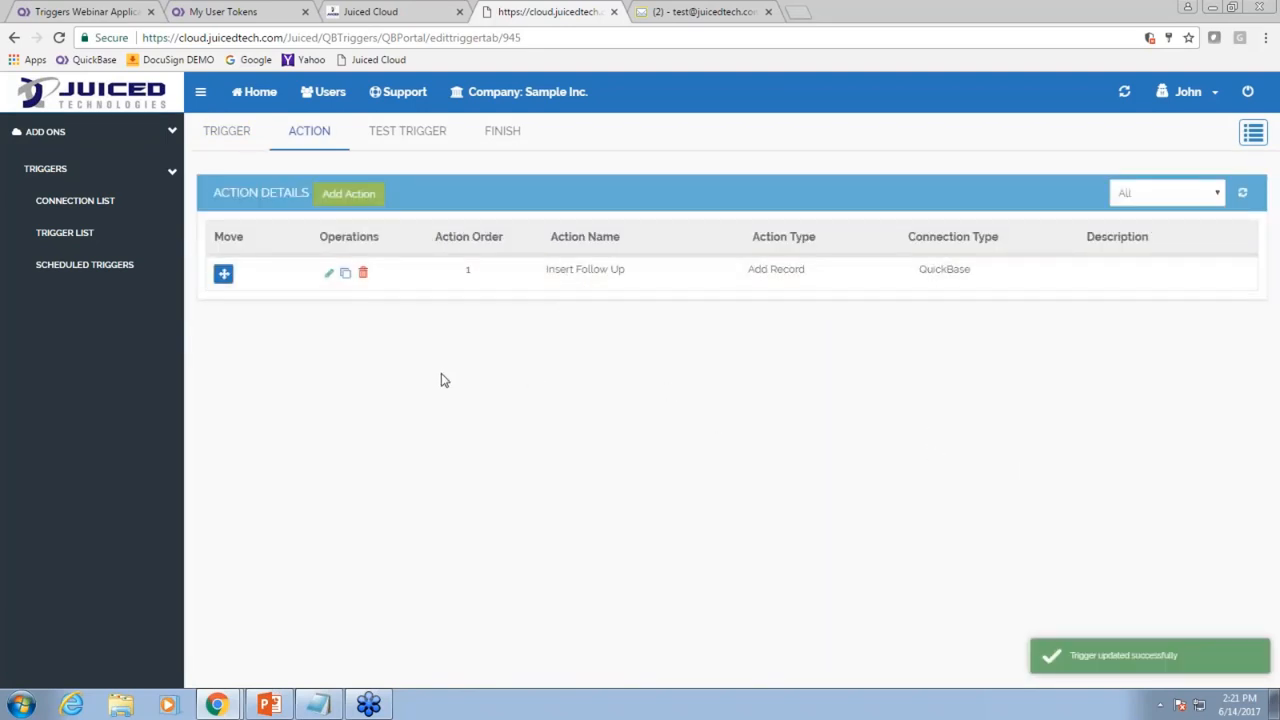
pyautogui.click(365, 200)
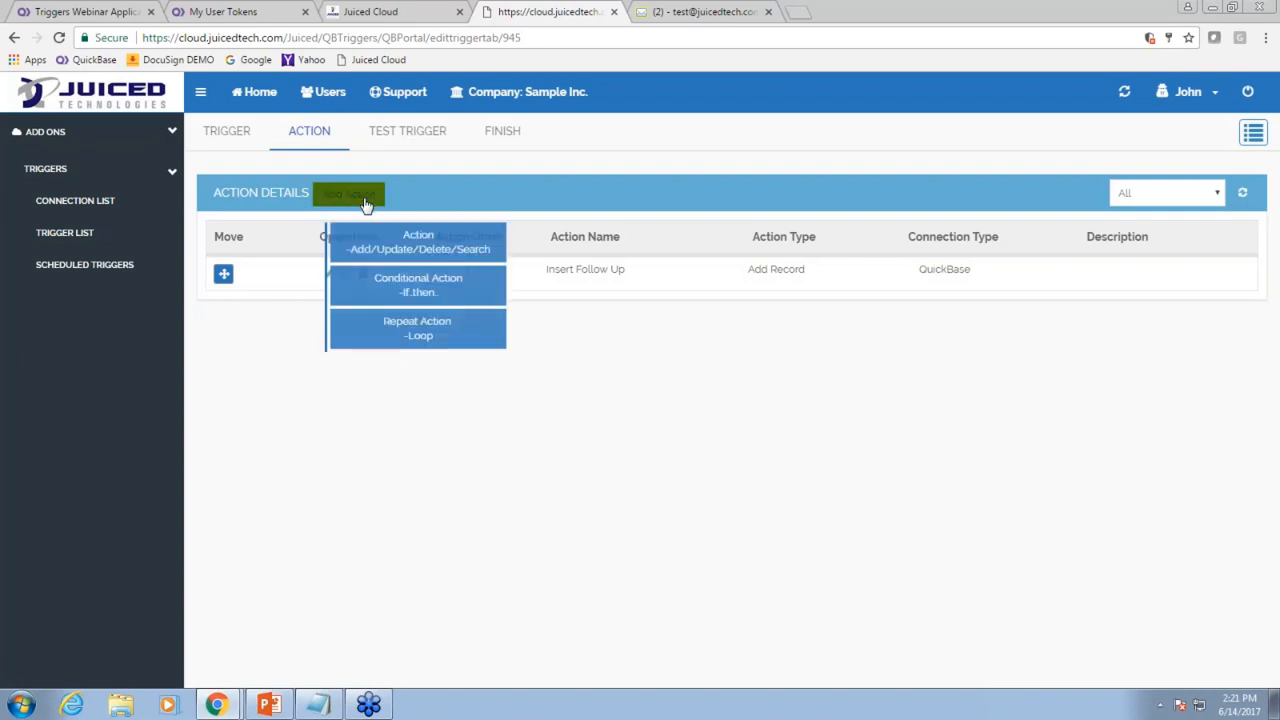
pyautogui.click(420, 248)
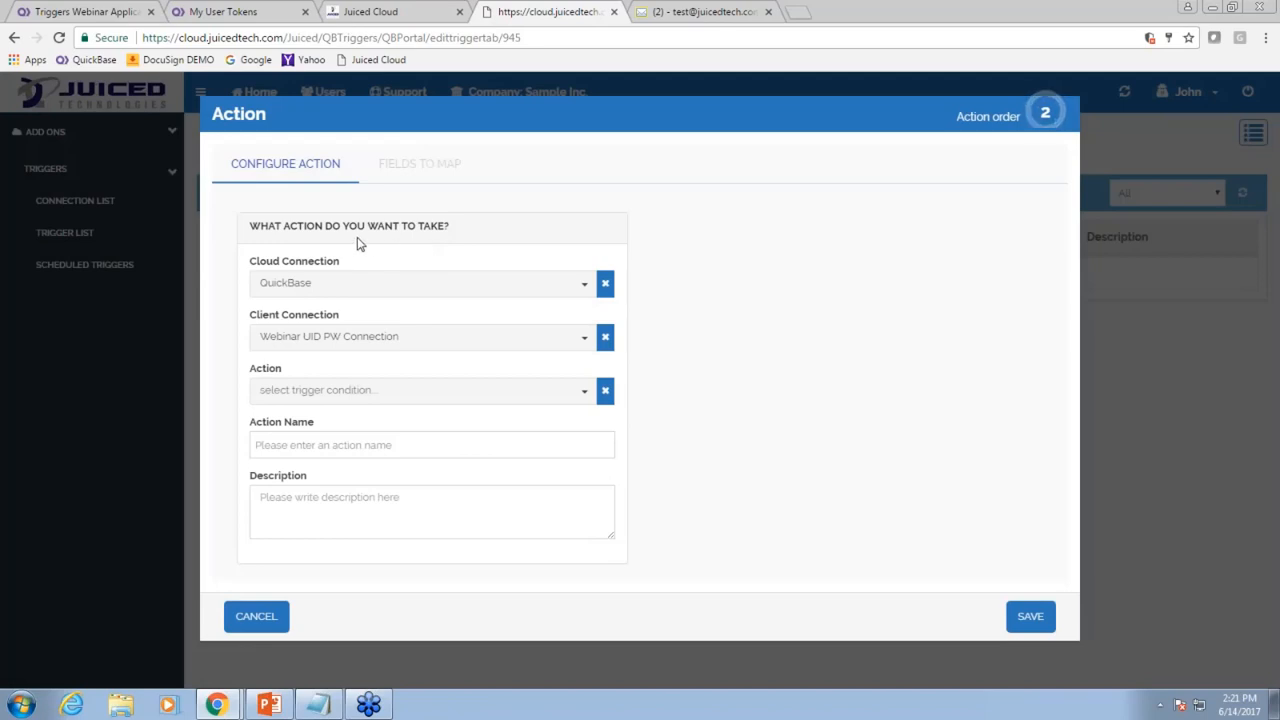
pyautogui.click(319, 391)
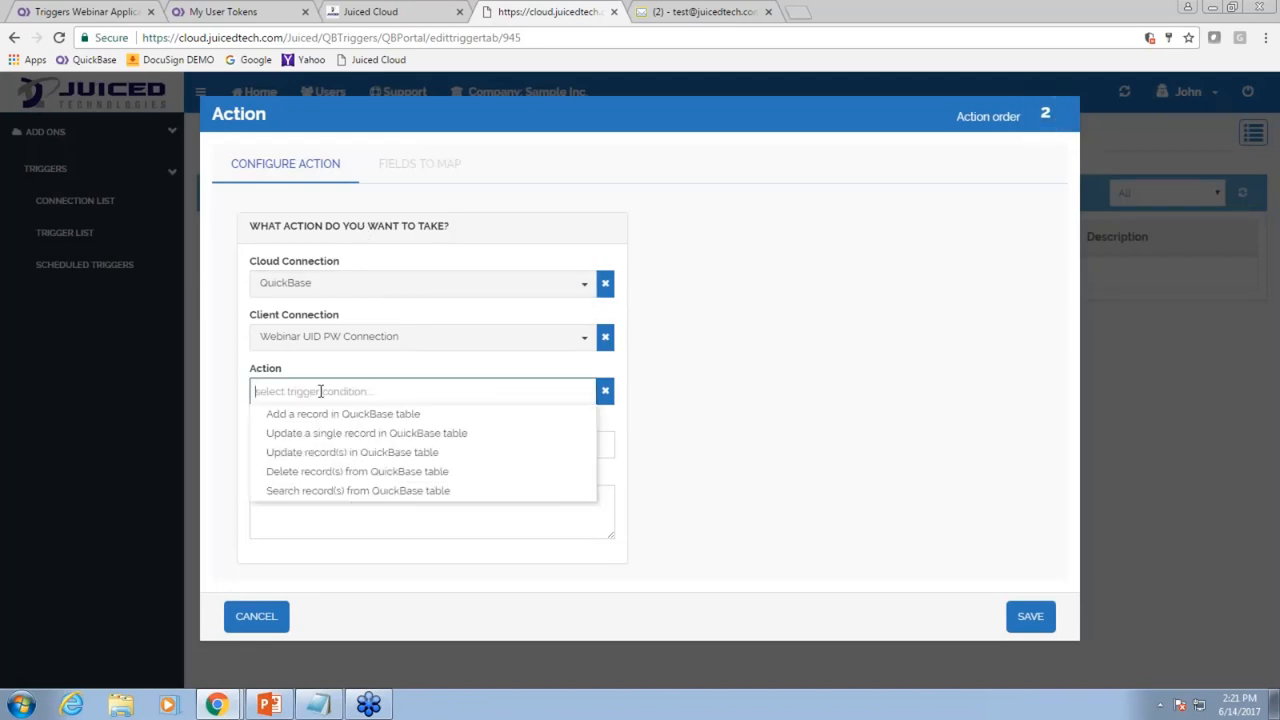
pyautogui.click(320, 490)
pyautogui.click(325, 444)
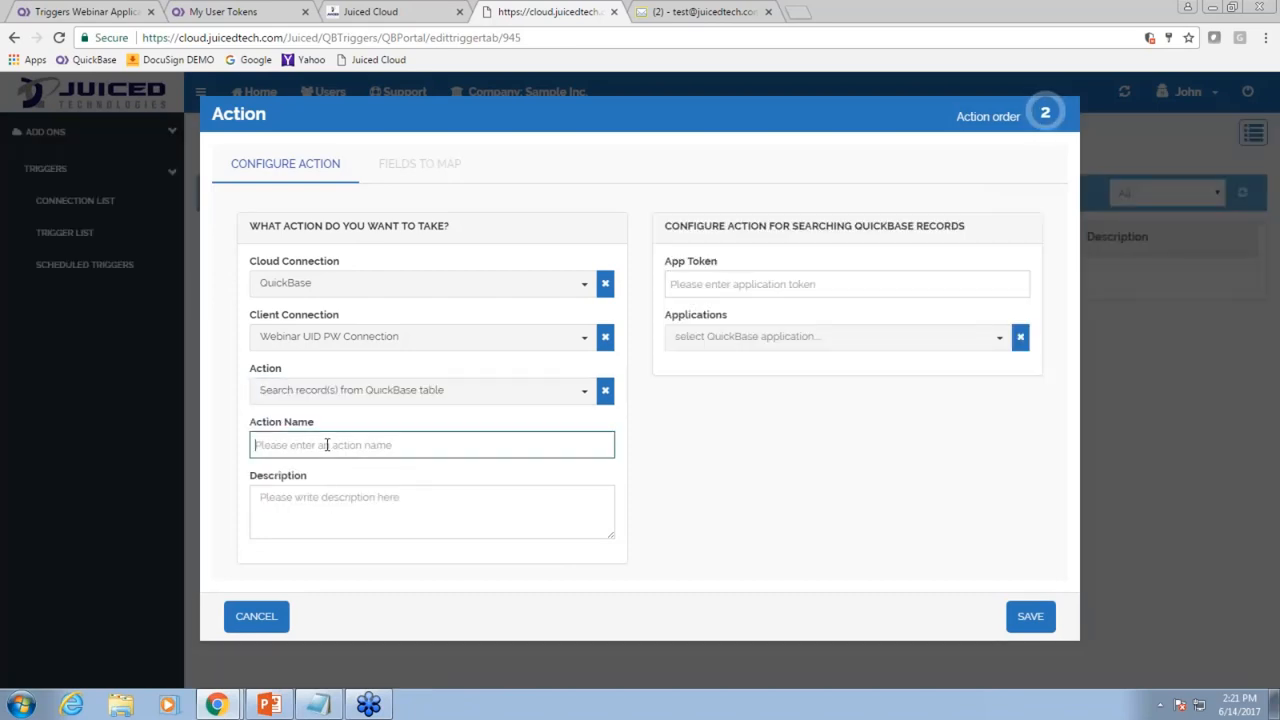
pyautogui.write('Find Sales Rep')
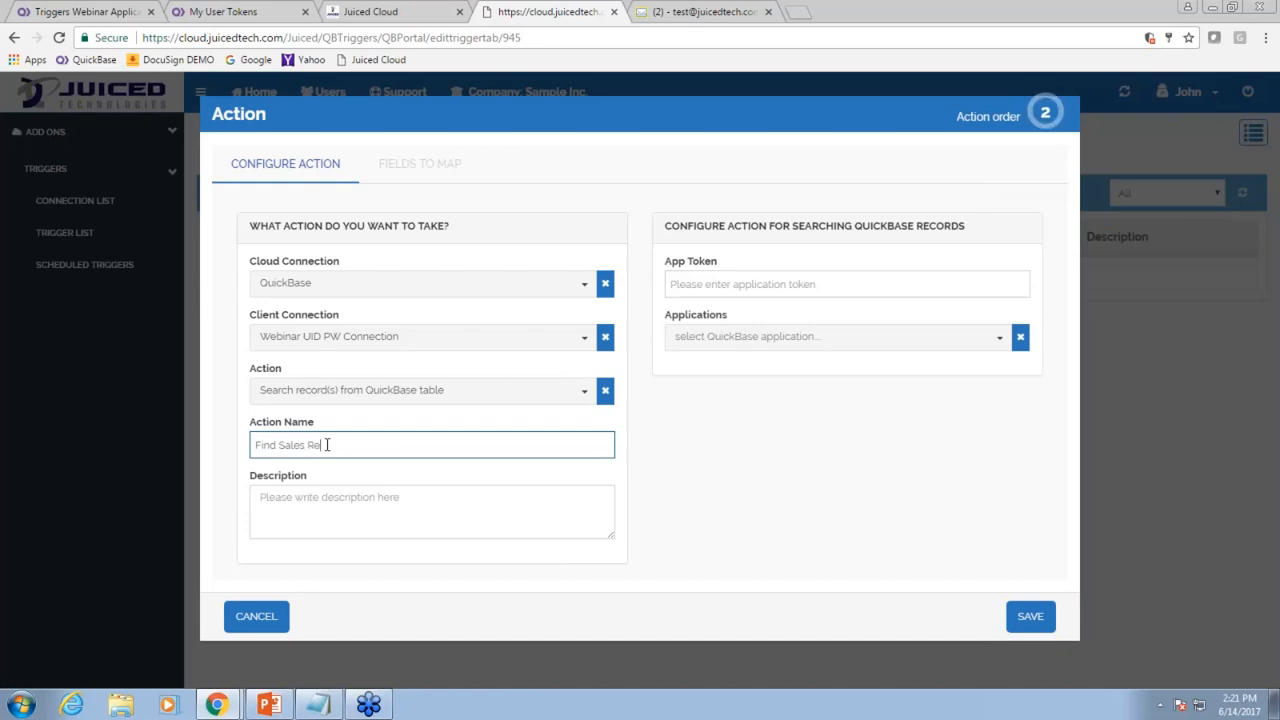
# Step: Point the search at the Sales Reps table of Triggers Webinar Application using the app token
pyautogui.click(708, 284)
pyautogui.click(712, 310)
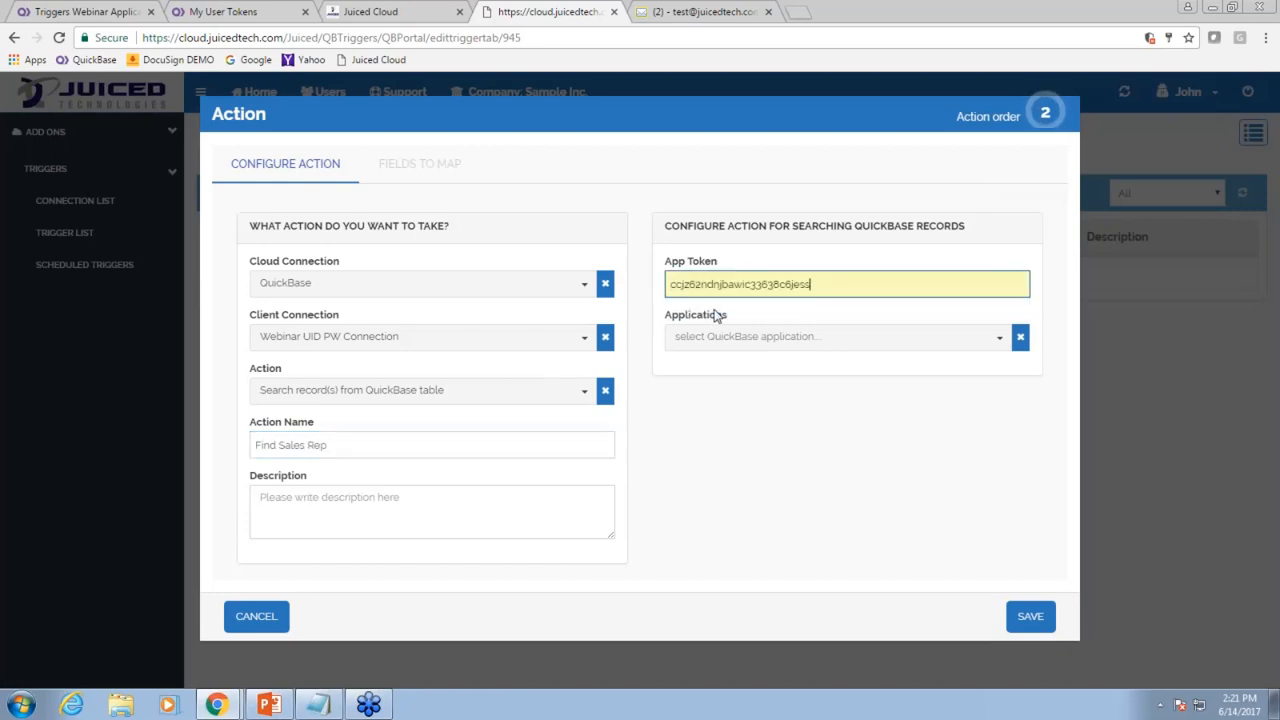
pyautogui.click(729, 339)
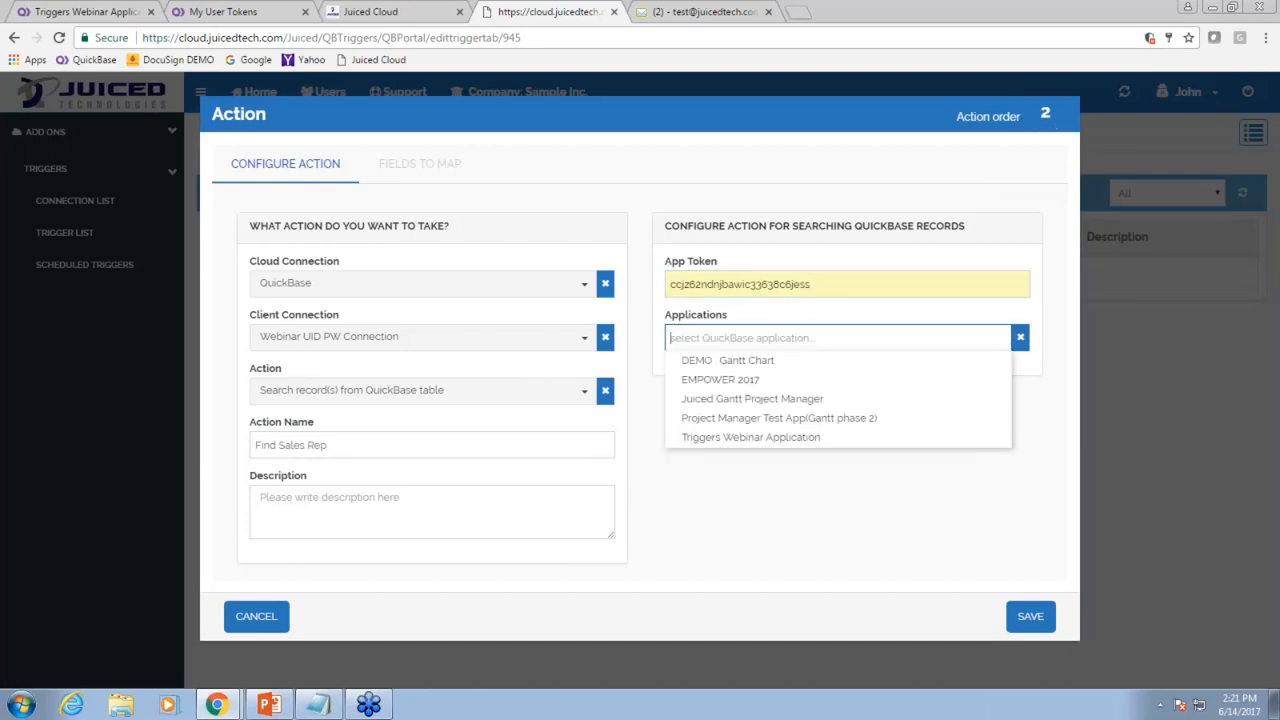
pyautogui.click(736, 438)
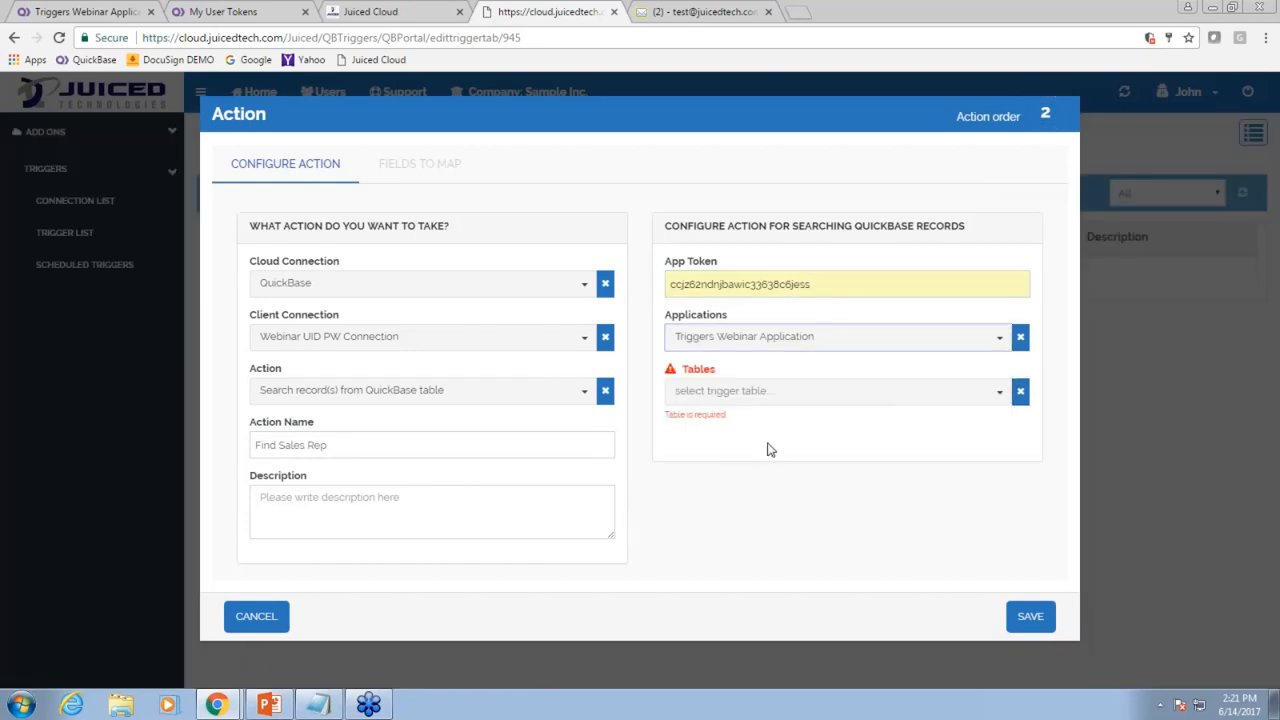
pyautogui.click(758, 393)
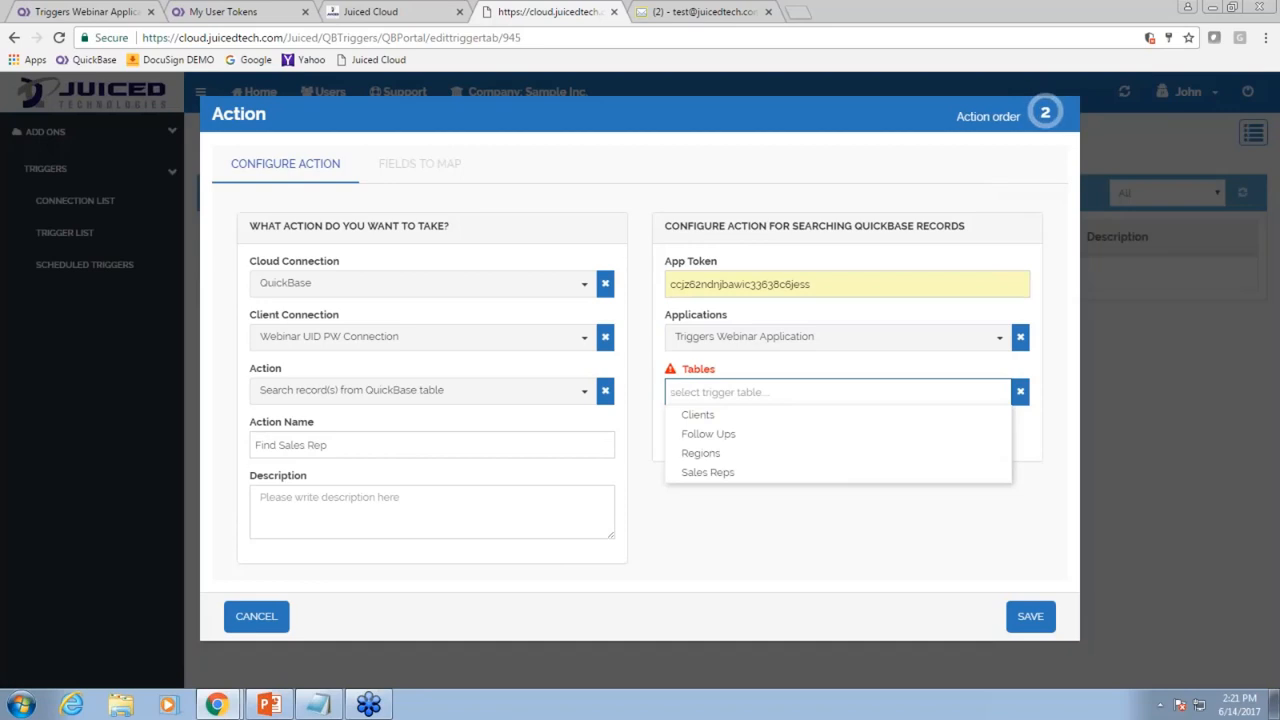
pyautogui.click(724, 475)
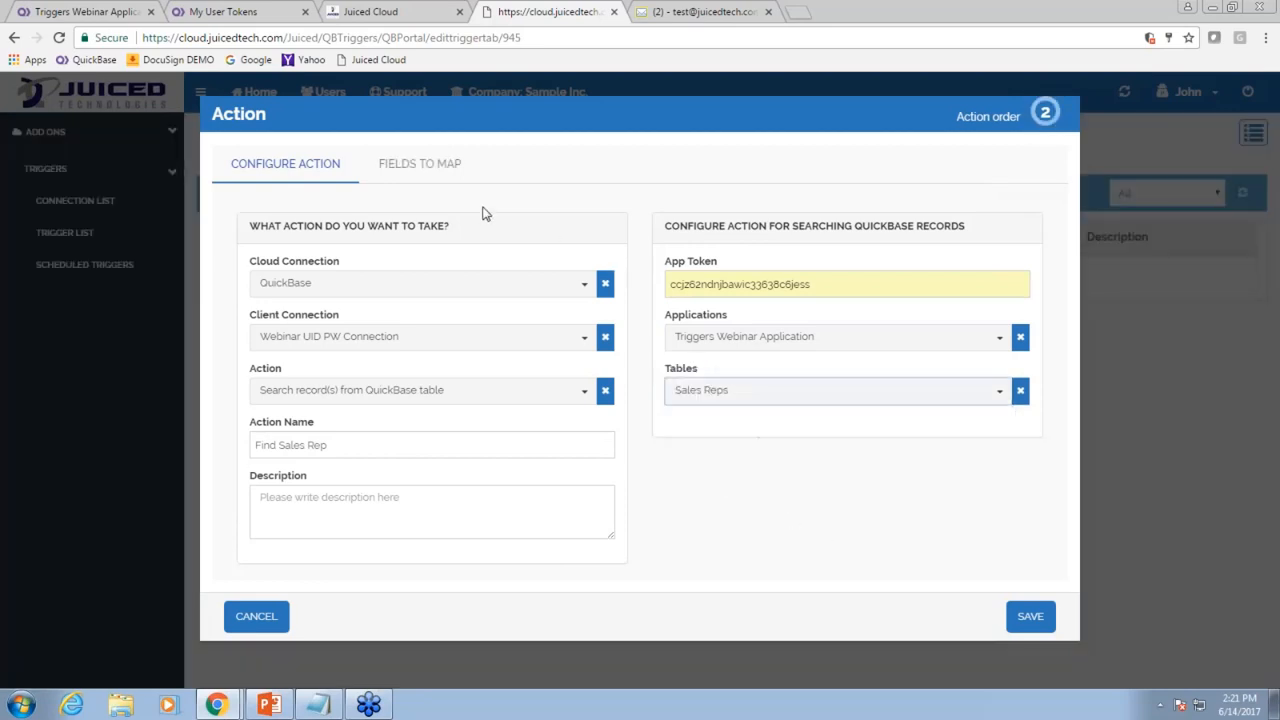
pyautogui.click(425, 168)
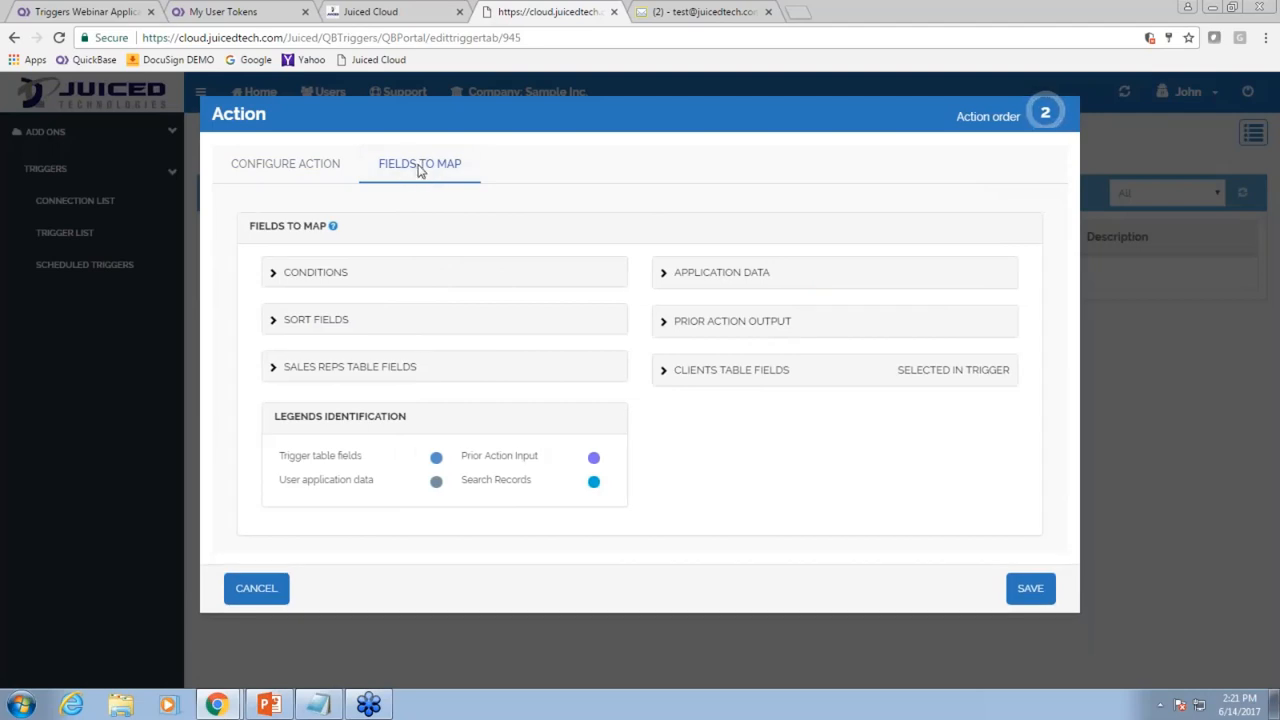
# Step: Add a condition: Region - Coverage Area Contains the client's State/Region field
pyautogui.click(277, 277)
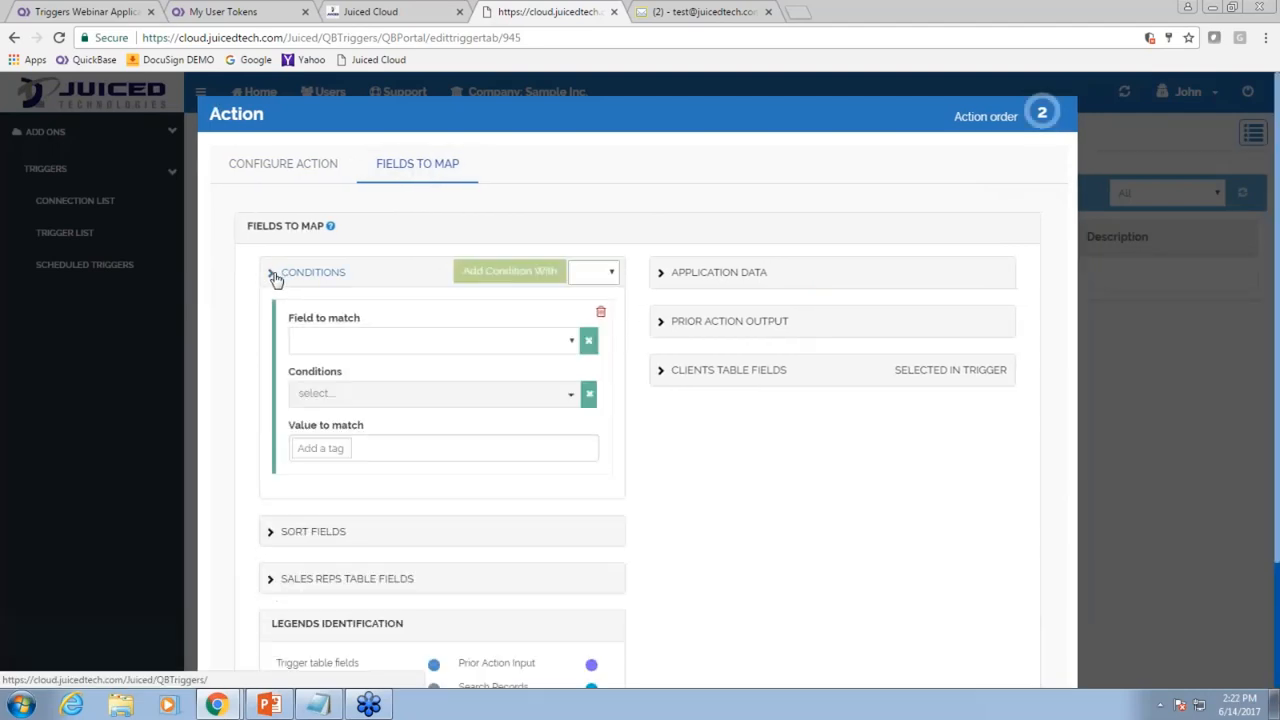
pyautogui.click(571, 345)
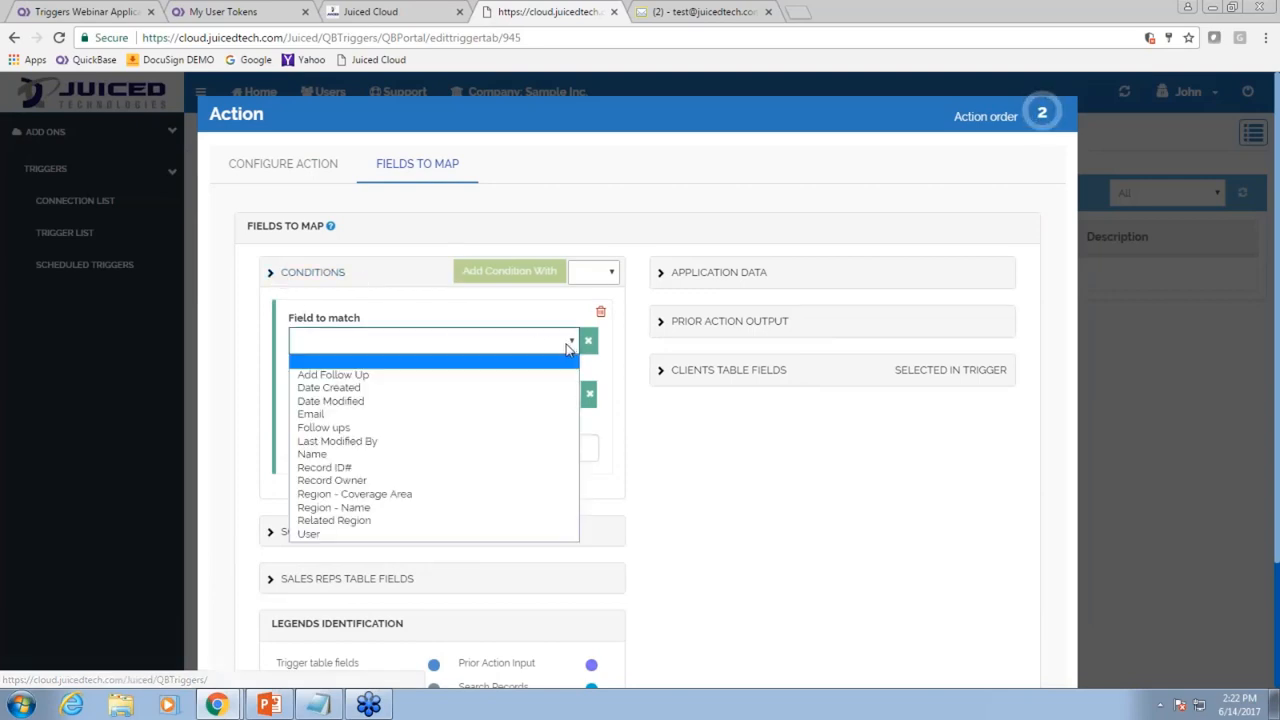
pyautogui.click(418, 494)
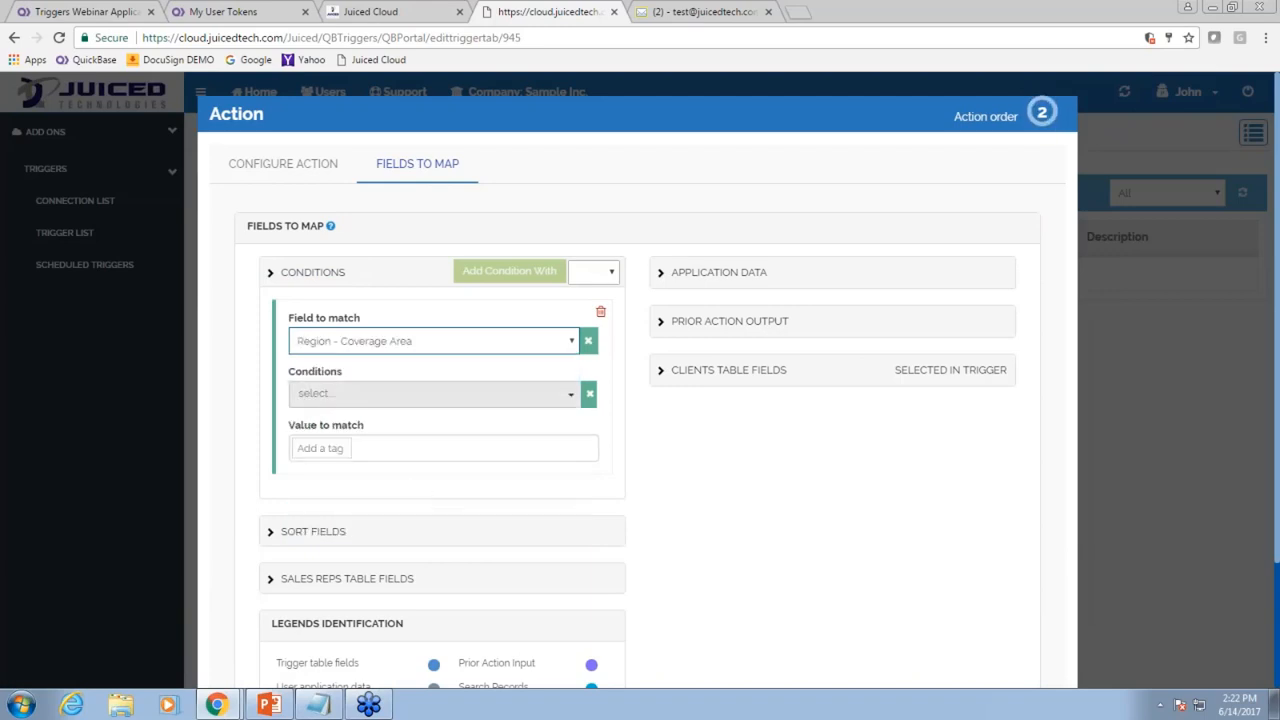
pyautogui.click(442, 398)
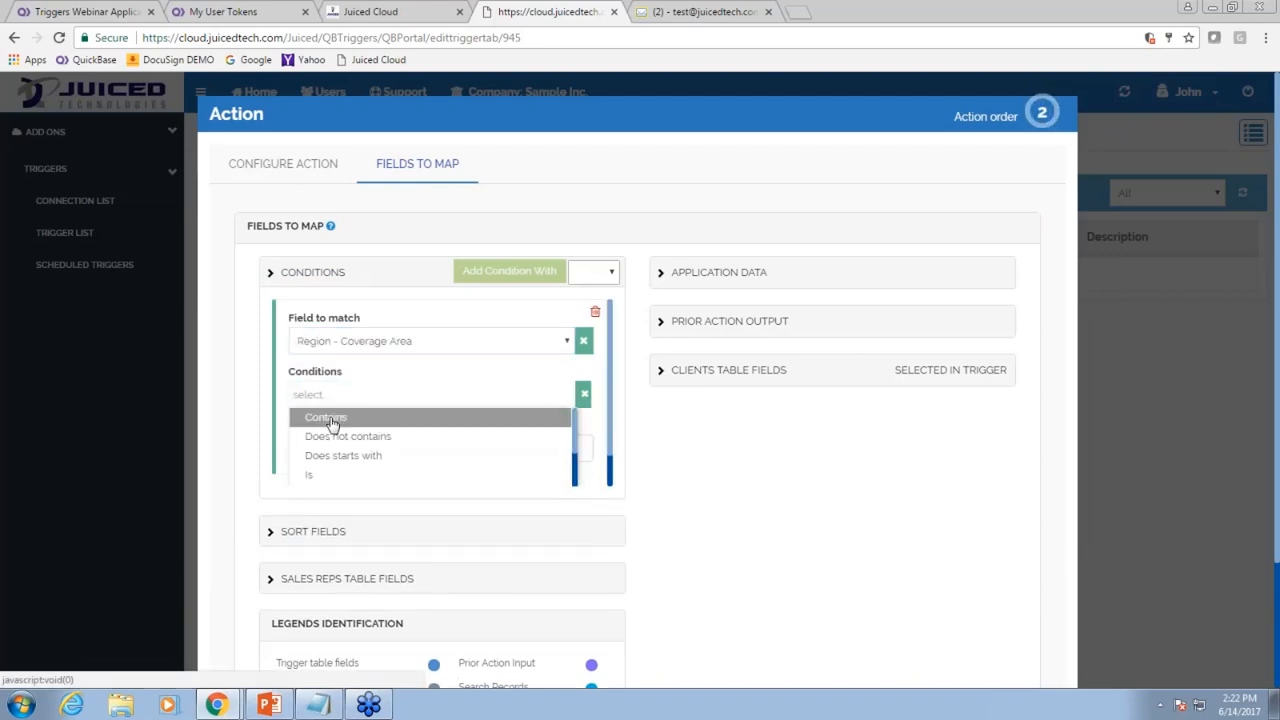
pyautogui.click(333, 420)
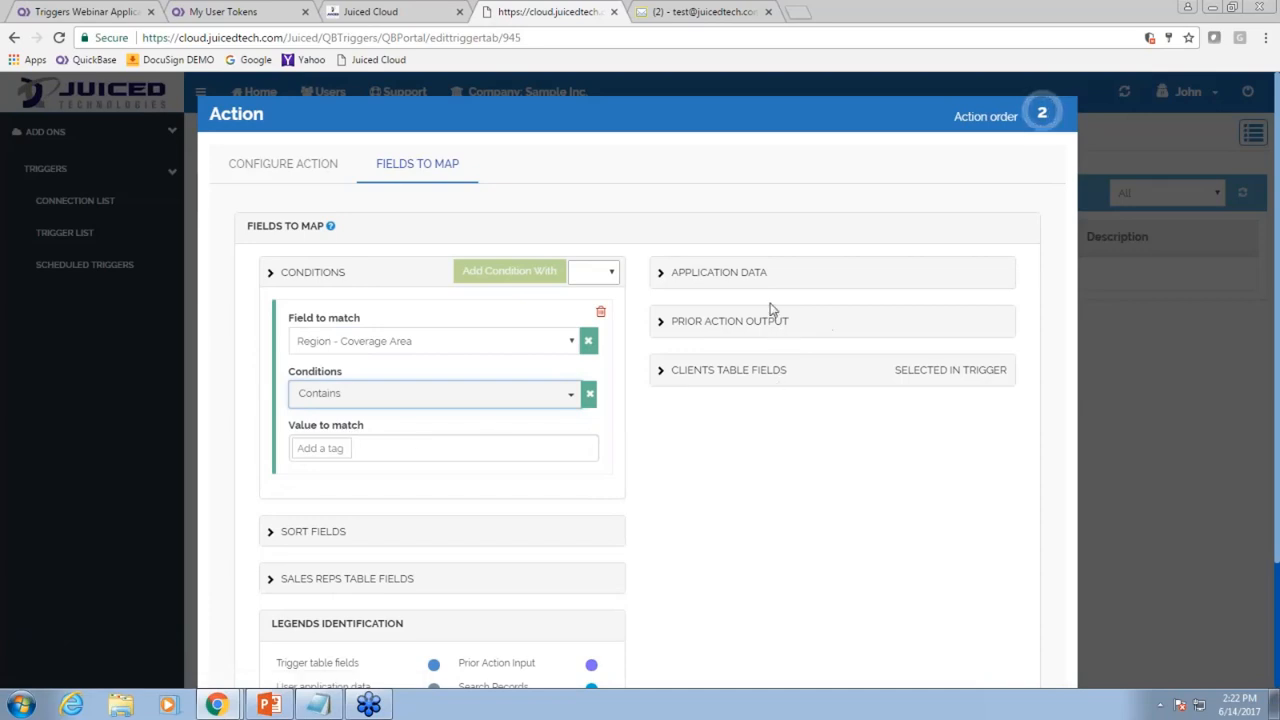
pyautogui.click(664, 378)
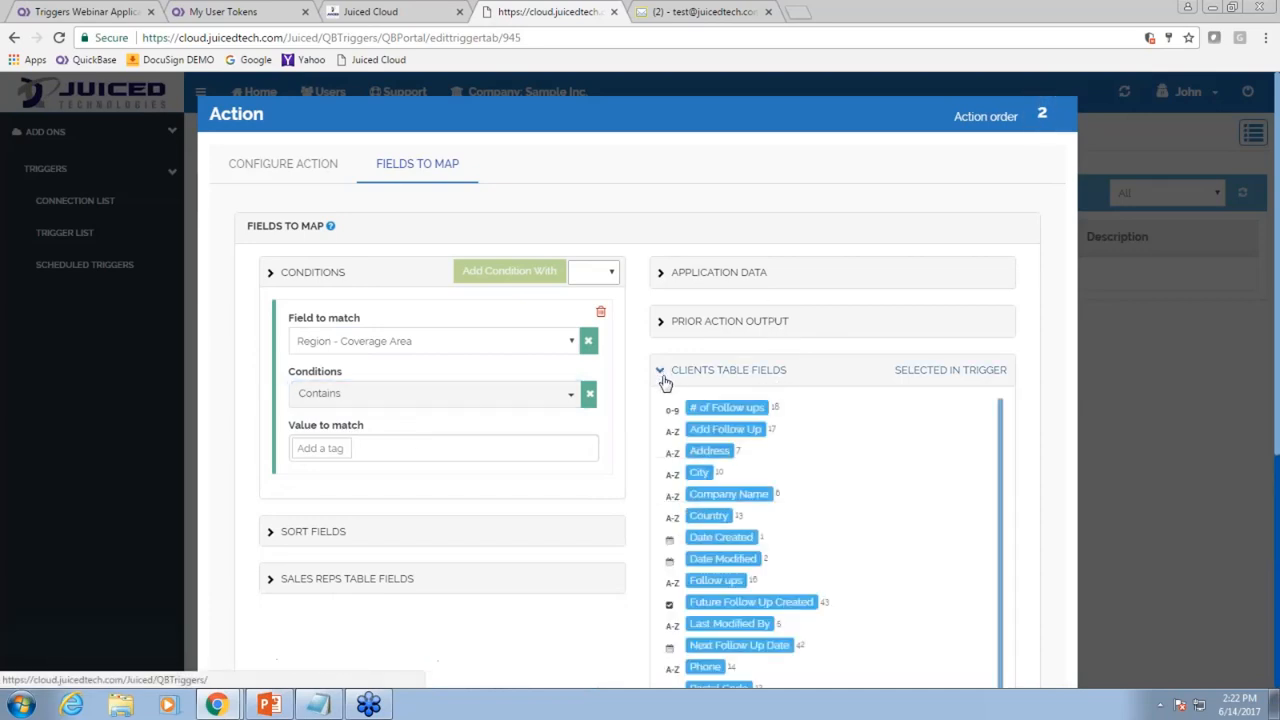
pyautogui.scroll(-4, 879, 497)
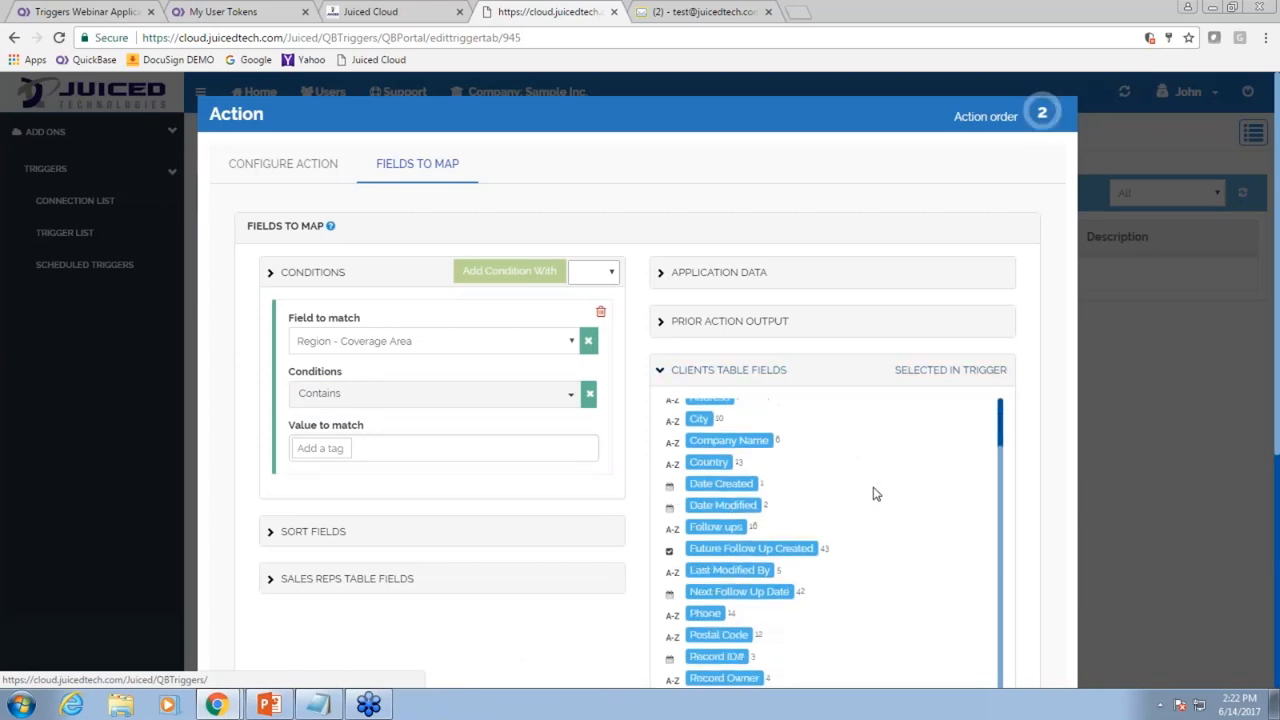
pyautogui.scroll(-1, 869, 491)
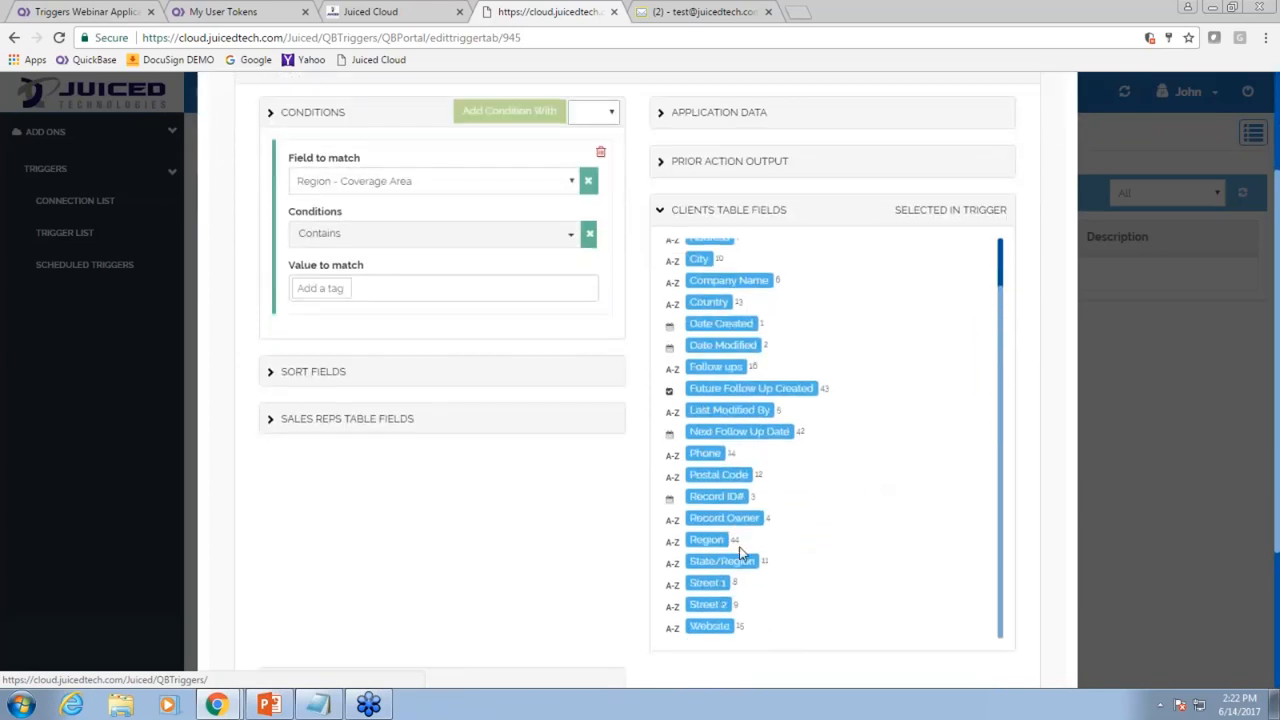
pyautogui.moveTo(540, 441); pyautogui.dragTo(380, 291)
pyautogui.scroll(1, 520, 363)
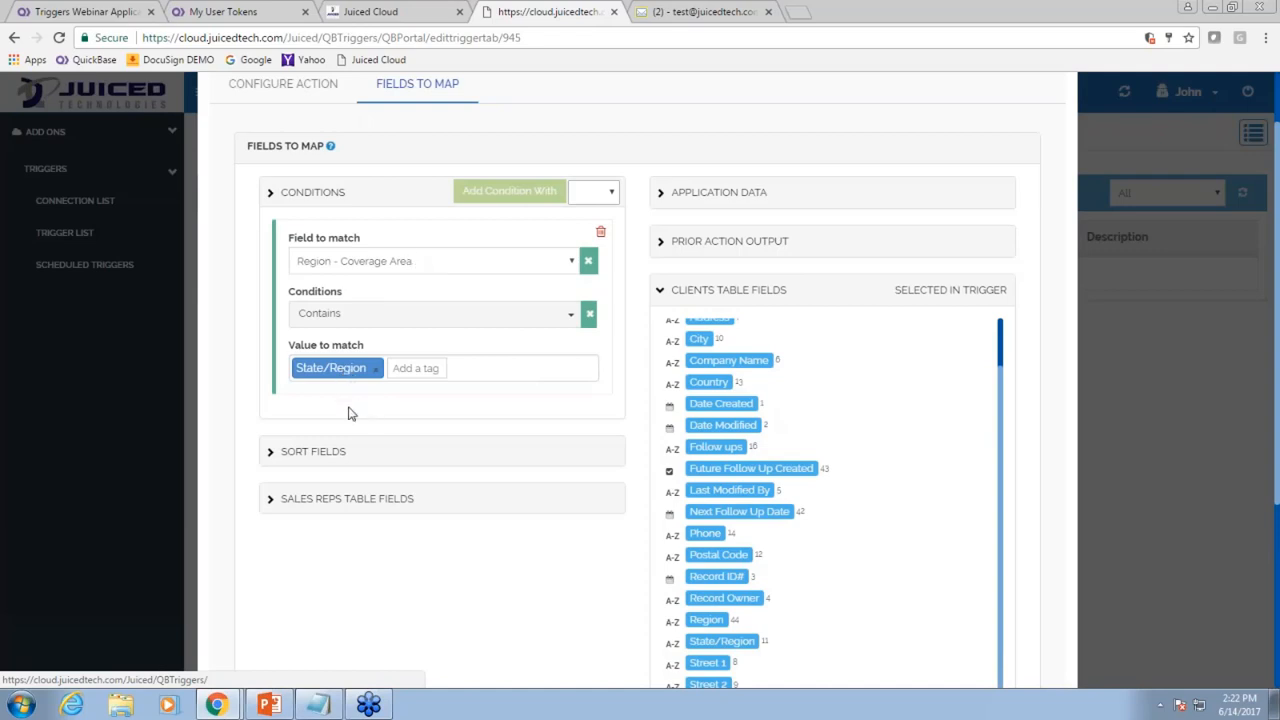
pyautogui.scroll(-1, 322, 435)
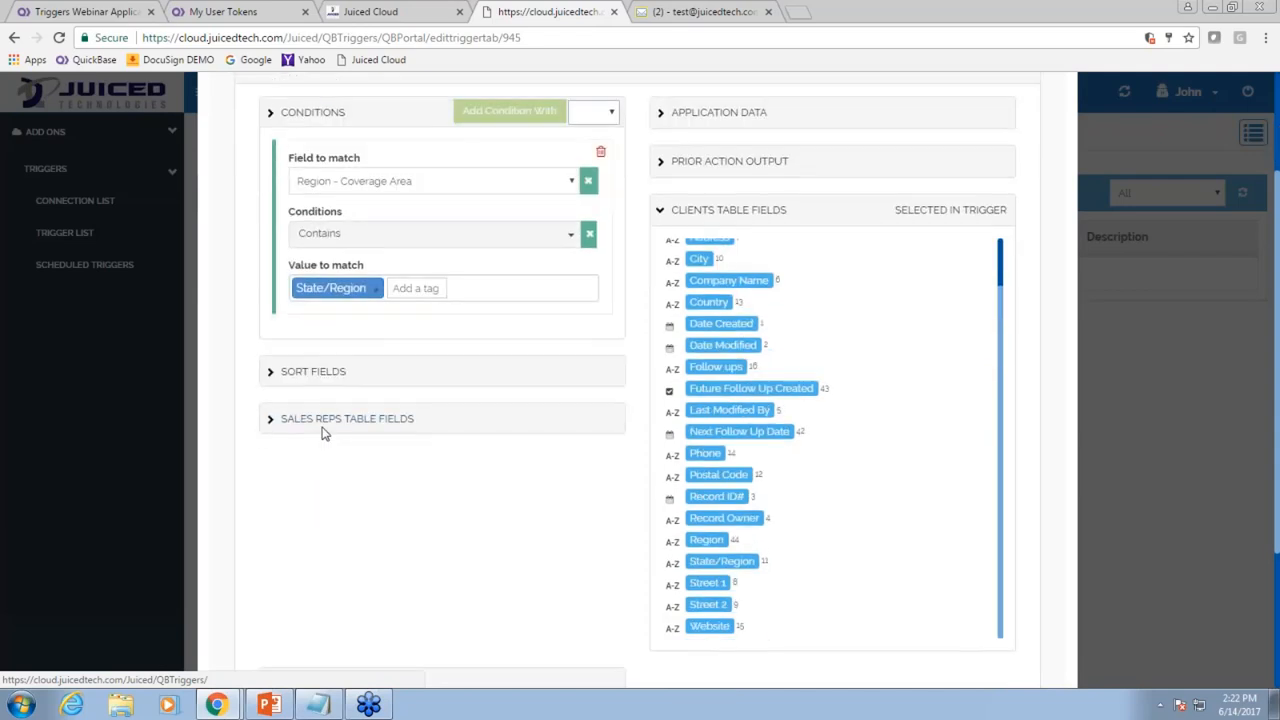
# Step: Return the User field from the Sales Reps table and add a second field slot
pyautogui.click(272, 422)
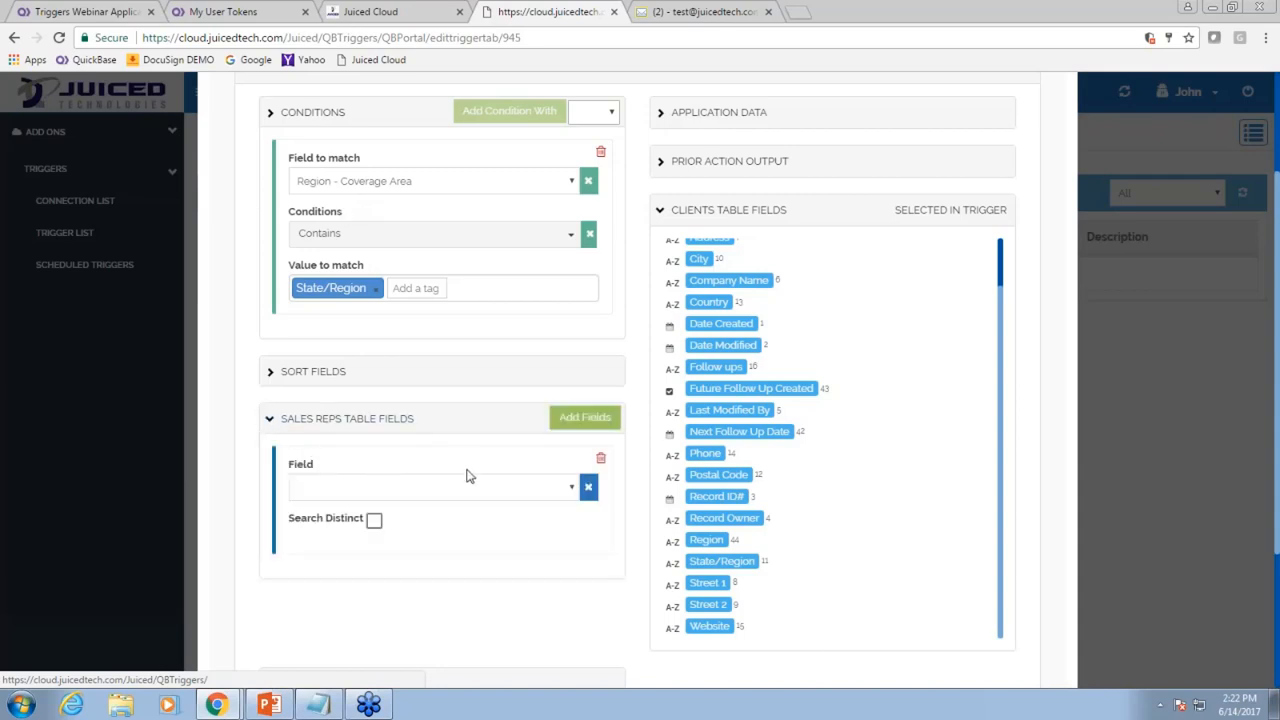
pyautogui.click(572, 492)
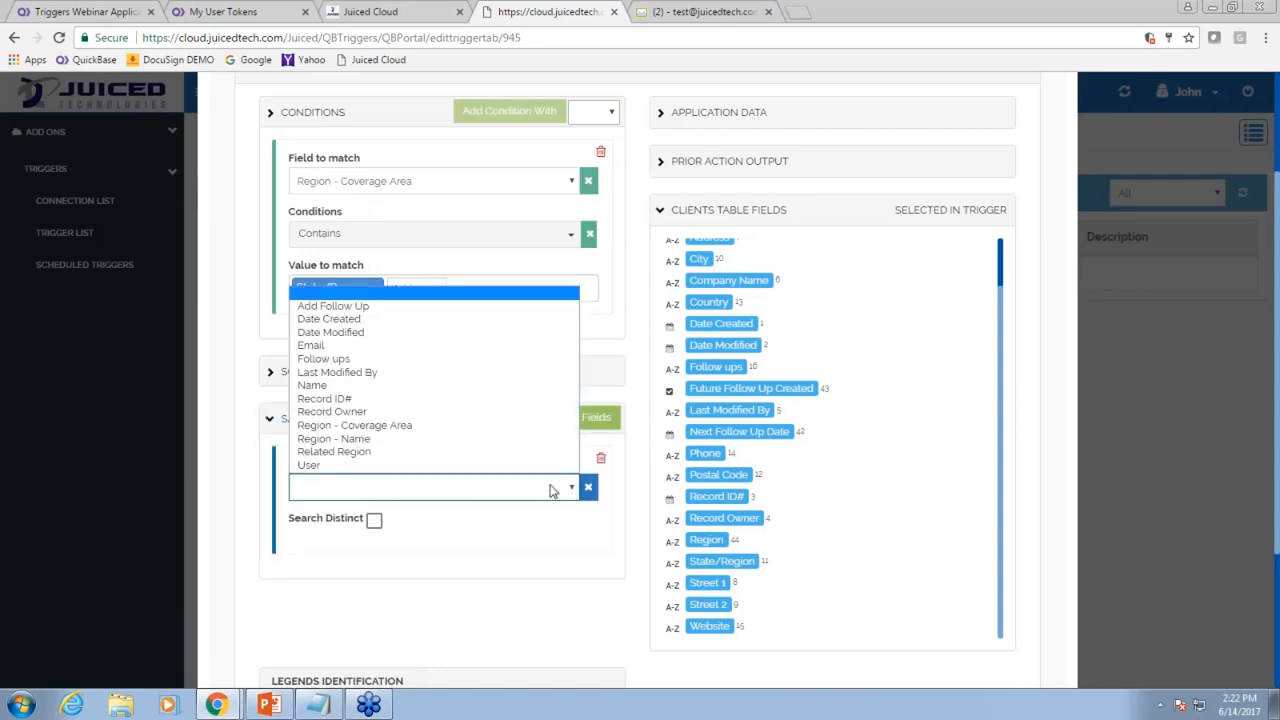
pyautogui.click(458, 470)
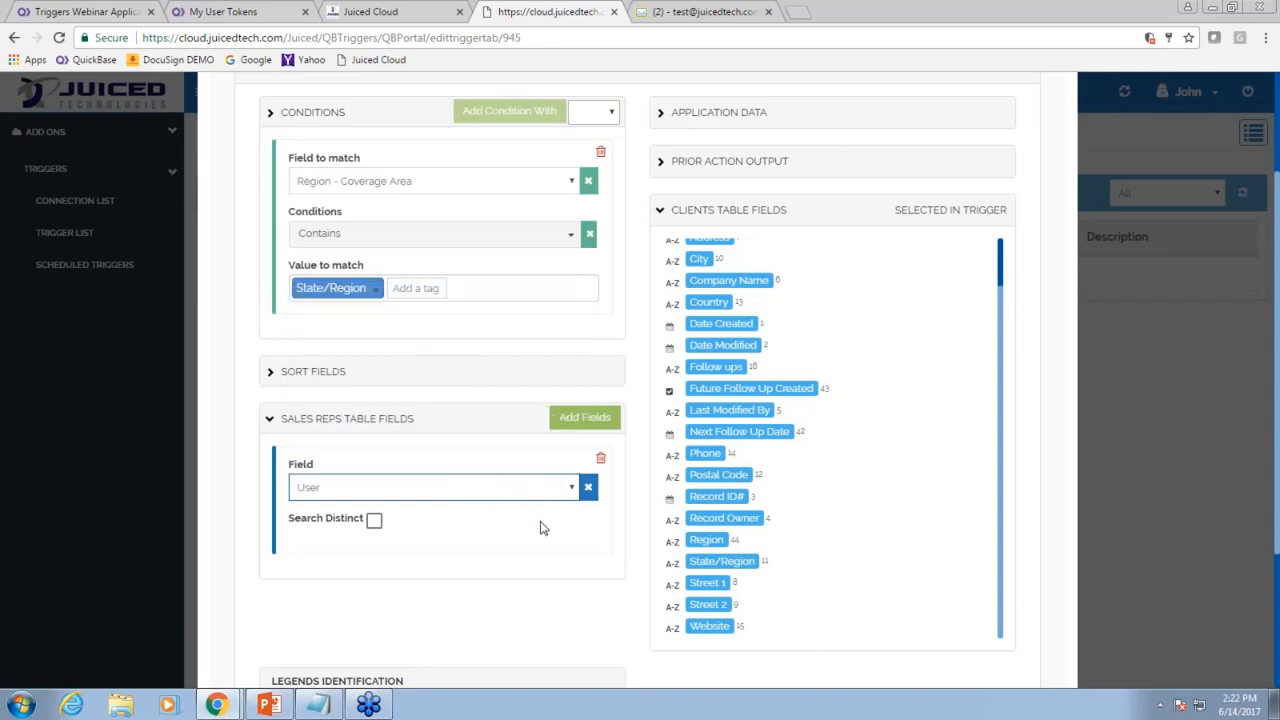
pyautogui.click(586, 420)
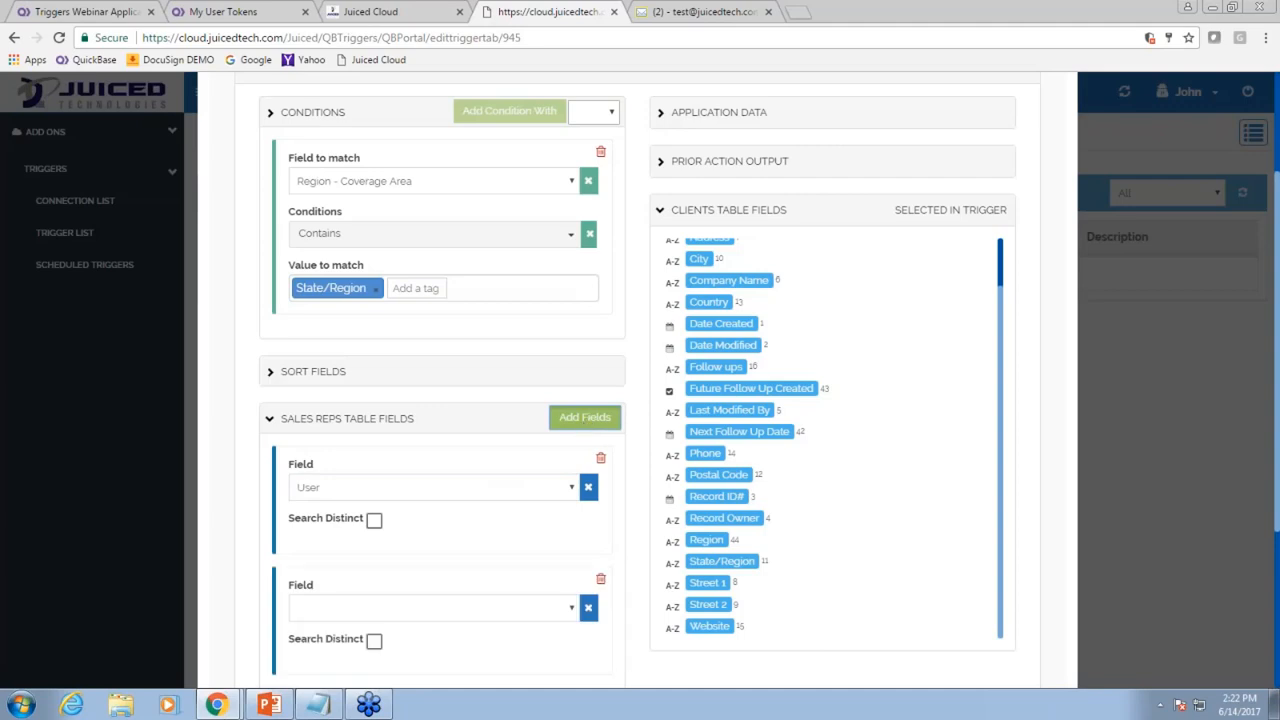
# Step: Set the second returned field to Region - Name and save the Find Sales Rep action
pyautogui.click(575, 612)
pyautogui.click(418, 575)
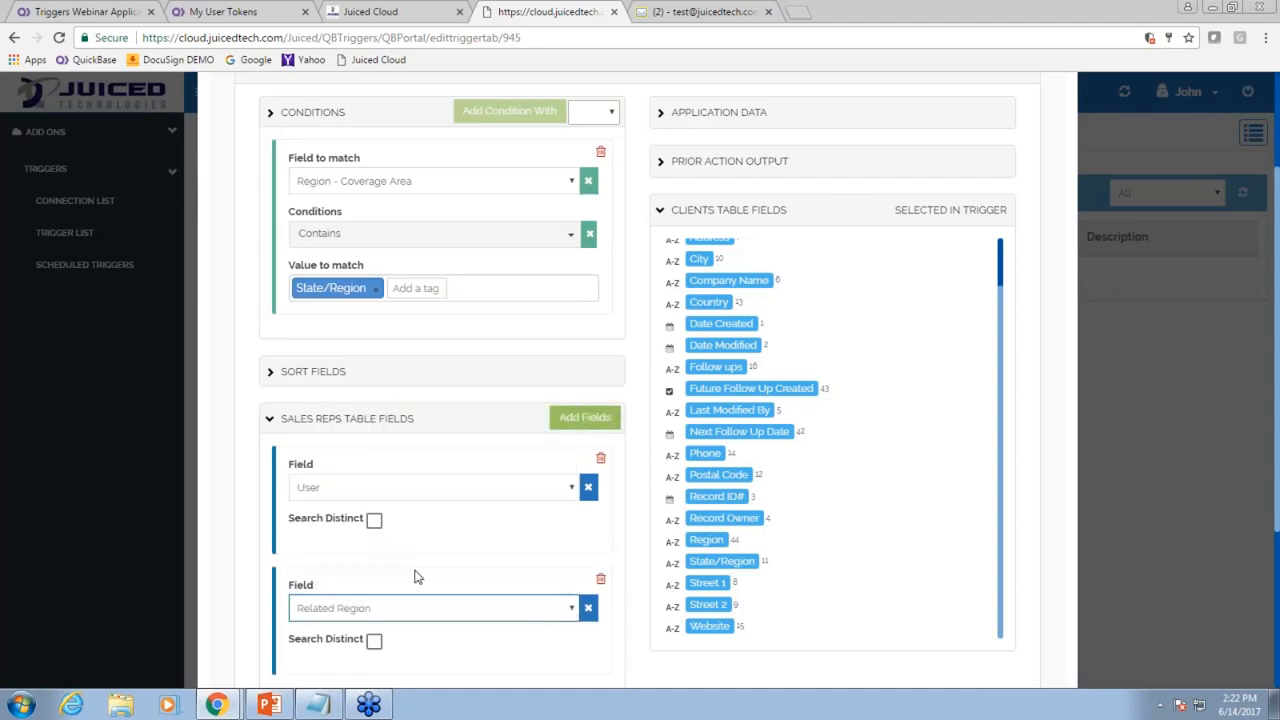
pyautogui.click(569, 614)
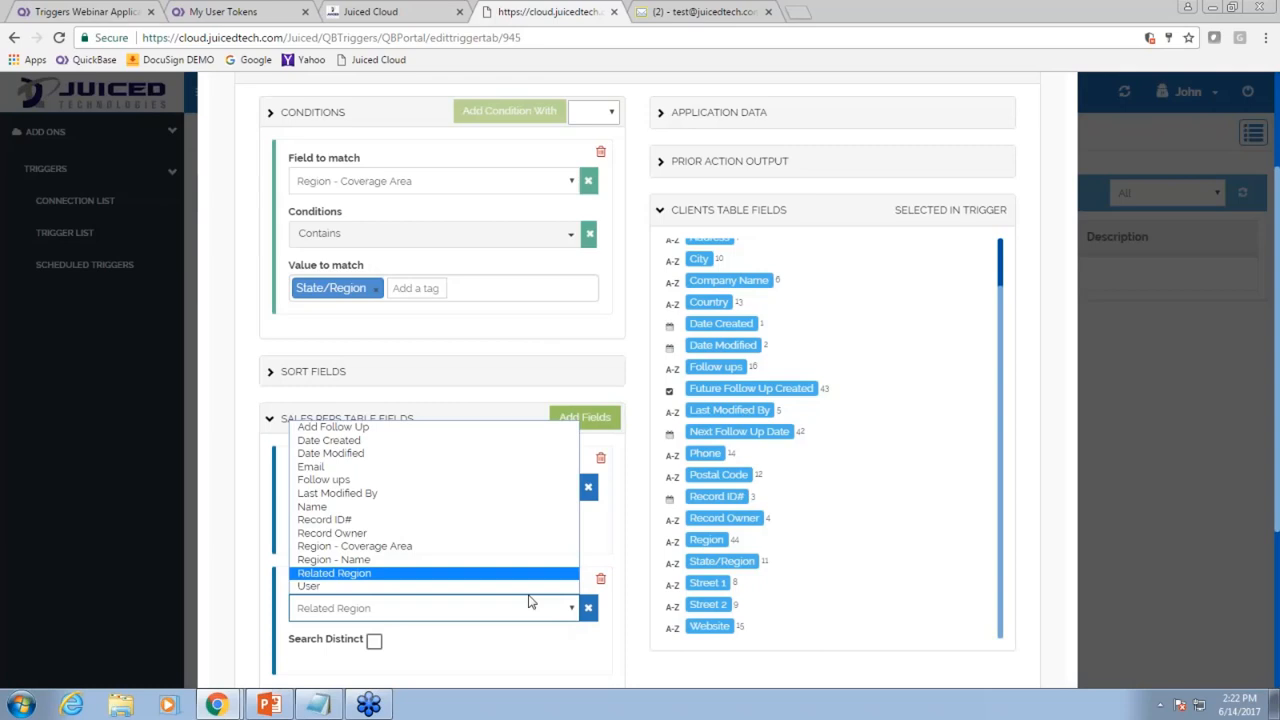
pyautogui.click(485, 563)
pyautogui.scroll(2, 645, 362)
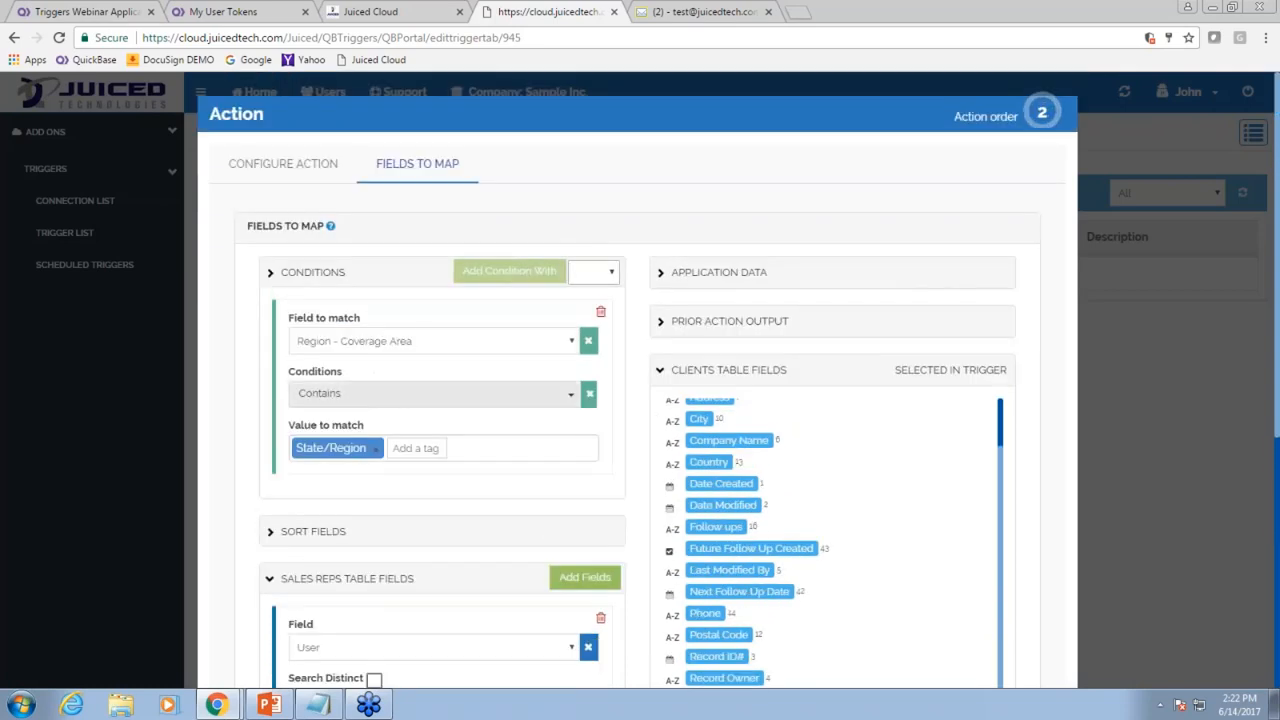
pyautogui.scroll(-3, 575, 440)
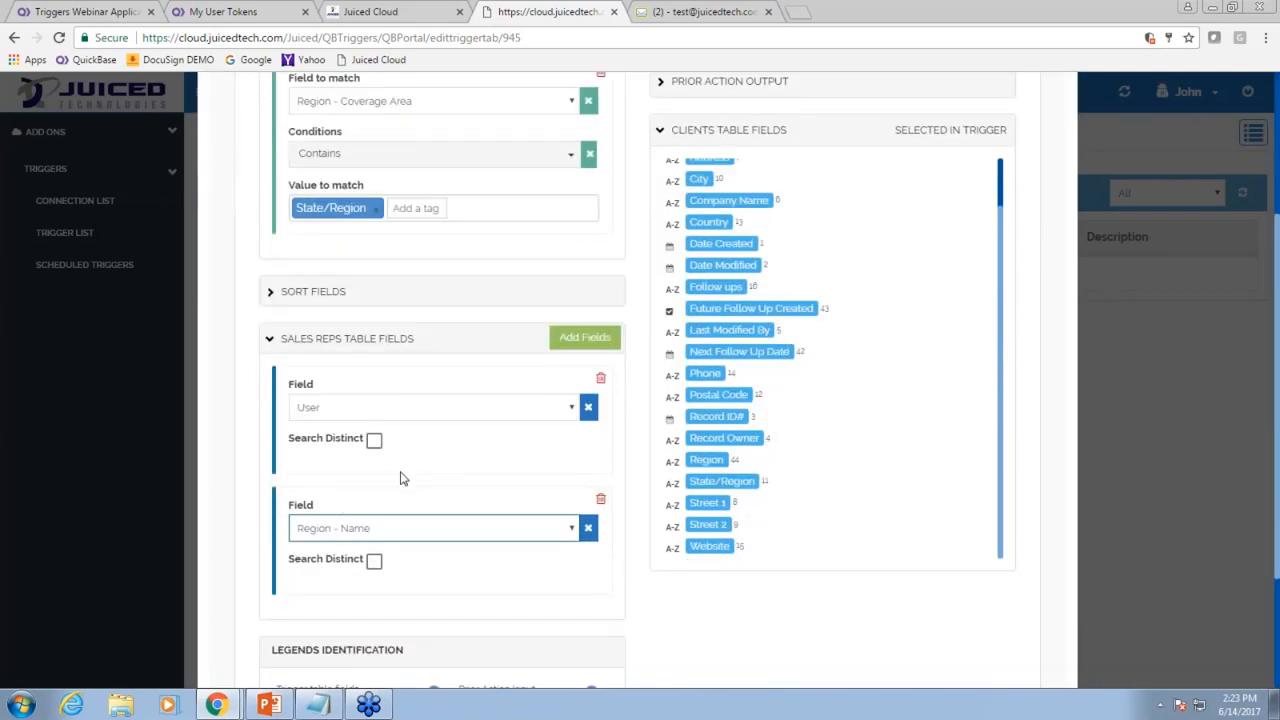
pyautogui.scroll(-2, 637, 495)
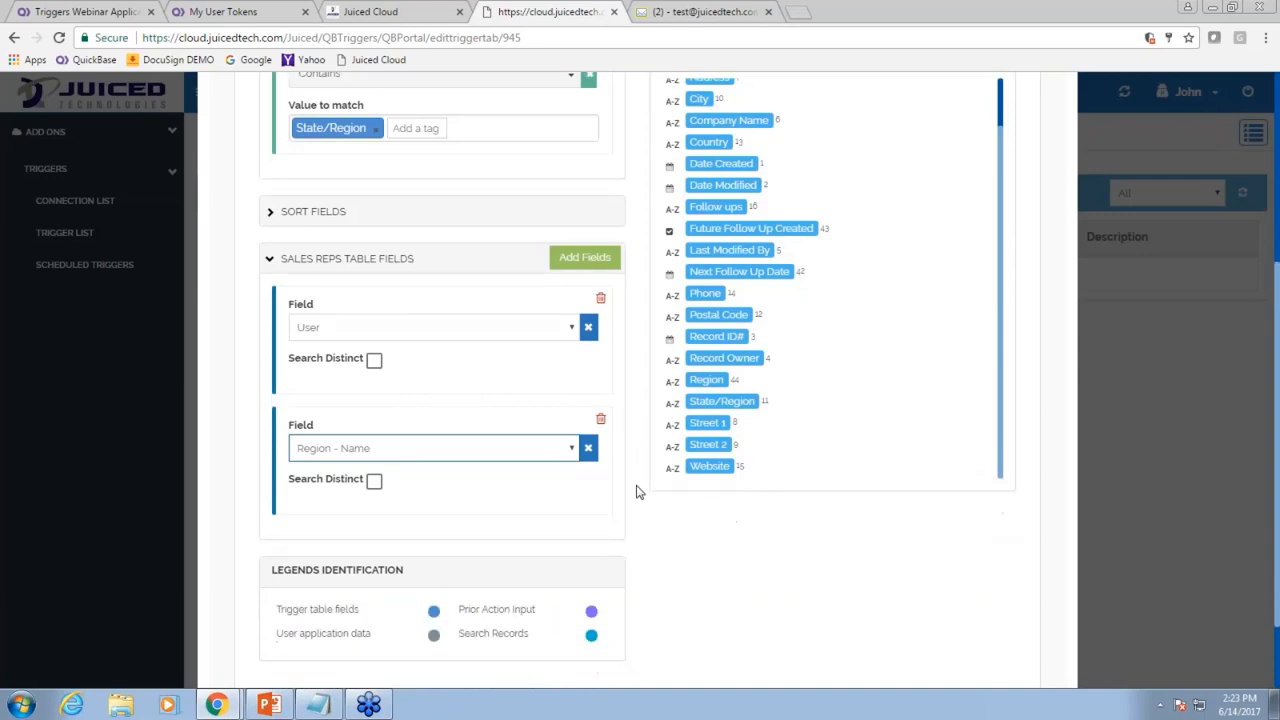
pyautogui.click(1027, 641)
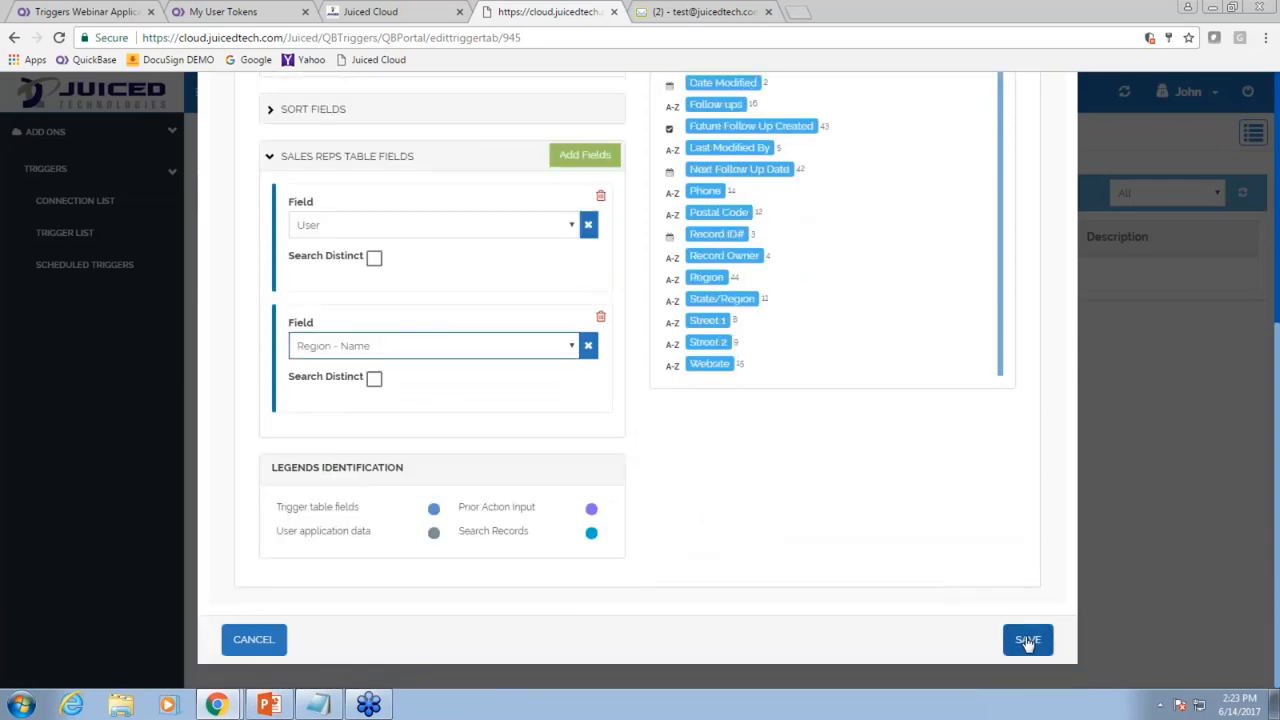
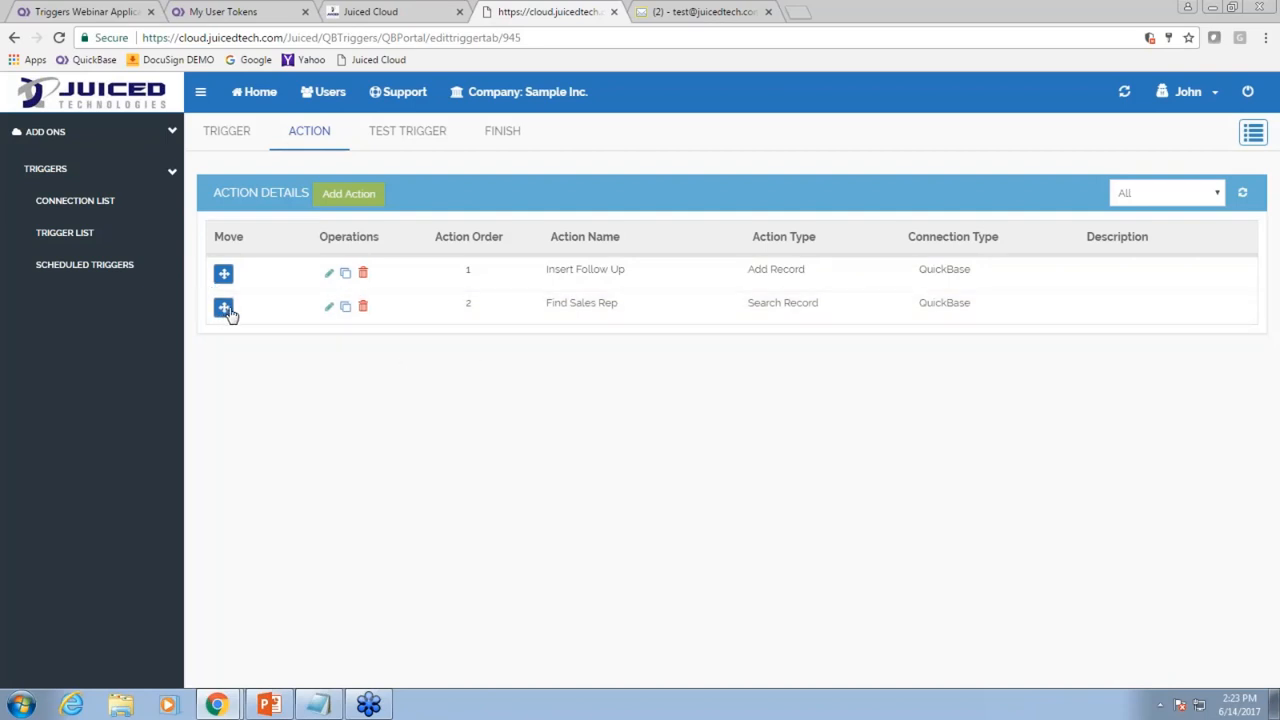
# Step: Reorder the actions so Find Sales Rep runs before Insert Follow Up, then edit Insert Follow Up
pyautogui.moveTo(224, 308); pyautogui.dragTo(250, 264)
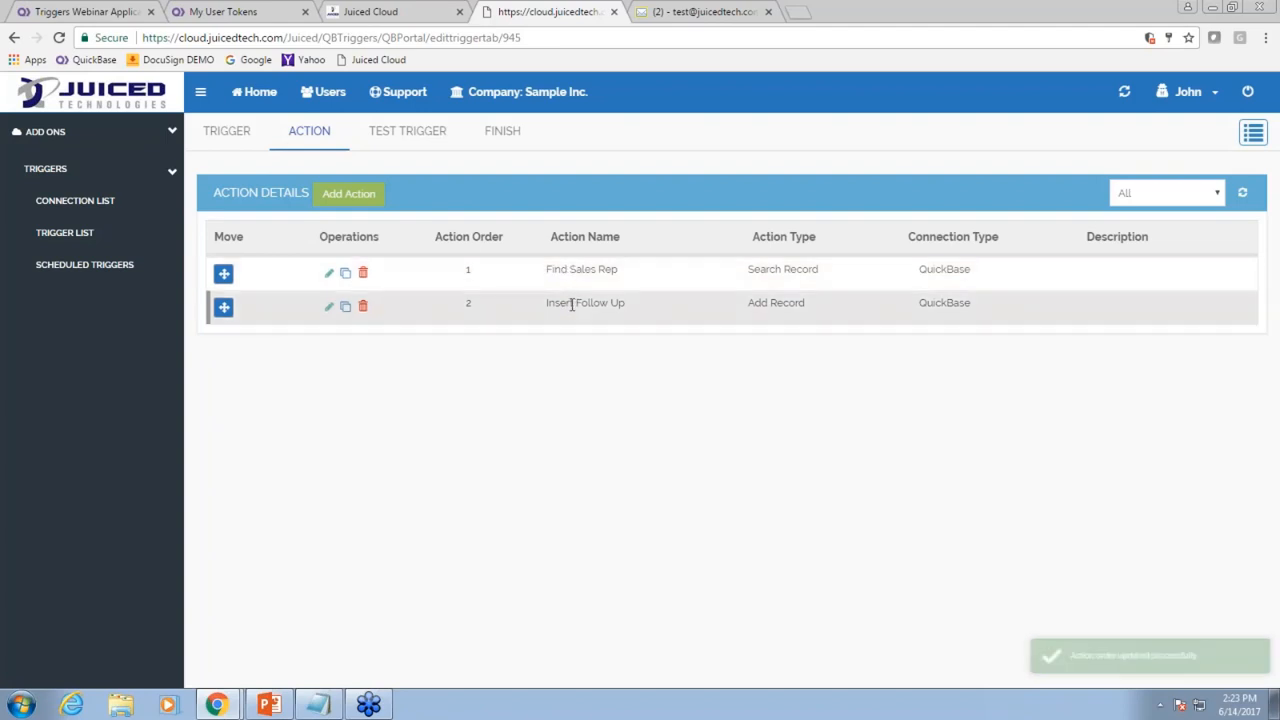
pyautogui.click(330, 309)
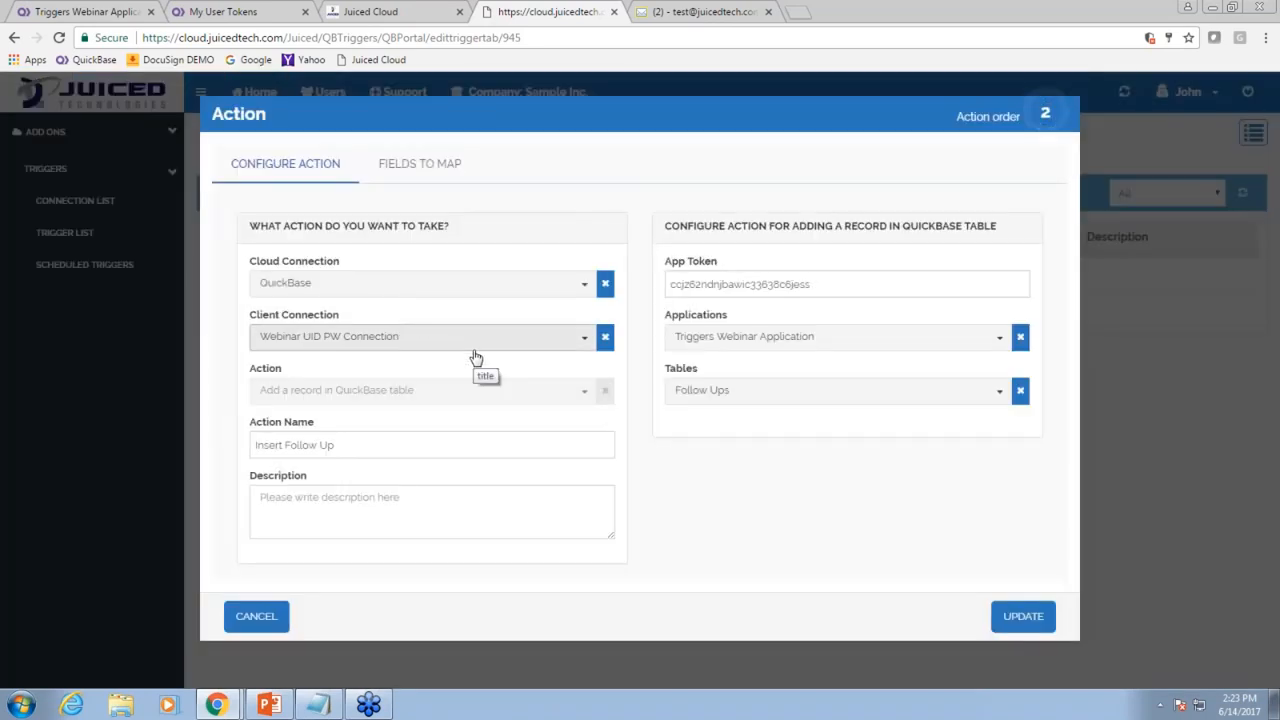
# Step: Add an Assigned To field mapping under the Follow Ups table fields
pyautogui.click(426, 166)
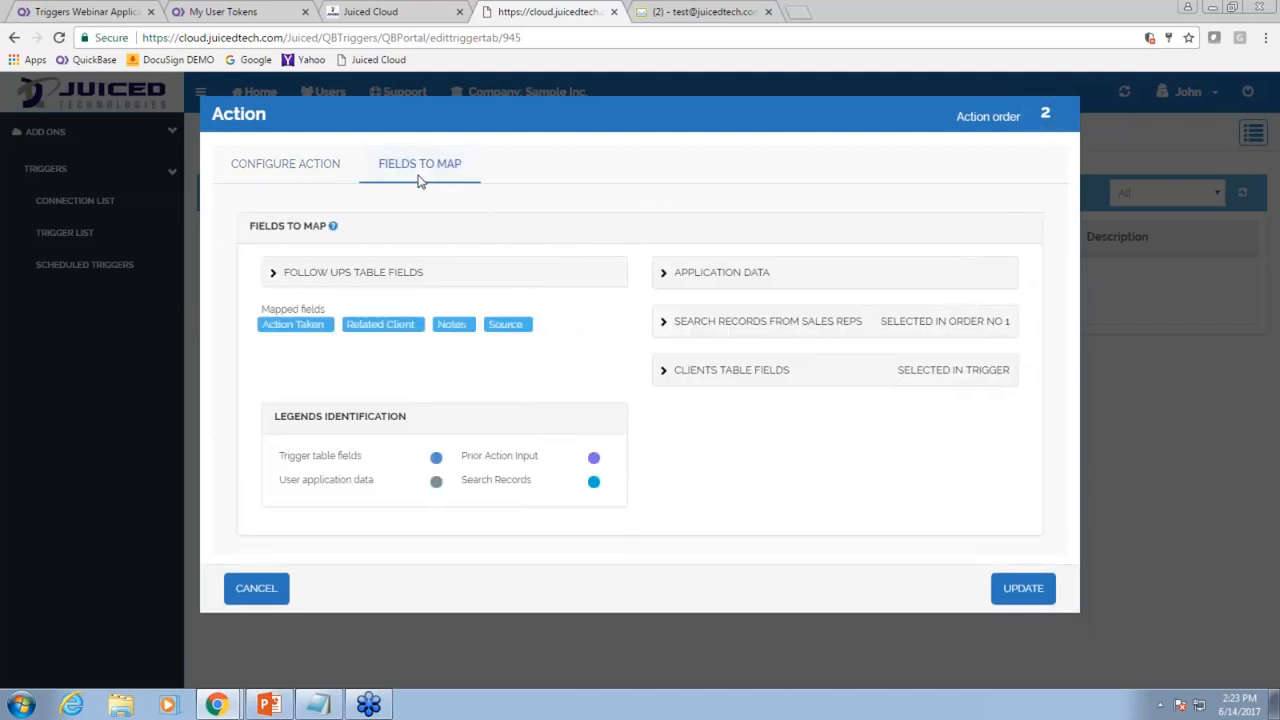
pyautogui.click(274, 272)
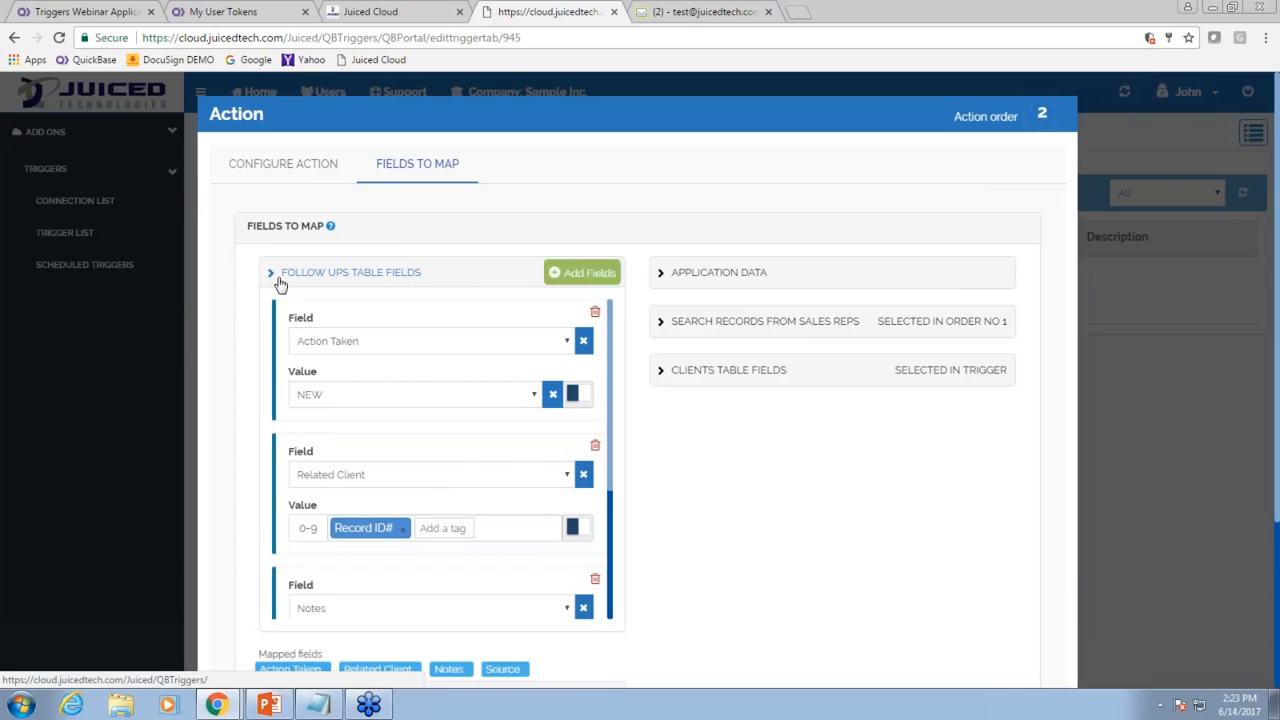
pyautogui.click(587, 274)
pyautogui.scroll(-3, 520, 420)
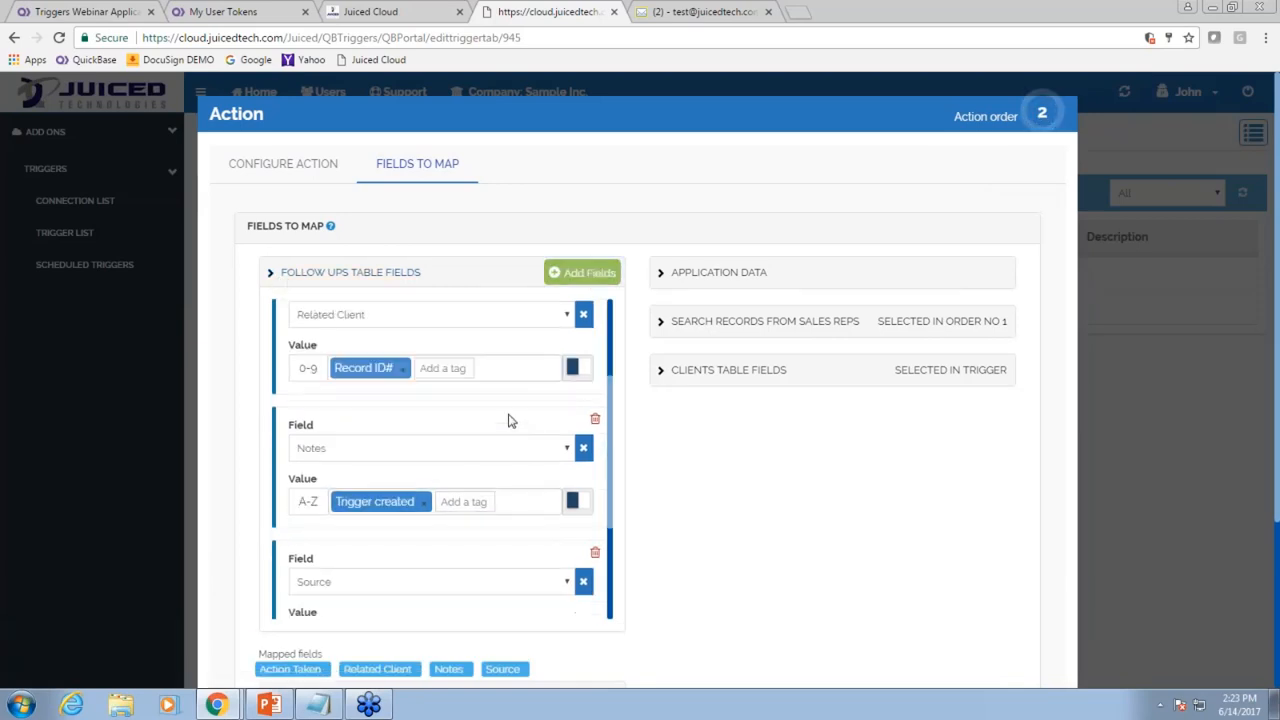
pyautogui.scroll(-1, 503, 424)
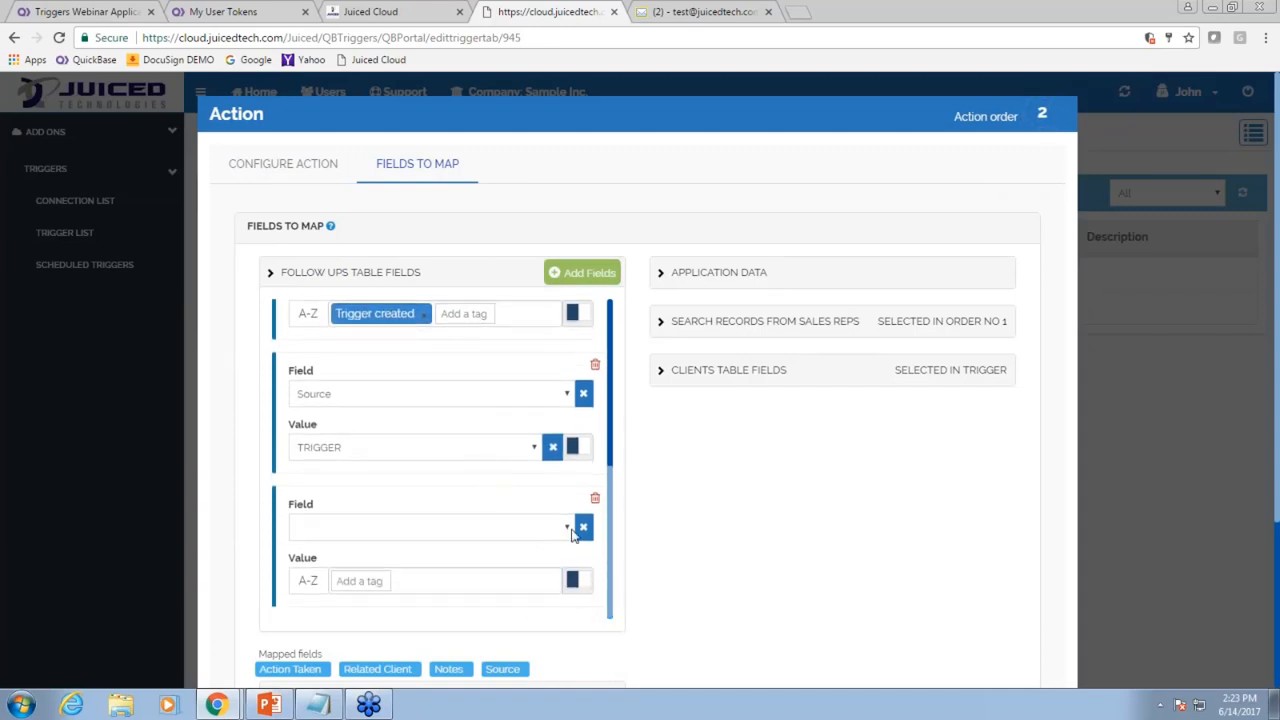
pyautogui.click(569, 528)
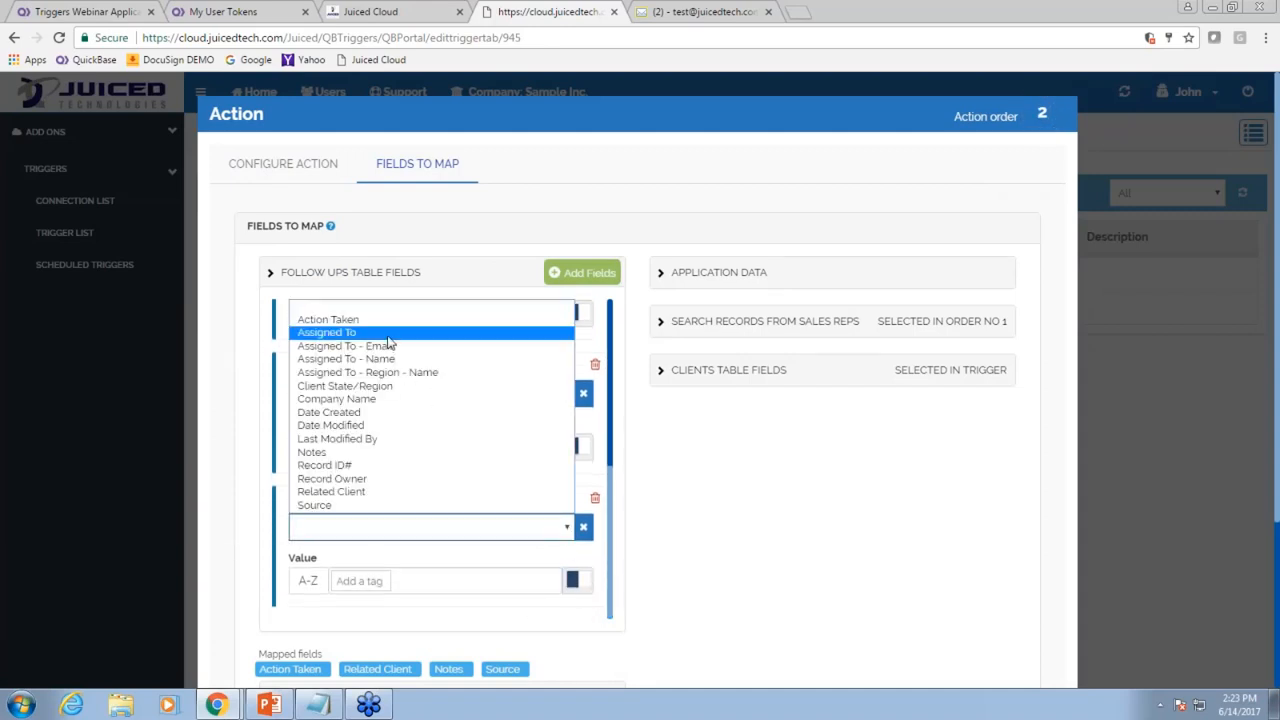
pyautogui.click(390, 343)
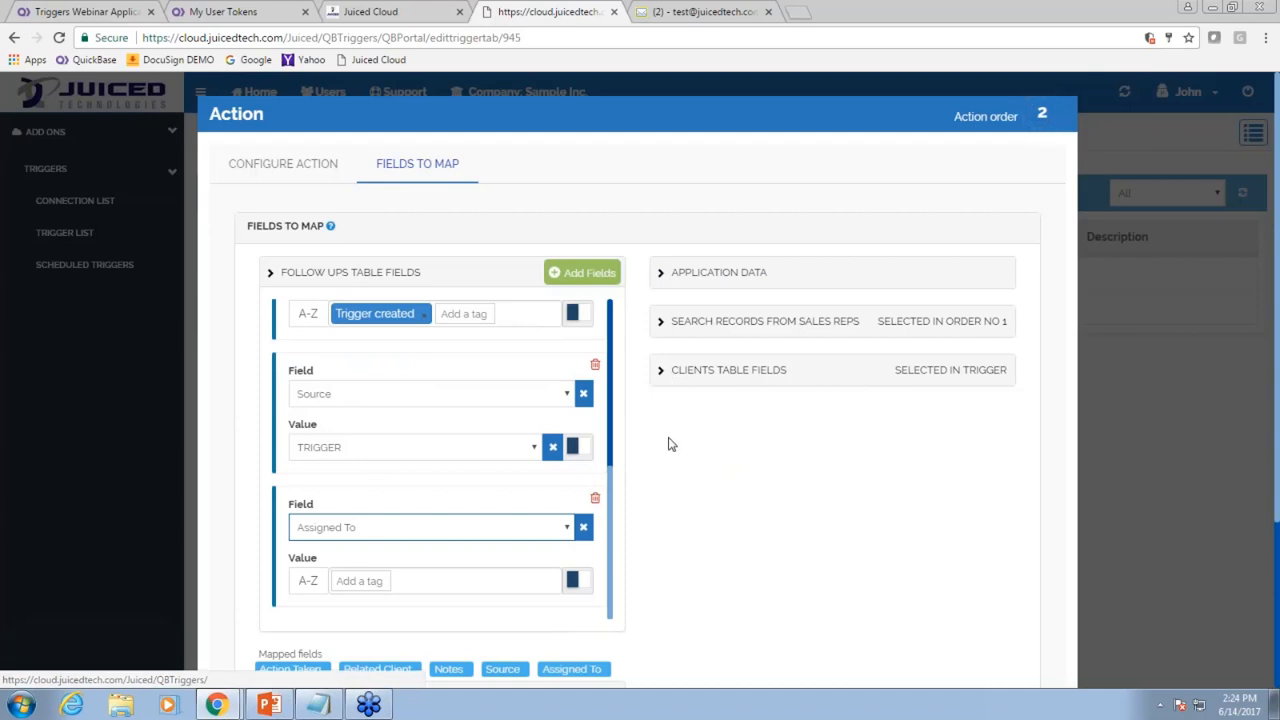
# Step: Set Assigned To to the User found by the sales rep search and save the action
pyautogui.click(661, 324)
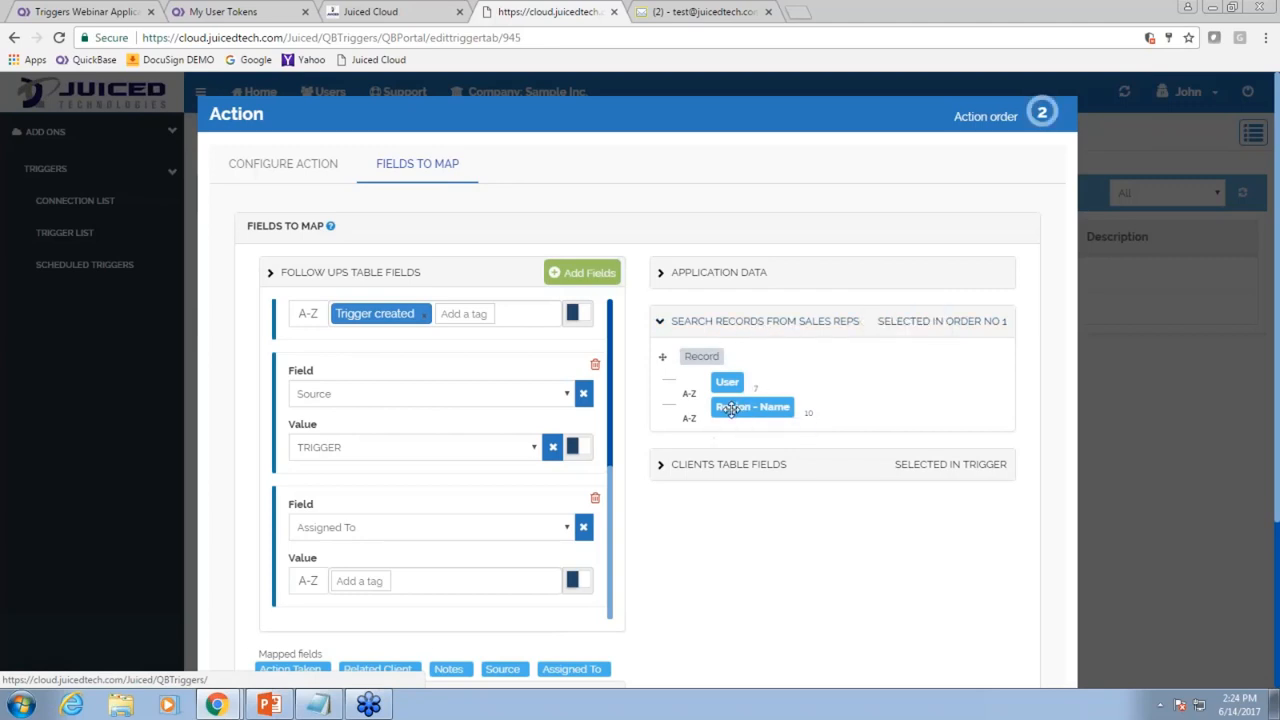
pyautogui.moveTo(724, 381); pyautogui.dragTo(378, 590)
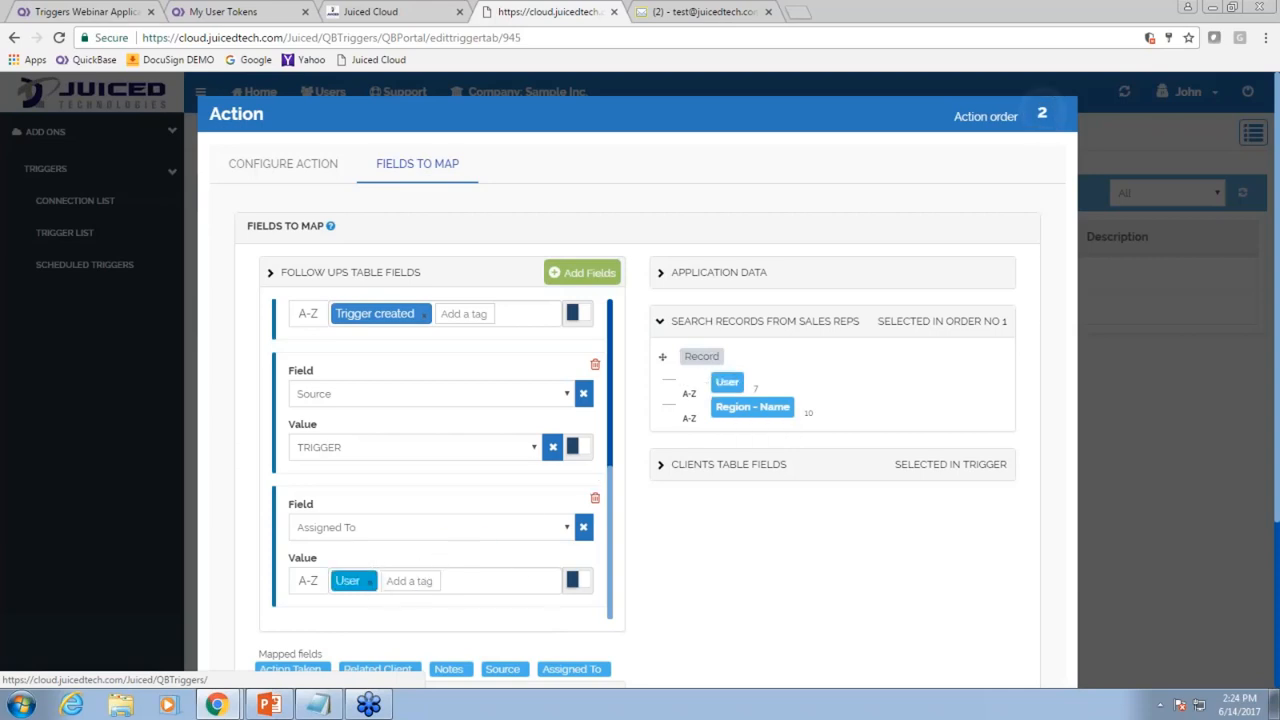
pyautogui.scroll(-1, 518, 578)
pyautogui.scroll(-1, 538, 567)
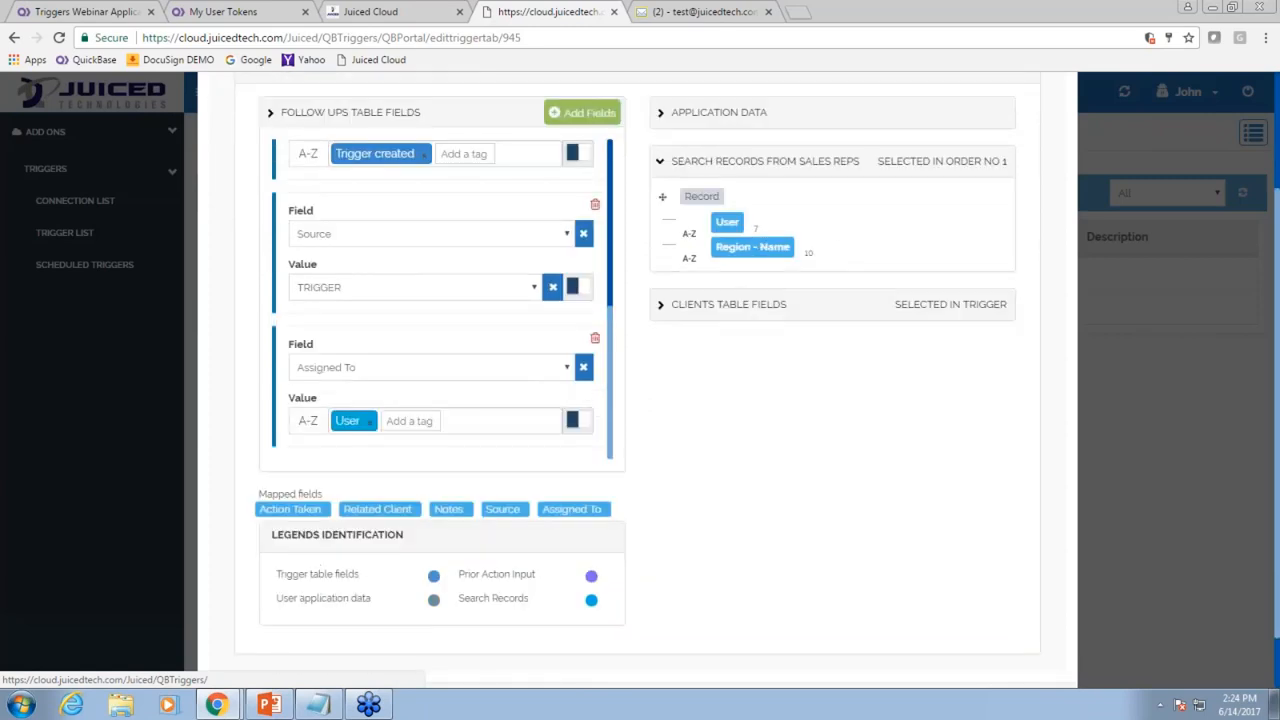
pyautogui.scroll(-1, 718, 428)
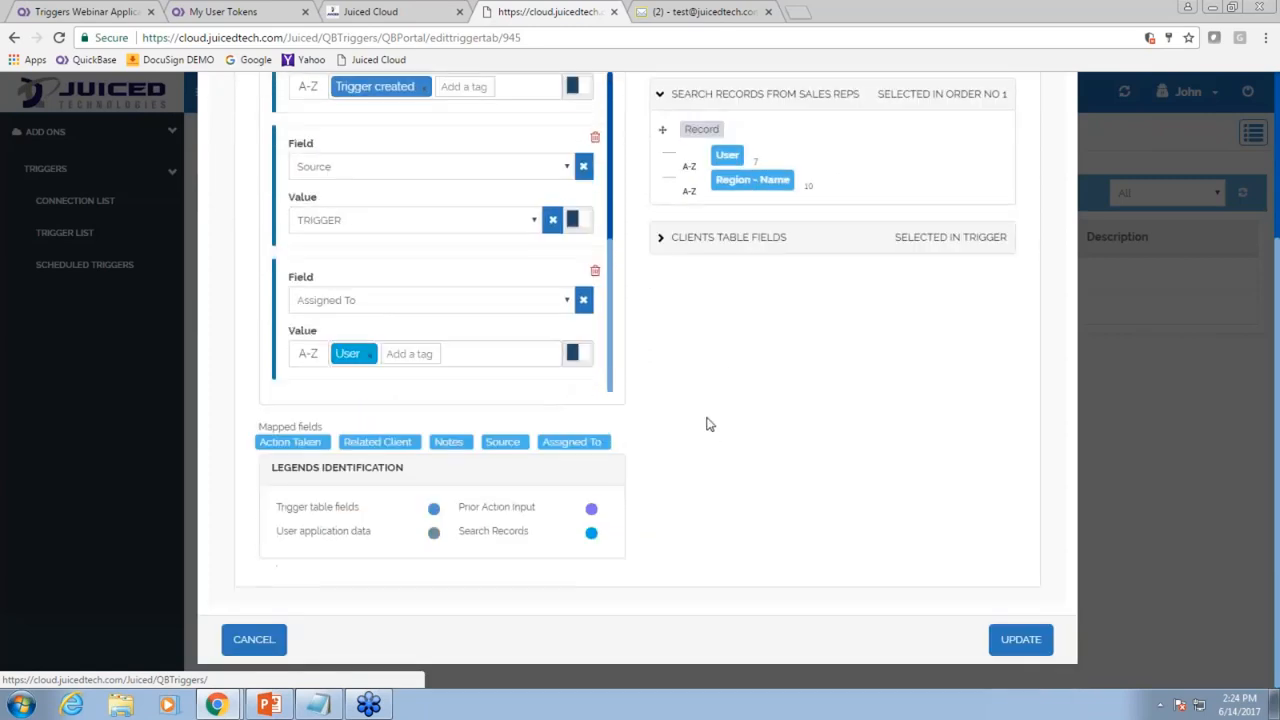
pyautogui.click(1015, 640)
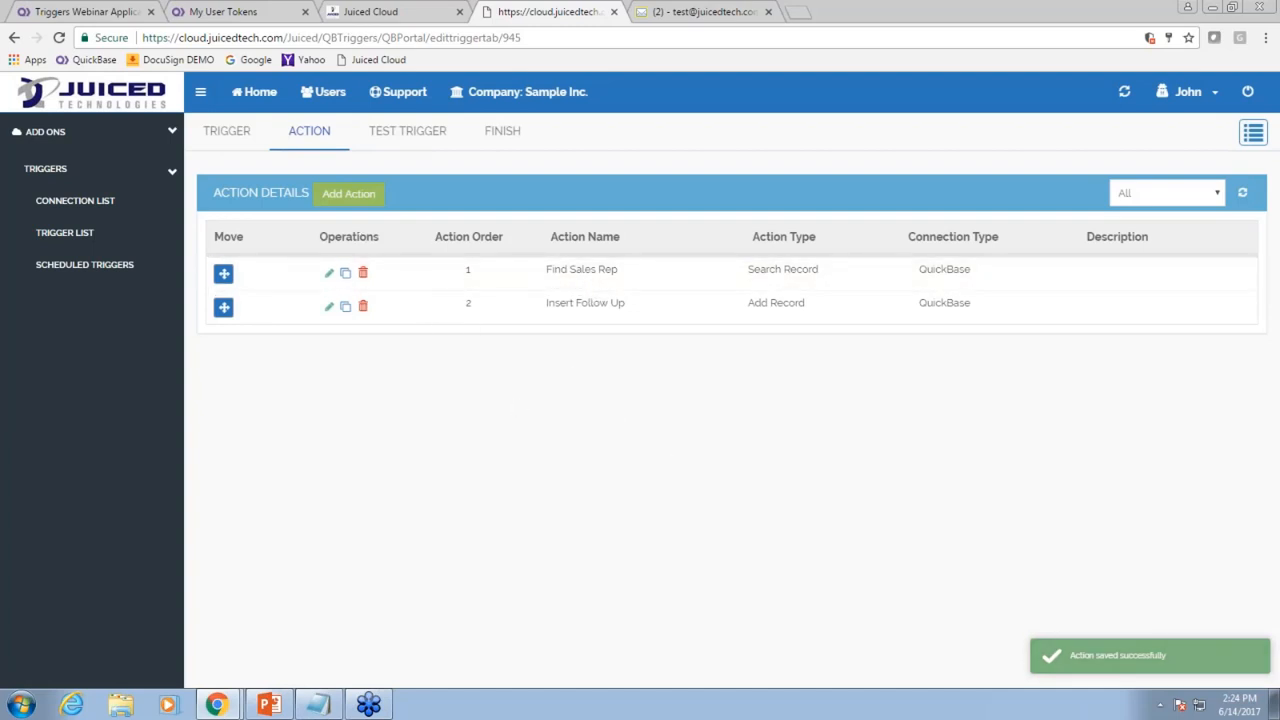
# Step: In the trigger list, set trigger 945 Active and 944 Inactive, then edit trigger 945
pyautogui.click(113, 238)
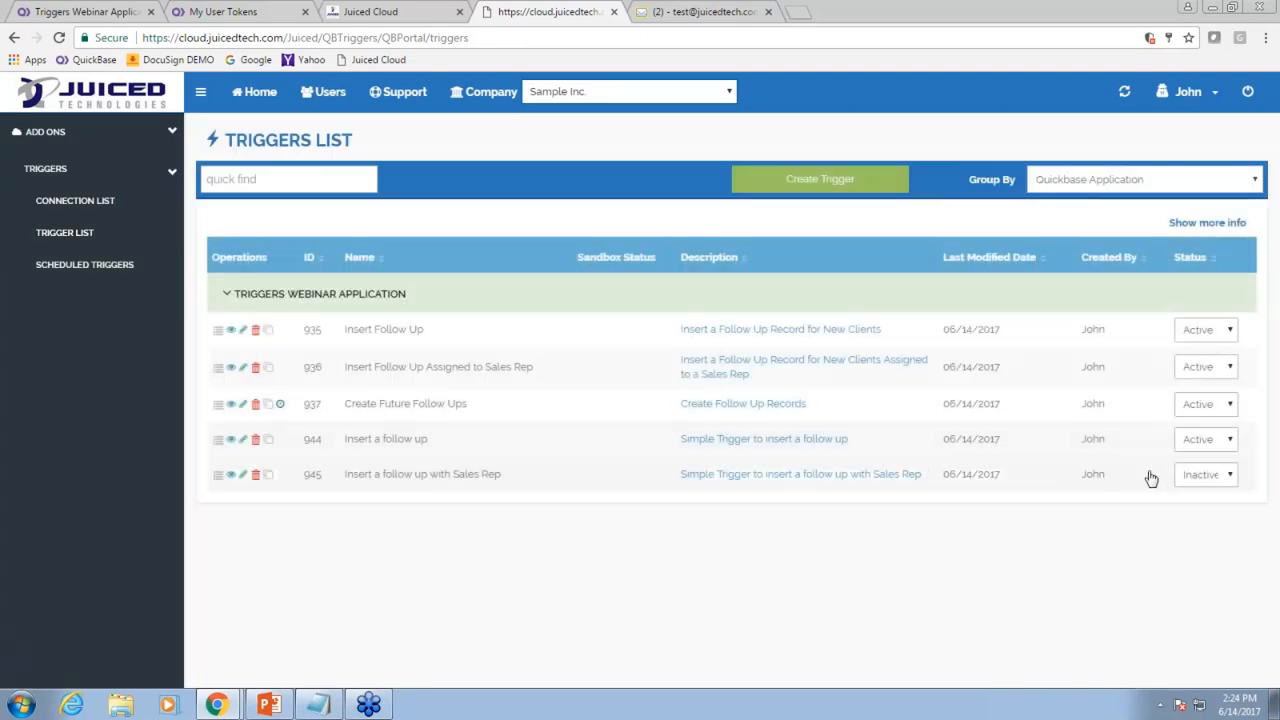
pyautogui.click(1231, 478)
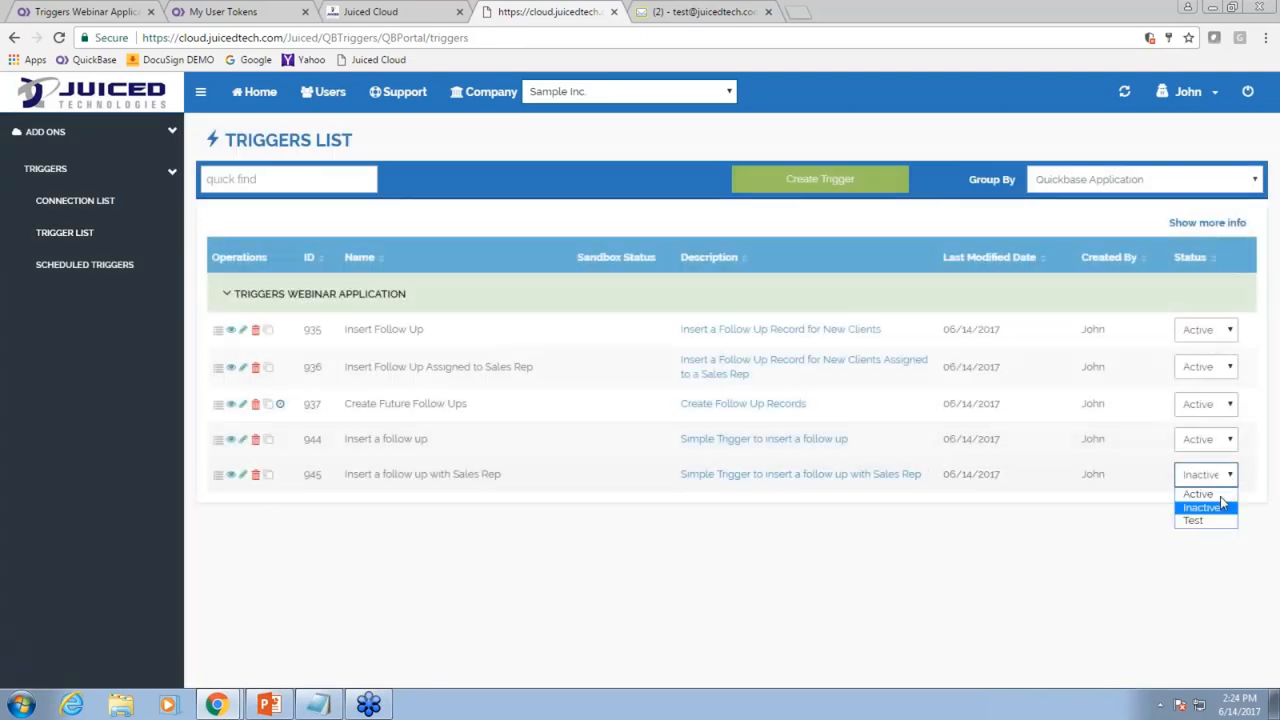
pyautogui.click(1218, 495)
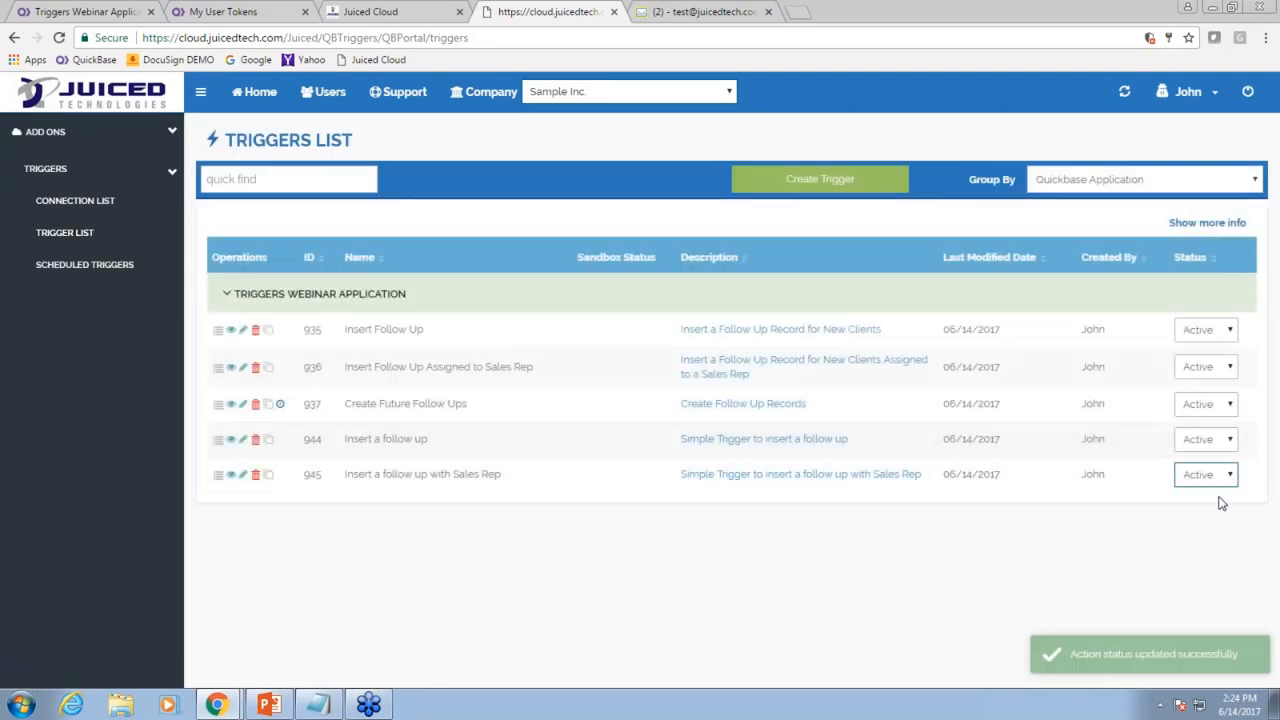
pyautogui.click(1231, 444)
pyautogui.click(1220, 470)
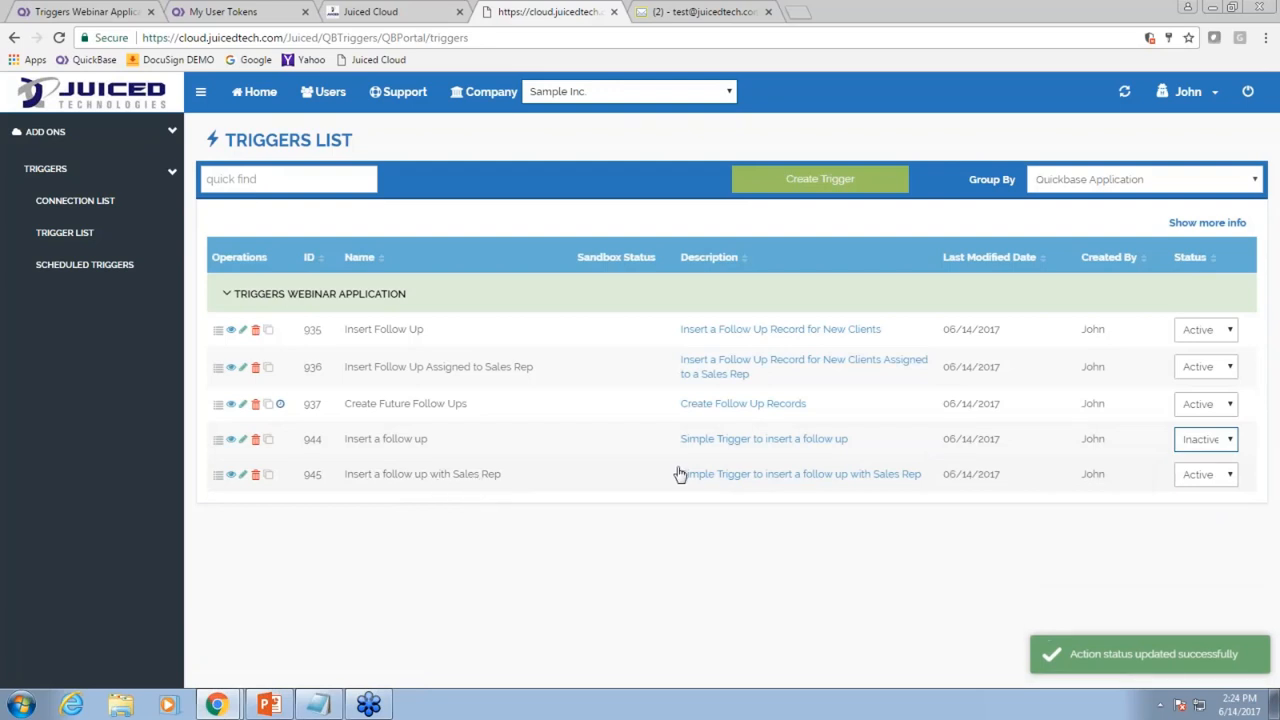
pyautogui.click(243, 476)
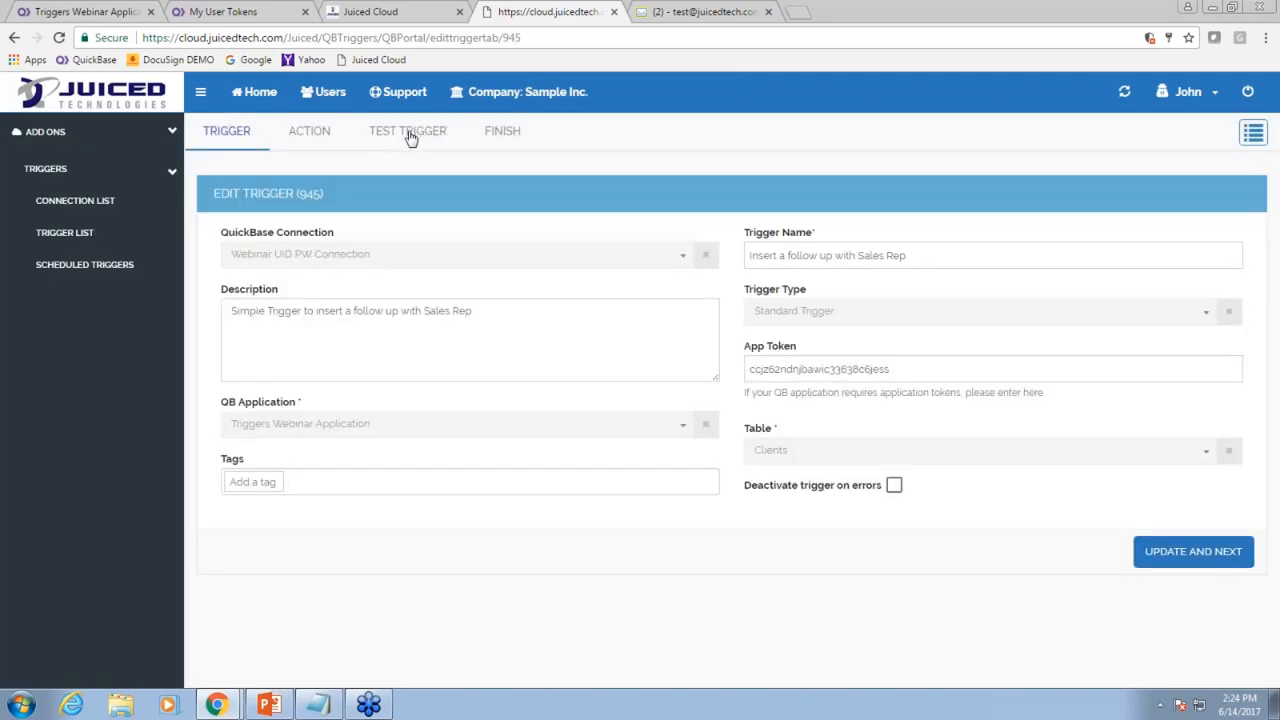
# Step: Look up a client ID in QuickBase and test trigger 945 on record 145 without database updates
pyautogui.click(410, 137)
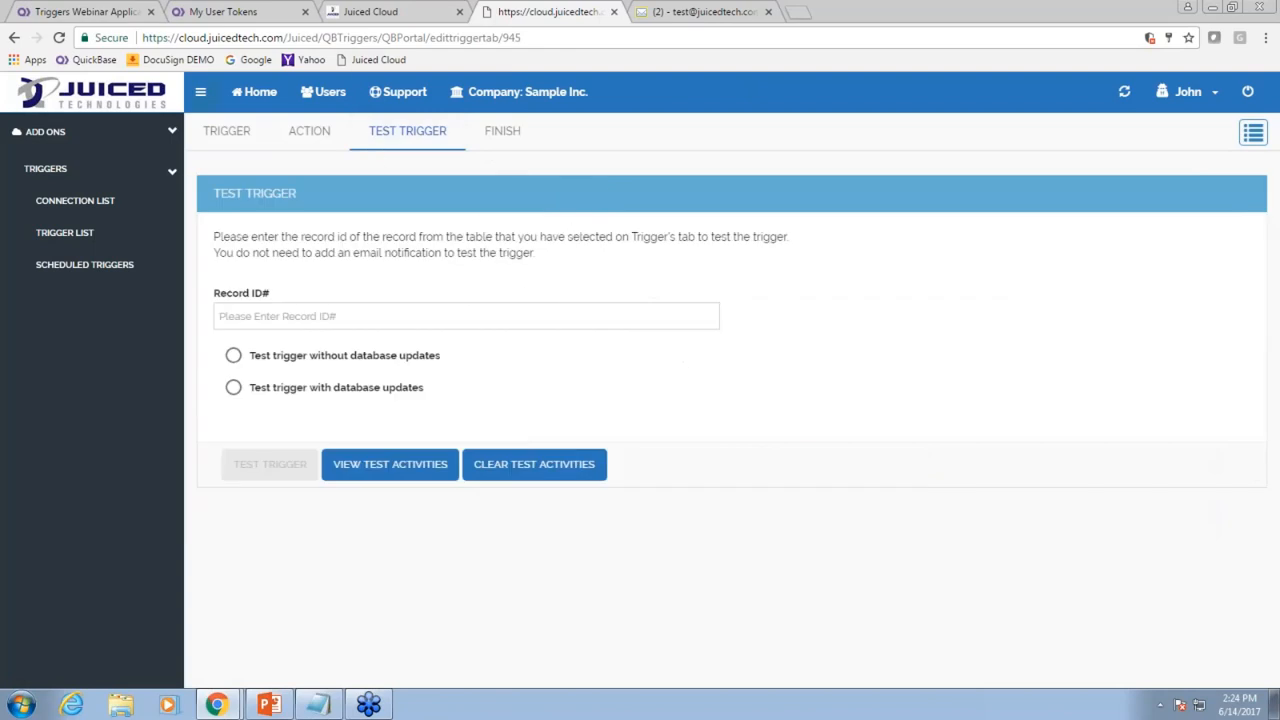
pyautogui.click(112, 14)
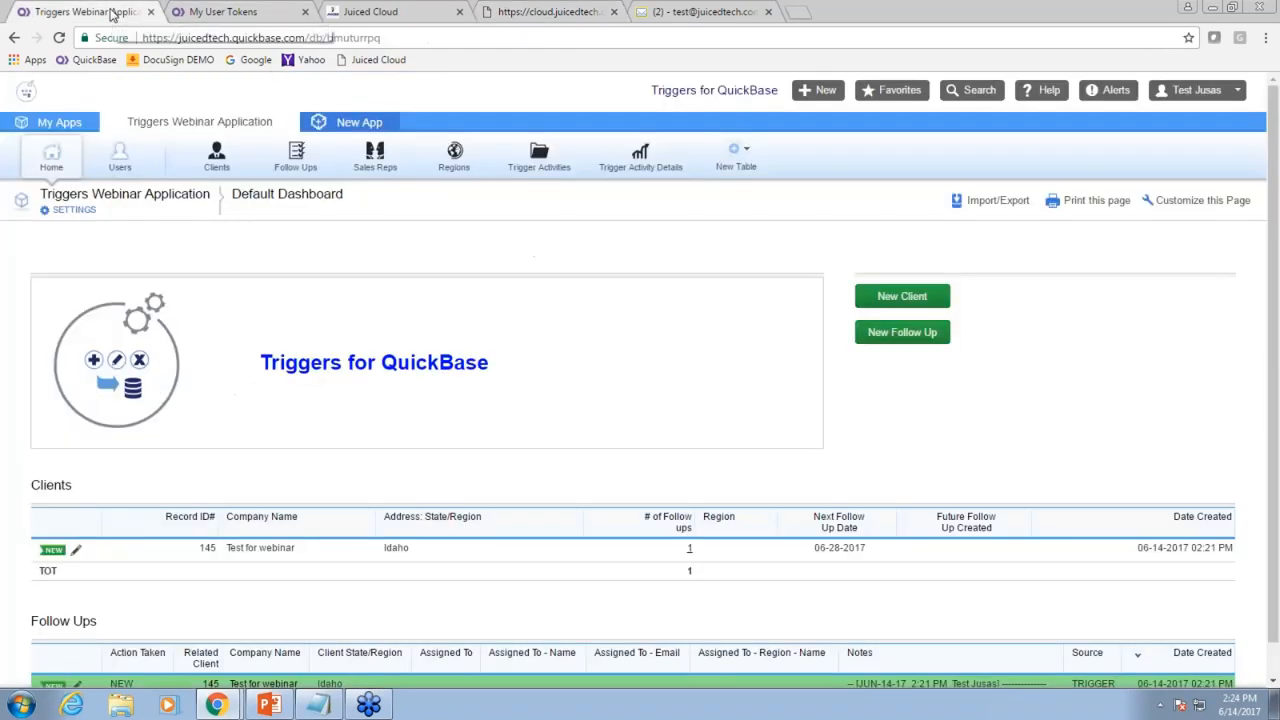
pyautogui.click(218, 158)
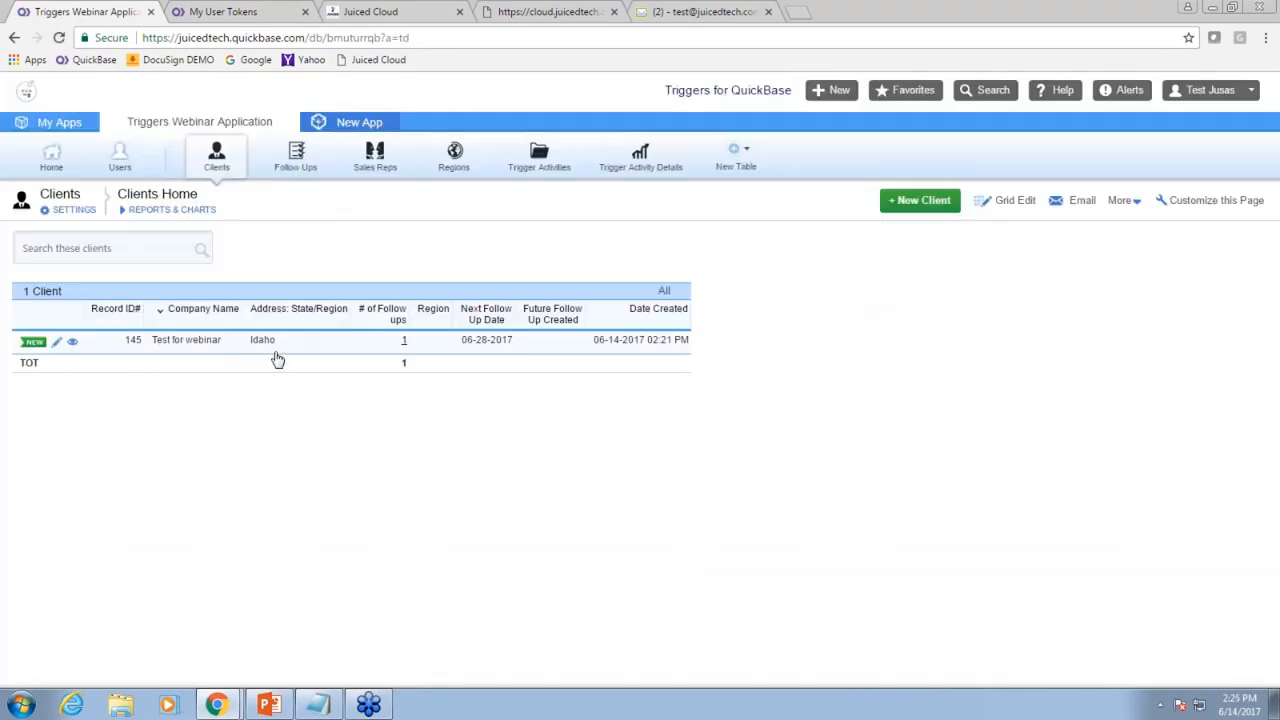
pyautogui.click(548, 12)
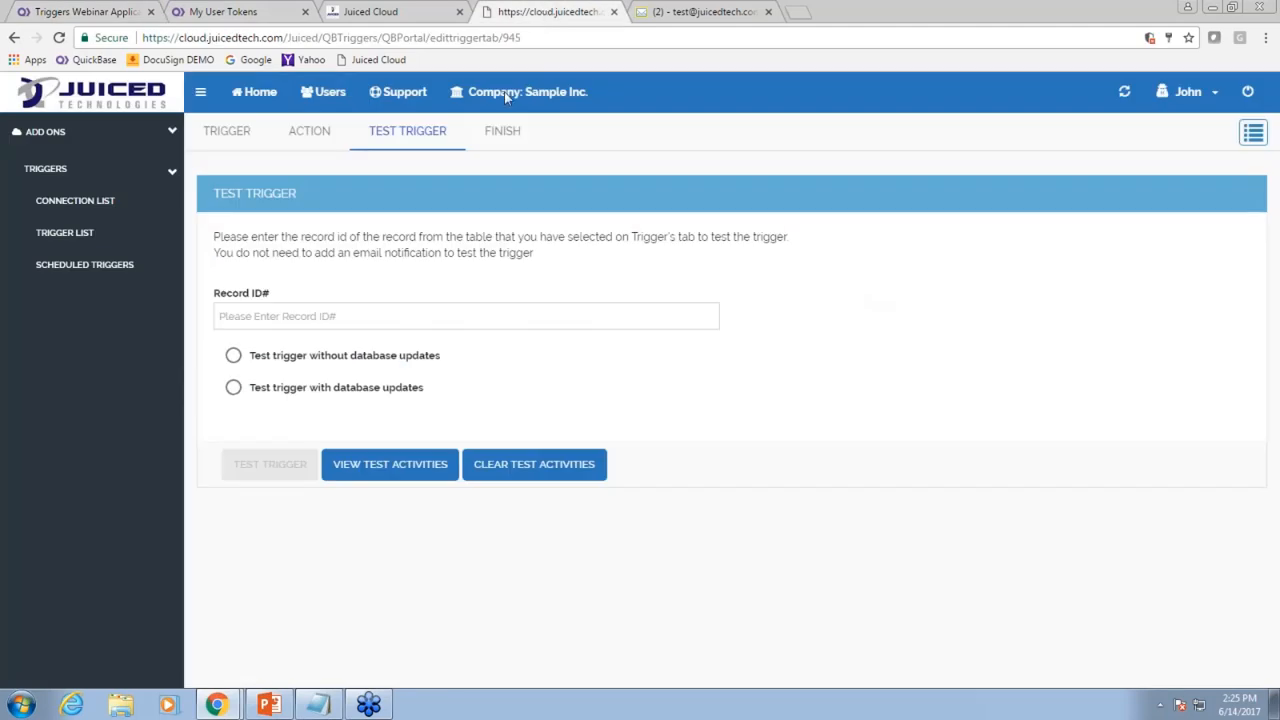
pyautogui.click(281, 315)
pyautogui.write('145')
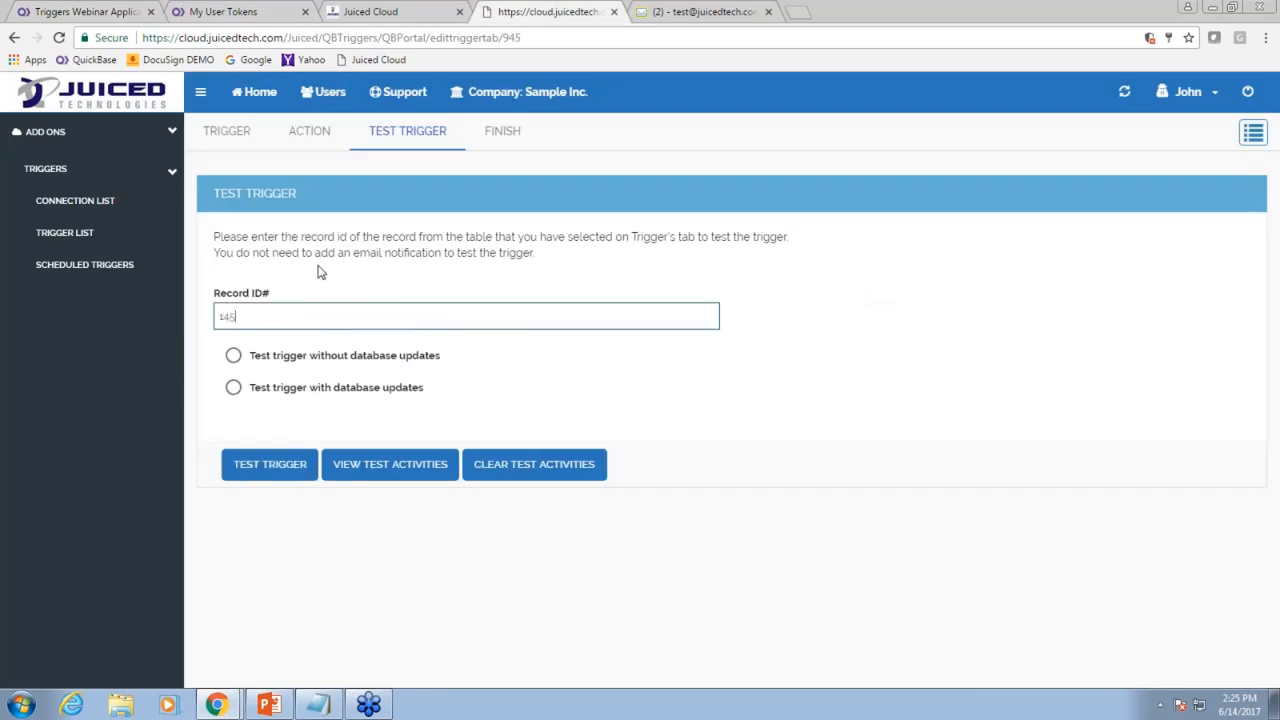
pyautogui.click(772, 346)
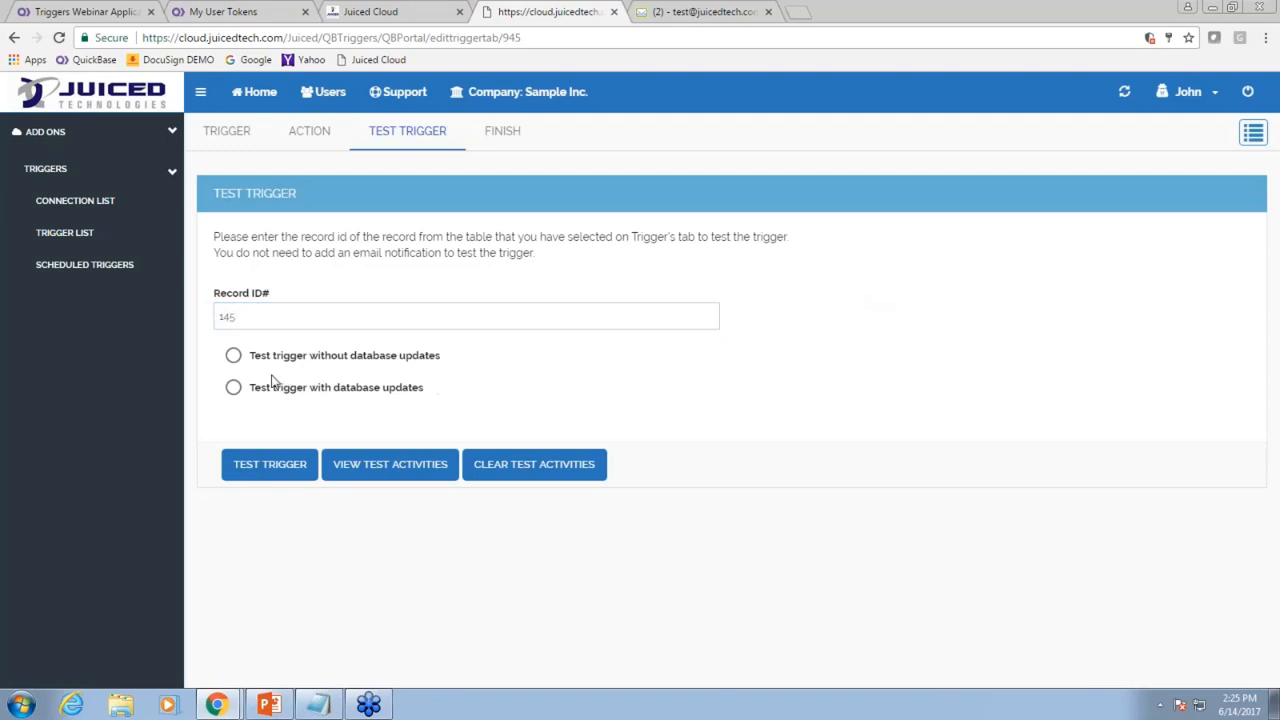
pyautogui.click(234, 358)
pyautogui.click(286, 465)
# Step: Review the test activity log and expand the run's step details
pyautogui.doubleClick(250, 318)
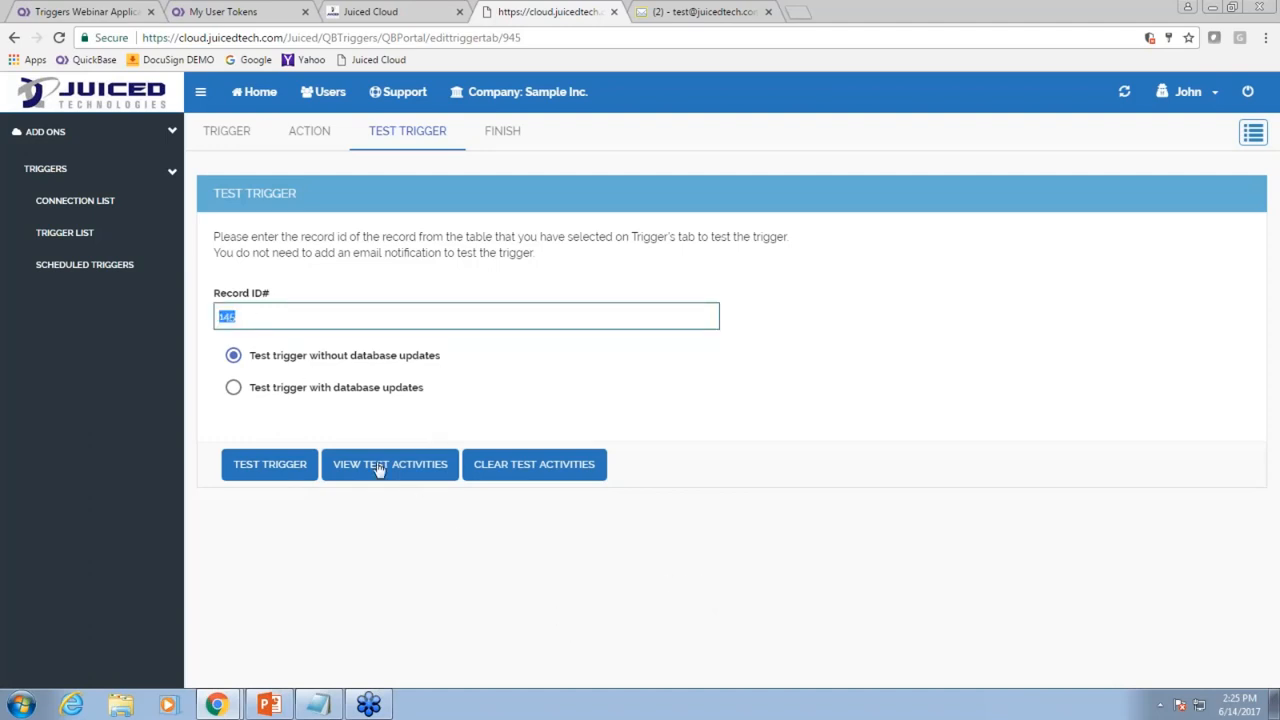
pyautogui.click(381, 470)
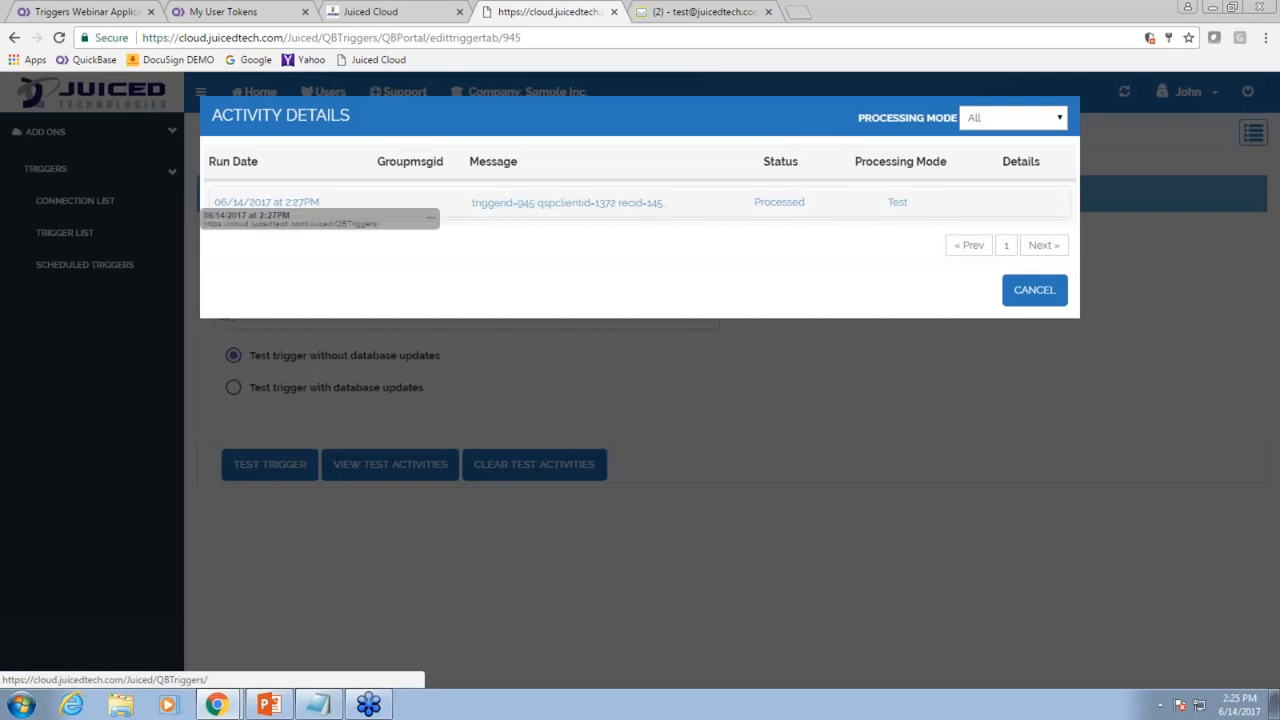
pyautogui.click(323, 212)
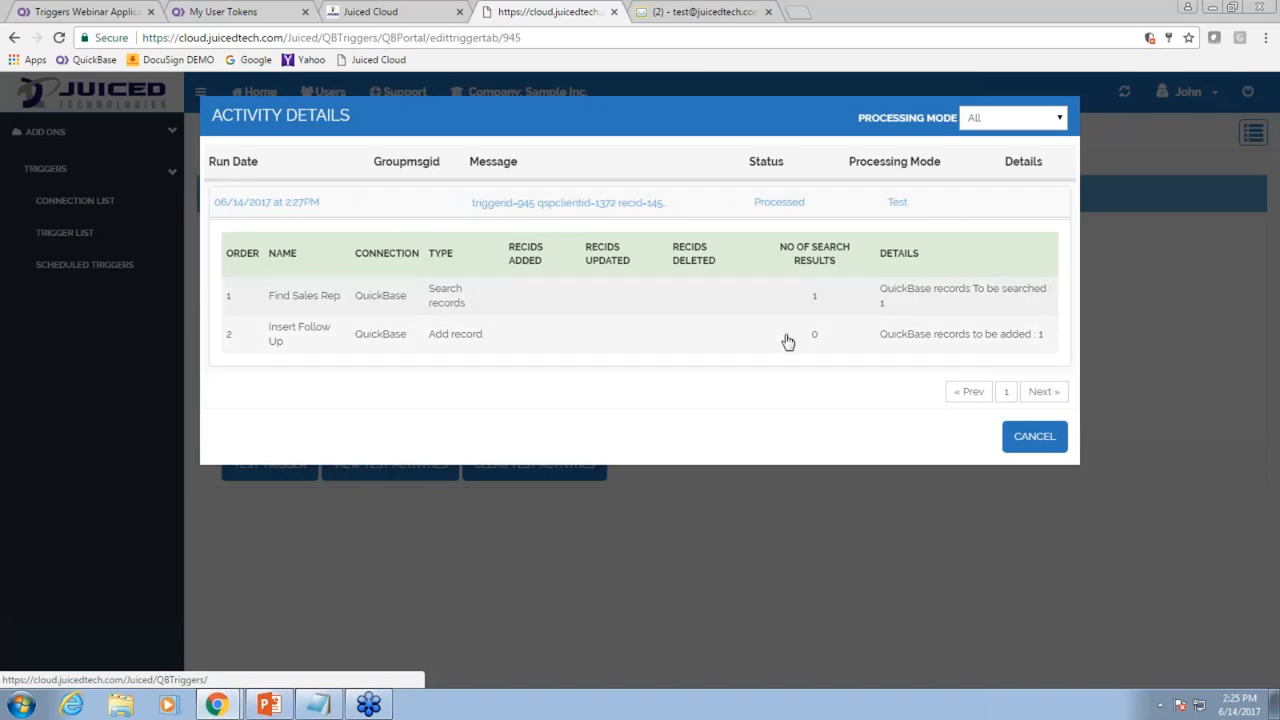
# Step: Rerun the trigger test on record 145 with database updates
pyautogui.click(1031, 438)
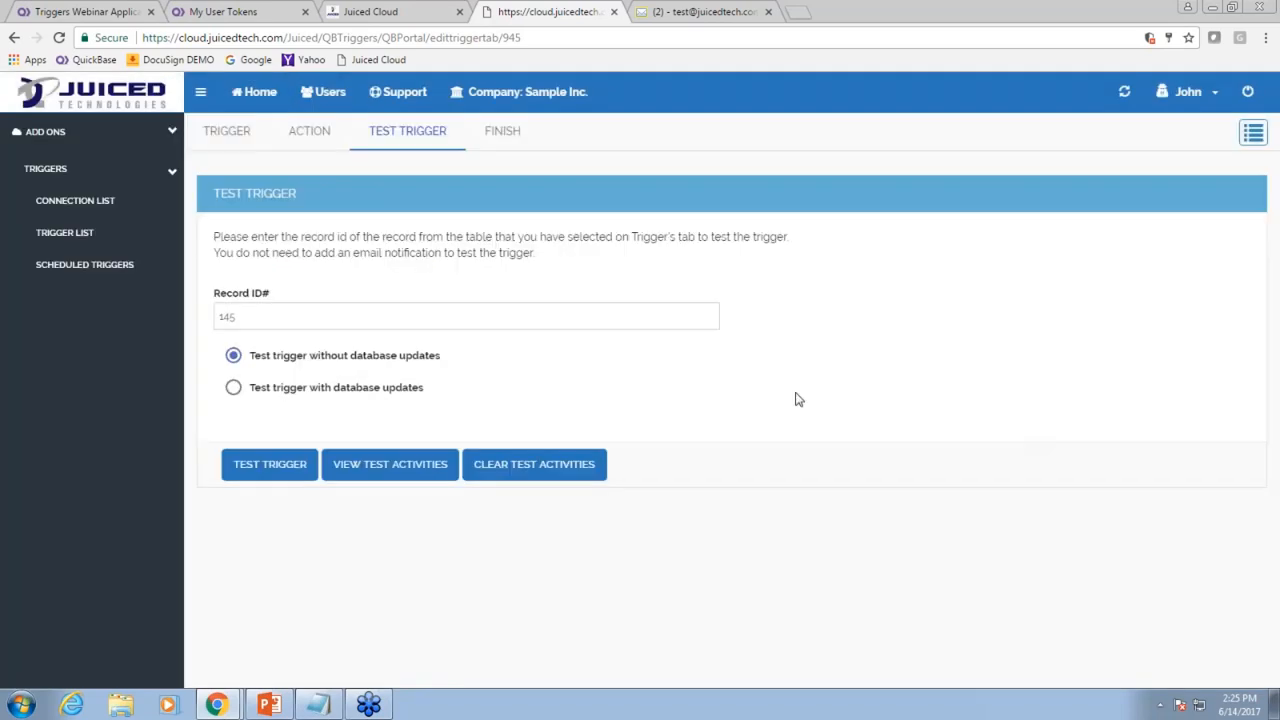
pyautogui.click(240, 390)
pyautogui.click(280, 468)
# Step: Check Follow Ups in QuickBase for the new follow up assigned to the Northwest rep
pyautogui.click(138, 16)
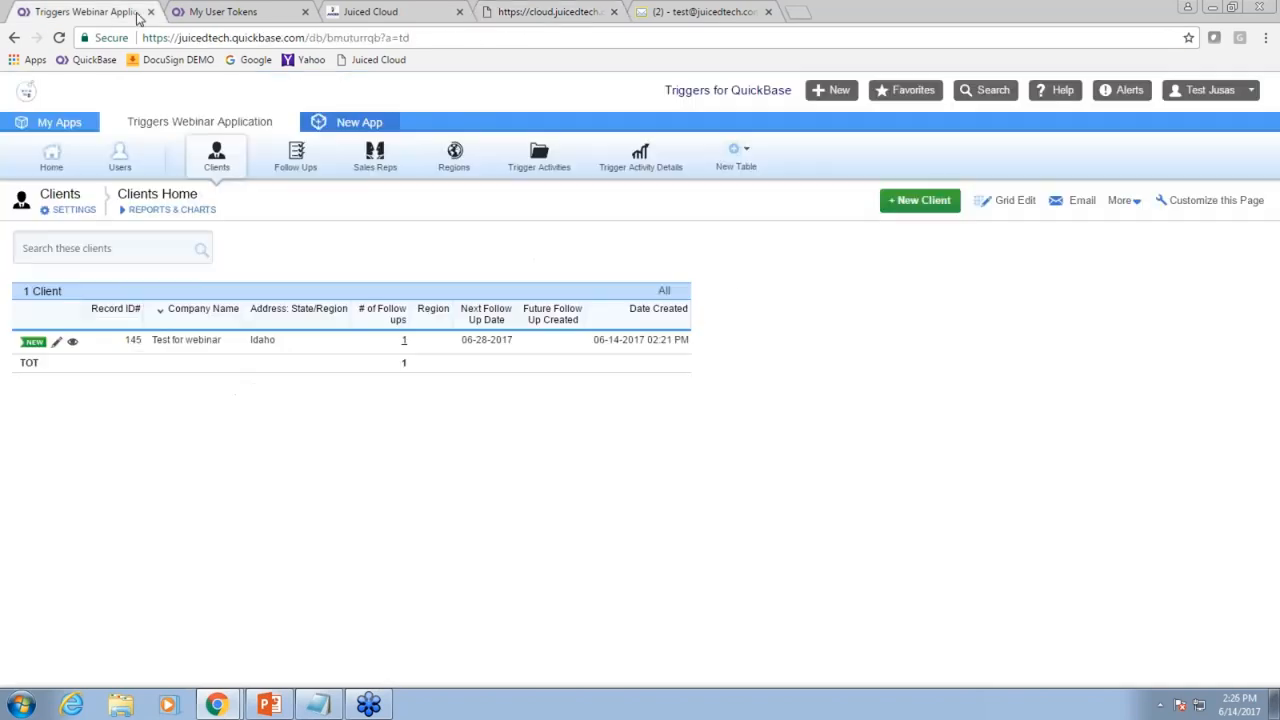
pyautogui.click(295, 158)
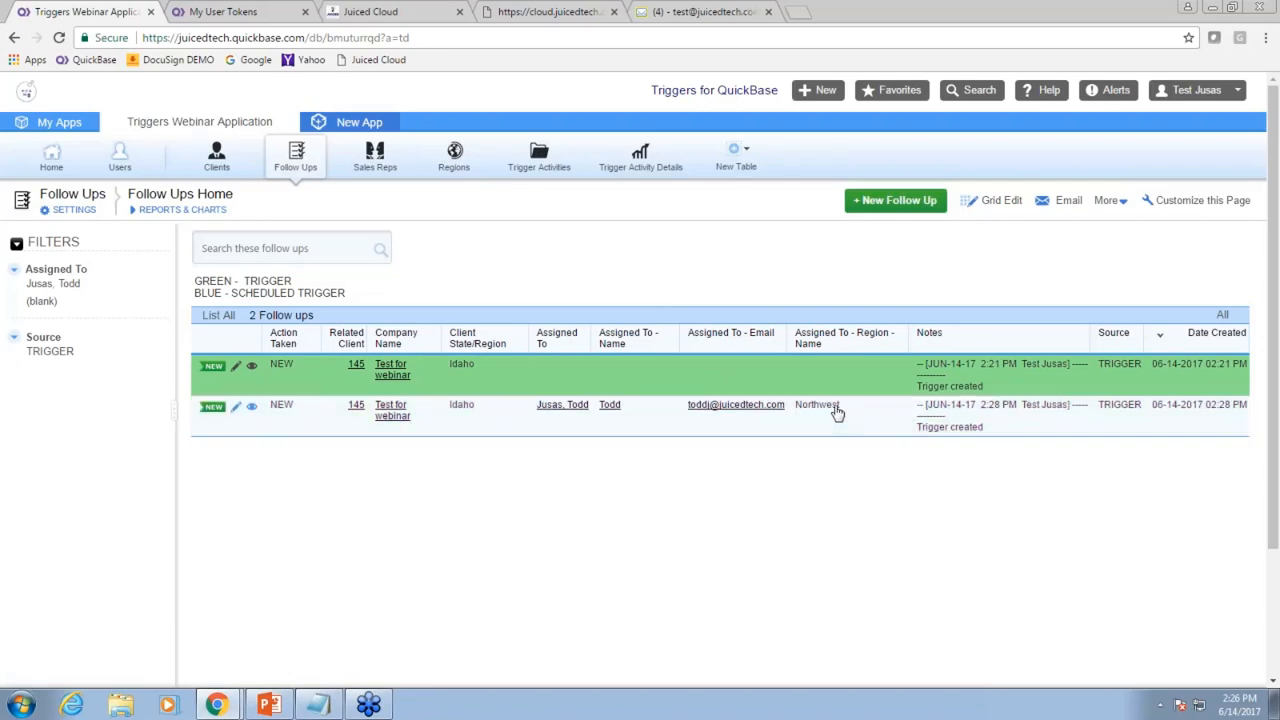
pyautogui.moveTo(840, 407); pyautogui.dragTo(832, 407)
pyautogui.click(380, 160)
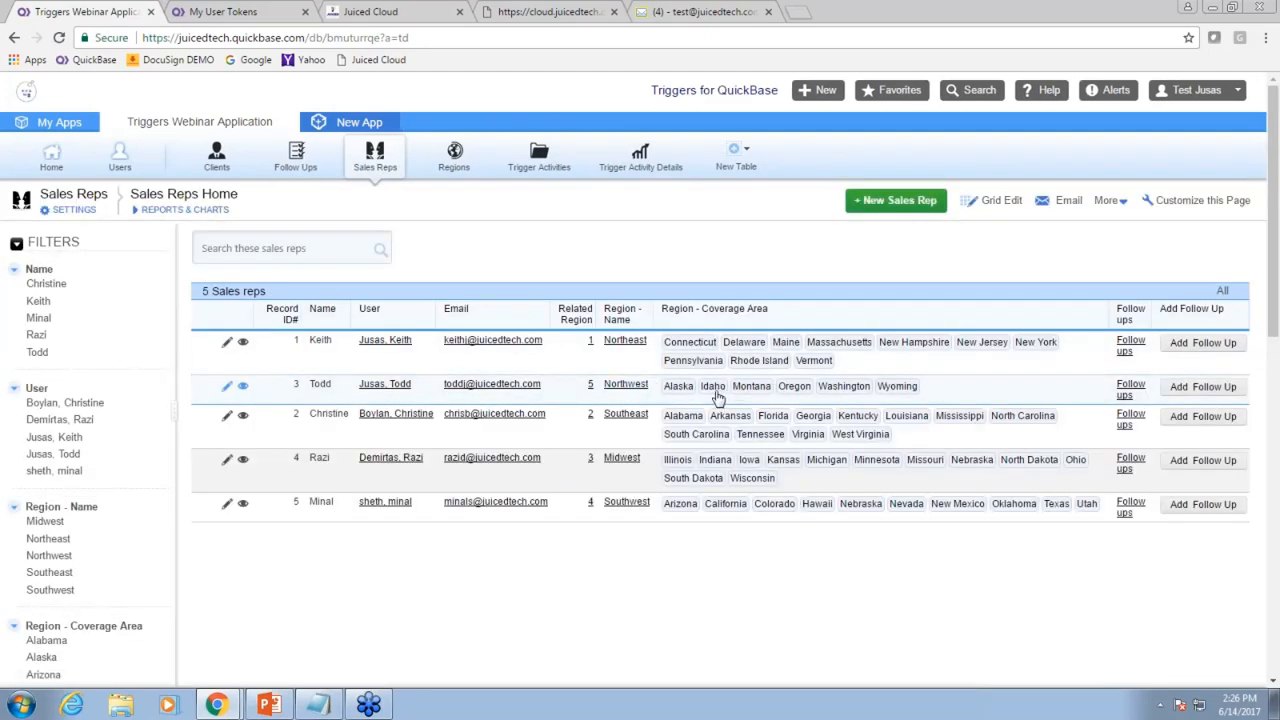
pyautogui.click(58, 155)
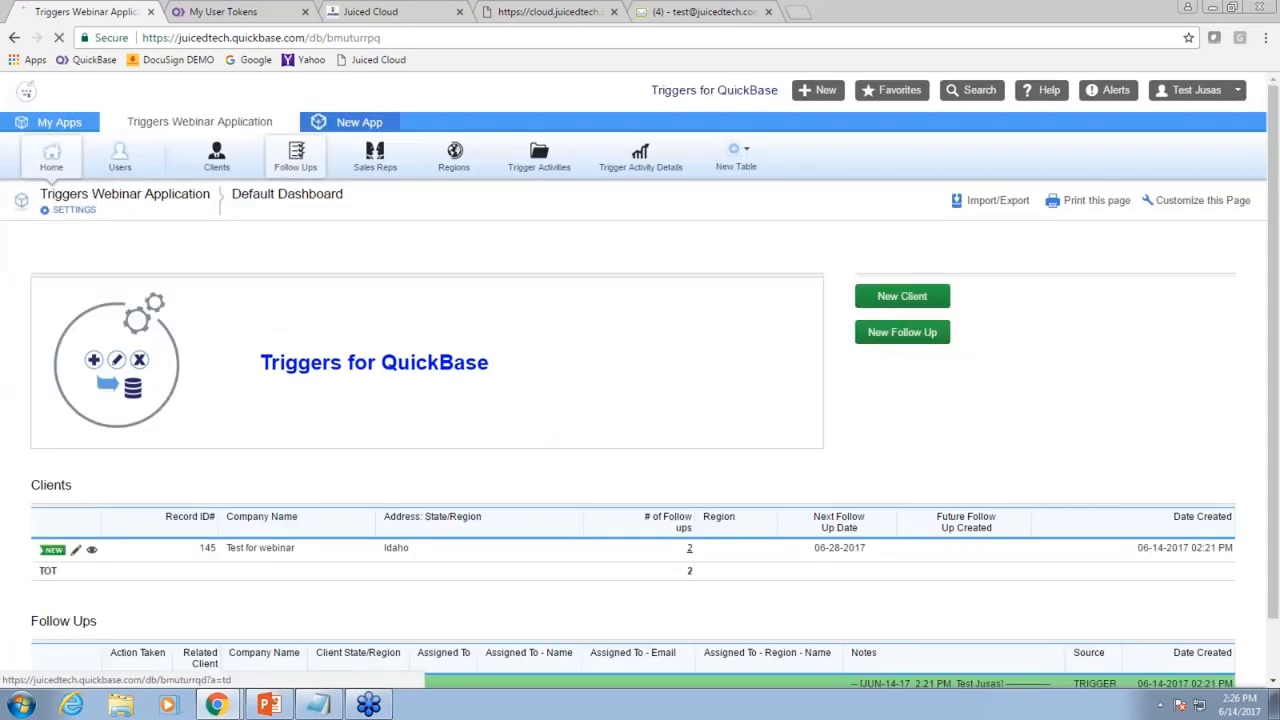
pyautogui.click(298, 162)
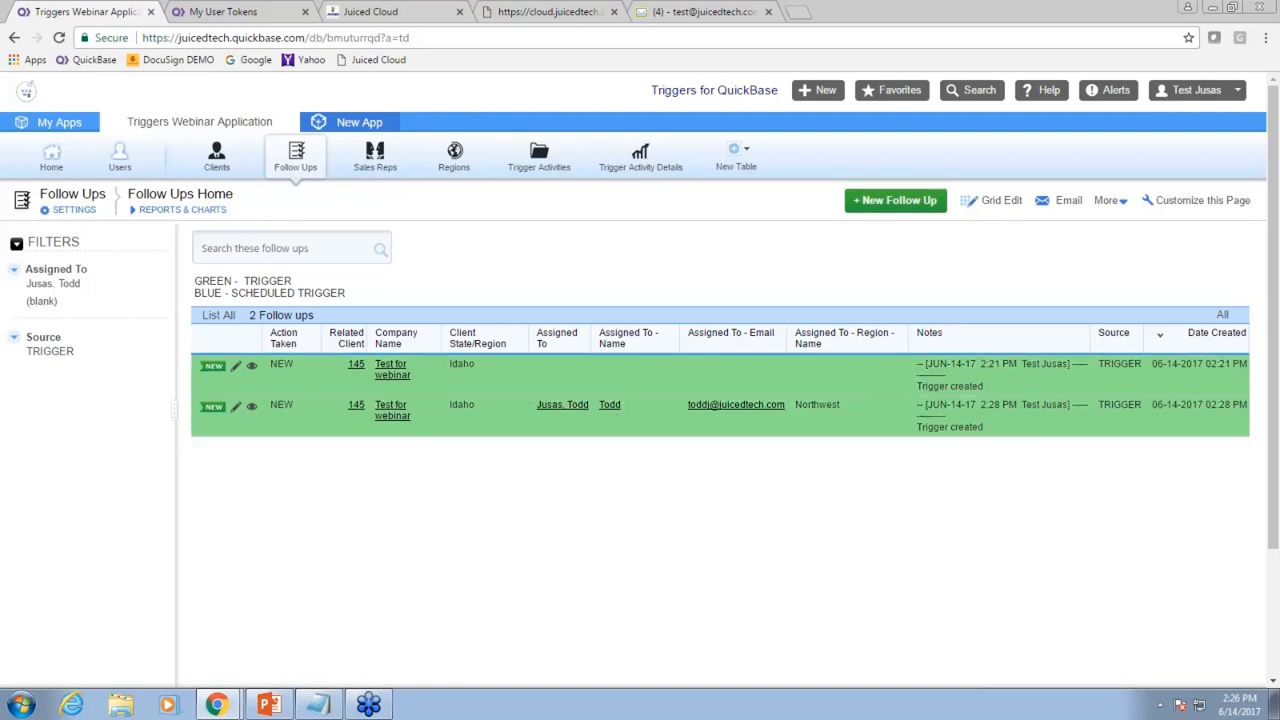
pyautogui.click(525, 13)
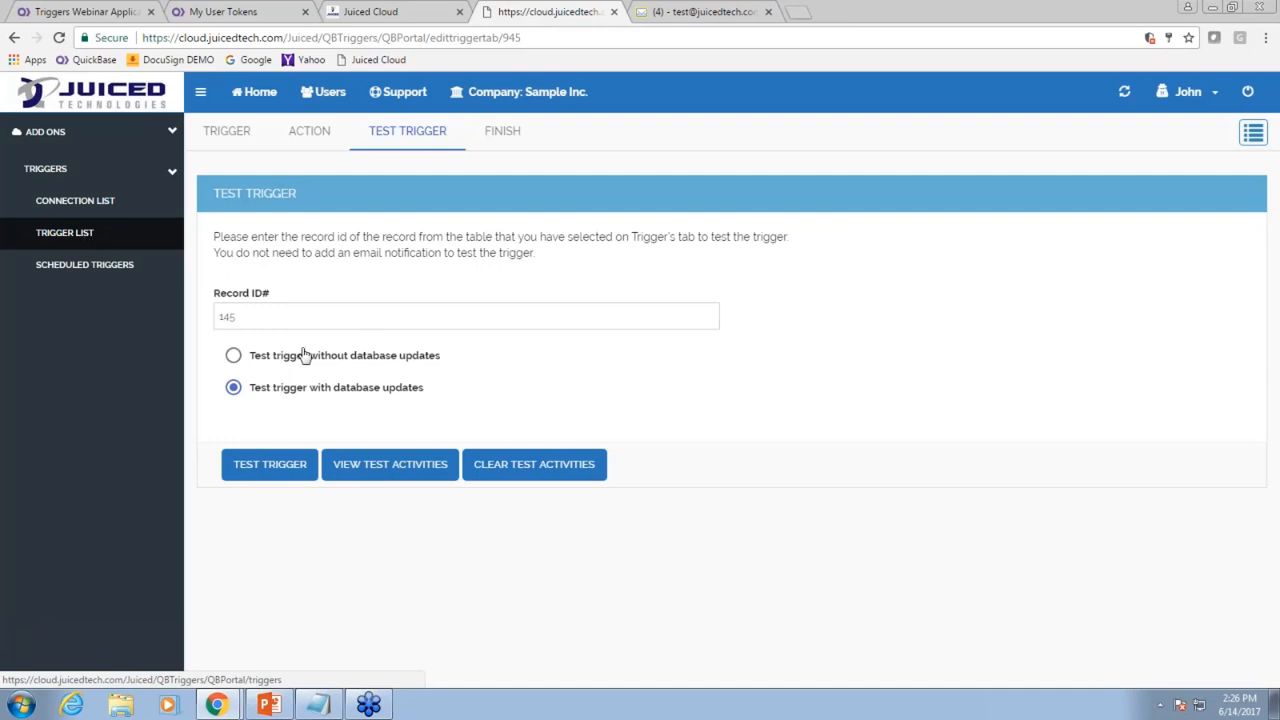
# Step: Inspect trigger 945's Finish settings and its email notification details
pyautogui.click(501, 137)
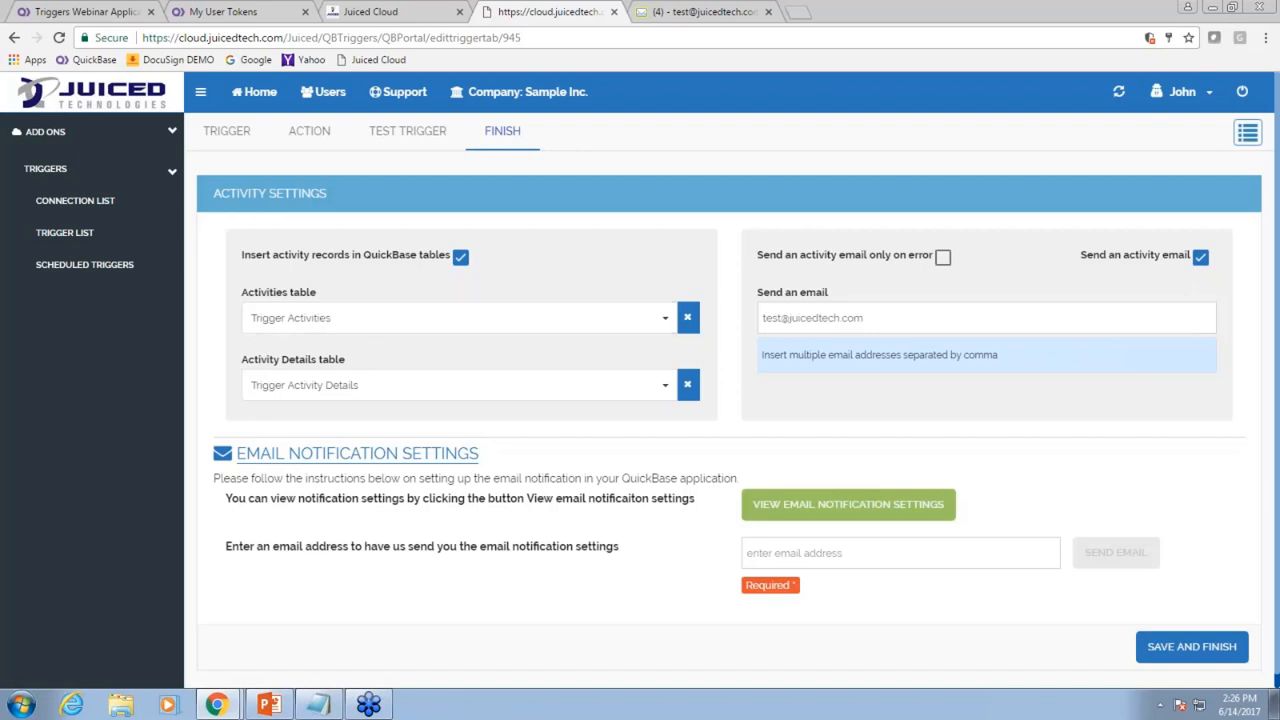
pyautogui.click(842, 508)
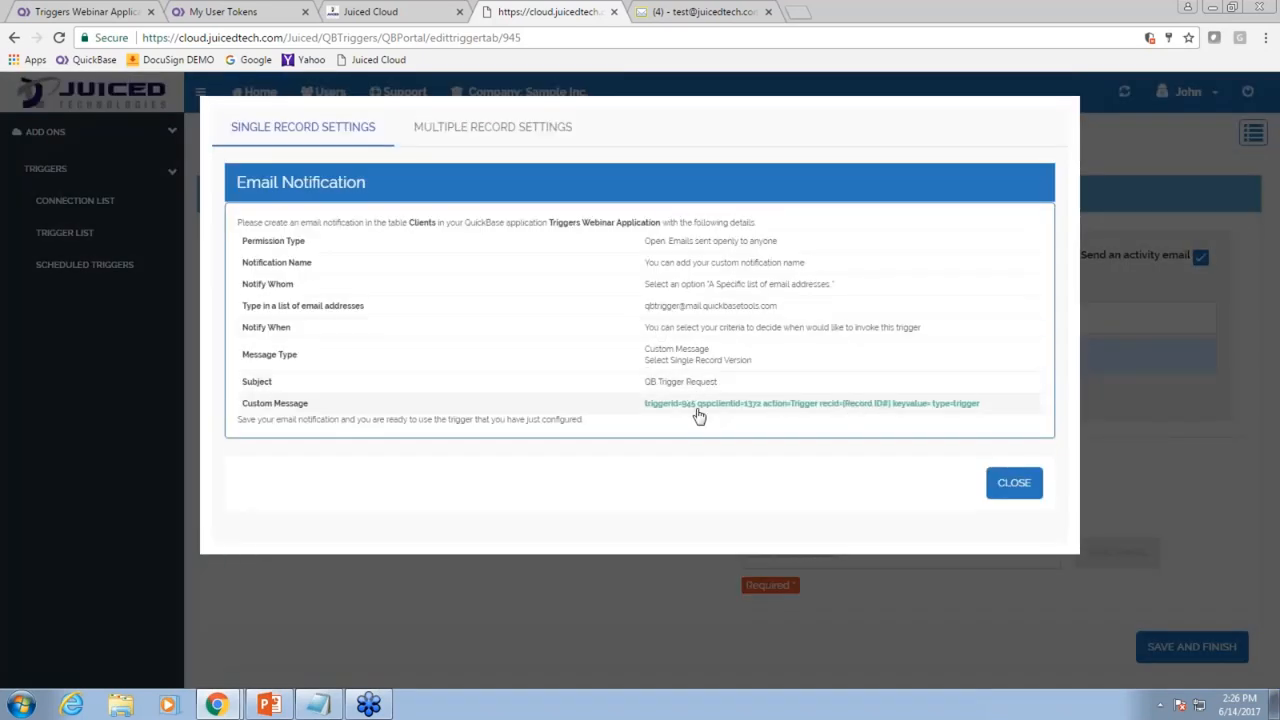
pyautogui.click(1018, 486)
# Step: Go to the Clients table's notification settings in QuickBase
pyautogui.click(106, 12)
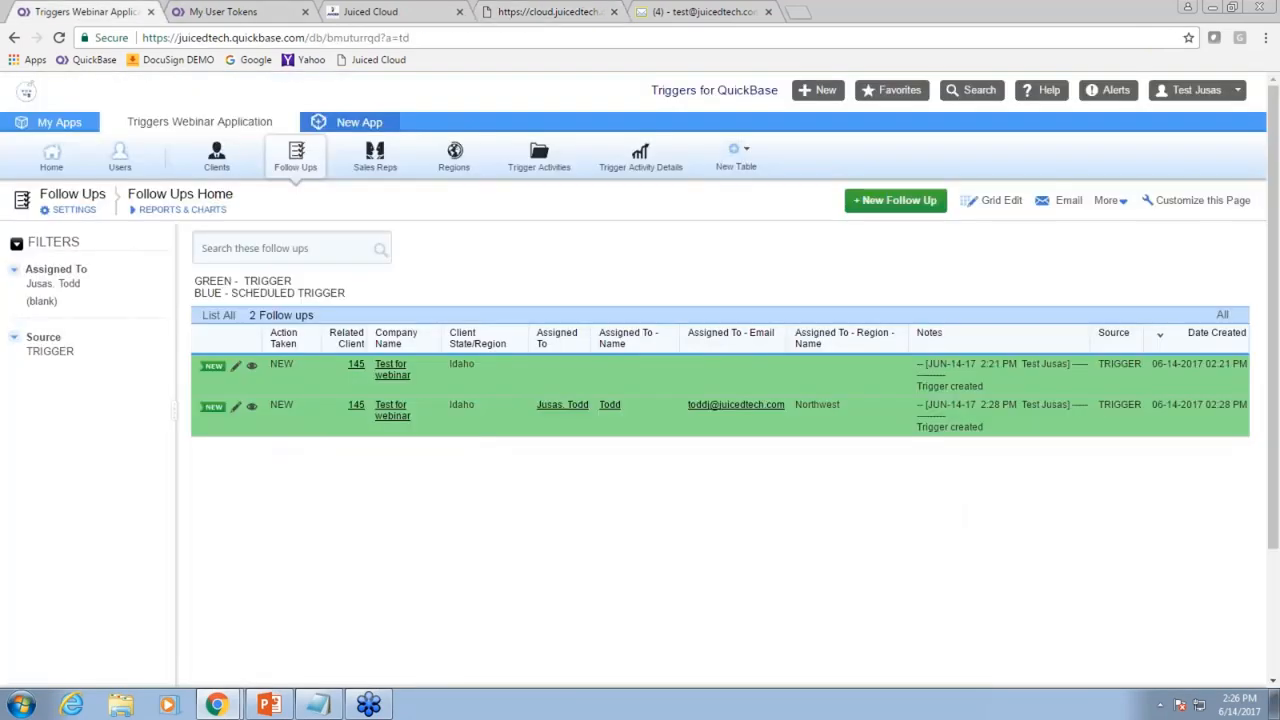
pyautogui.click(75, 210)
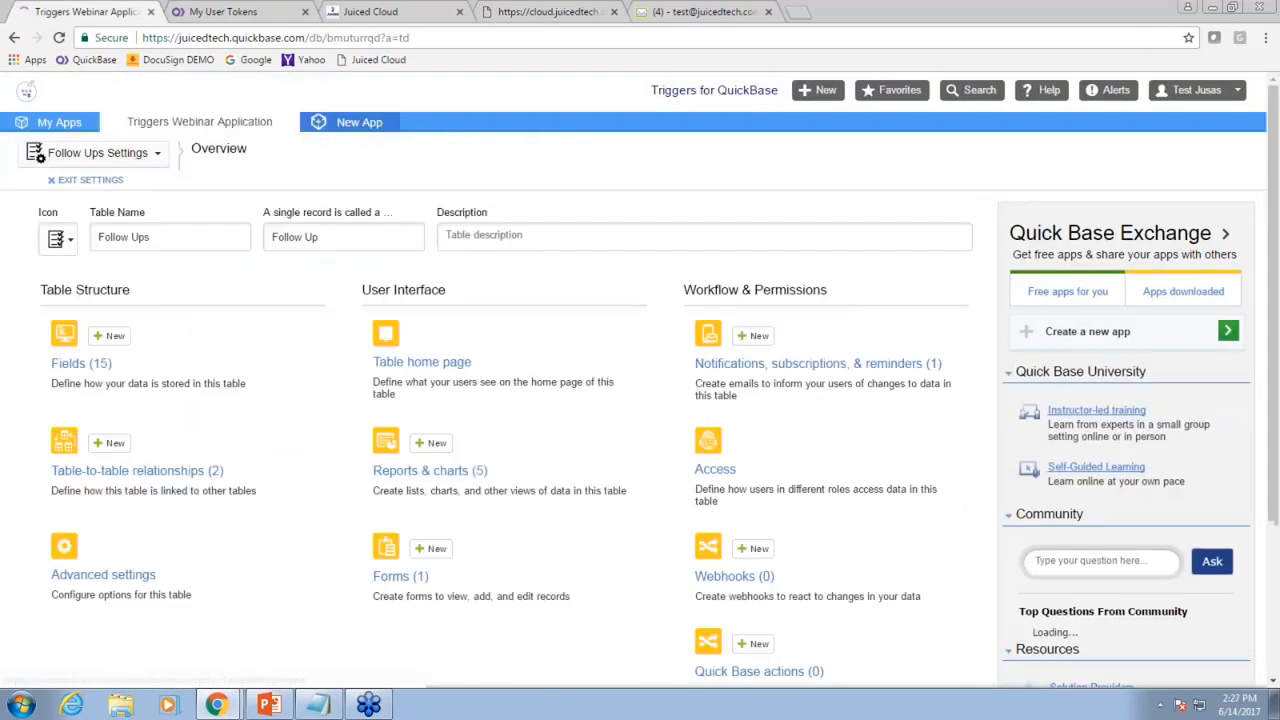
pyautogui.click(800, 366)
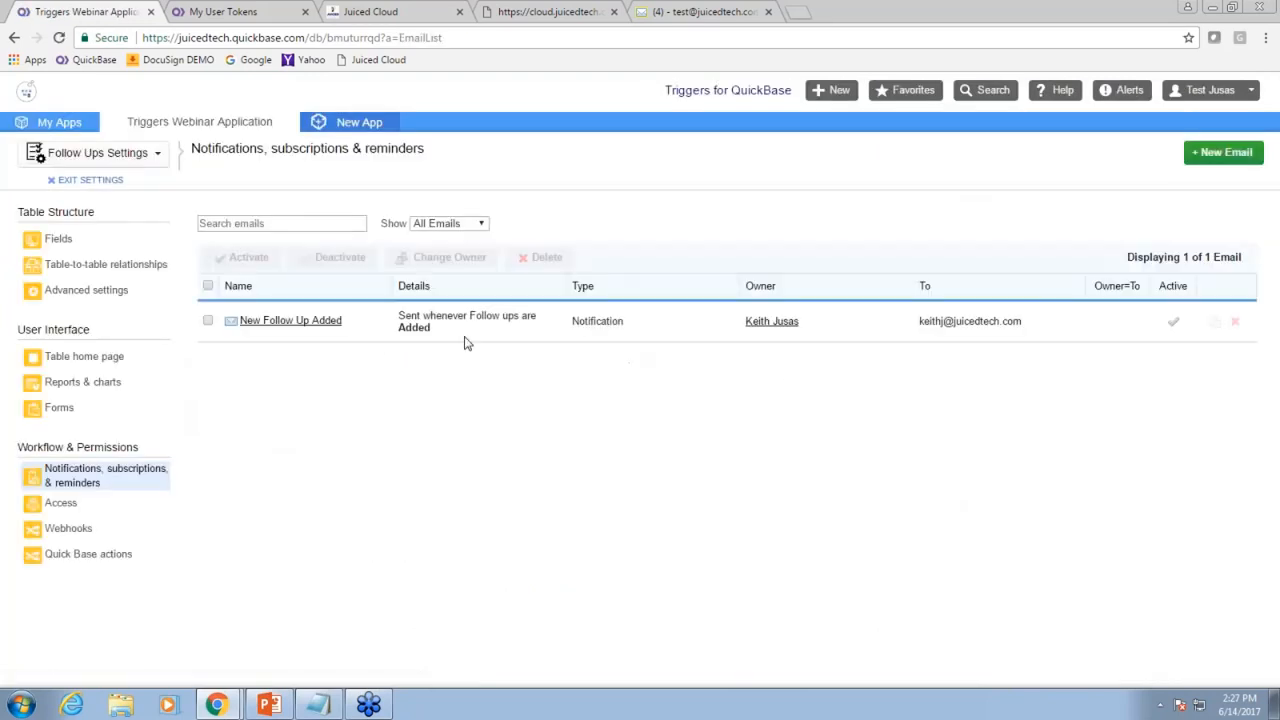
pyautogui.click(123, 154)
pyautogui.click(84, 241)
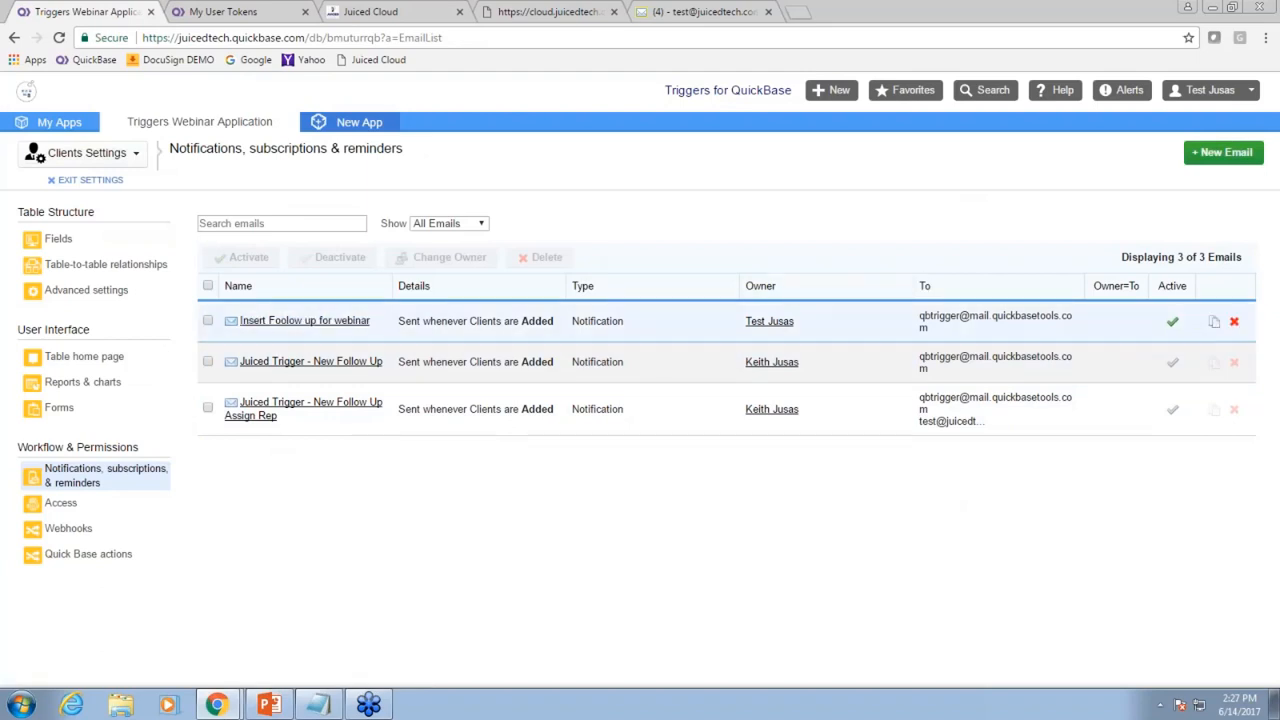
# Step: Duplicate the 'Insert Foolow up for webinar' notification and rename the copy with 'sales rep'
pyautogui.click(1214, 324)
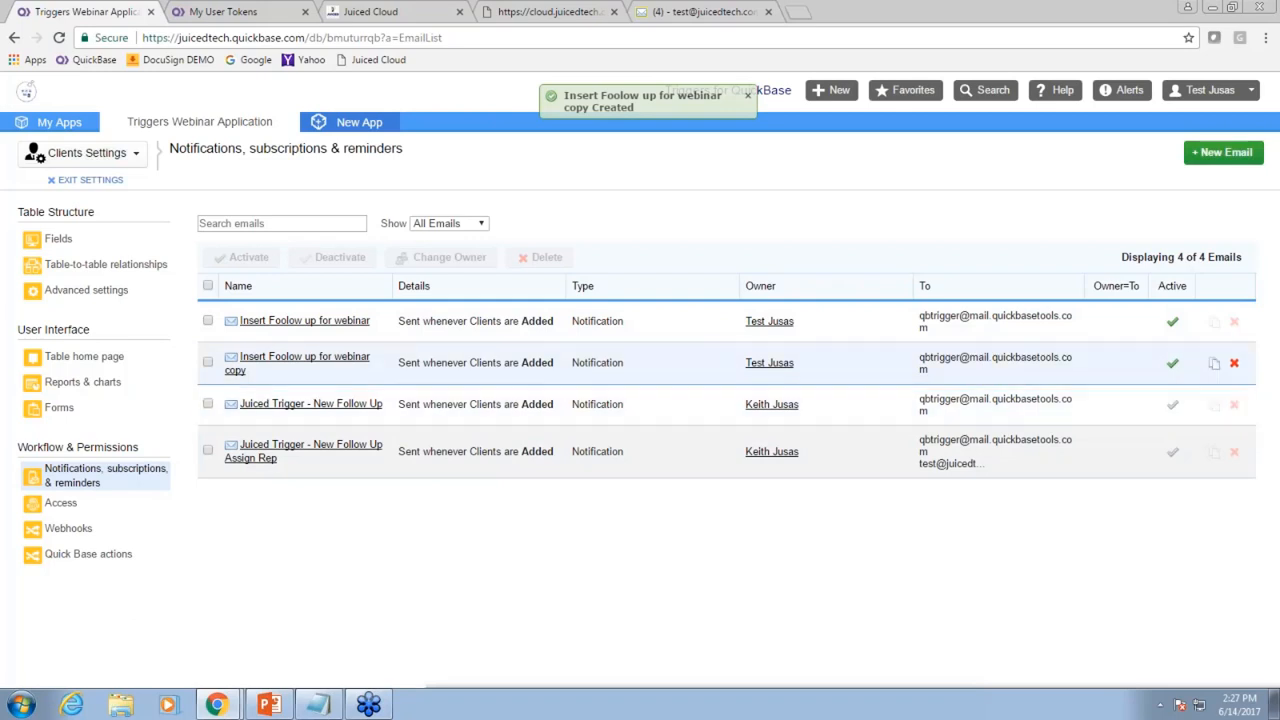
pyautogui.click(317, 364)
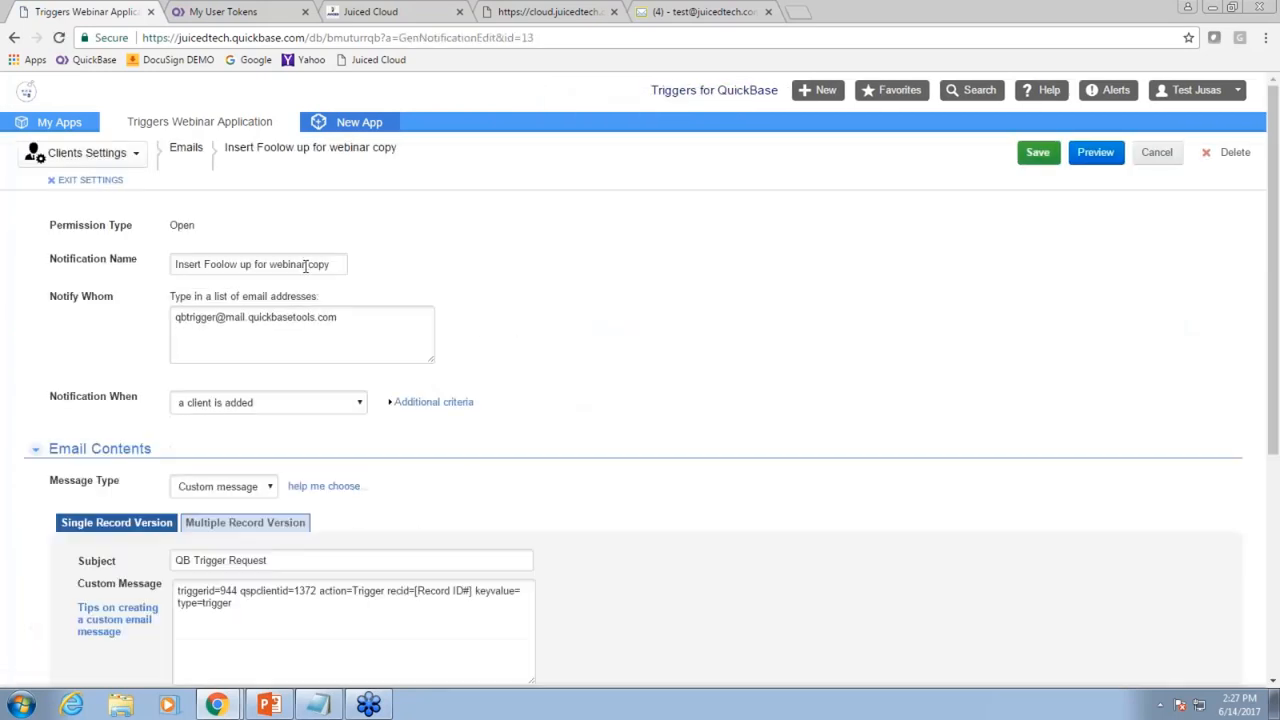
pyautogui.doubleClick(341, 263)
pyautogui.press('End')
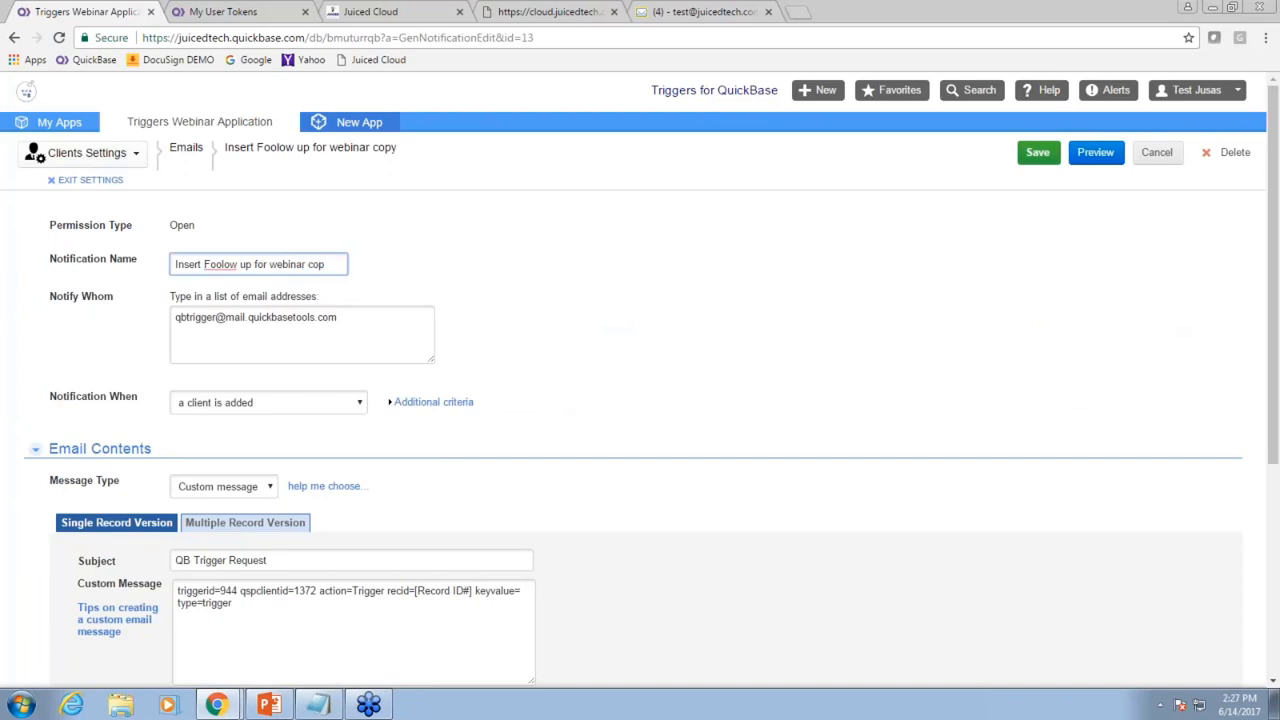
pyautogui.write('sales rep')
pyautogui.click(568, 340)
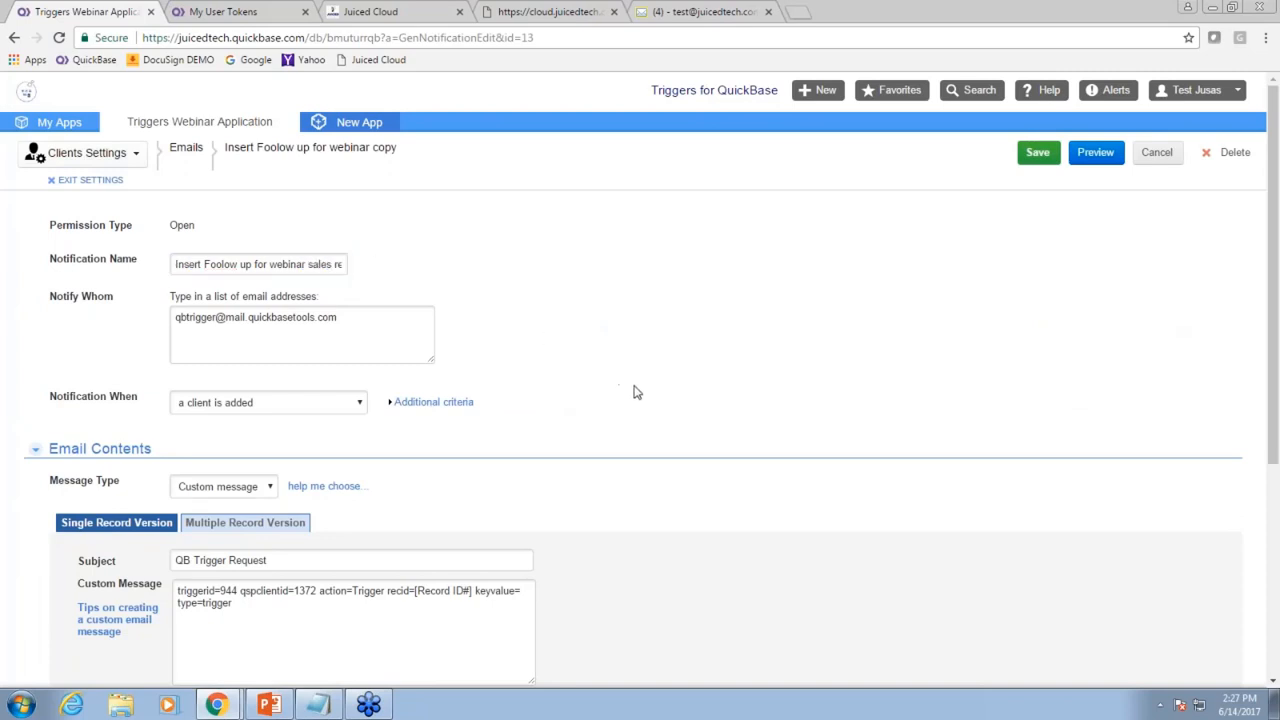
# Step: Change the message's triggerid from 944 to 945 and save the notification
pyautogui.scroll(-2, 634, 391)
pyautogui.click(247, 430)
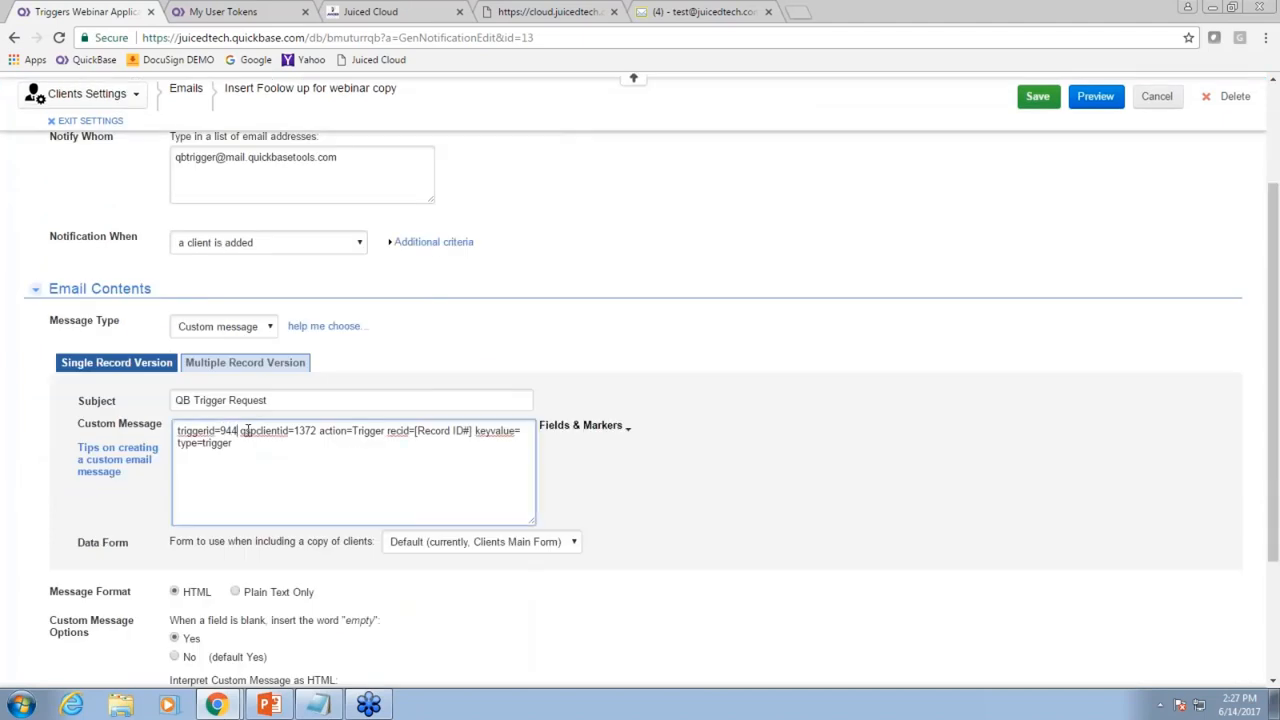
pyautogui.press('BackSpace')
pyautogui.write('5')
pyautogui.click(803, 356)
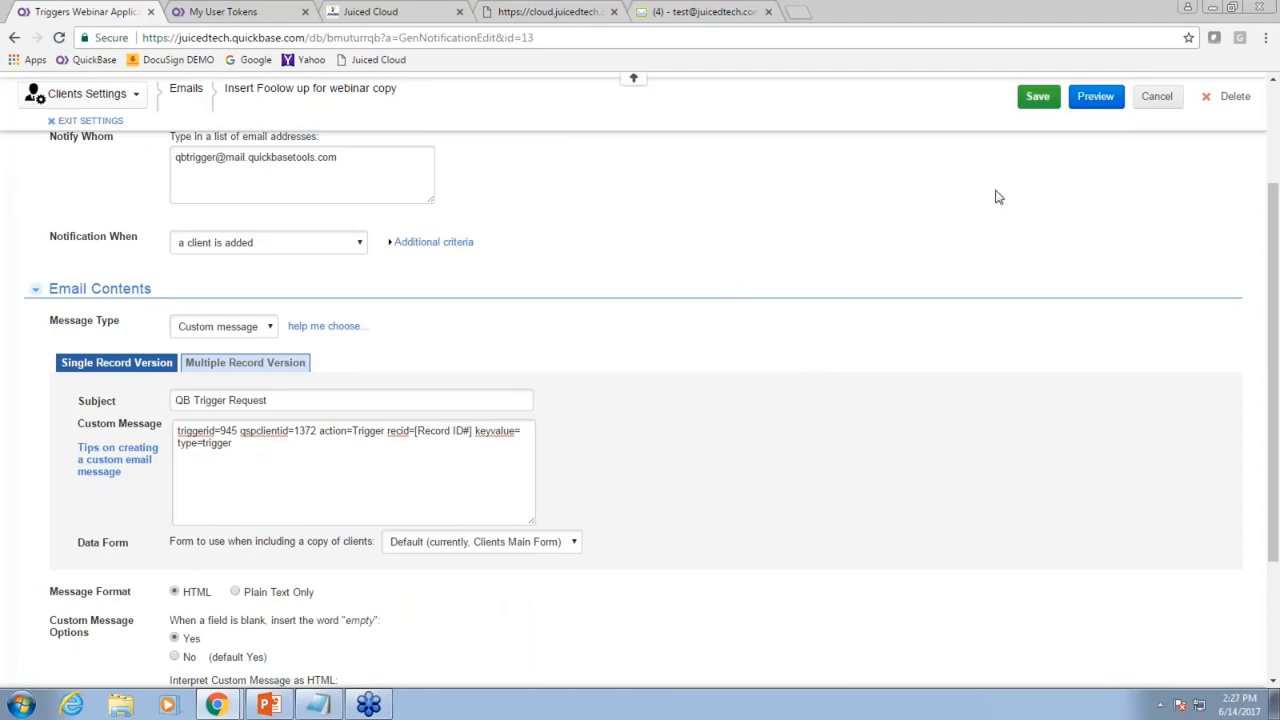
pyautogui.click(1038, 97)
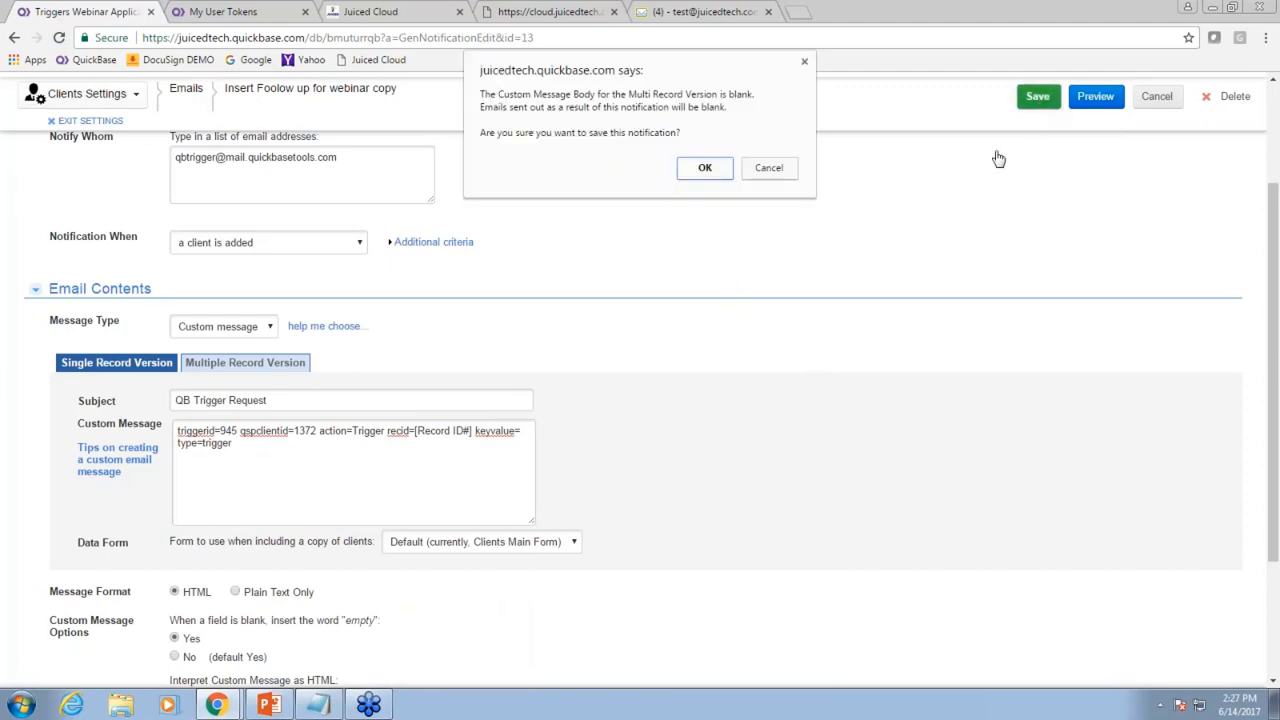
pyautogui.click(705, 168)
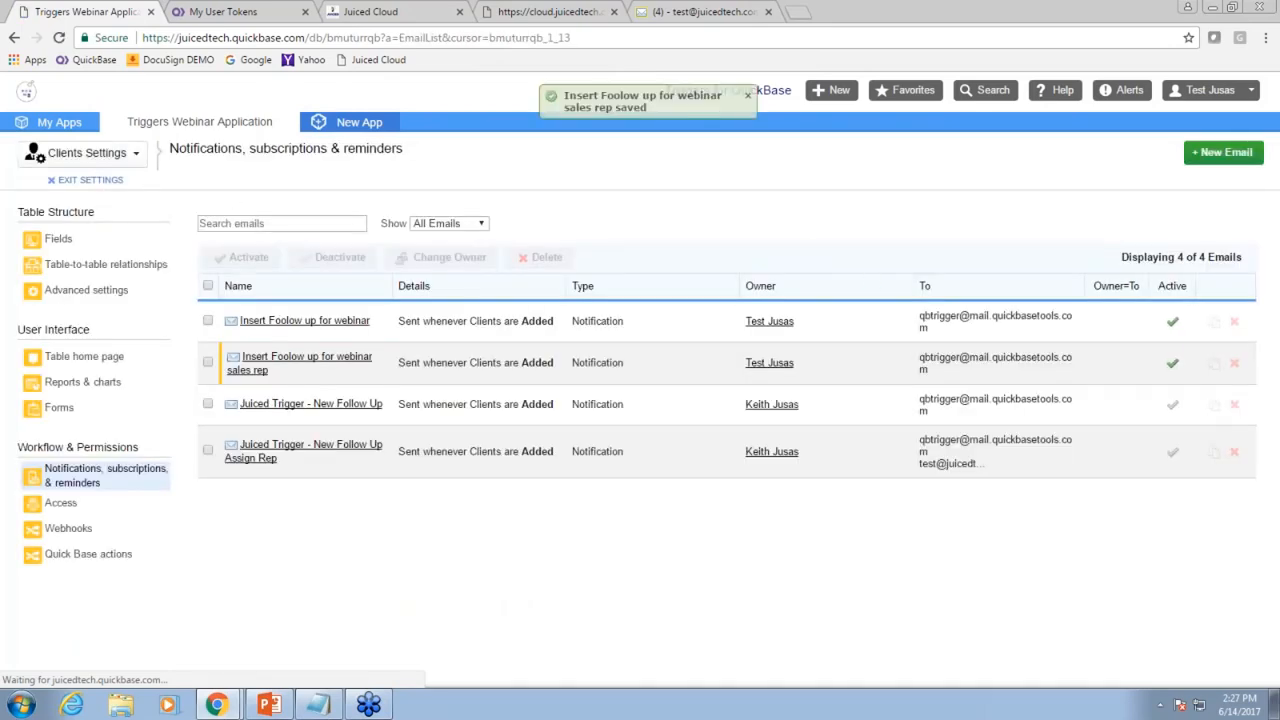
# Step: Start a new client named 'Test with' with the state North Dakota
pyautogui.click(105, 181)
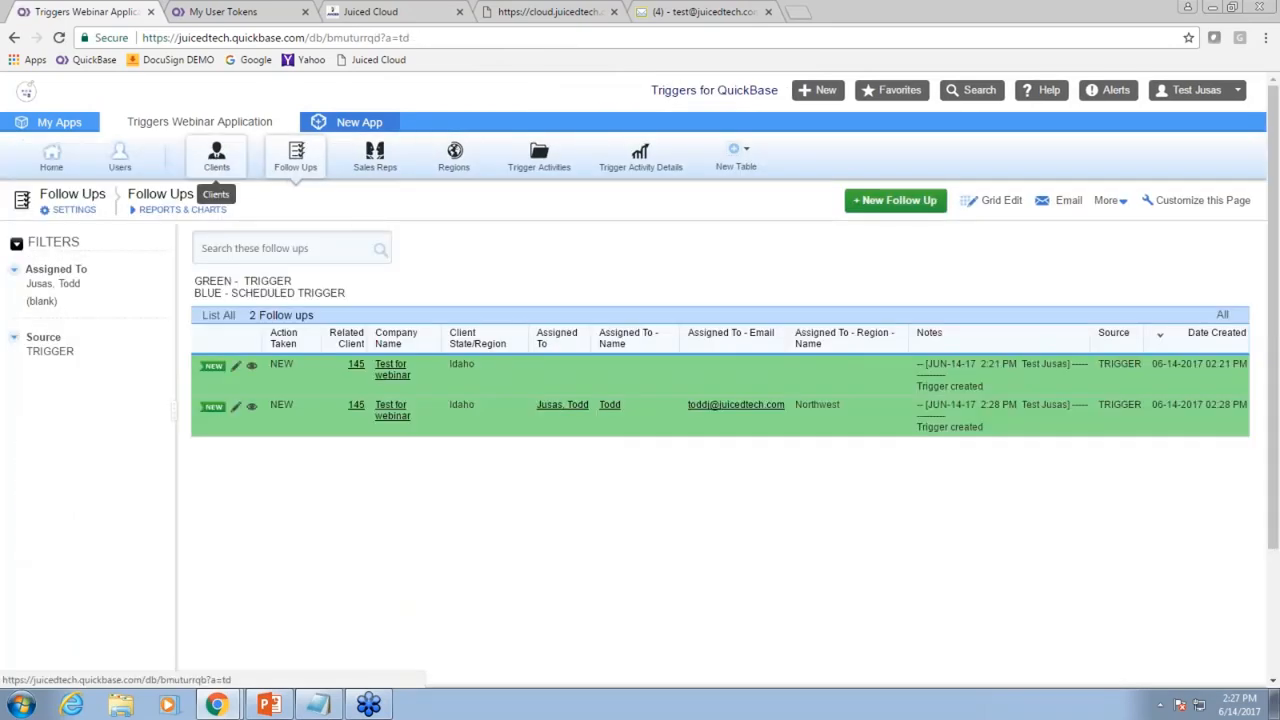
pyautogui.click(216, 175)
pyautogui.click(905, 203)
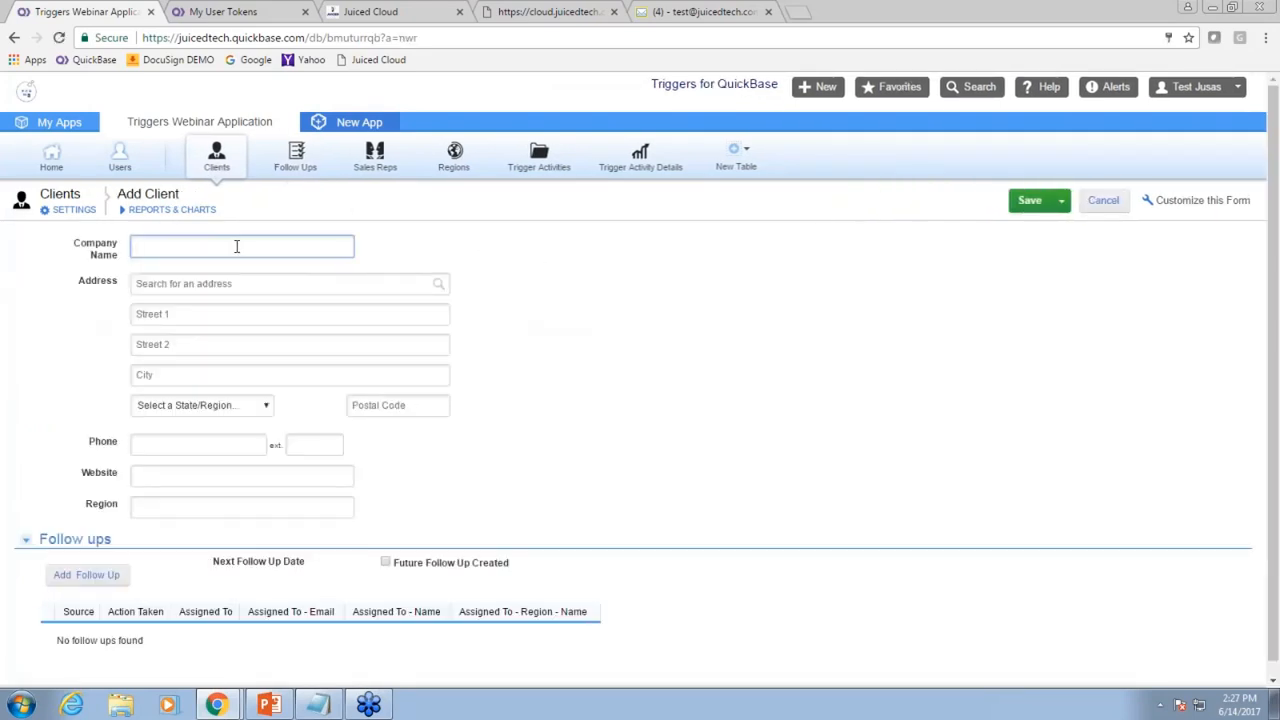
pyautogui.write('Test with Sales Rep')
pyautogui.click(250, 407)
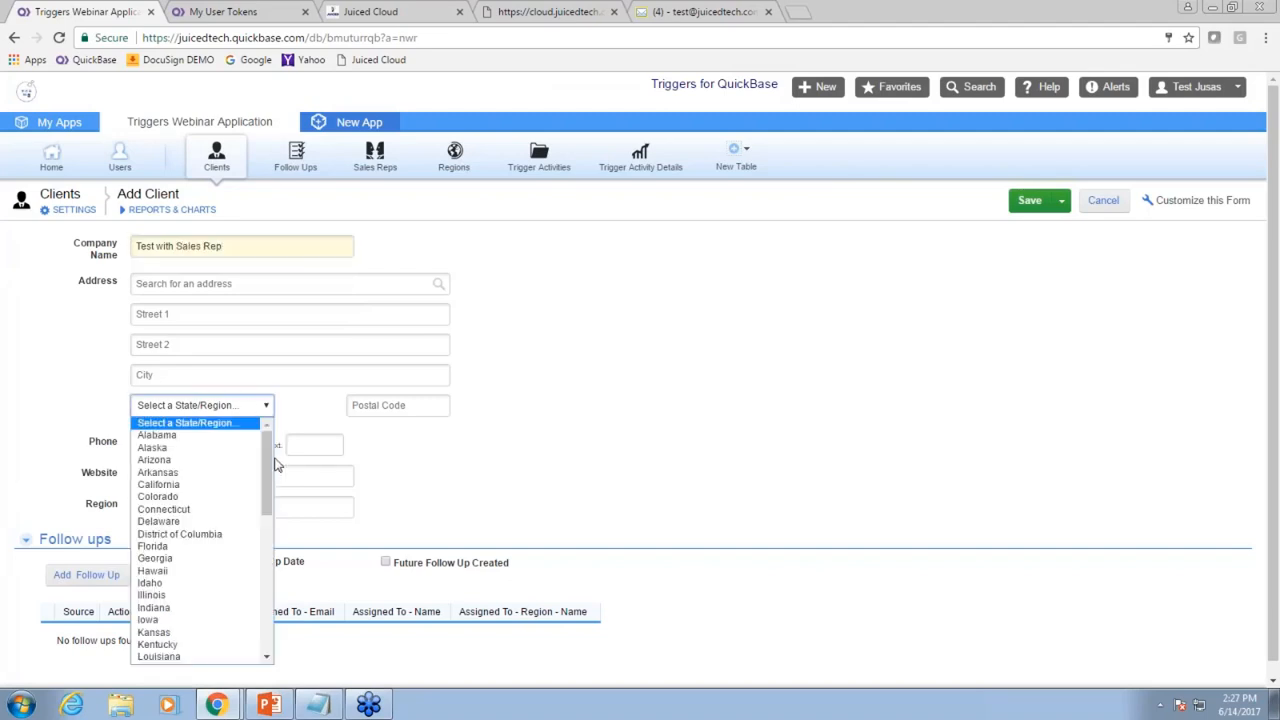
pyautogui.scroll(-7, 200, 500)
pyautogui.click(175, 543)
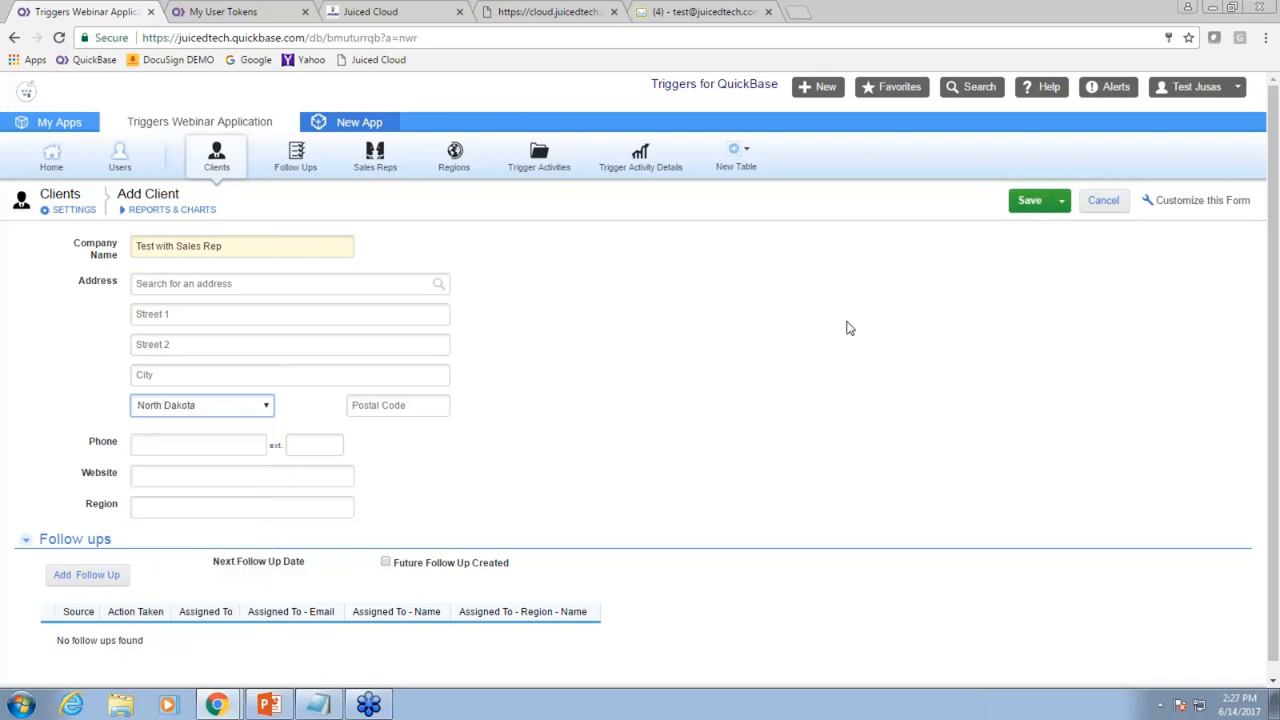
# Step: Save the client and confirm a Midwest-assigned follow up appears in Follow Ups
pyautogui.click(1030, 204)
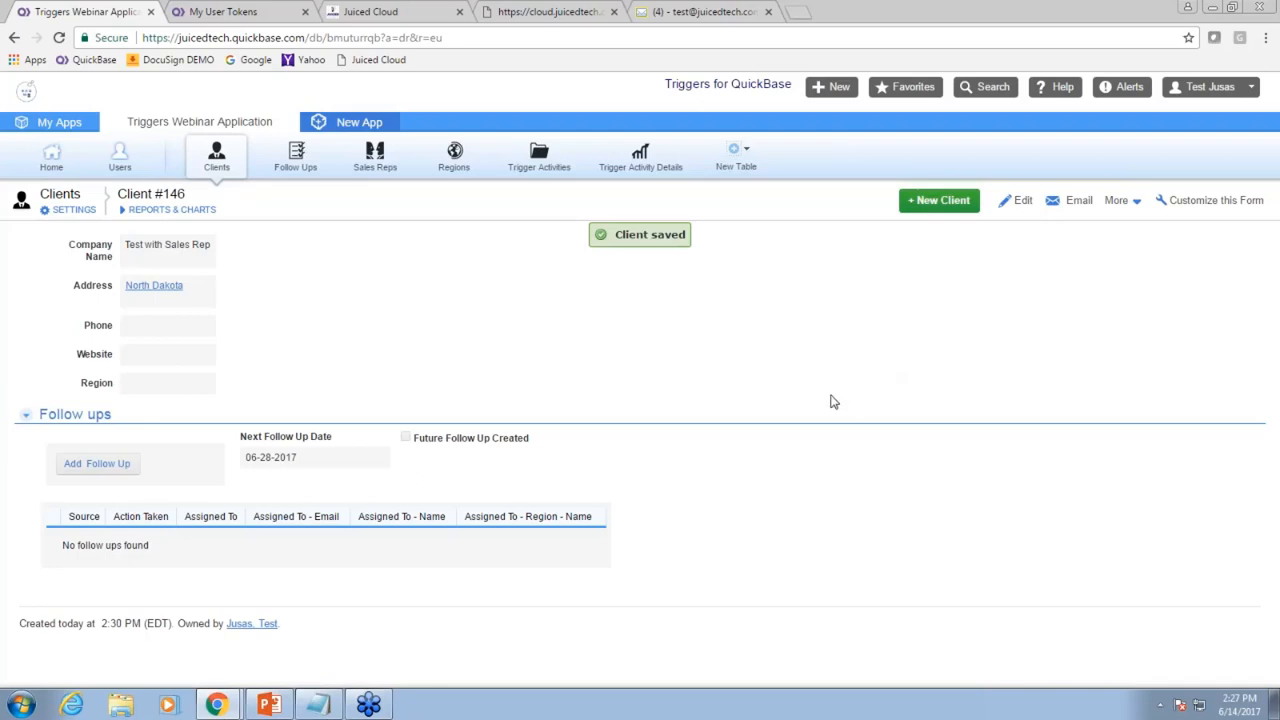
pyautogui.click(297, 175)
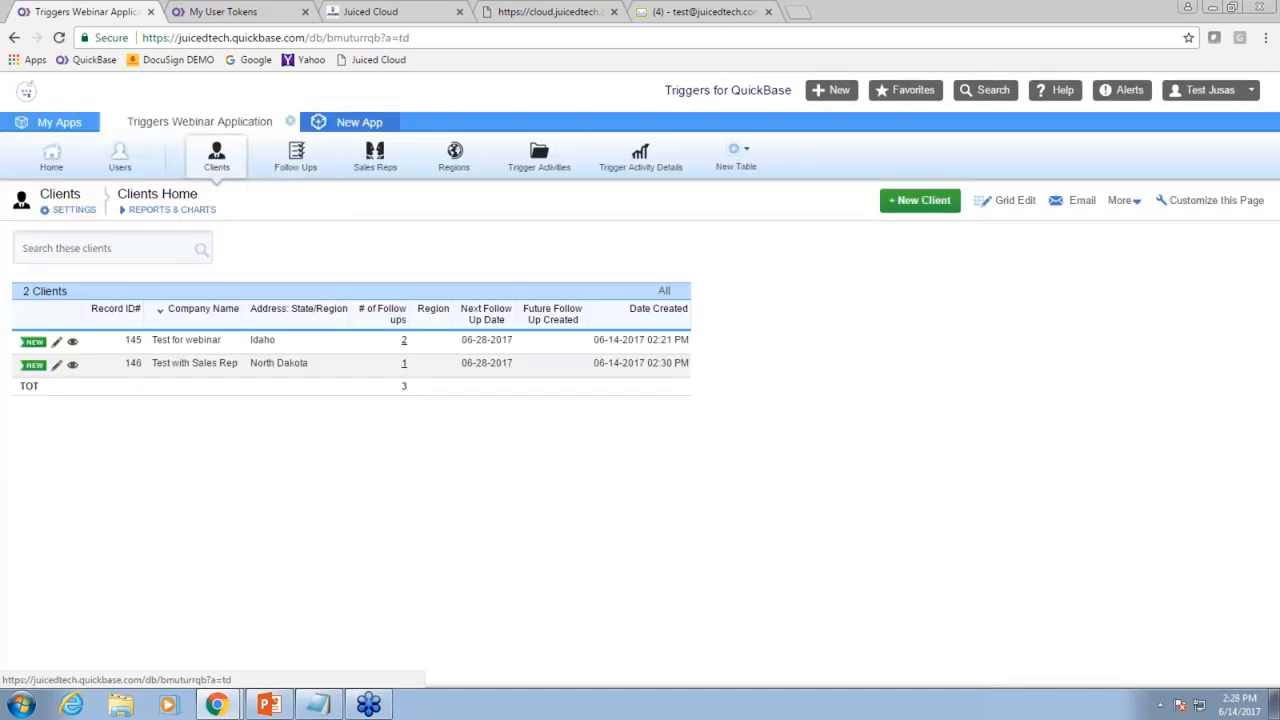
pyautogui.click(293, 158)
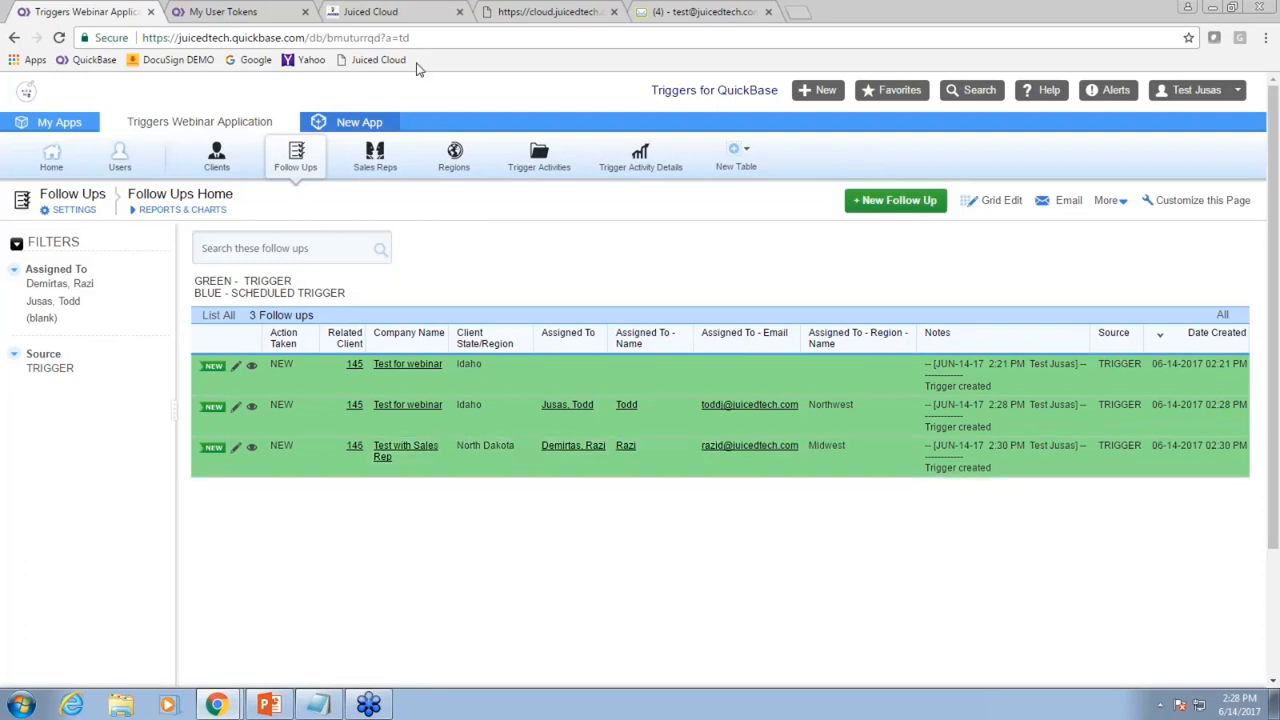
# Step: Save and finish trigger 945, reopen it, and begin adding a new action
pyautogui.click(541, 11)
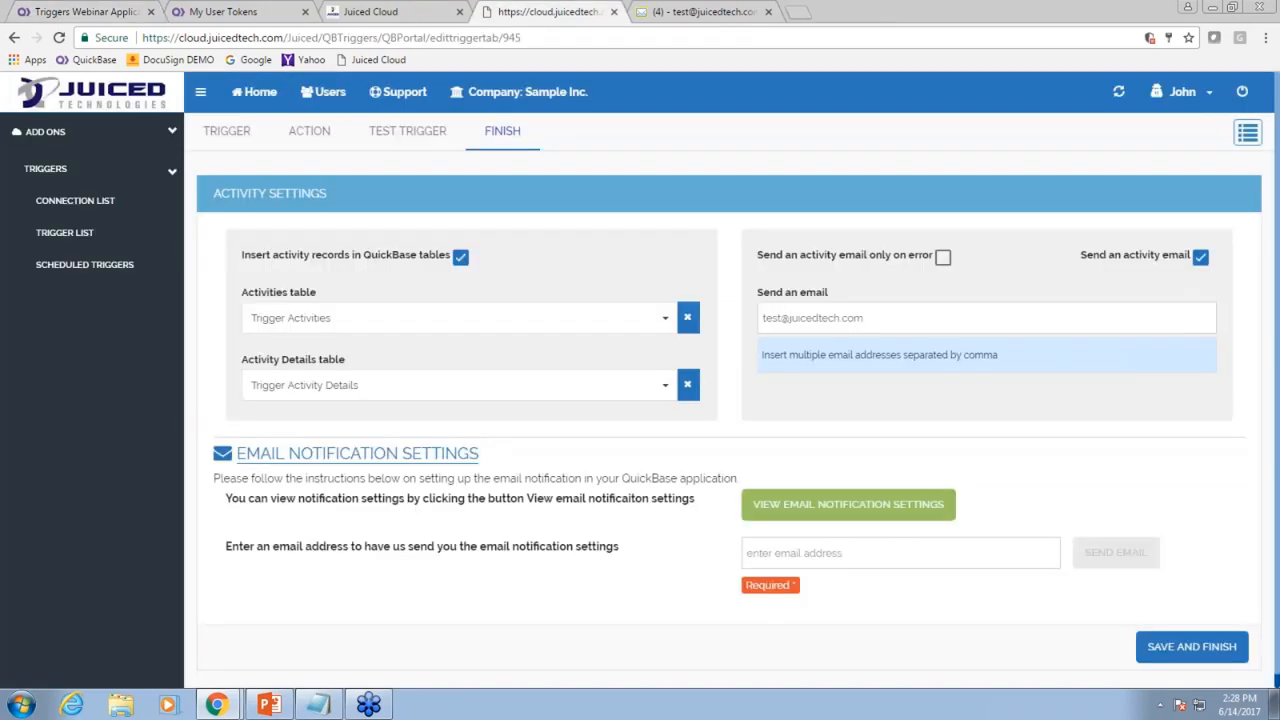
pyautogui.click(1165, 646)
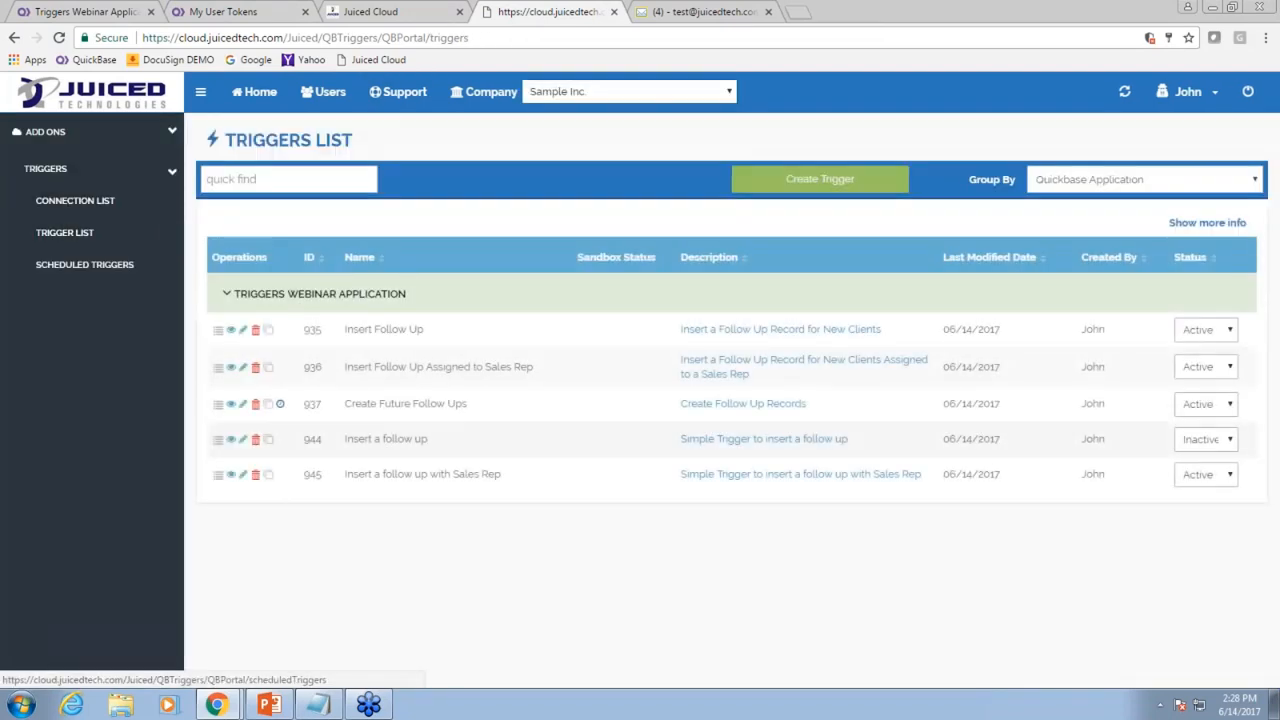
pyautogui.click(242, 476)
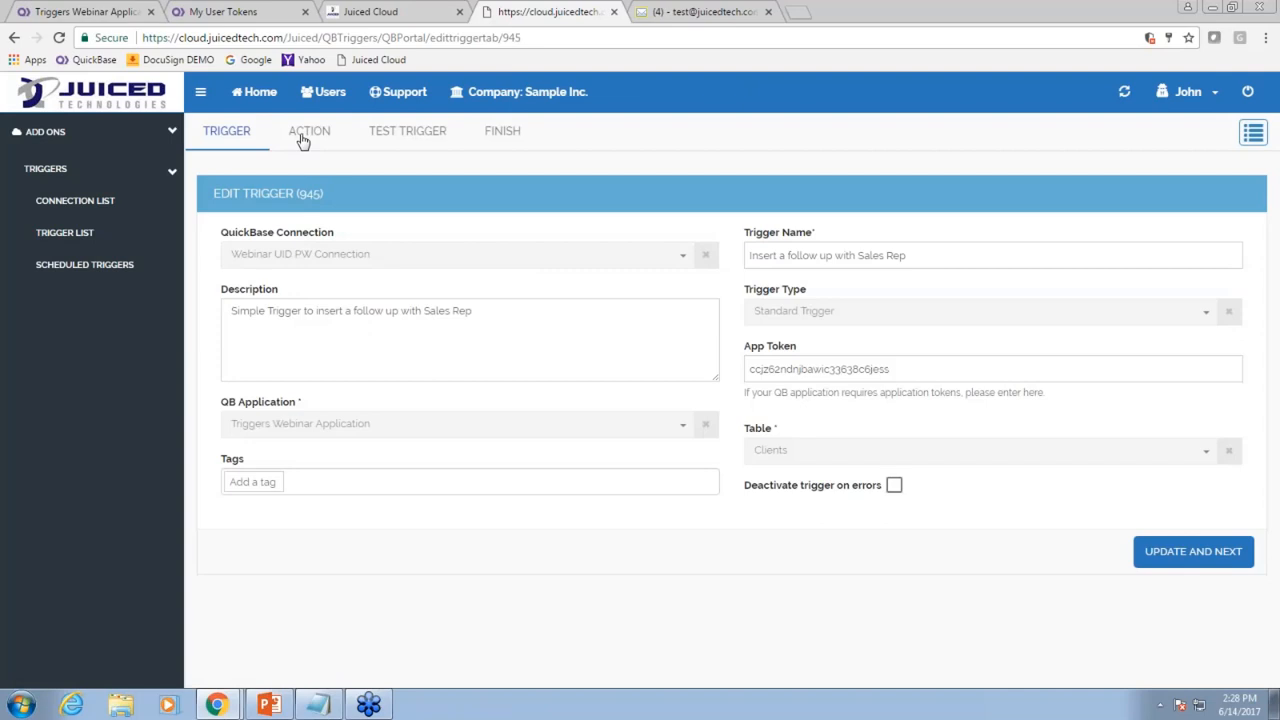
pyautogui.click(305, 136)
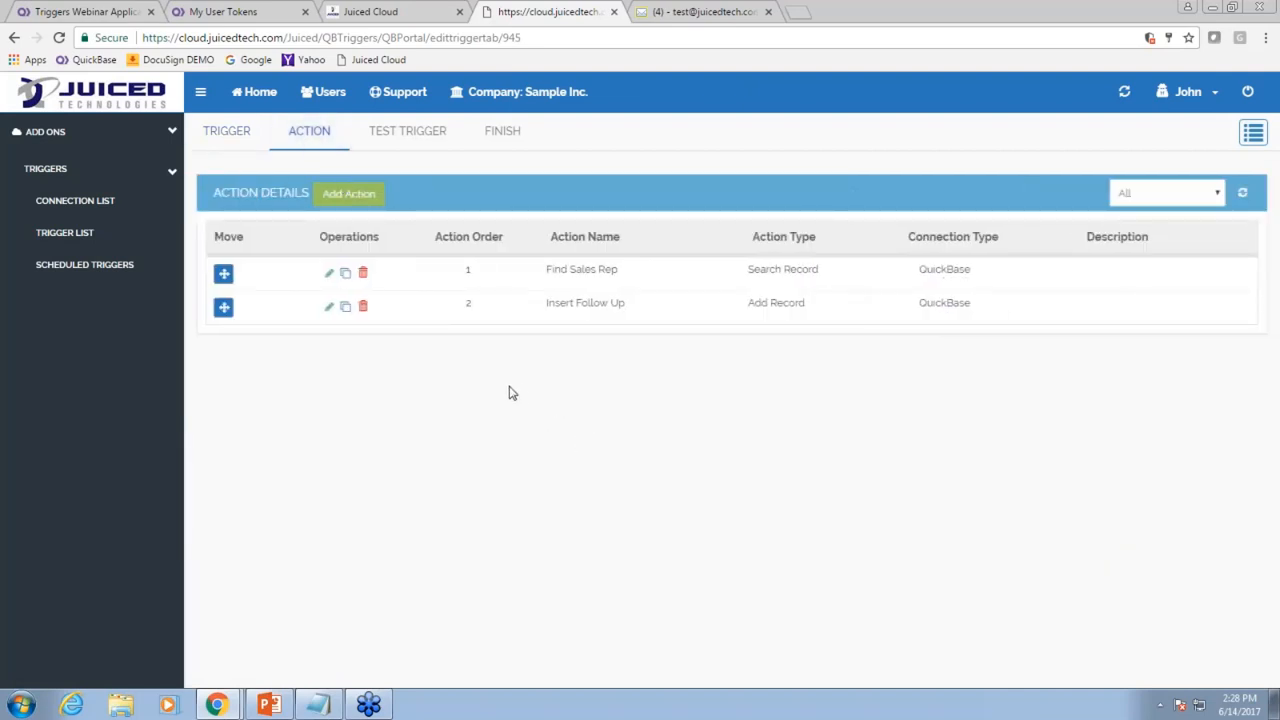
pyautogui.click(345, 195)
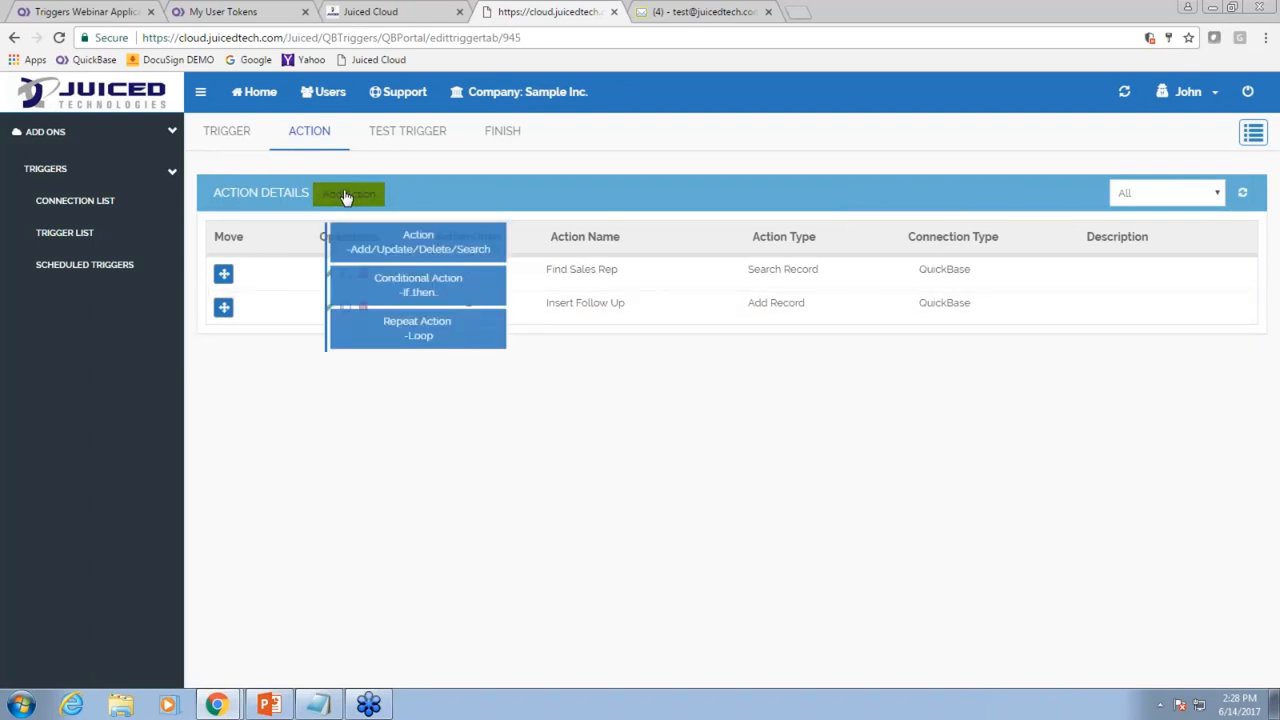
# Step: Add an update-single-record action named 'Update Client Region'
pyautogui.click(415, 247)
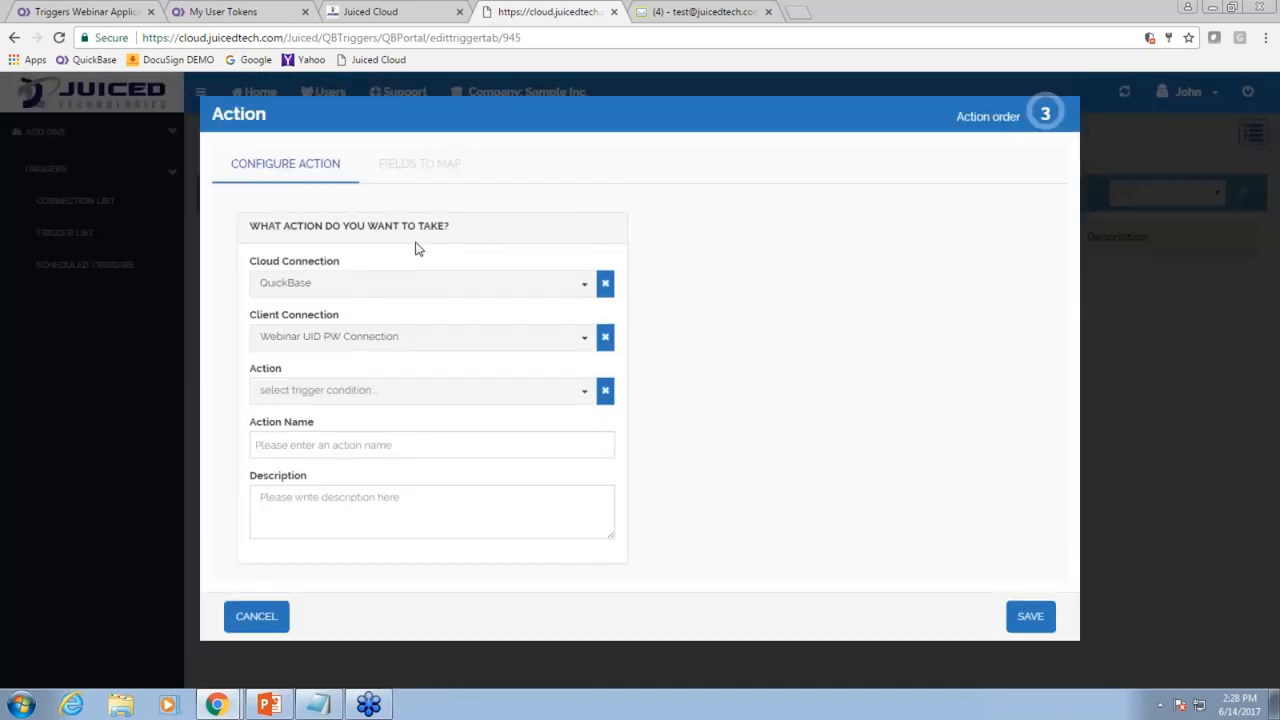
pyautogui.click(354, 397)
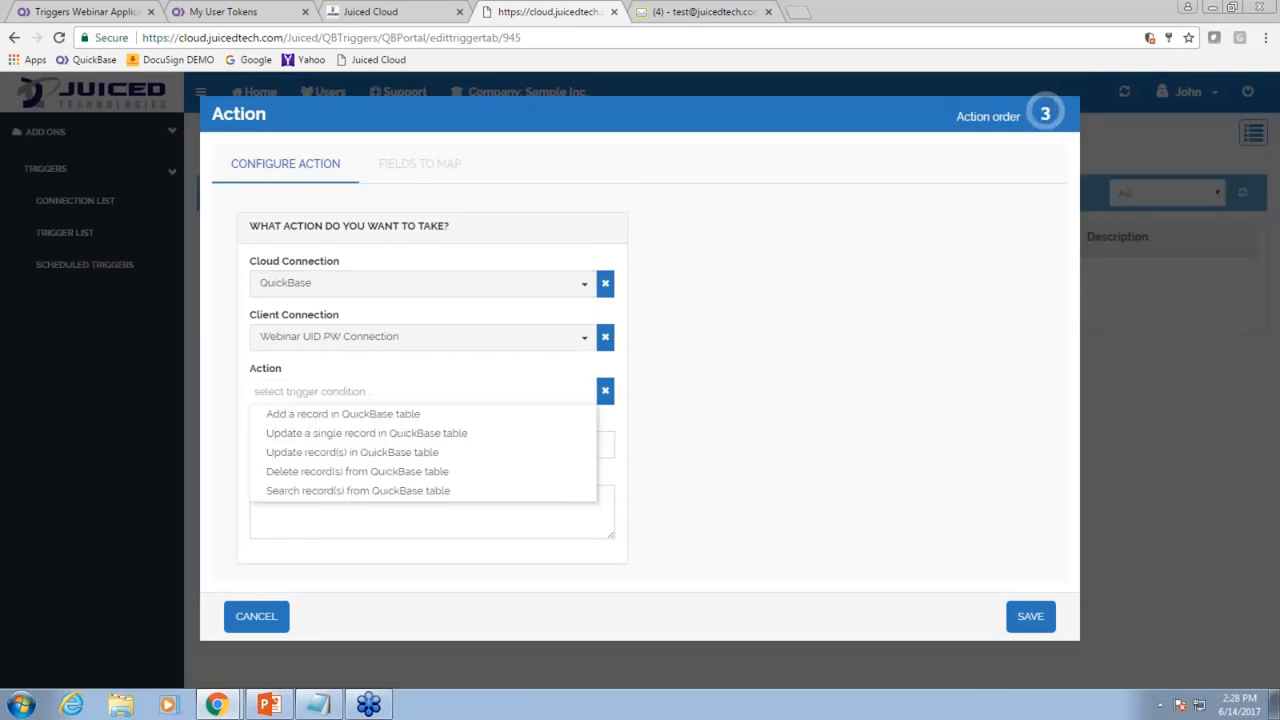
pyautogui.click(338, 436)
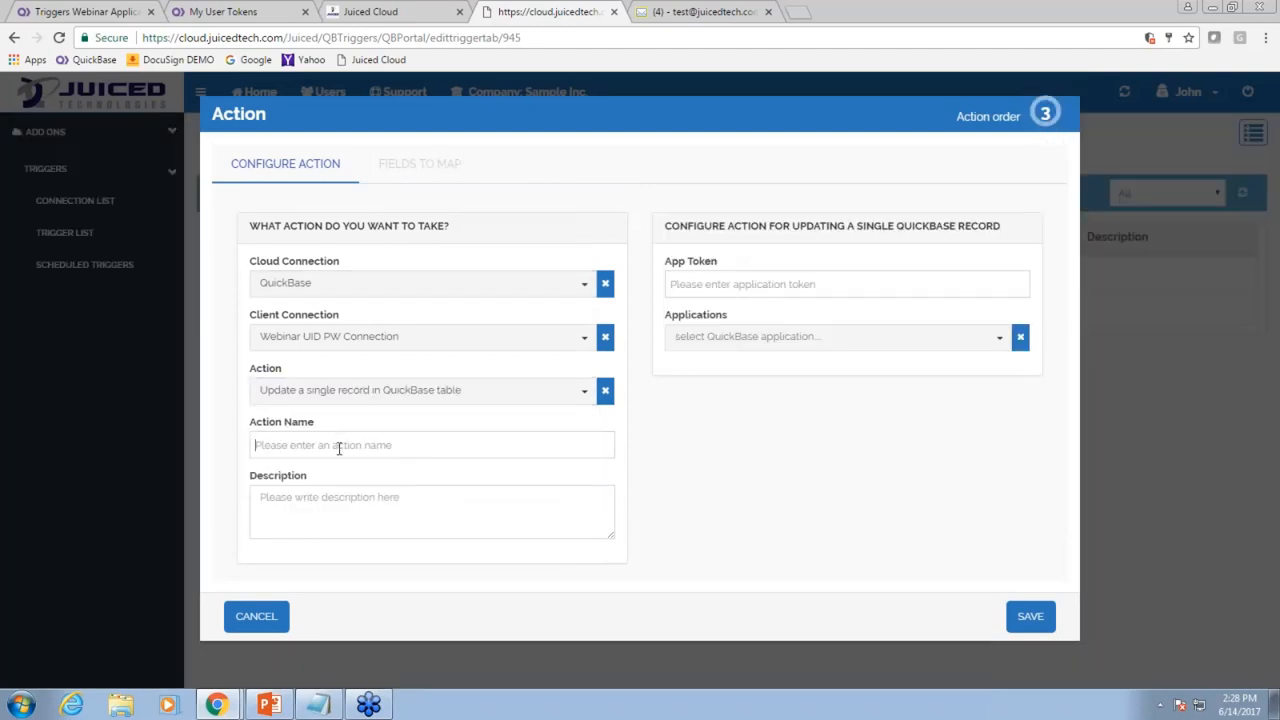
pyautogui.click(374, 445)
pyautogui.write('Upda')
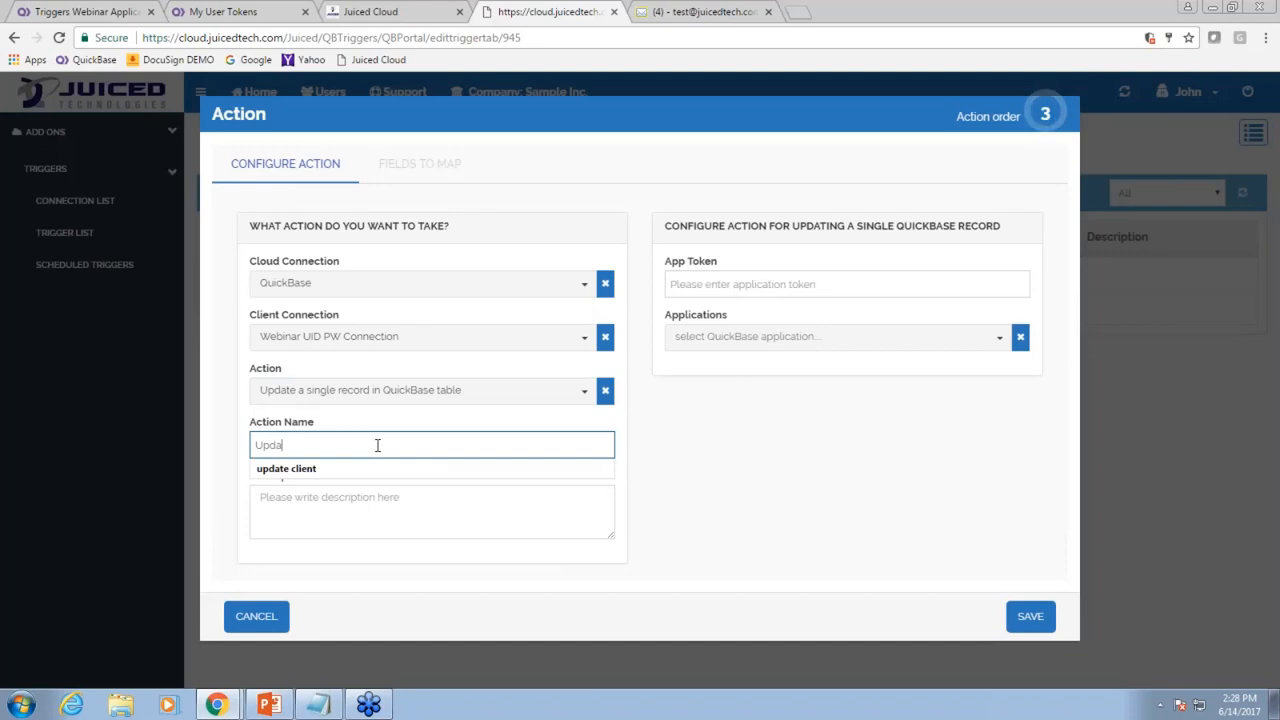
pyautogui.write('te Client ')
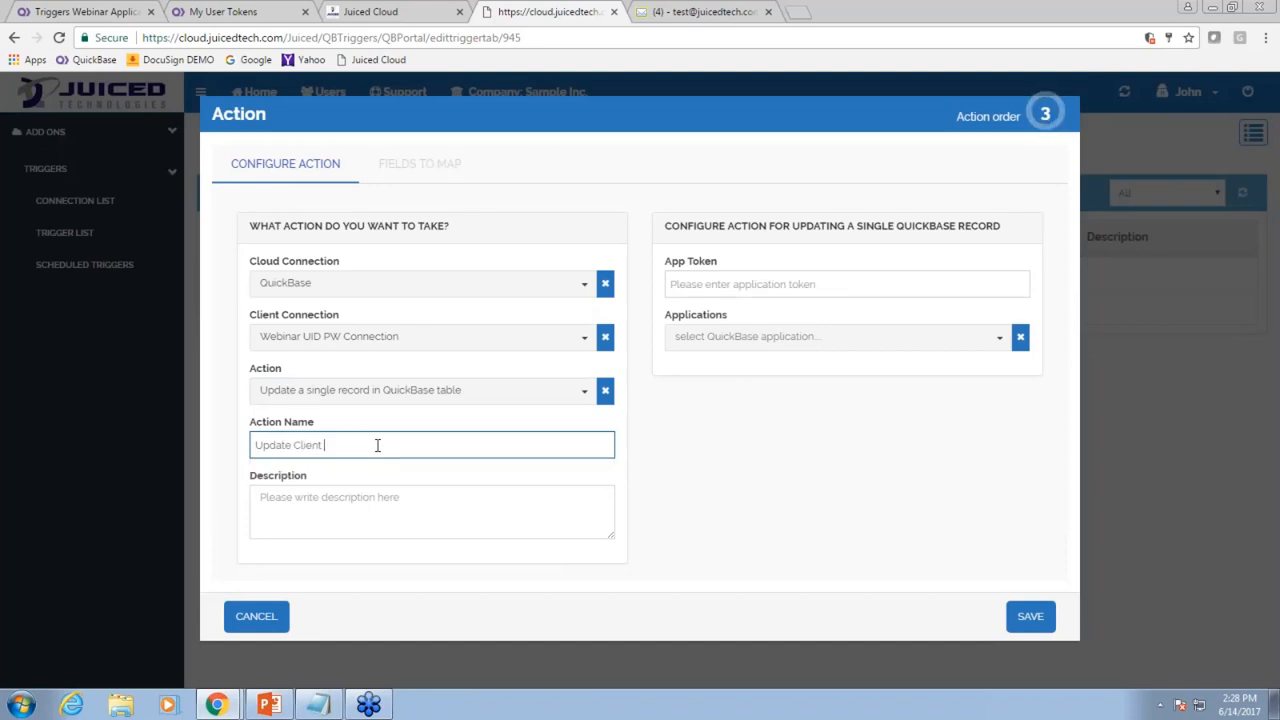
pyautogui.write('Reqion')
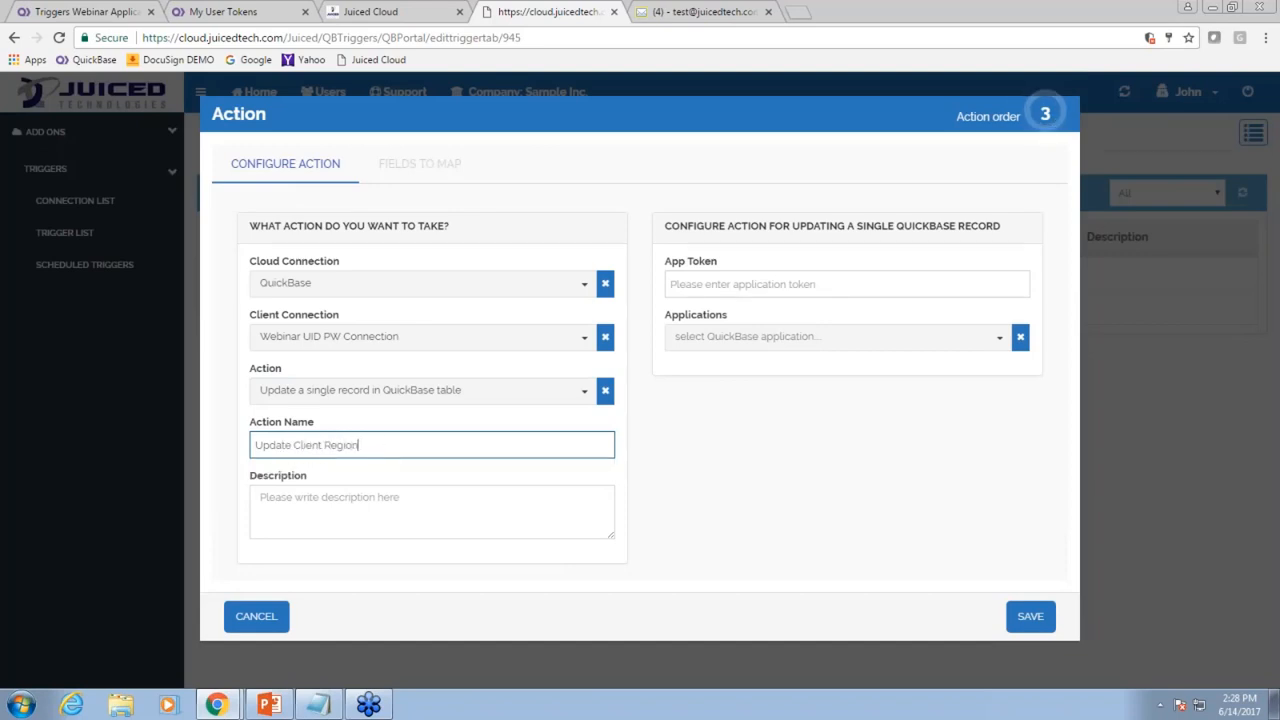
# Step: Target the Clients table of Triggers Webinar Application using the saved app token
pyautogui.click(751, 284)
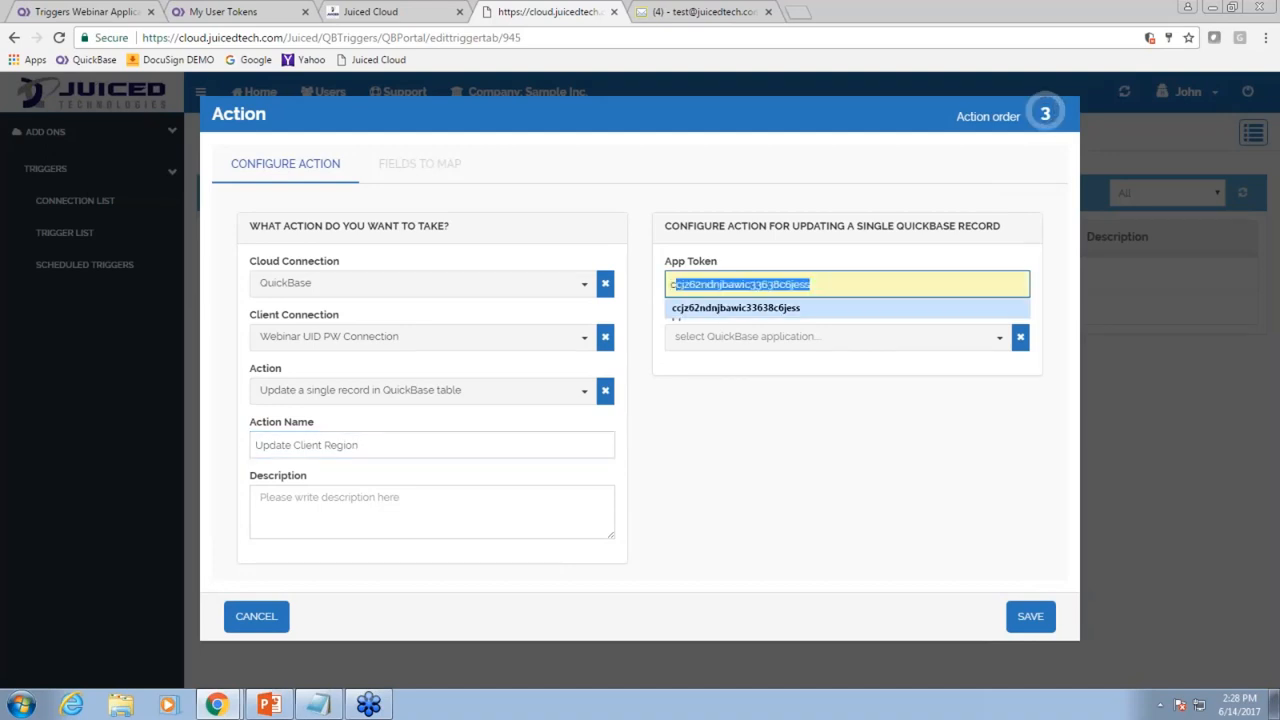
pyautogui.click(745, 309)
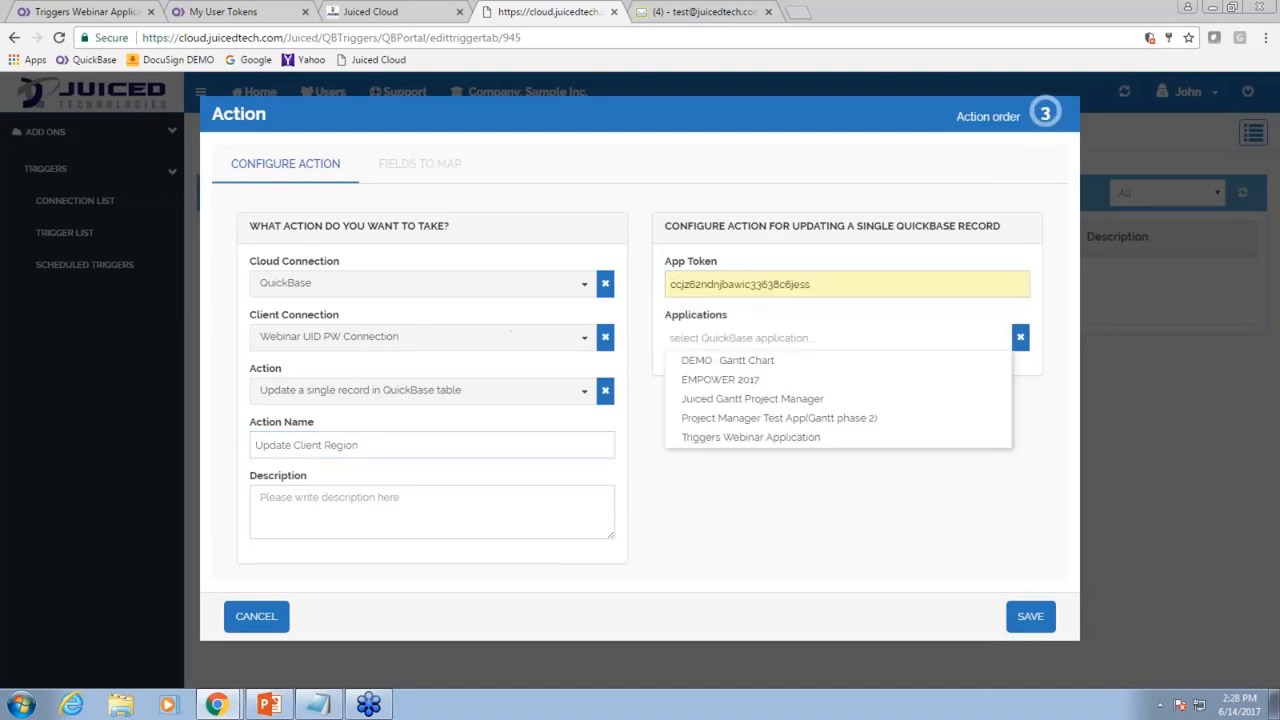
pyautogui.click(742, 437)
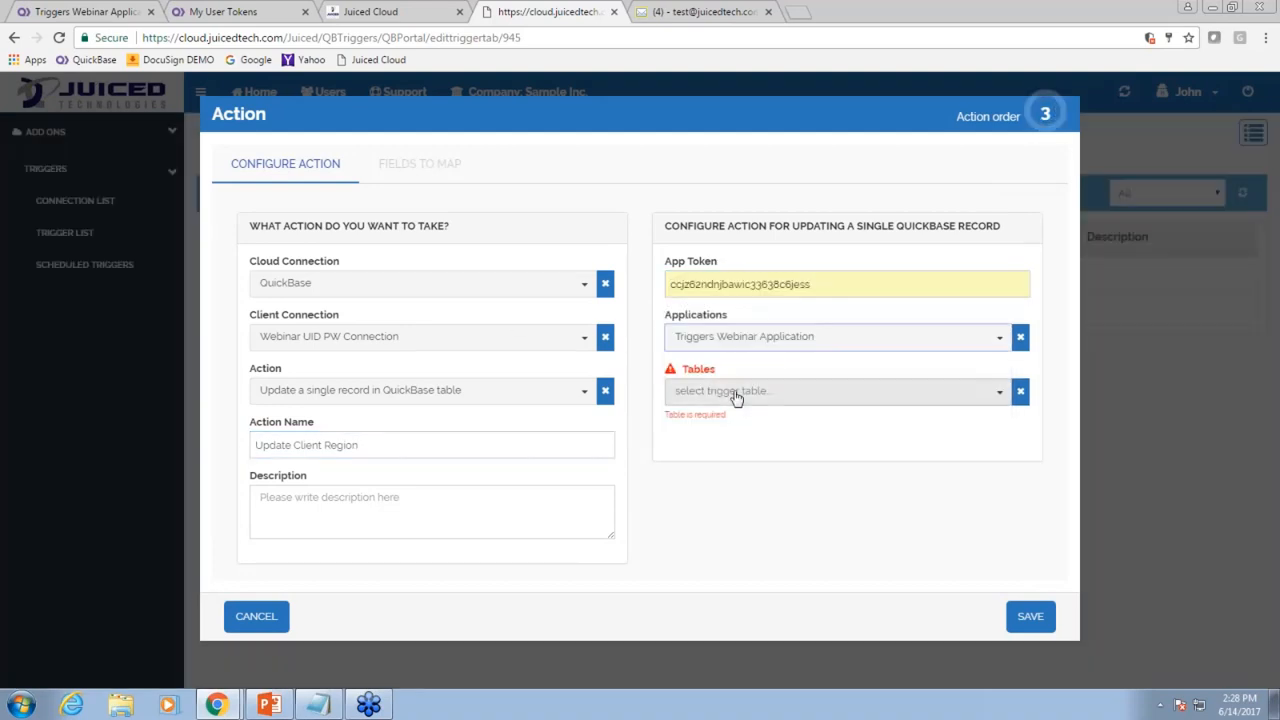
pyautogui.click(734, 392)
pyautogui.click(707, 418)
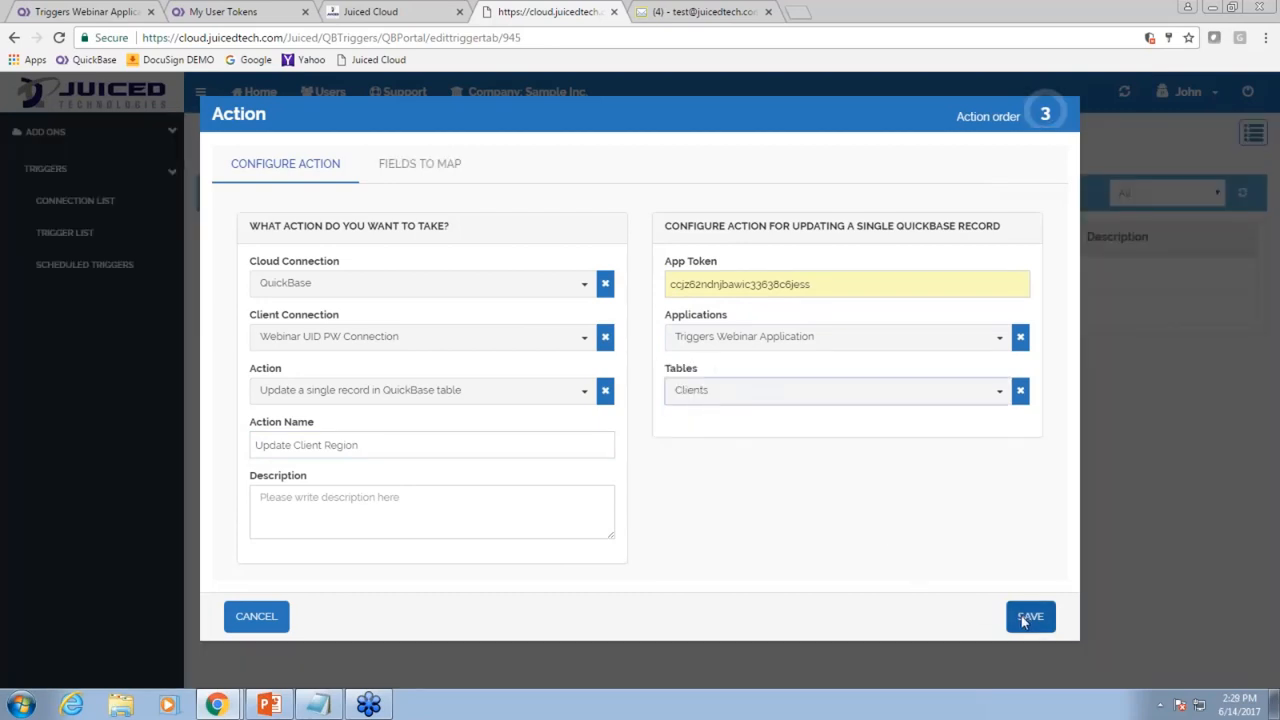
pyautogui.click(453, 168)
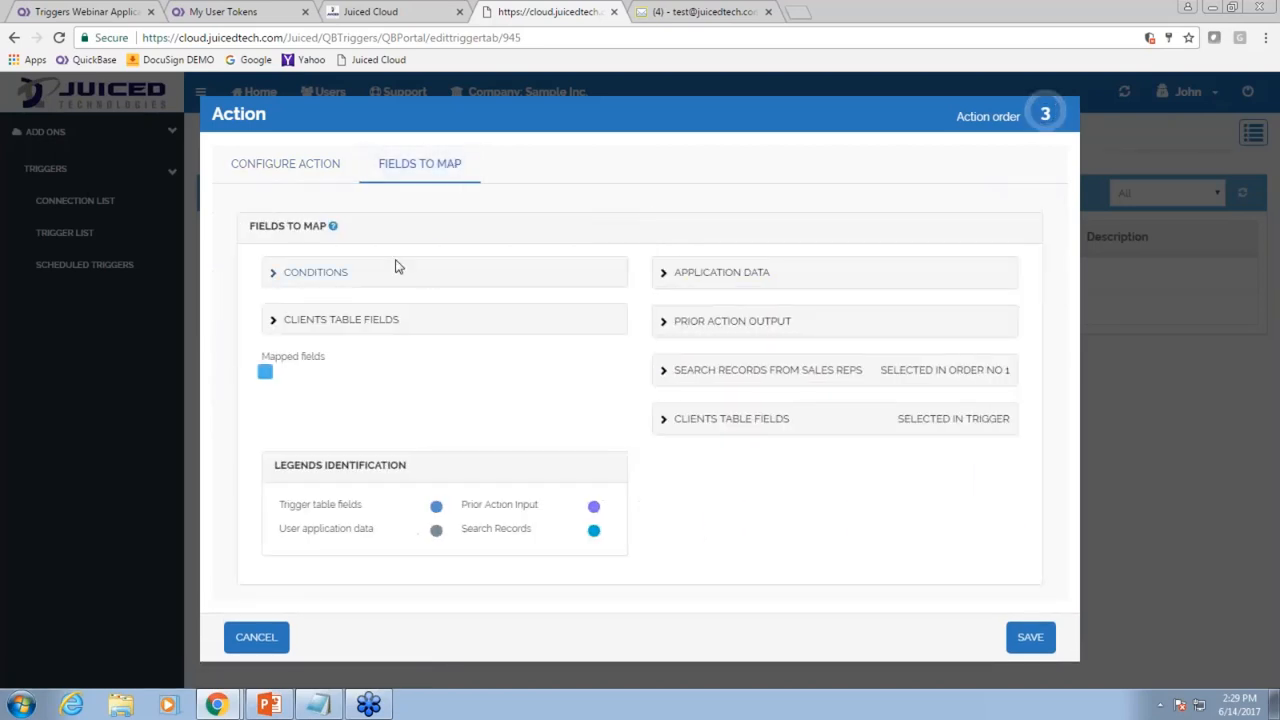
# Step: Add a match condition: Record ID# Is Record ID#
pyautogui.click(273, 280)
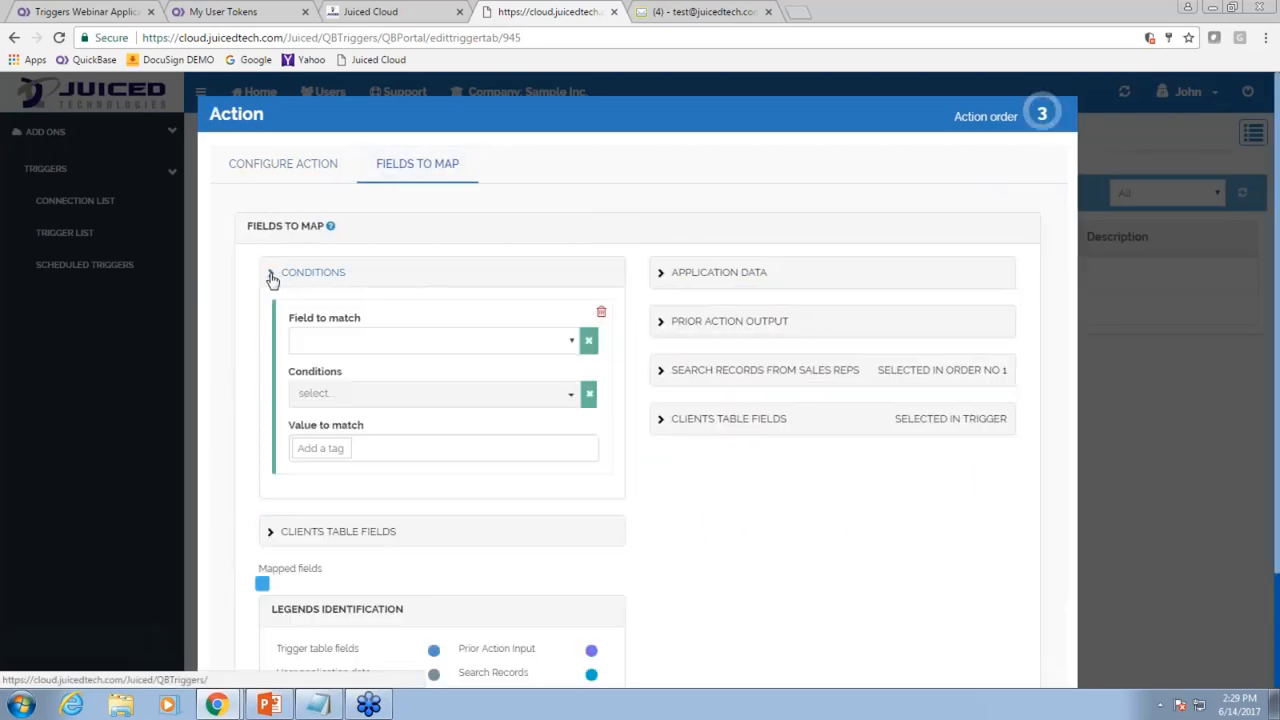
pyautogui.click(572, 341)
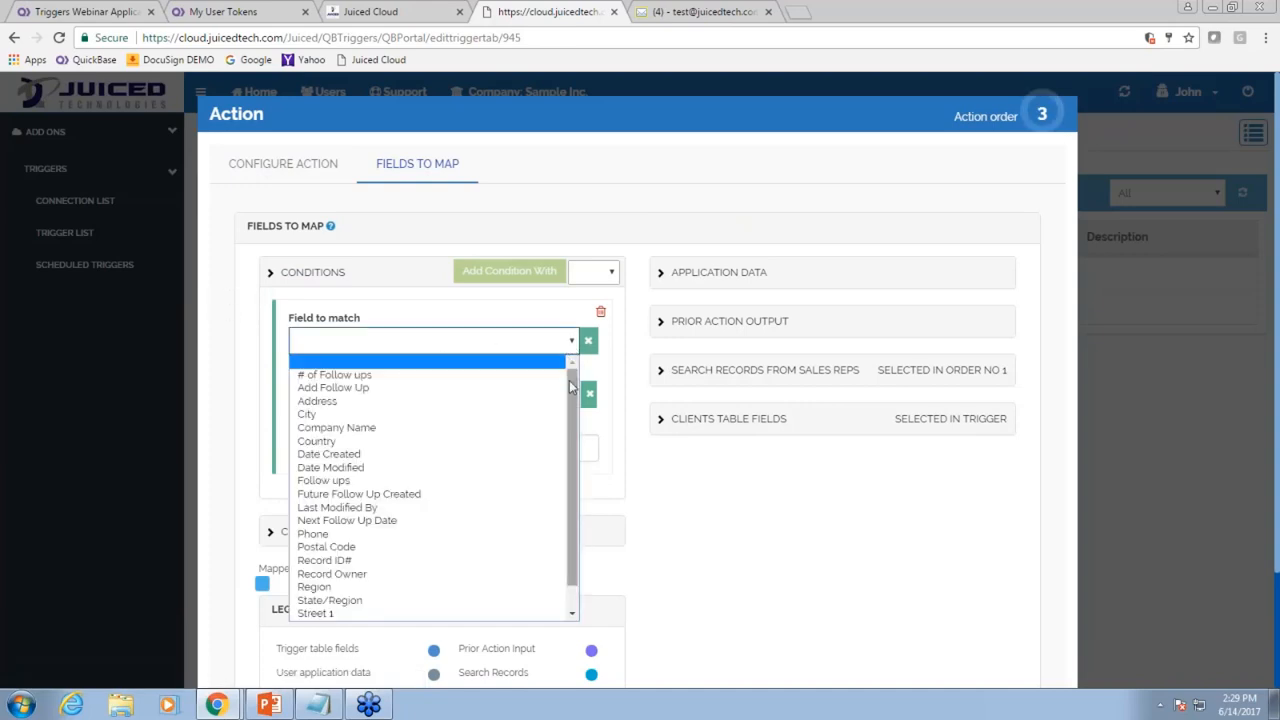
pyautogui.click(380, 568)
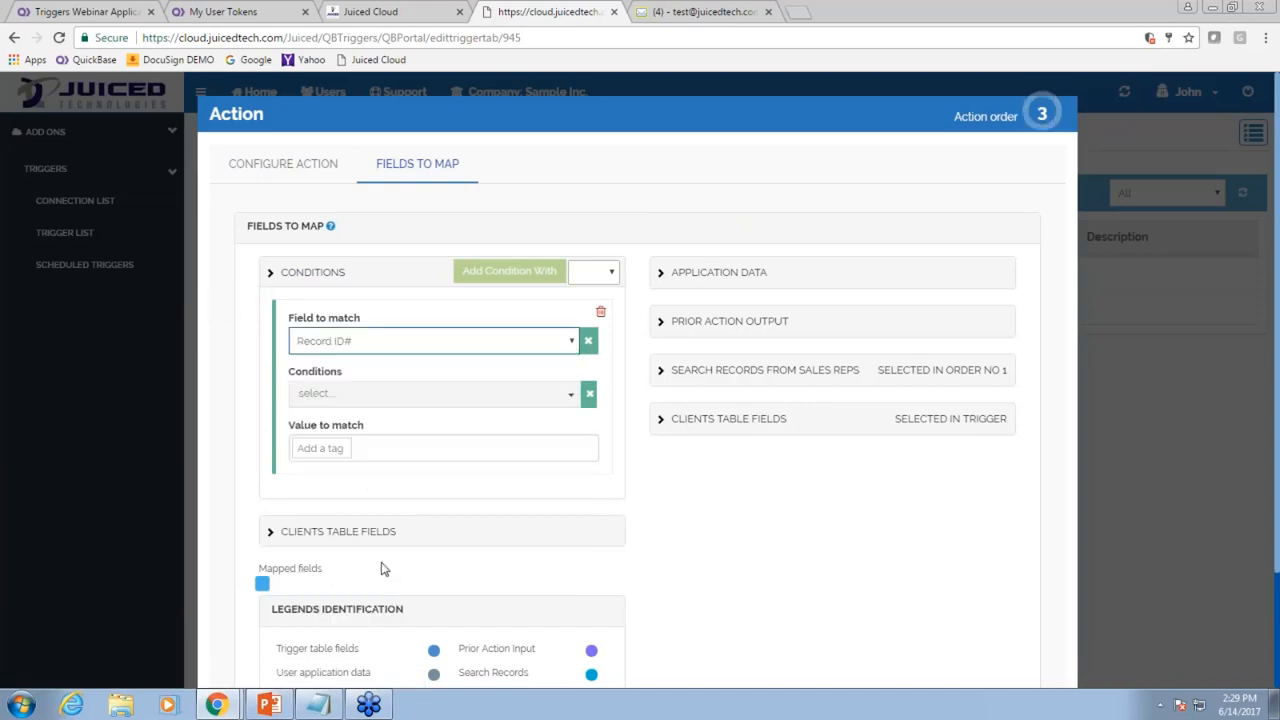
pyautogui.click(430, 393)
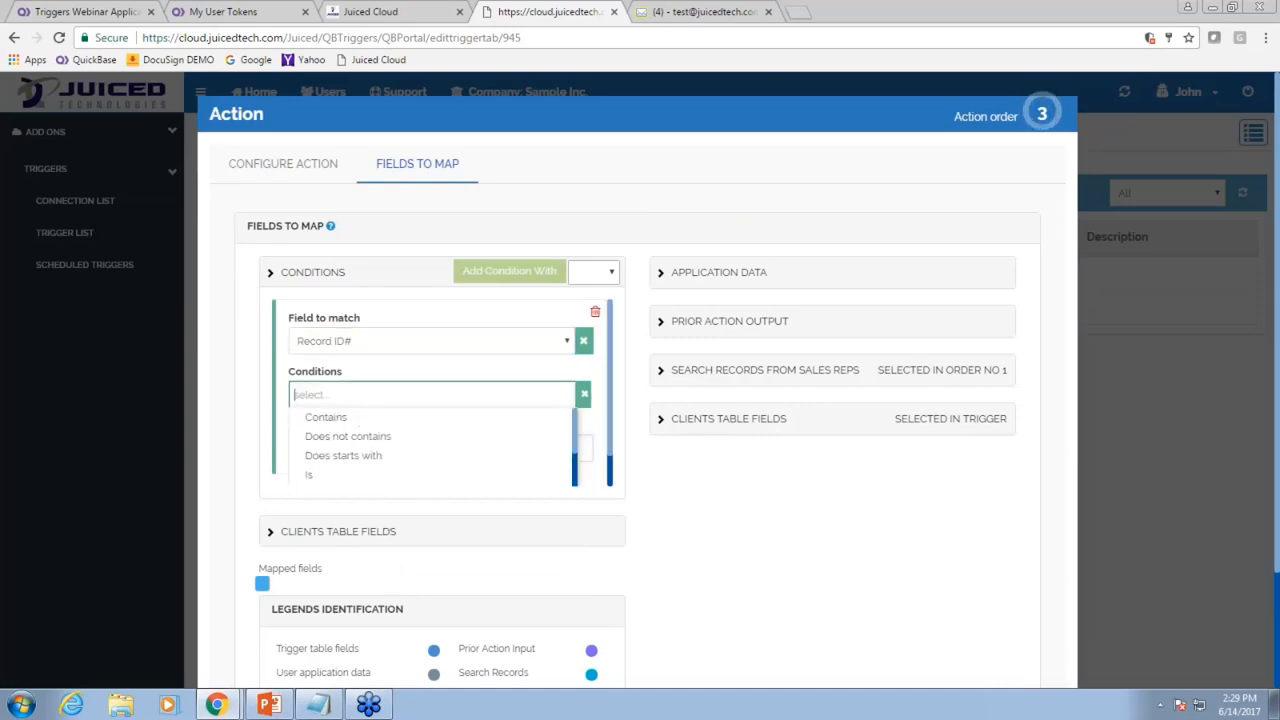
pyautogui.click(322, 478)
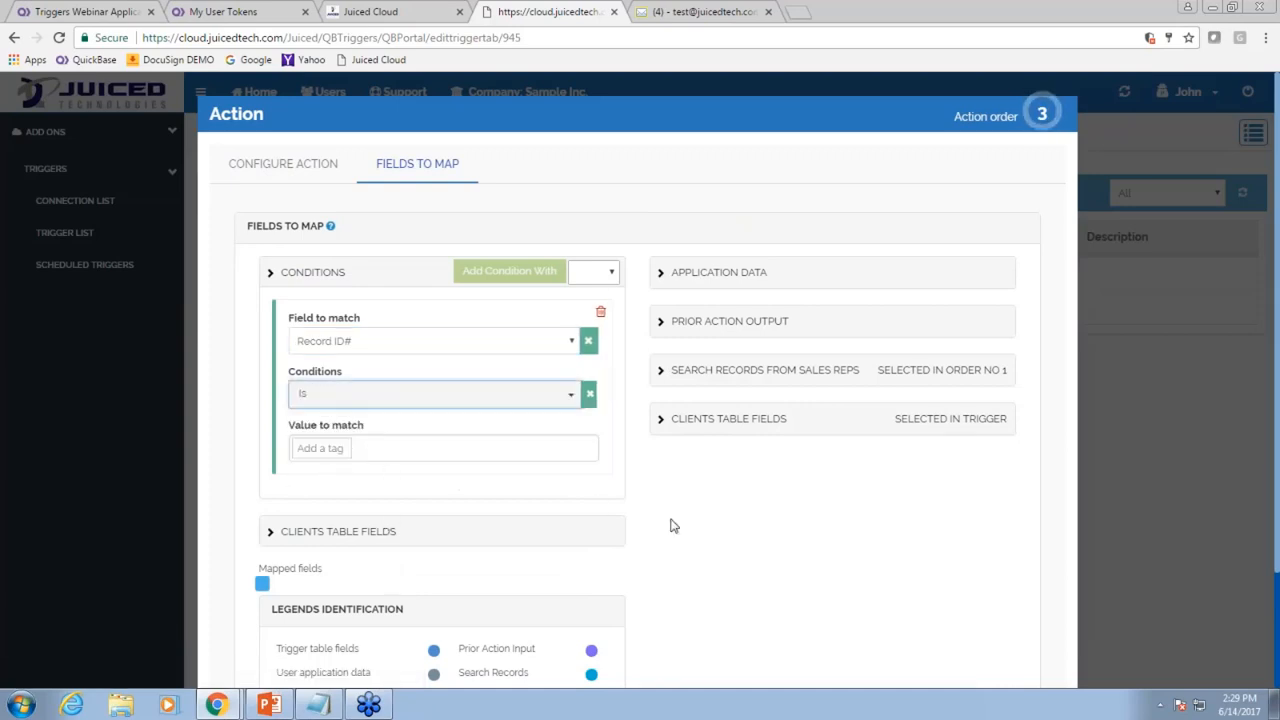
# Step: Map the Clients Region field to the Sales Reps search's Region - Name, then save the action
pyautogui.click(662, 420)
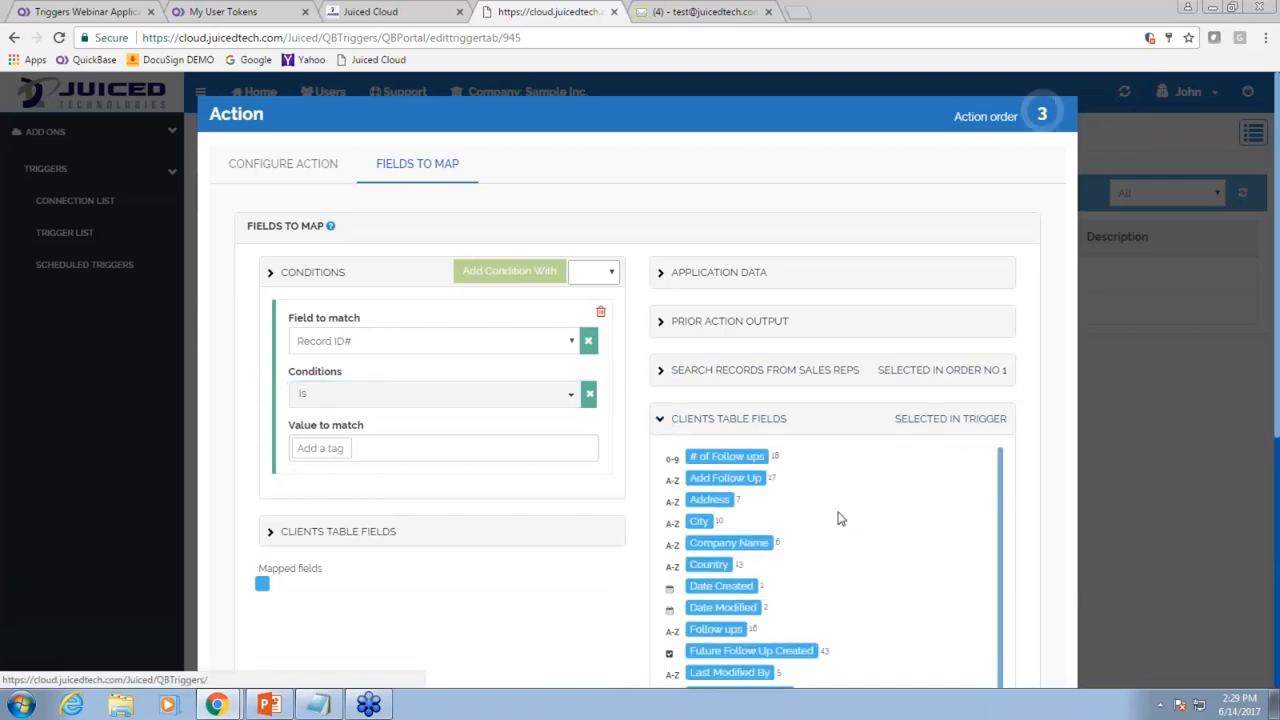
pyautogui.scroll(-2, 838, 513)
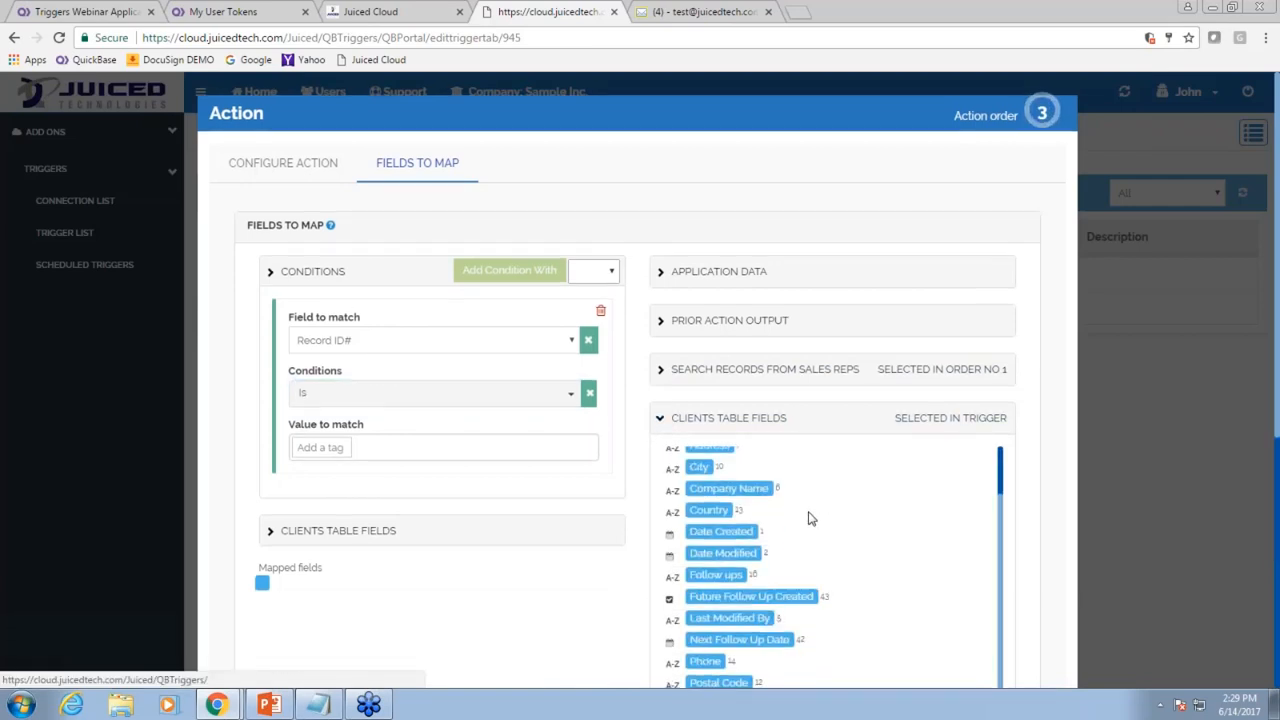
pyautogui.scroll(-2, 808, 517)
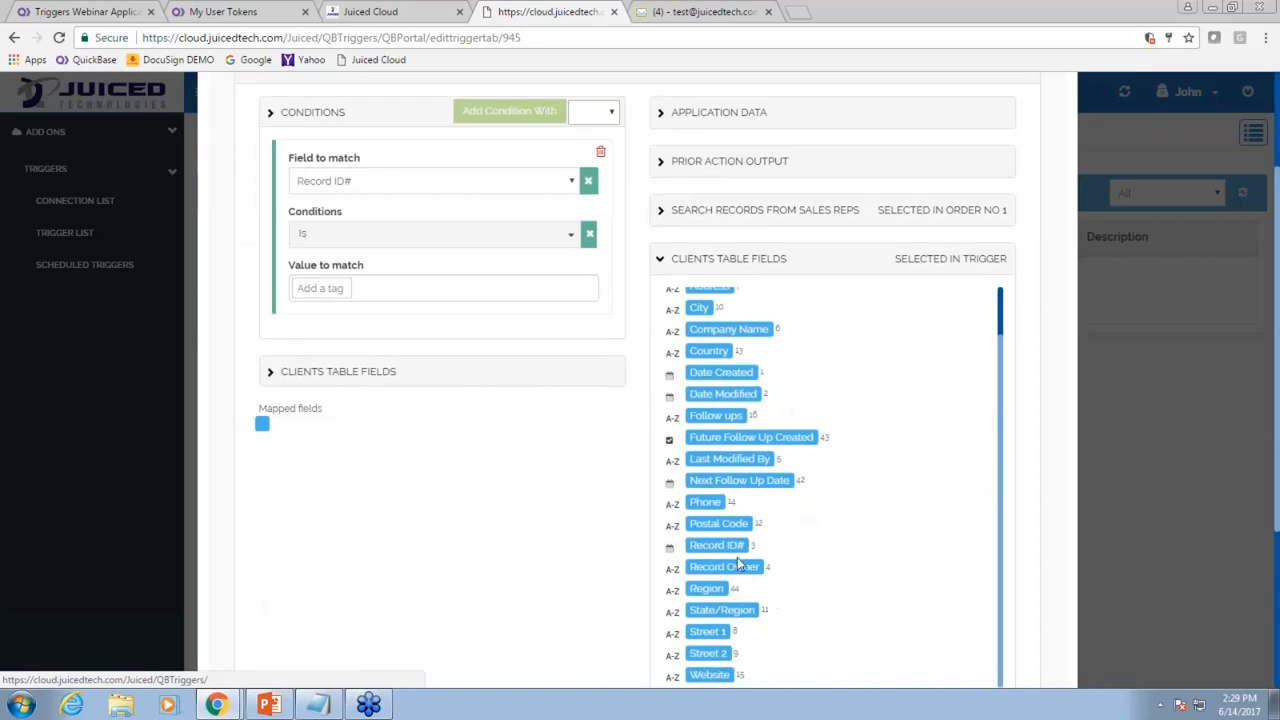
pyautogui.moveTo(366, 295); pyautogui.dragTo(364, 290)
pyautogui.scroll(1, 546, 391)
pyautogui.scroll(1, 546, 391)
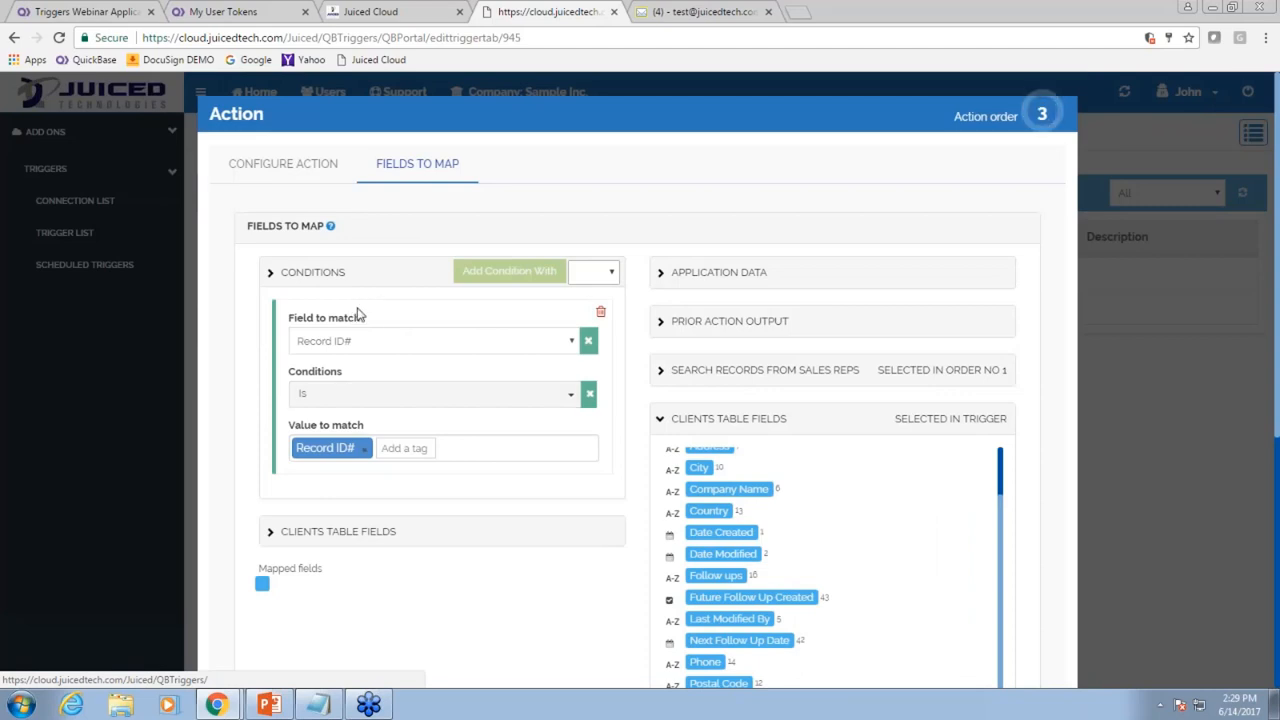
pyautogui.click(352, 532)
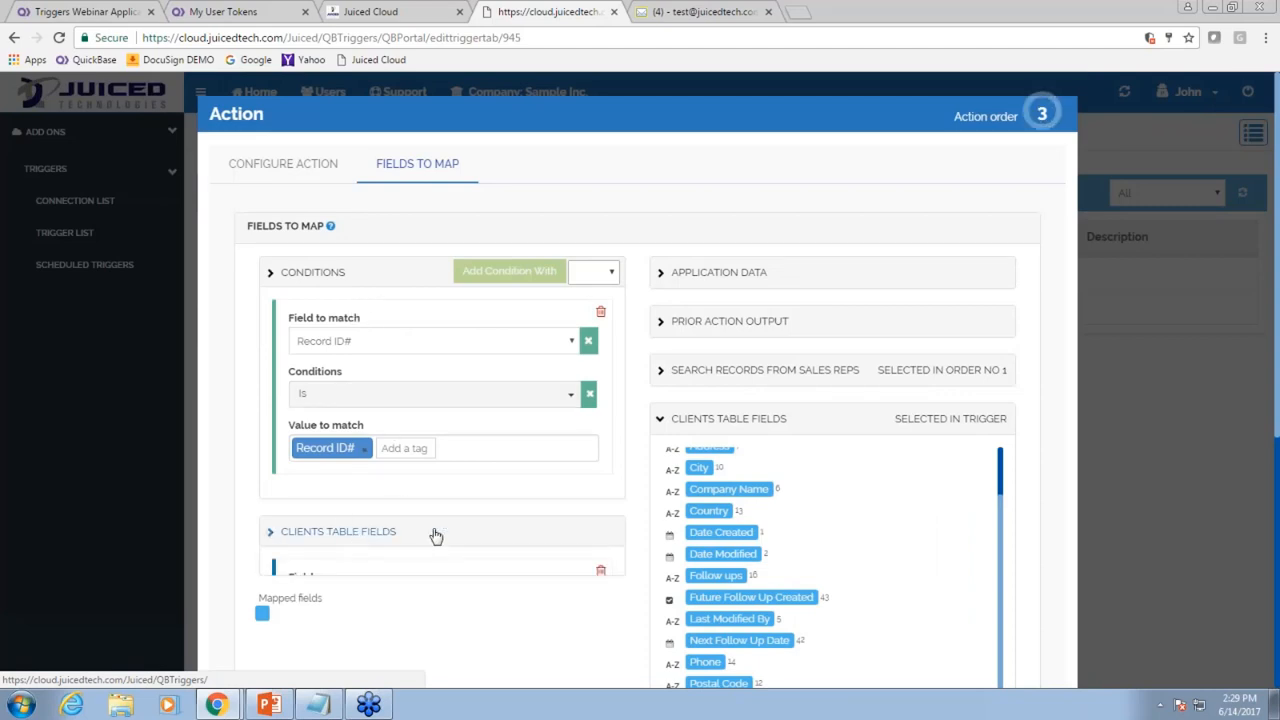
pyautogui.scroll(-2, 434, 531)
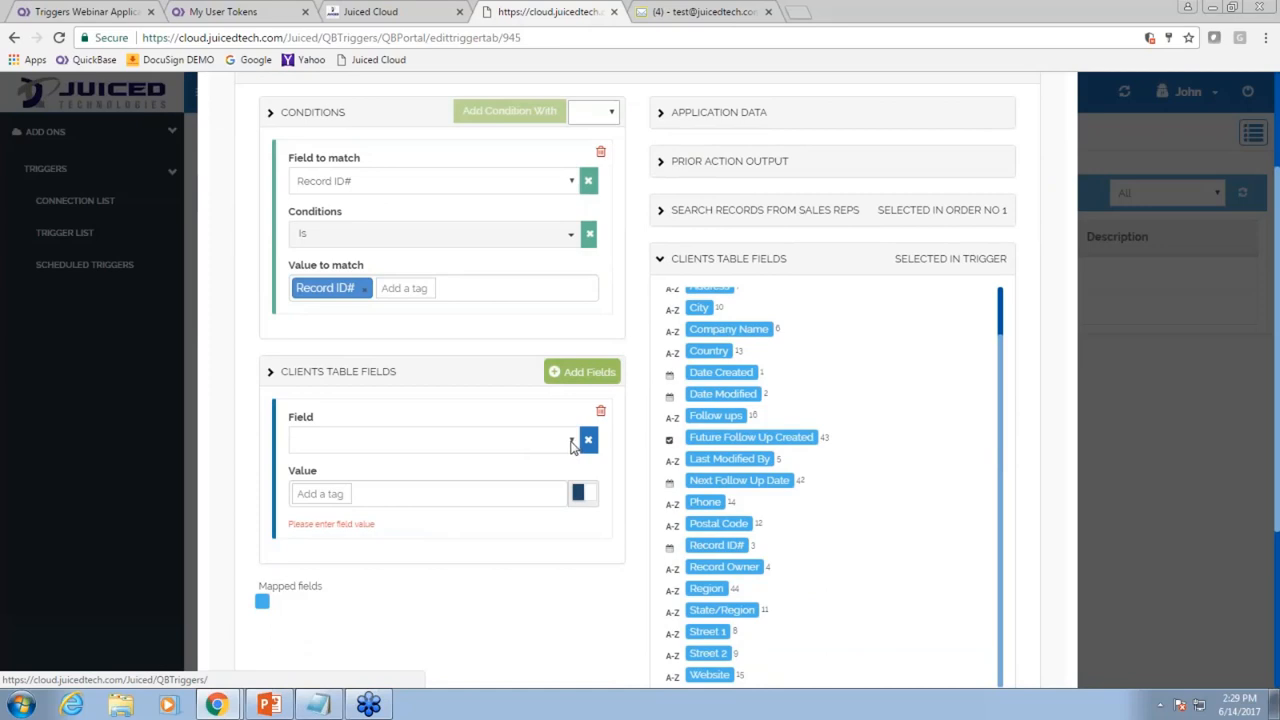
pyautogui.click(573, 446)
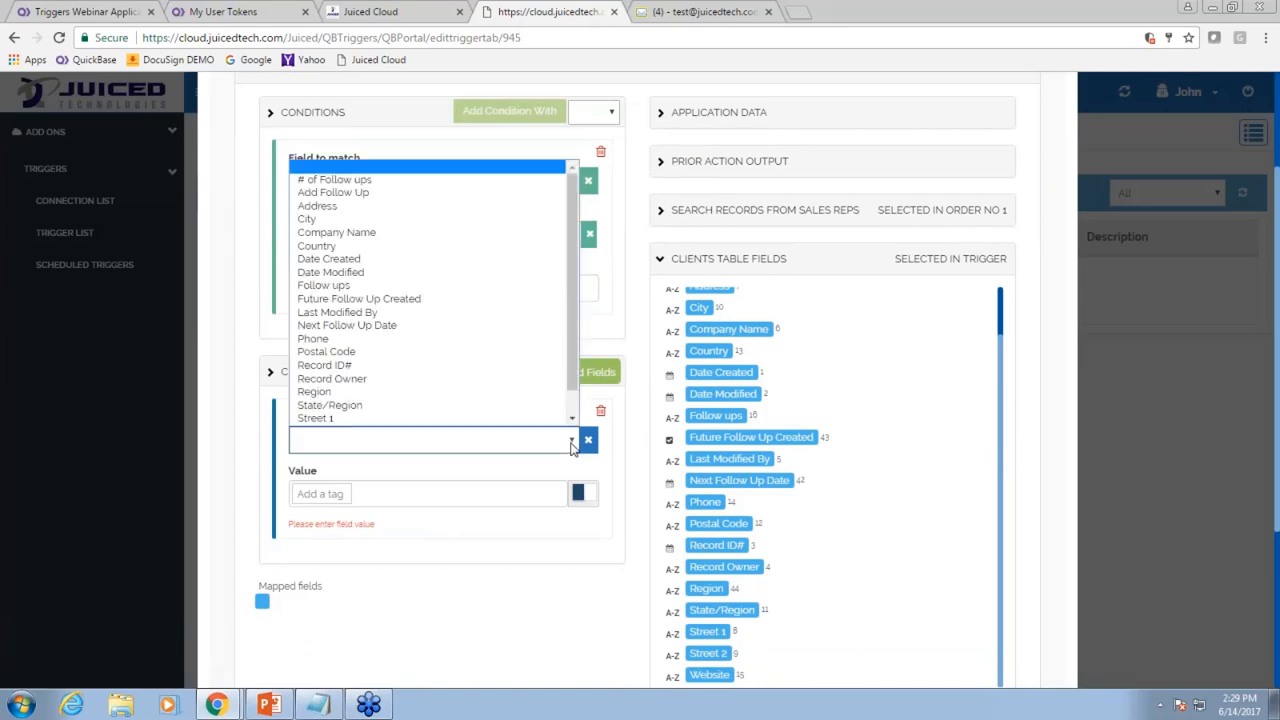
pyautogui.click(410, 392)
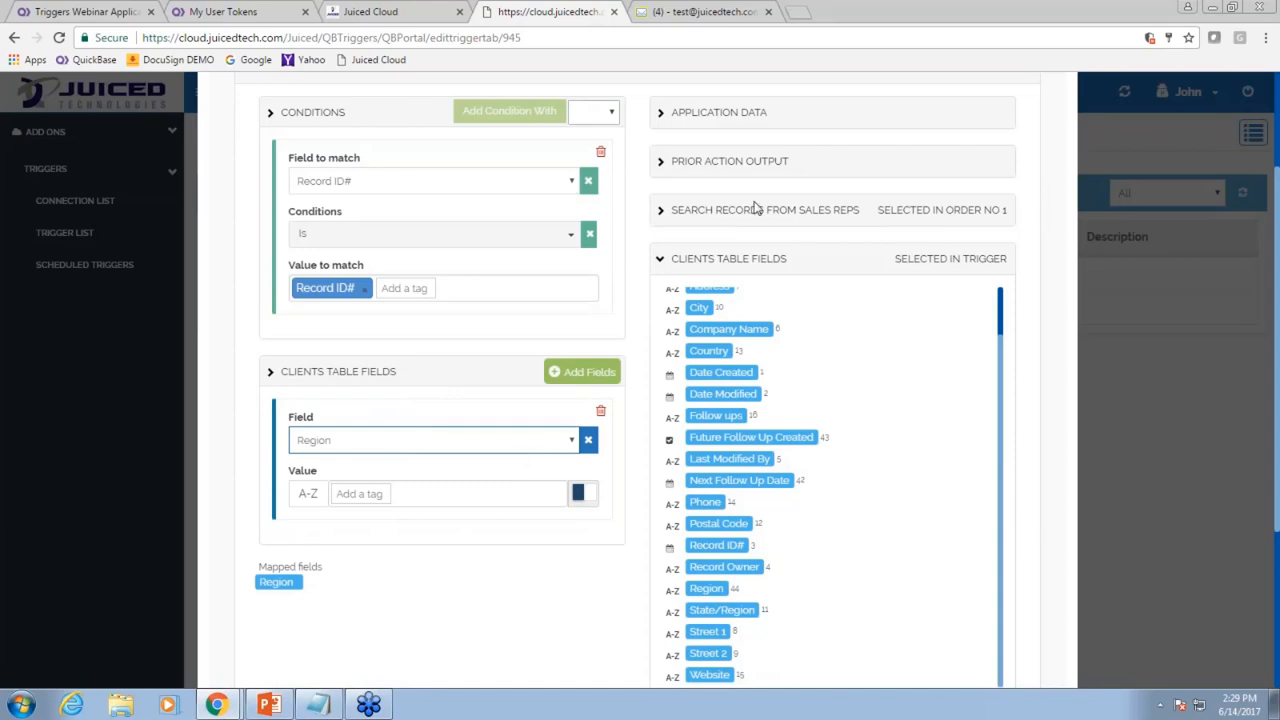
pyautogui.click(658, 260)
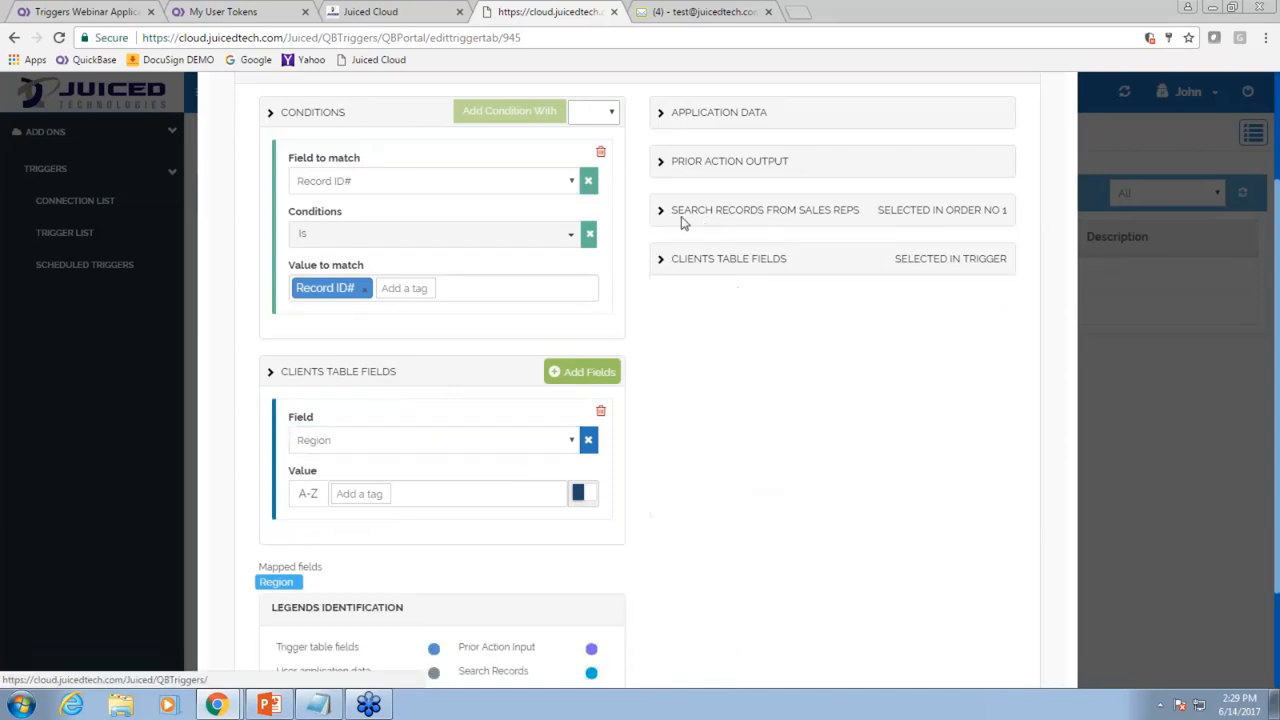
pyautogui.click(663, 214)
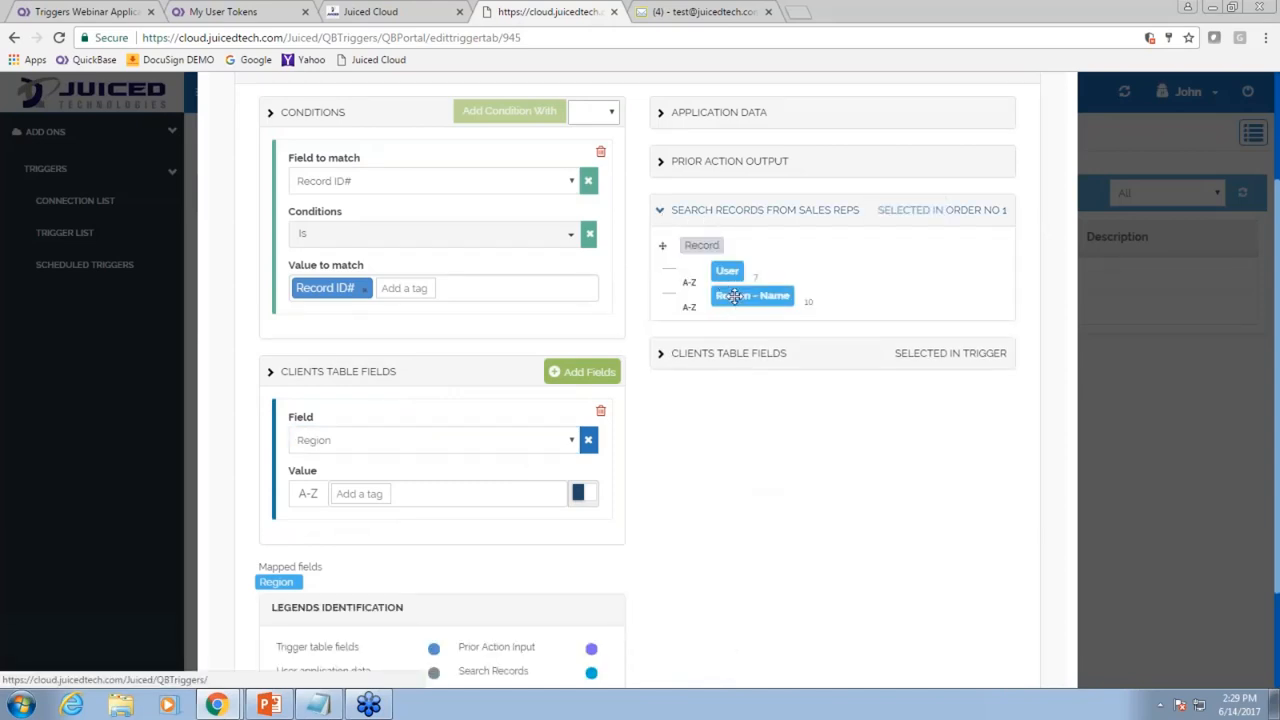
pyautogui.moveTo(734, 297); pyautogui.dragTo(371, 494)
pyautogui.scroll(-2, 690, 505)
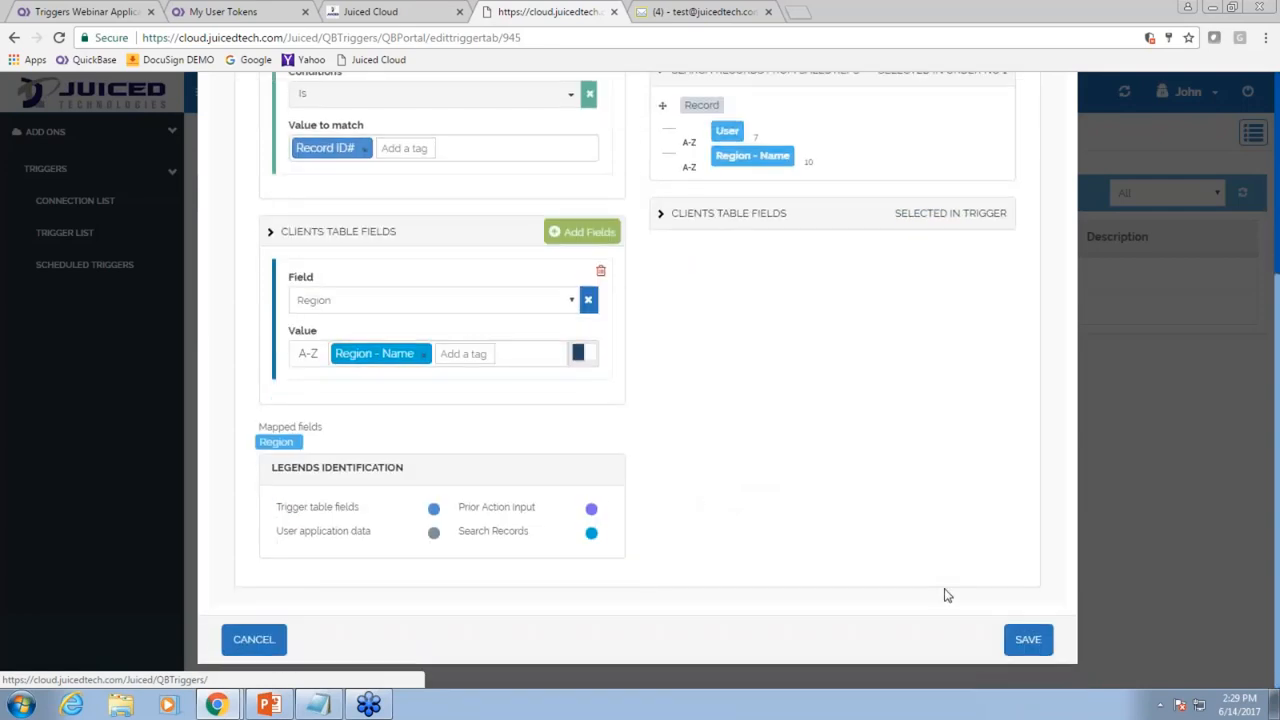
pyautogui.click(1028, 643)
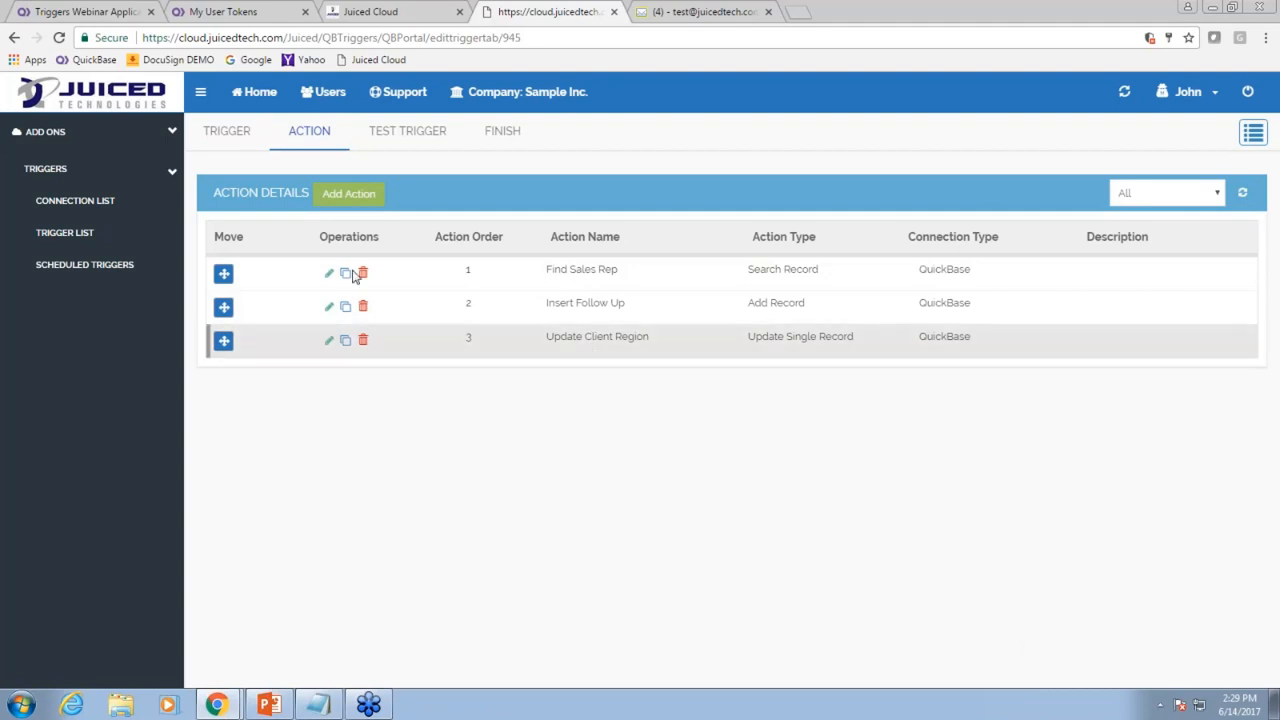
# Step: Start a new Clients record in QuickBase with company name 'Test with Region'
pyautogui.click(118, 12)
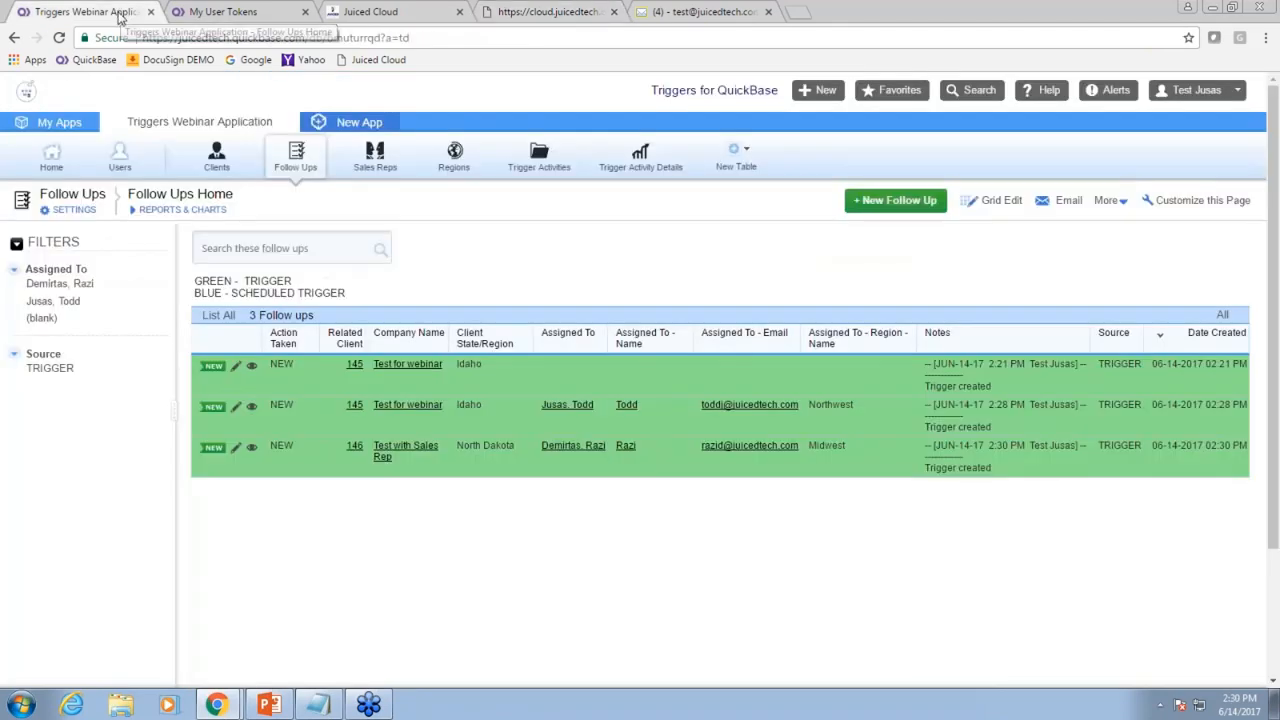
pyautogui.click(51, 158)
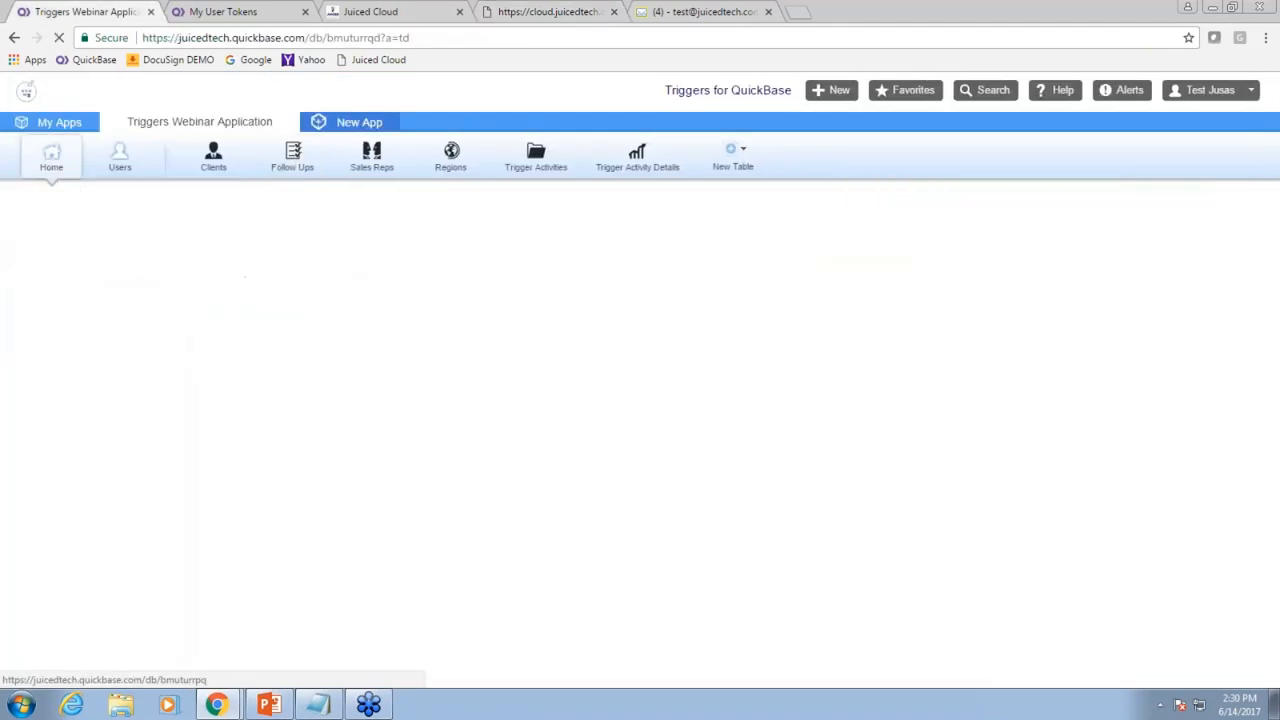
pyautogui.click(214, 158)
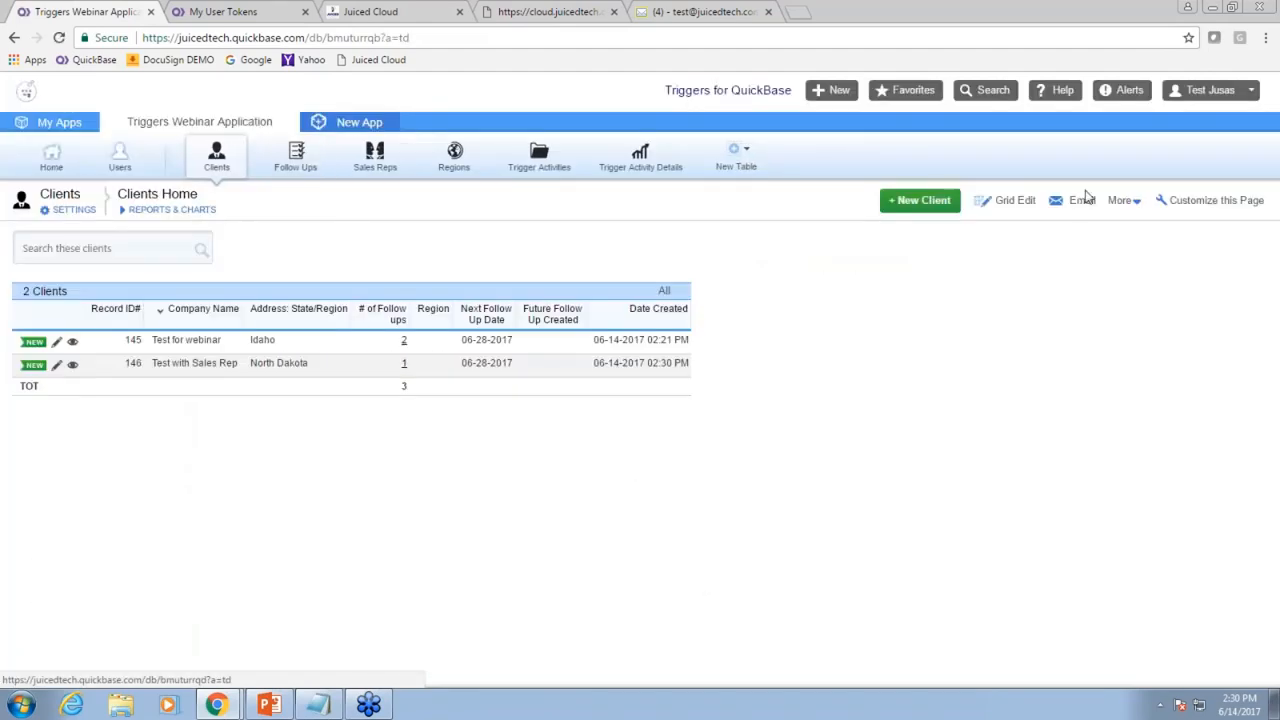
pyautogui.click(922, 198)
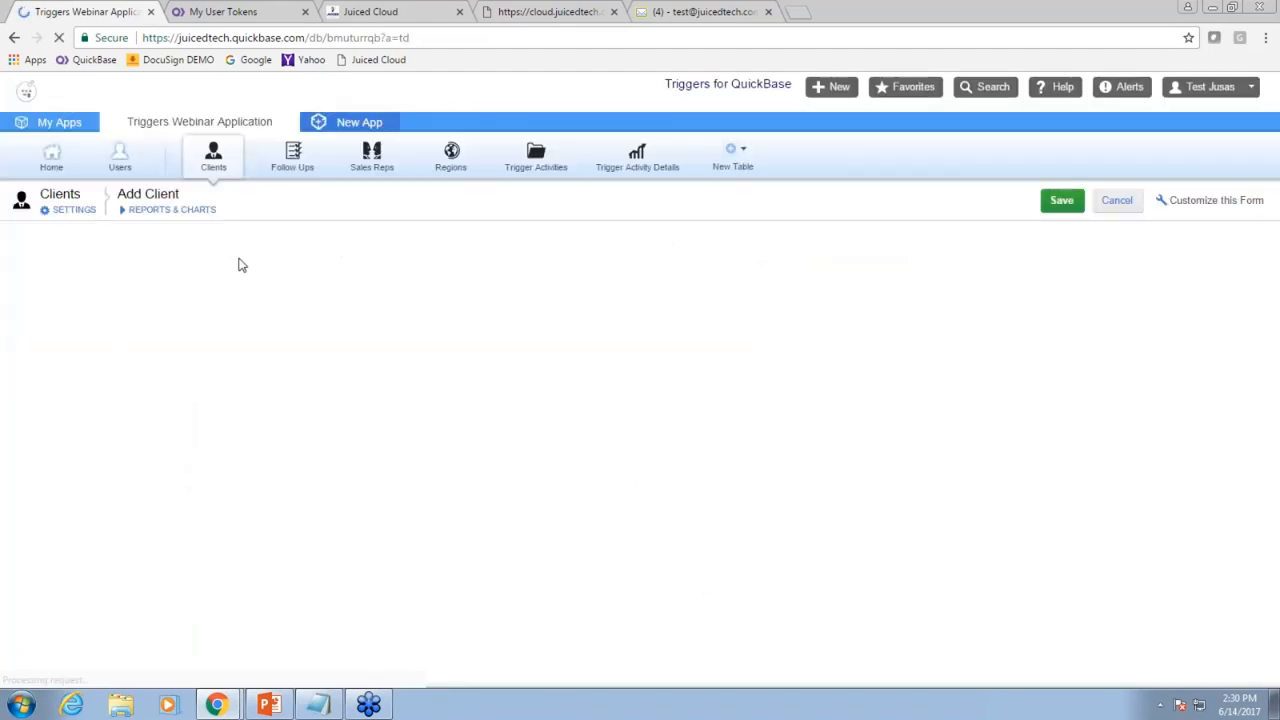
pyautogui.click(200, 247)
pyautogui.write('Test with Region')
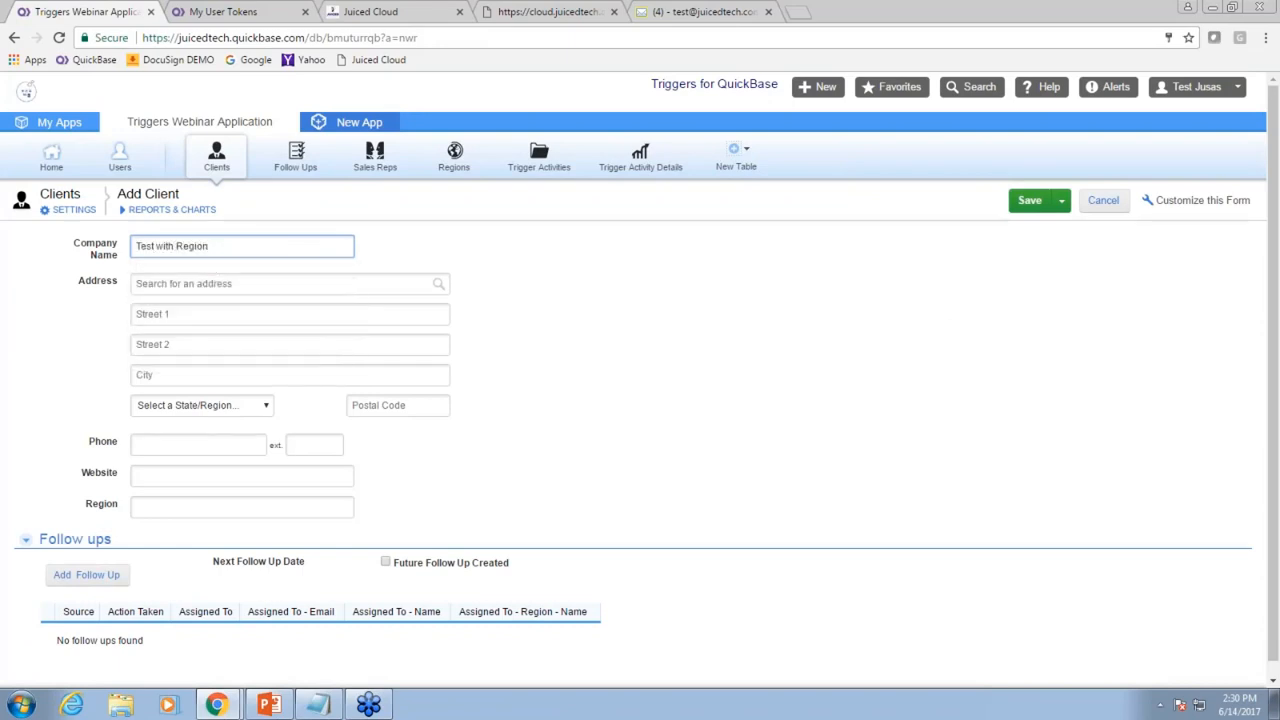
# Step: Set the client's state to Pennsylvania and save the record
pyautogui.click(258, 407)
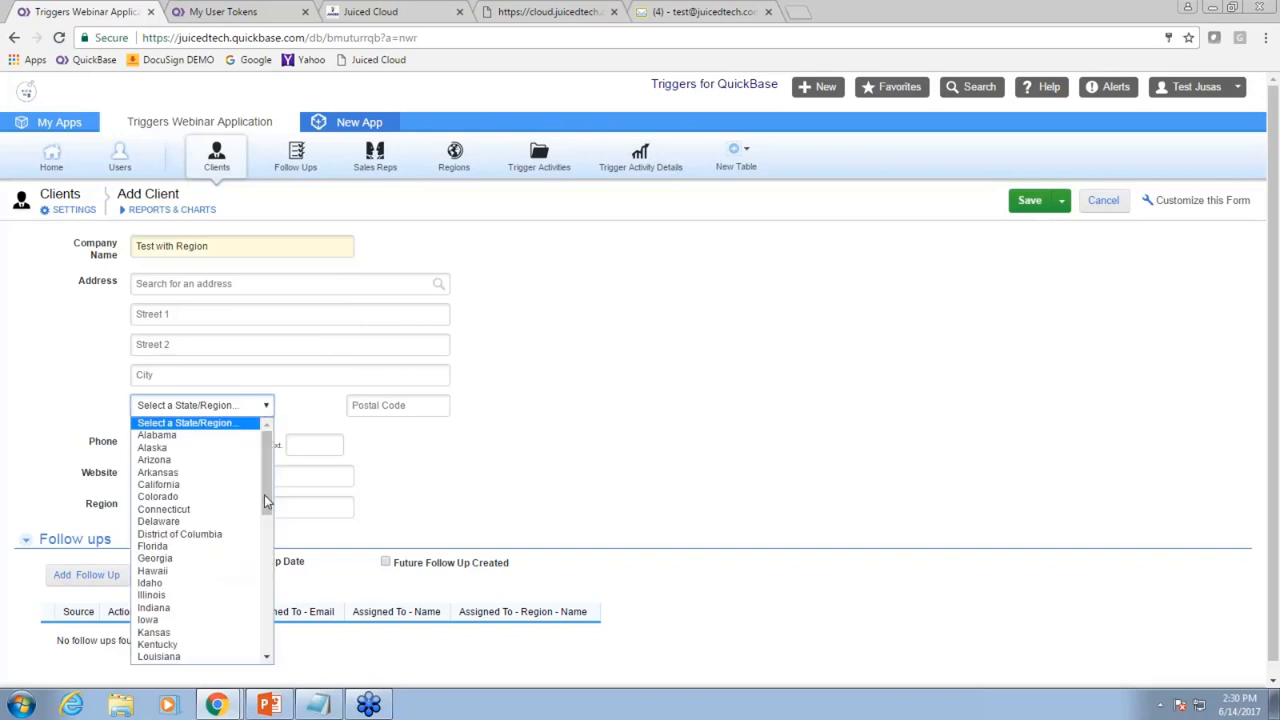
pyautogui.click(200, 497)
pyautogui.click(267, 407)
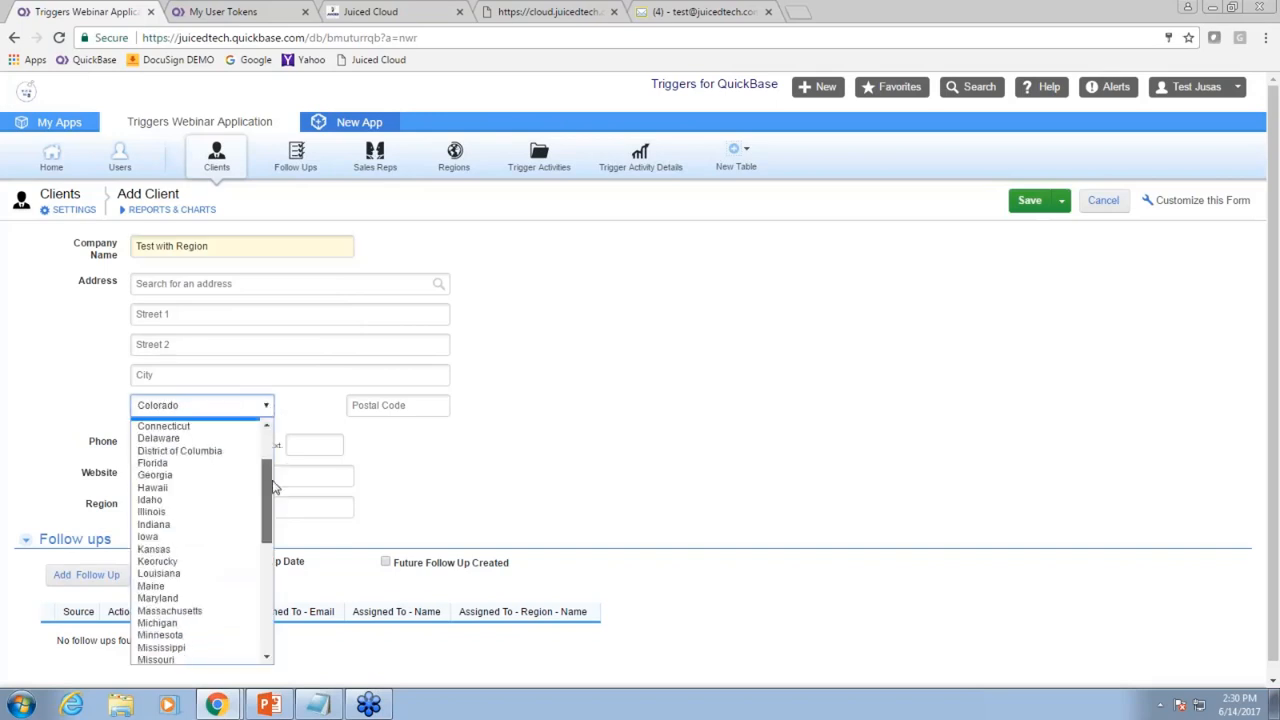
pyautogui.scroll(-4, 235, 558)
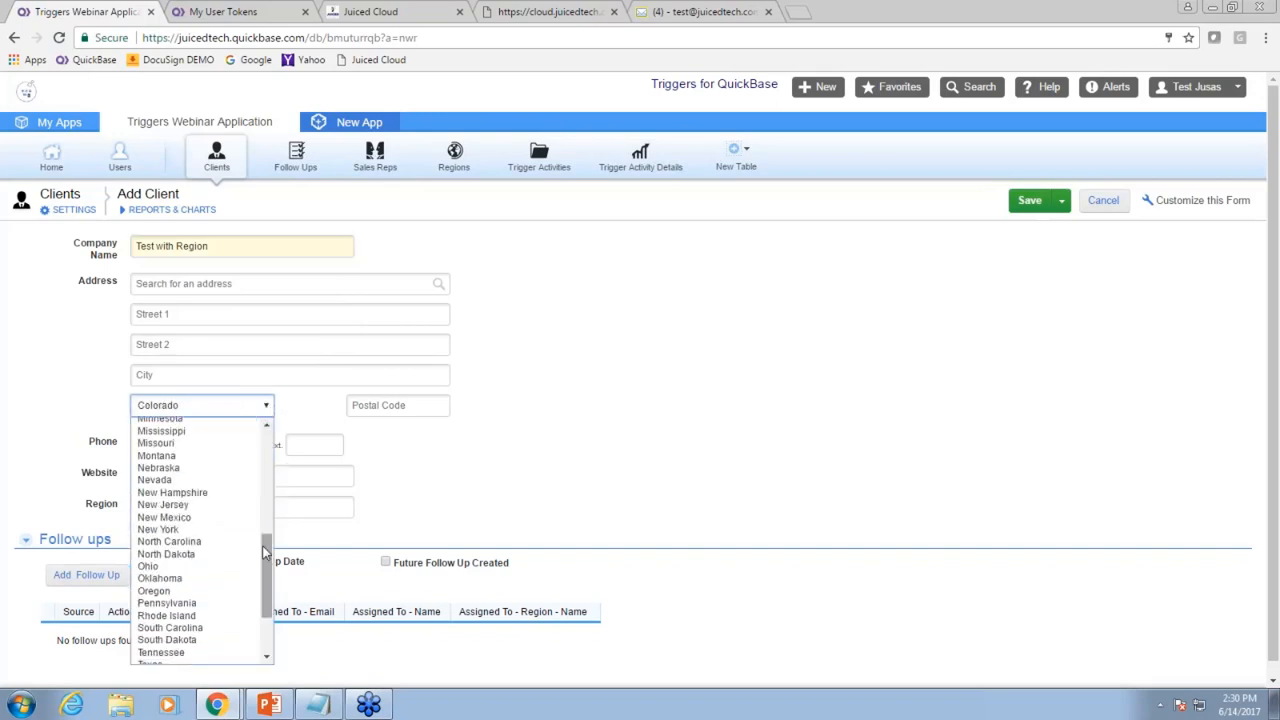
pyautogui.click(206, 604)
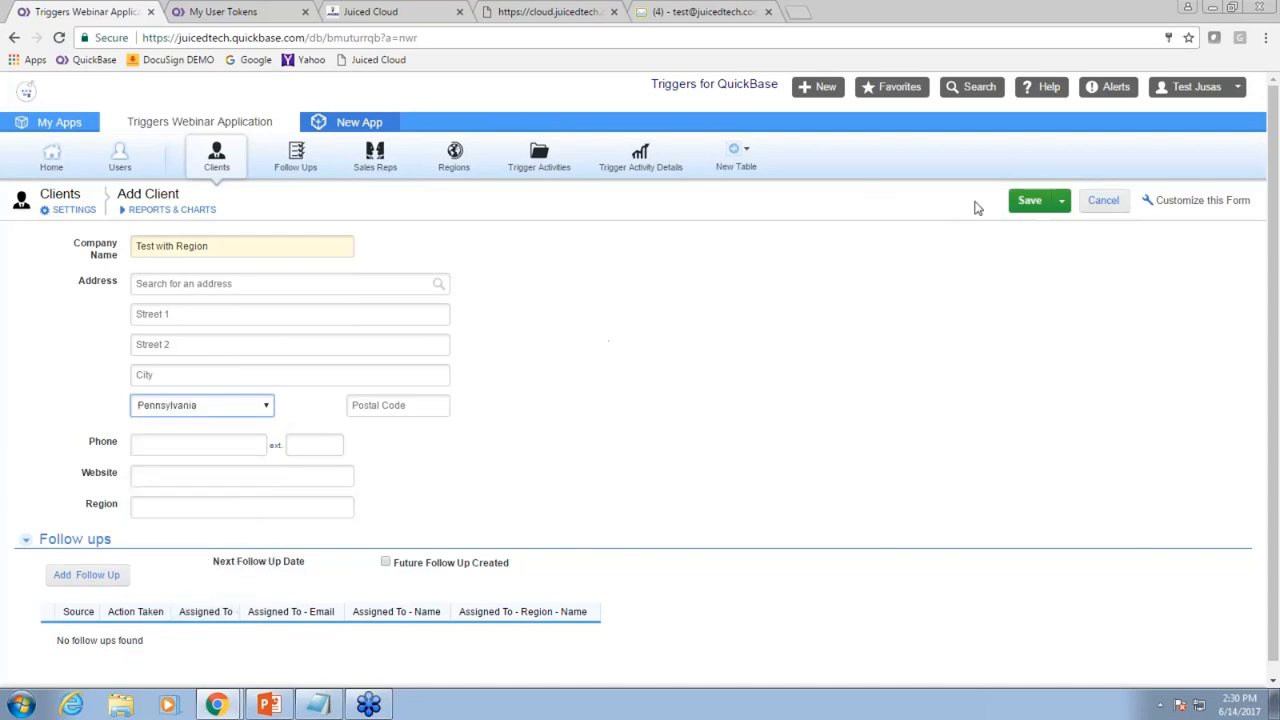
pyautogui.click(1029, 203)
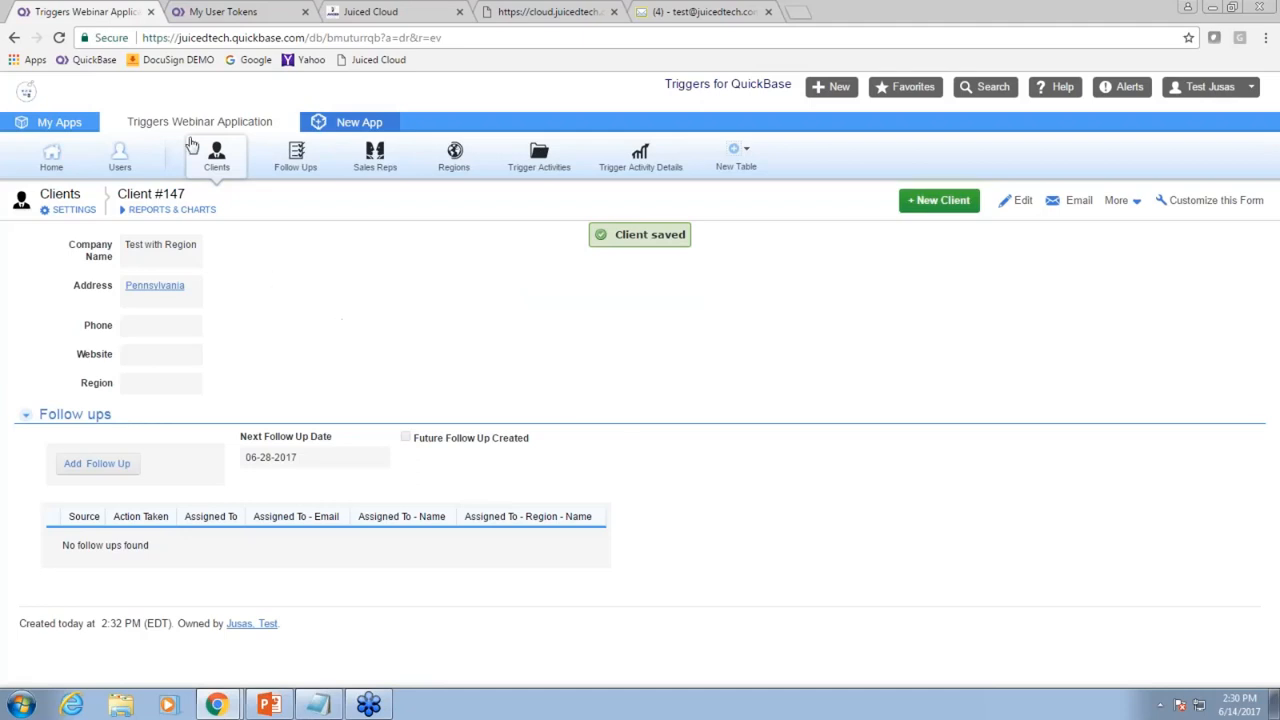
# Step: Review the follow-ups list and the Test with Region record's Northeast region
pyautogui.click(216, 155)
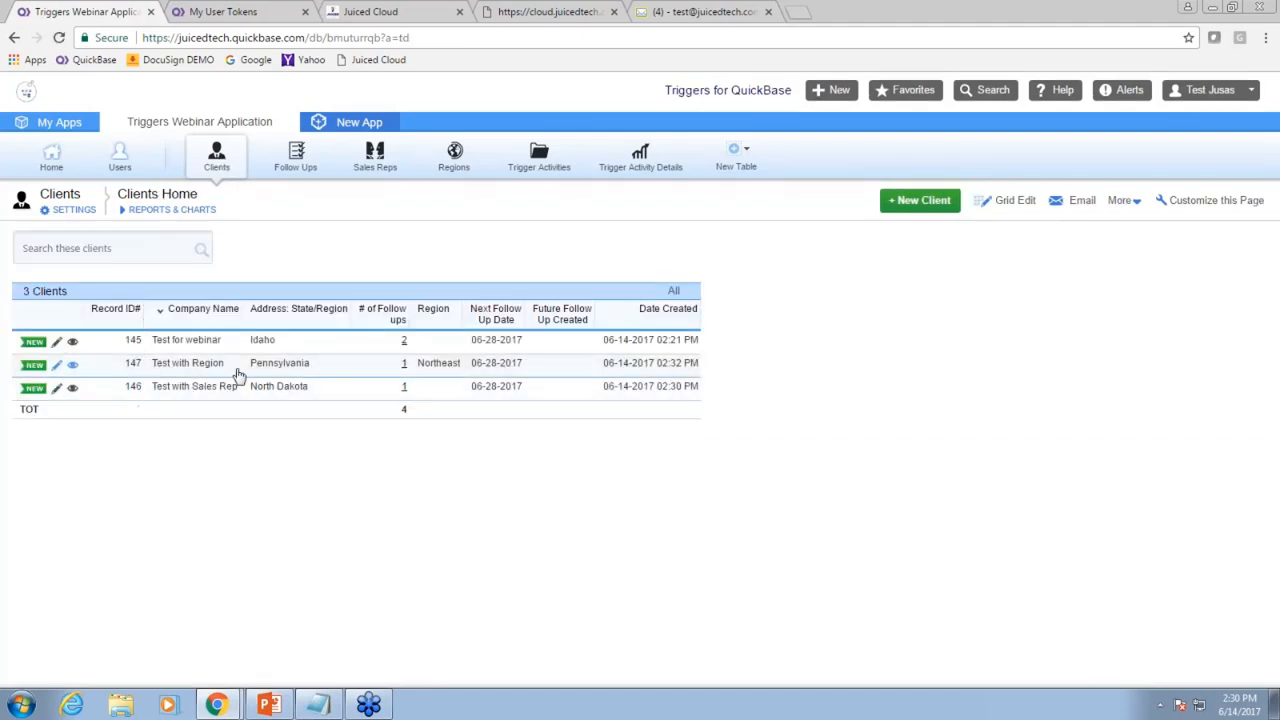
pyautogui.click(295, 168)
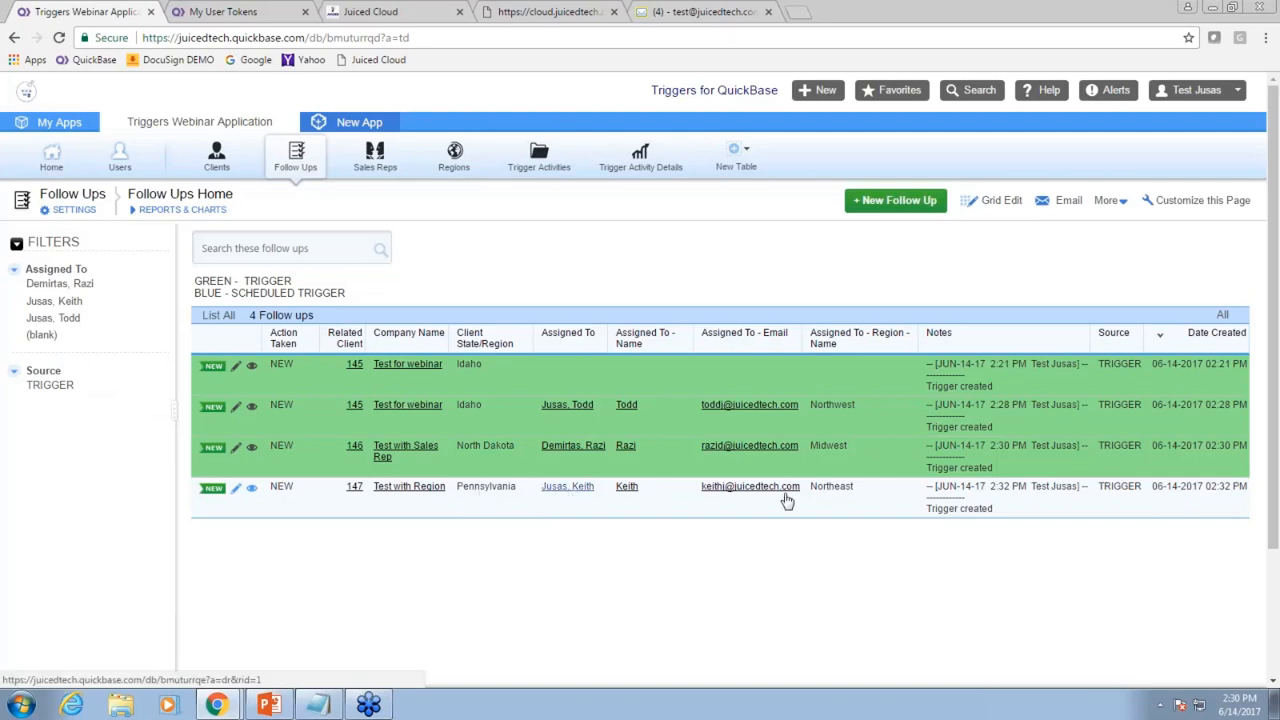
pyautogui.click(405, 488)
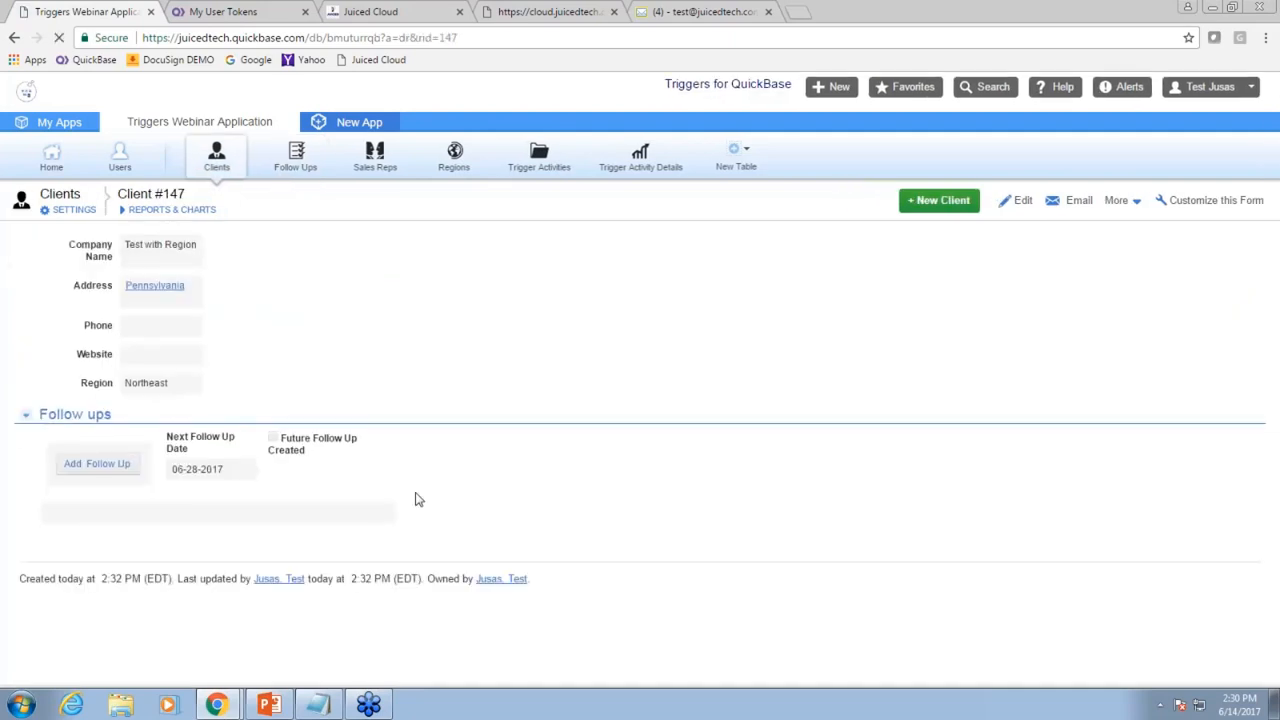
pyautogui.moveTo(139, 385); pyautogui.dragTo(84, 392)
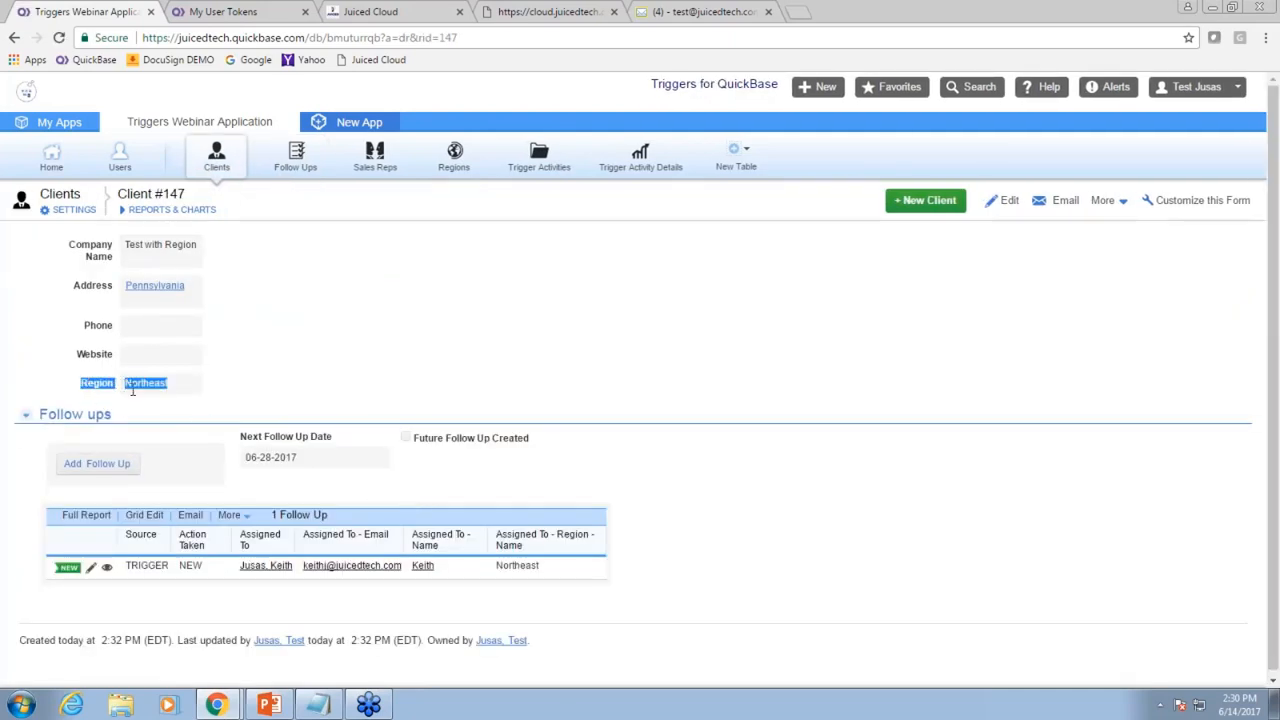
pyautogui.click(392, 355)
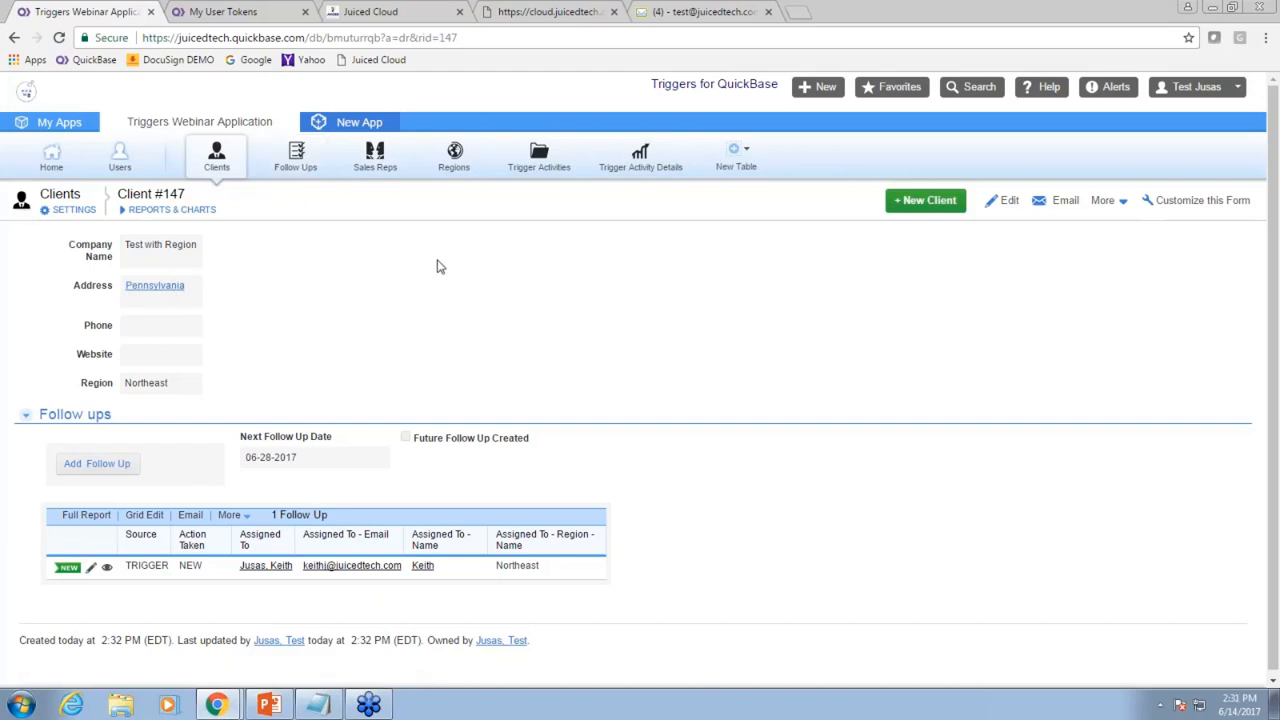
# Step: Glance at the Juiced Cloud triggers list, then return to the QuickBase clients list
pyautogui.click(537, 13)
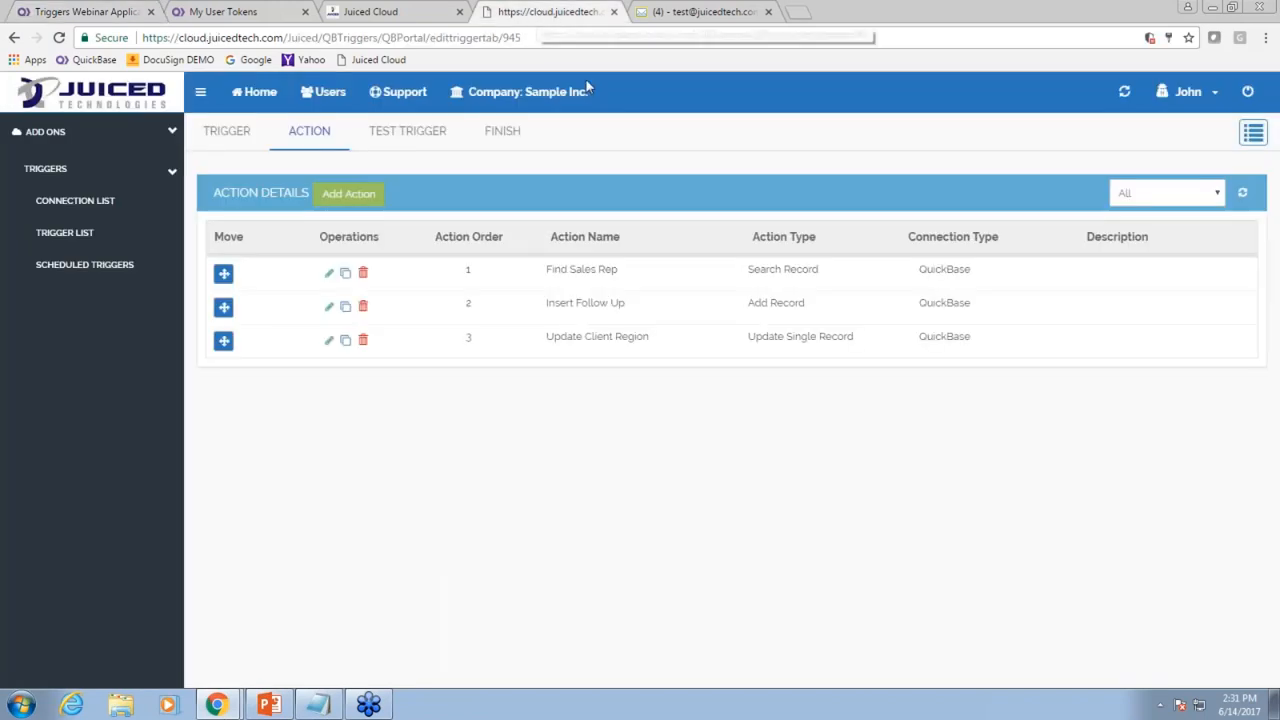
pyautogui.click(89, 233)
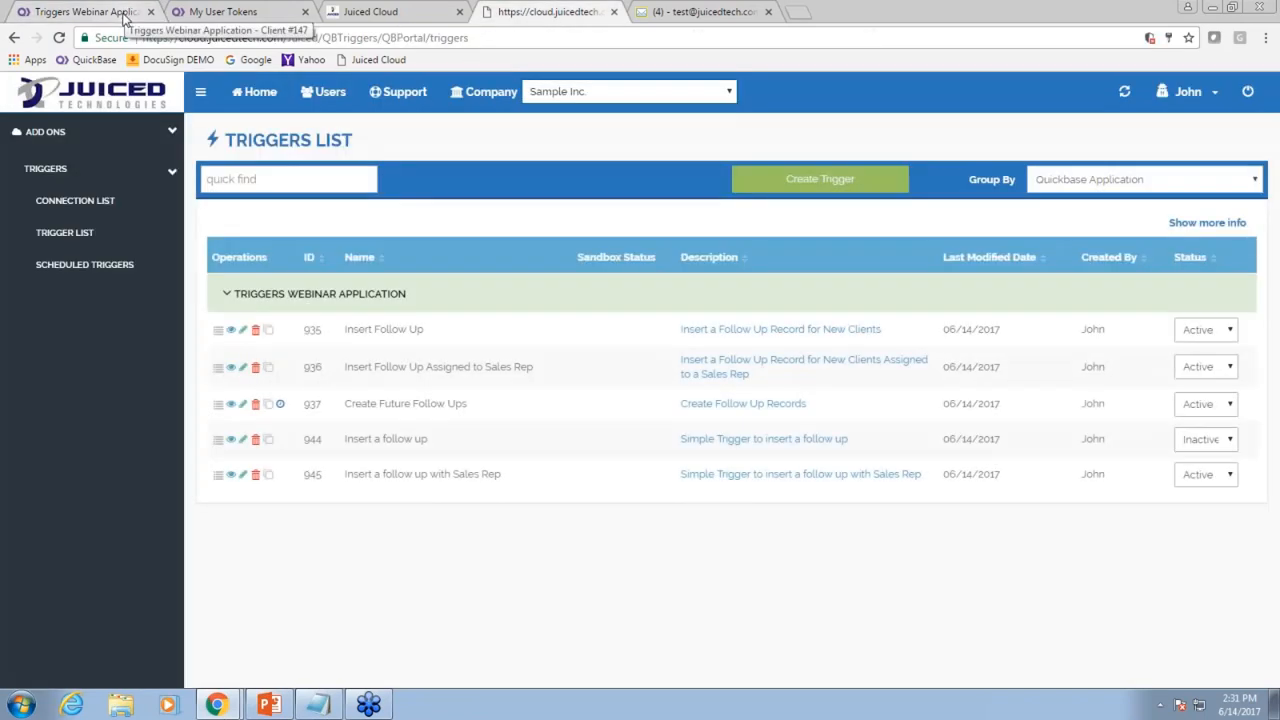
pyautogui.click(85, 12)
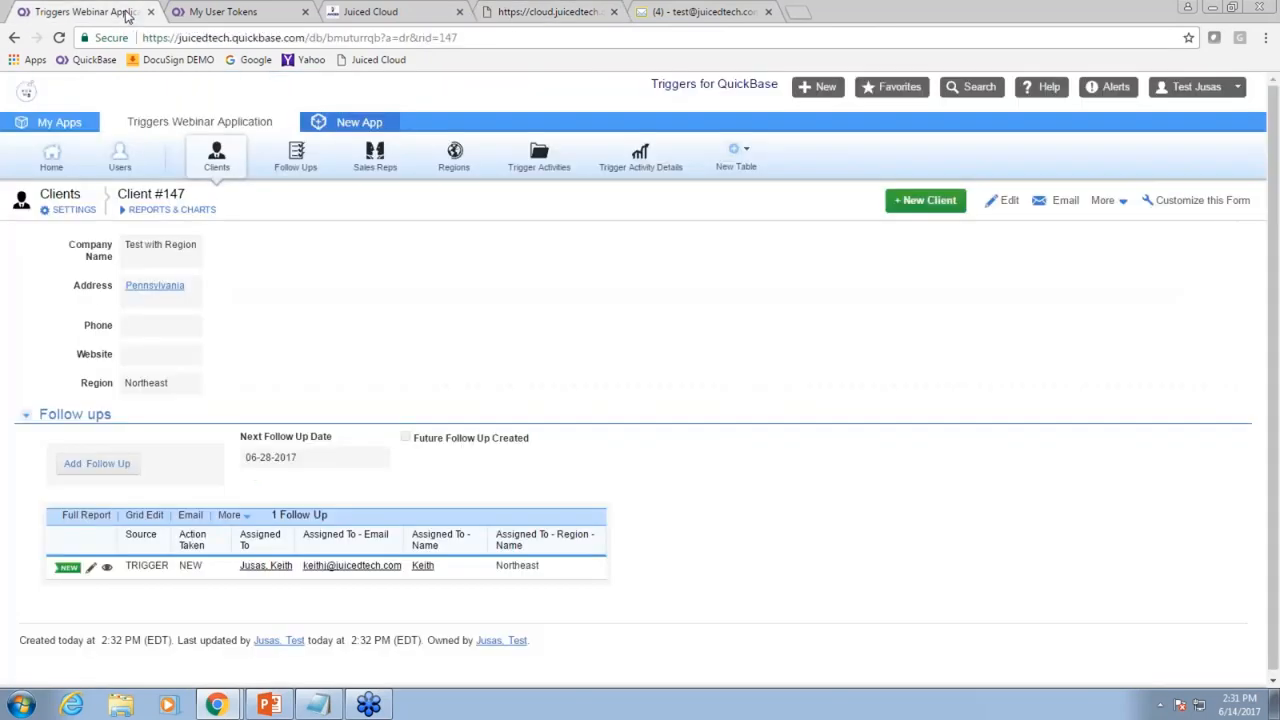
pyautogui.click(51, 157)
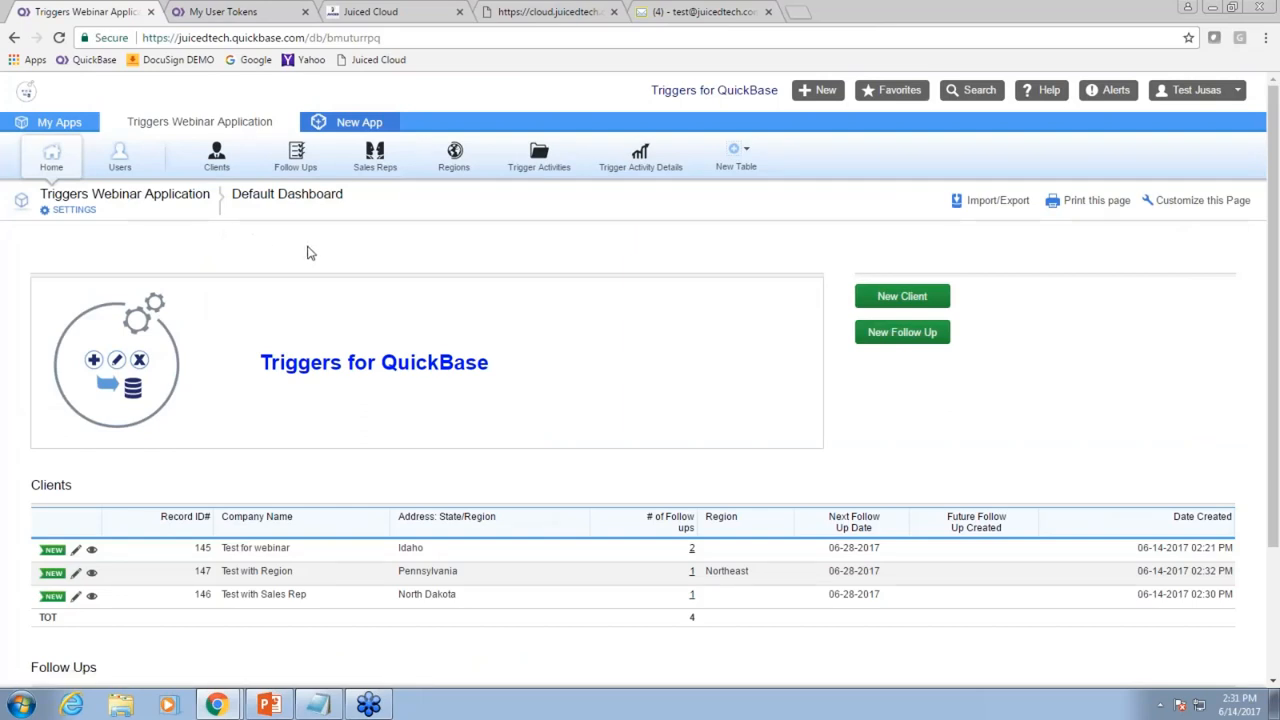
pyautogui.click(216, 164)
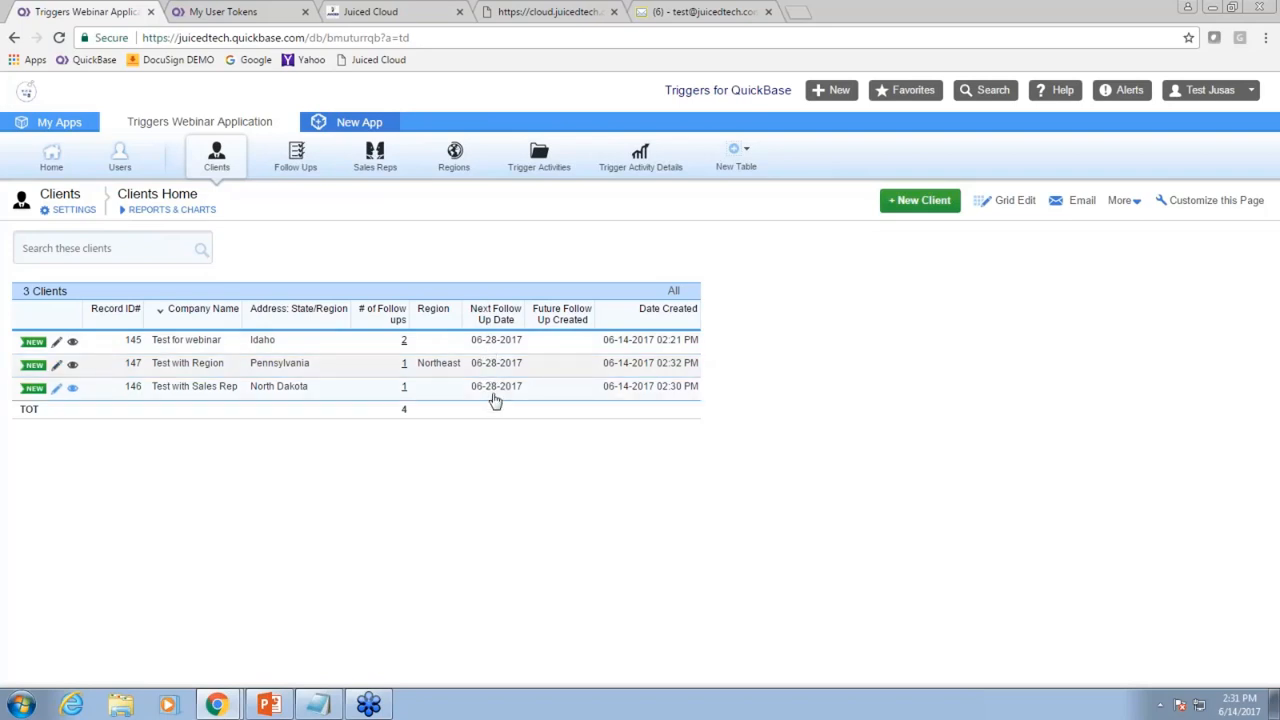
# Step: View the Next Follow Date client report under Reports & Charts, then return to Juiced Cloud's Triggers List
pyautogui.click(210, 214)
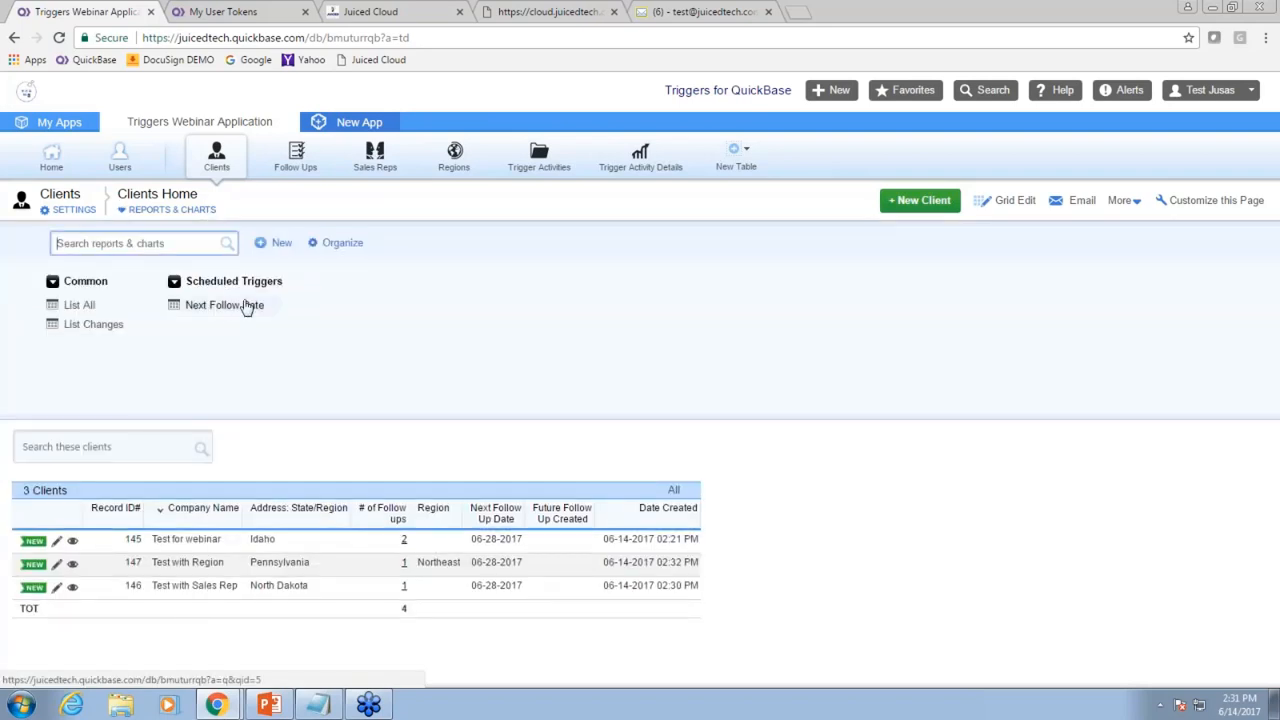
pyautogui.click(218, 306)
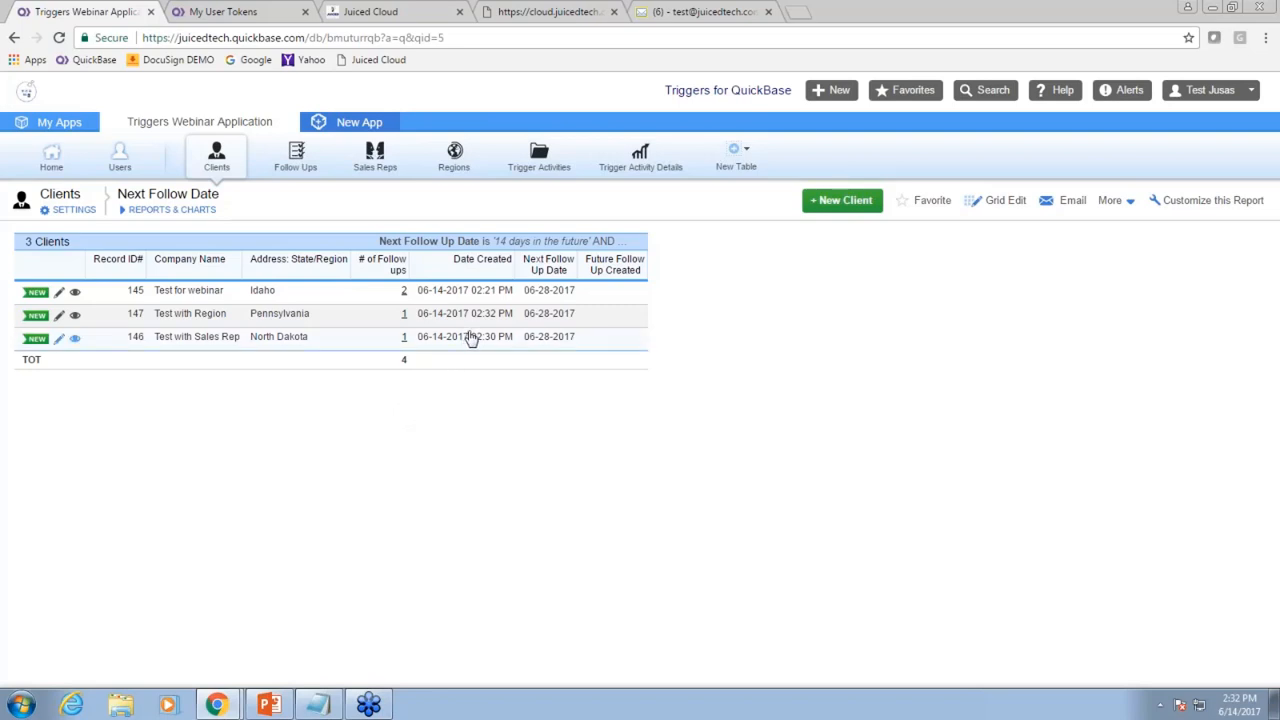
pyautogui.click(530, 16)
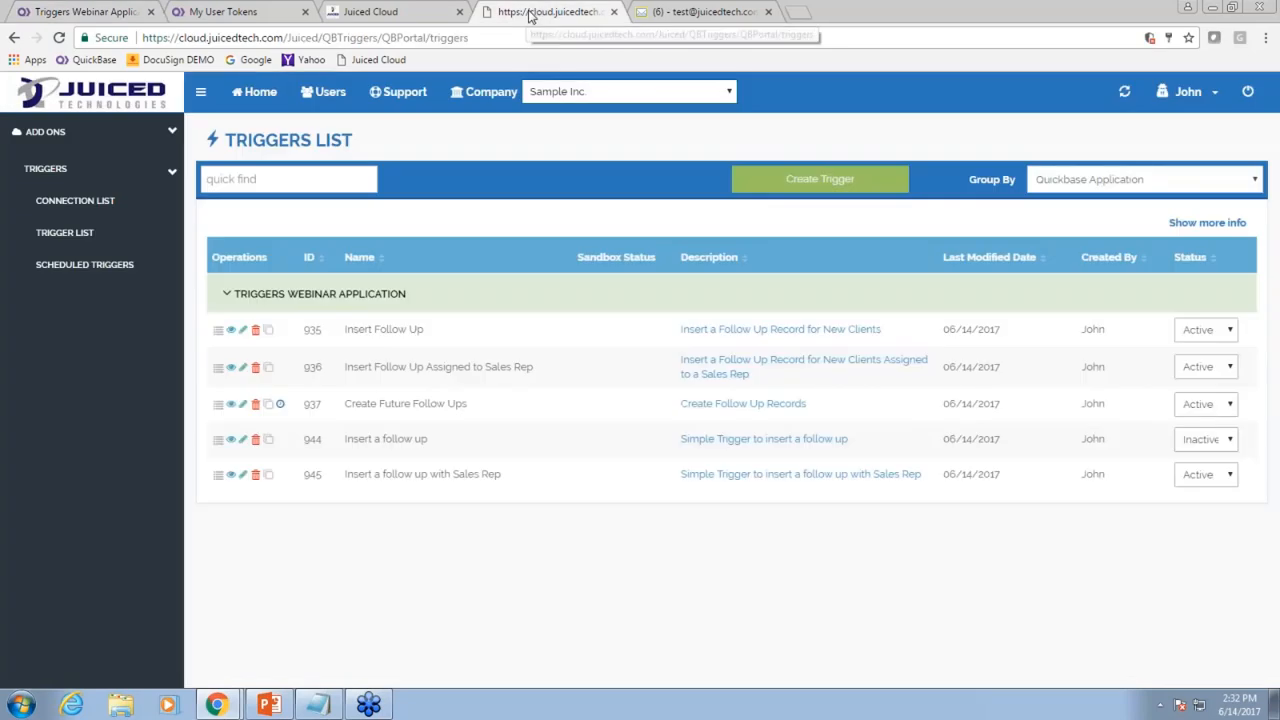
# Step: Start a new schedule named Daily at 9pm, repeating daily
pyautogui.click(84, 266)
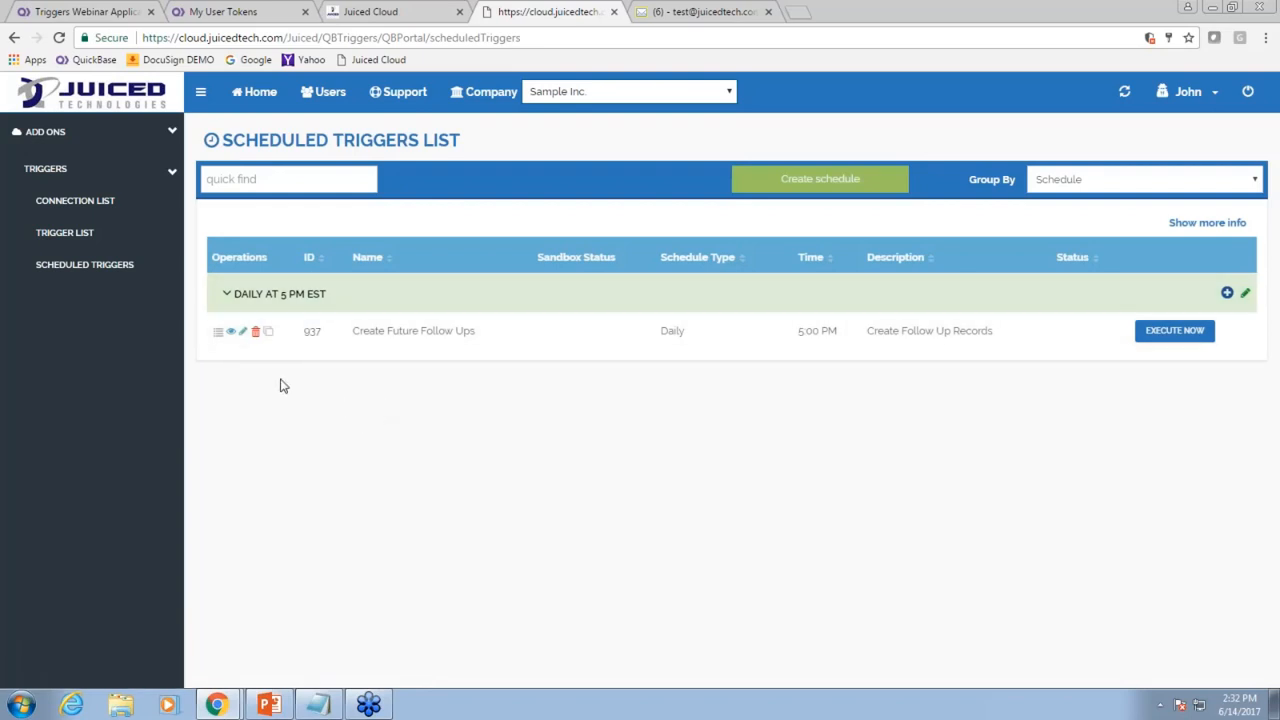
pyautogui.click(797, 180)
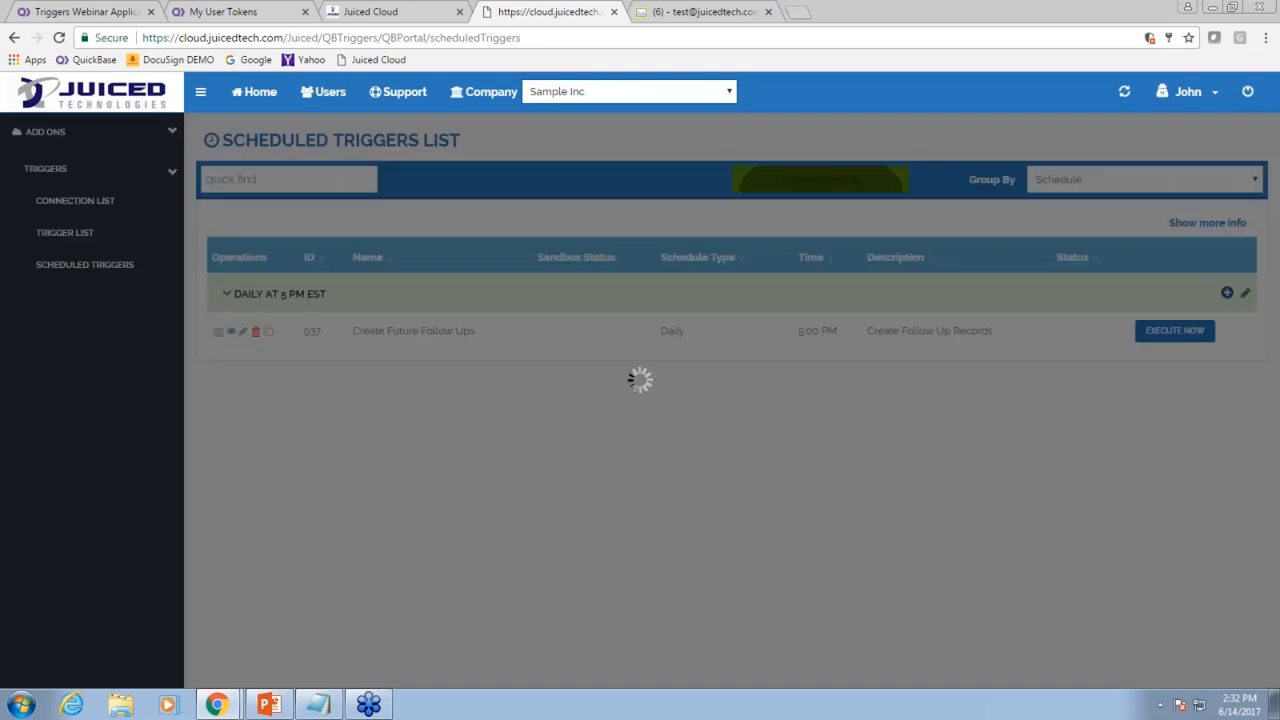
pyautogui.click(368, 262)
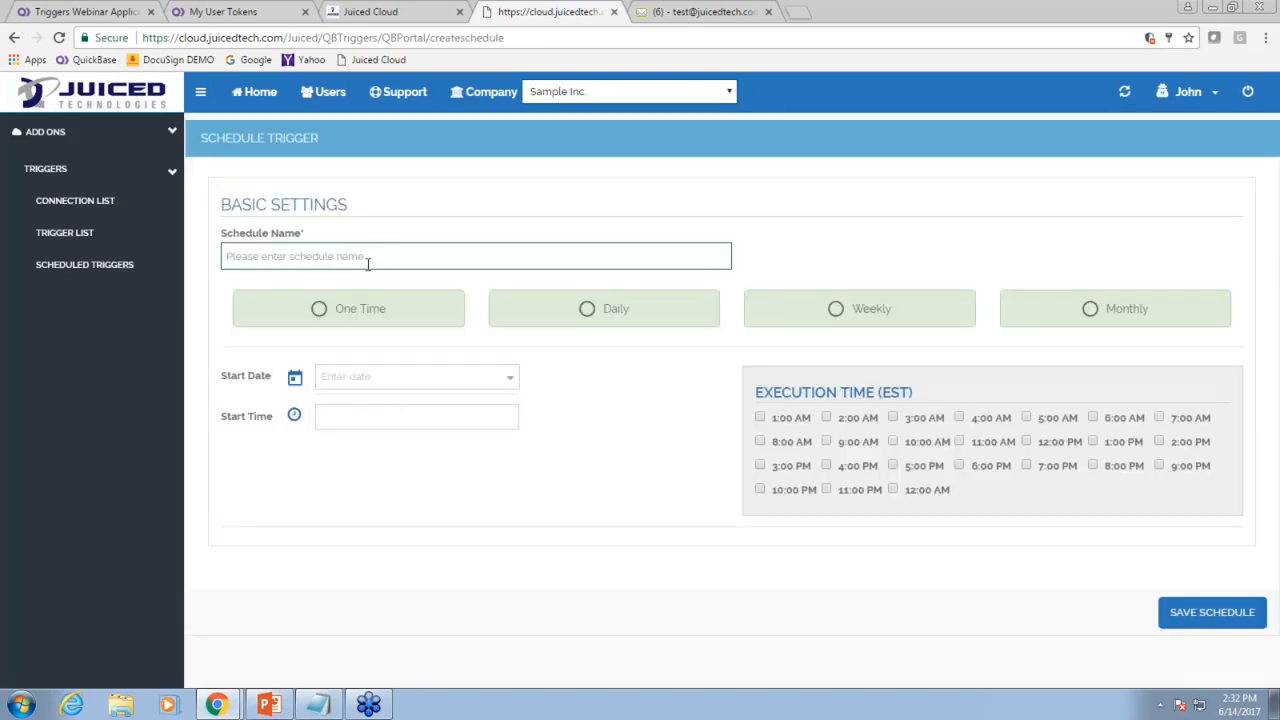
pyautogui.write('Daily at 9pm')
pyautogui.click(592, 311)
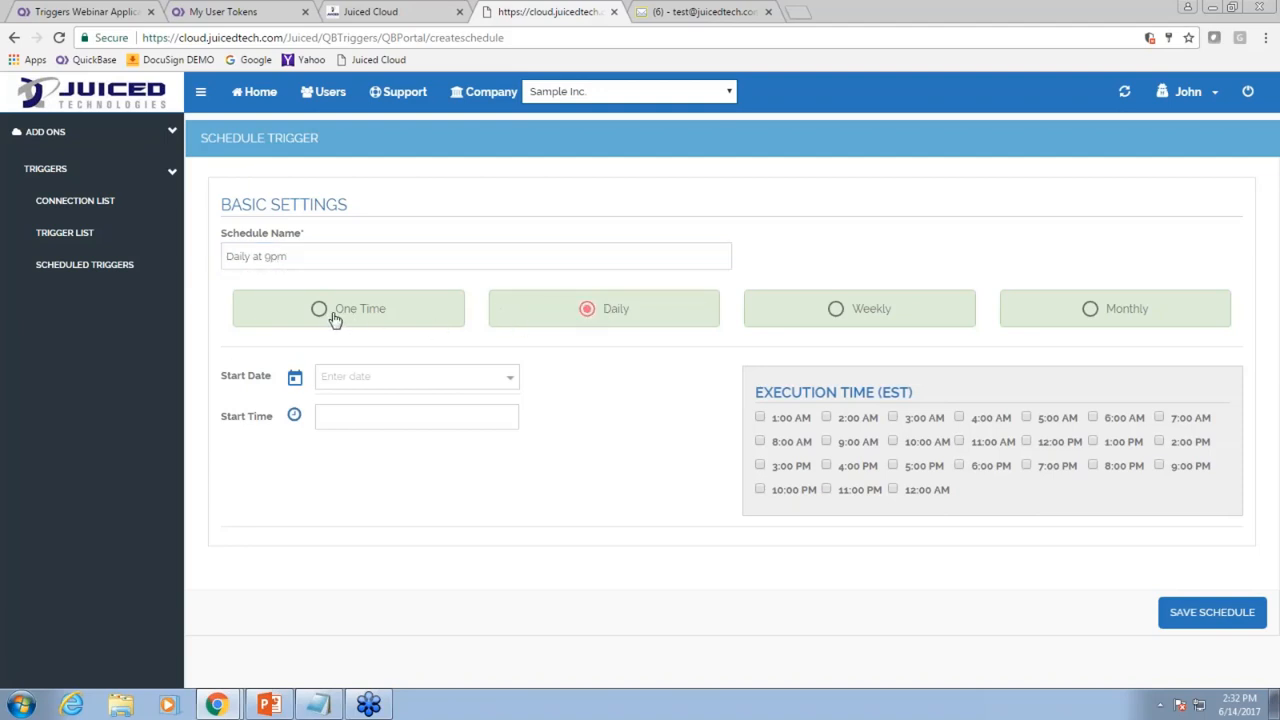
pyautogui.click(834, 311)
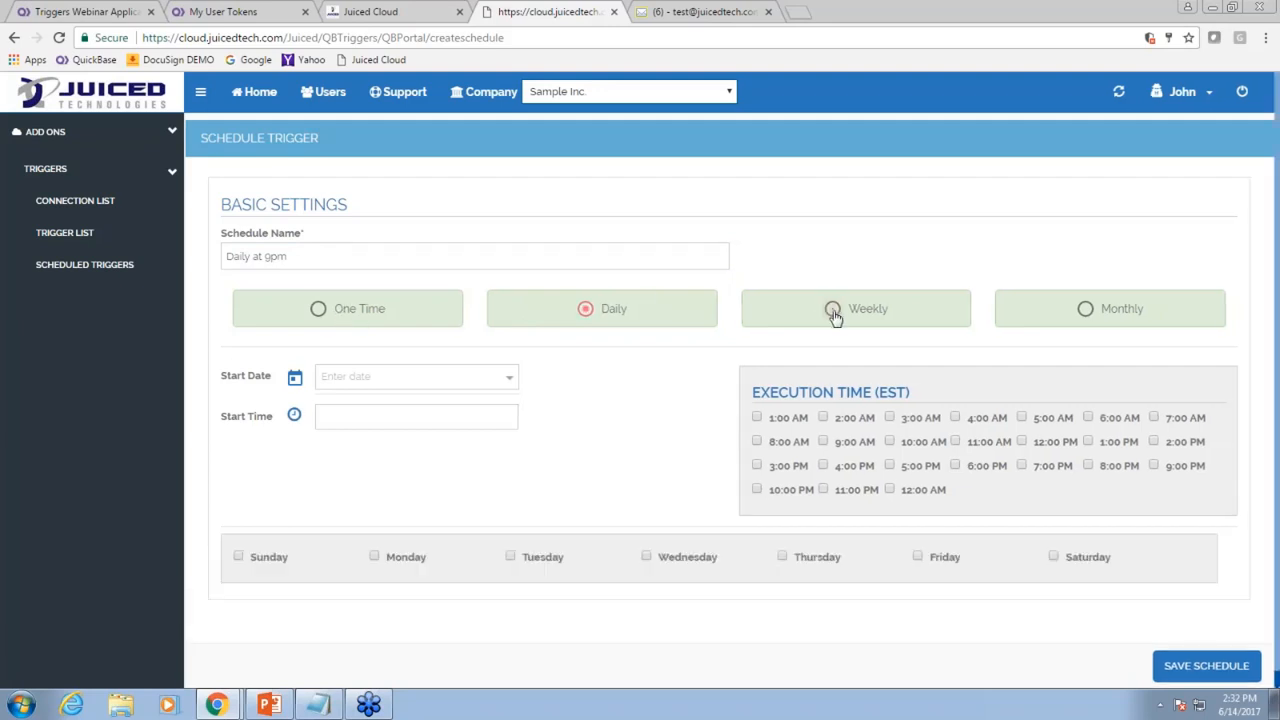
pyautogui.click(1086, 310)
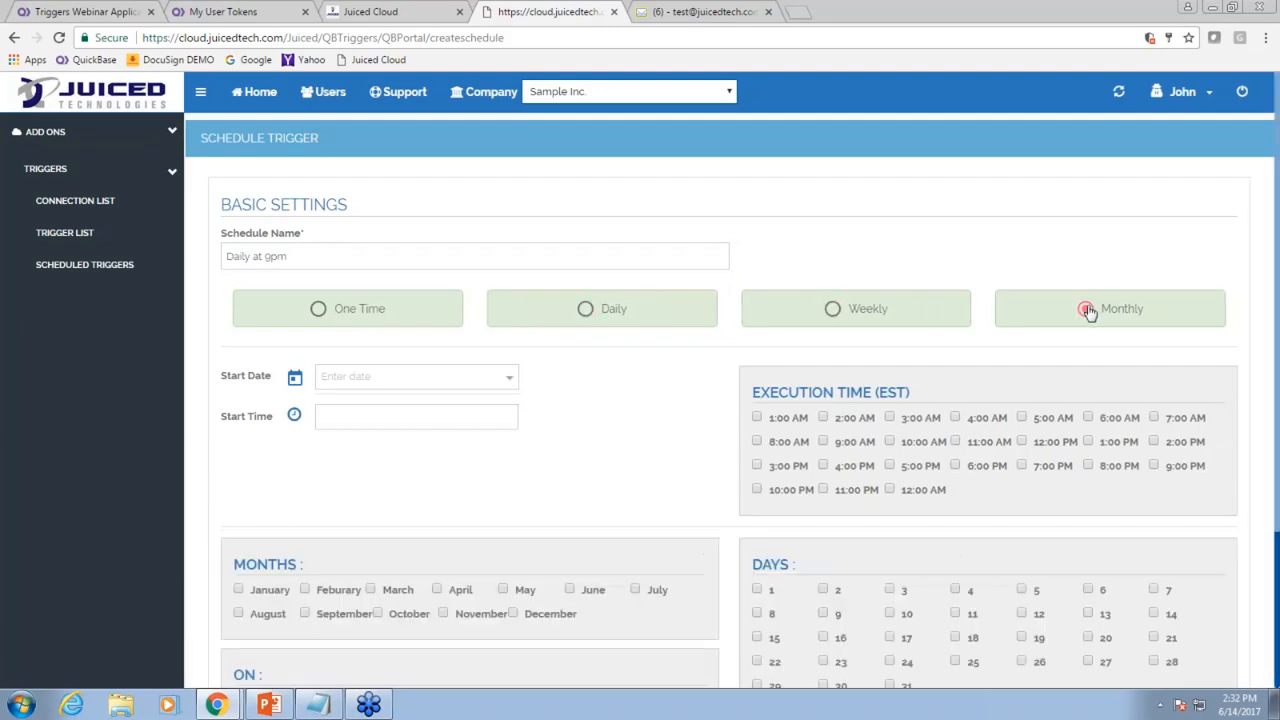
pyautogui.click(587, 312)
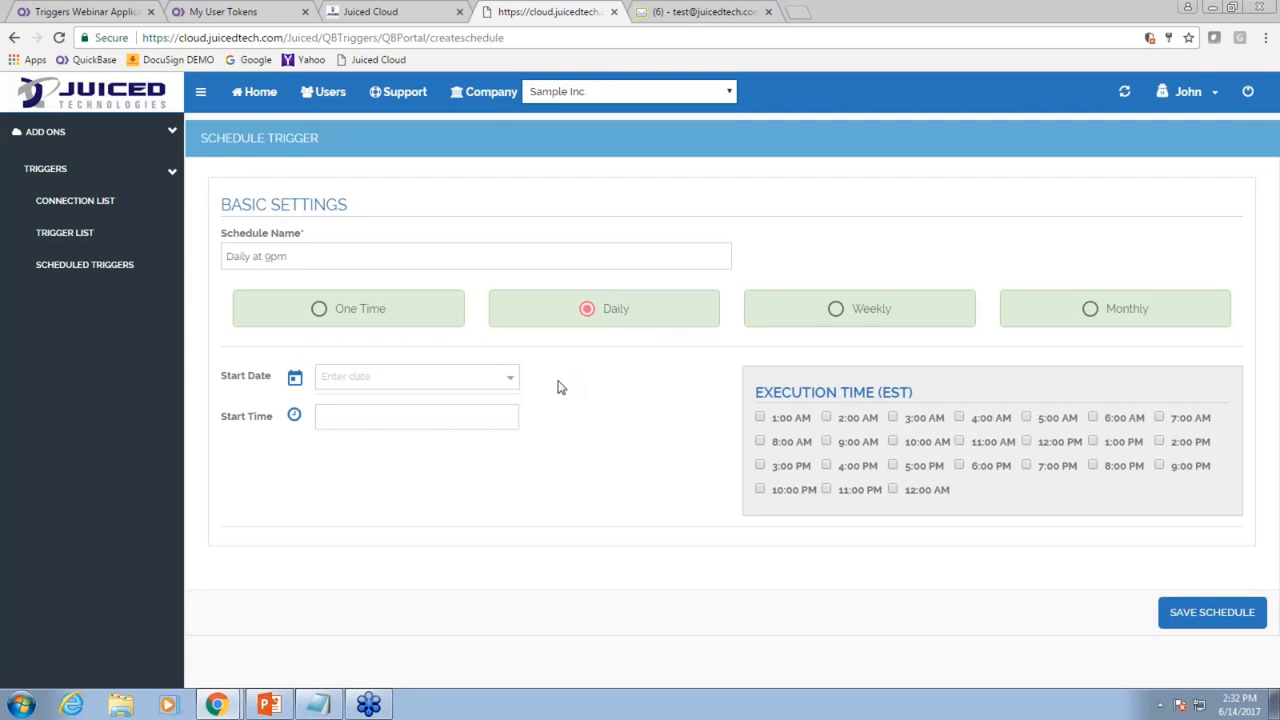
# Step: Set the start to 6/14/2017 at 9:00 PM, run at 9:00 PM, and save the schedule
pyautogui.click(512, 377)
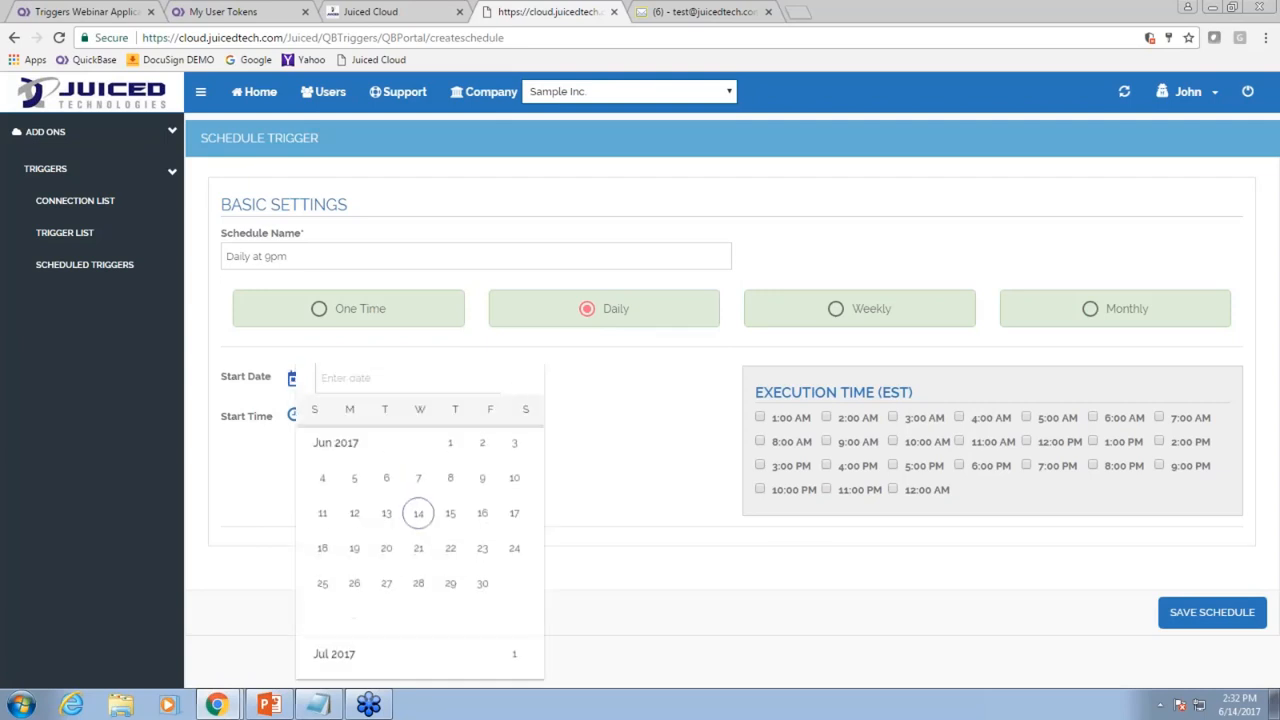
pyautogui.click(420, 516)
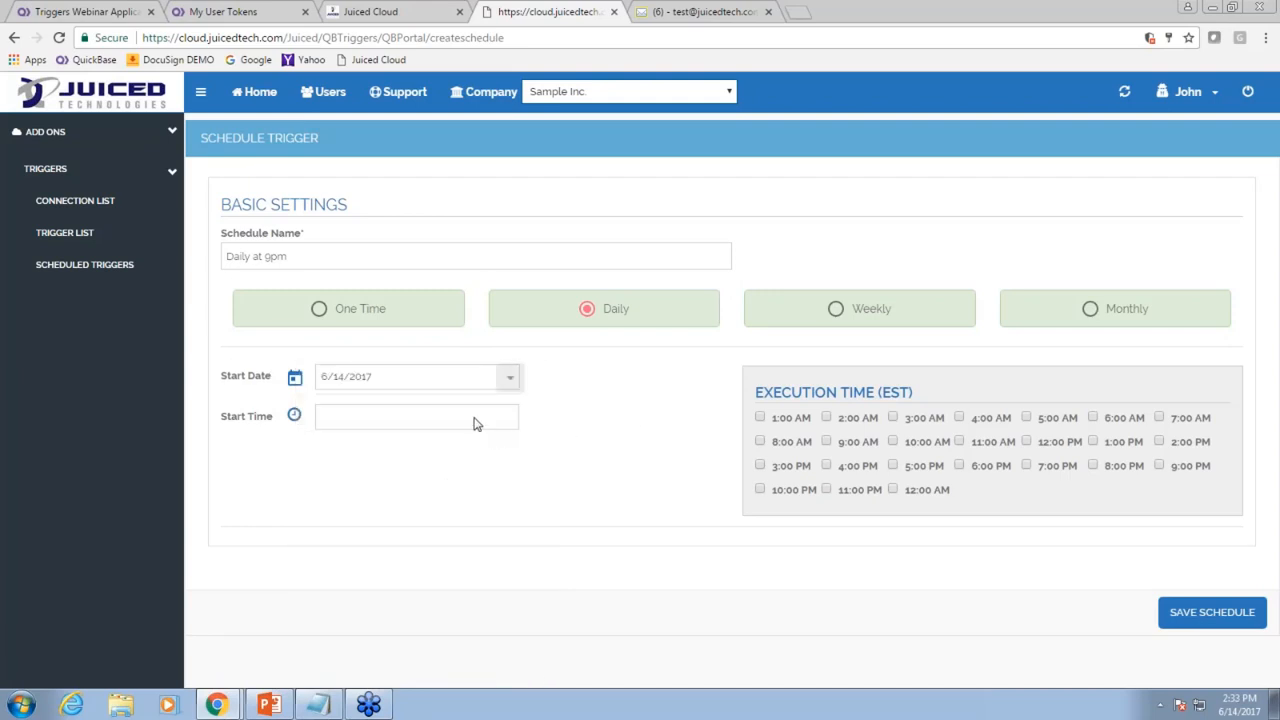
pyautogui.click(296, 418)
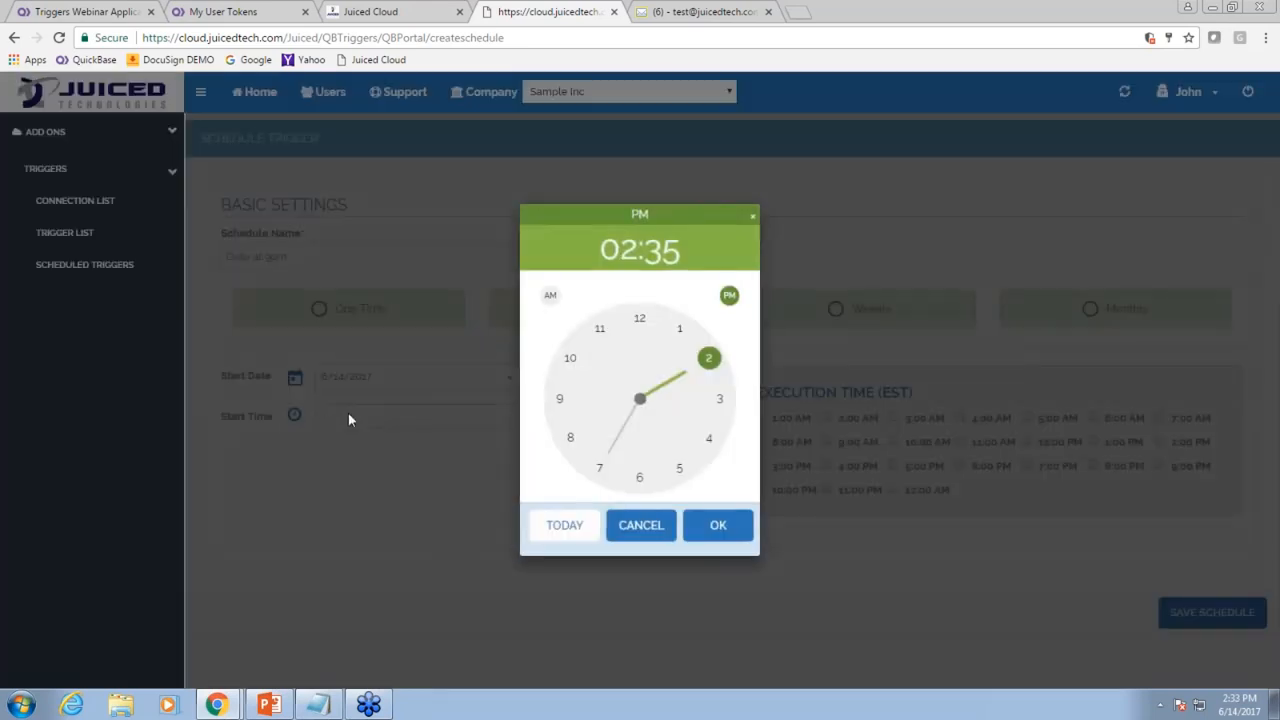
pyautogui.click(561, 400)
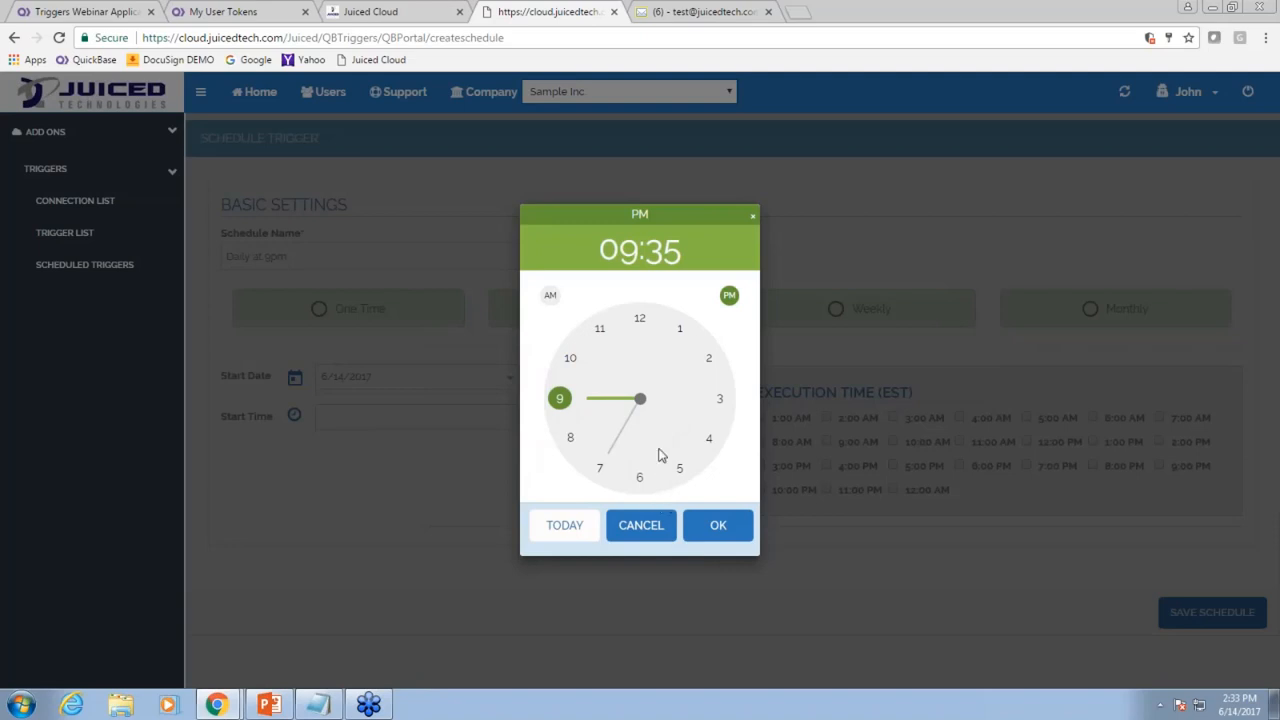
pyautogui.click(718, 528)
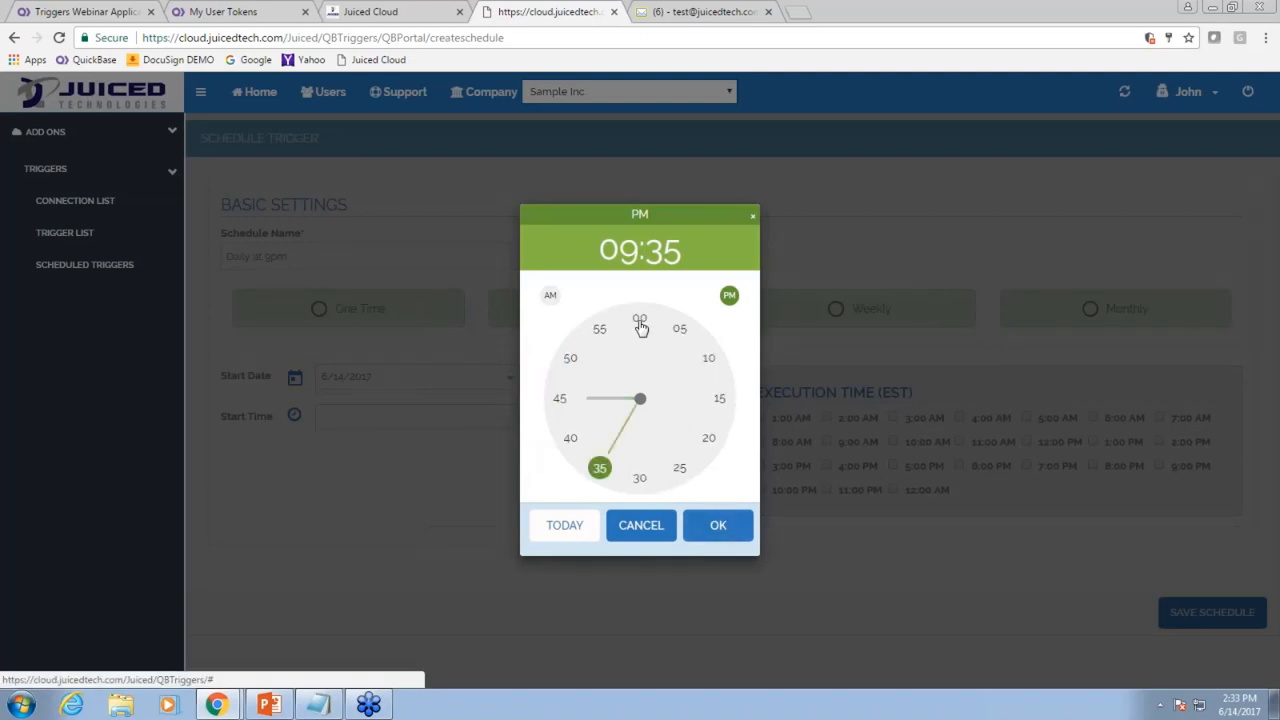
pyautogui.click(640, 320)
pyautogui.click(718, 525)
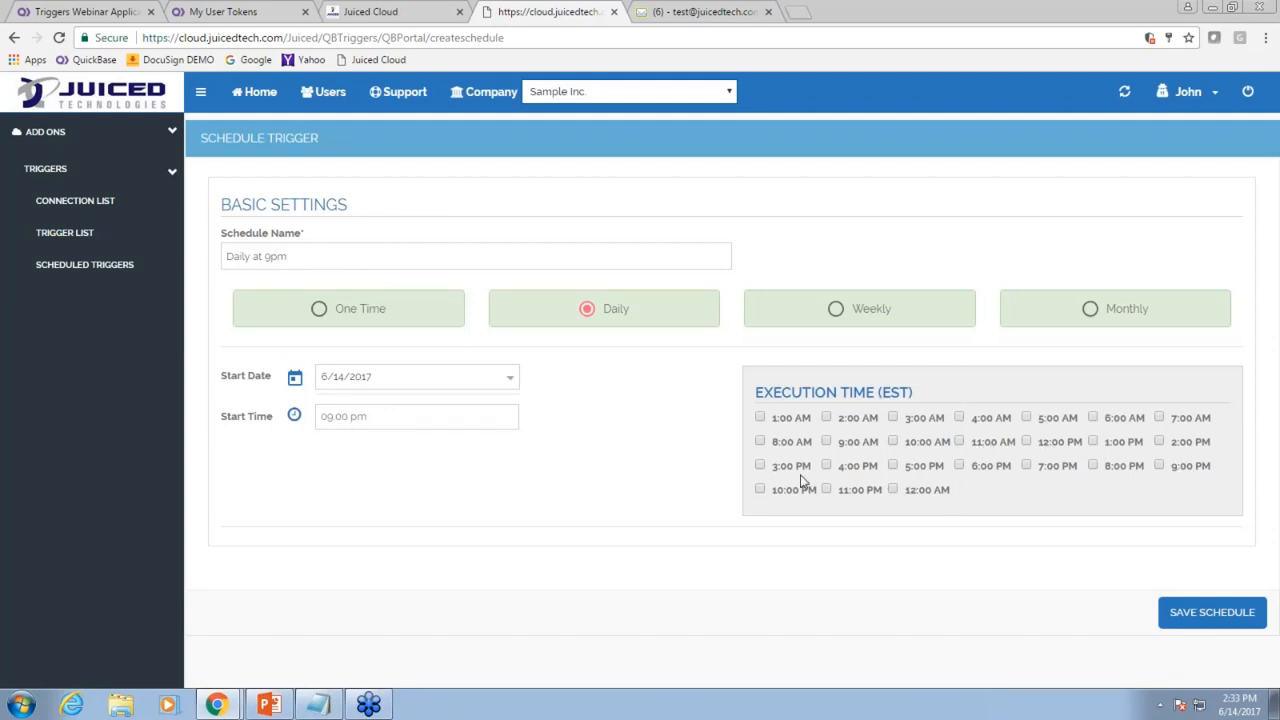
pyautogui.click(1161, 470)
pyautogui.click(1212, 613)
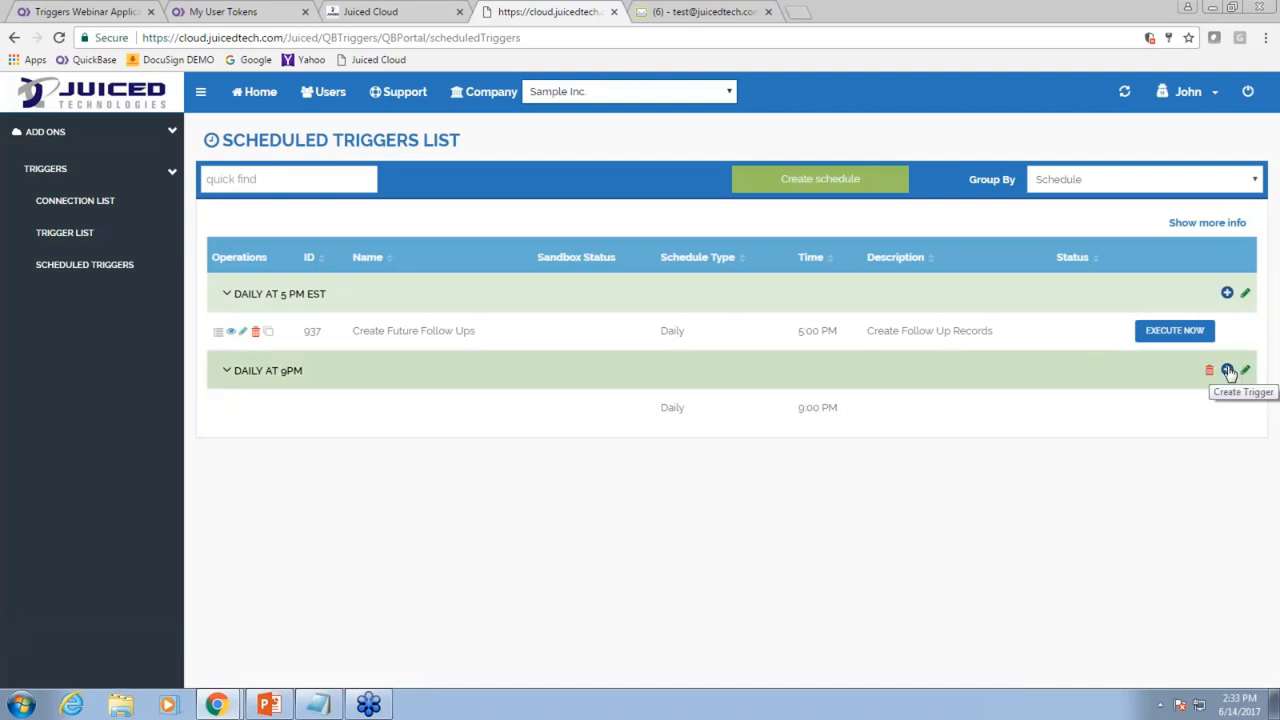
# Step: Start a new trigger on the Webinar Test with UTOKEN connection for Triggers Webinar Application, described 'Scheduled'
pyautogui.click(76, 236)
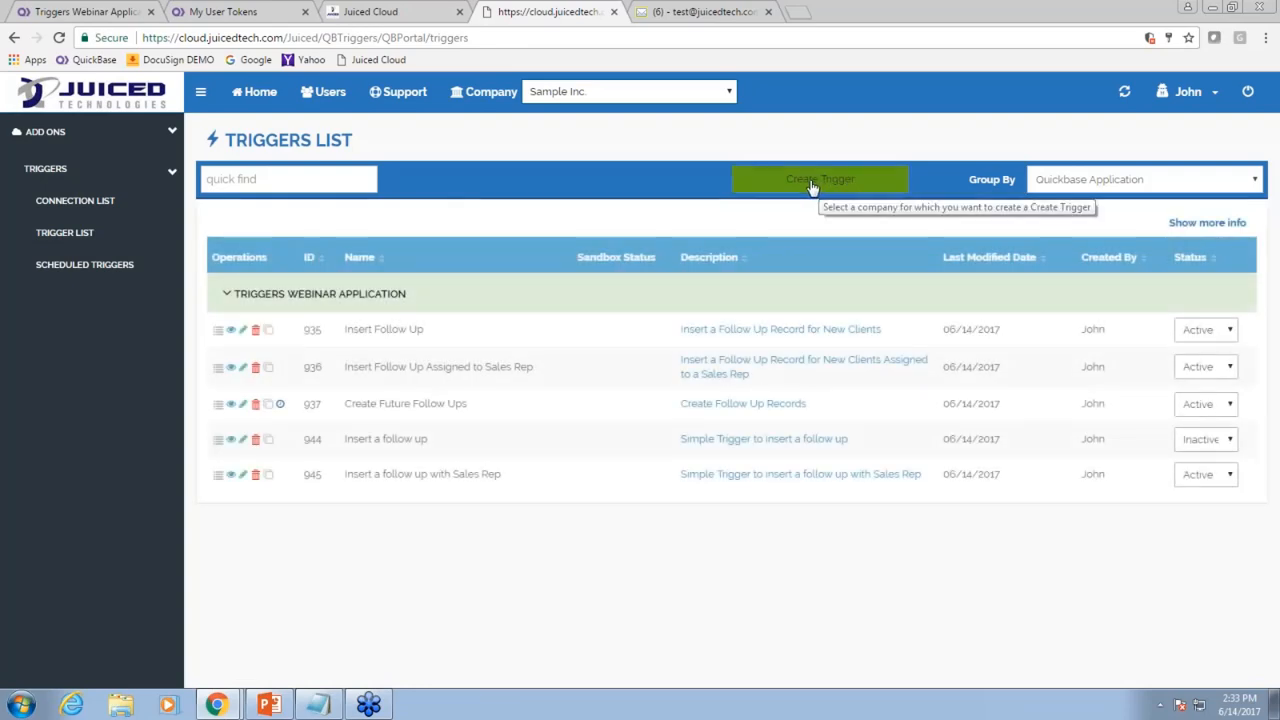
pyautogui.click(816, 183)
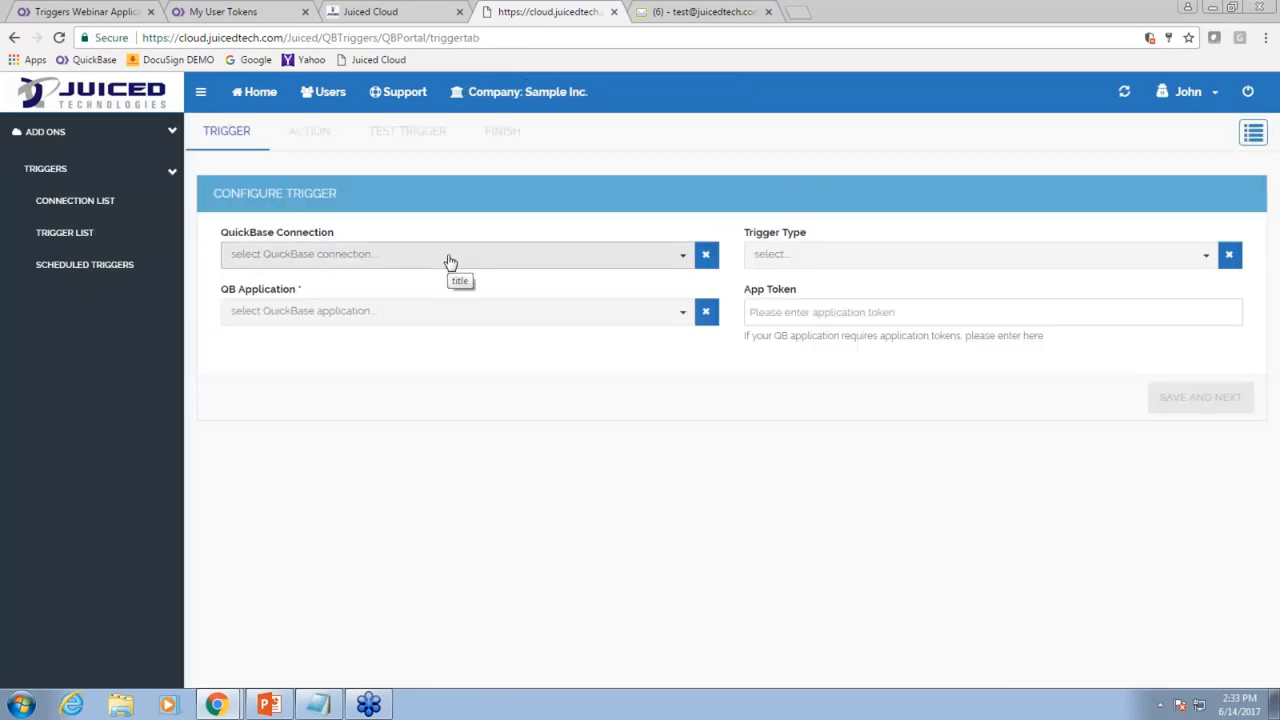
pyautogui.click(443, 257)
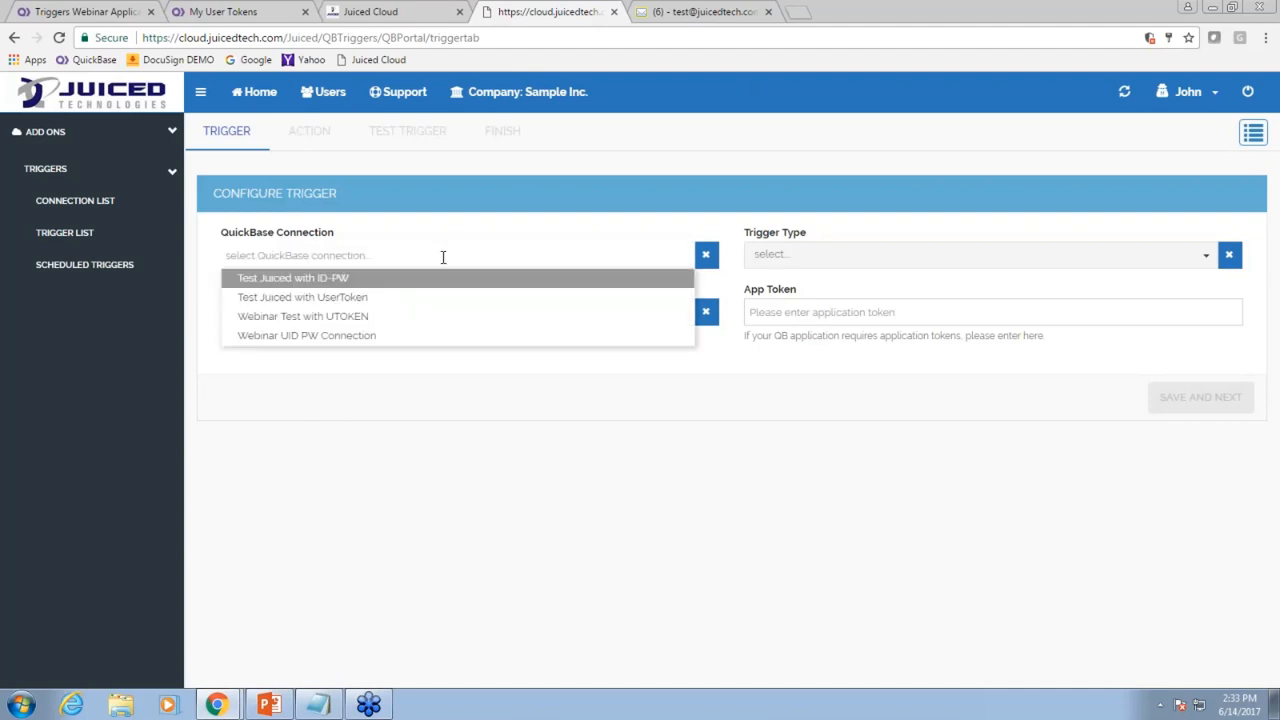
pyautogui.click(355, 318)
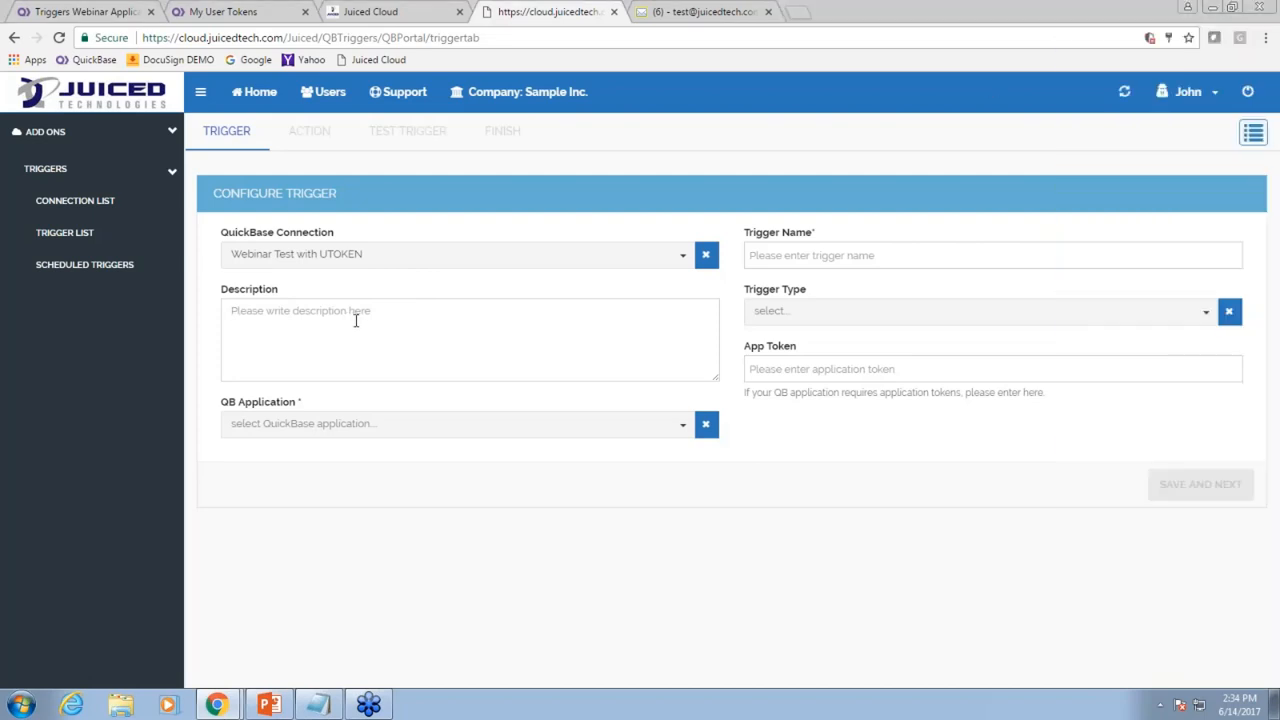
pyautogui.write('Scheduled Trigger')
pyautogui.click(370, 424)
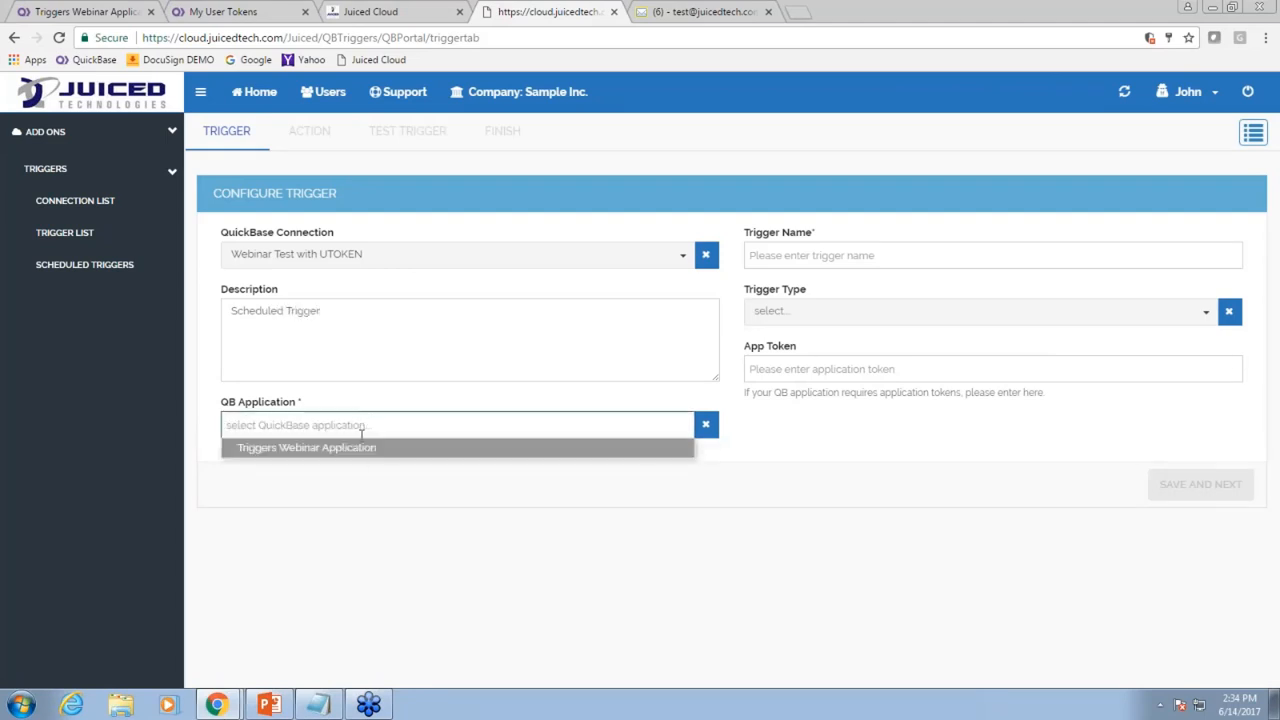
pyautogui.click(358, 450)
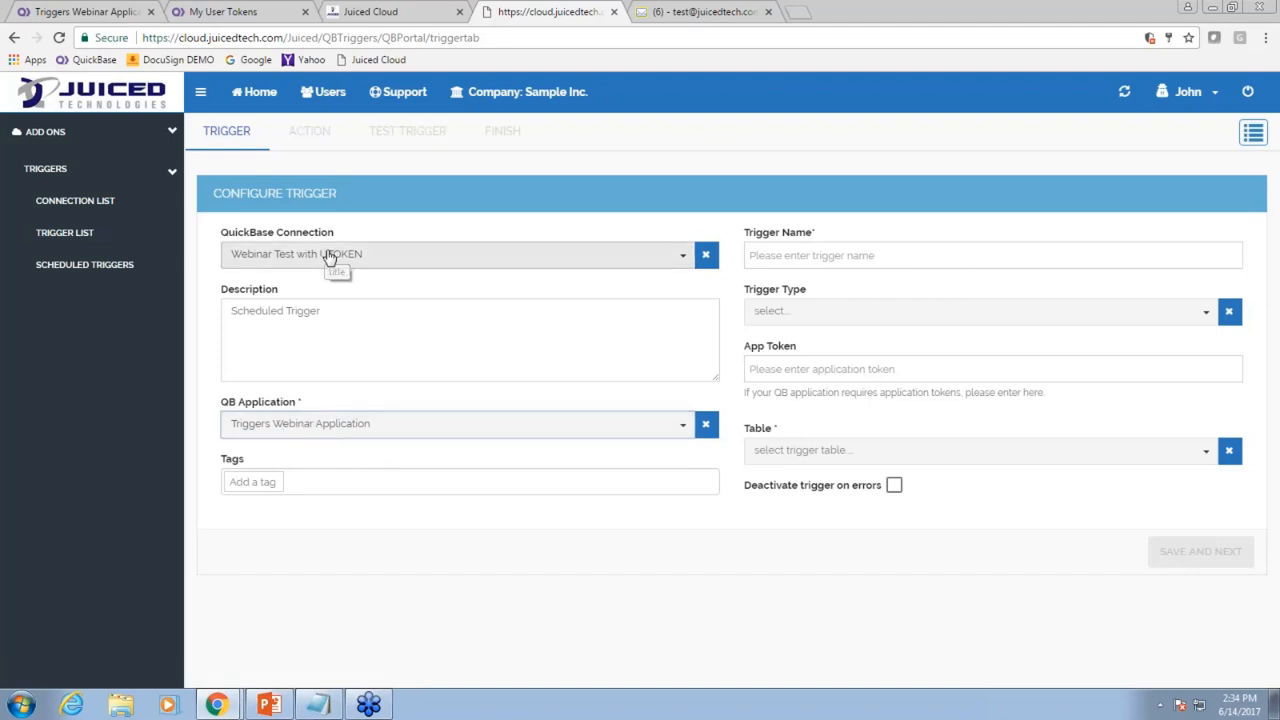
# Step: Name the trigger Scheduled Follow Up Trigger and set its type to Scheduled trigger
pyautogui.click(812, 255)
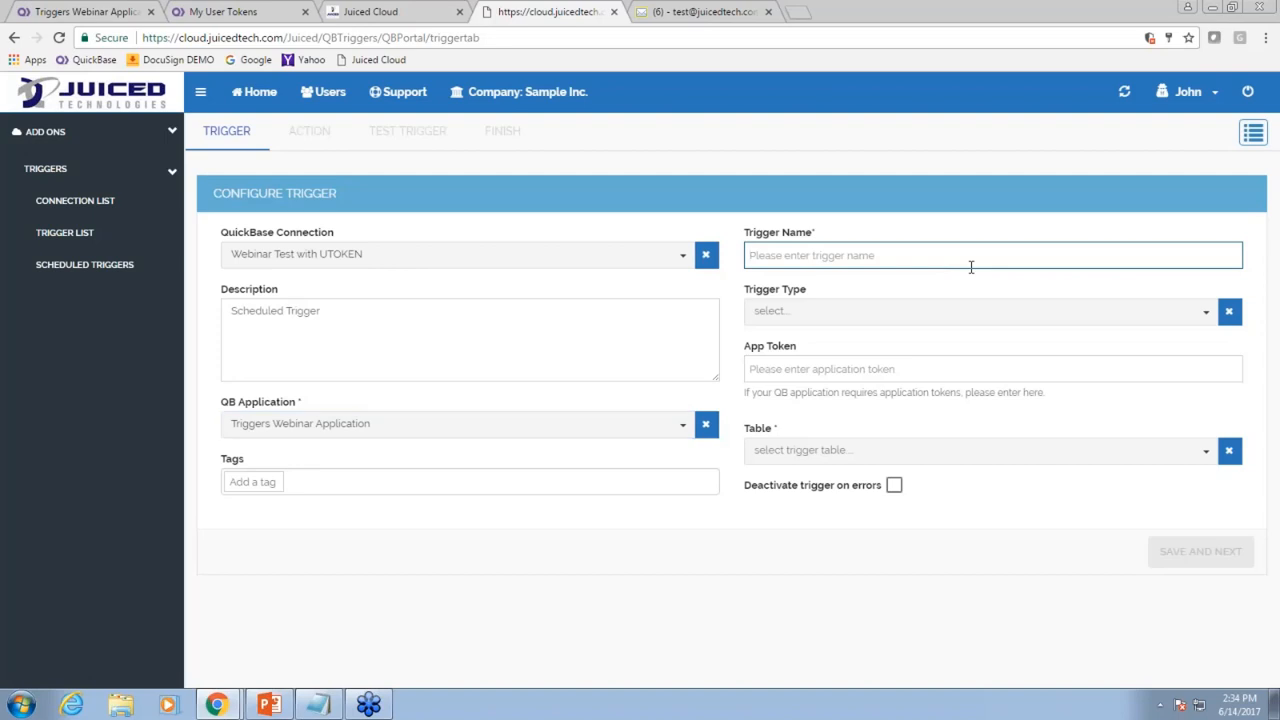
pyautogui.write('Sce')
pyautogui.press('BackSpace')
pyautogui.press('BackSpace')
pyautogui.write('Sched')
pyautogui.write('igge')
pyautogui.click(895, 312)
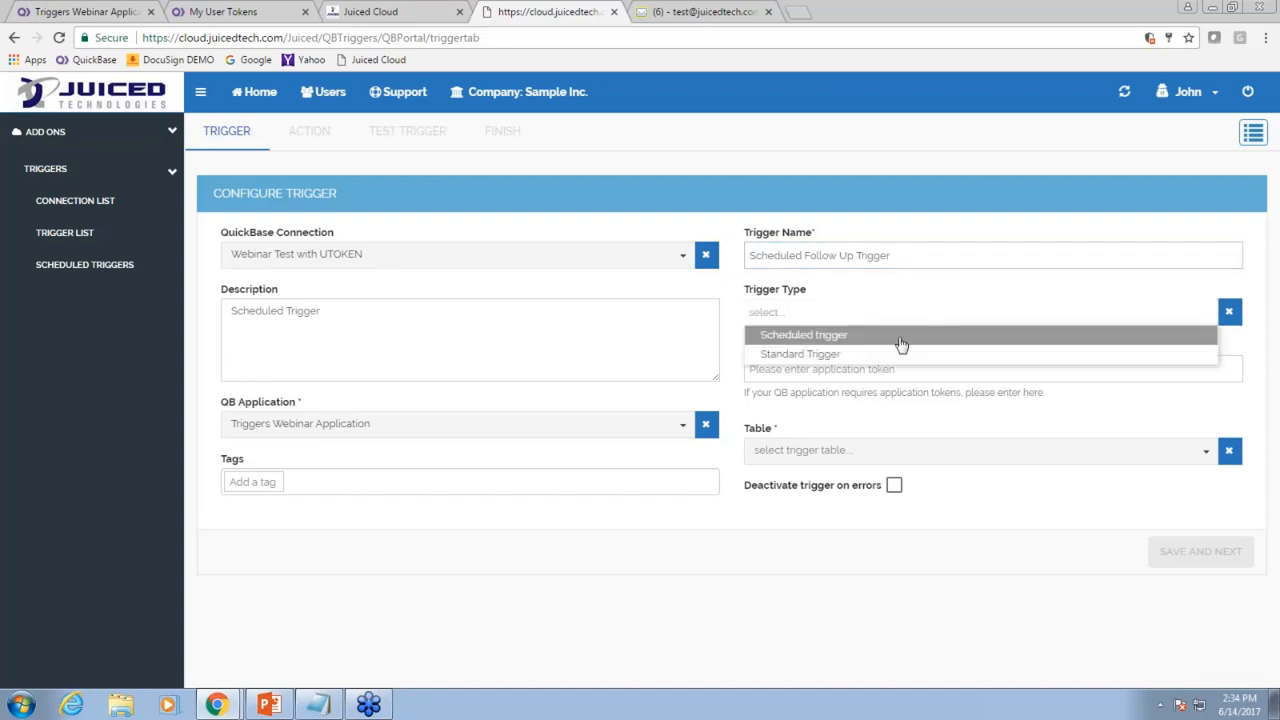
pyautogui.click(838, 338)
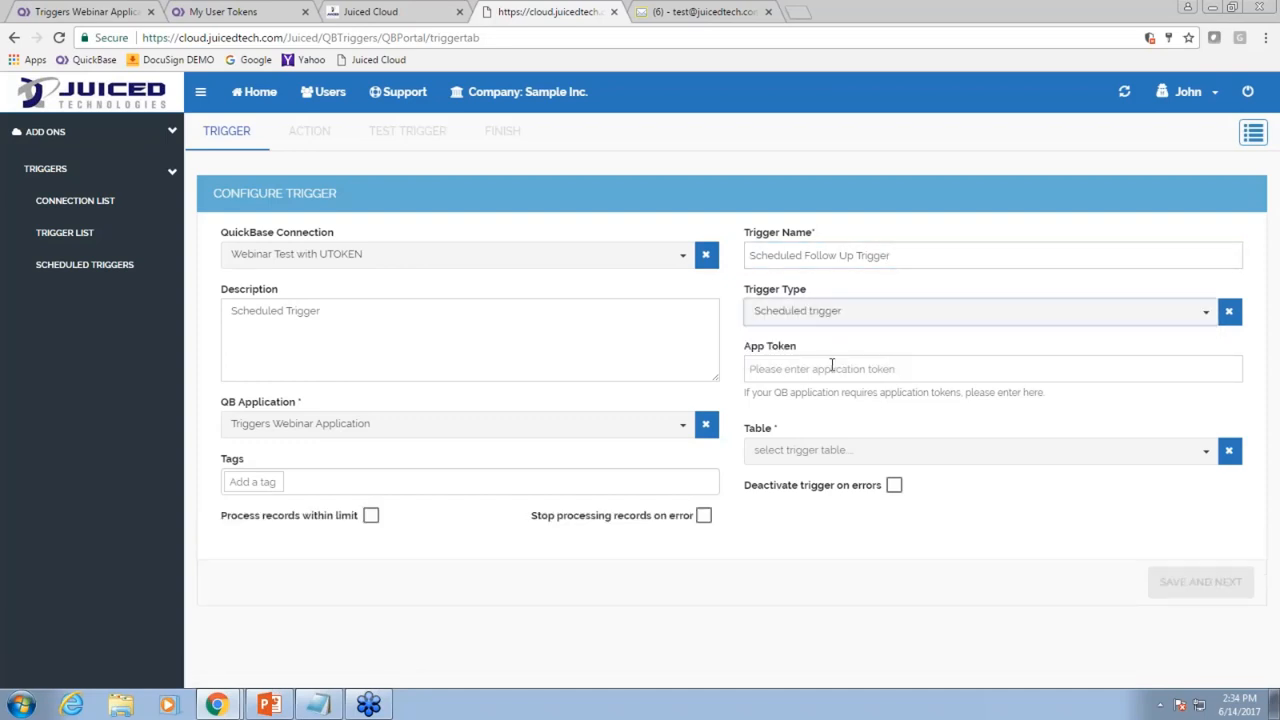
pyautogui.click(833, 367)
# Step: Copy the first token line from the notes and paste it into the App Token field
pyautogui.write('c')
pyautogui.moveTo(775, 366); pyautogui.dragTo(730, 368)
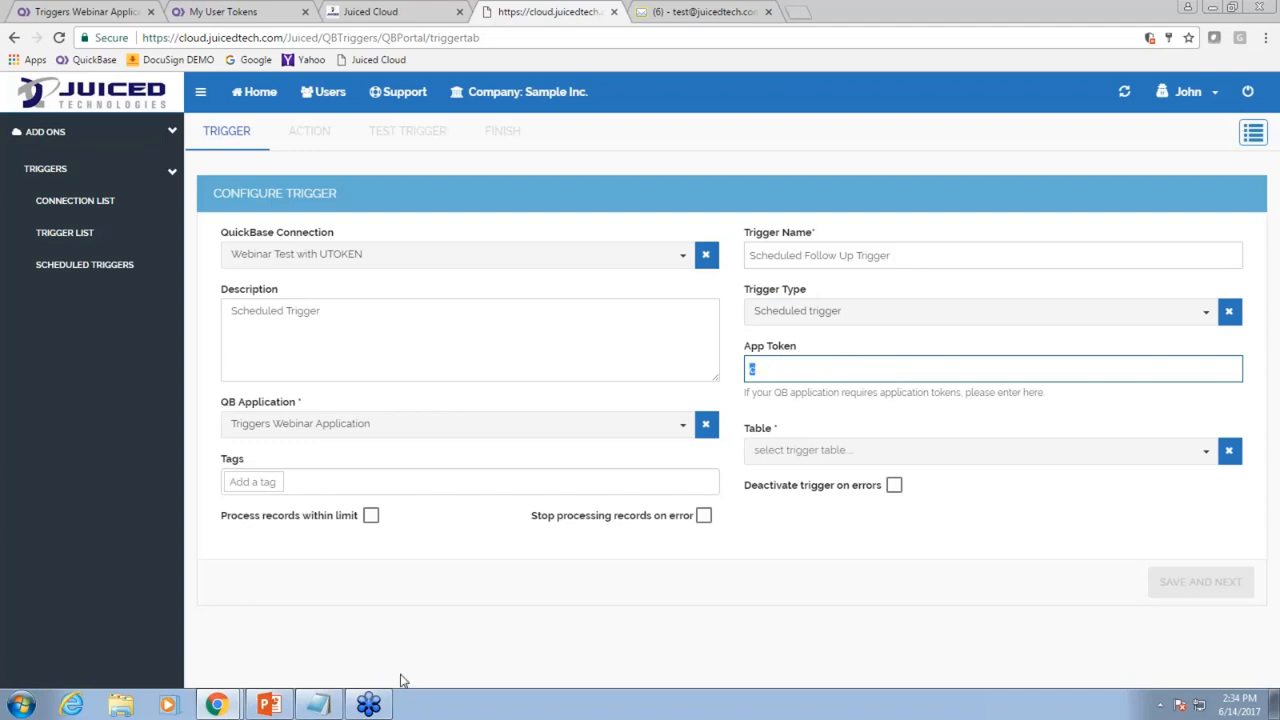
pyautogui.click(330, 704)
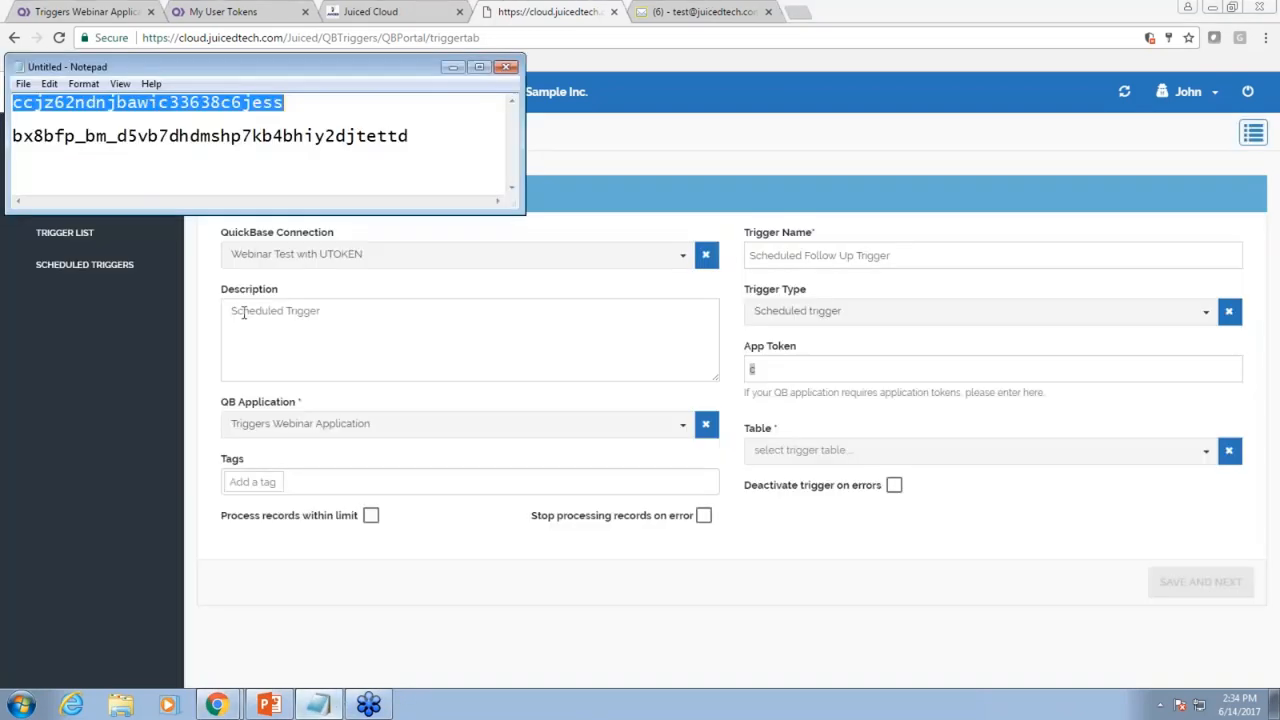
pyautogui.click(224, 104)
pyautogui.moveTo(304, 101); pyautogui.dragTo(11, 102)
pyautogui.click(453, 67)
pyautogui.doubleClick(767, 367)
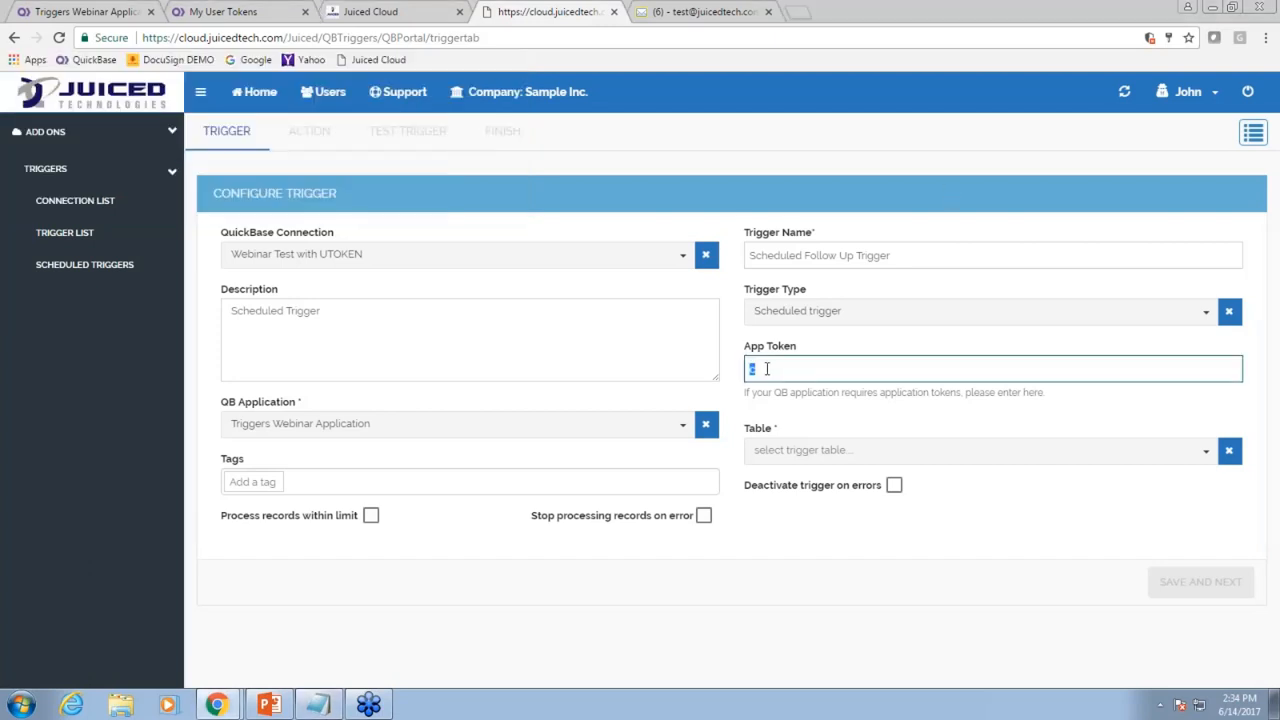
pyautogui.hotkey('ctrl', 'v')
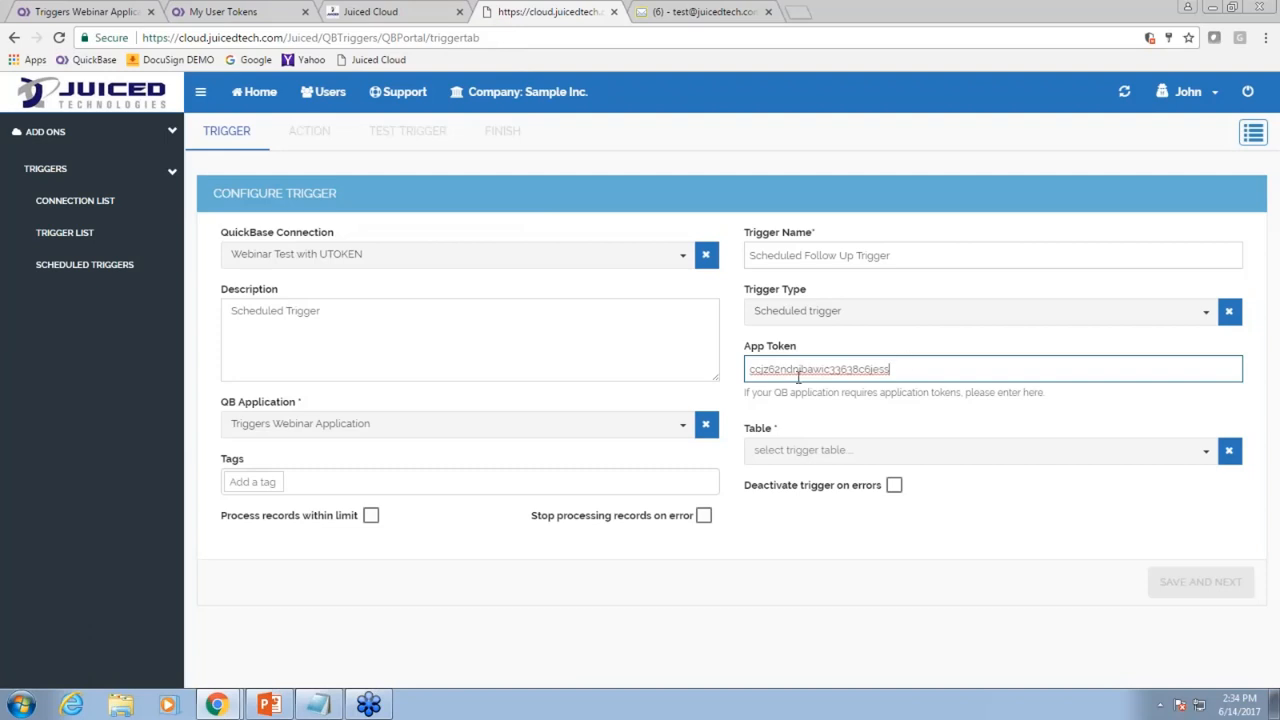
# Step: Clear and re-paste the application token, then load the application's tables
pyautogui.moveTo(903, 364); pyautogui.dragTo(645, 387)
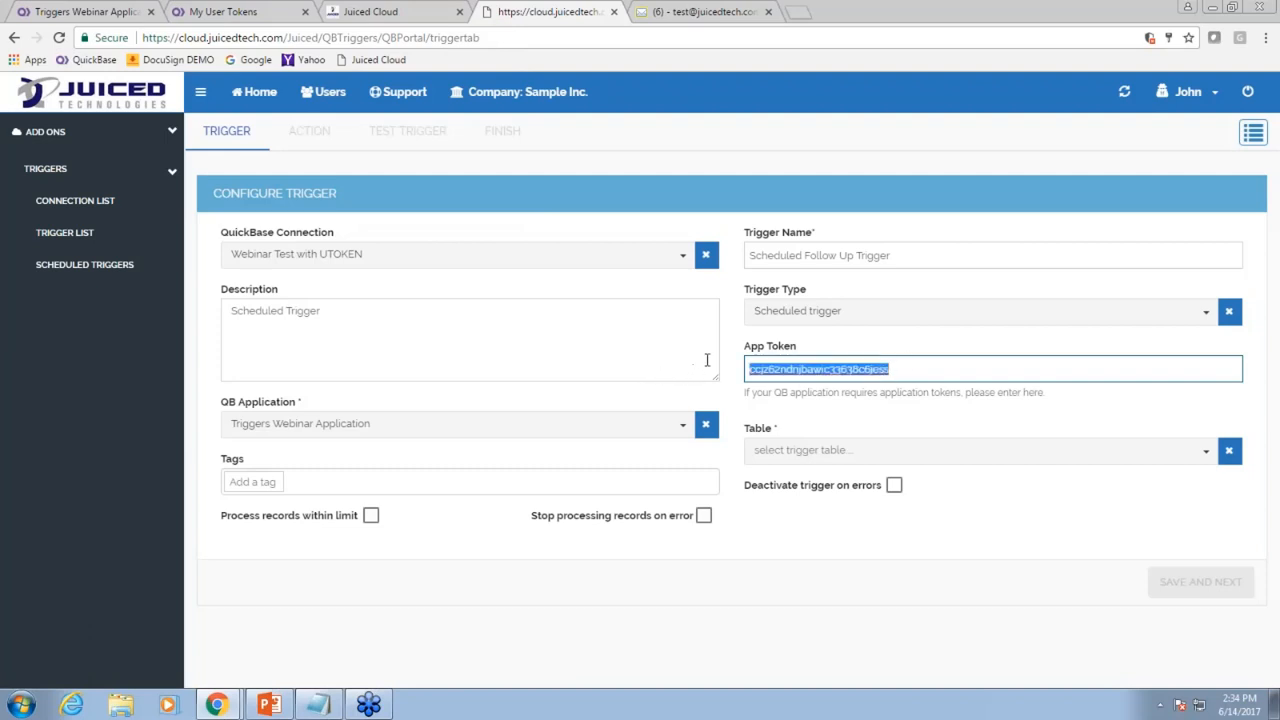
pyautogui.press('BackSpace')
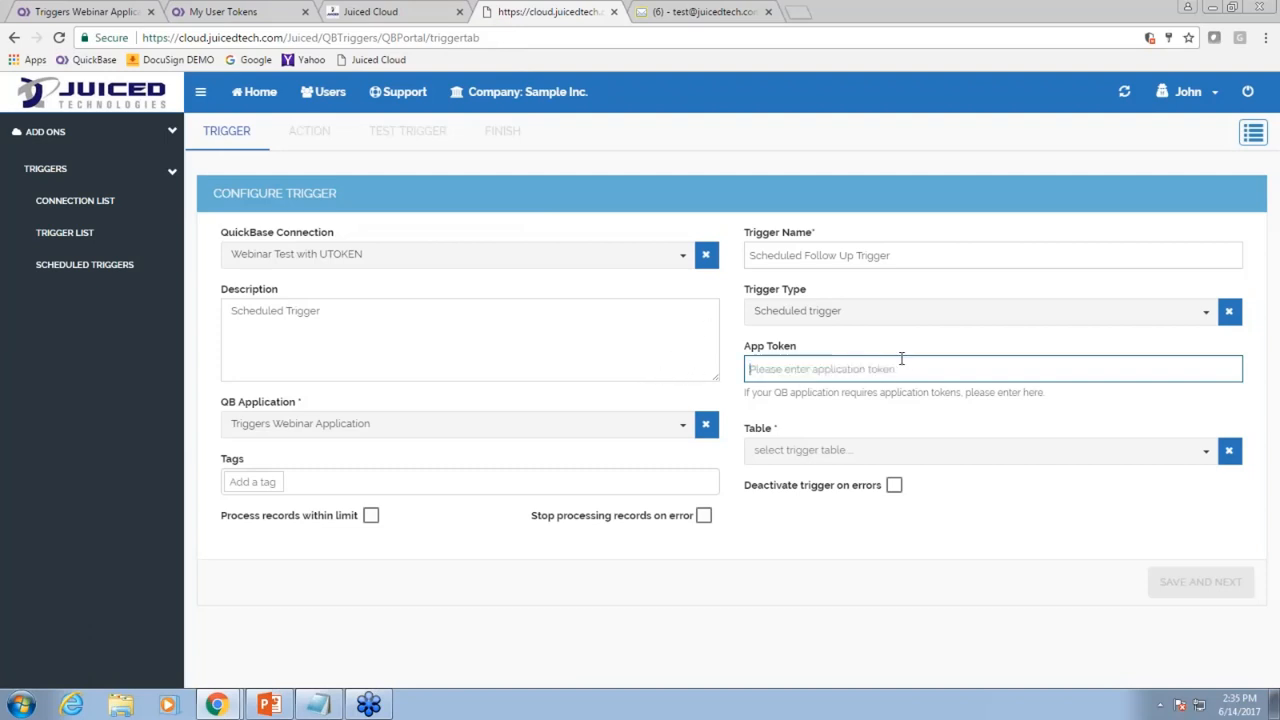
pyautogui.click(320, 705)
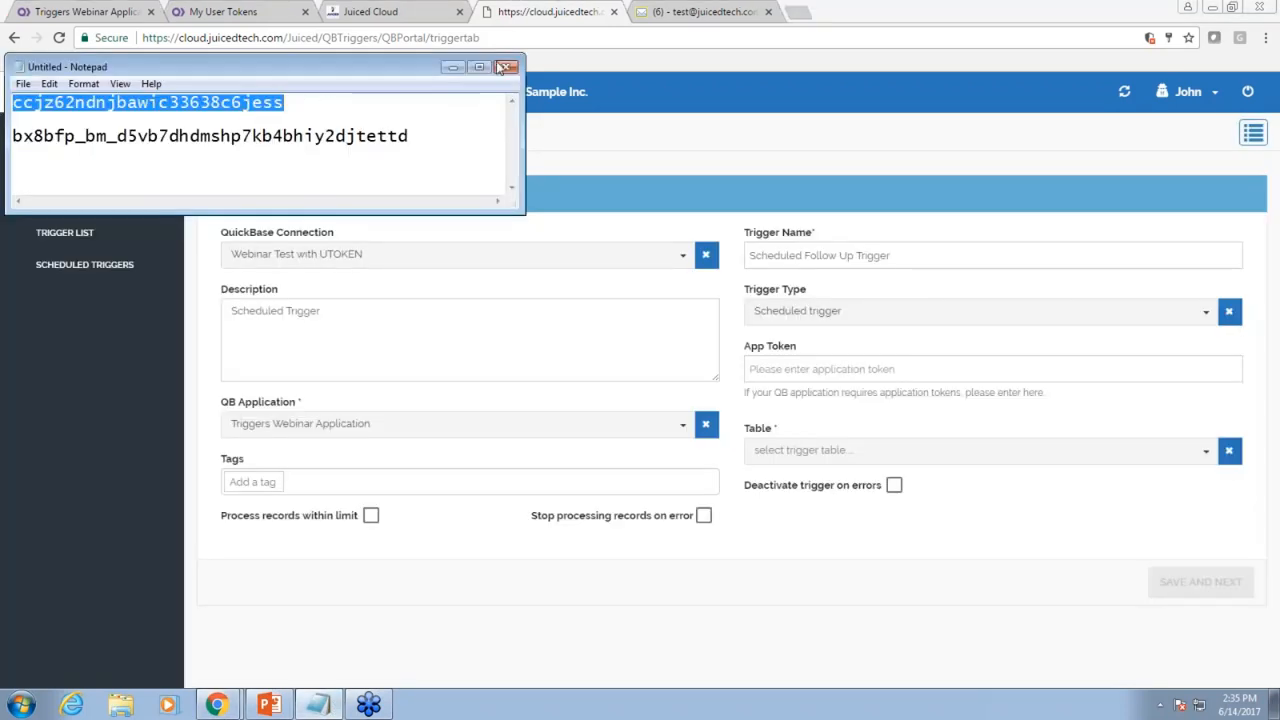
pyautogui.click(453, 68)
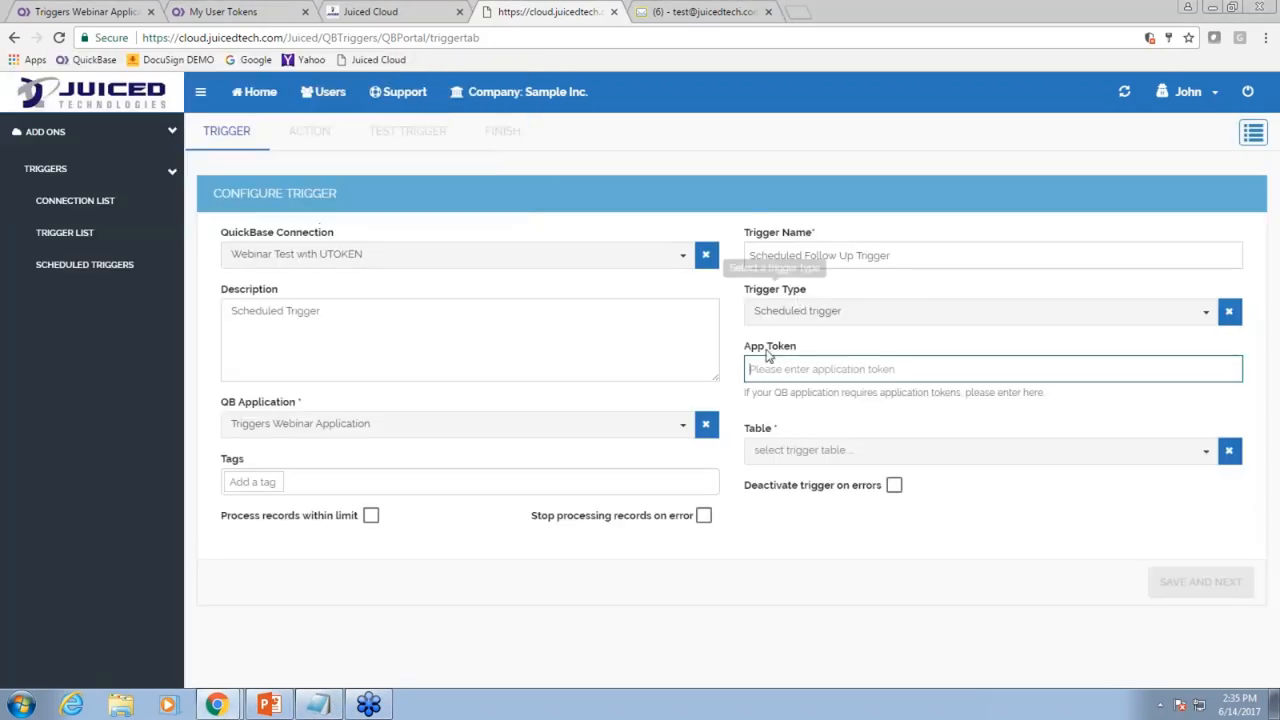
pyautogui.hotkey('ctrl', 'v')
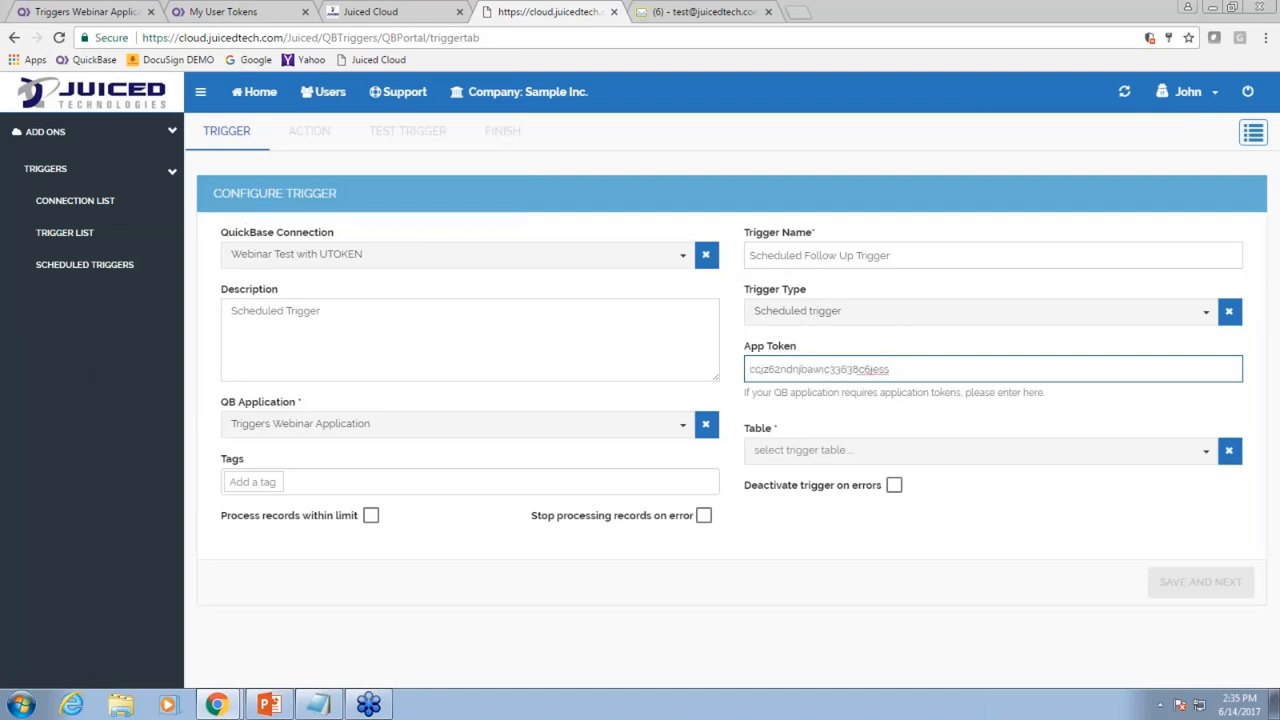
pyautogui.click(859, 451)
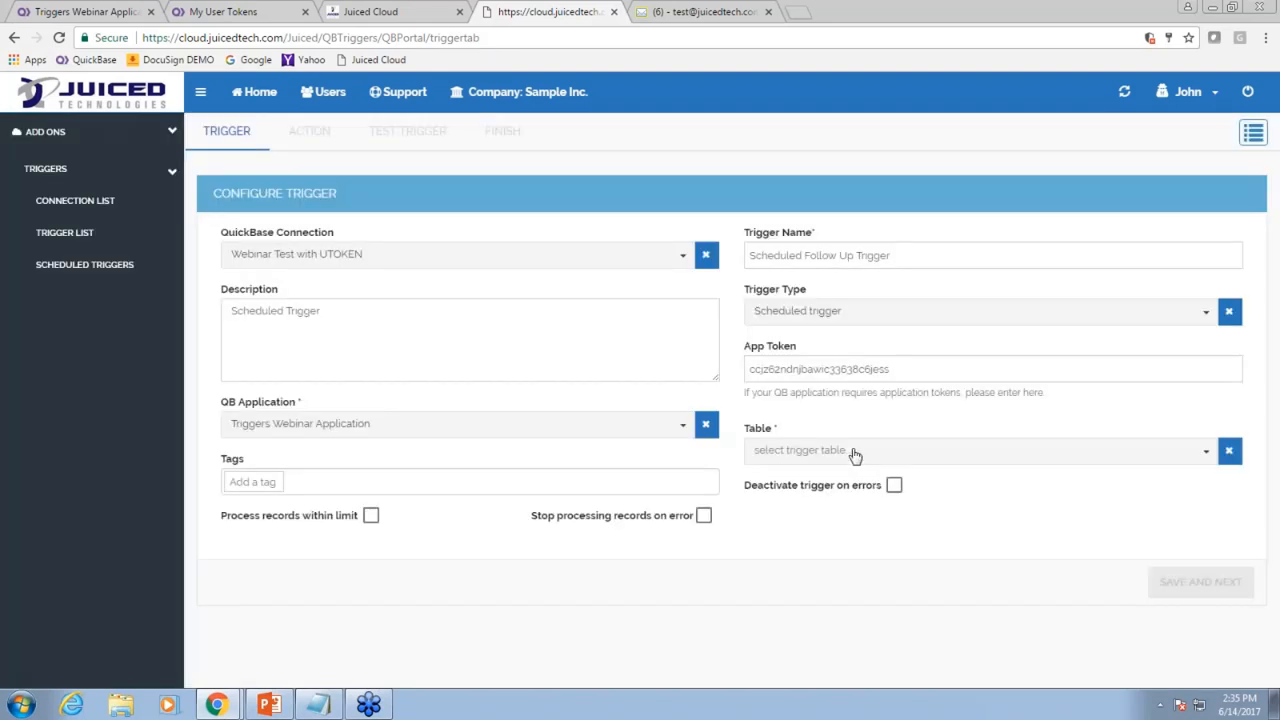
pyautogui.click(944, 455)
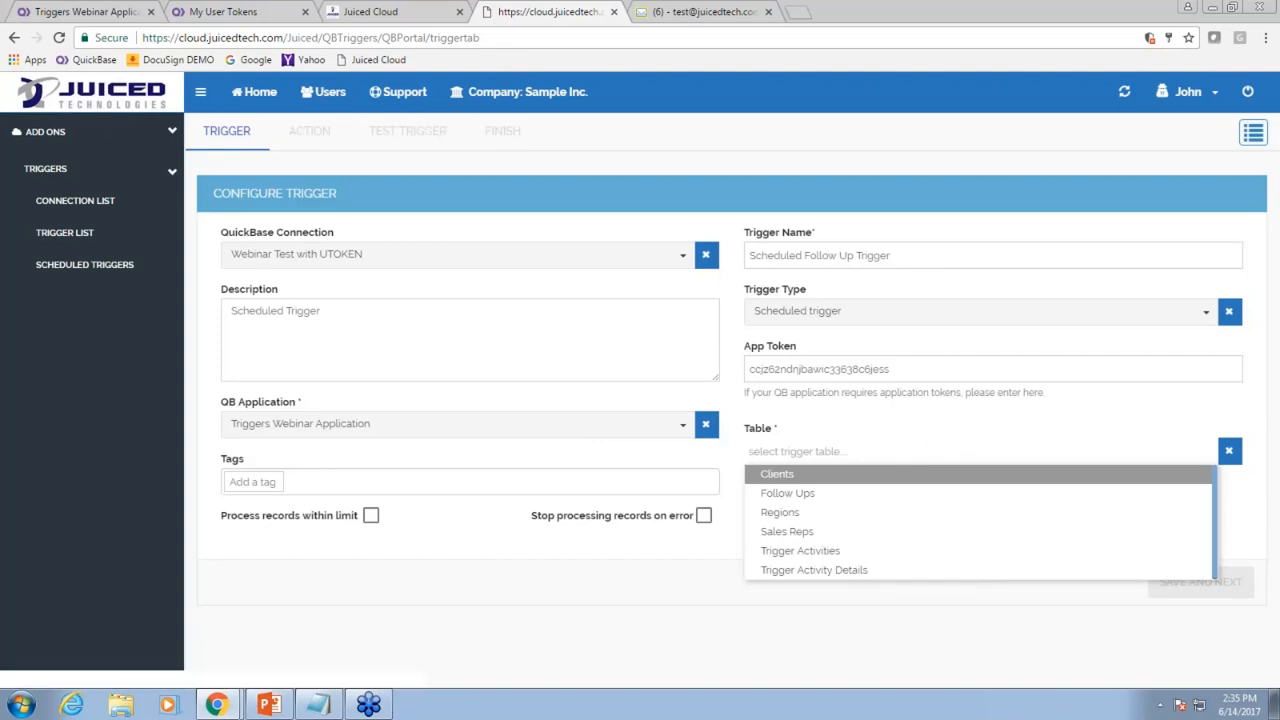
# Step: Choose Clients as the trigger's table and Next Follow Date as its report
pyautogui.click(802, 473)
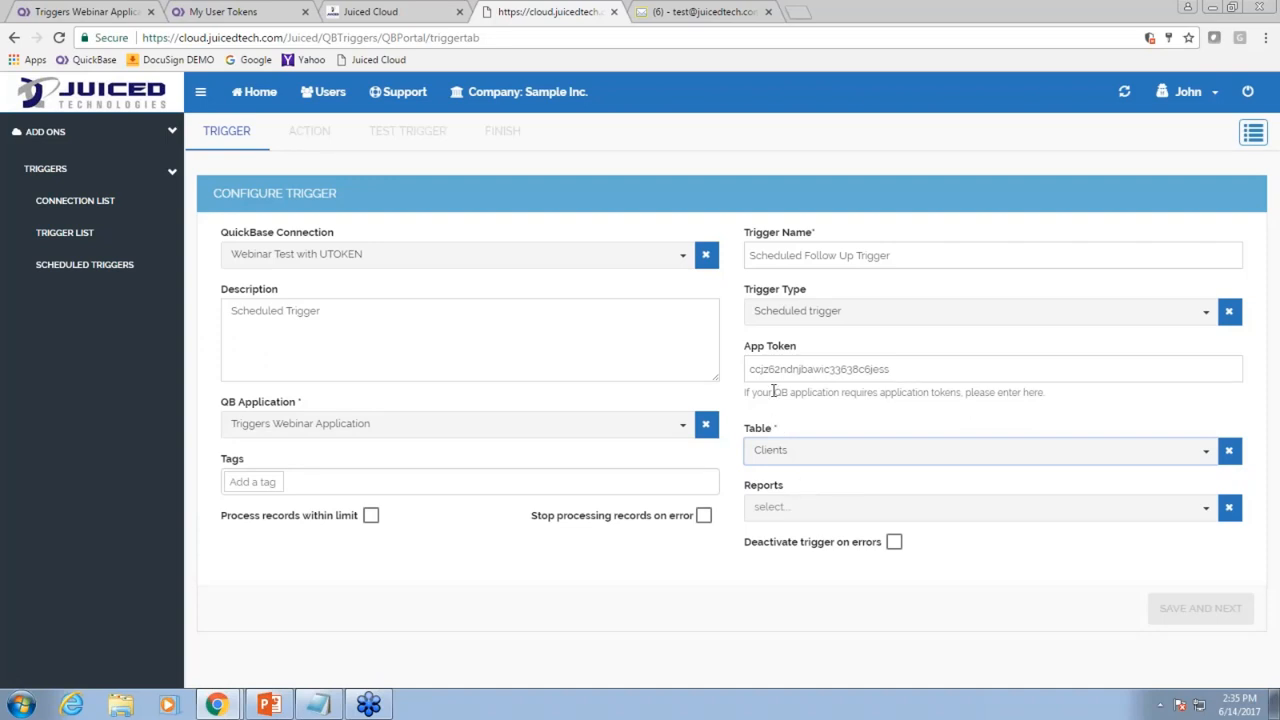
pyautogui.click(793, 507)
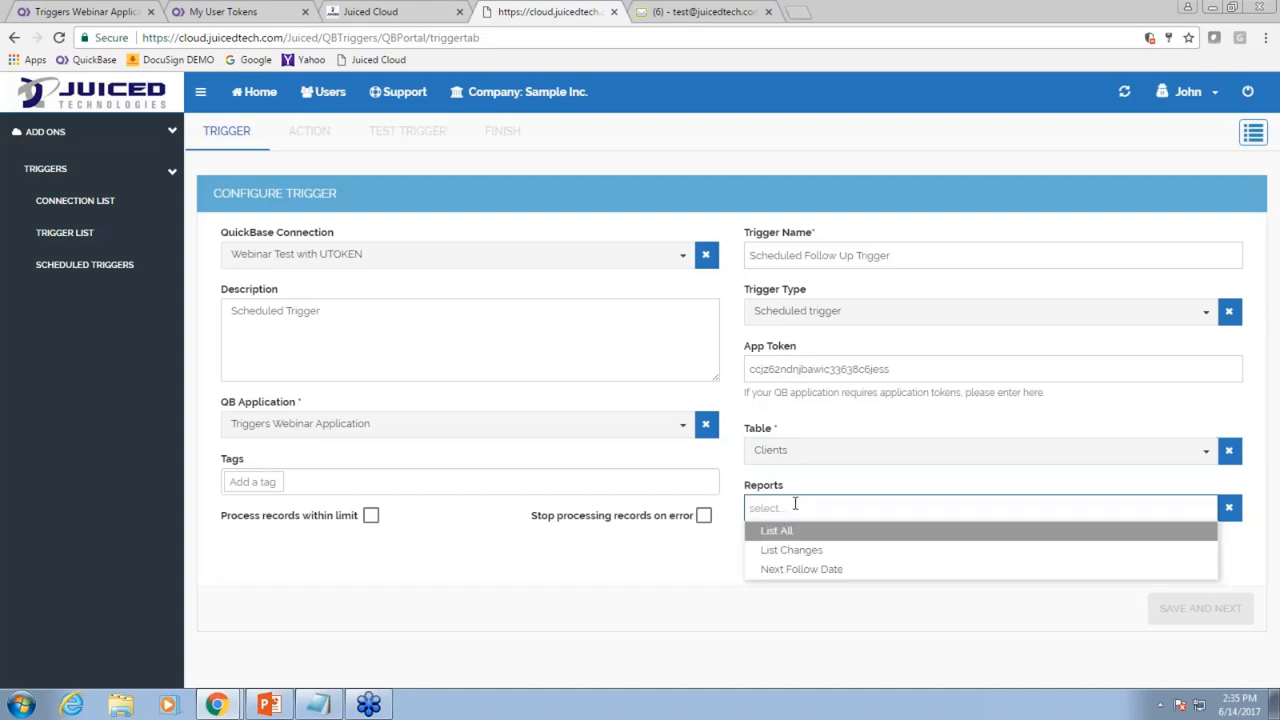
pyautogui.click(793, 570)
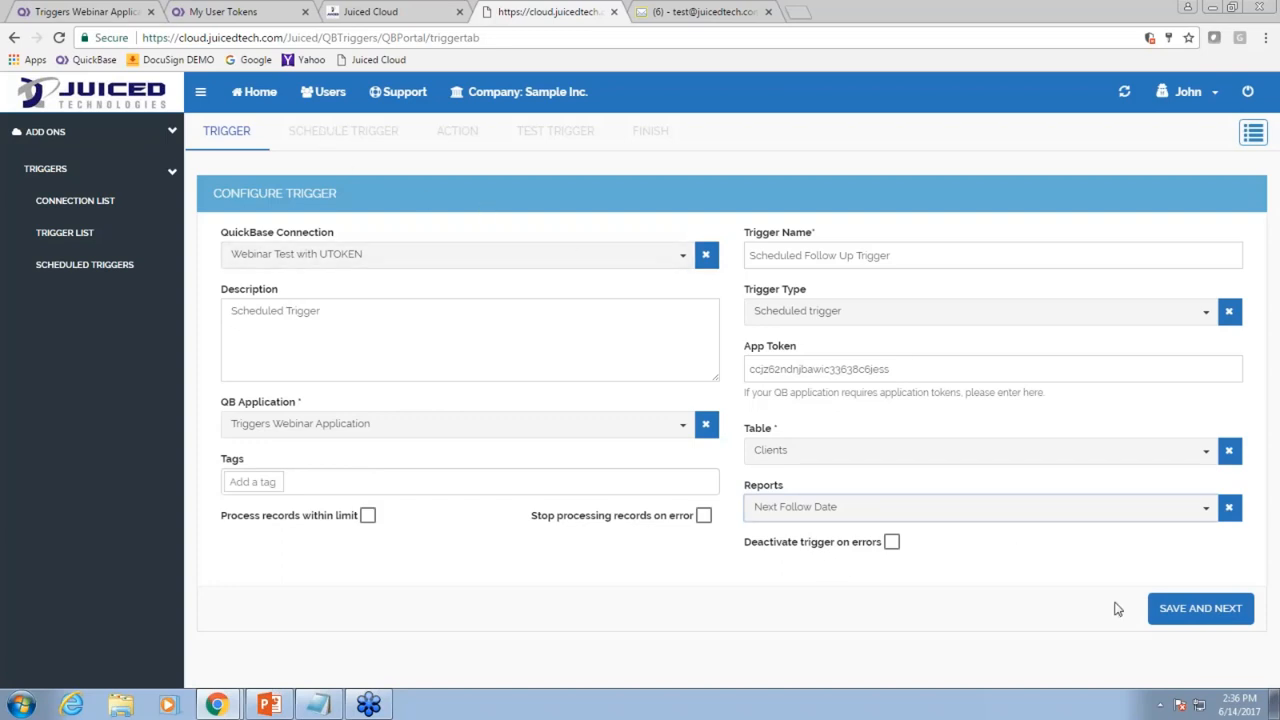
# Step: Save the trigger settings, attach the existing daily_Daily at 9pm schedule, and save
pyautogui.click(1200, 612)
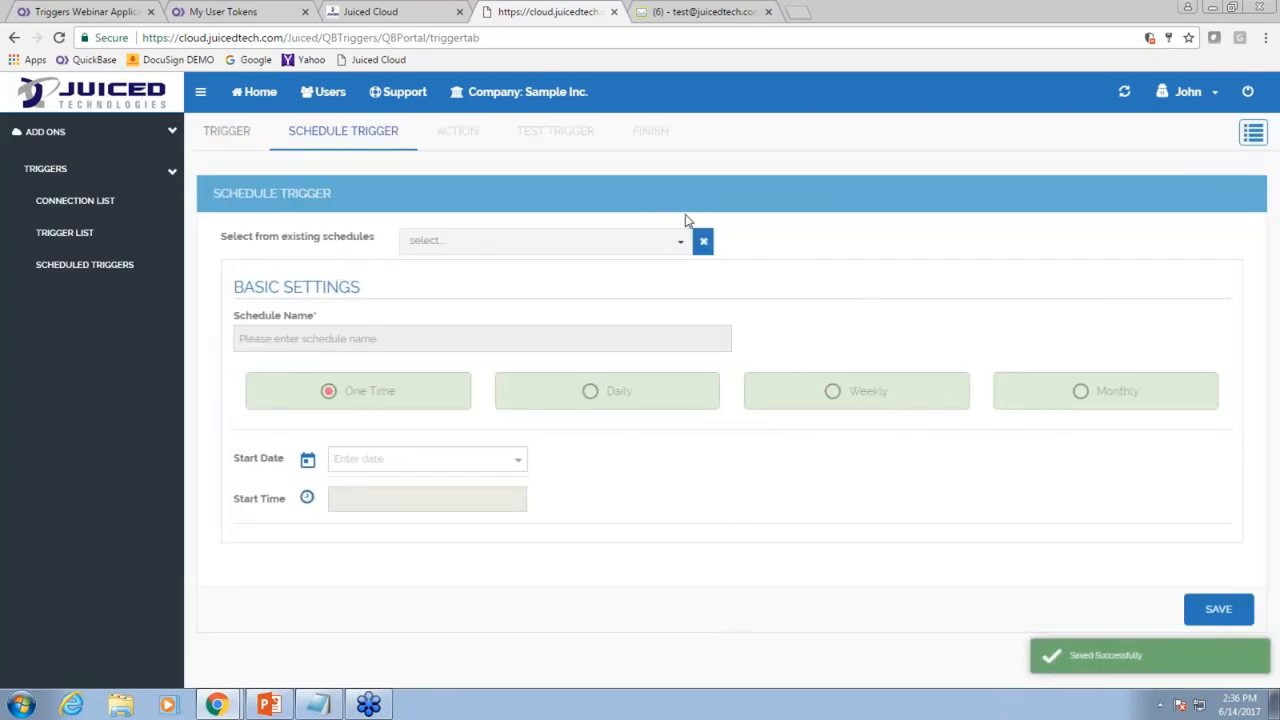
pyautogui.click(679, 241)
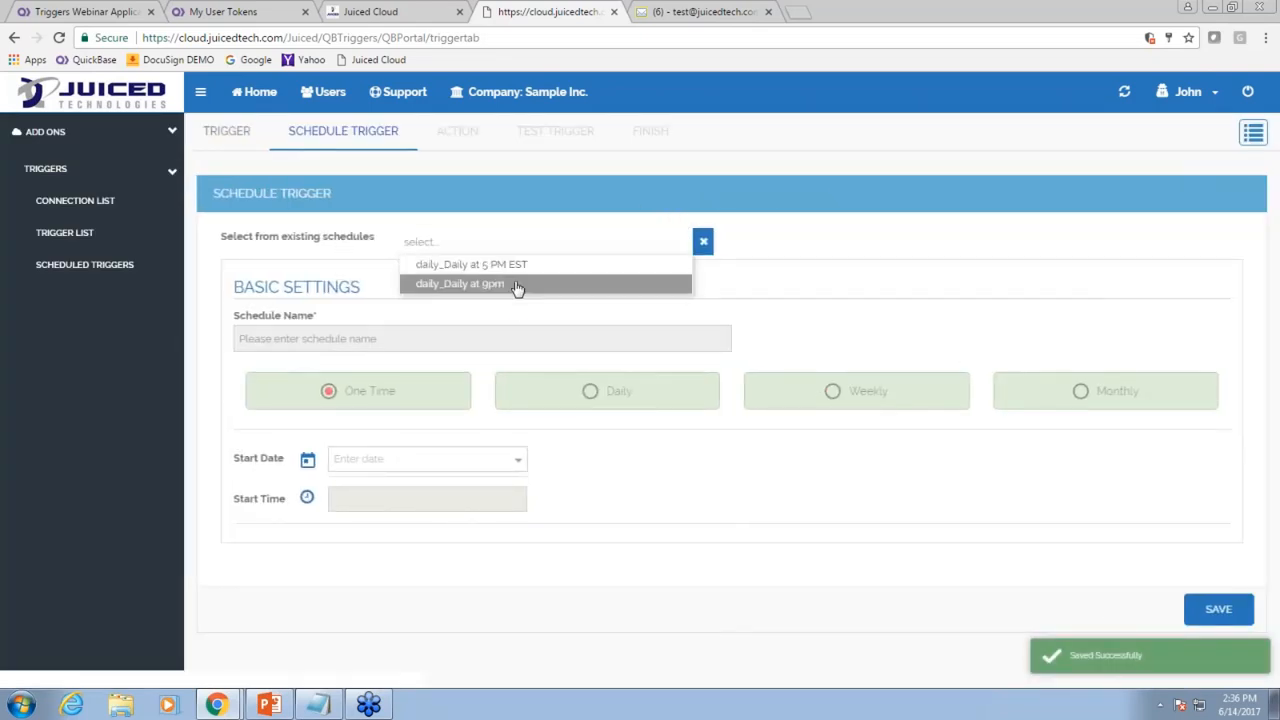
pyautogui.click(517, 286)
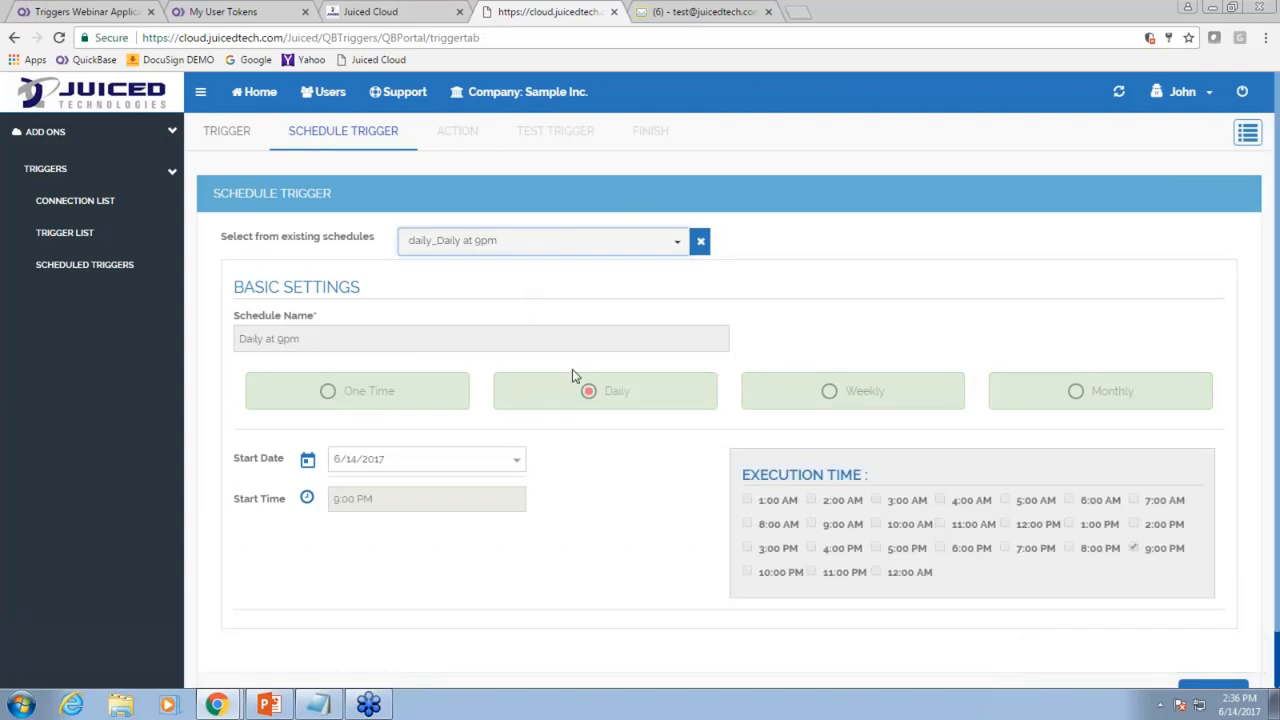
pyautogui.scroll(-2, 618, 536)
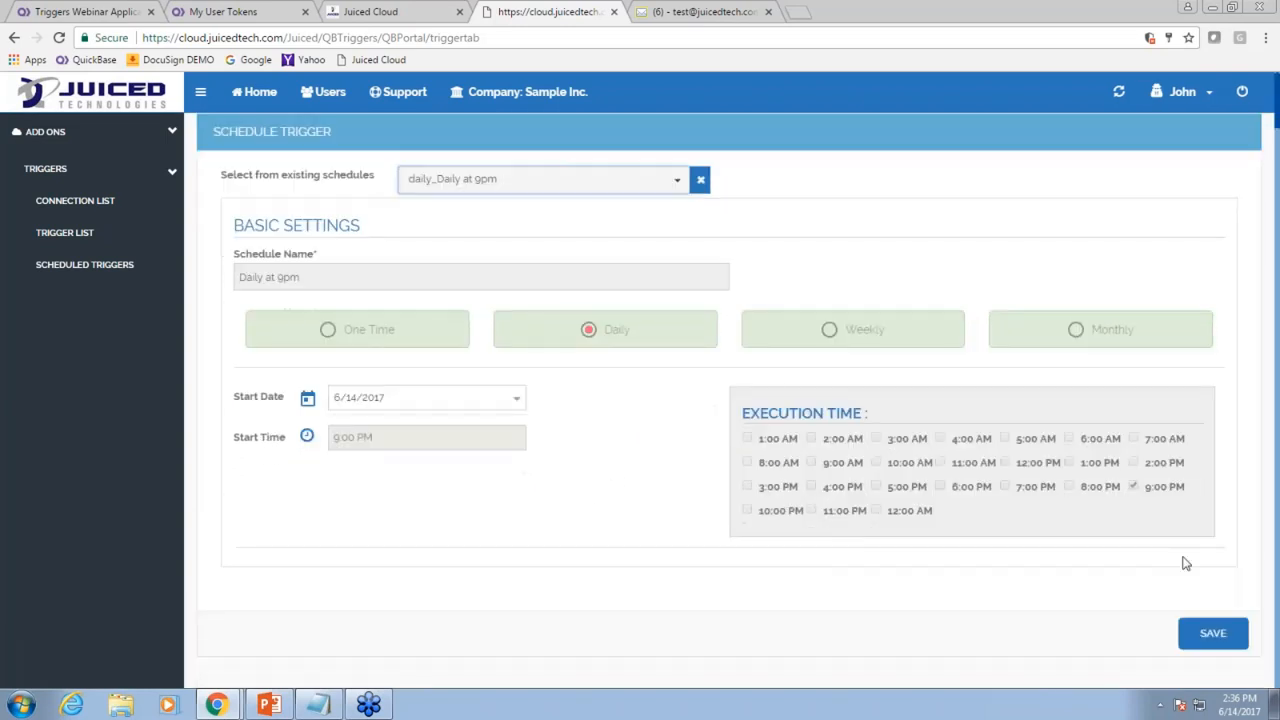
pyautogui.click(1211, 631)
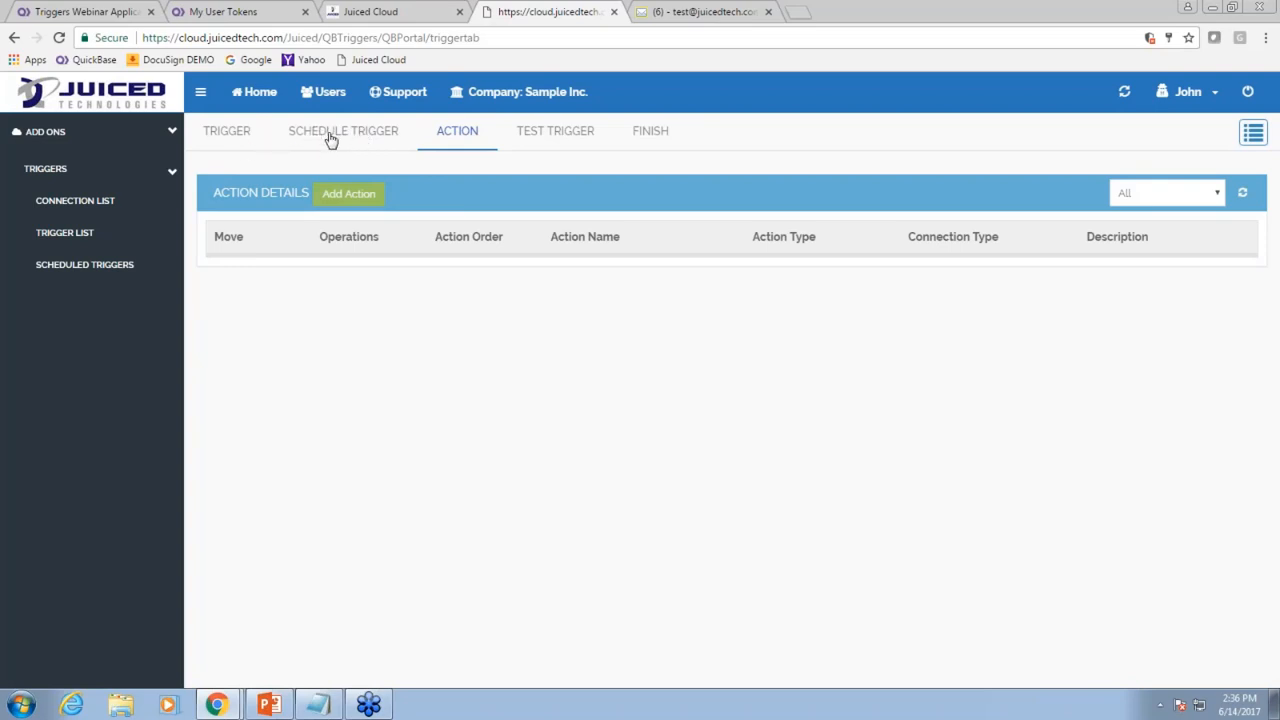
# Step: Add a new QuickBase search-records action named 'Find rep'
pyautogui.click(369, 192)
pyautogui.click(405, 248)
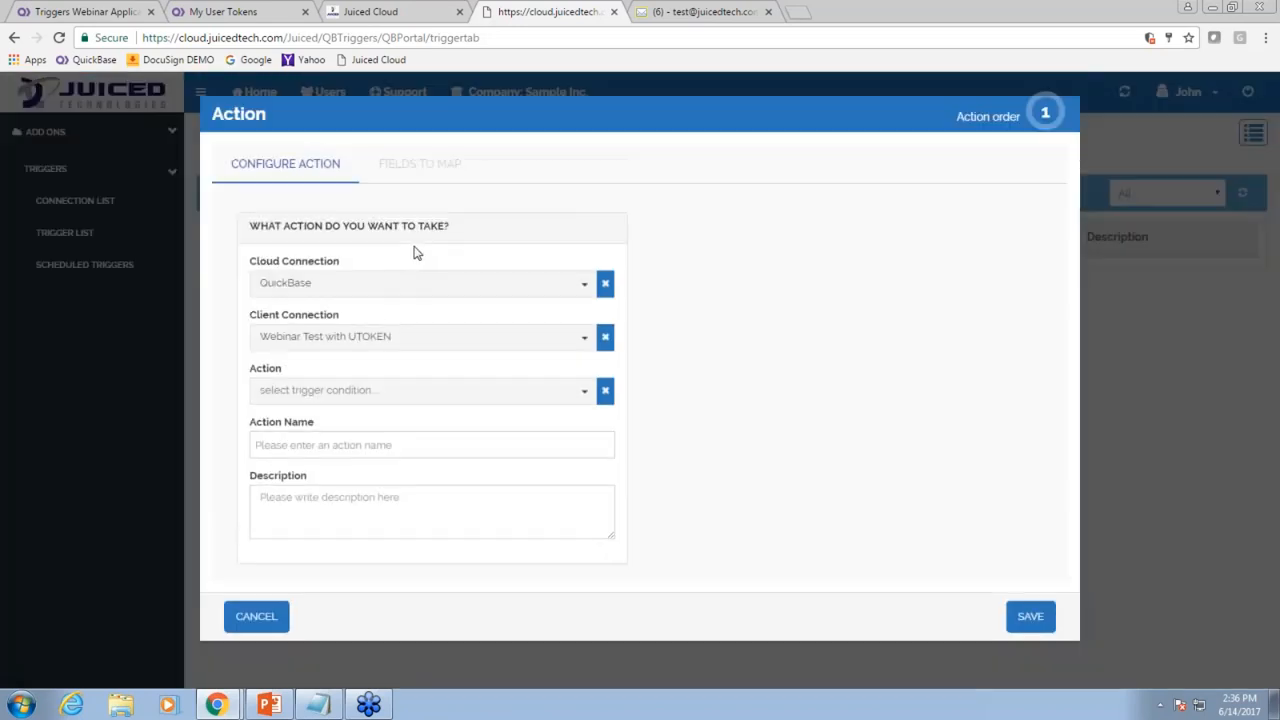
pyautogui.click(347, 390)
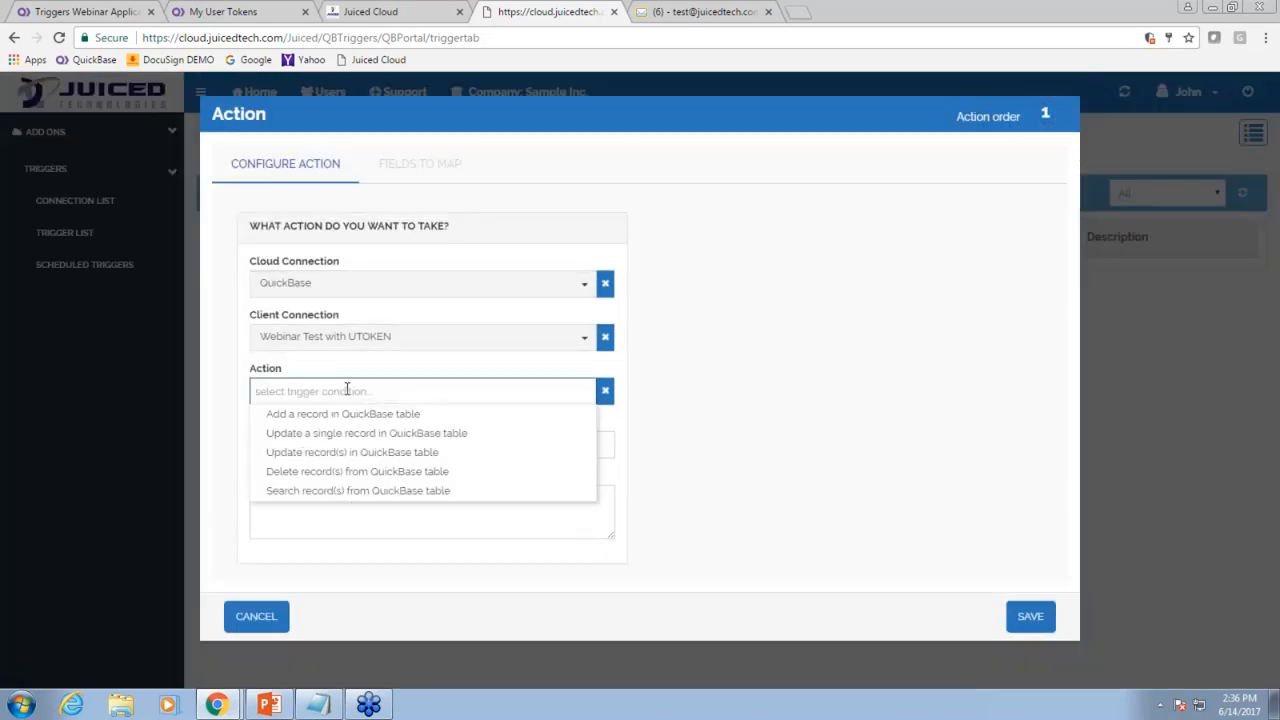
pyautogui.click(338, 490)
pyautogui.click(323, 449)
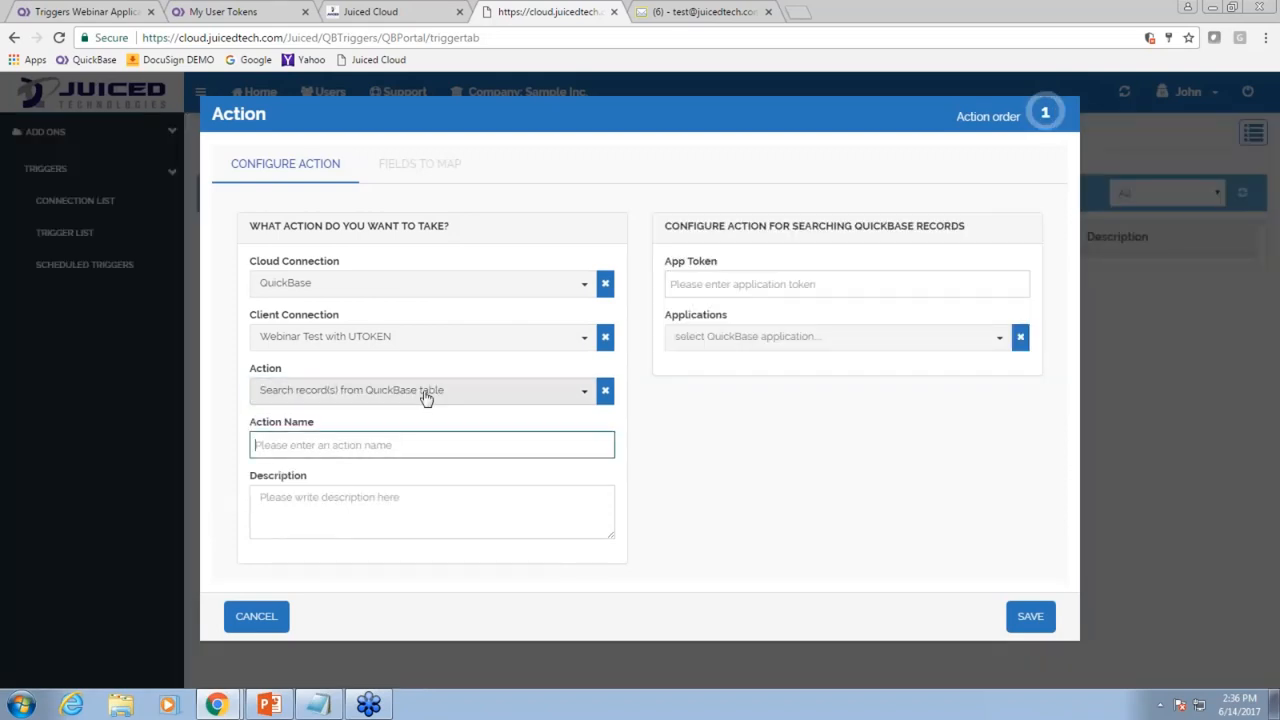
pyautogui.write('Find rep')
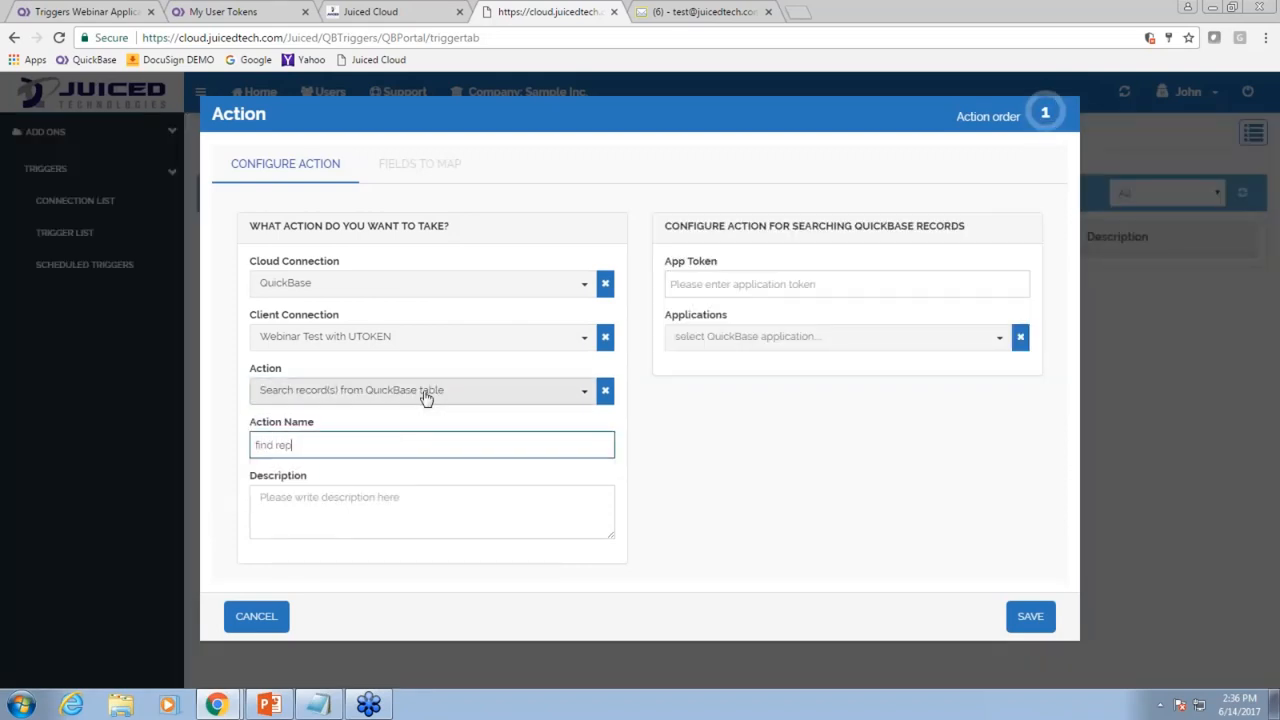
# Step: Give the action the saved token, Triggers Webinar Application, and the Sales Reps table
pyautogui.click(767, 285)
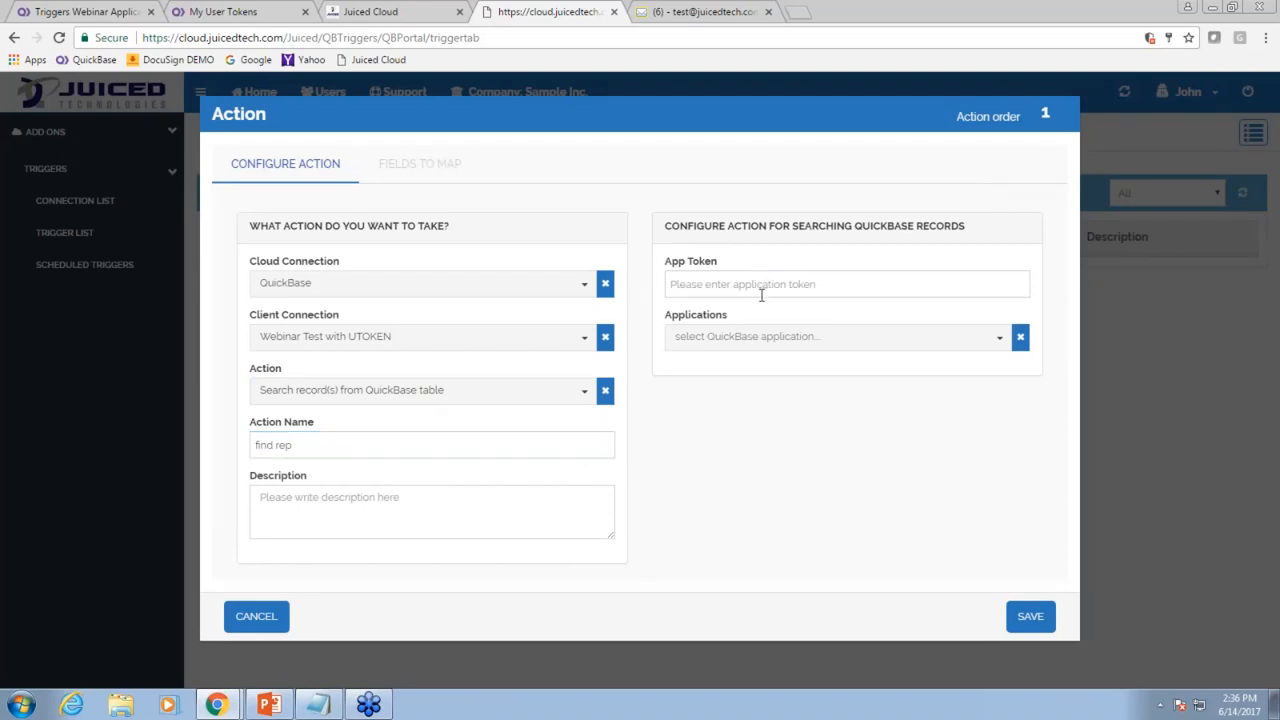
pyautogui.click(771, 288)
pyautogui.click(775, 308)
pyautogui.click(757, 336)
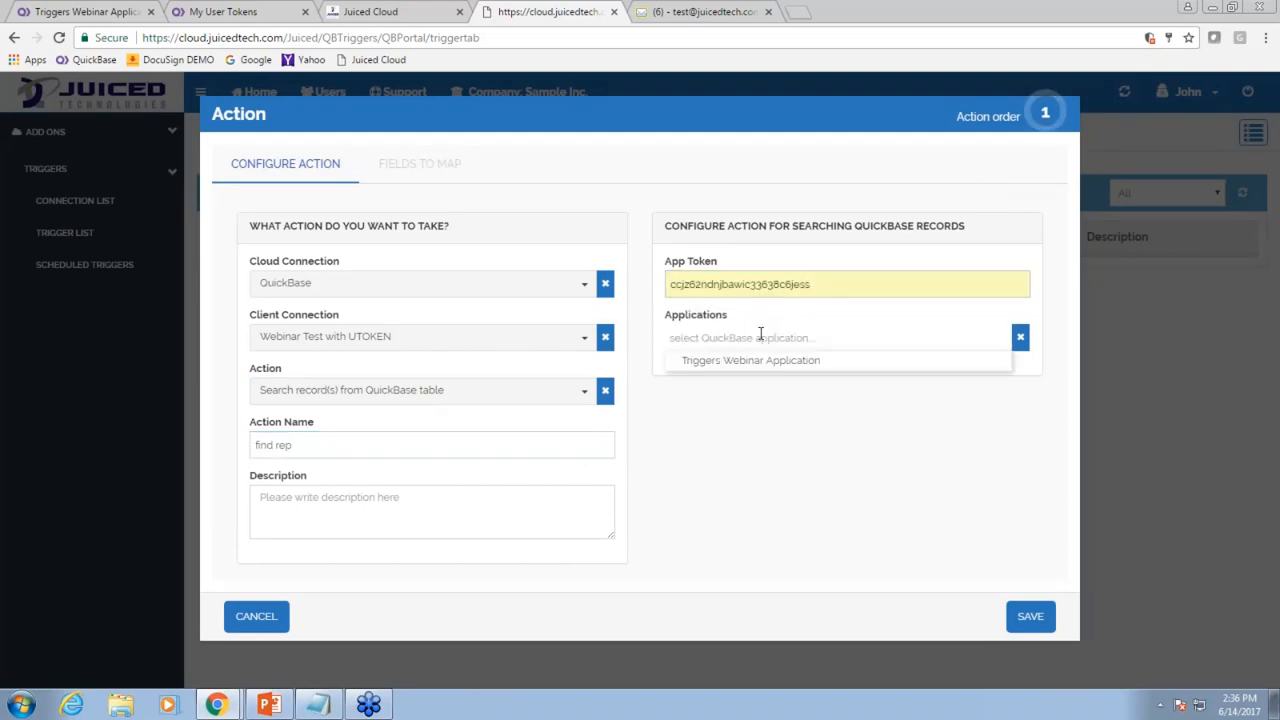
pyautogui.click(751, 362)
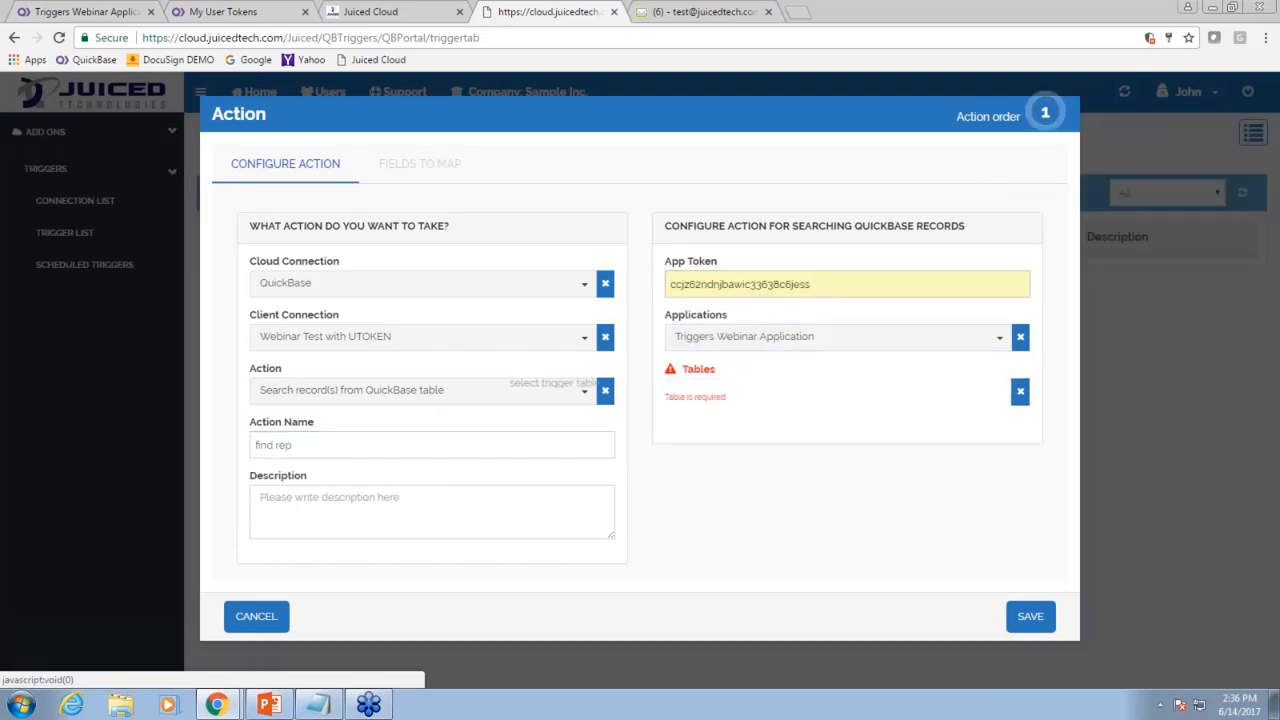
pyautogui.click(740, 392)
pyautogui.click(718, 472)
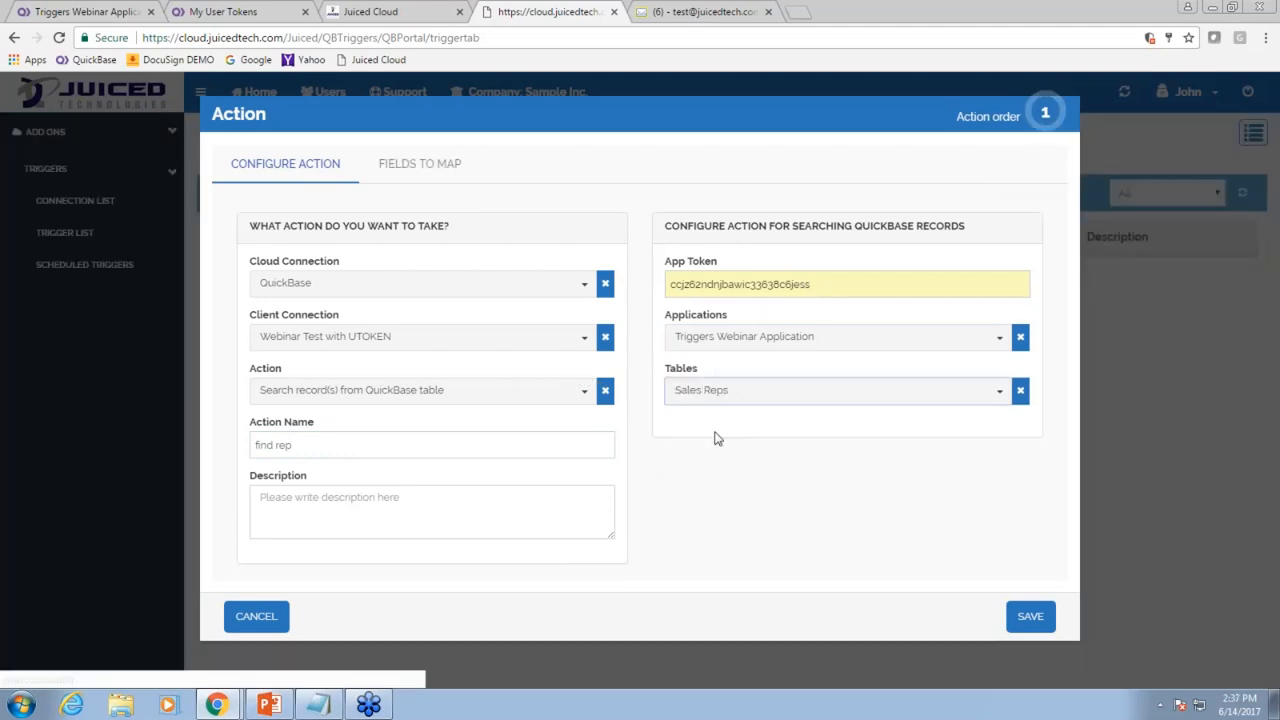
pyautogui.click(425, 167)
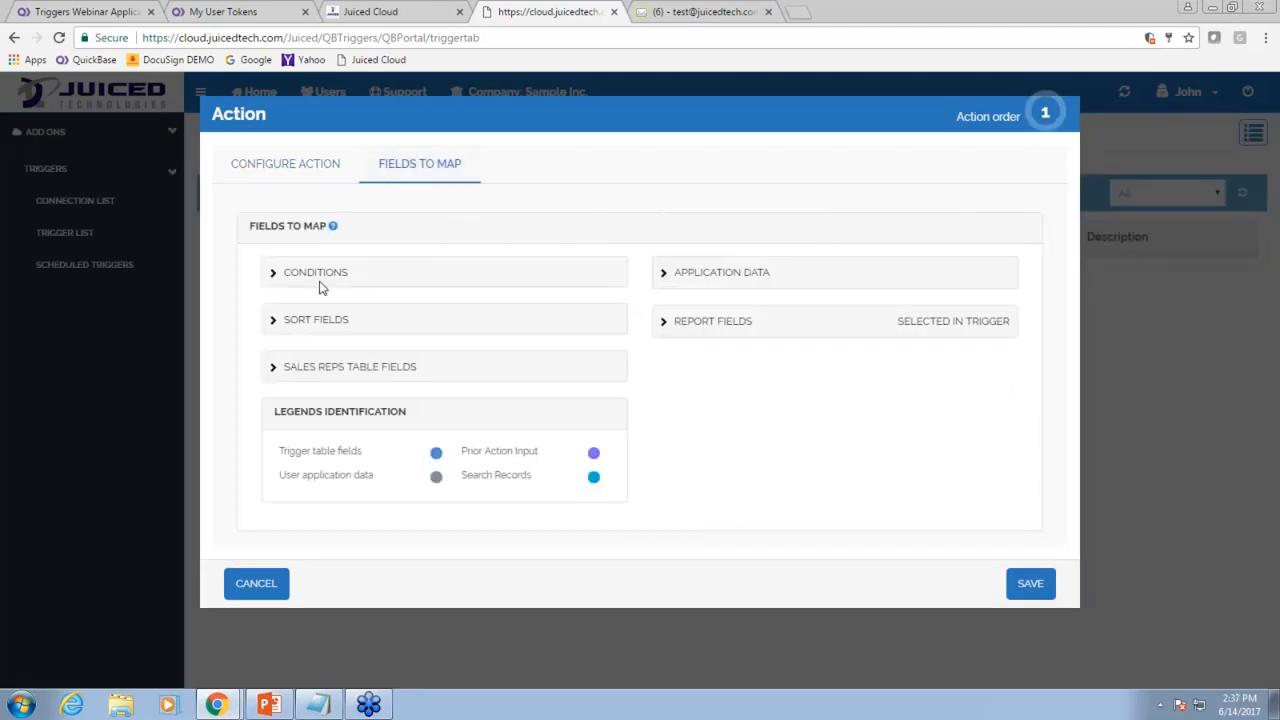
# Step: Match reps whose Region - Coverage Area contains the report's StateRegion
pyautogui.click(274, 277)
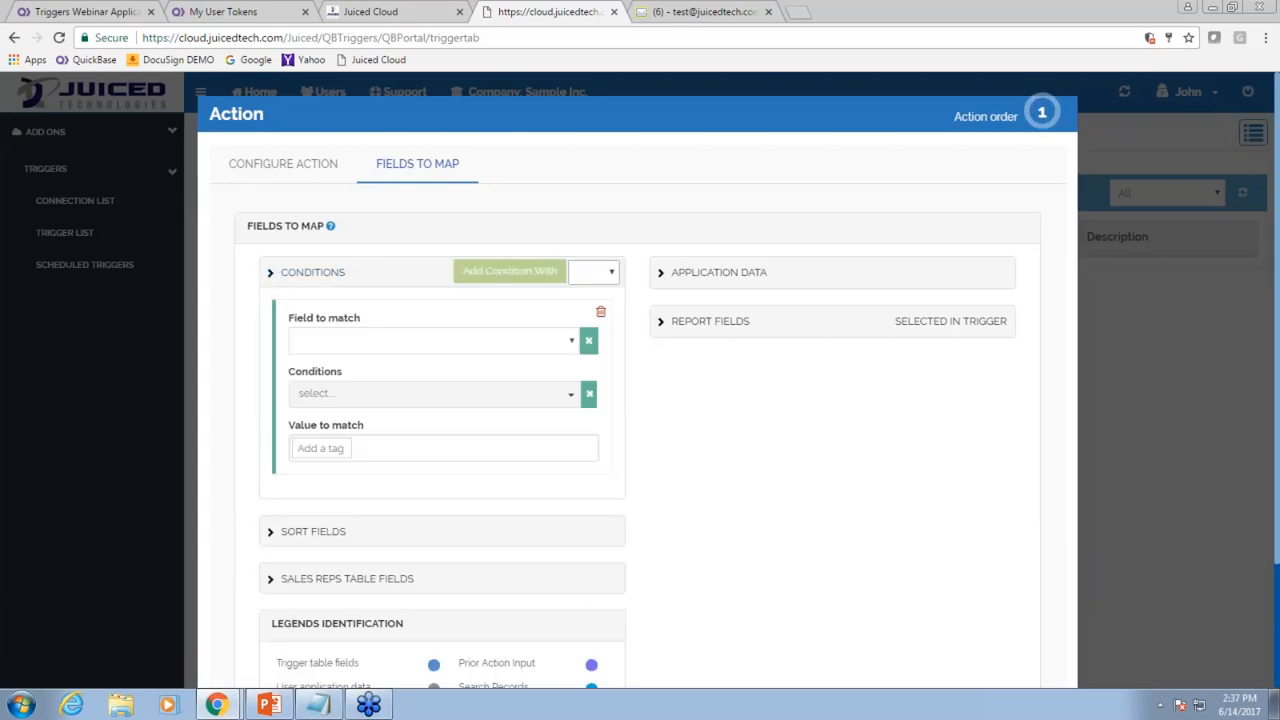
pyautogui.click(574, 343)
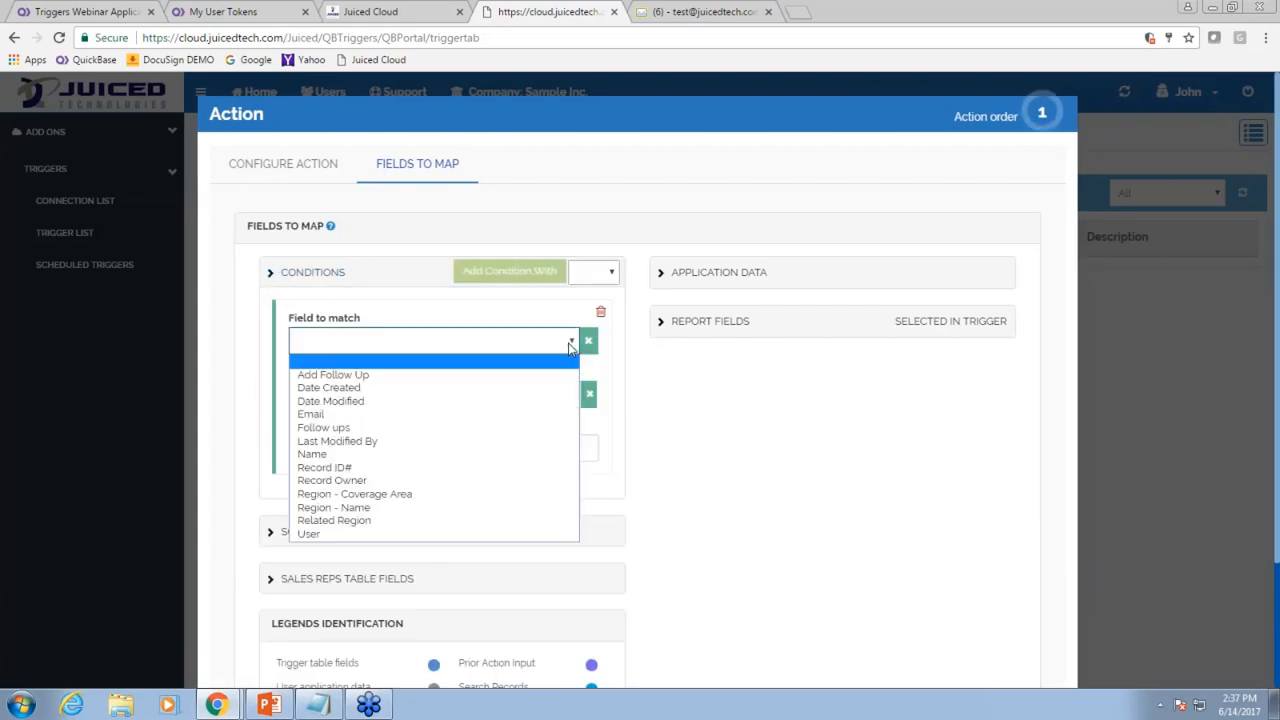
pyautogui.click(424, 494)
pyautogui.click(354, 396)
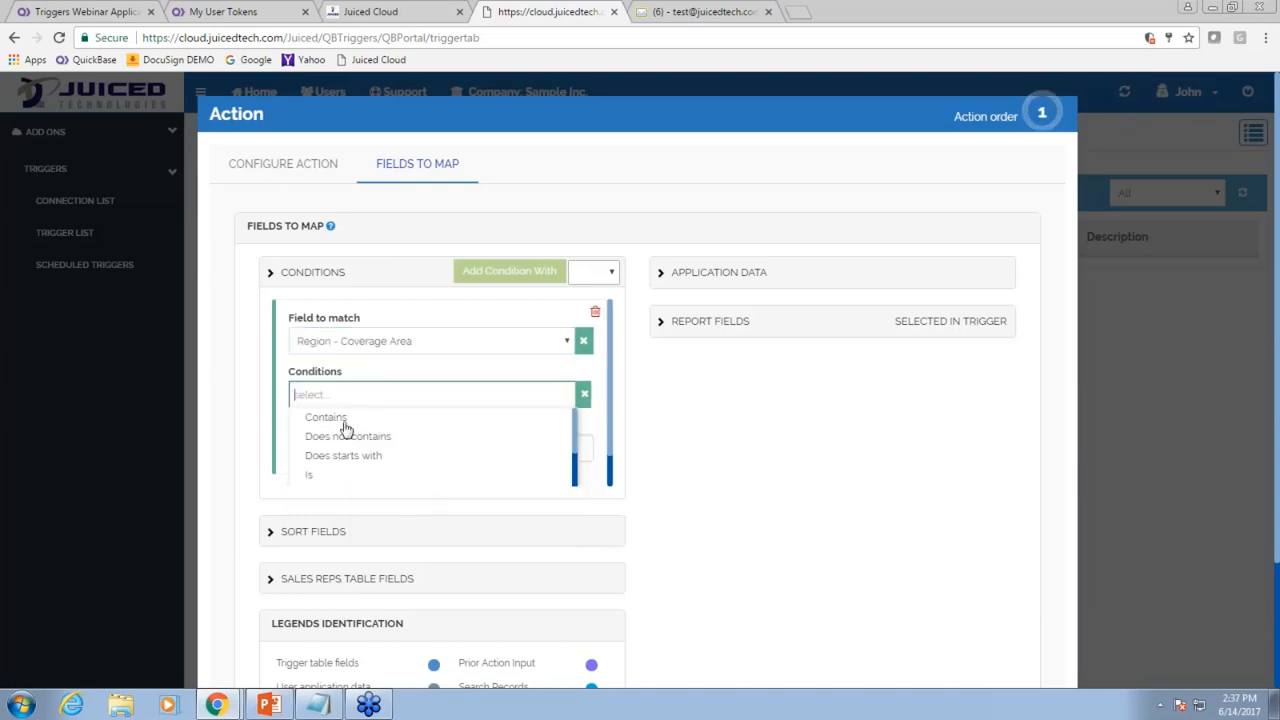
pyautogui.click(338, 424)
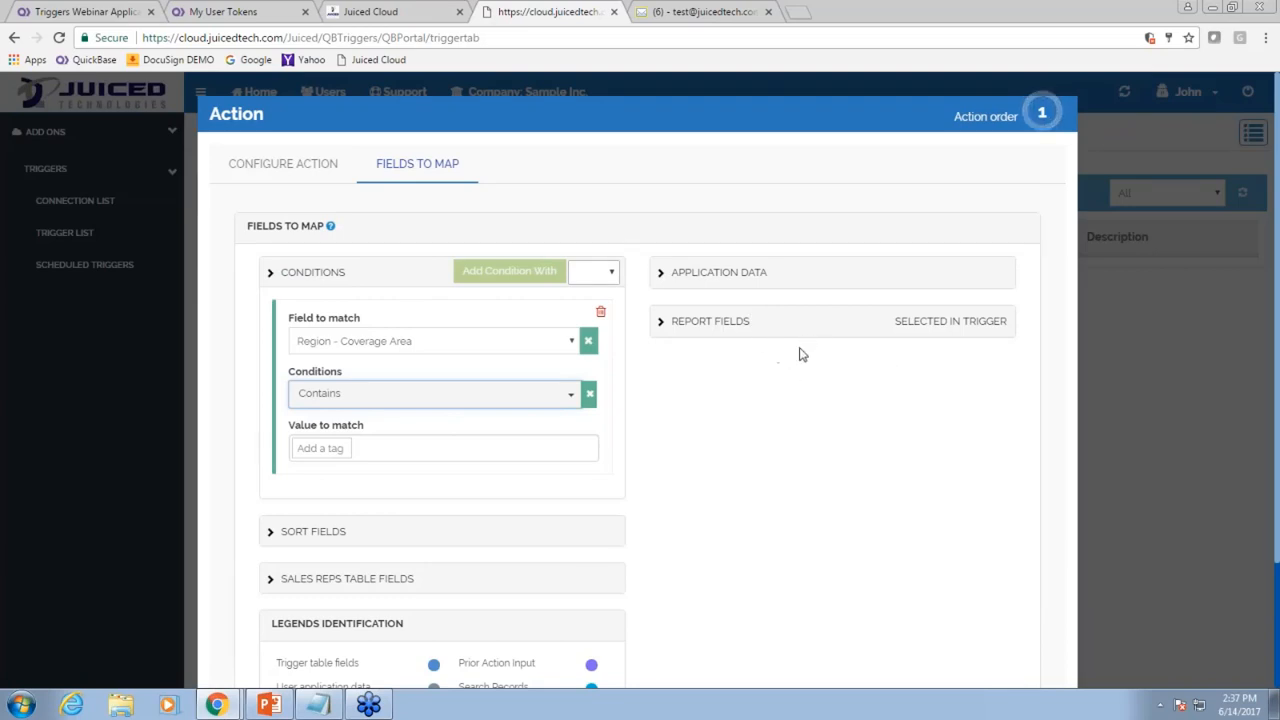
pyautogui.click(665, 328)
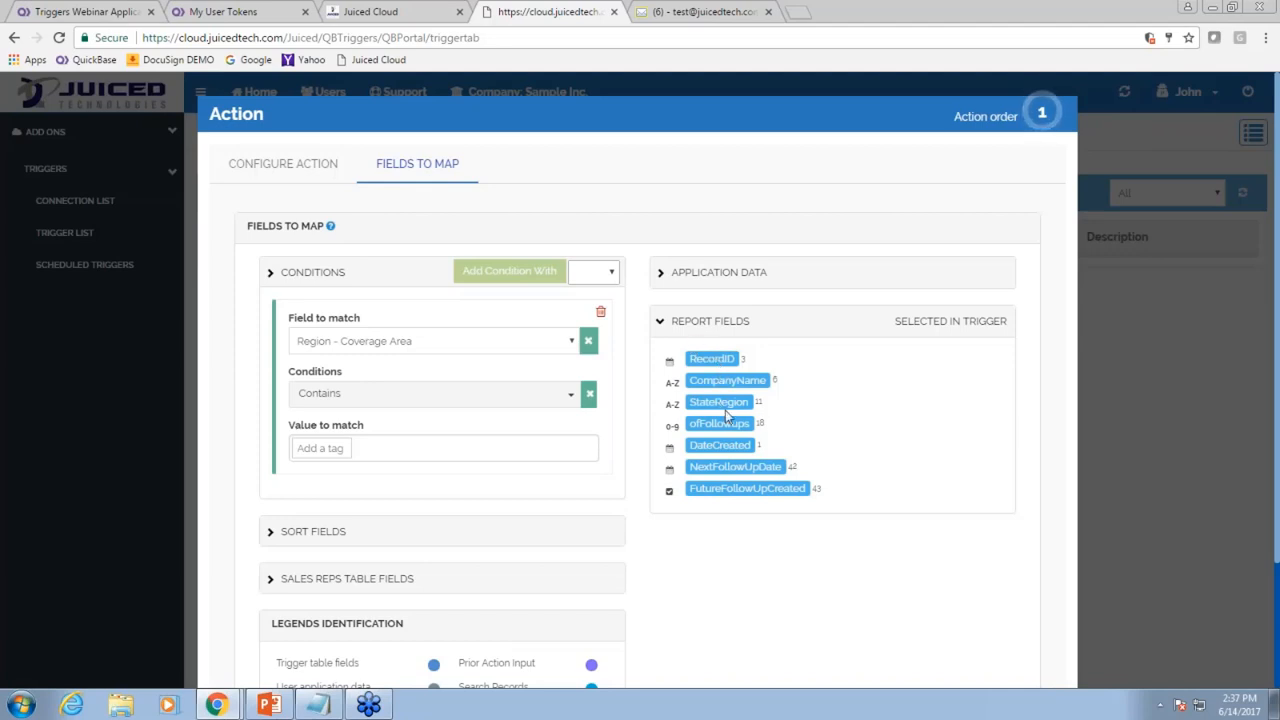
pyautogui.moveTo(728, 406); pyautogui.dragTo(330, 455)
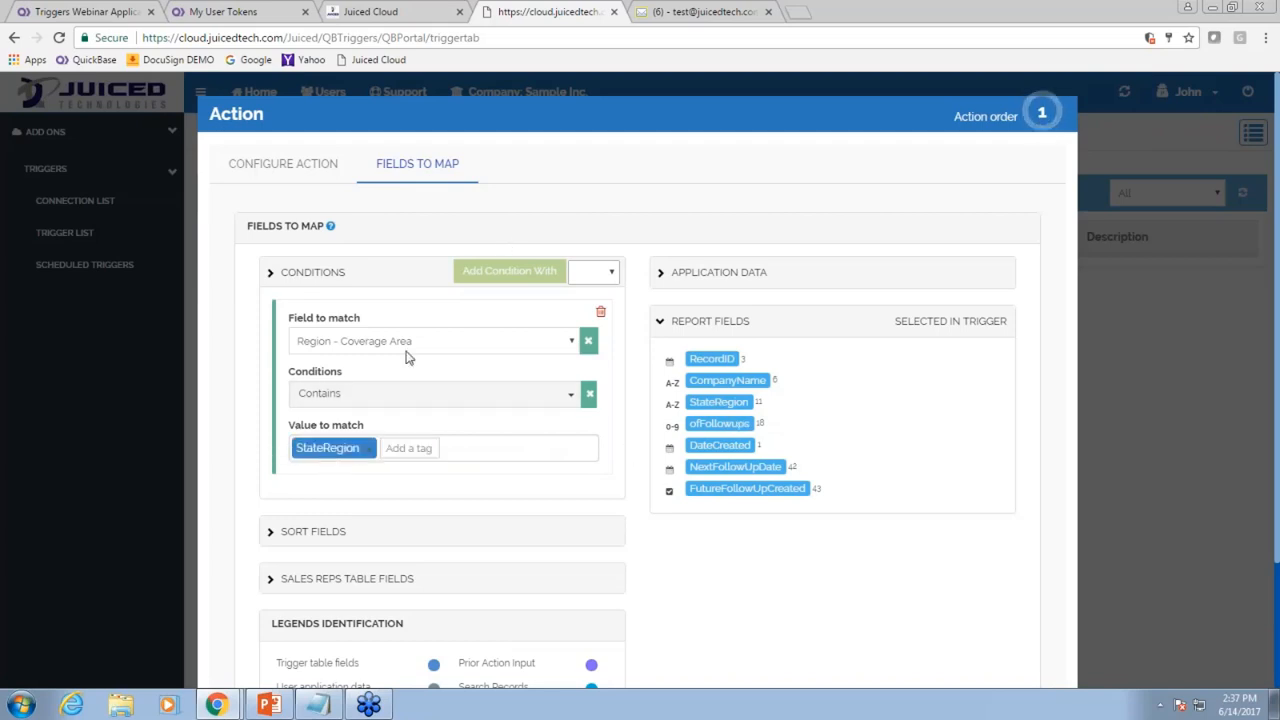
# Step: Return the User and Region - Name fields from the search and save find rep
pyautogui.scroll(-1, 248, 440)
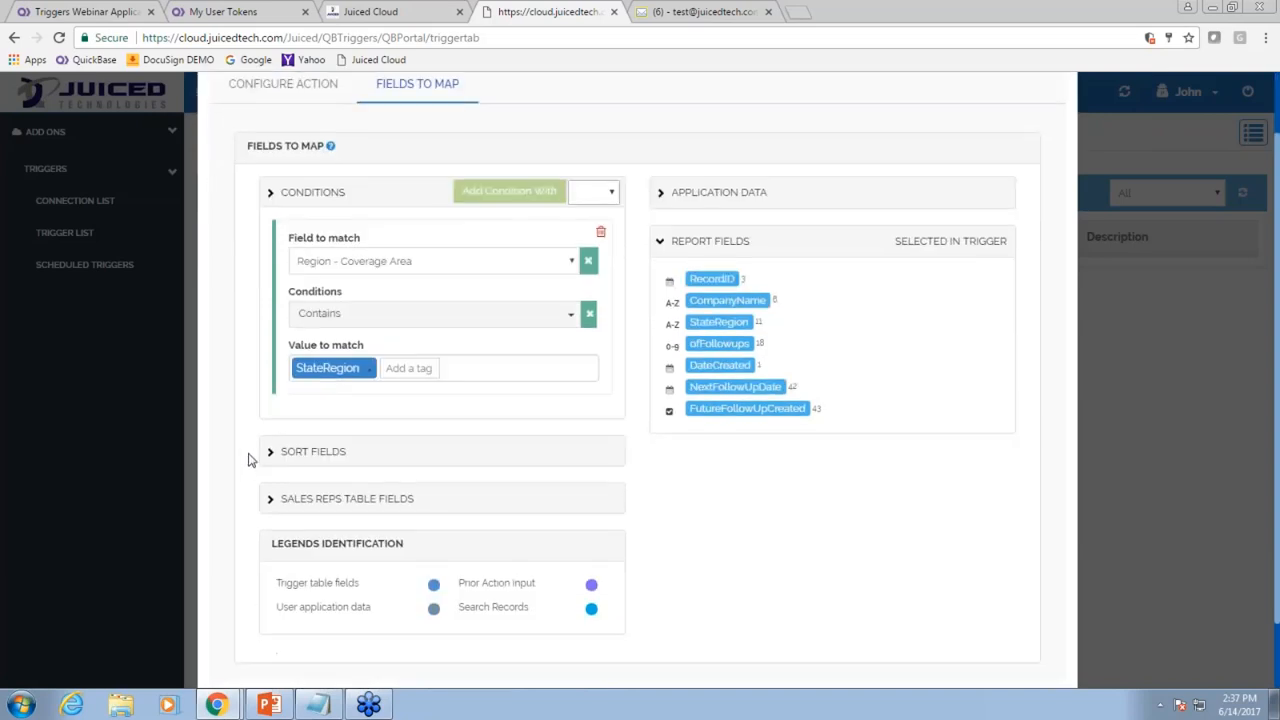
pyautogui.click(270, 497)
pyautogui.scroll(-2, 473, 403)
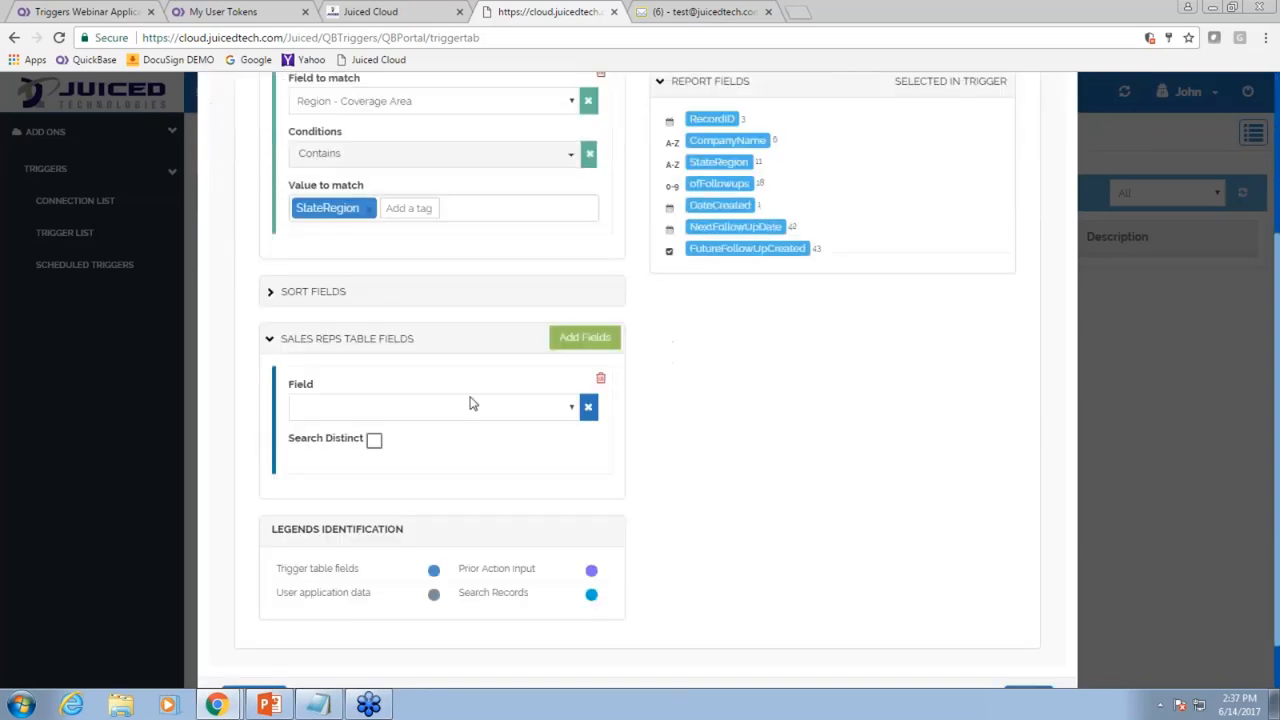
pyautogui.click(565, 410)
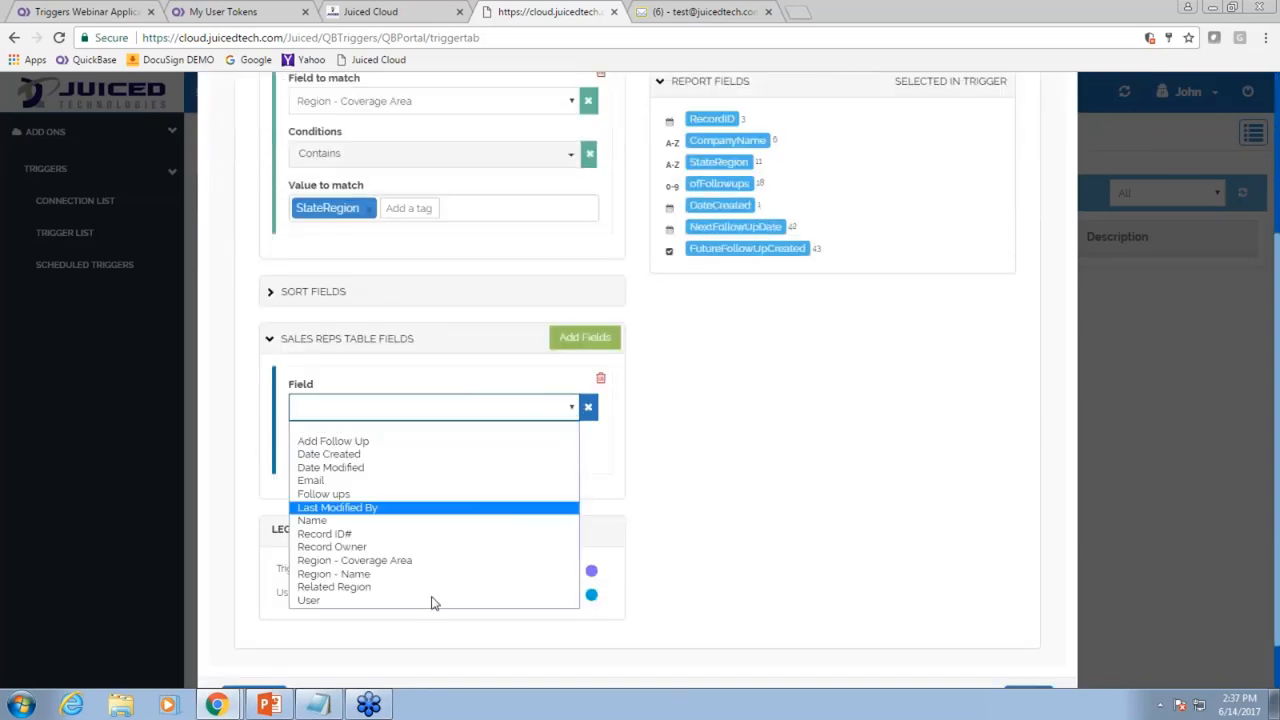
pyautogui.click(430, 610)
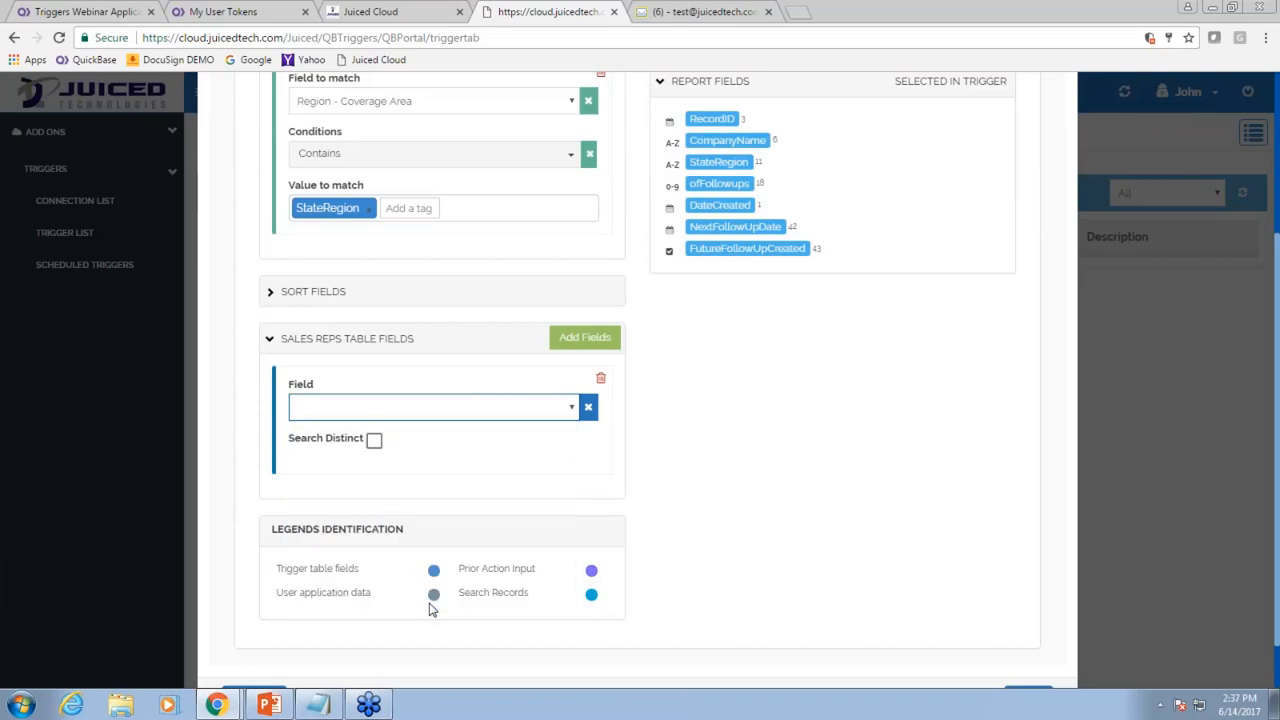
pyautogui.click(586, 339)
pyautogui.scroll(-1, 460, 505)
pyautogui.click(566, 452)
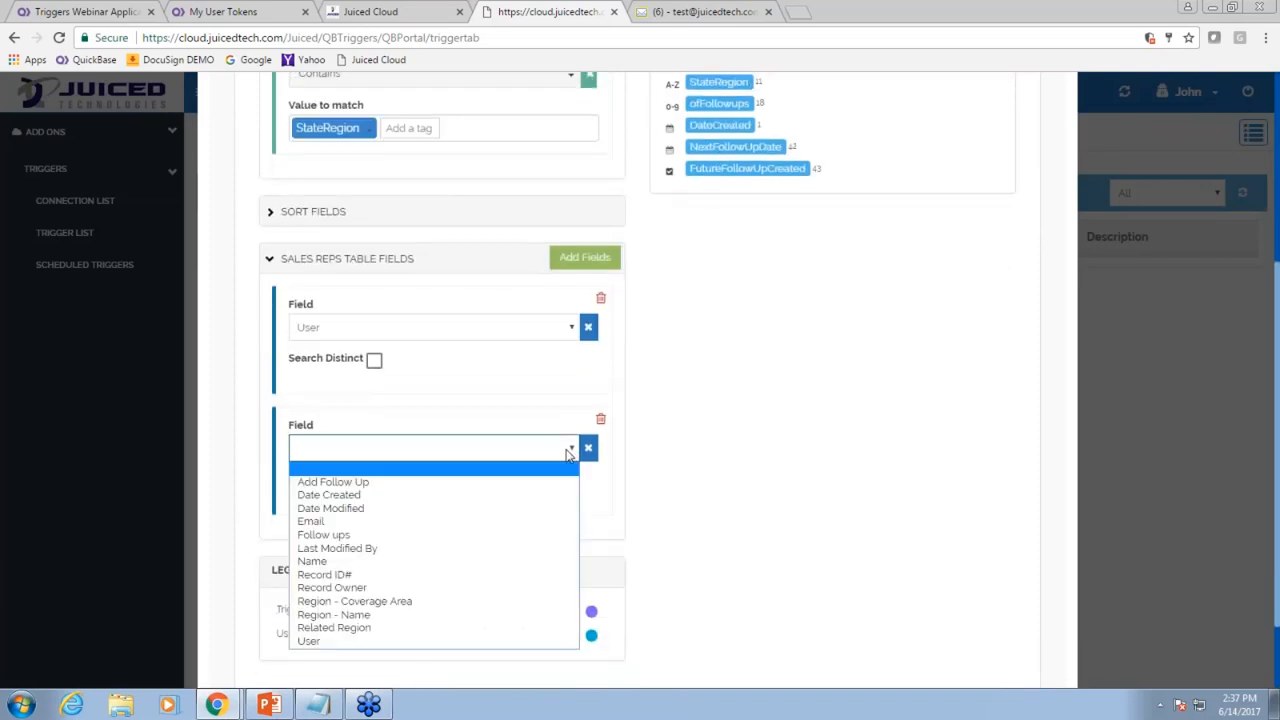
pyautogui.click(463, 616)
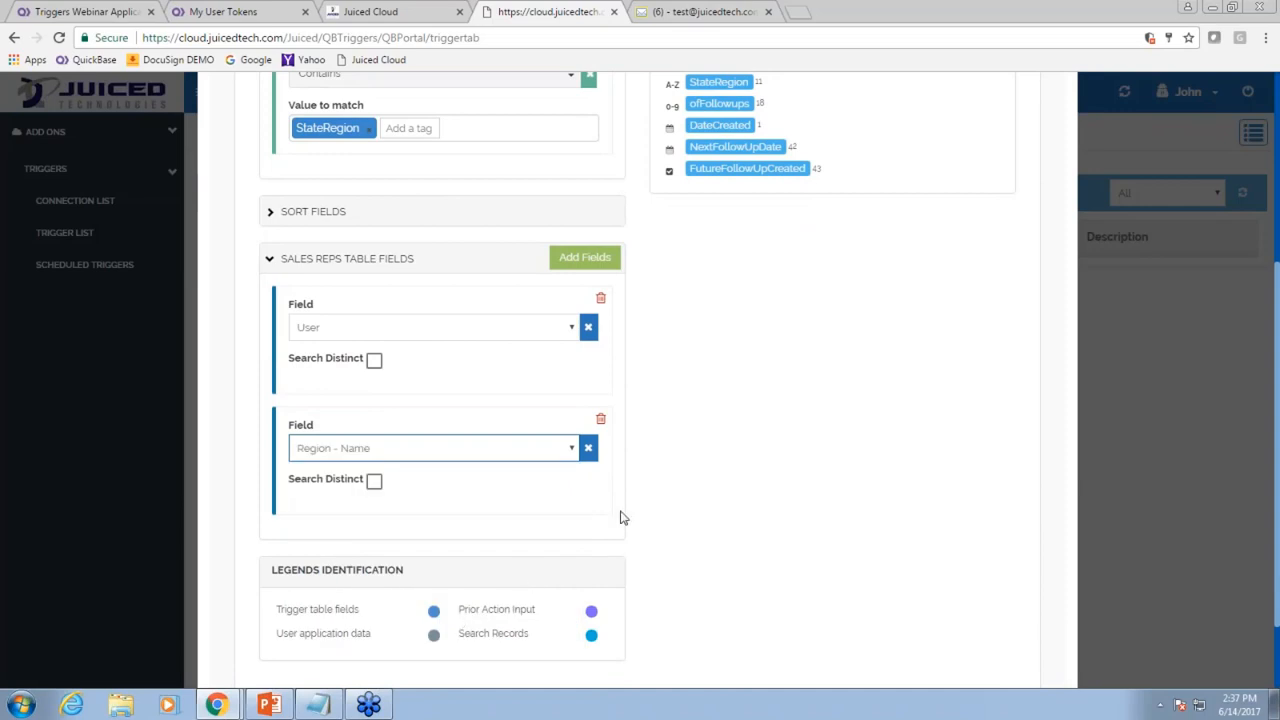
pyautogui.scroll(3, 709, 437)
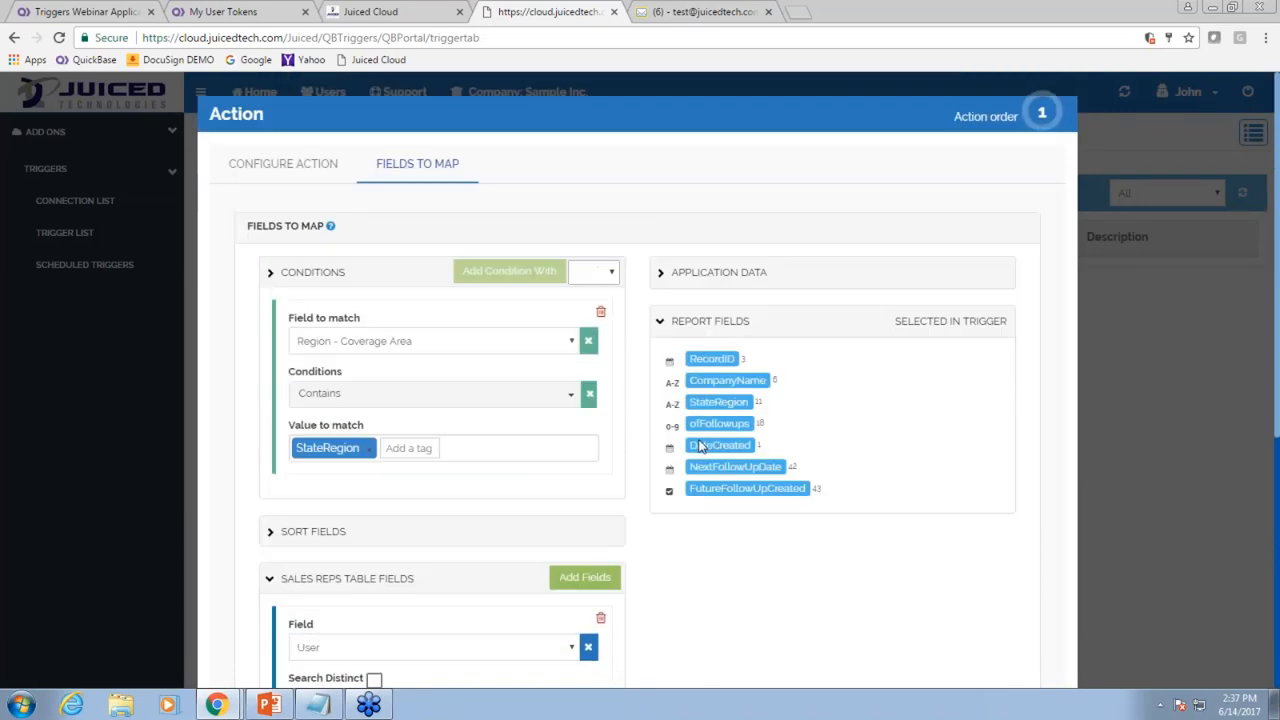
pyautogui.scroll(-1, 527, 409)
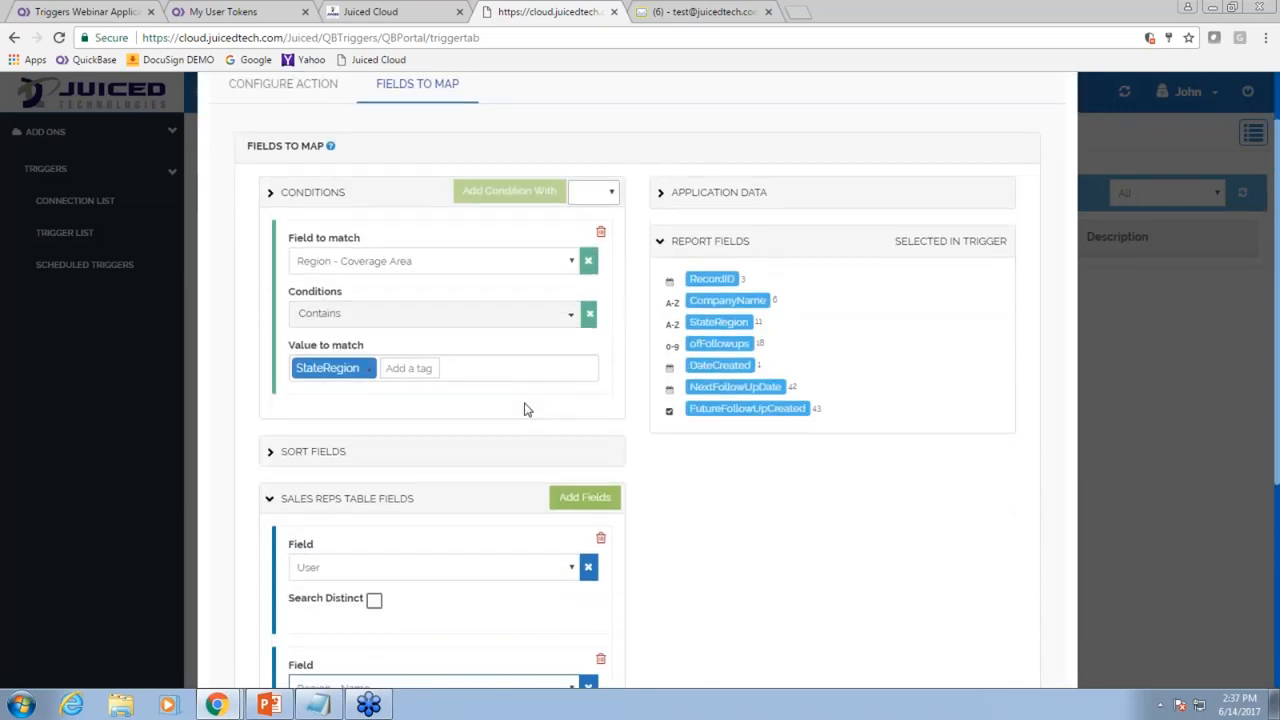
pyautogui.scroll(-3, 520, 402)
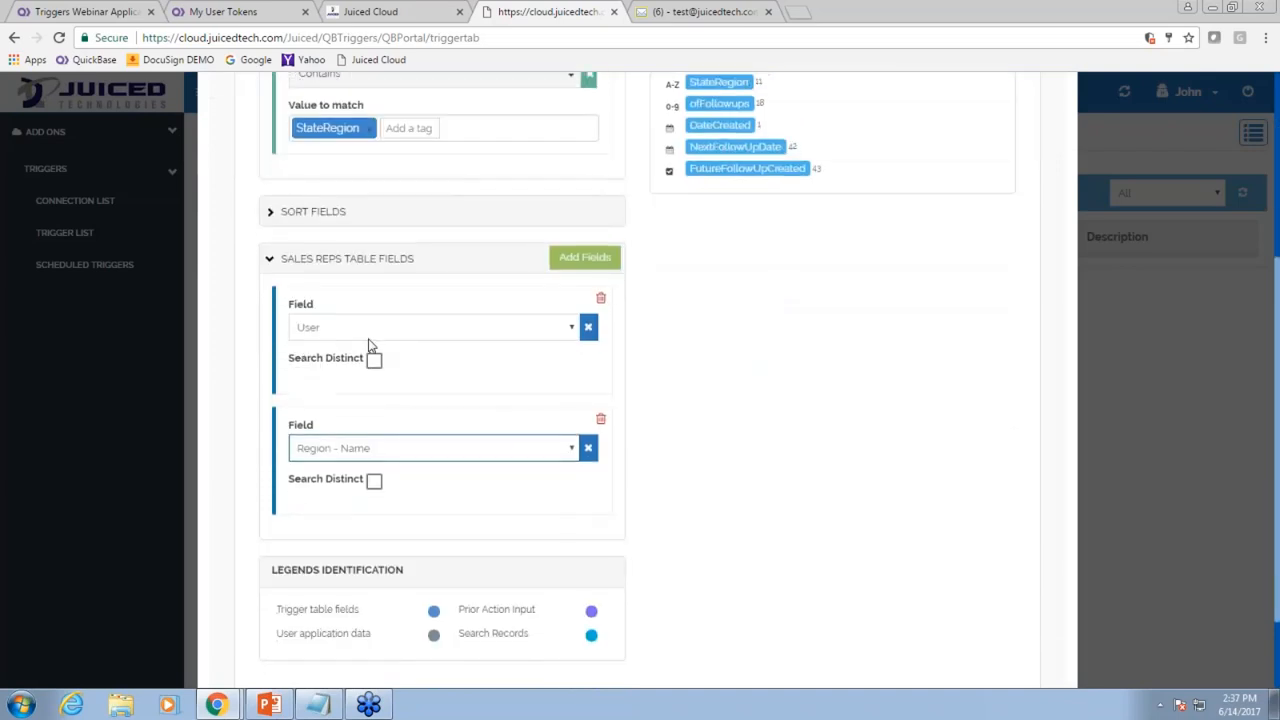
pyautogui.scroll(-1, 720, 444)
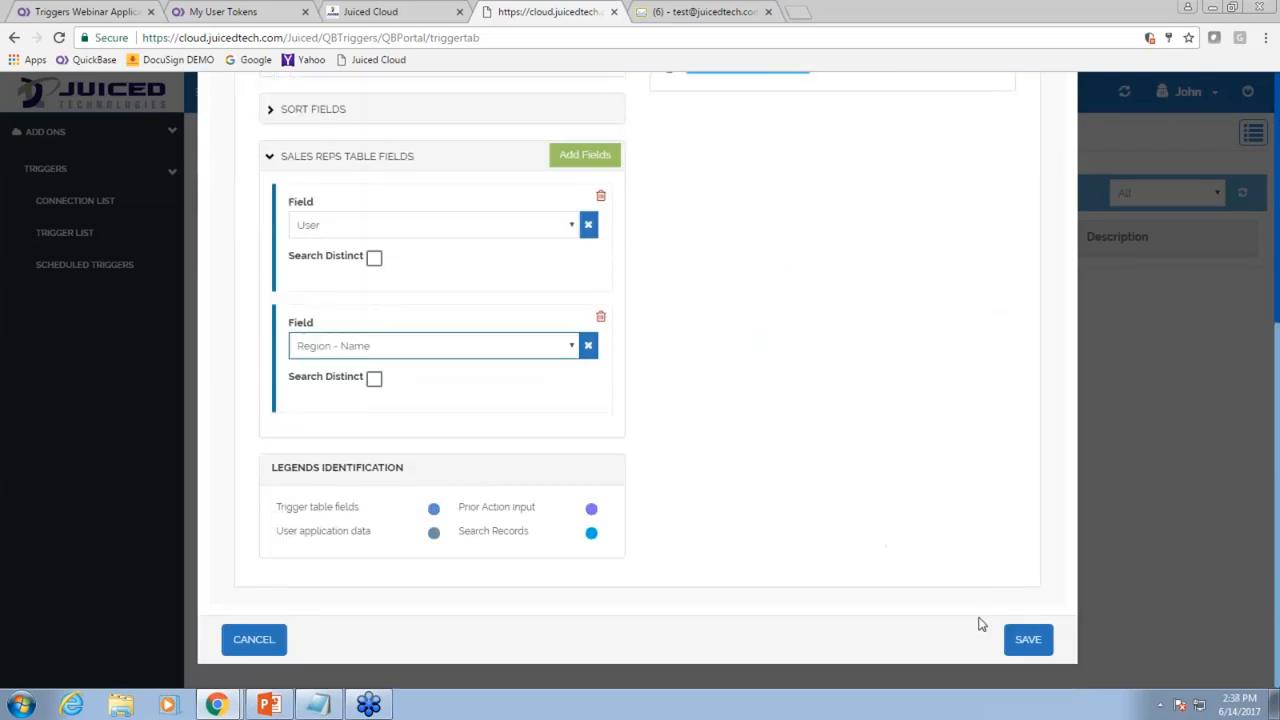
pyautogui.click(733, 484)
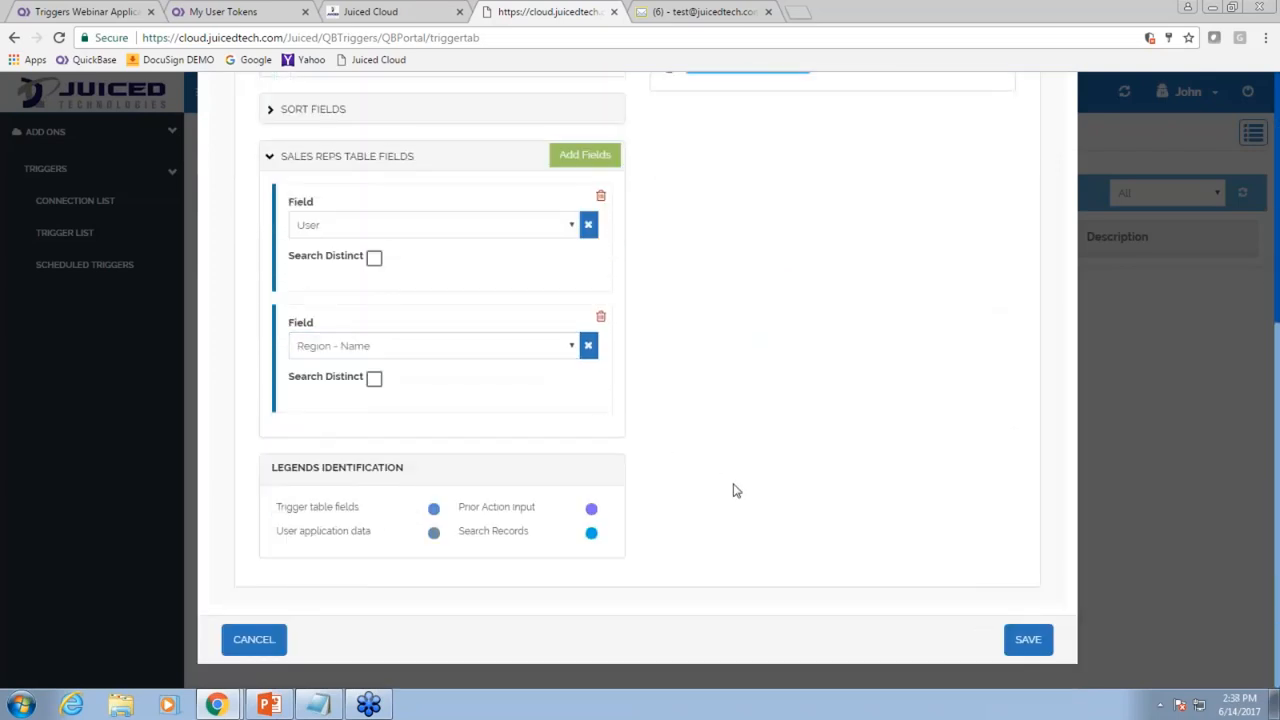
pyautogui.click(1040, 646)
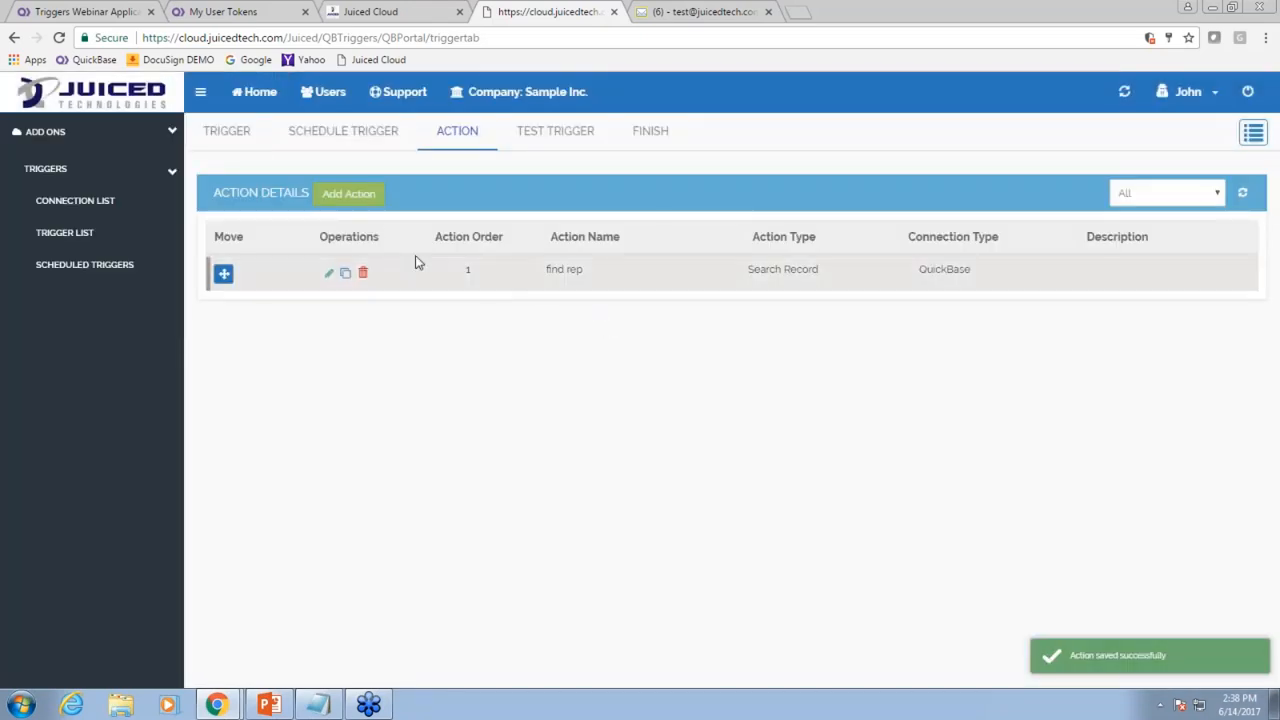
# Step: Add a second action that adds a QuickBase record, named 'add follow up'
pyautogui.click(350, 200)
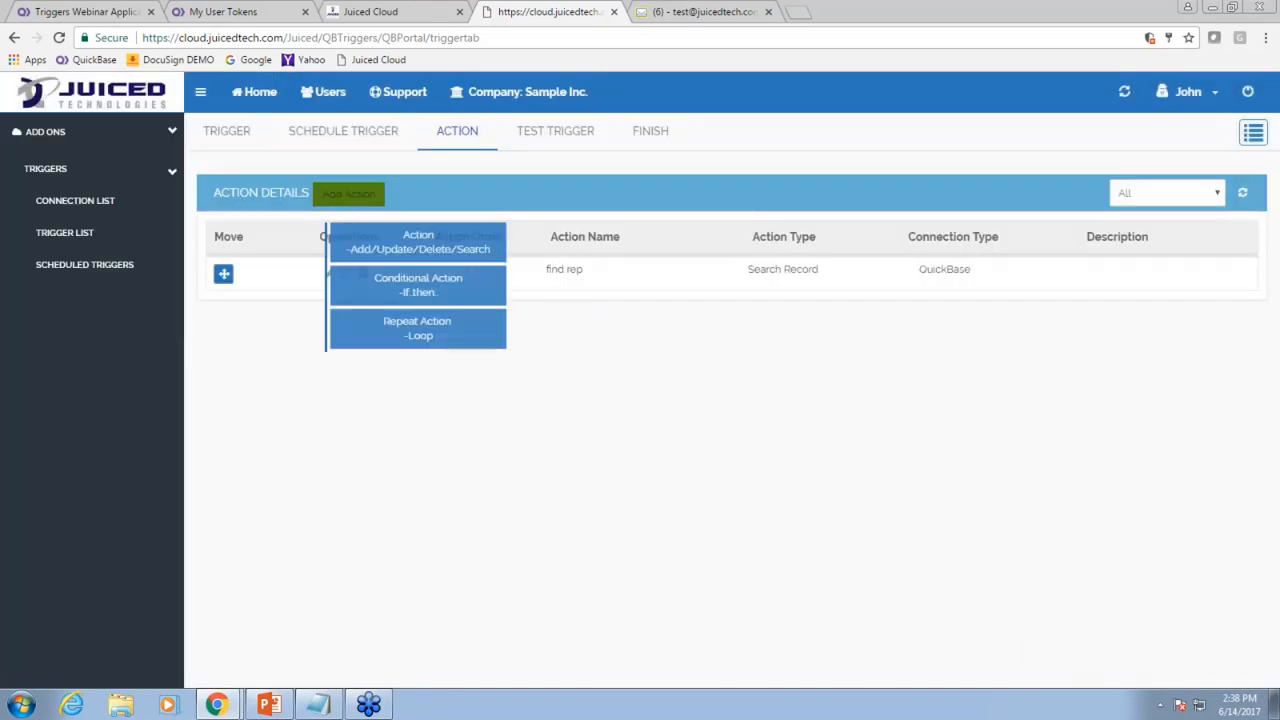
pyautogui.click(375, 243)
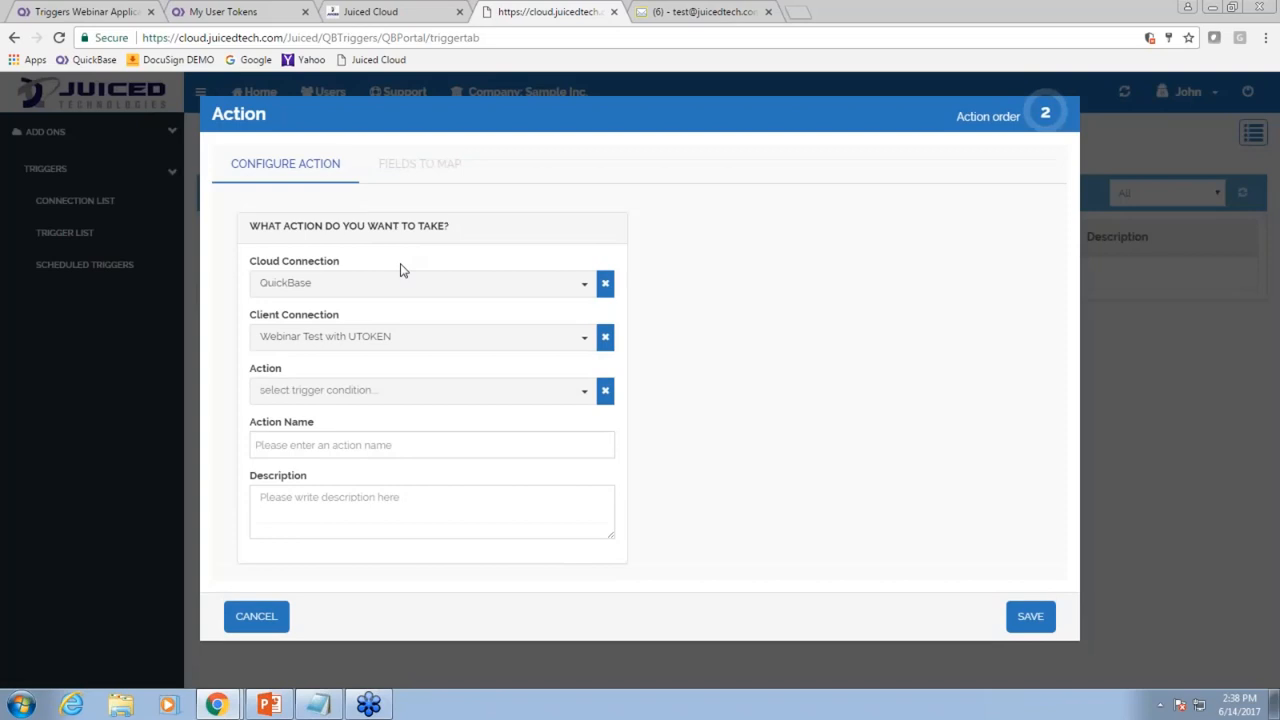
pyautogui.click(380, 392)
pyautogui.click(372, 420)
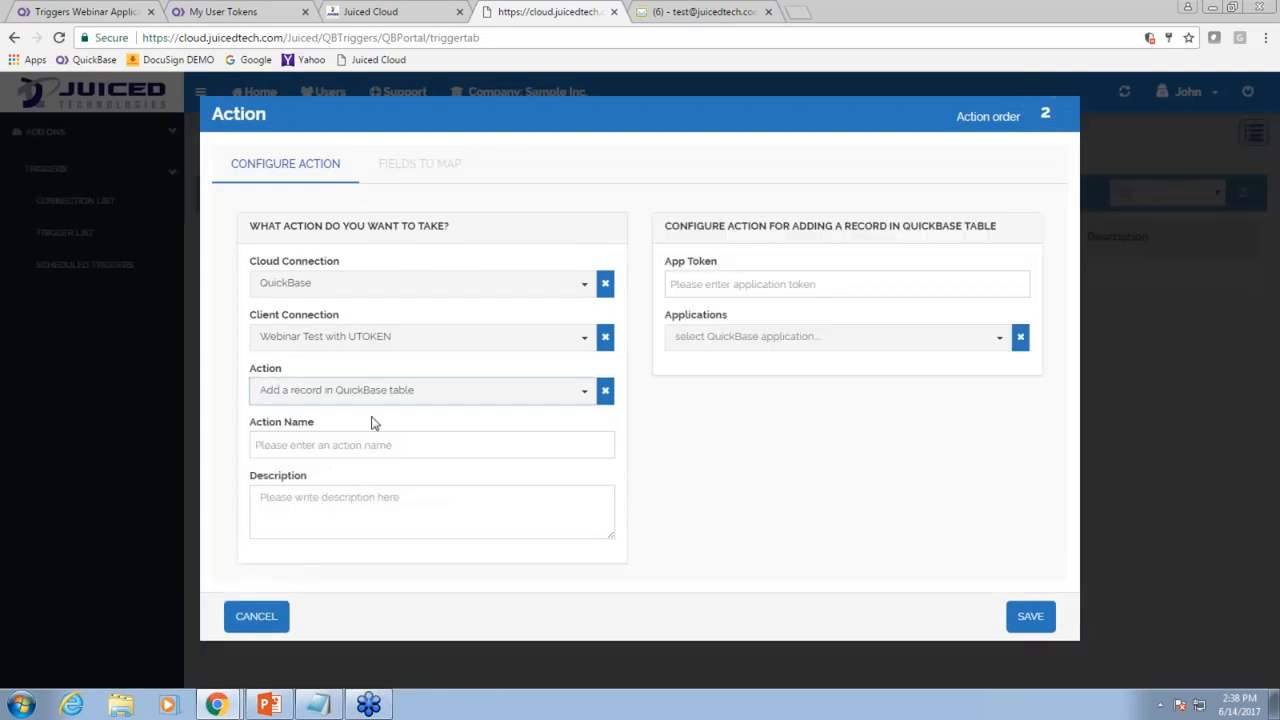
pyautogui.click(417, 447)
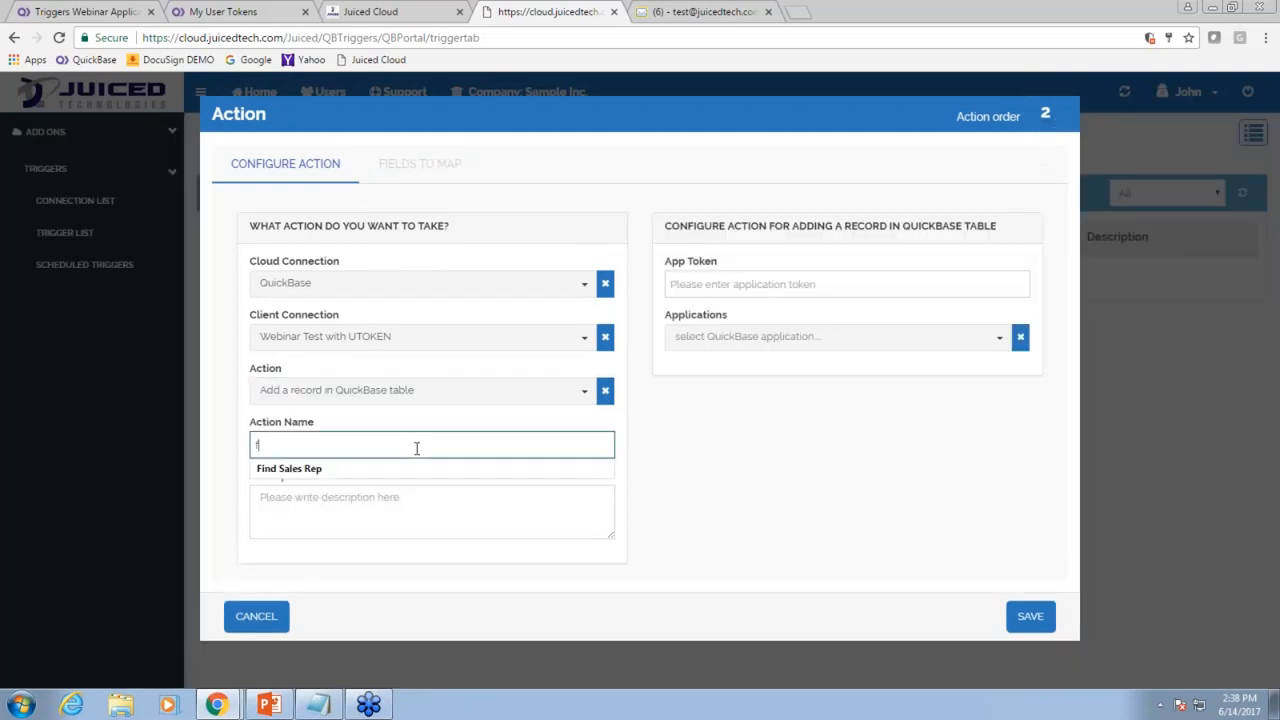
pyautogui.write('add follow up')
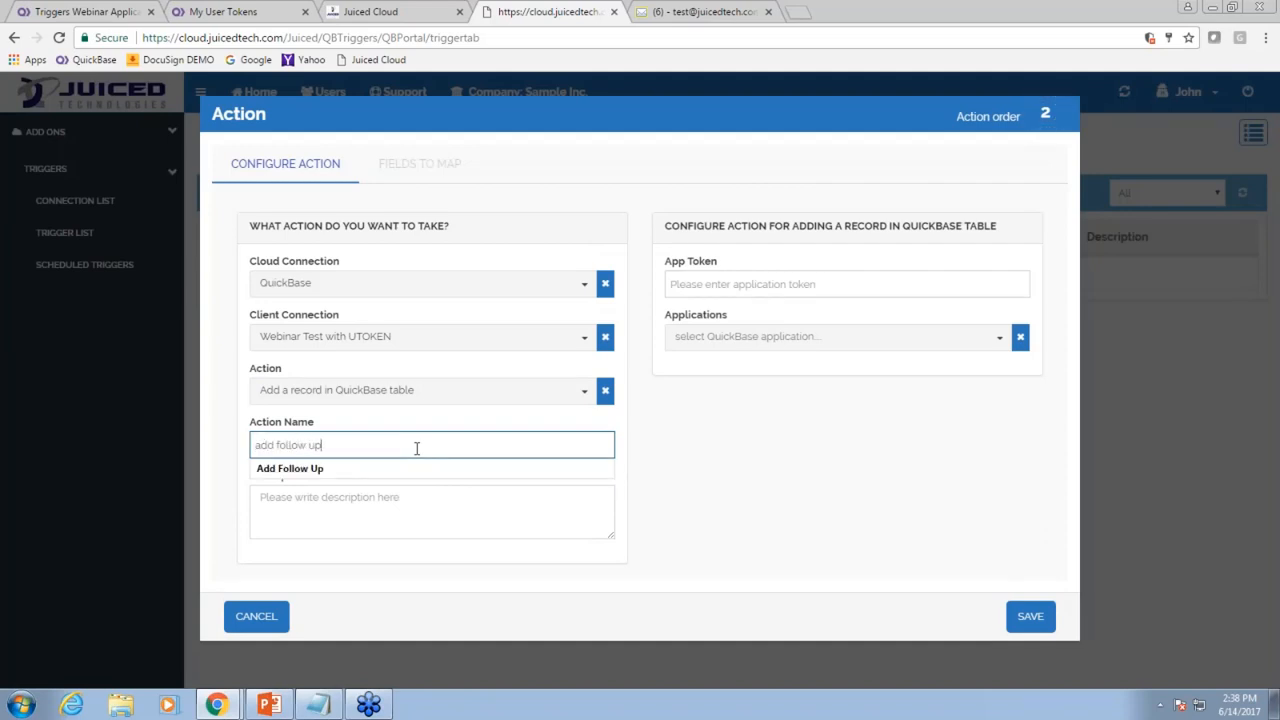
# Step: Use the saved app token and target the Triggers Webinar Application's Follow Ups table
pyautogui.click(758, 285)
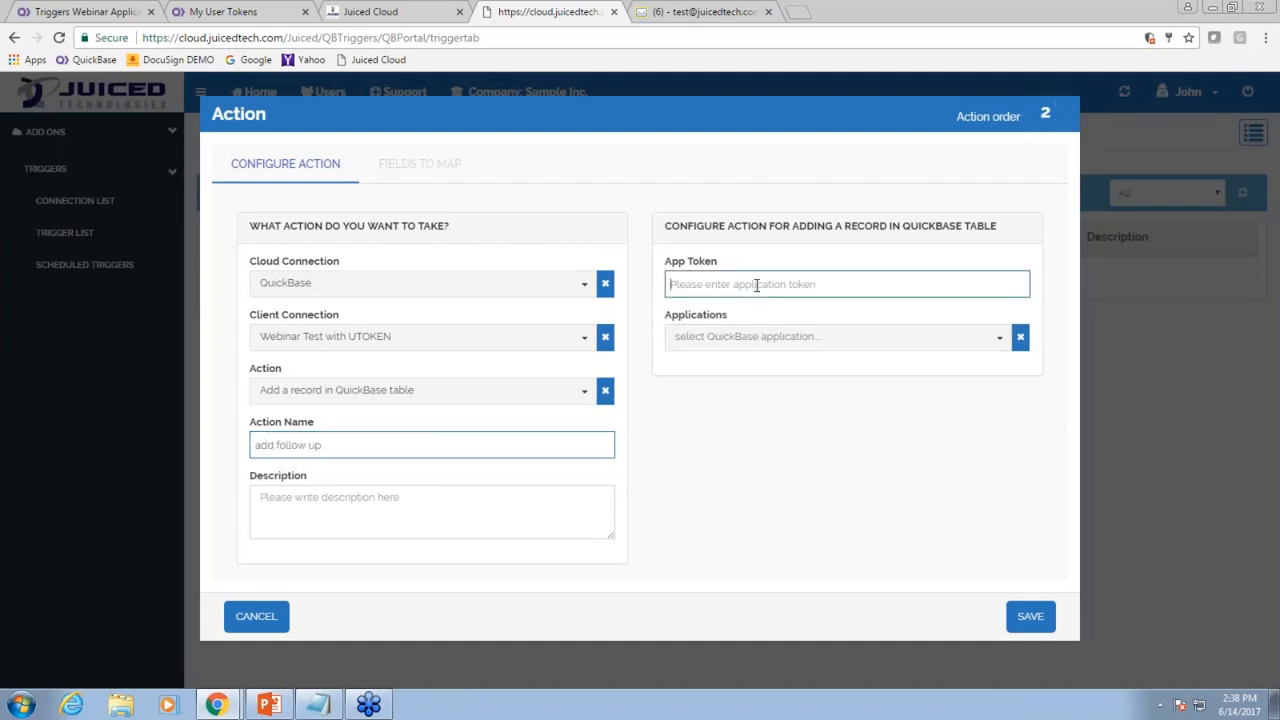
pyautogui.write('c')
pyautogui.click(744, 308)
pyautogui.click(752, 338)
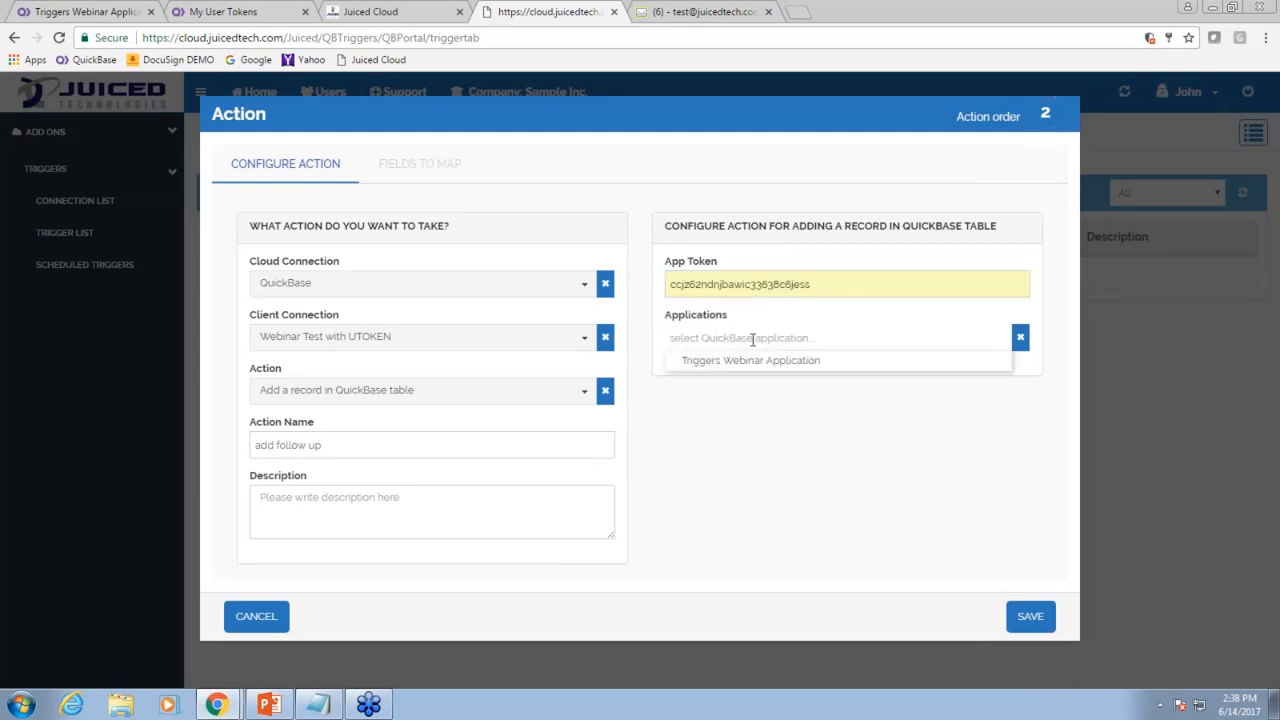
pyautogui.click(757, 363)
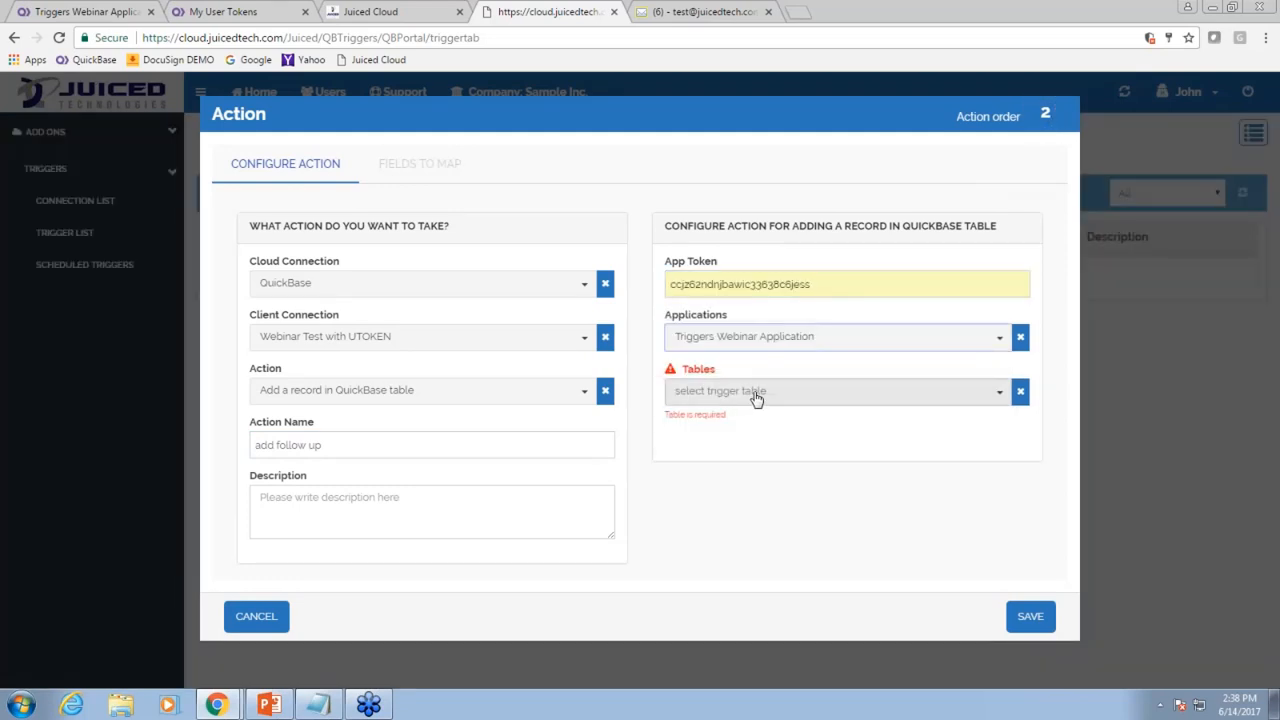
pyautogui.click(752, 392)
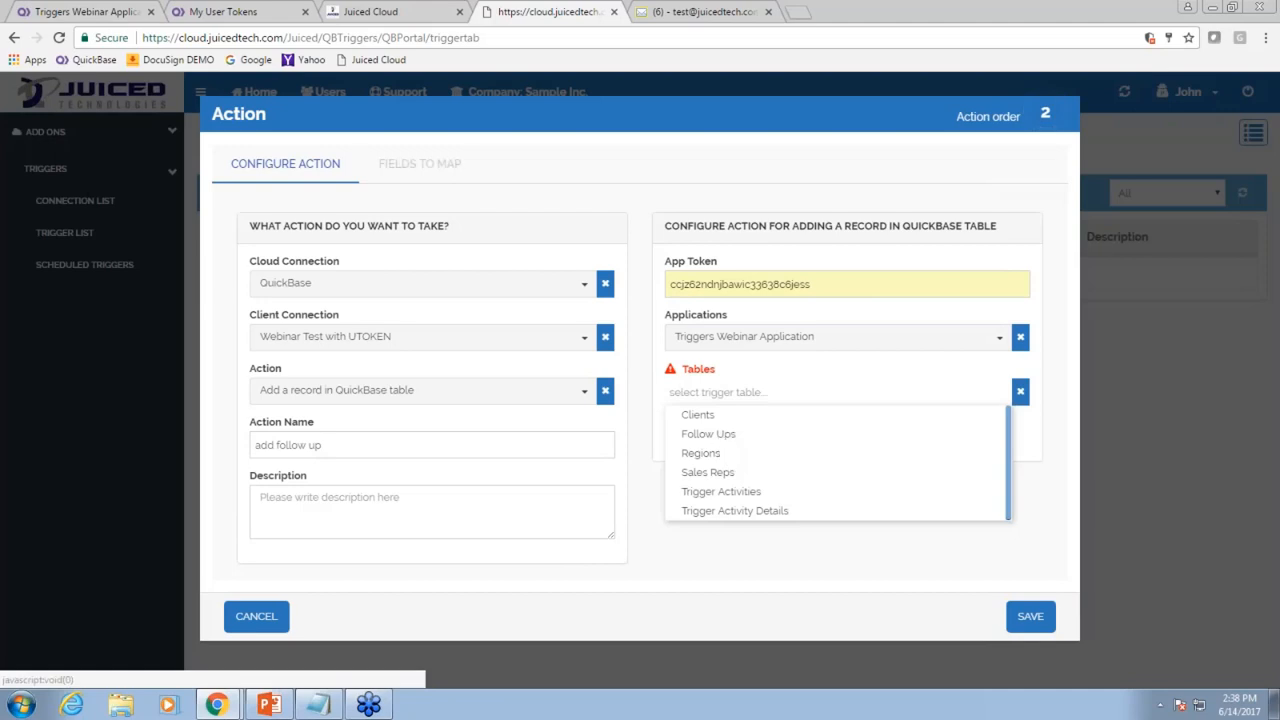
pyautogui.click(722, 436)
# Step: Map the follow-up's Action Taken field to the value NEW
pyautogui.click(443, 168)
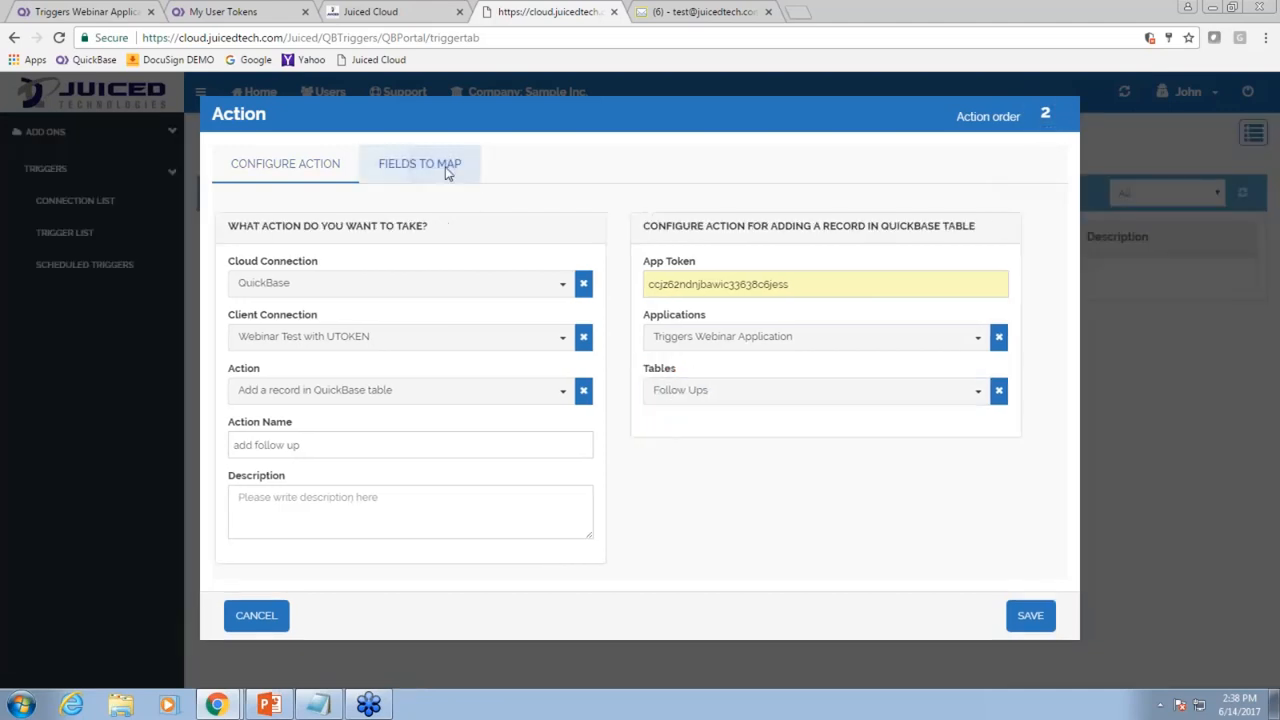
pyautogui.click(275, 284)
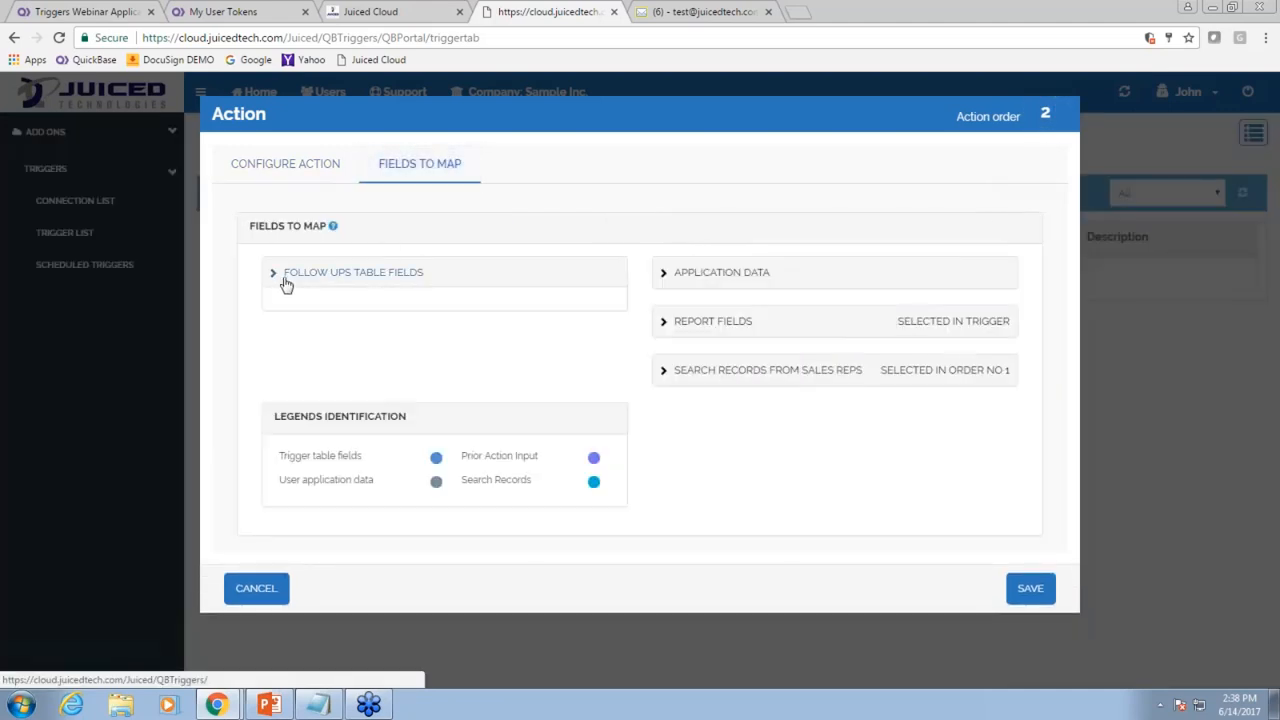
pyautogui.click(590, 276)
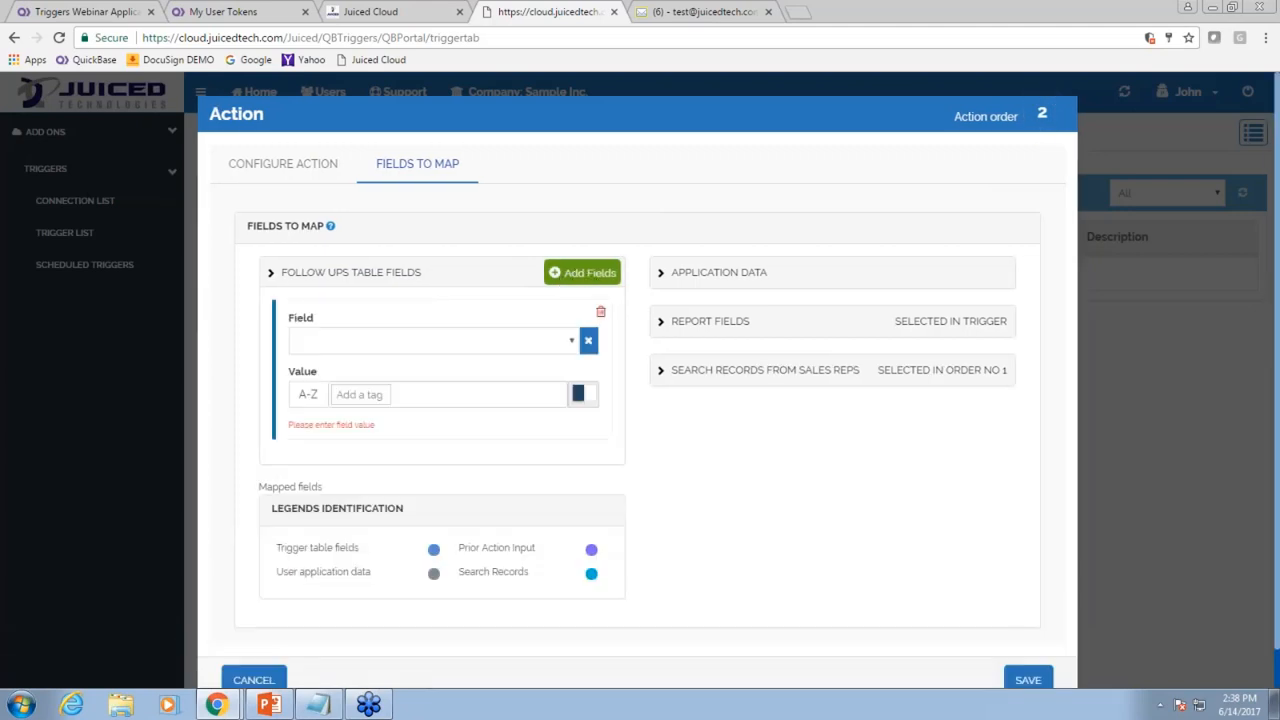
pyautogui.click(556, 341)
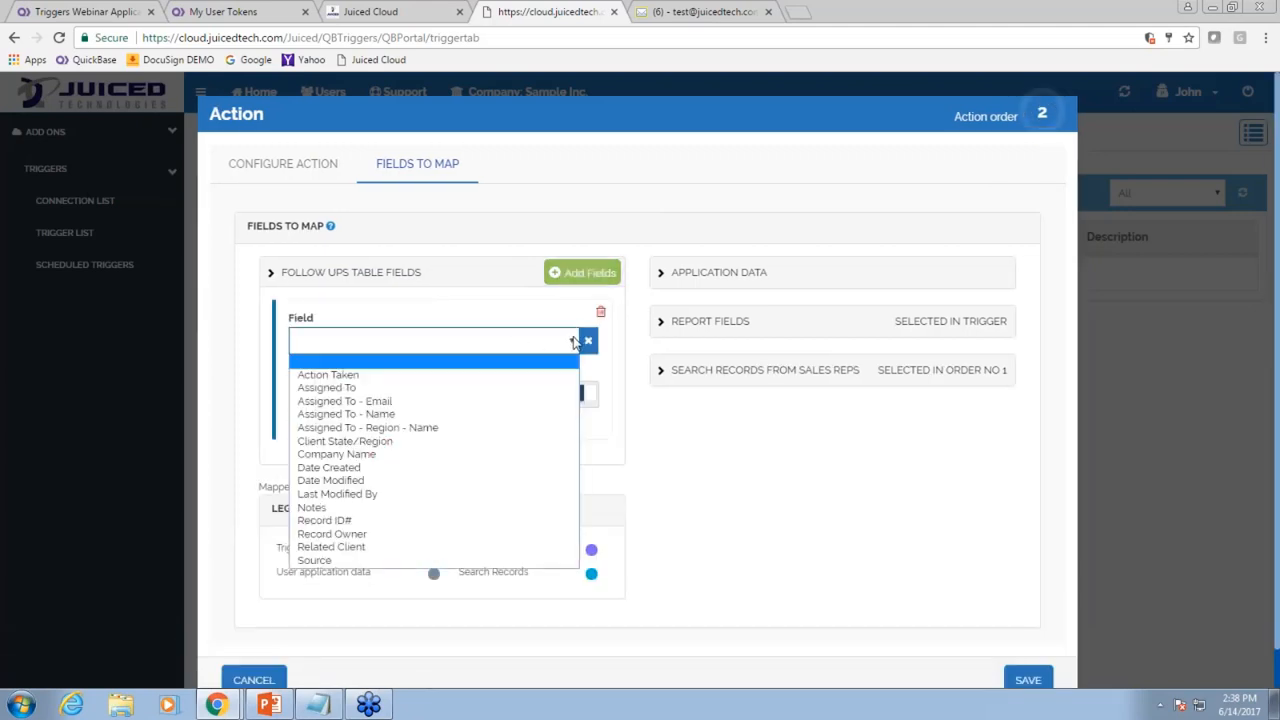
pyautogui.click(505, 375)
pyautogui.click(535, 397)
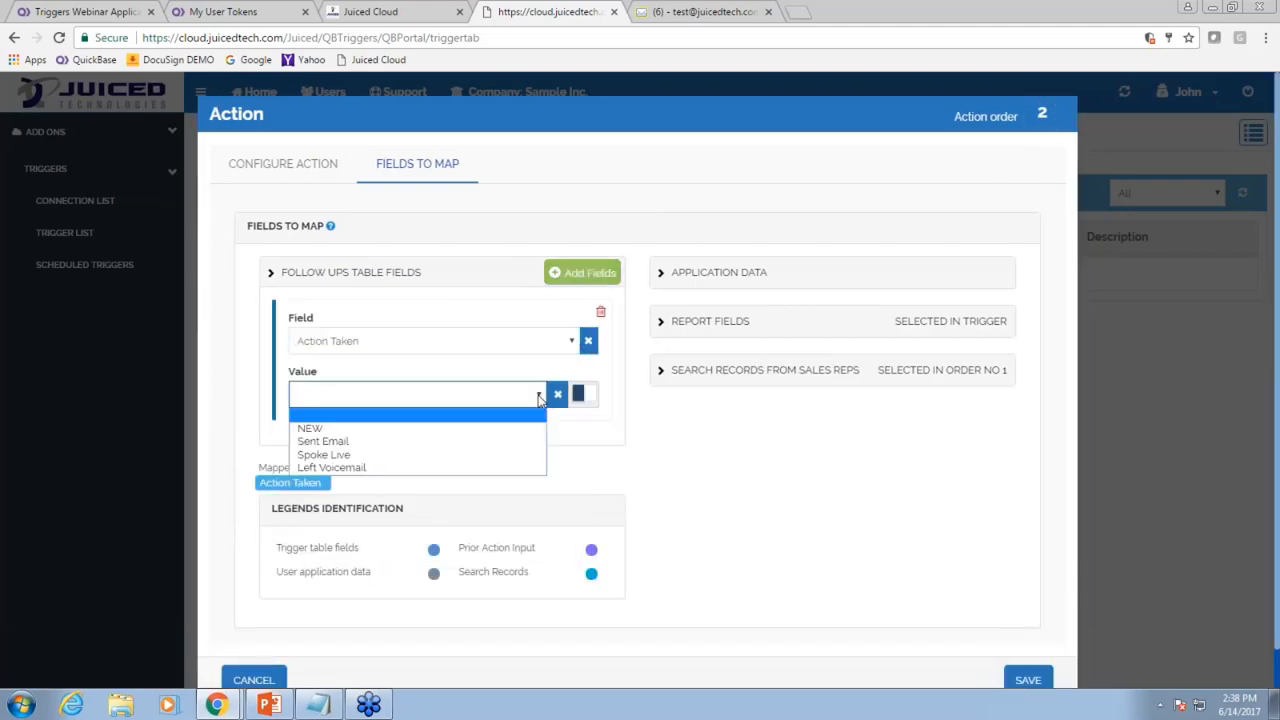
pyautogui.click(457, 438)
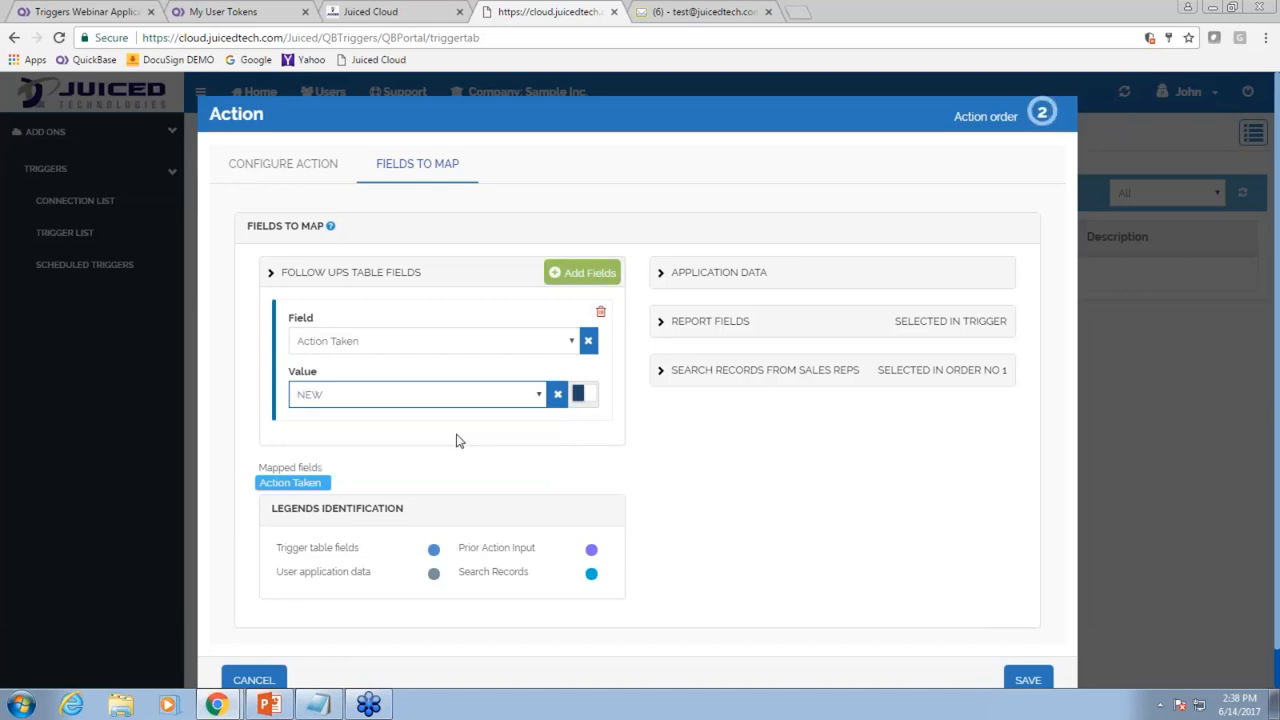
# Step: Fill Related Client with the trigger report's RecordID
pyautogui.click(568, 273)
pyautogui.click(554, 484)
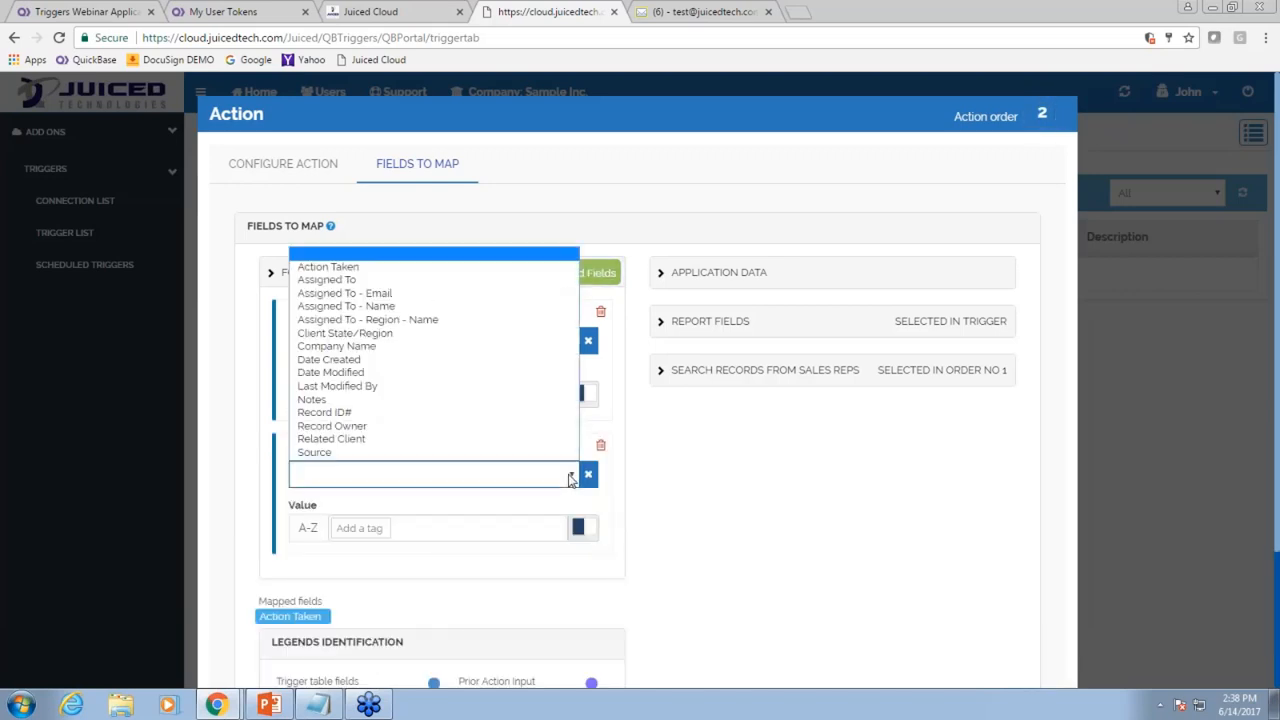
pyautogui.click(507, 446)
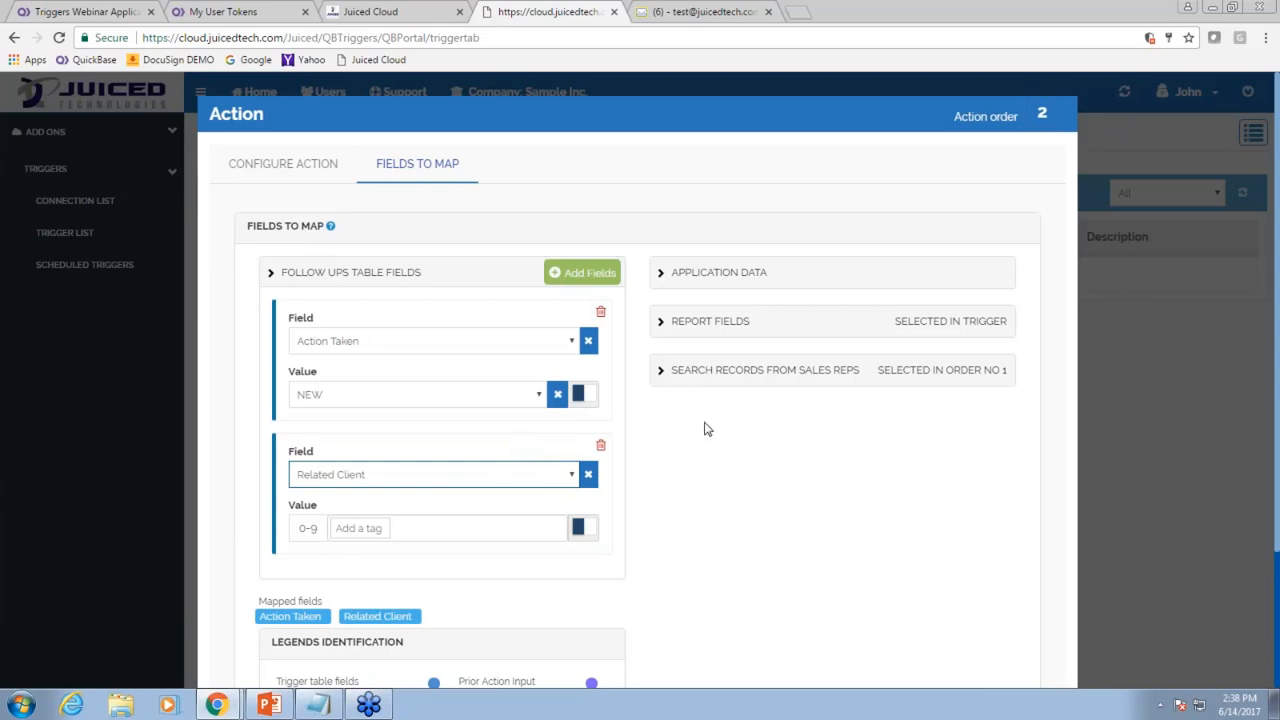
pyautogui.click(661, 324)
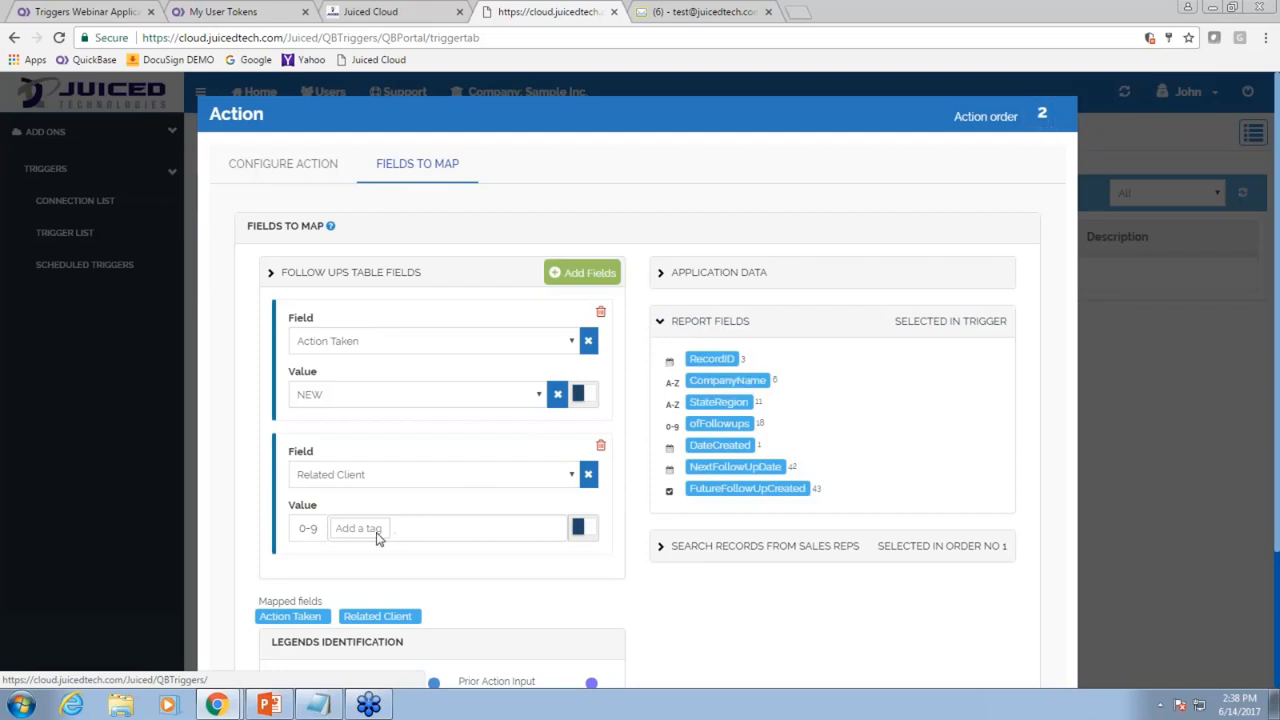
pyautogui.moveTo(377, 532); pyautogui.dragTo(369, 530)
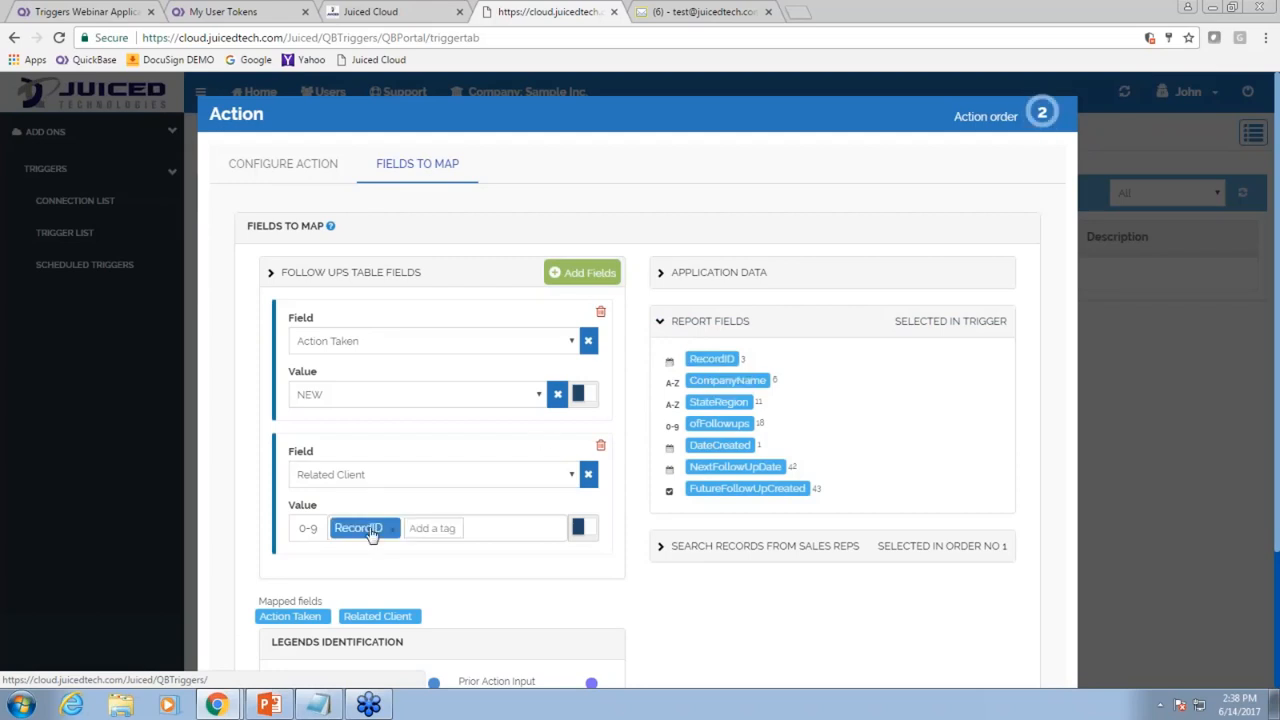
# Step: Add an Assigned To field mapping row, left empty for now
pyautogui.click(568, 285)
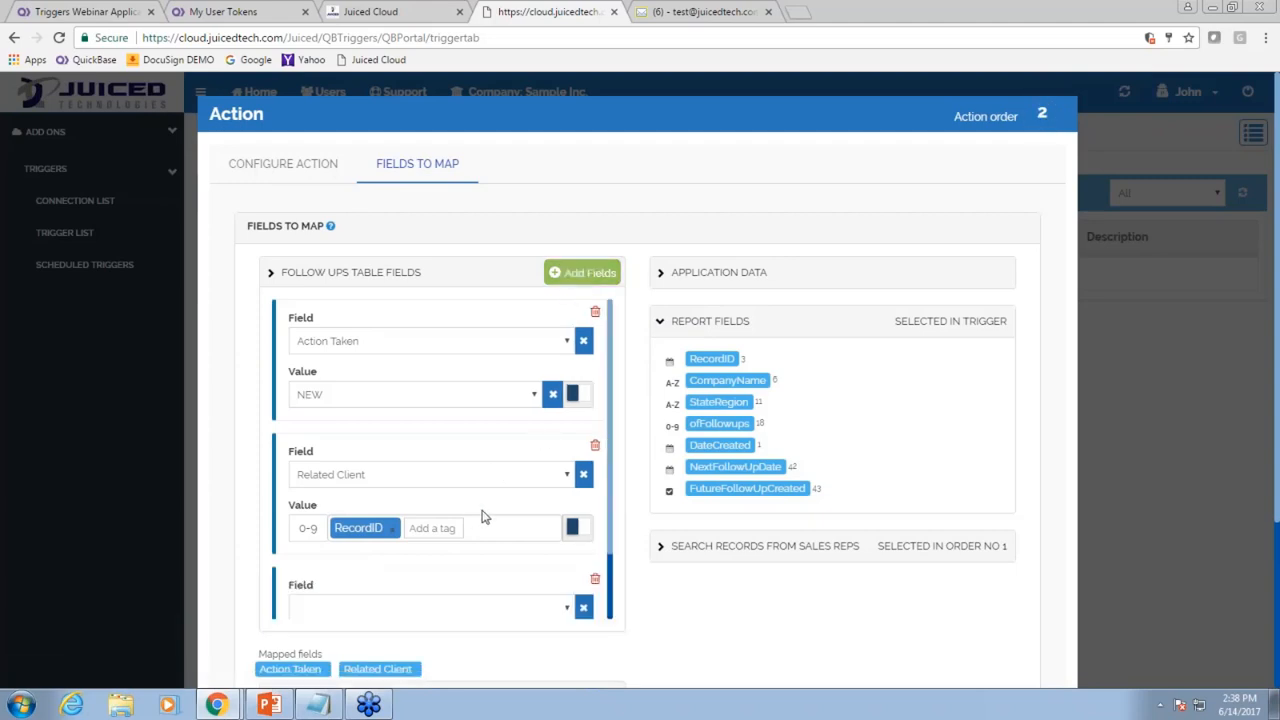
pyautogui.scroll(-2, 486, 517)
pyautogui.click(567, 530)
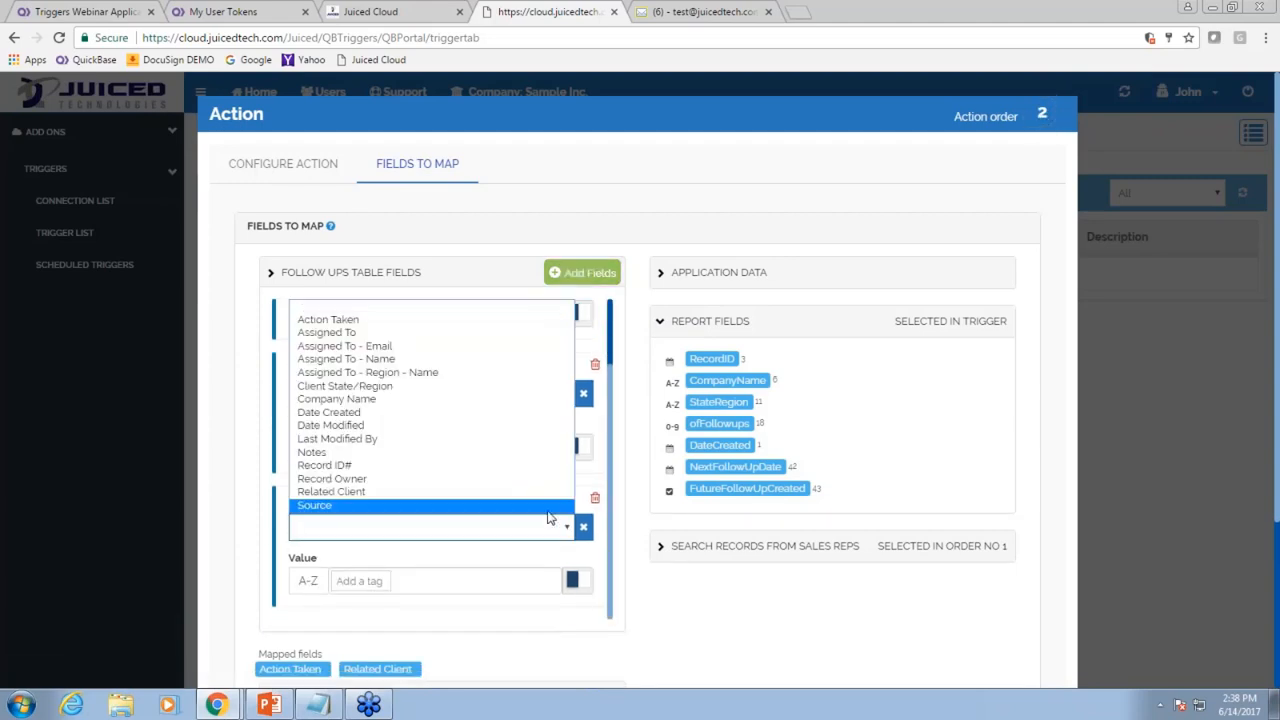
pyautogui.click(371, 336)
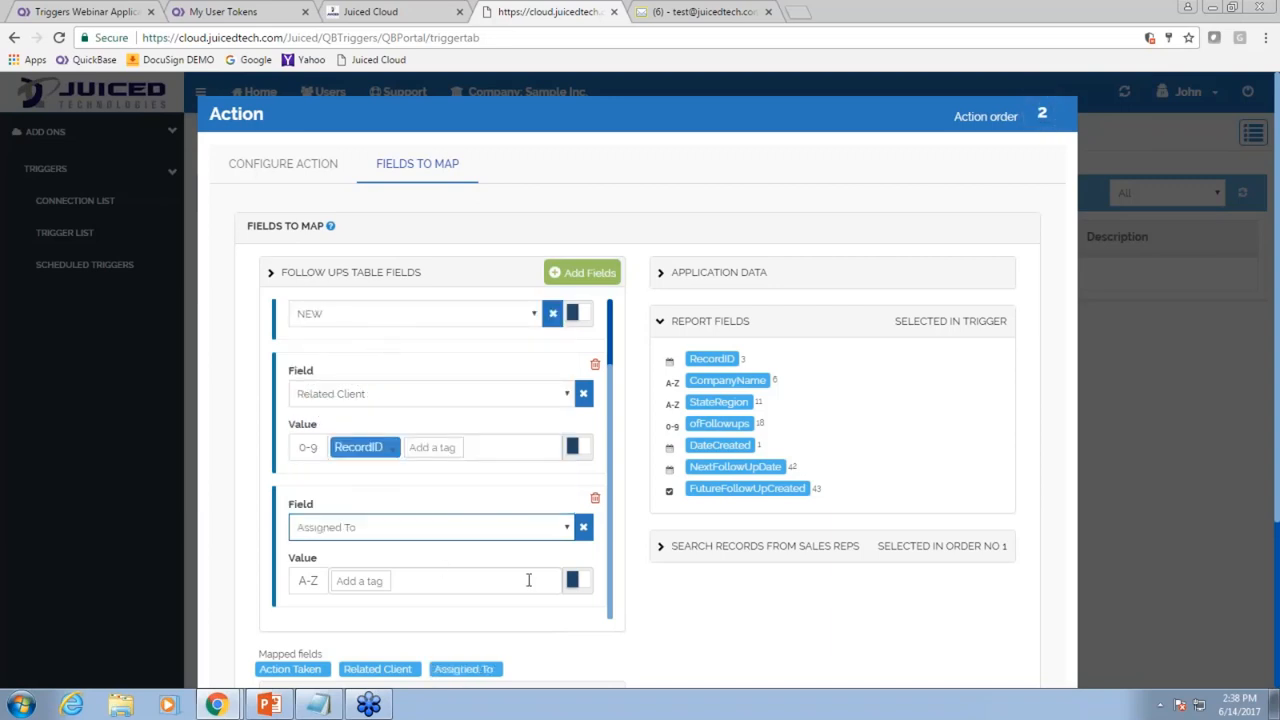
pyautogui.click(670, 325)
# Step: Fill Assigned To with the found rep's User and set Notes to 'from scheduled trigger'
pyautogui.click(668, 370)
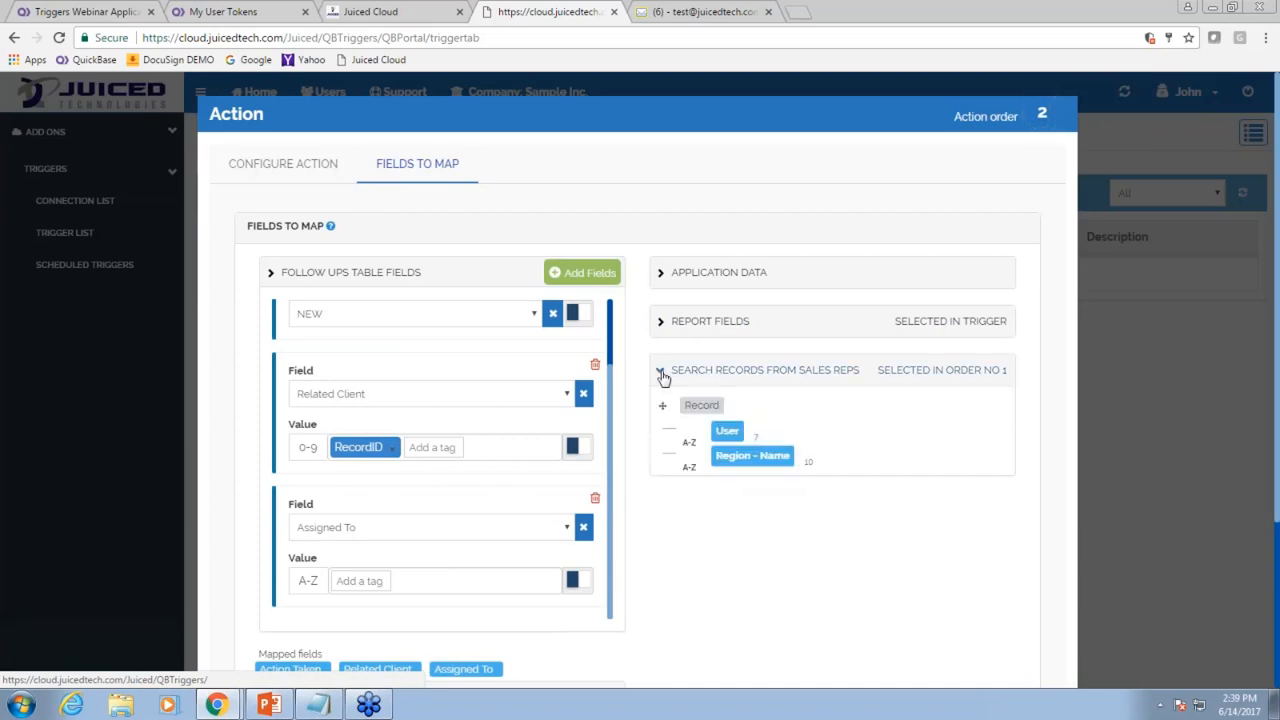
pyautogui.moveTo(714, 436); pyautogui.dragTo(358, 586)
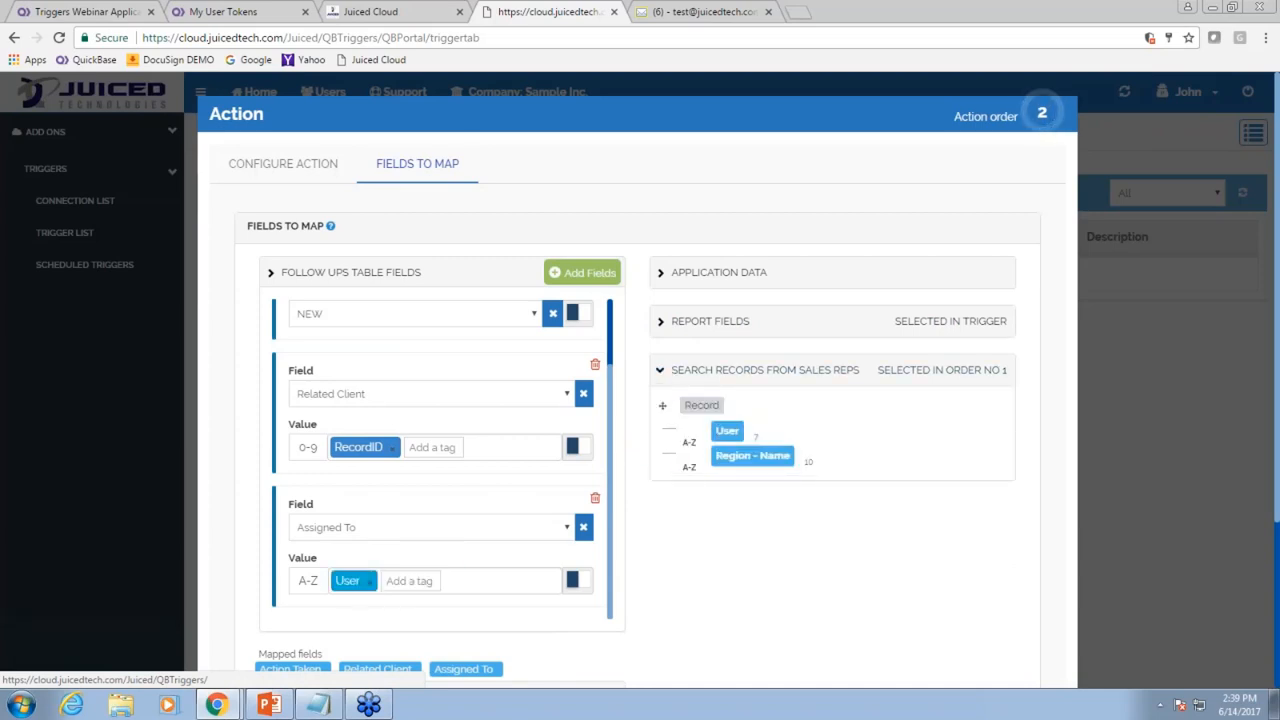
pyautogui.click(581, 276)
pyautogui.scroll(-3, 529, 500)
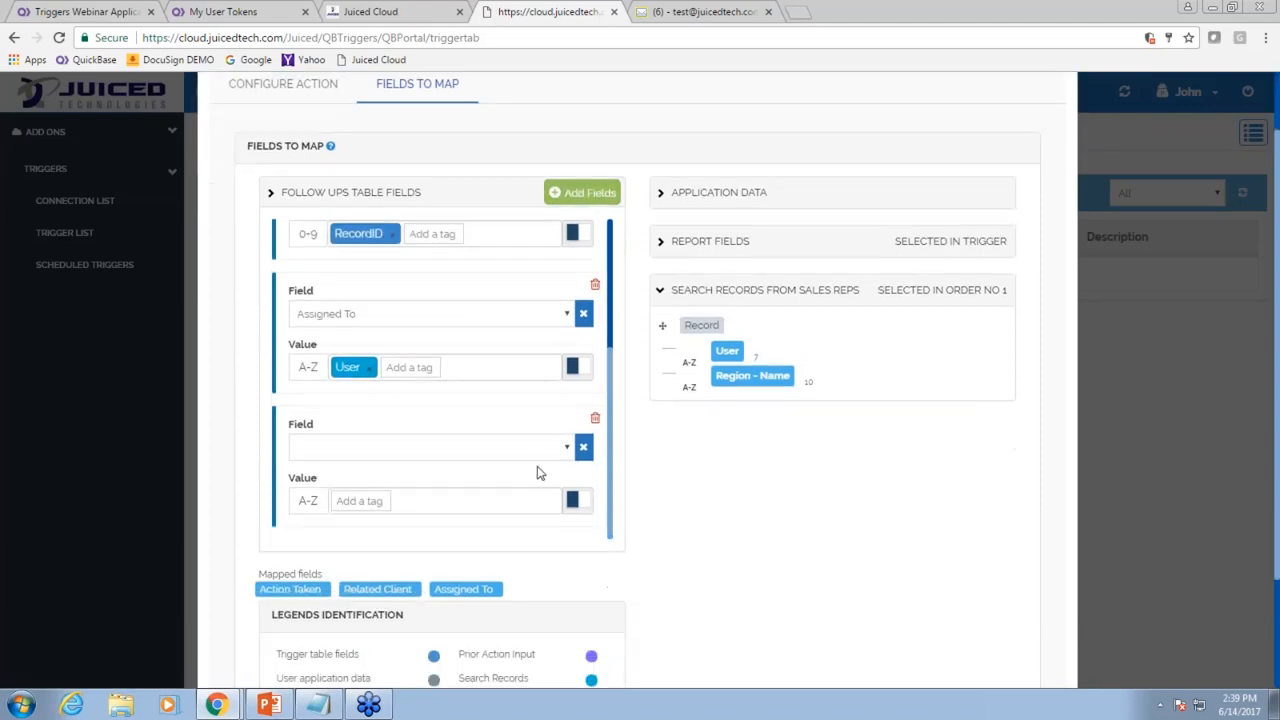
pyautogui.click(568, 451)
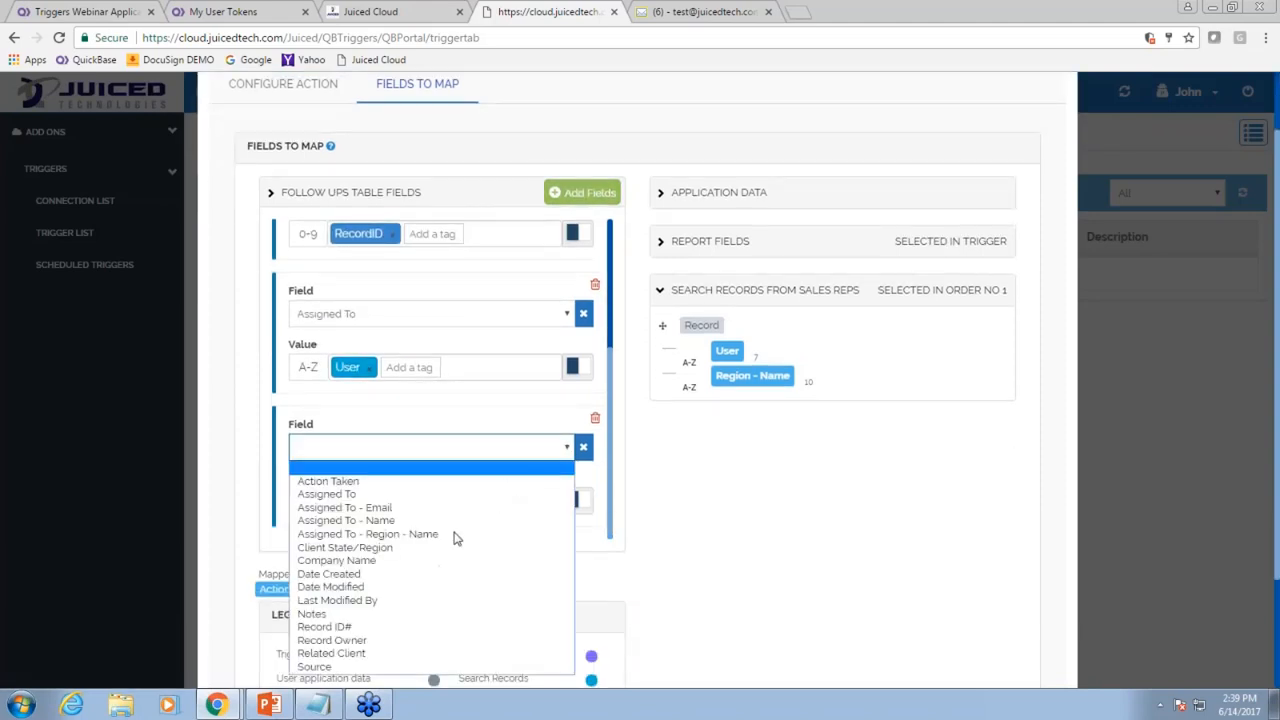
pyautogui.click(406, 613)
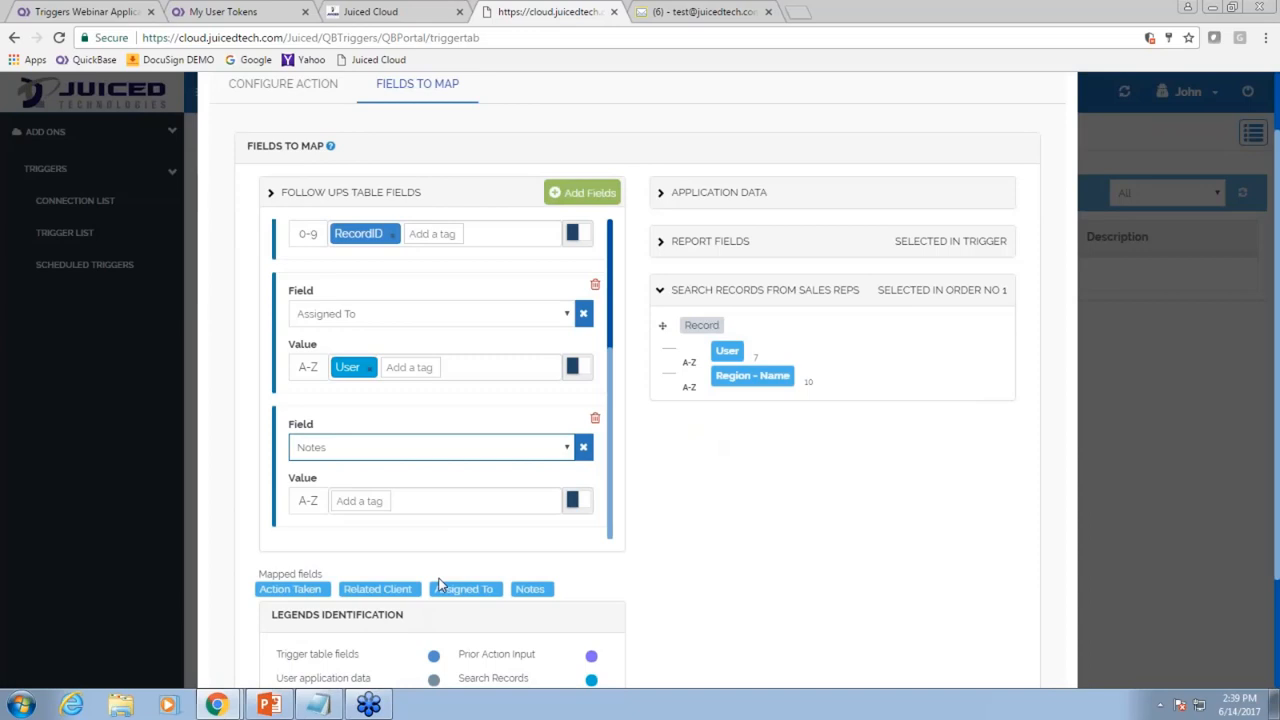
pyautogui.click(368, 505)
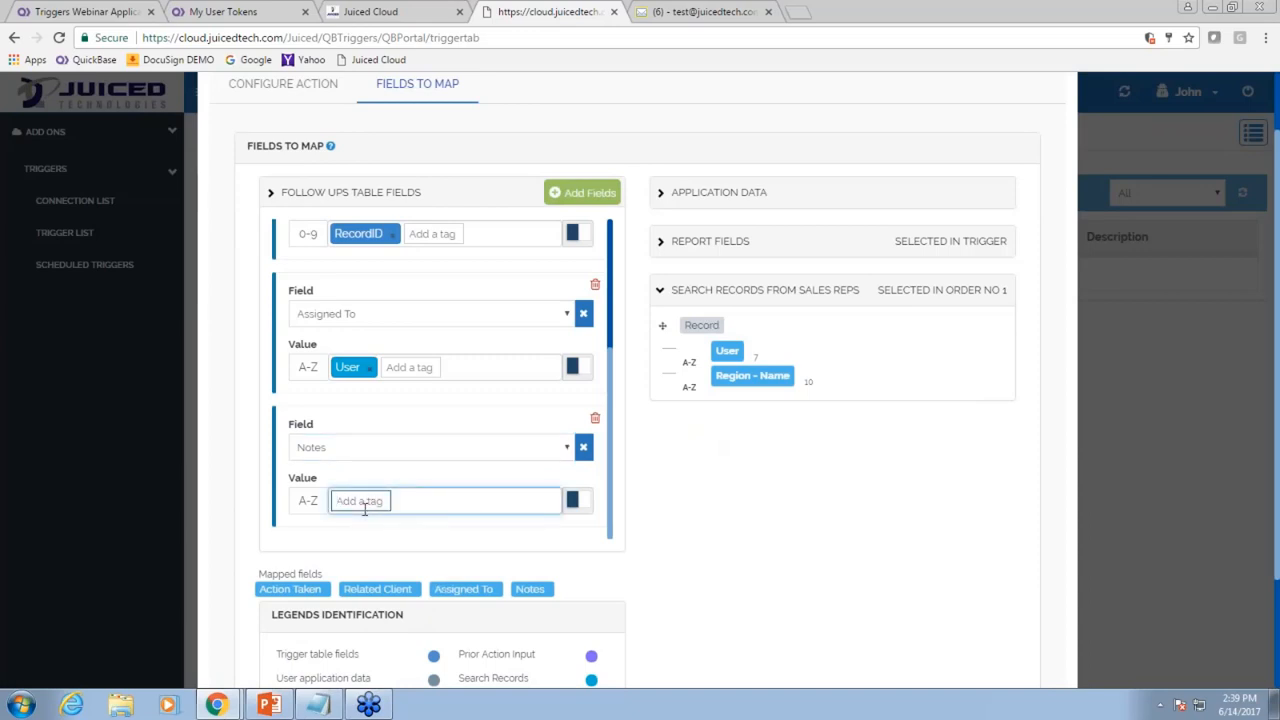
pyautogui.write('fro')
pyautogui.write('m sched')
pyautogui.write('uled tr')
pyautogui.write('igger')
pyautogui.press('Return')
# Step: Set Source to SCHEDULED TRIGGER and save the add follow up action
pyautogui.click(598, 194)
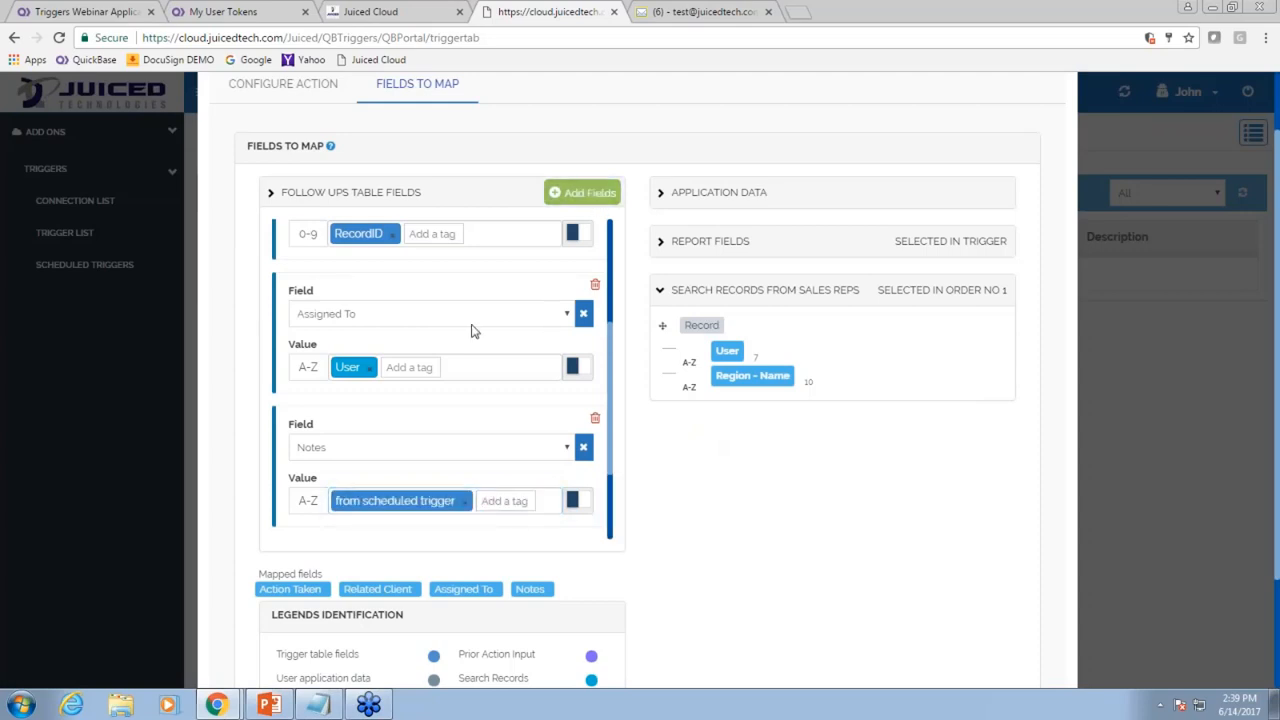
pyautogui.scroll(-5, 510, 425)
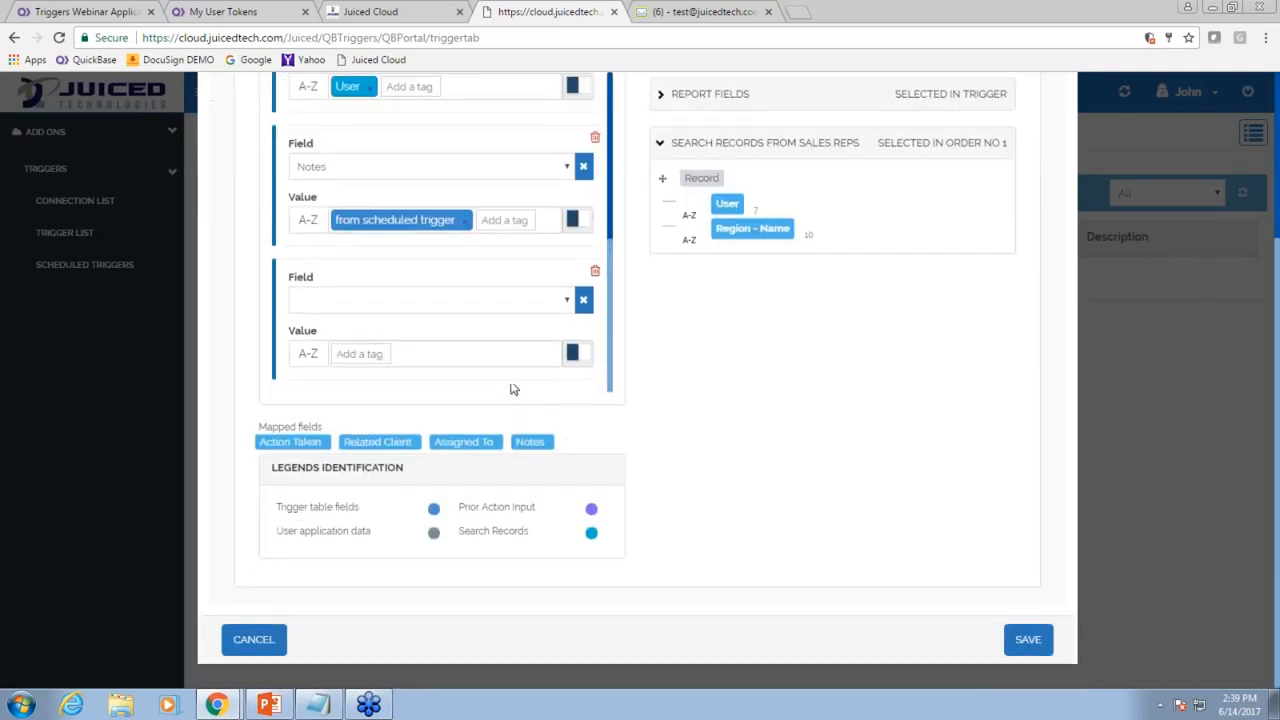
pyautogui.click(540, 298)
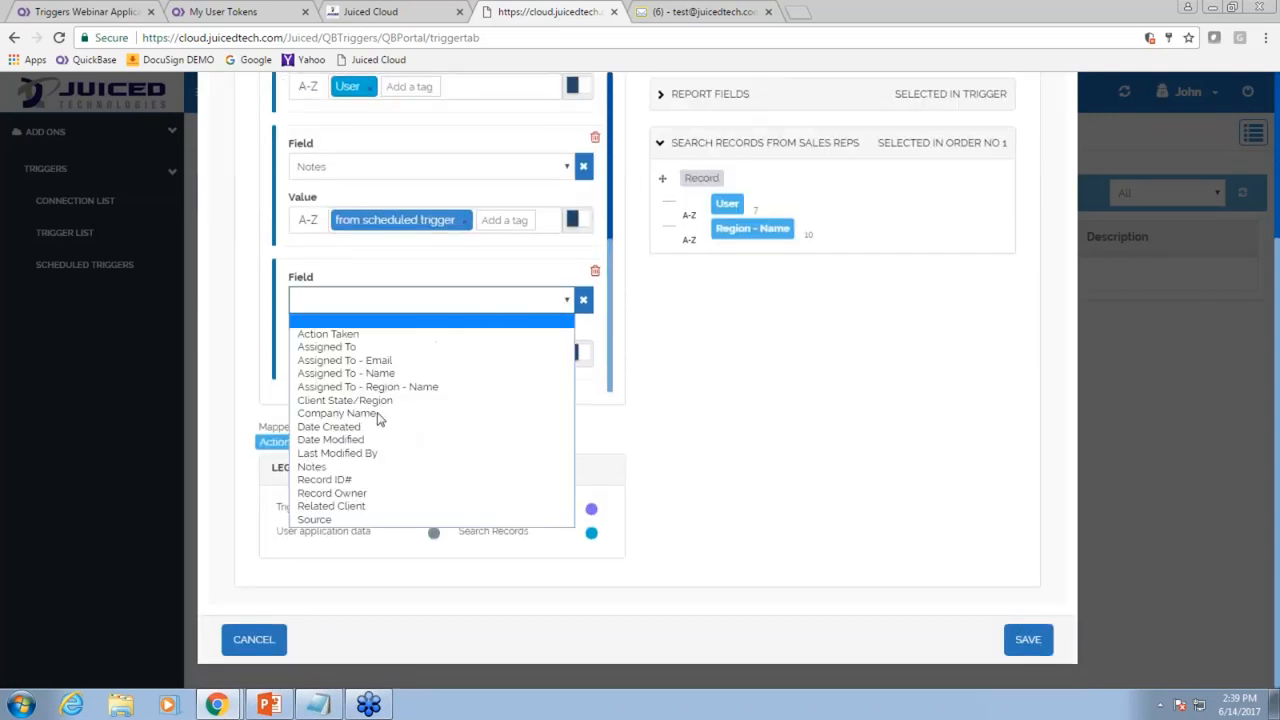
pyautogui.click(358, 518)
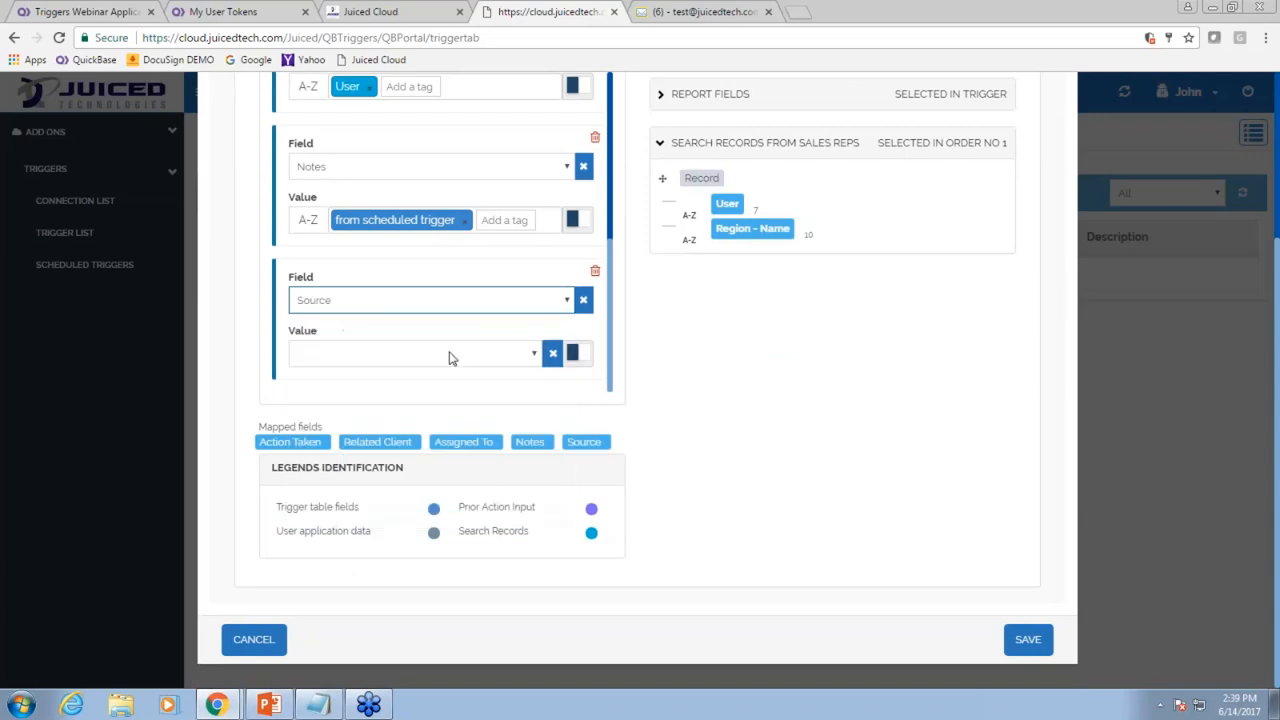
pyautogui.click(533, 357)
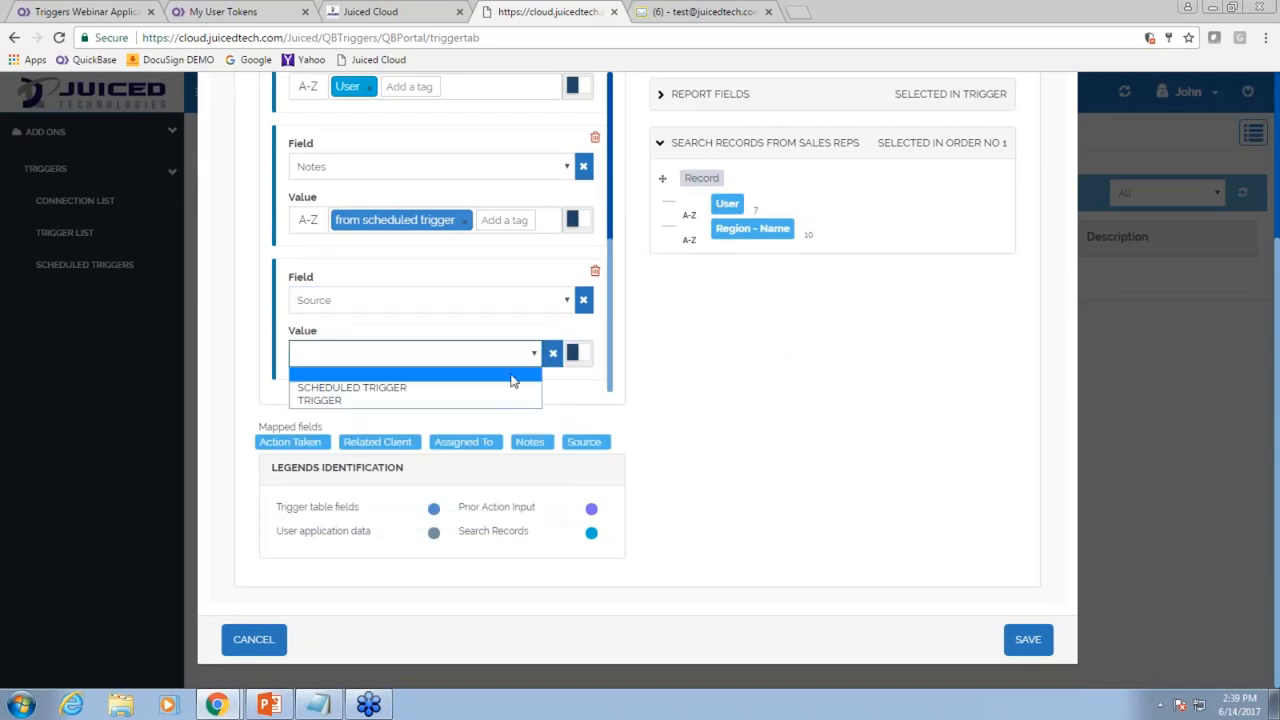
pyautogui.click(497, 389)
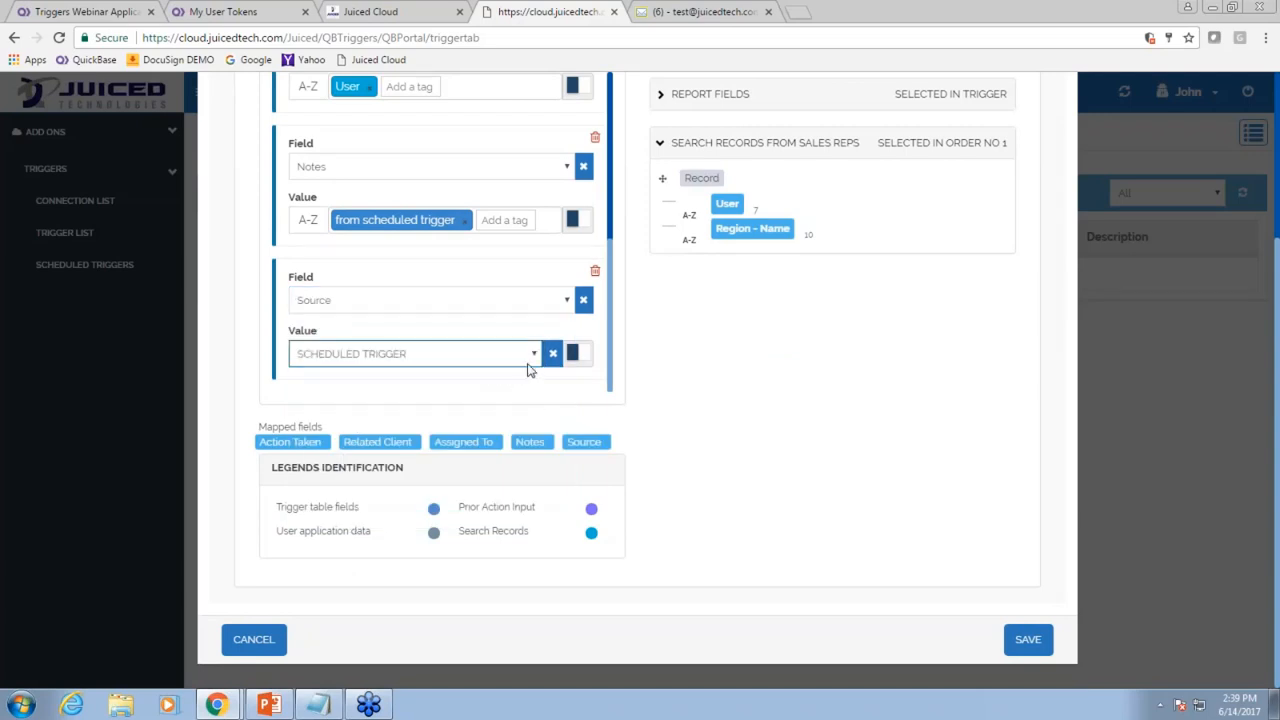
pyautogui.scroll(3, 533, 375)
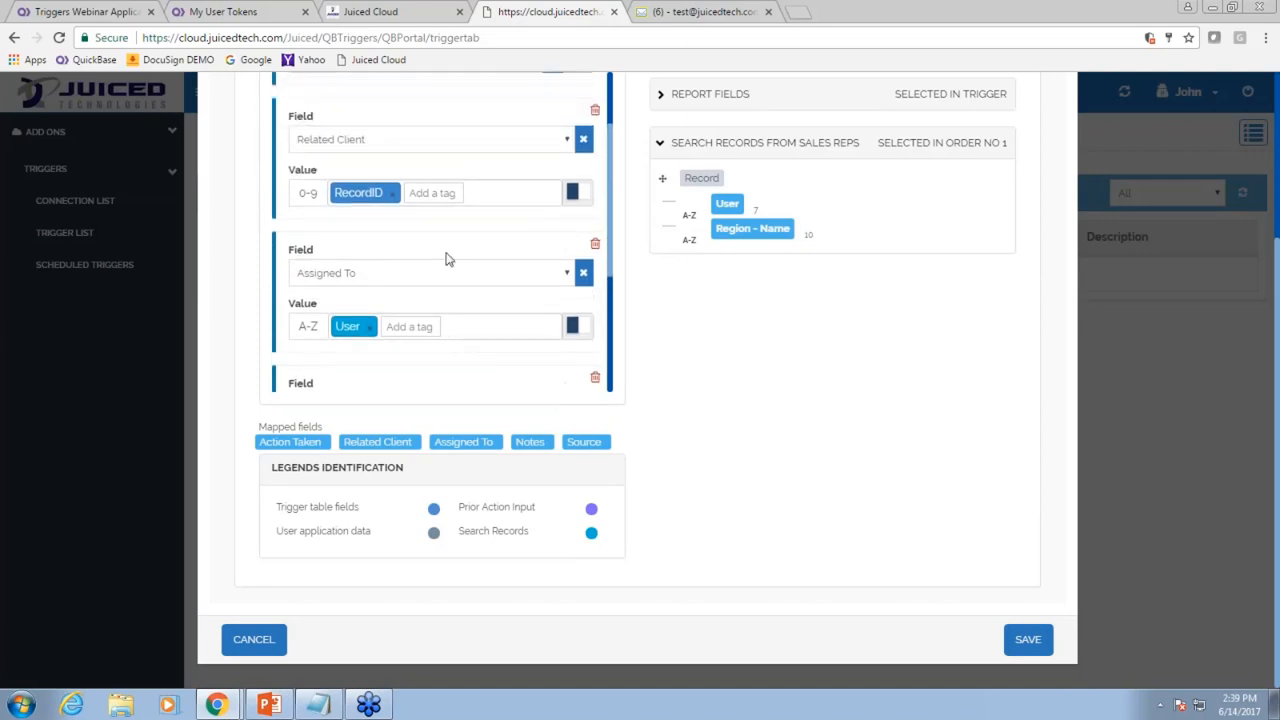
pyautogui.scroll(2, 462, 196)
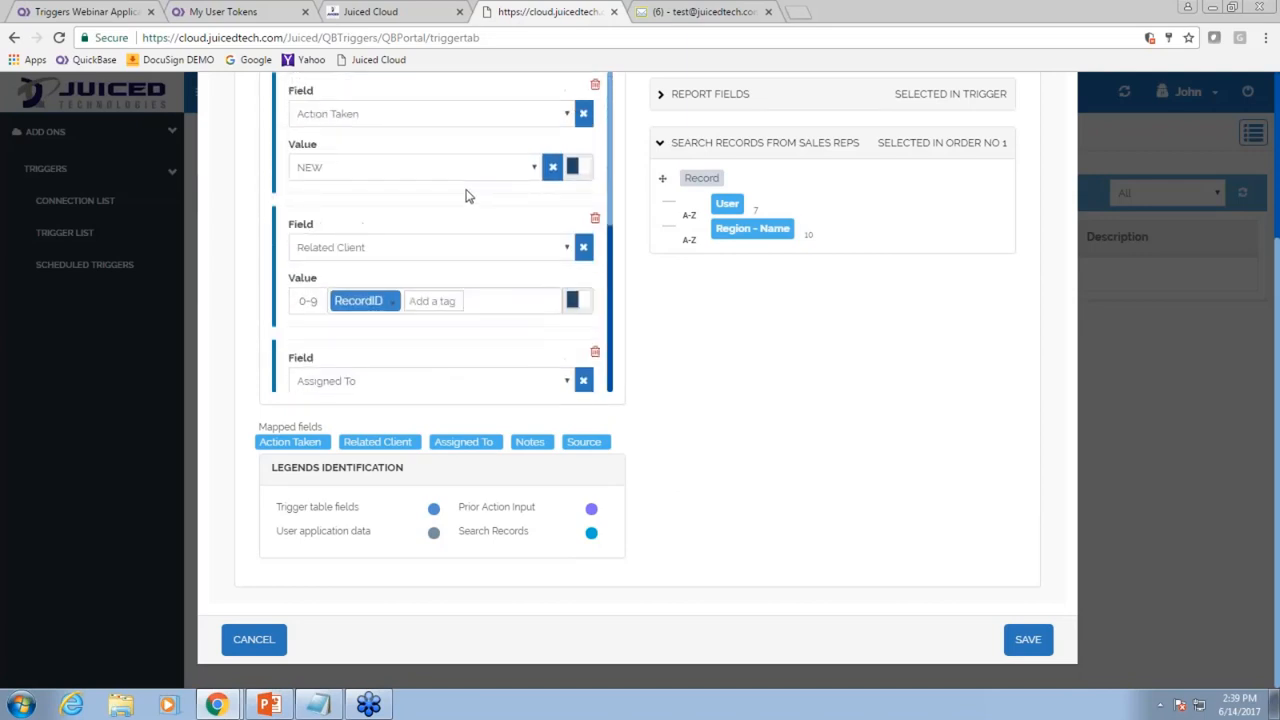
pyautogui.scroll(-5, 465, 196)
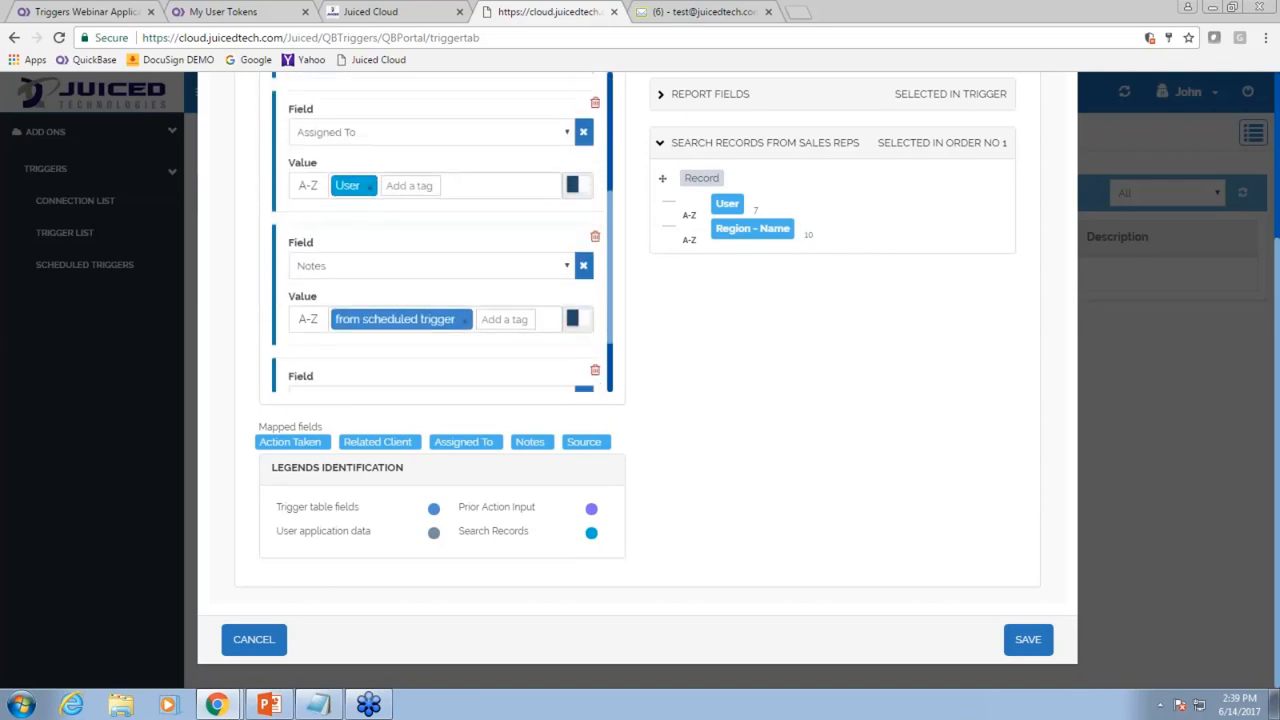
pyautogui.scroll(-2, 464, 197)
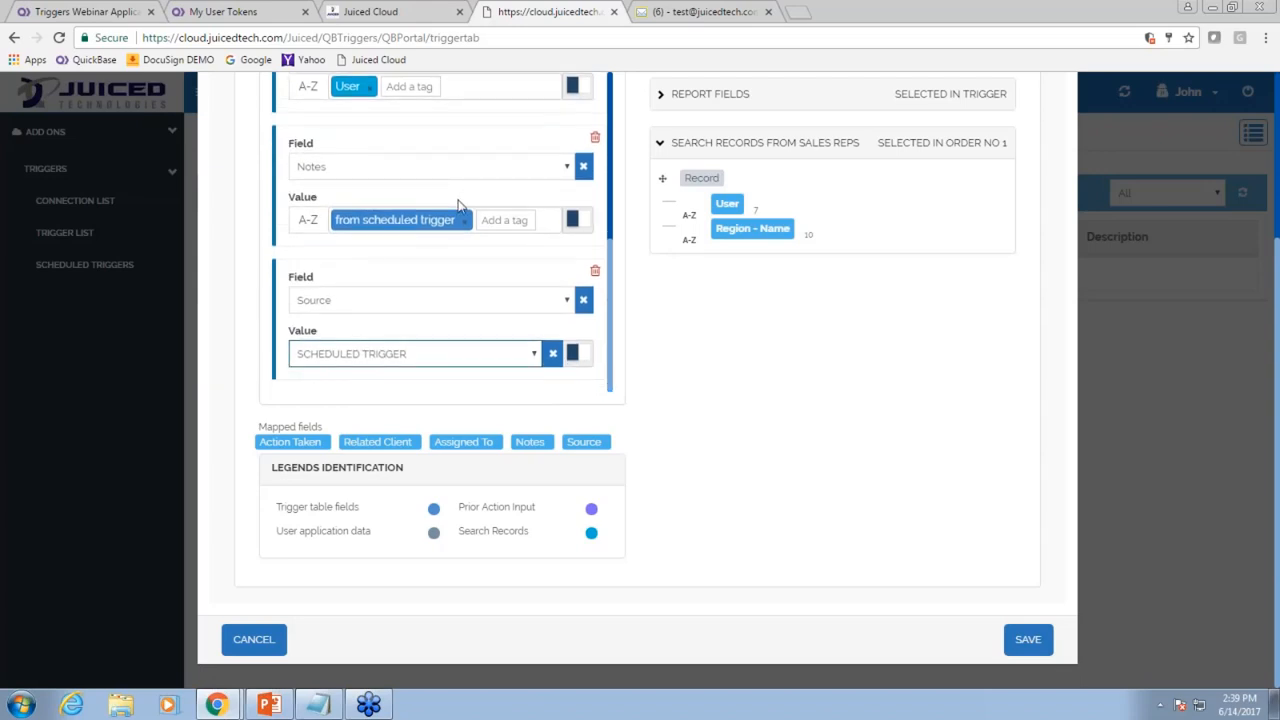
pyautogui.scroll(3, 700, 447)
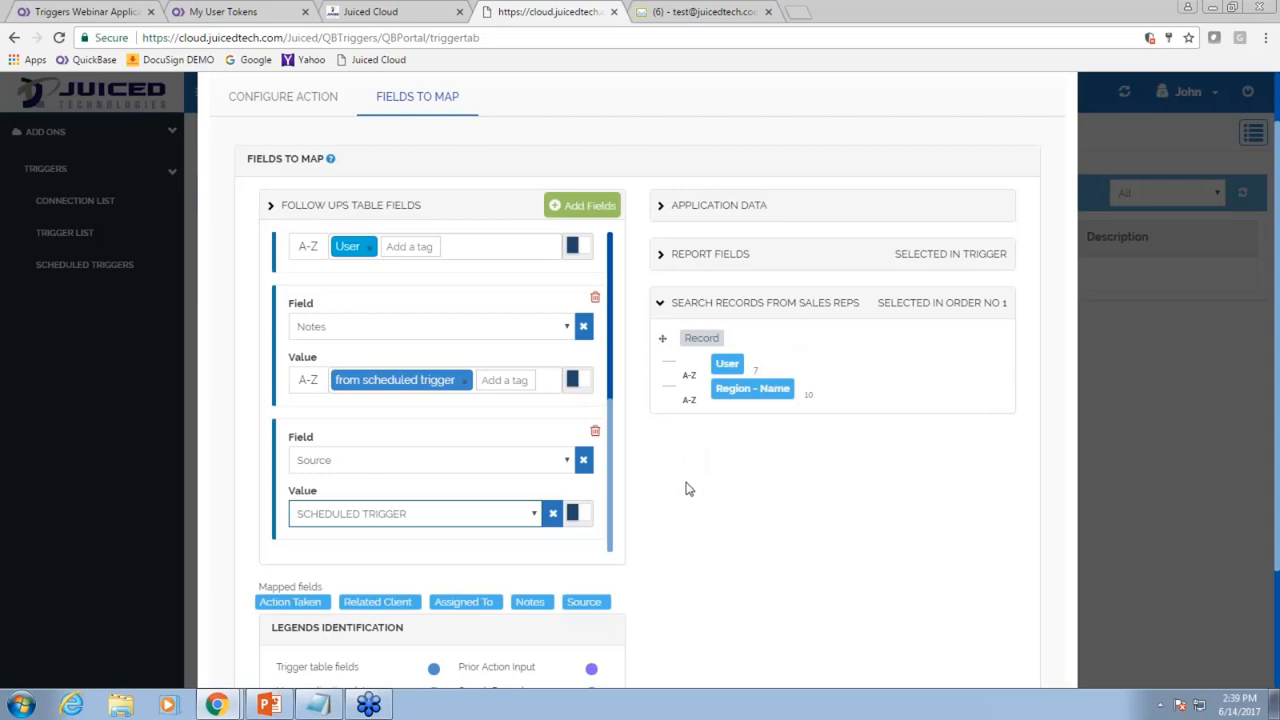
pyautogui.scroll(-3, 686, 488)
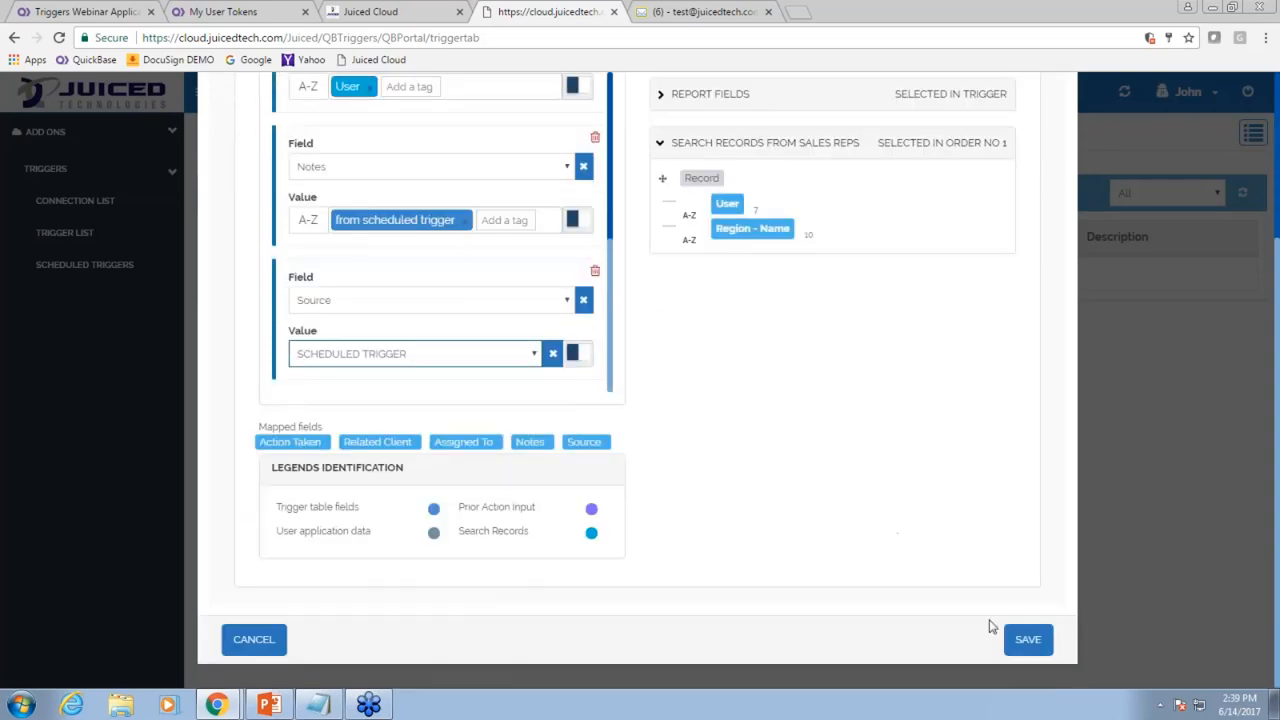
pyautogui.click(1013, 638)
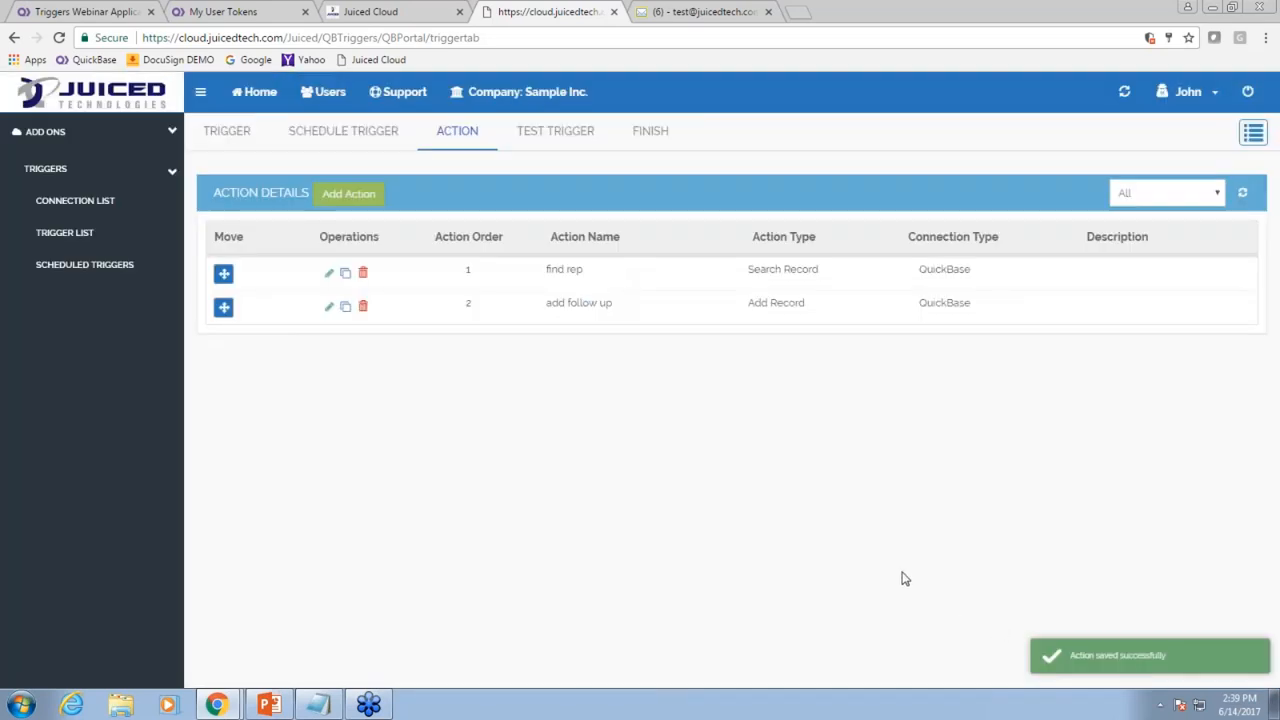
# Step: Add a third action that updates a single QuickBase record, named Update Region
pyautogui.click(349, 199)
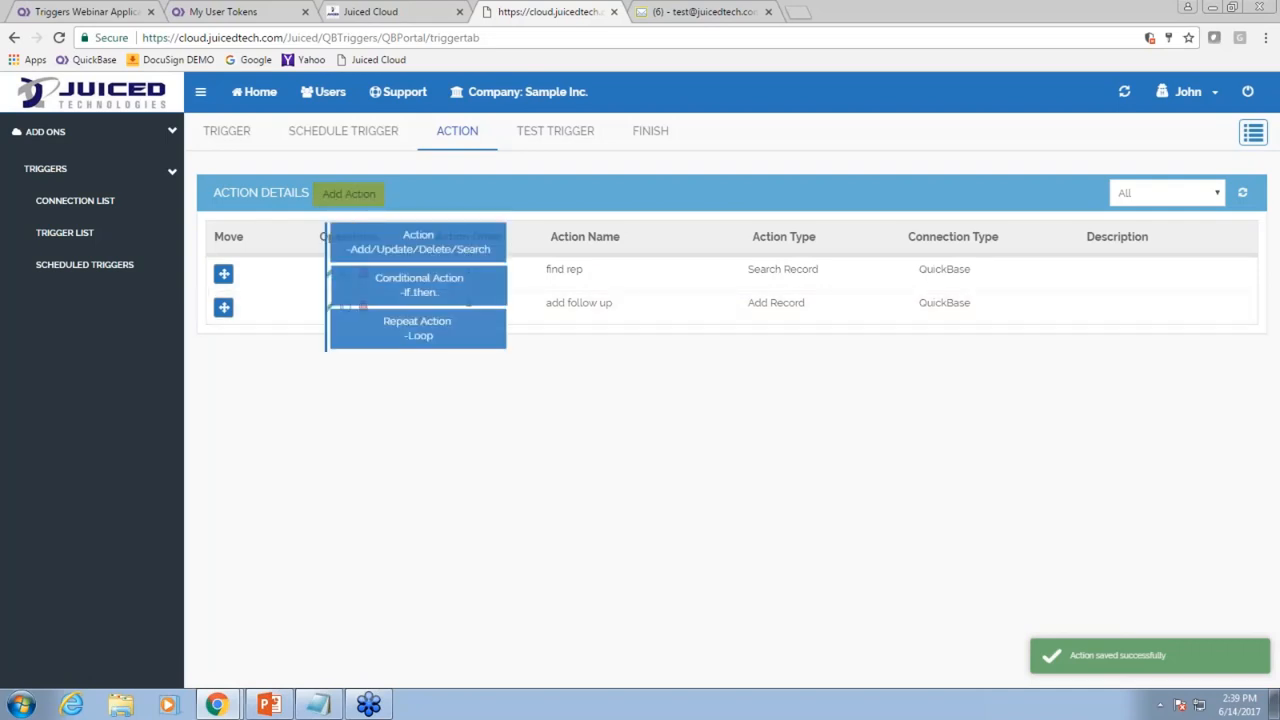
pyautogui.click(427, 249)
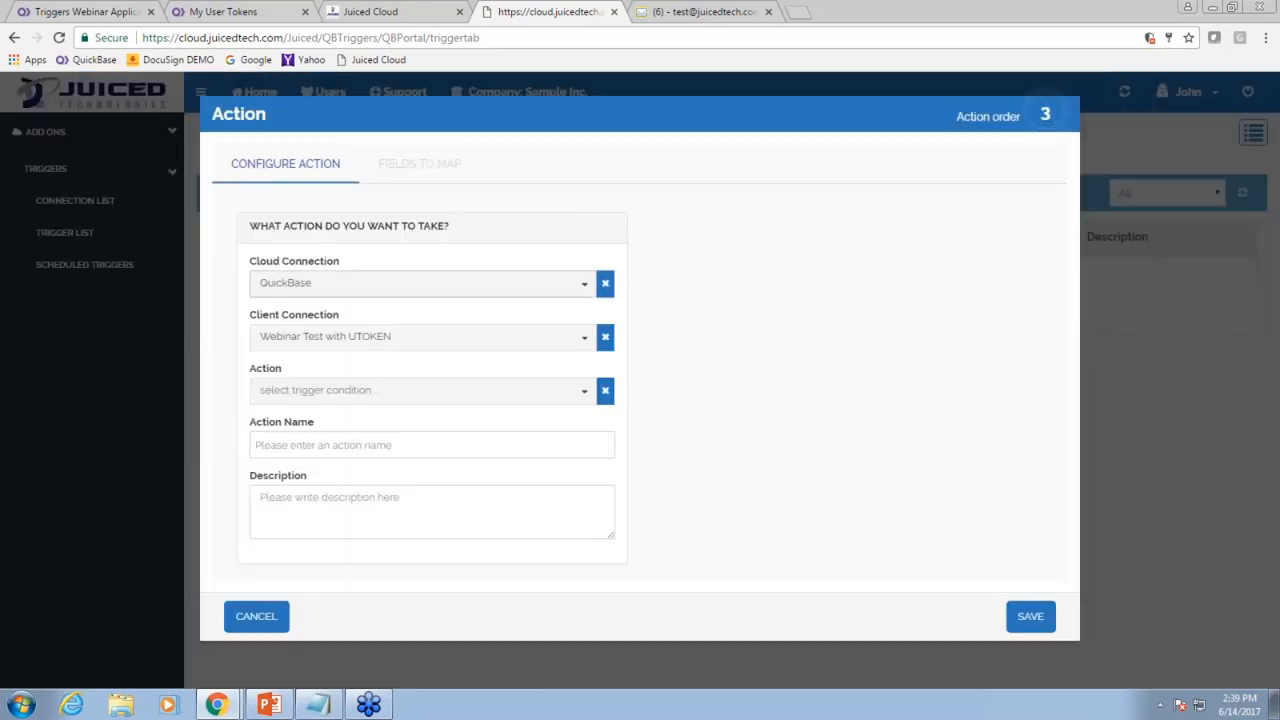
pyautogui.click(336, 399)
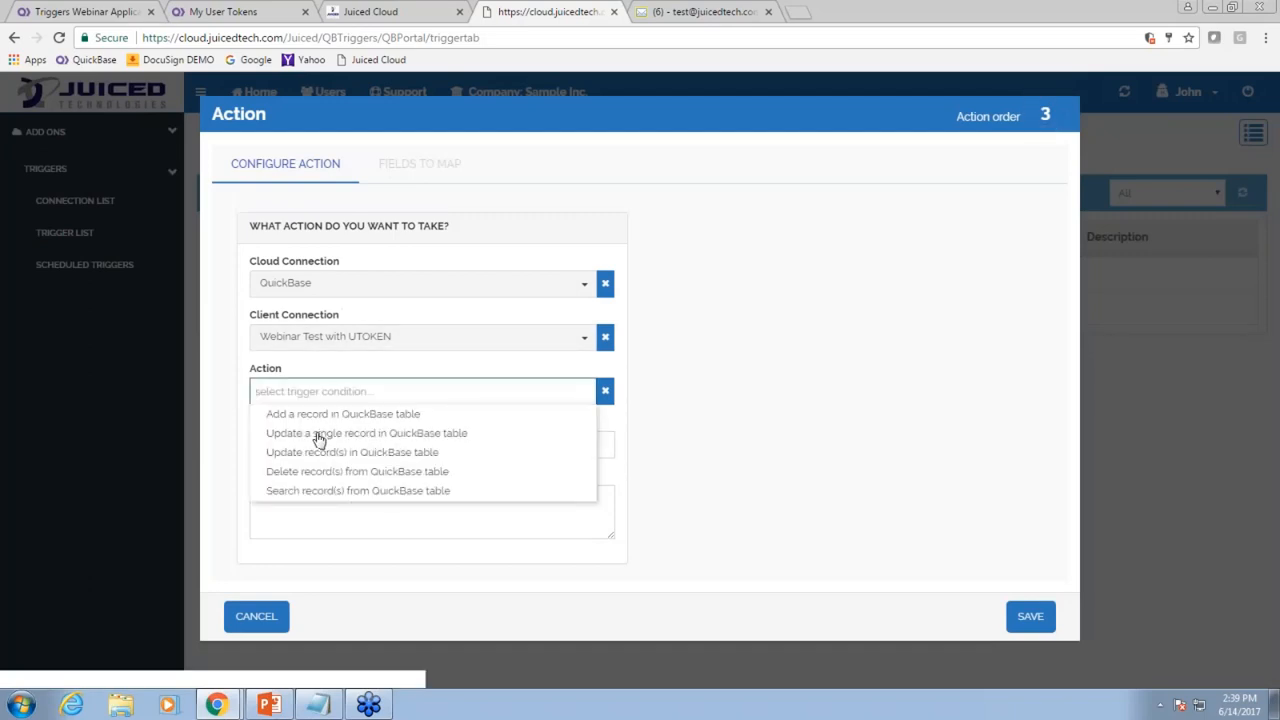
pyautogui.click(322, 436)
pyautogui.click(323, 447)
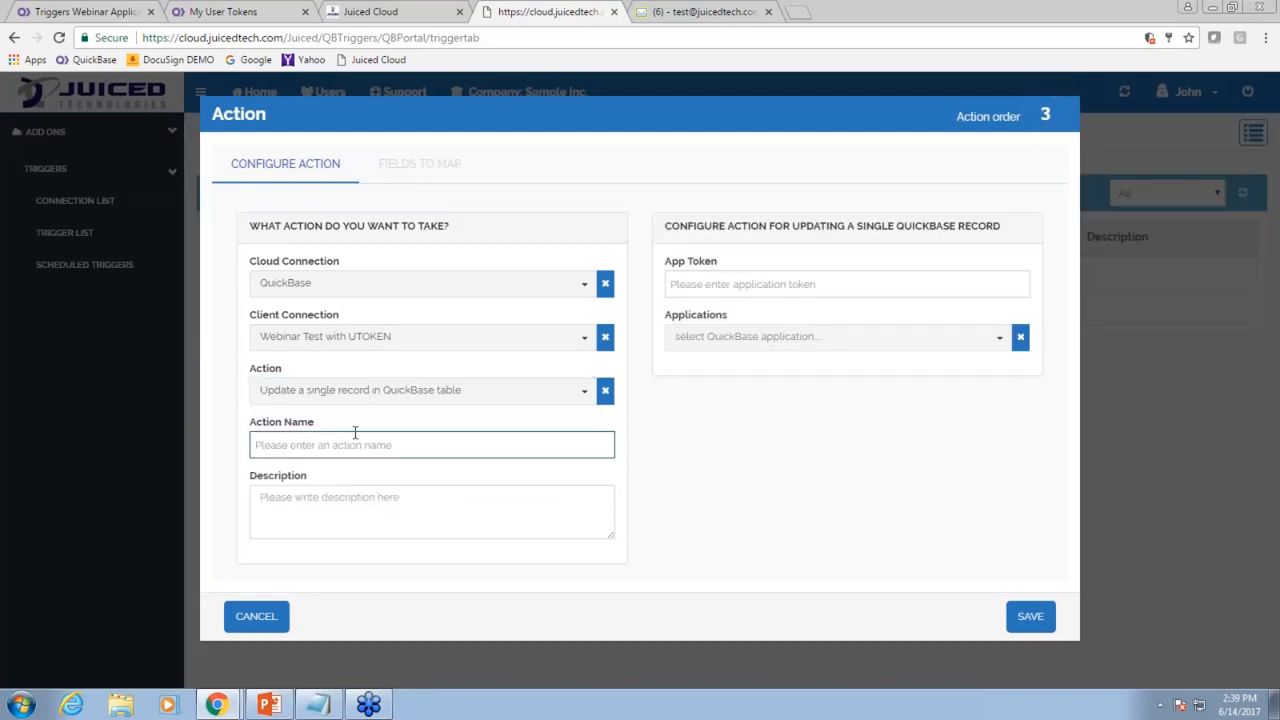
pyautogui.write('Update Region')
# Step: Use the saved app token and target the Triggers Webinar Application's Clients table
pyautogui.click(768, 283)
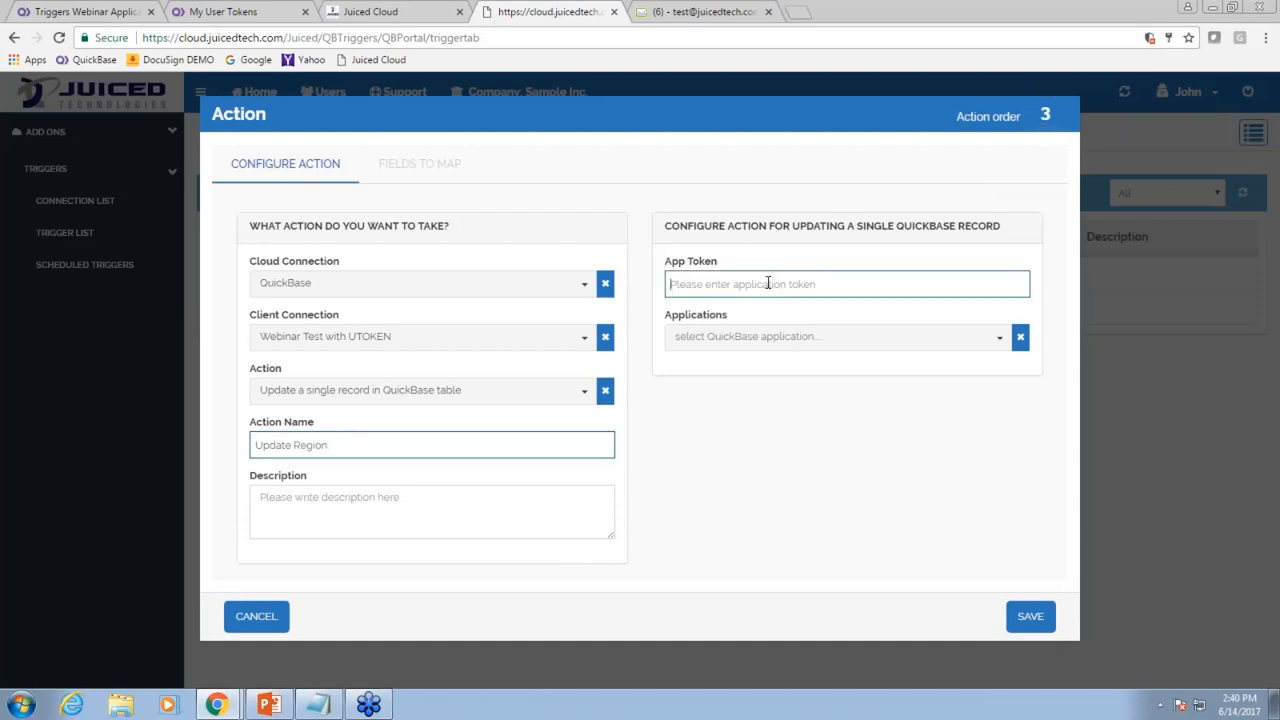
pyautogui.write('c')
pyautogui.click(760, 308)
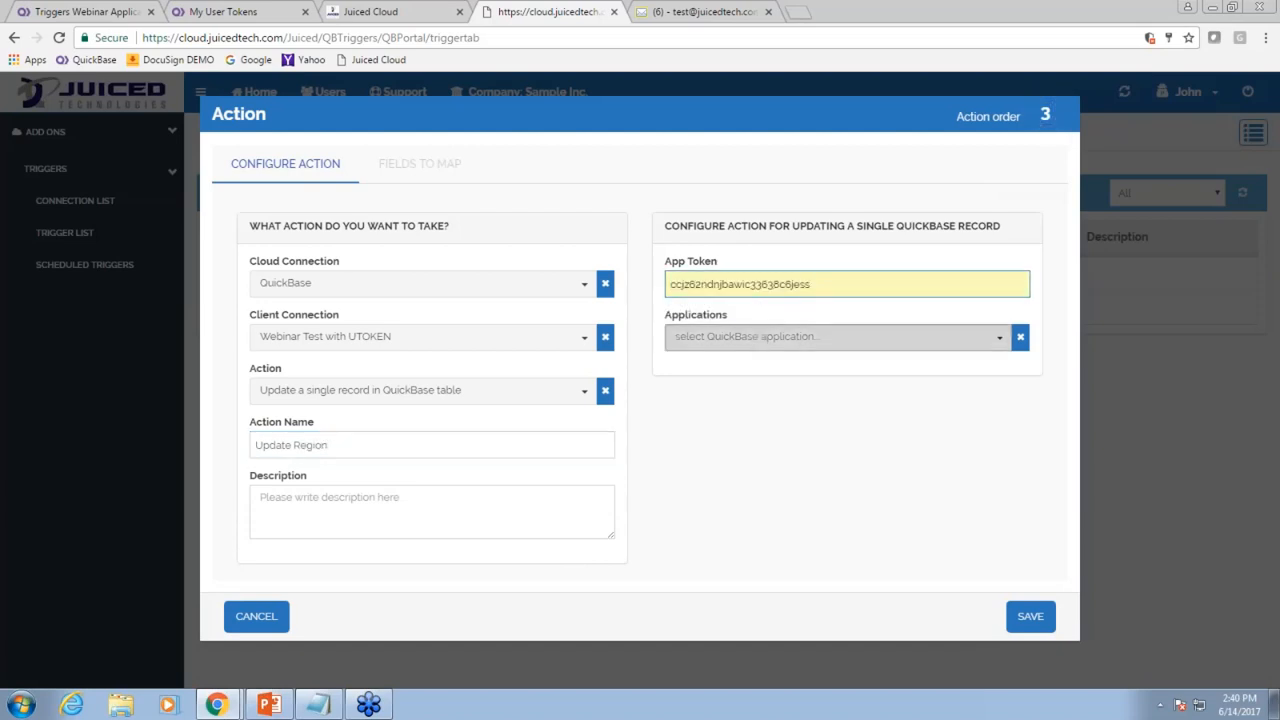
pyautogui.click(760, 340)
pyautogui.click(752, 360)
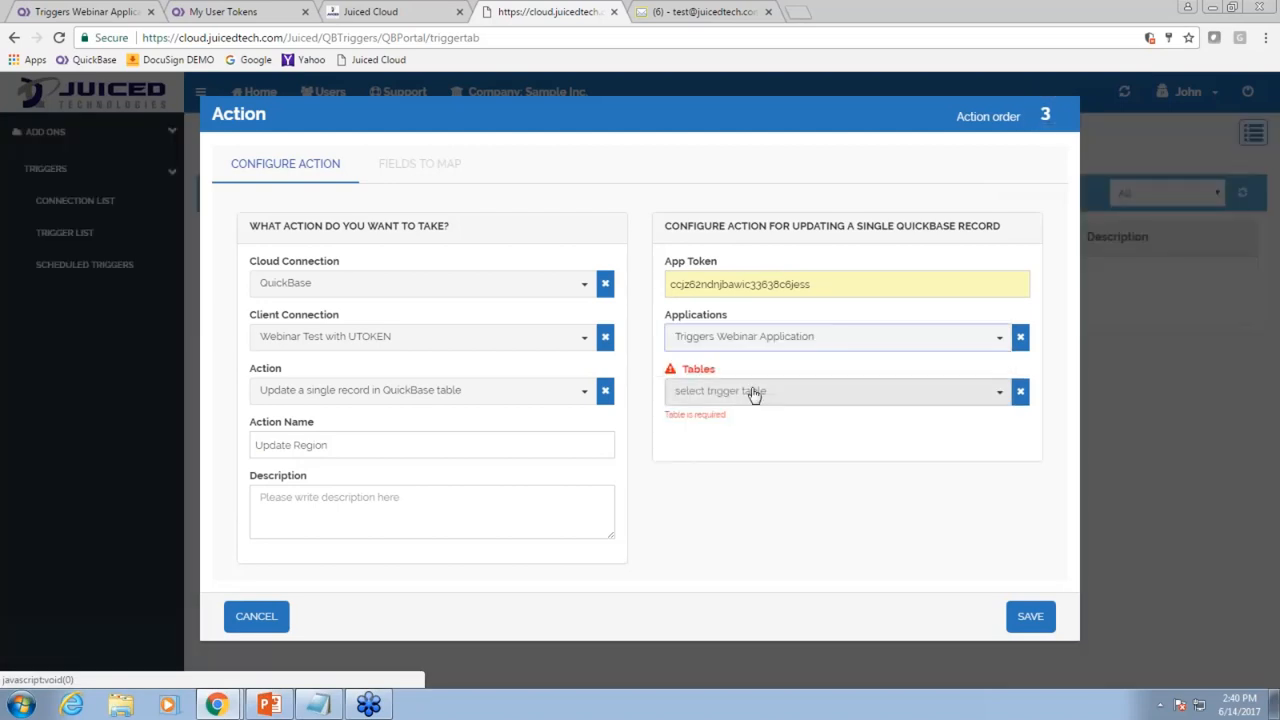
pyautogui.click(748, 393)
pyautogui.click(703, 415)
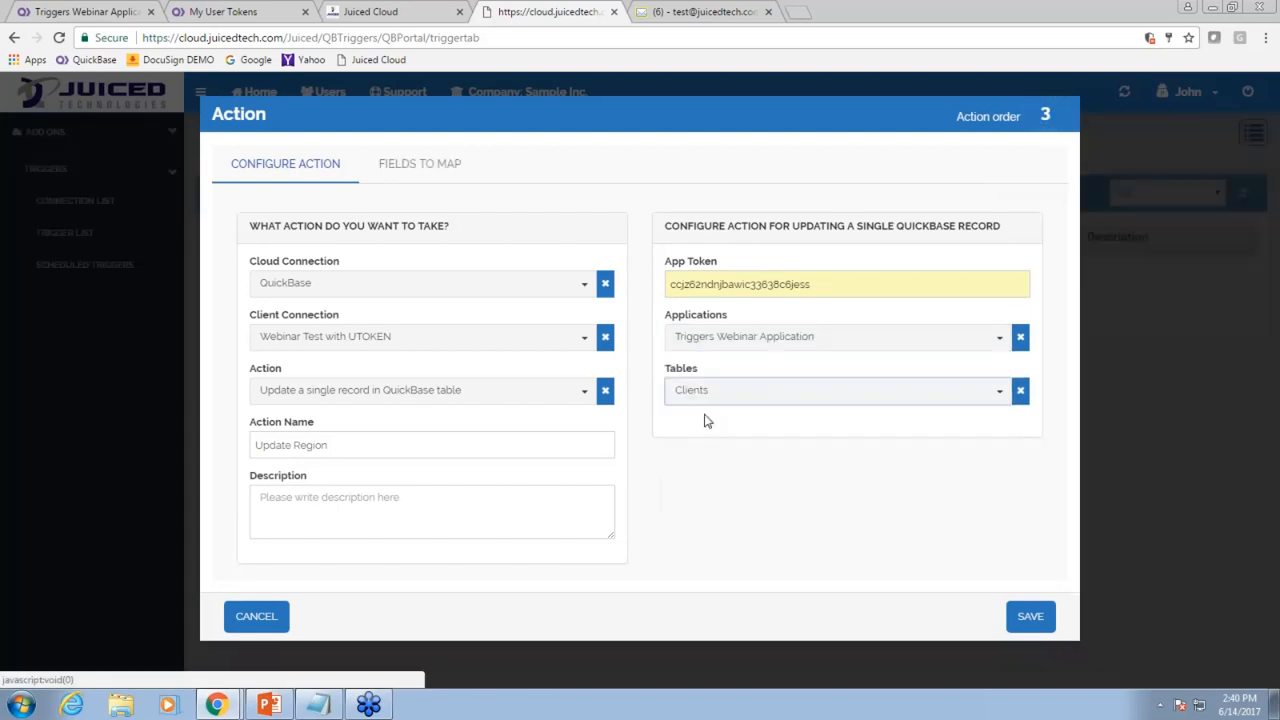
# Step: Match the client record whose Record ID# is the report's RecordID
pyautogui.click(447, 166)
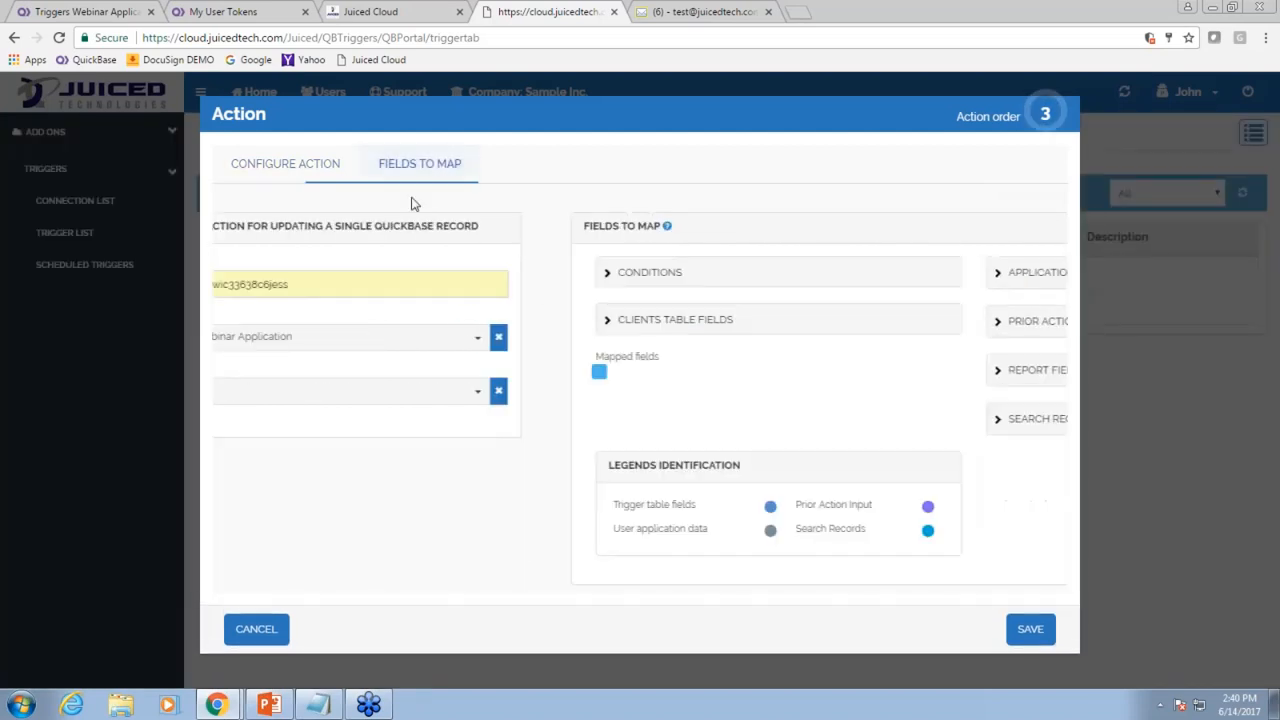
pyautogui.click(276, 276)
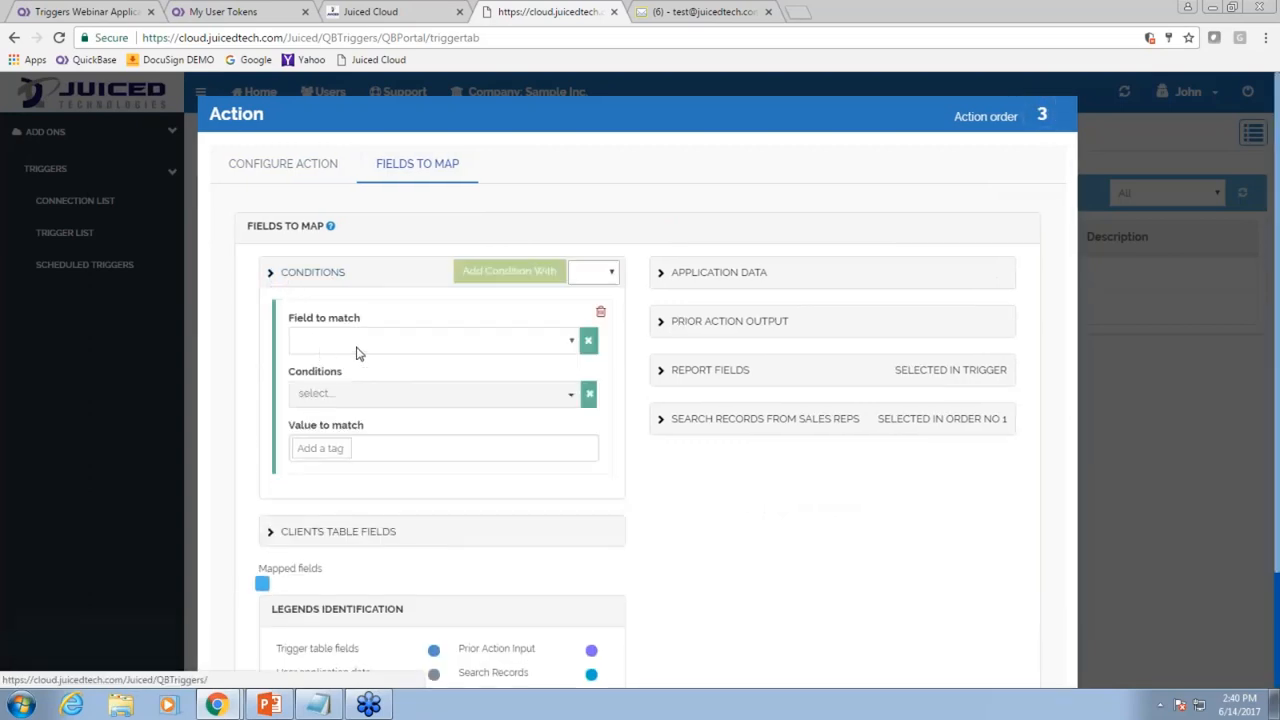
pyautogui.click(574, 342)
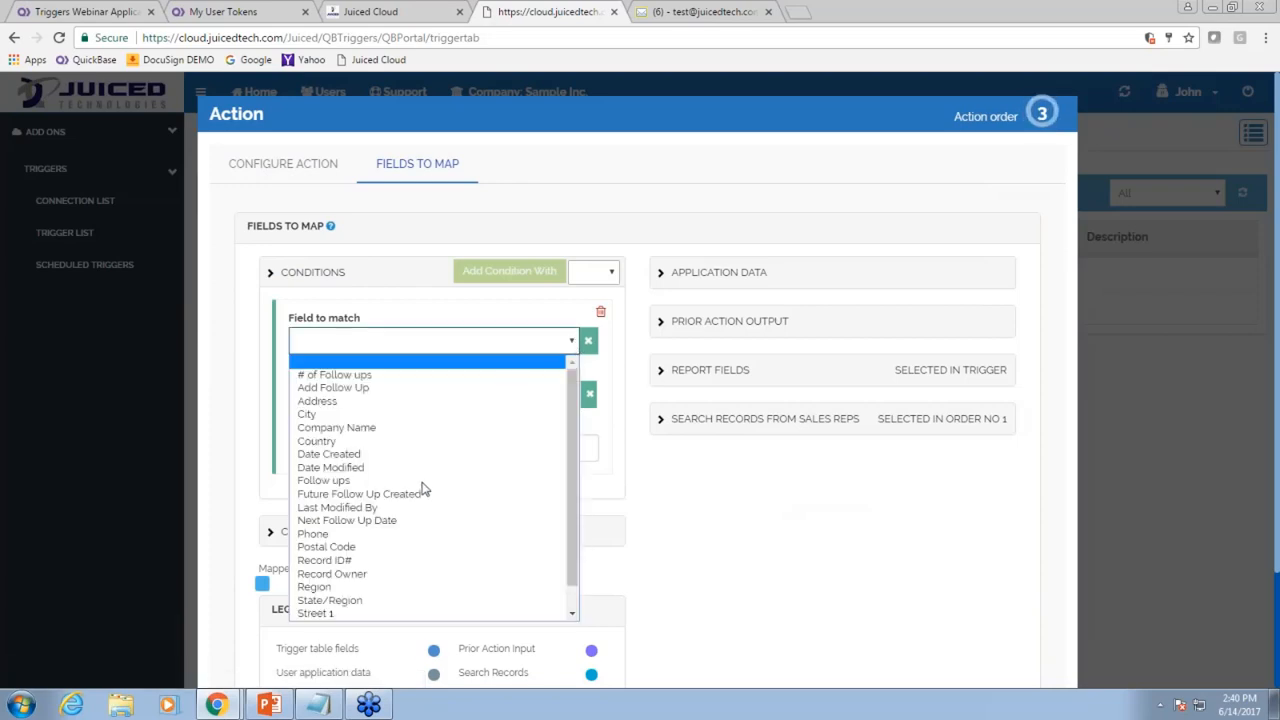
pyautogui.click(390, 562)
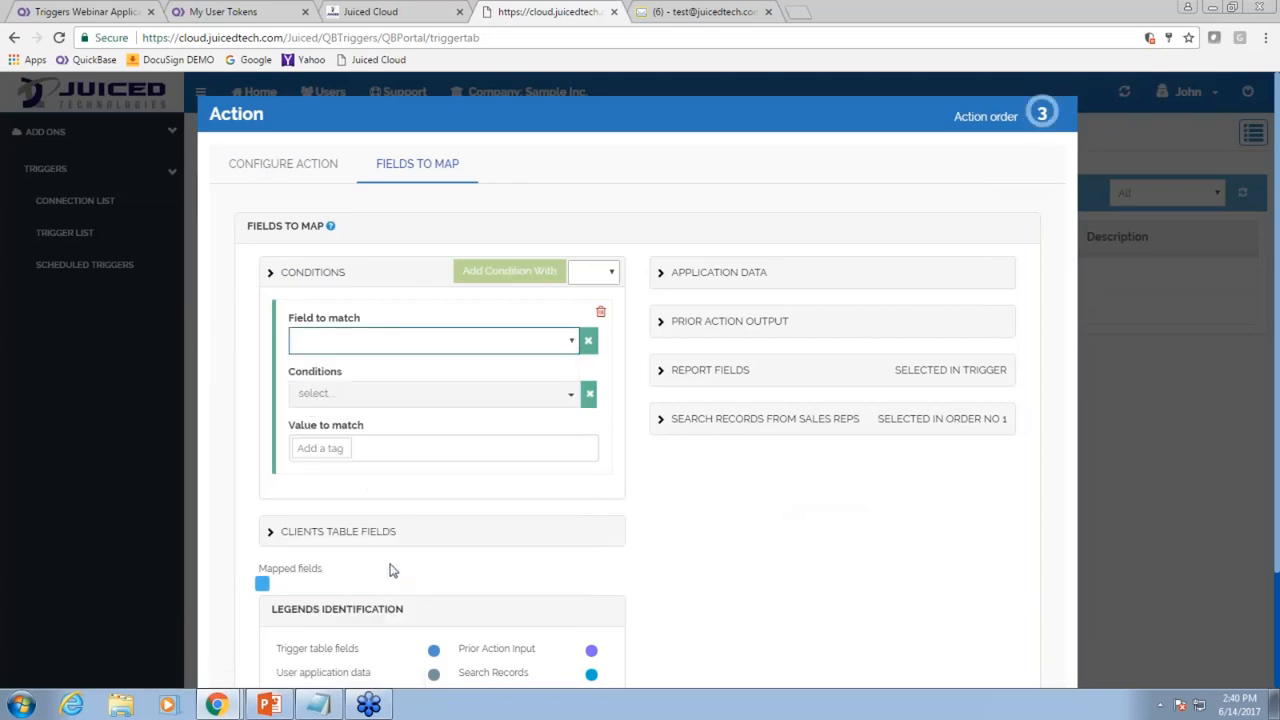
pyautogui.click(363, 397)
pyautogui.click(318, 474)
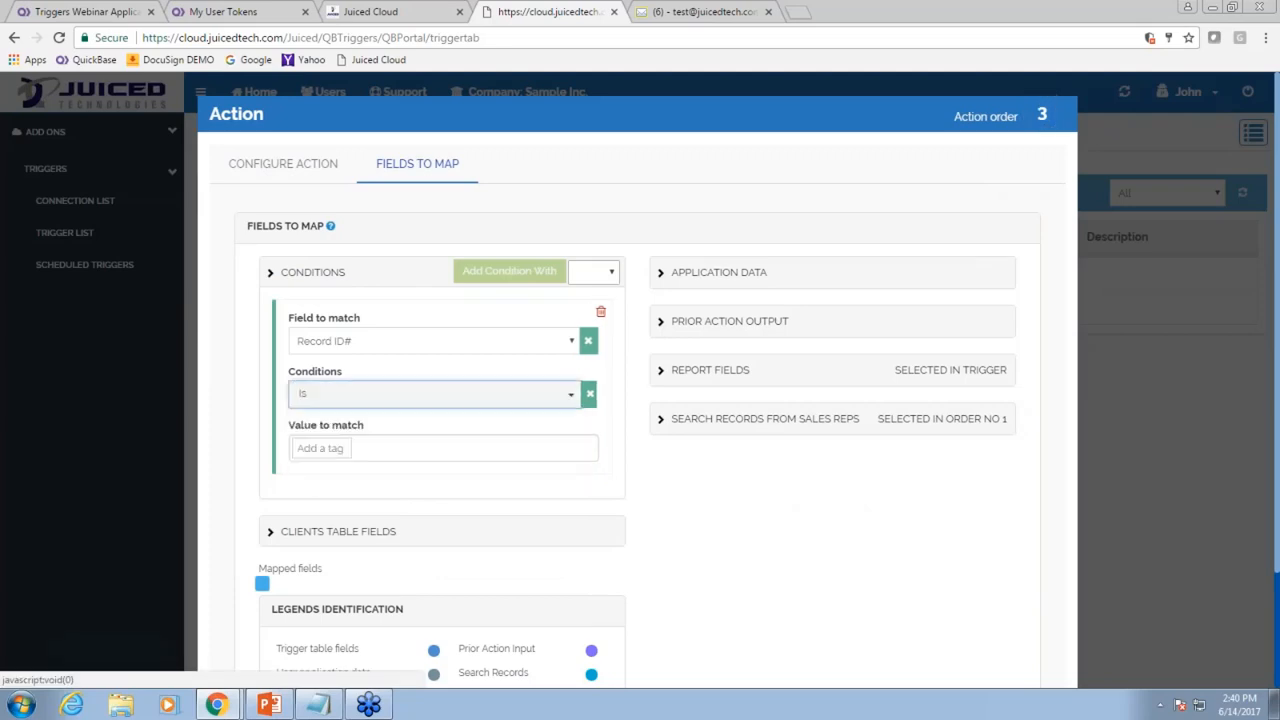
pyautogui.click(660, 370)
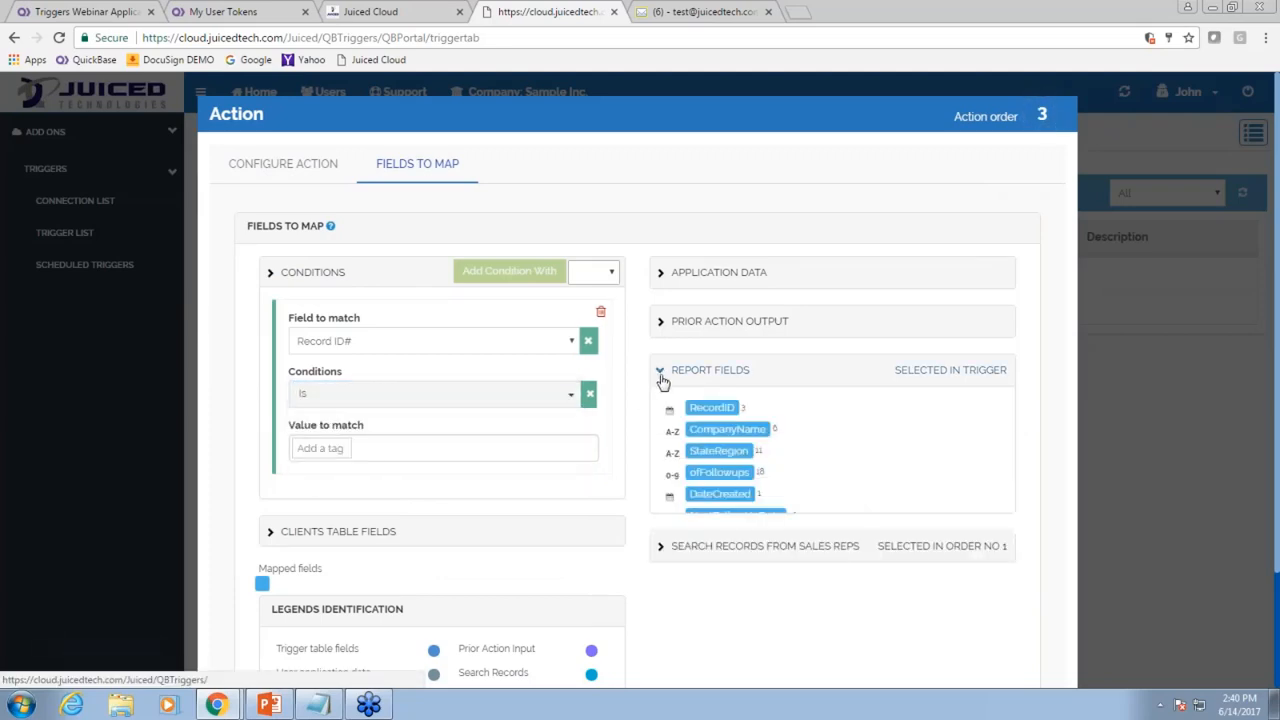
pyautogui.moveTo(703, 413); pyautogui.dragTo(323, 449)
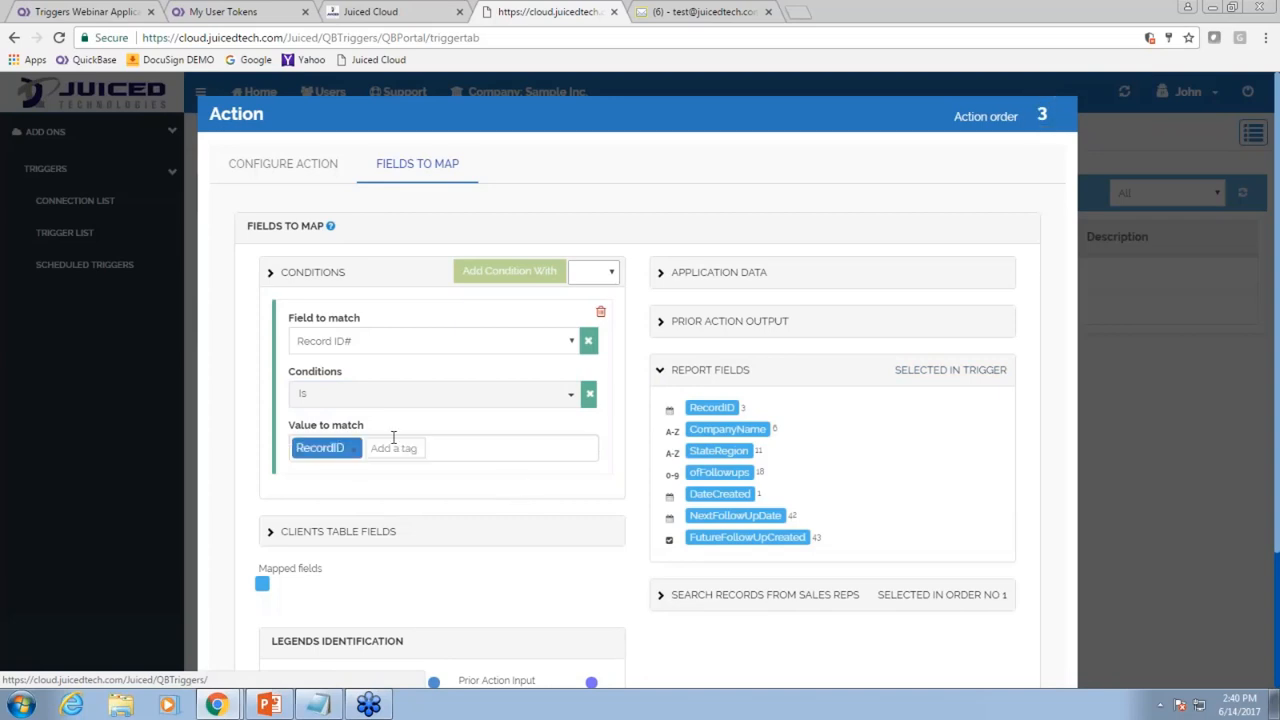
# Step: Set the client's Region from the rep's Region - Name and save Update Region
pyautogui.scroll(-1, 245, 447)
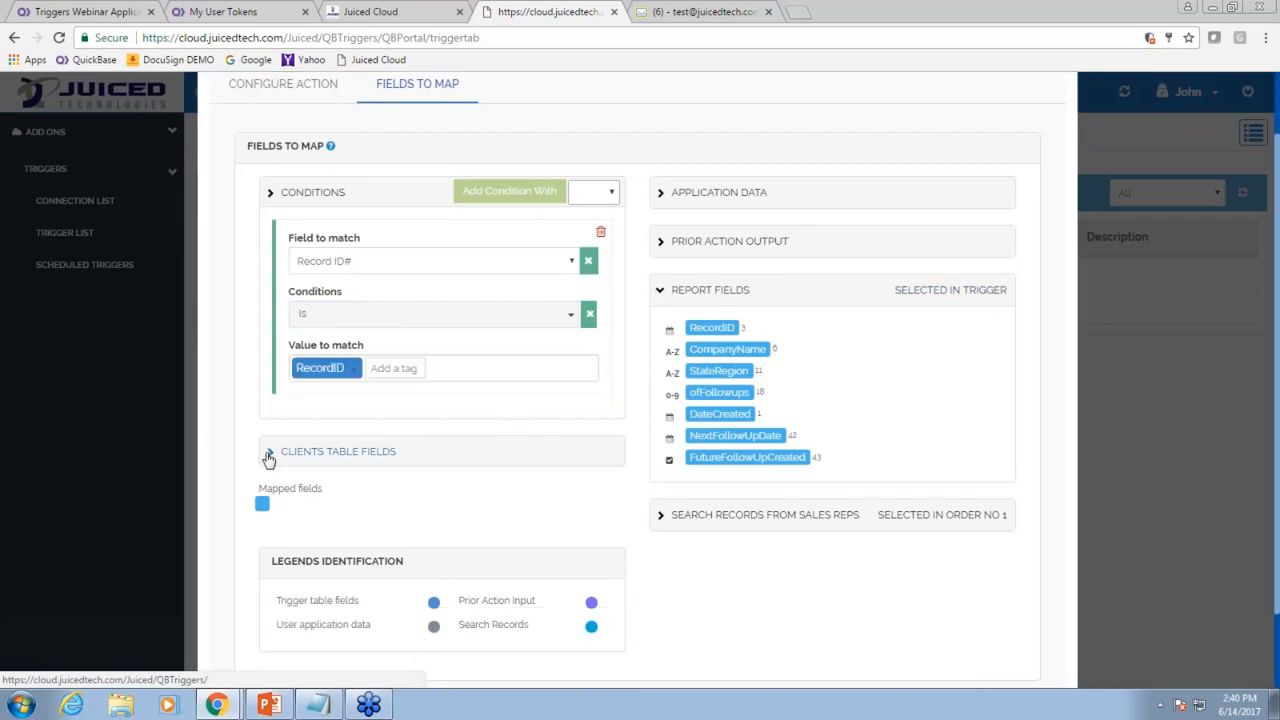
pyautogui.click(268, 456)
pyautogui.click(571, 520)
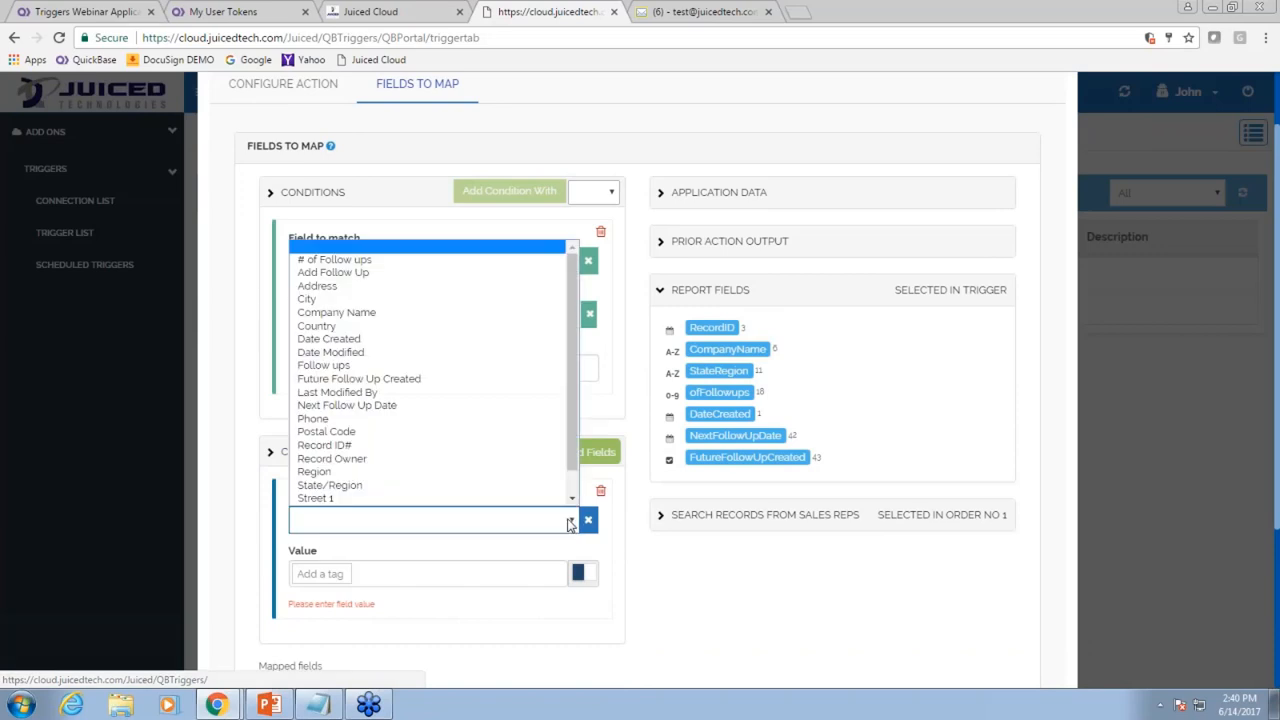
pyautogui.click(413, 476)
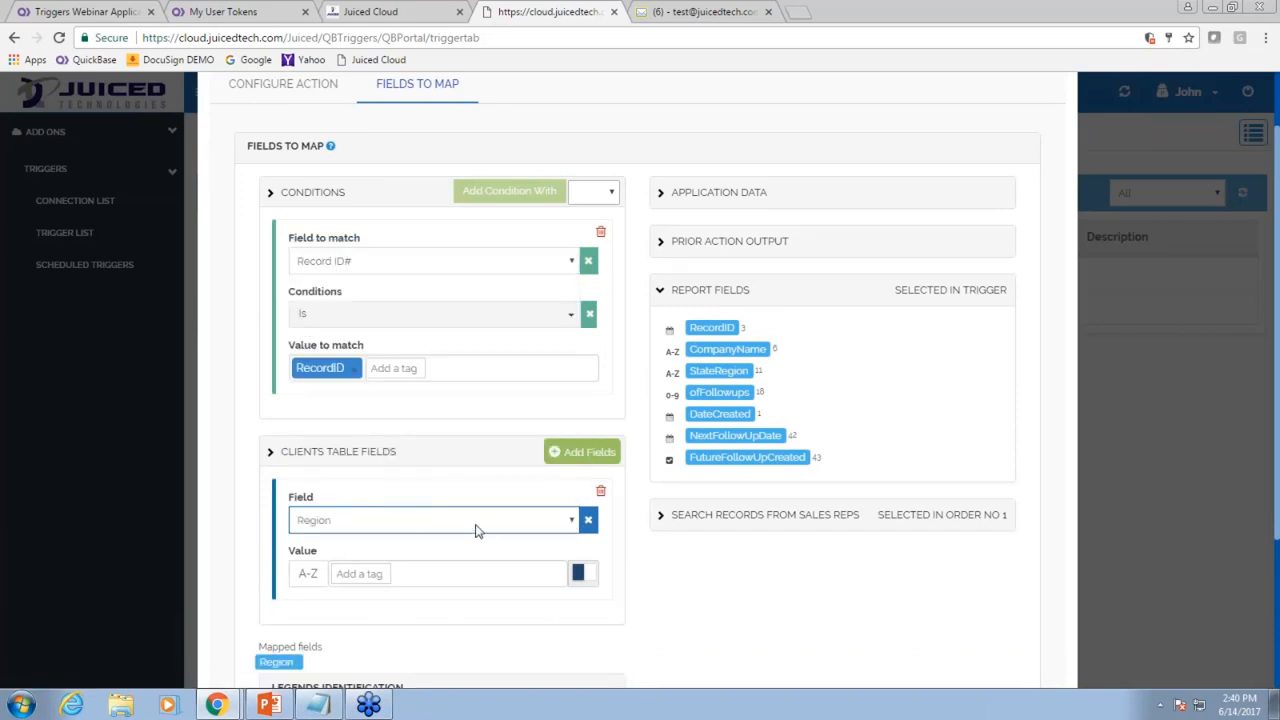
pyautogui.click(661, 291)
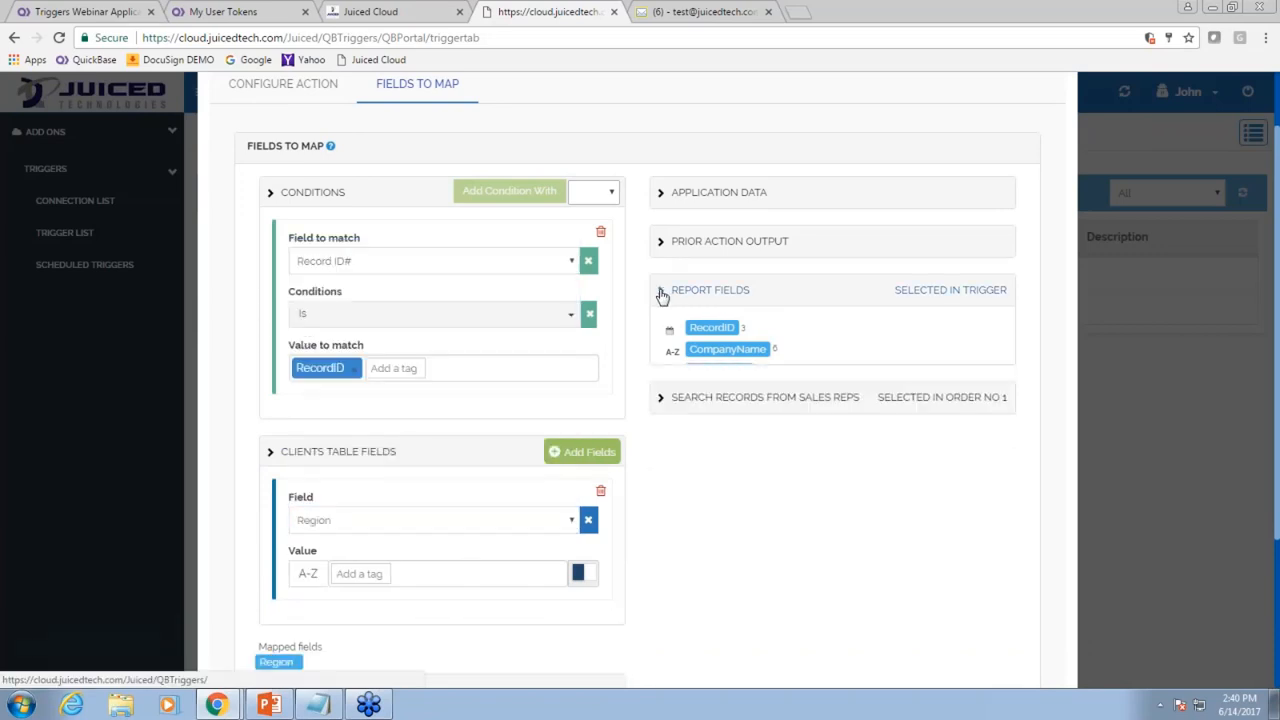
pyautogui.click(661, 340)
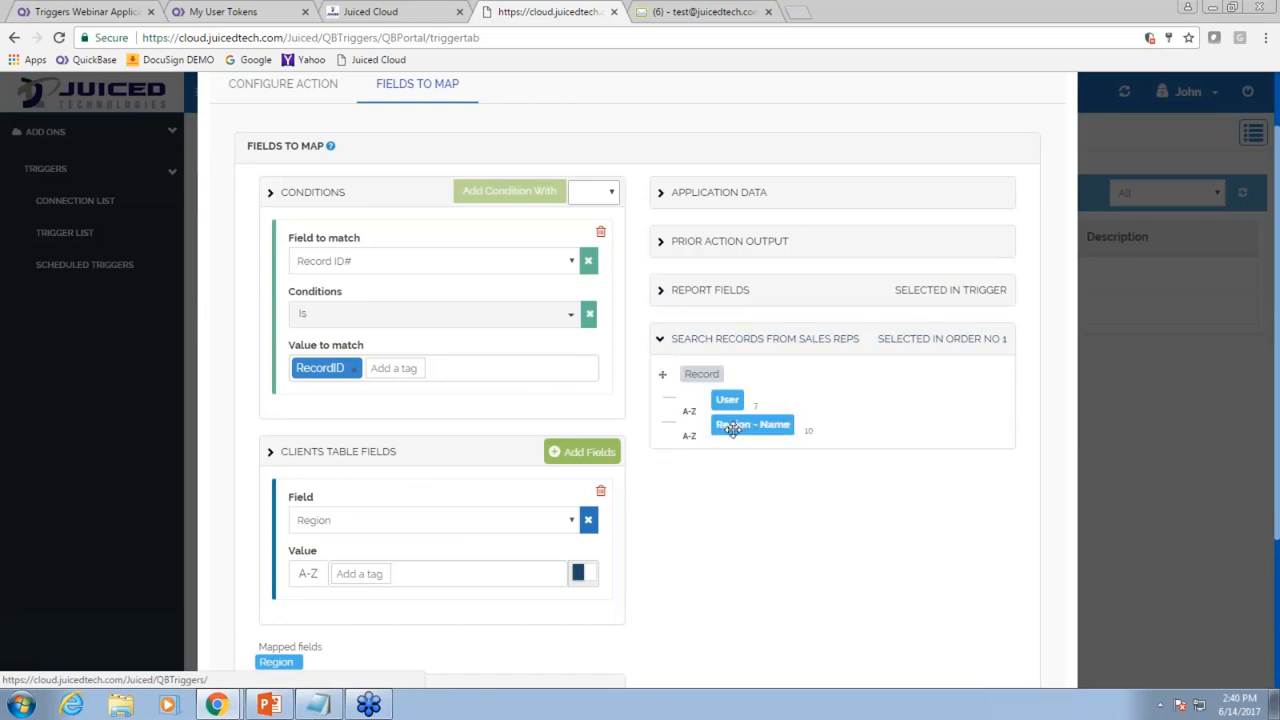
pyautogui.moveTo(733, 428); pyautogui.dragTo(368, 588)
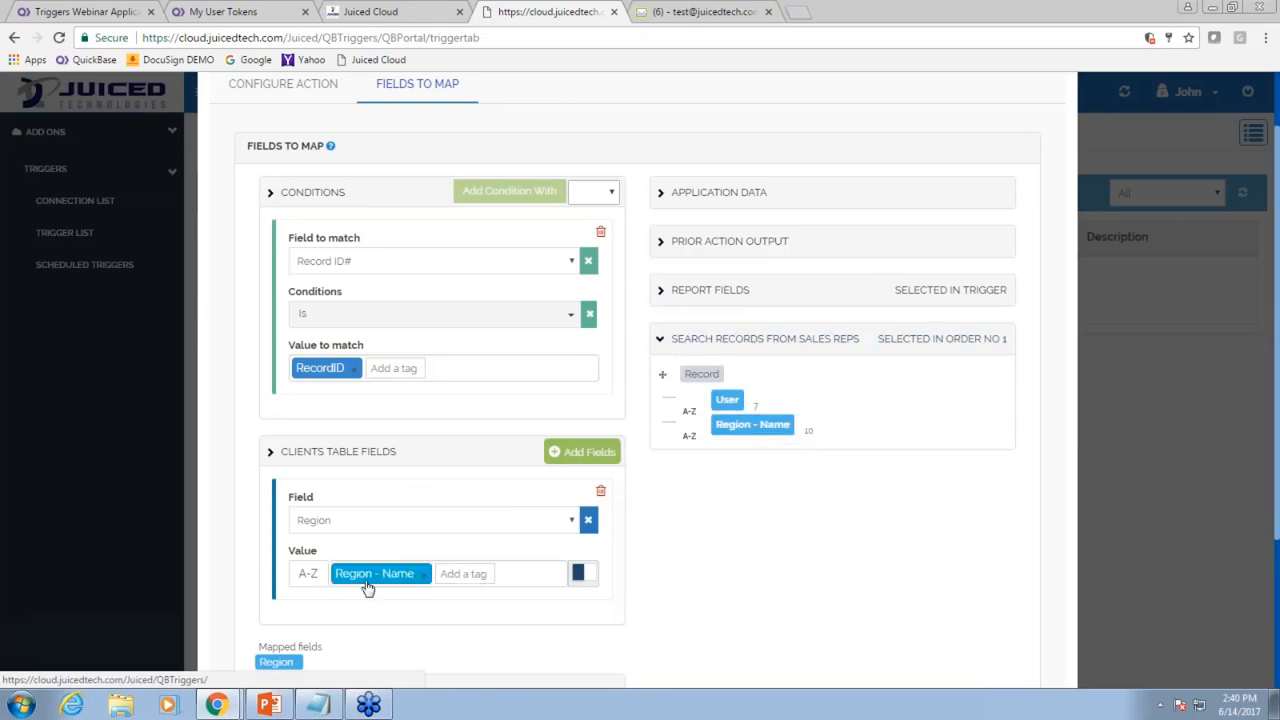
pyautogui.scroll(-3, 745, 545)
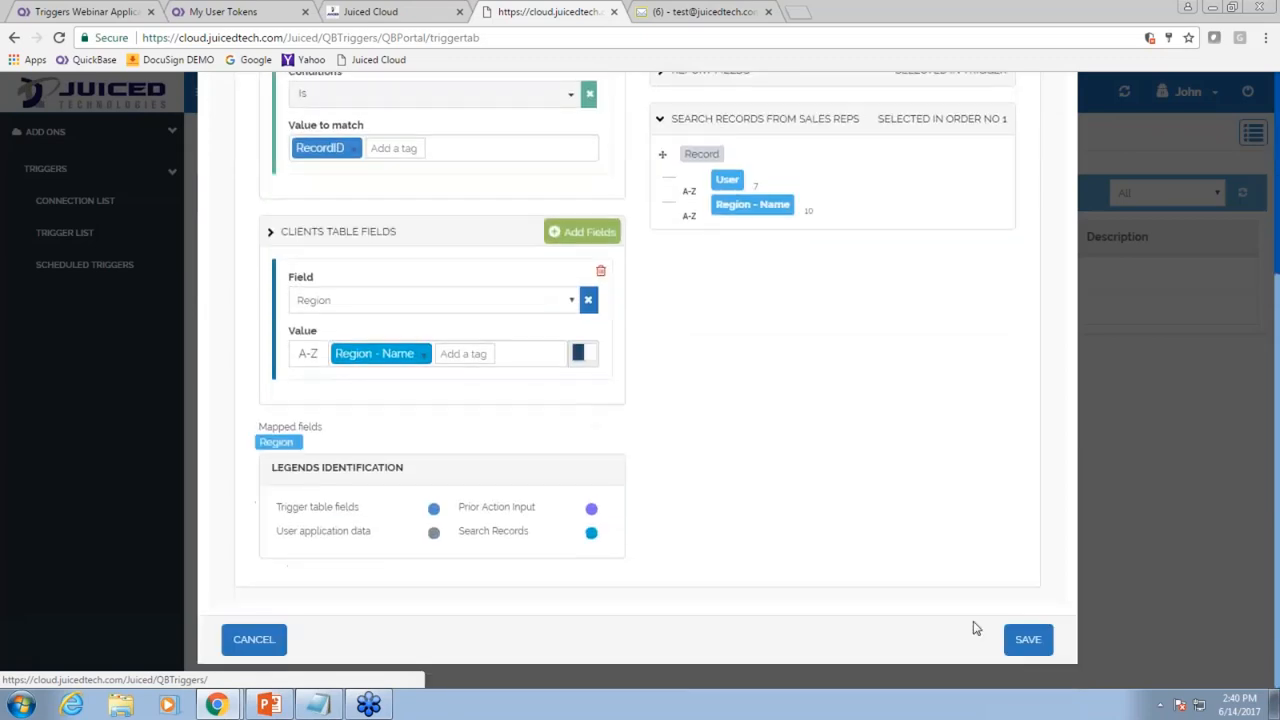
pyautogui.click(1024, 640)
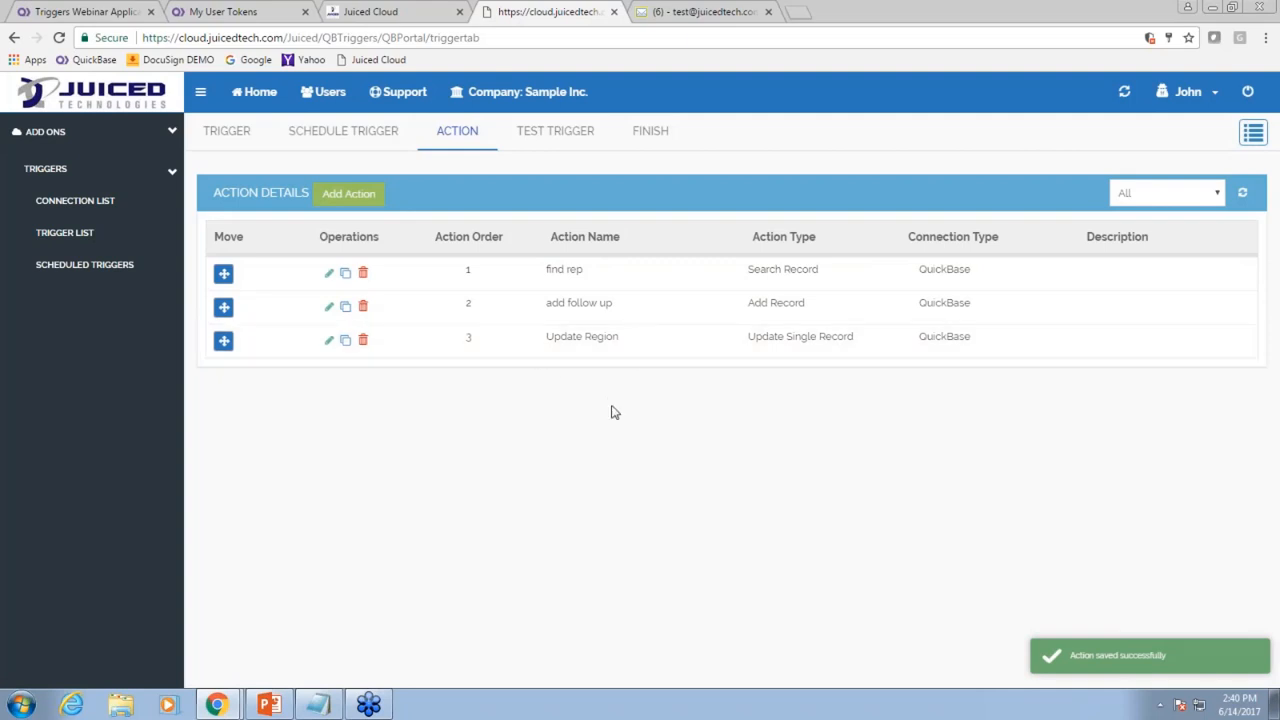
# Step: Pass the Test Trigger page and go to the Finish activity settings
pyautogui.click(553, 135)
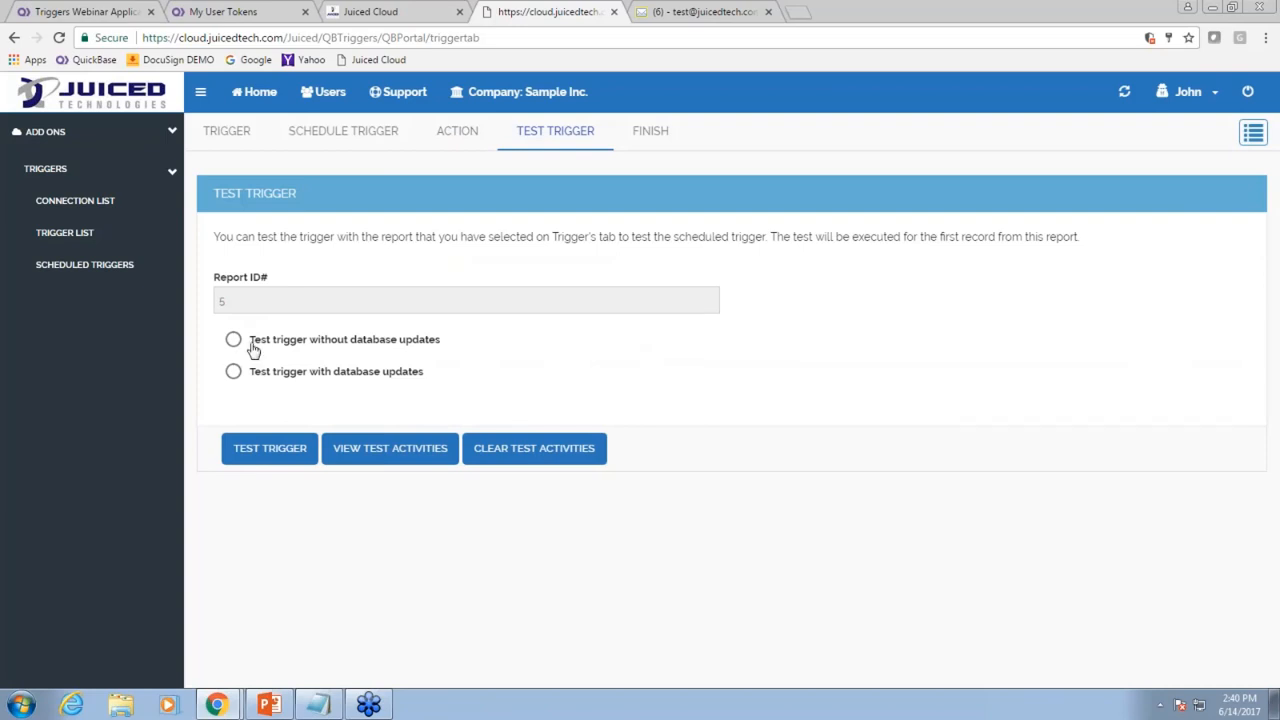
pyautogui.click(652, 134)
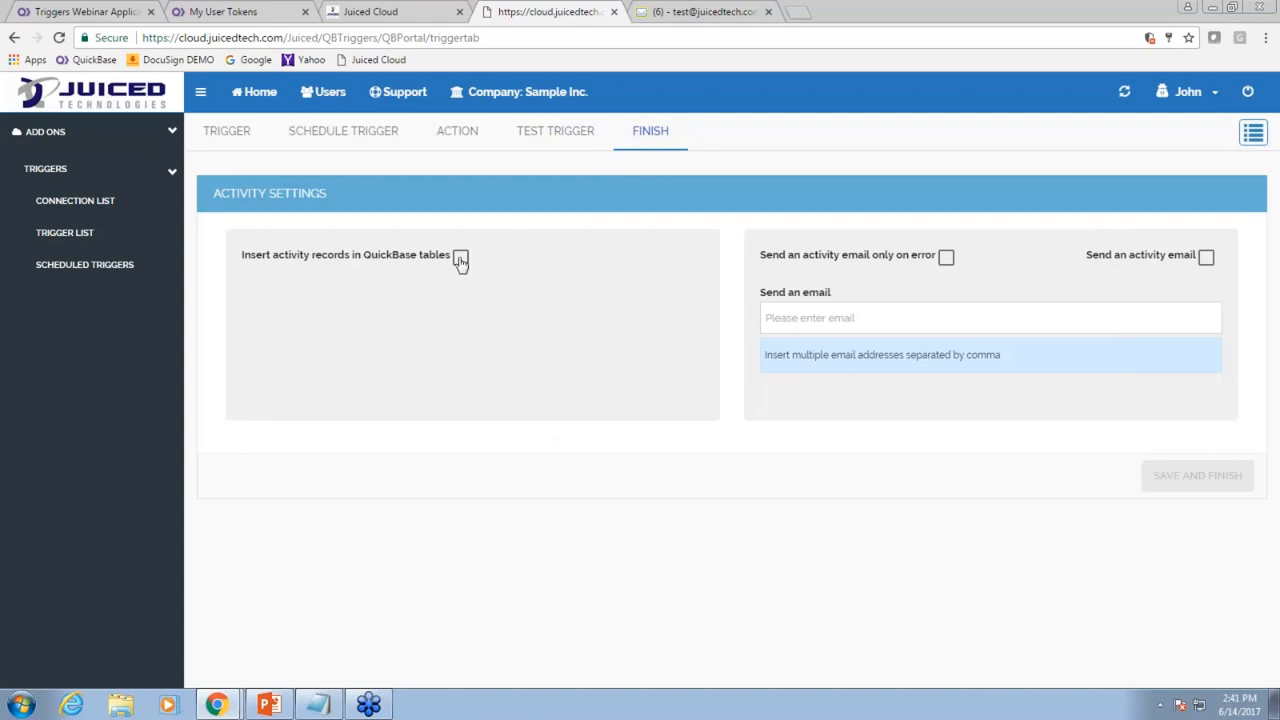
# Step: Log activity records to Trigger Activities and details to Trigger Activity Details
pyautogui.click(461, 258)
pyautogui.click(672, 318)
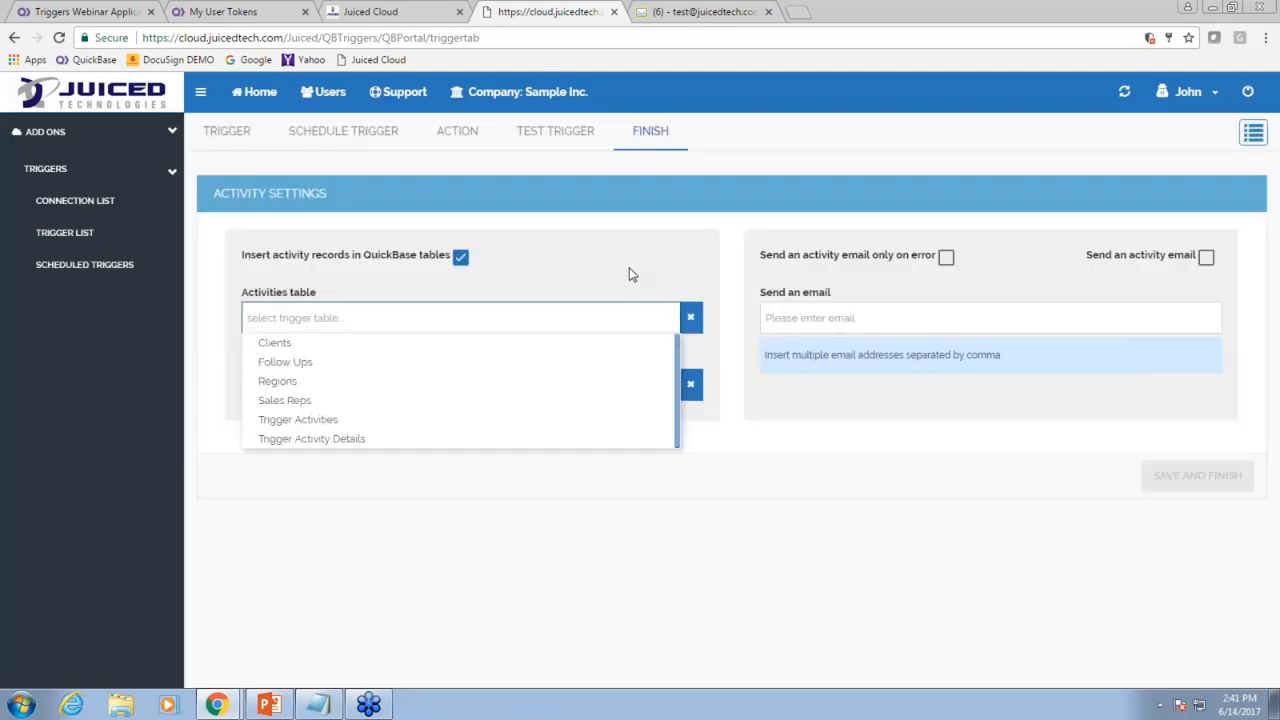
pyautogui.click(350, 422)
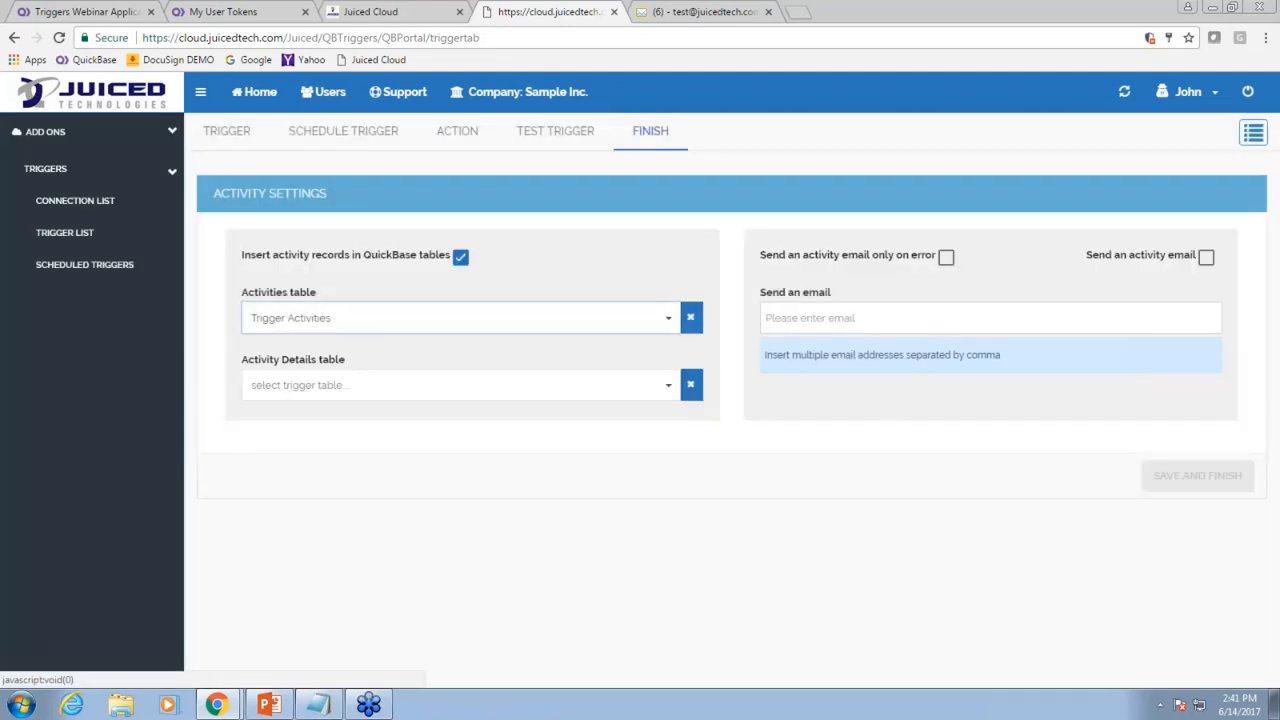
pyautogui.click(670, 393)
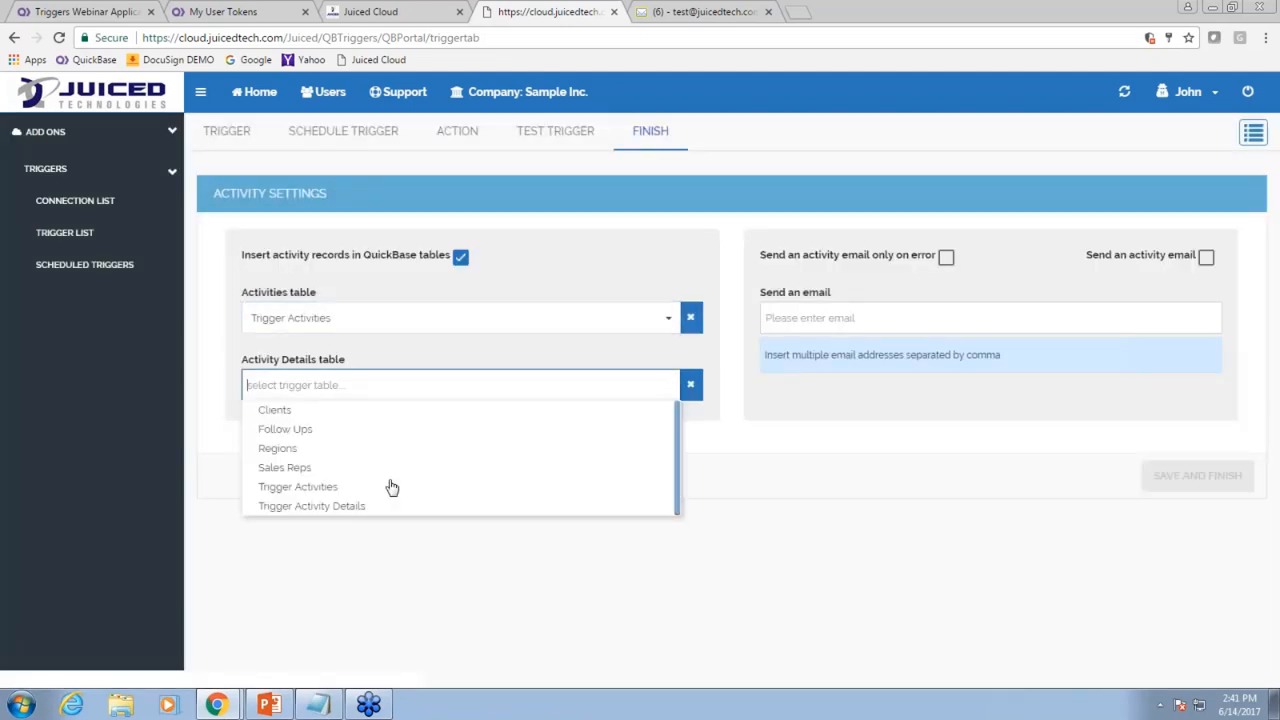
pyautogui.click(337, 506)
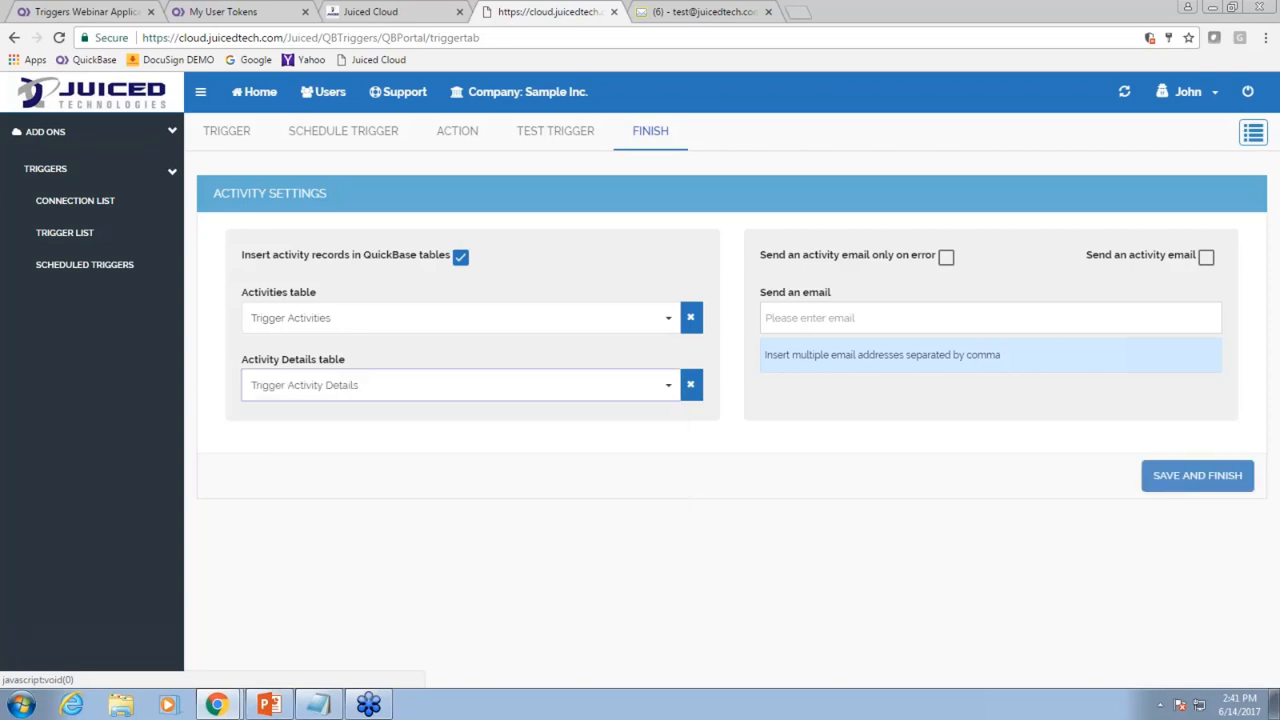
# Step: Send activity emails to the suggested test address and save the finished trigger
pyautogui.click(1207, 258)
pyautogui.click(1109, 317)
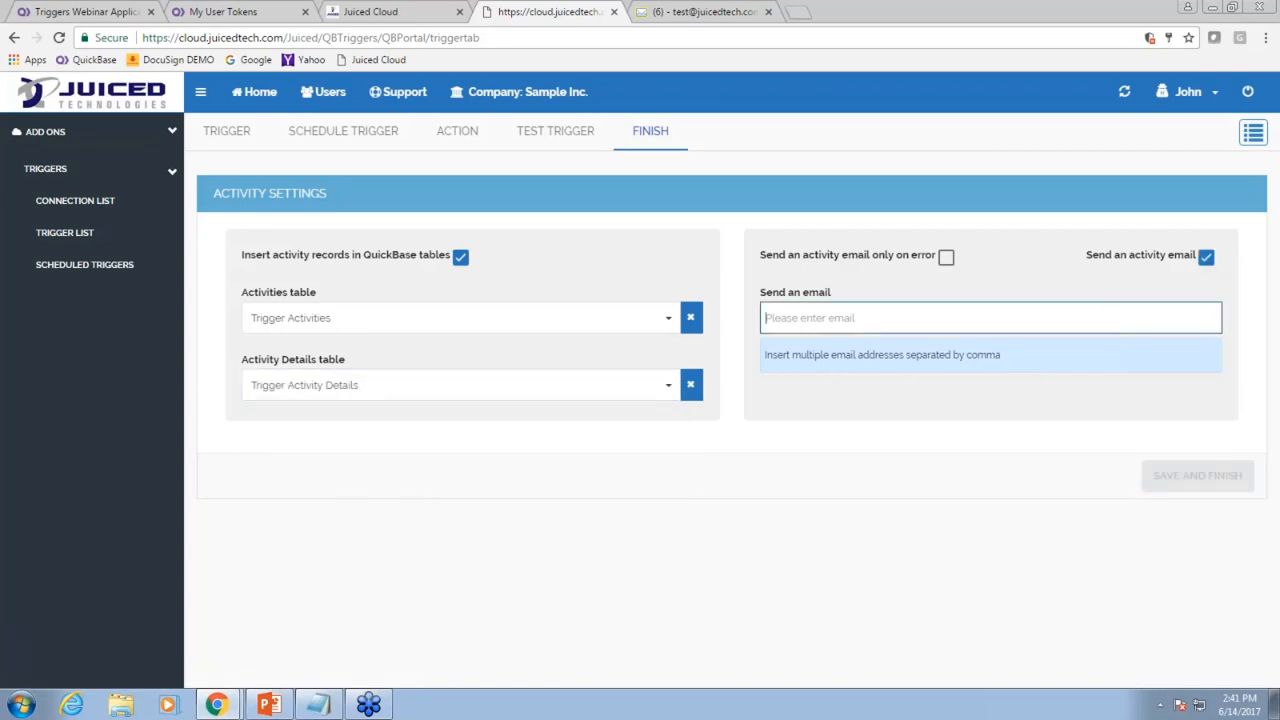
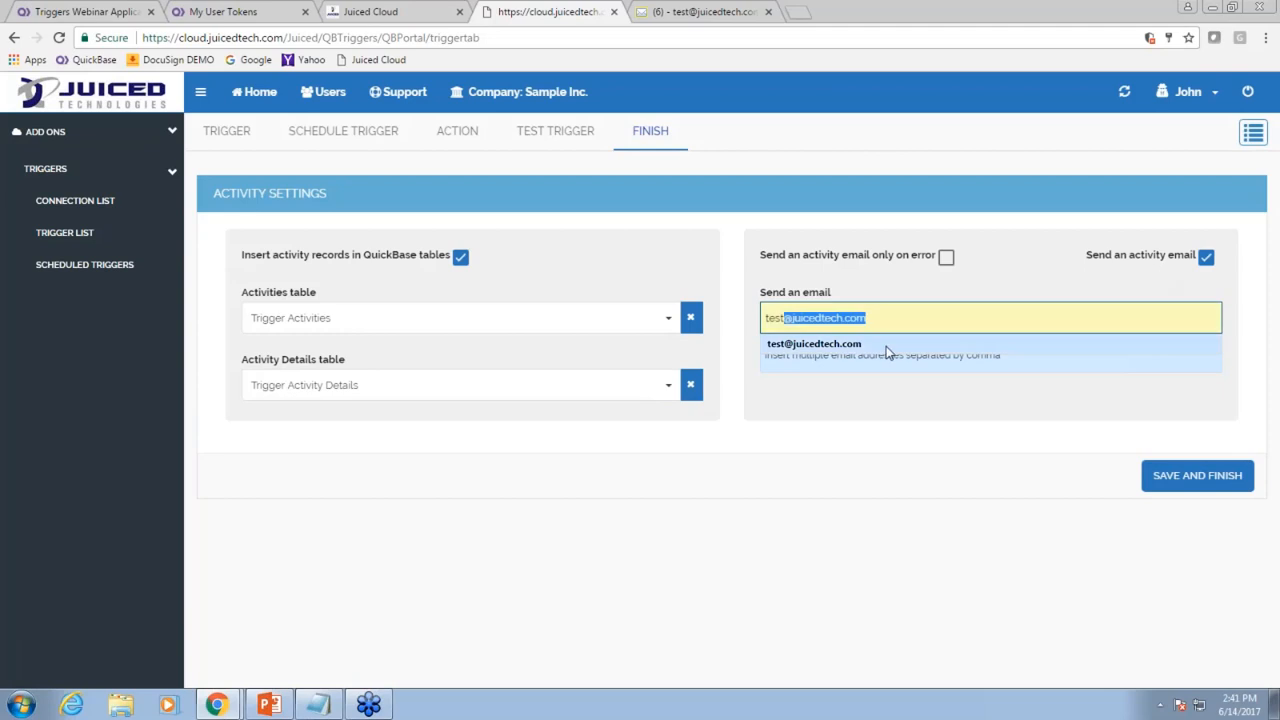
pyautogui.click(888, 344)
pyautogui.click(1188, 477)
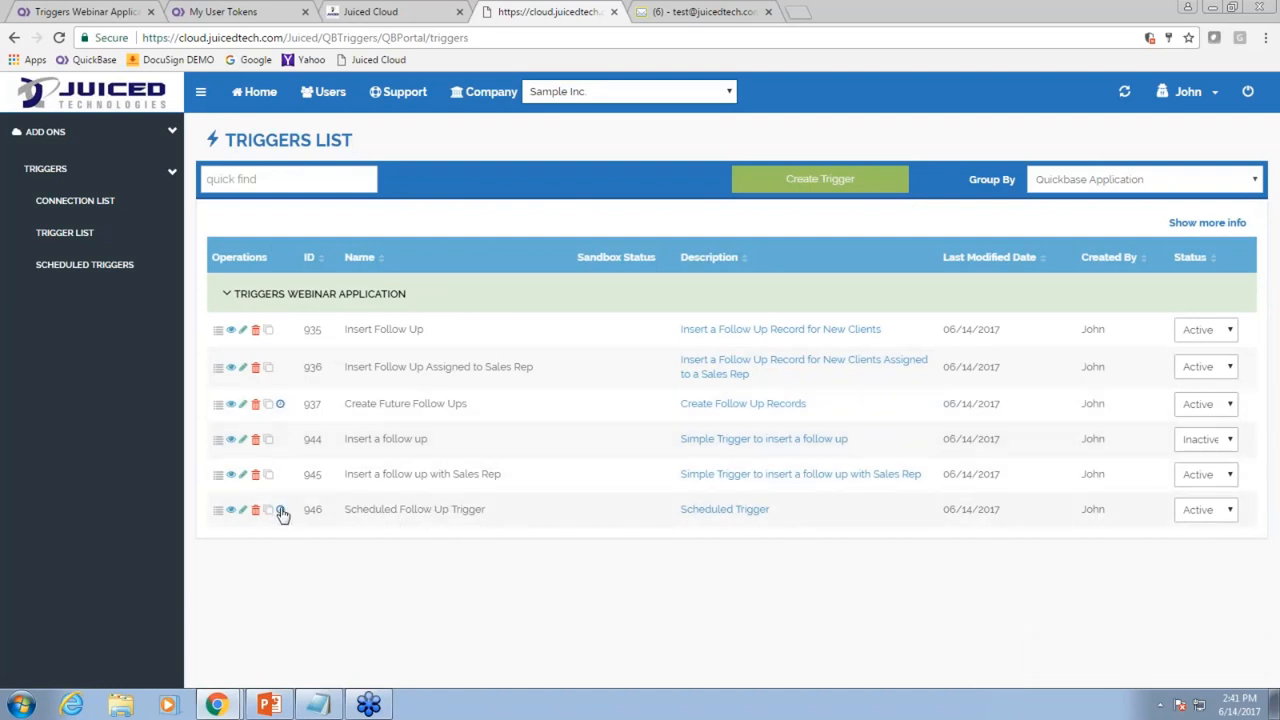
# Step: Show the Scheduled Triggers list with Scheduled Follow Up Trigger under Daily at 9PM
pyautogui.click(84, 266)
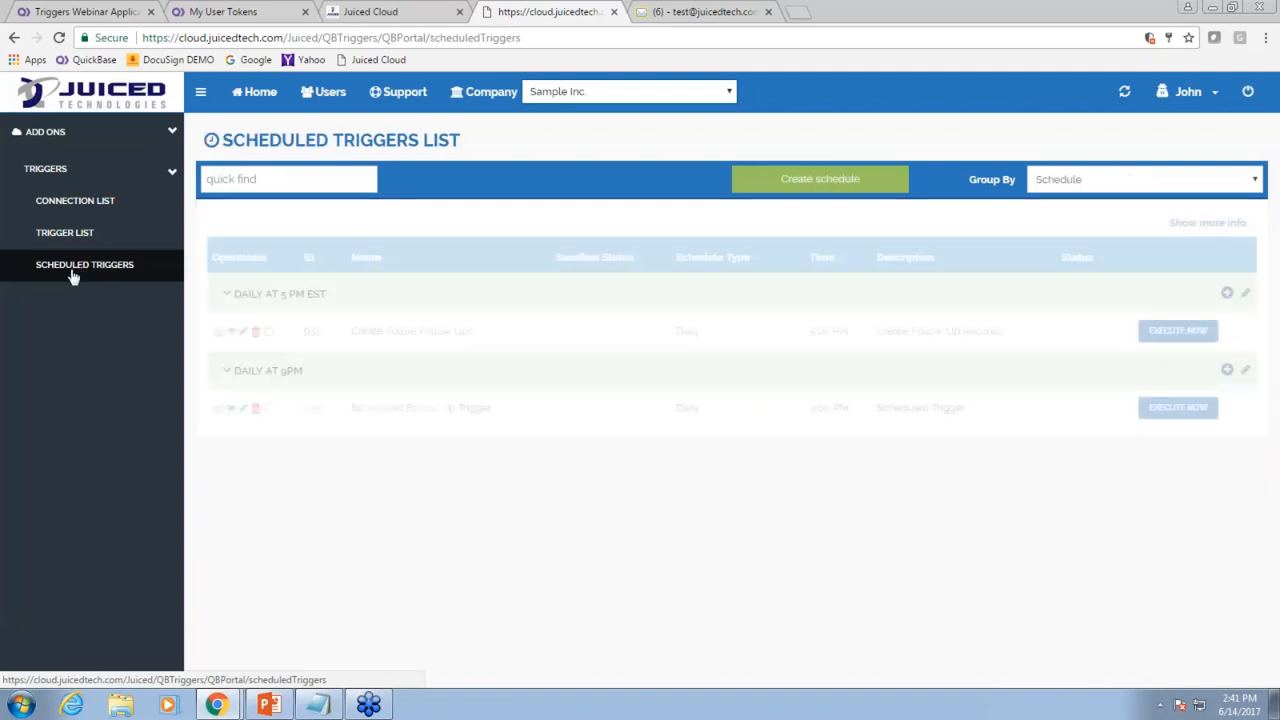
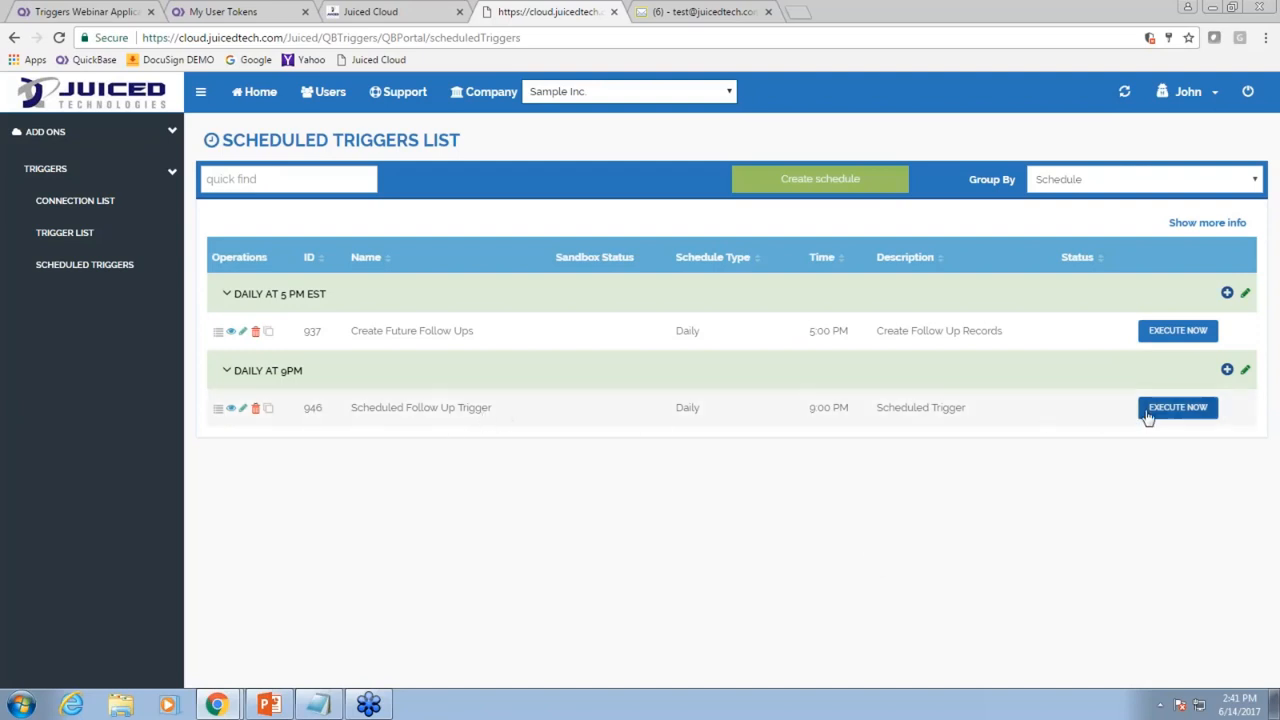
# Step: After checking the Next Follow Date report, open trigger 946's Update Region action for editing
pyautogui.click(141, 16)
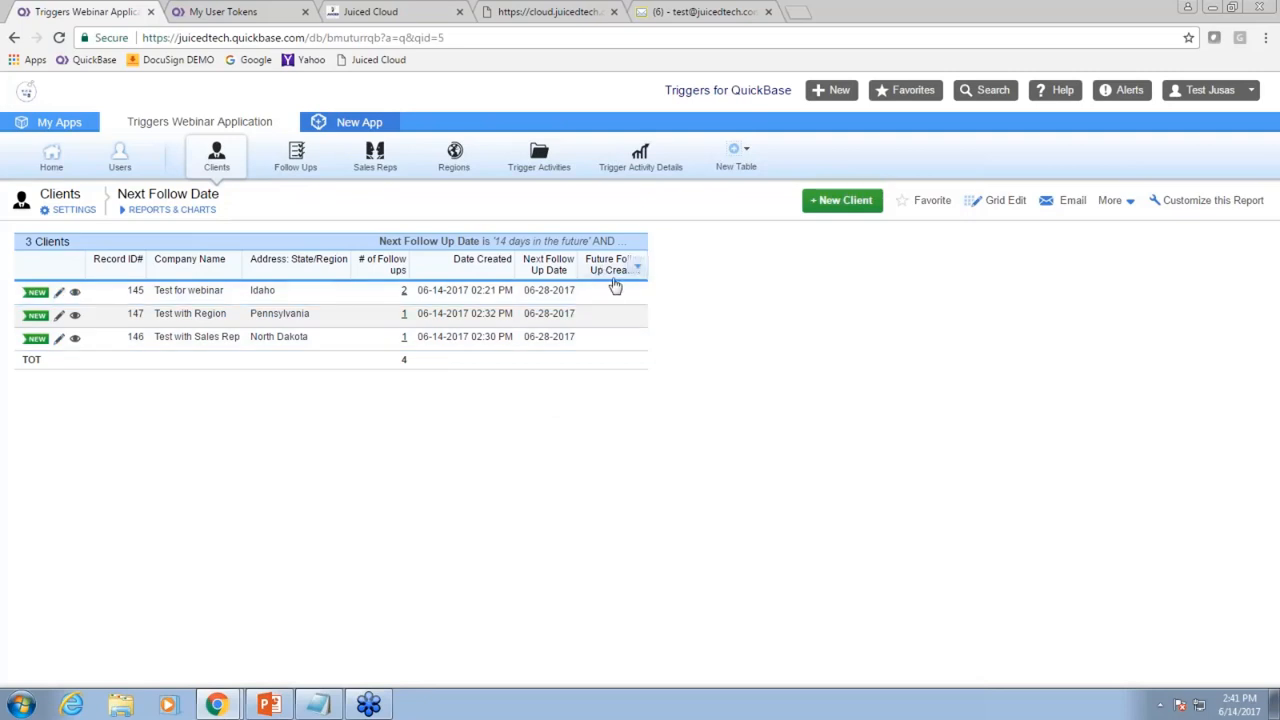
pyautogui.click(540, 11)
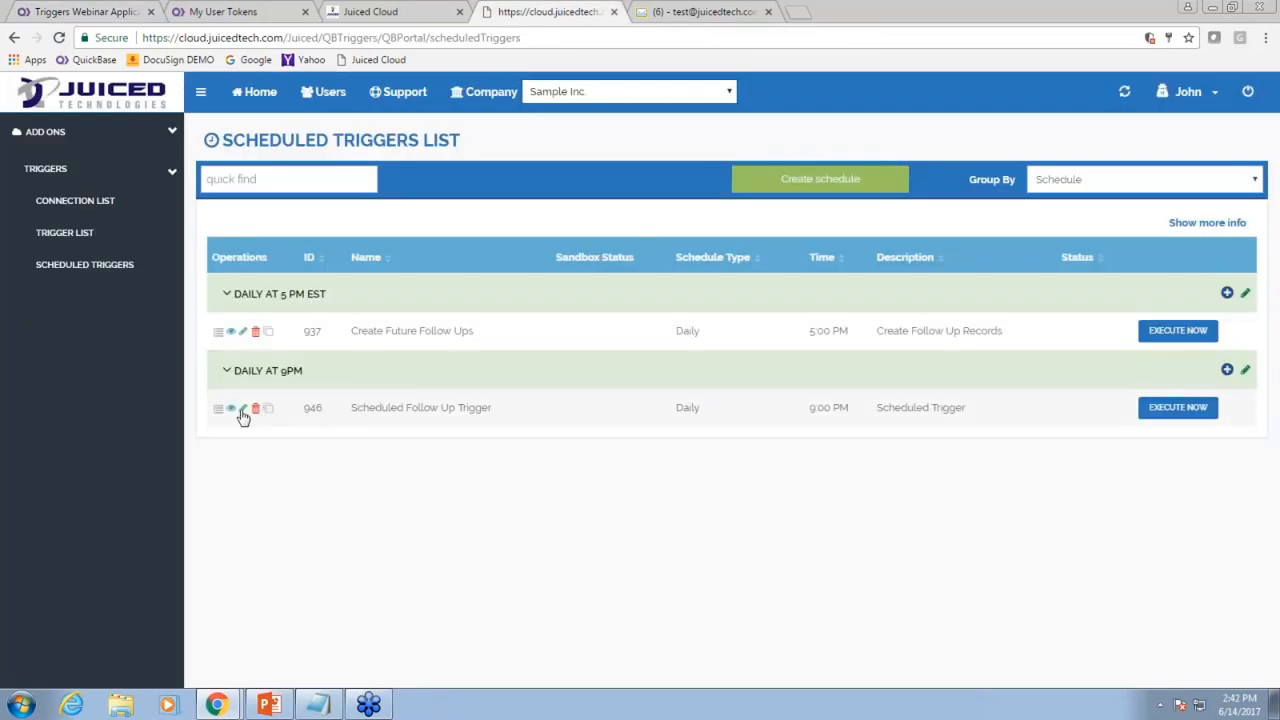
pyautogui.click(242, 409)
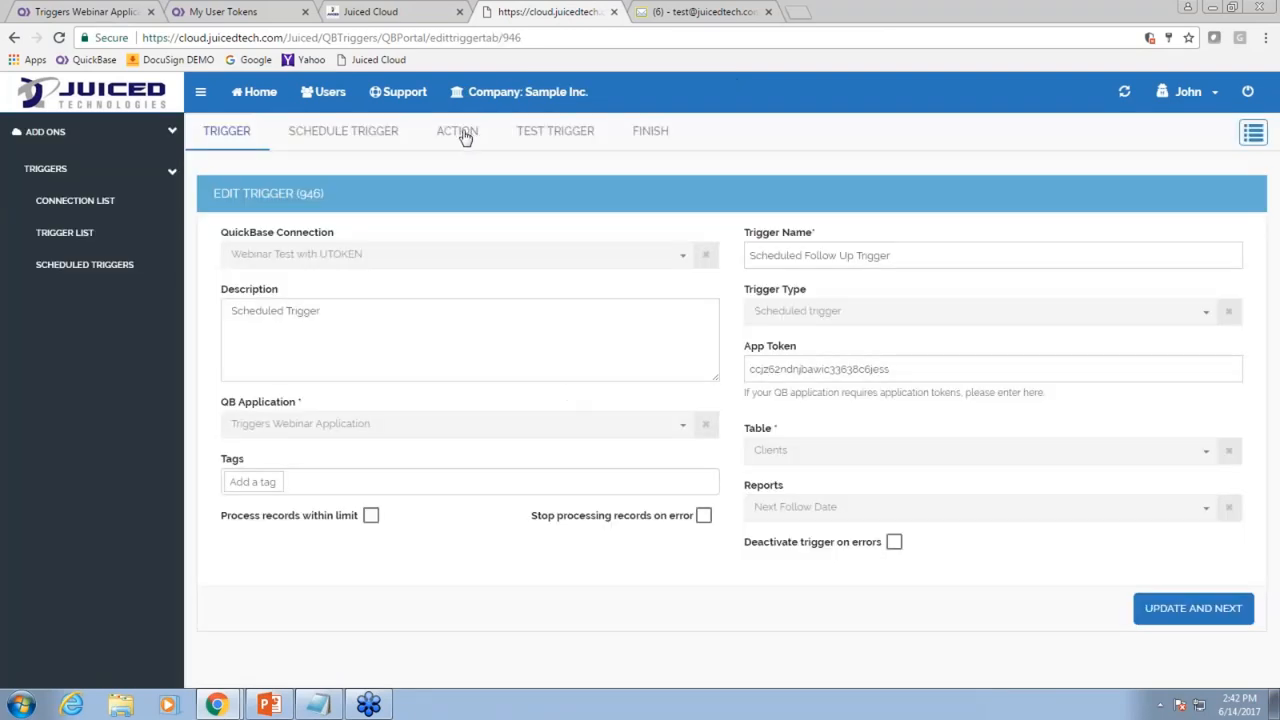
pyautogui.click(464, 137)
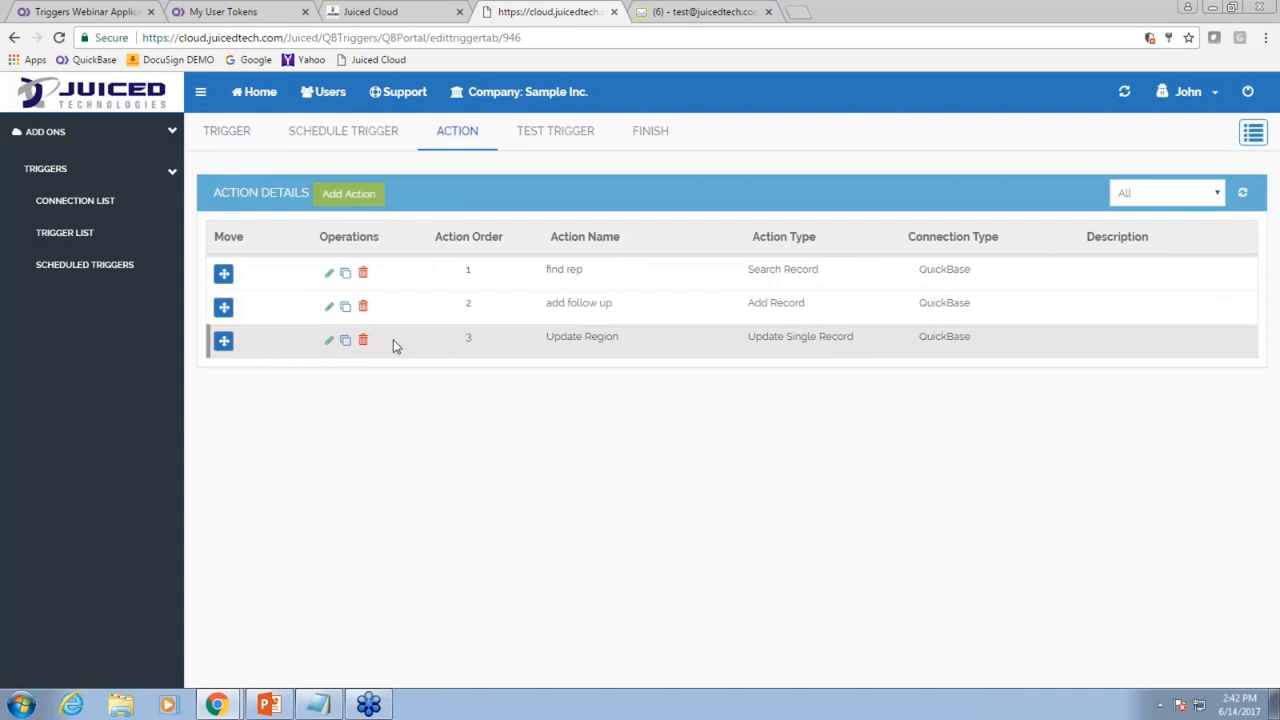
pyautogui.click(330, 345)
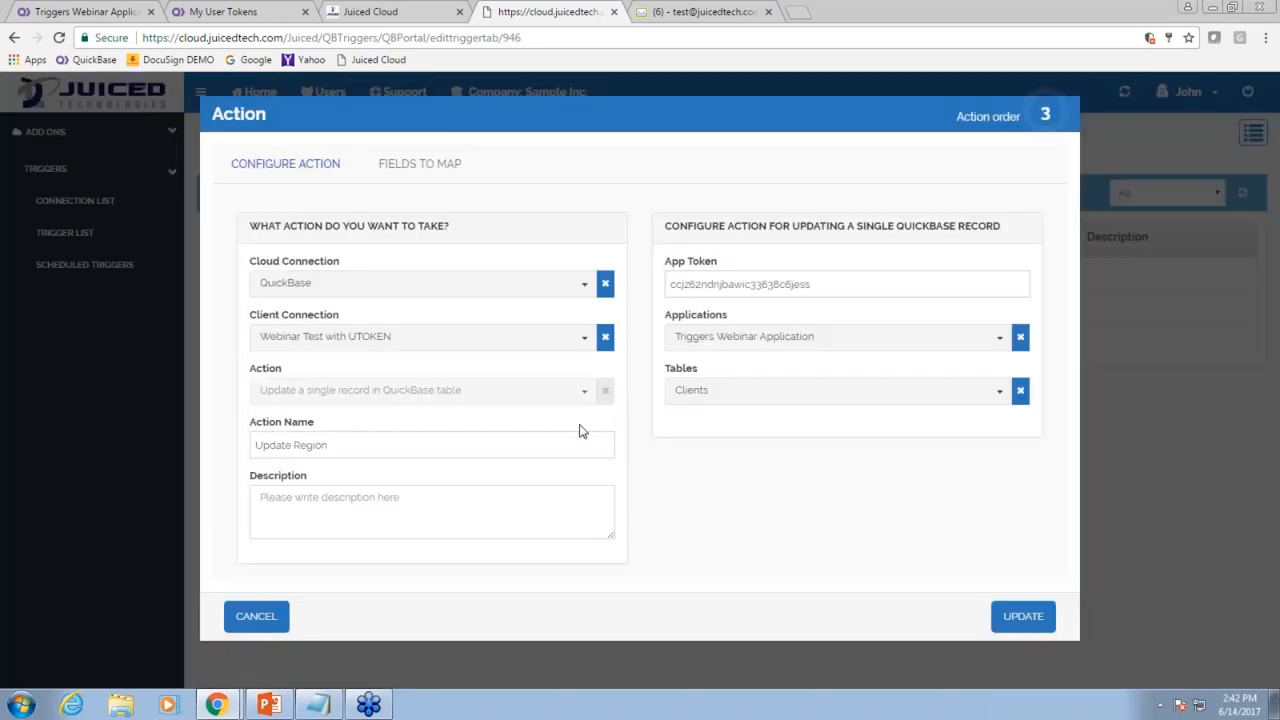
# Step: Add a Clients field mapping setting Future Follow Up Created to 1, and save the action
pyautogui.click(446, 164)
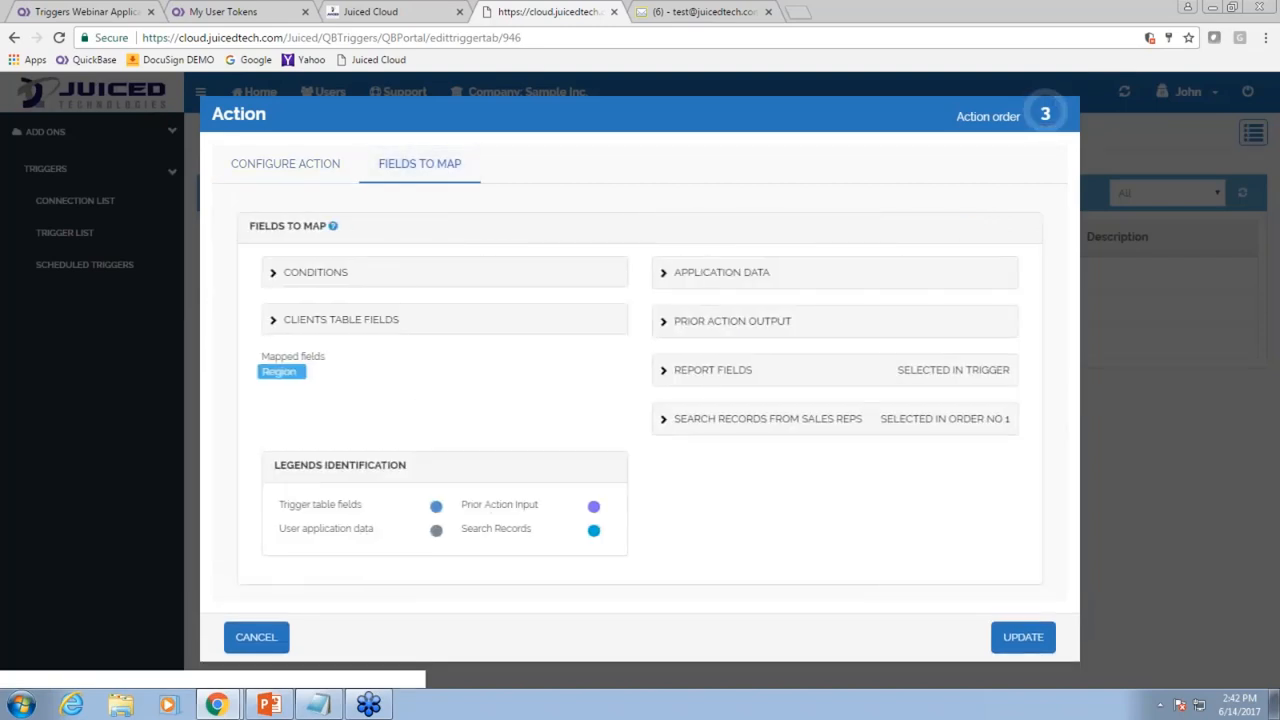
pyautogui.click(274, 321)
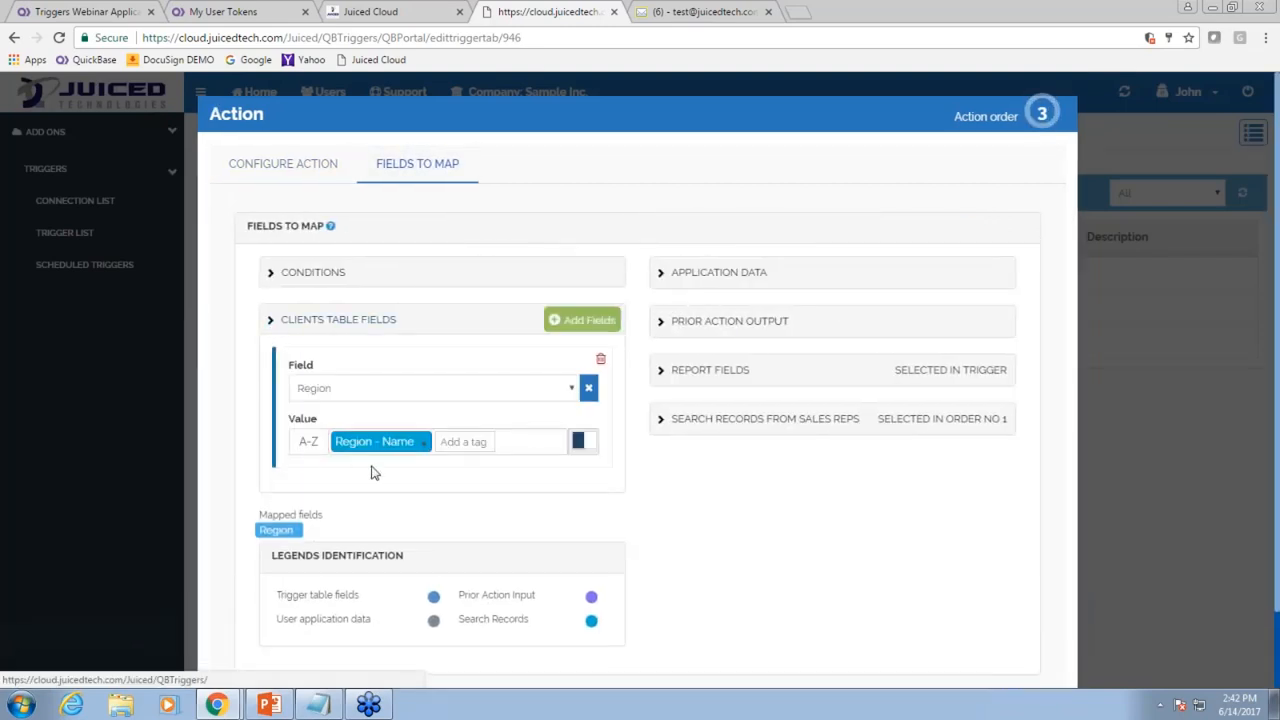
pyautogui.click(578, 320)
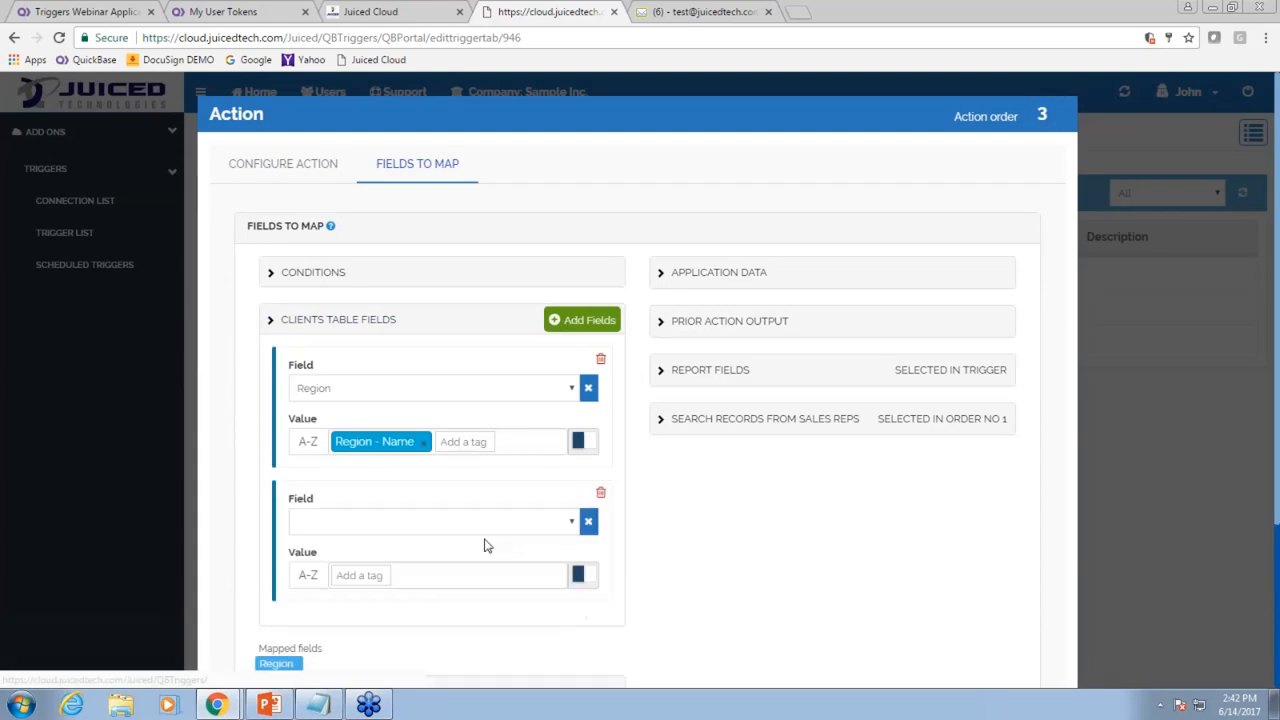
pyautogui.click(570, 522)
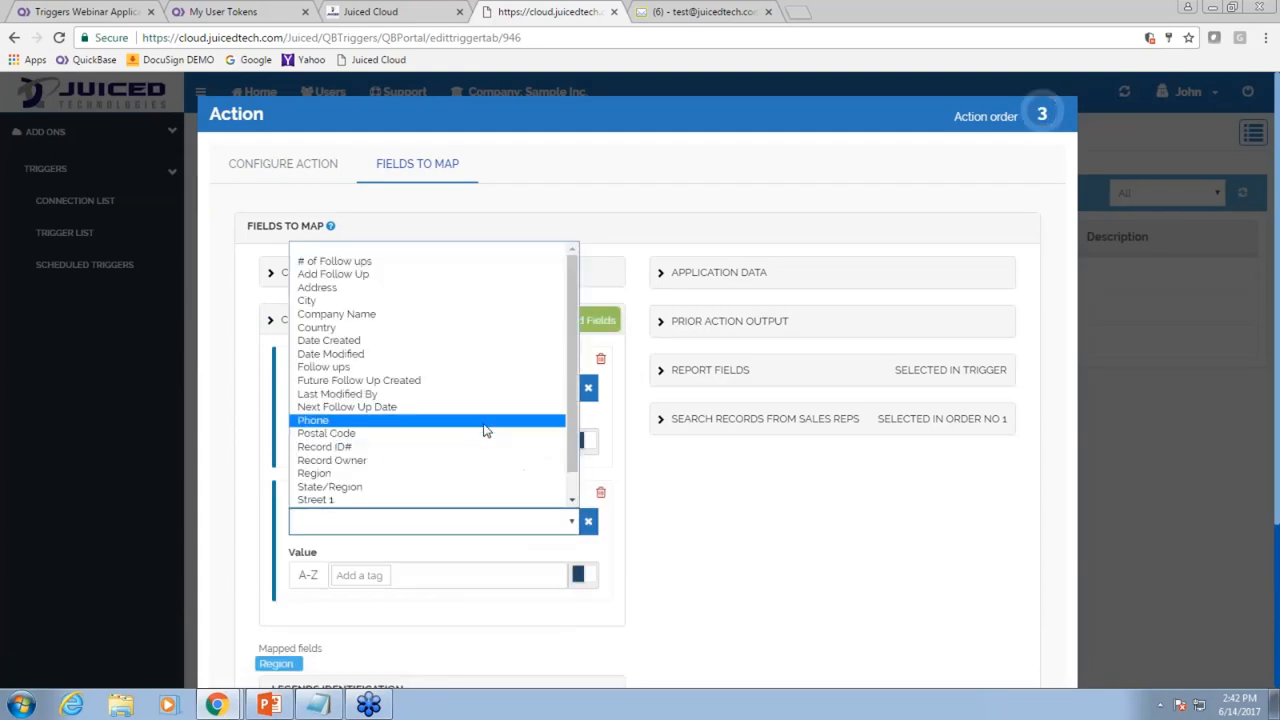
pyautogui.click(458, 382)
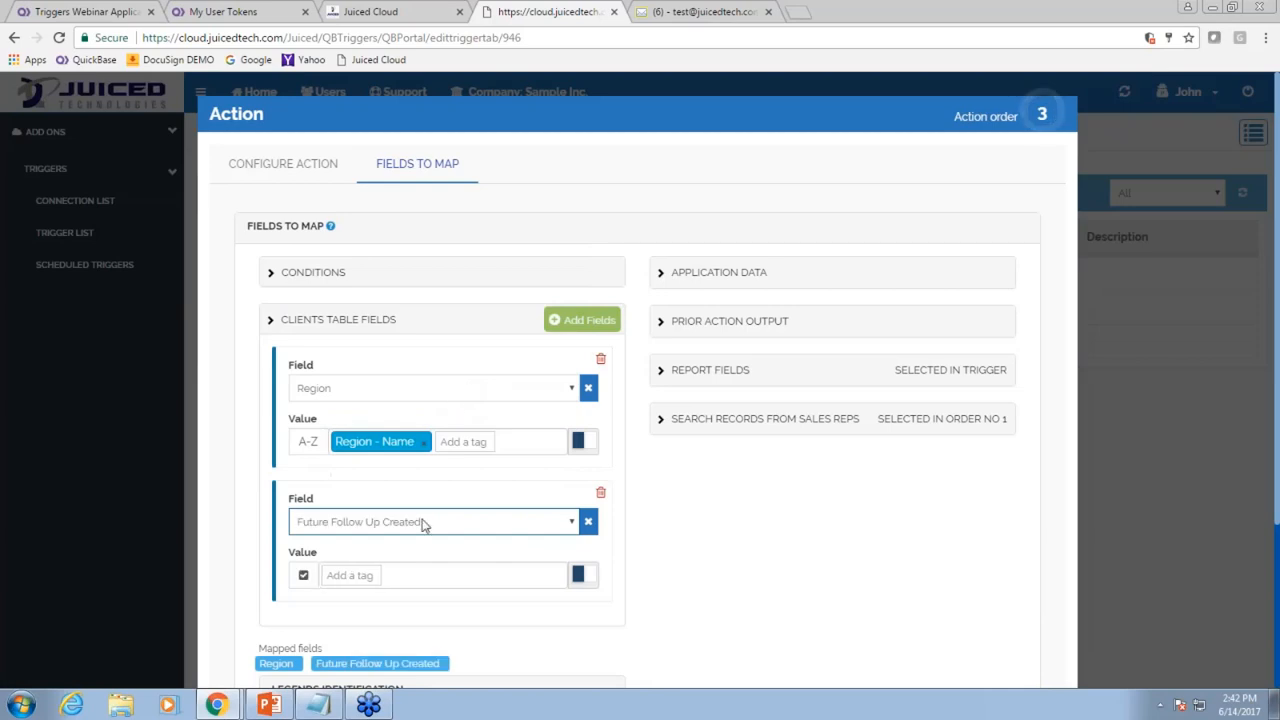
pyautogui.click(347, 576)
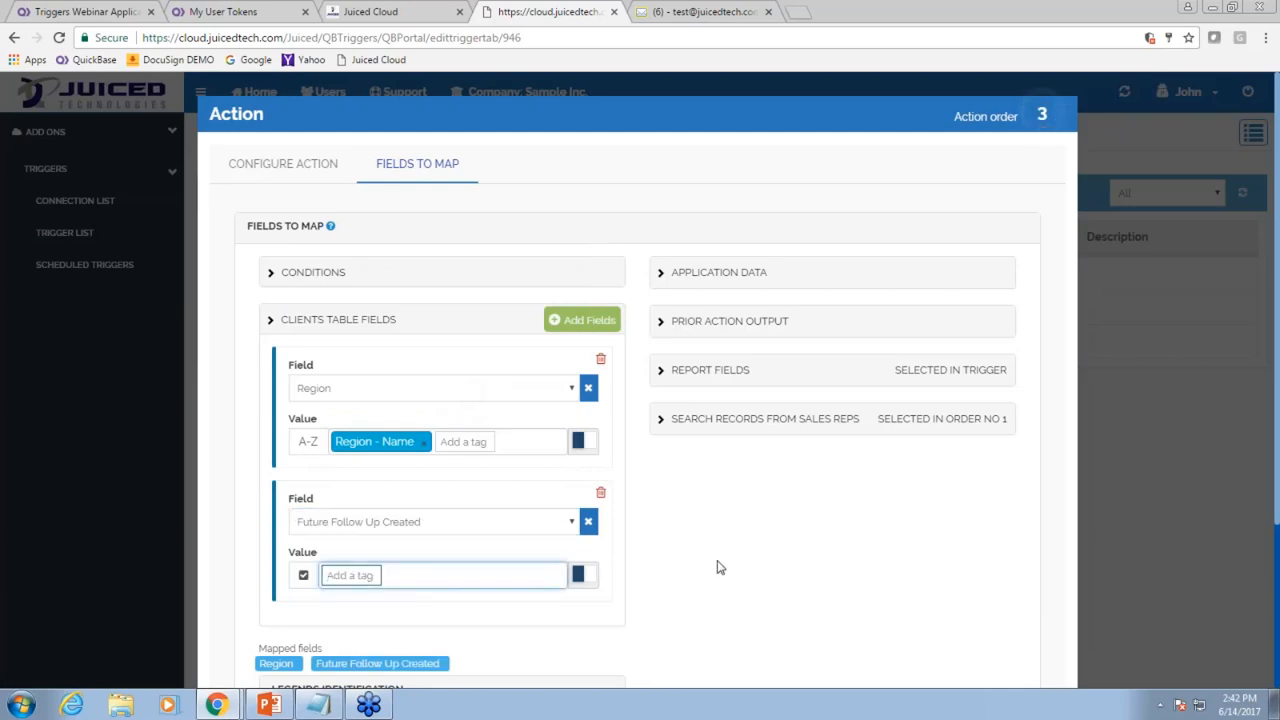
pyautogui.write('1')
pyautogui.press('Return')
pyautogui.scroll(-3, 755, 570)
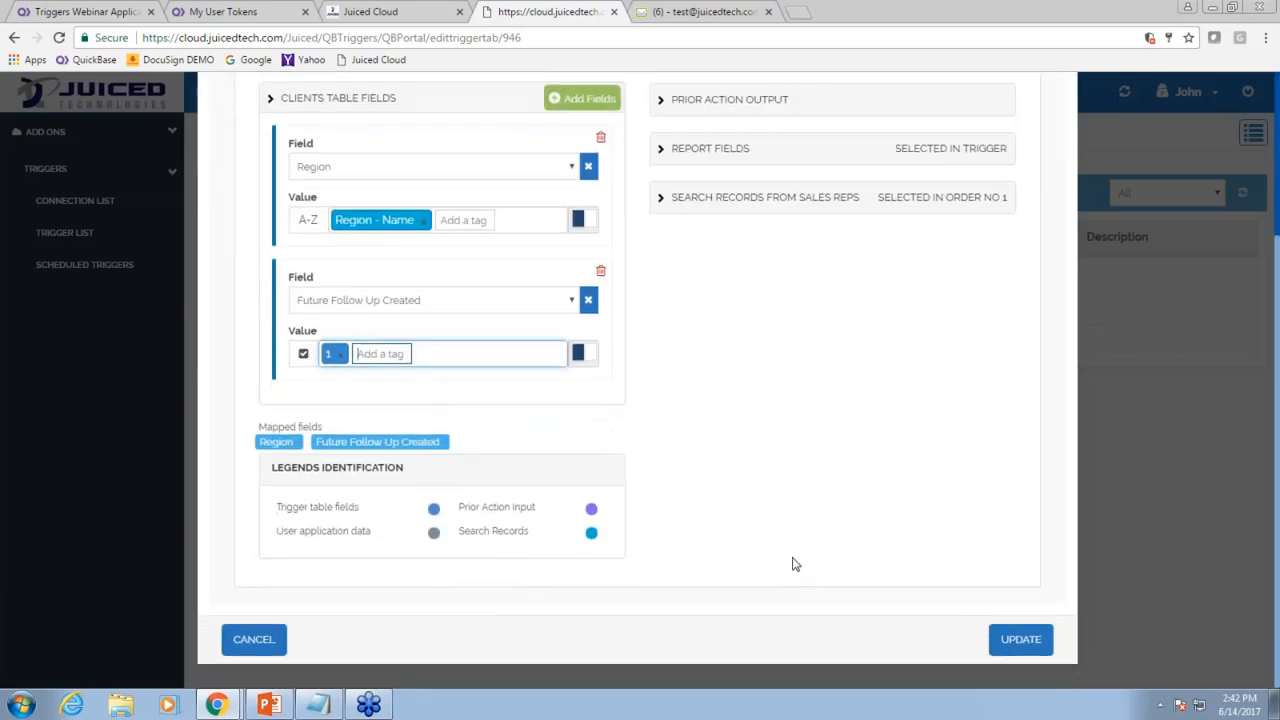
pyautogui.click(1008, 638)
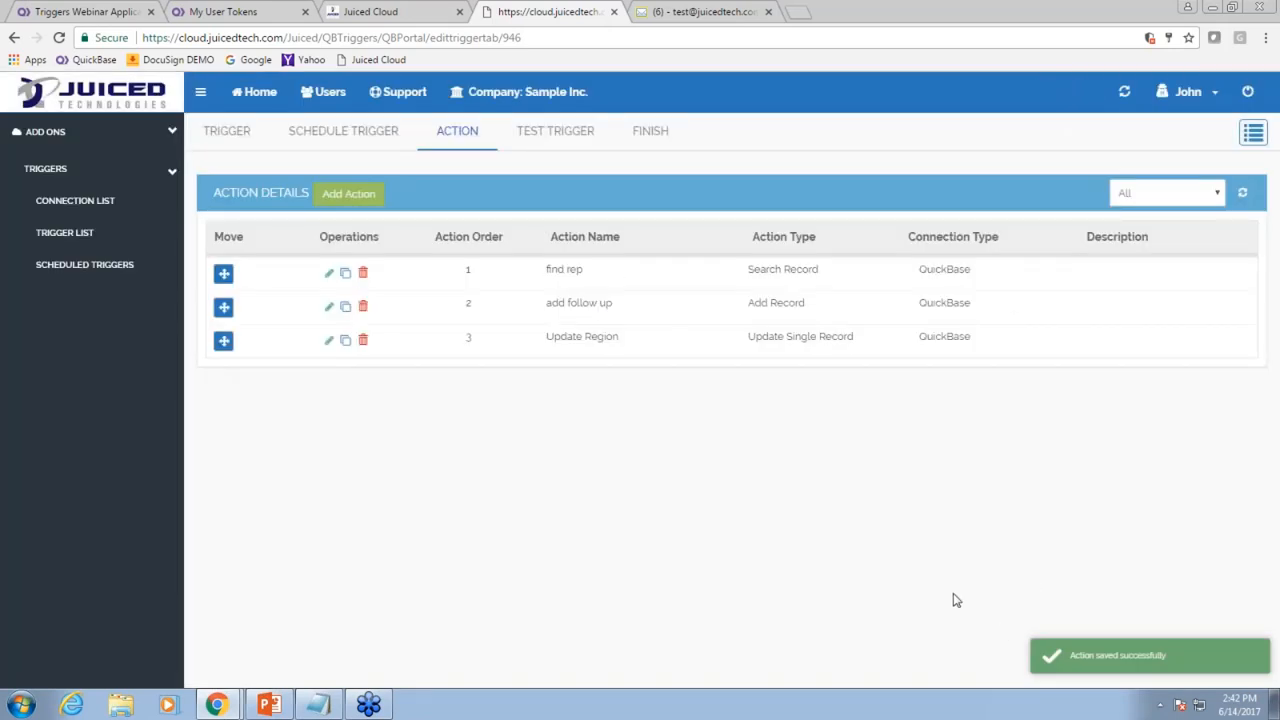
# Step: Execute the Scheduled Follow Up Trigger now, confirming it runs on all report records
pyautogui.click(120, 266)
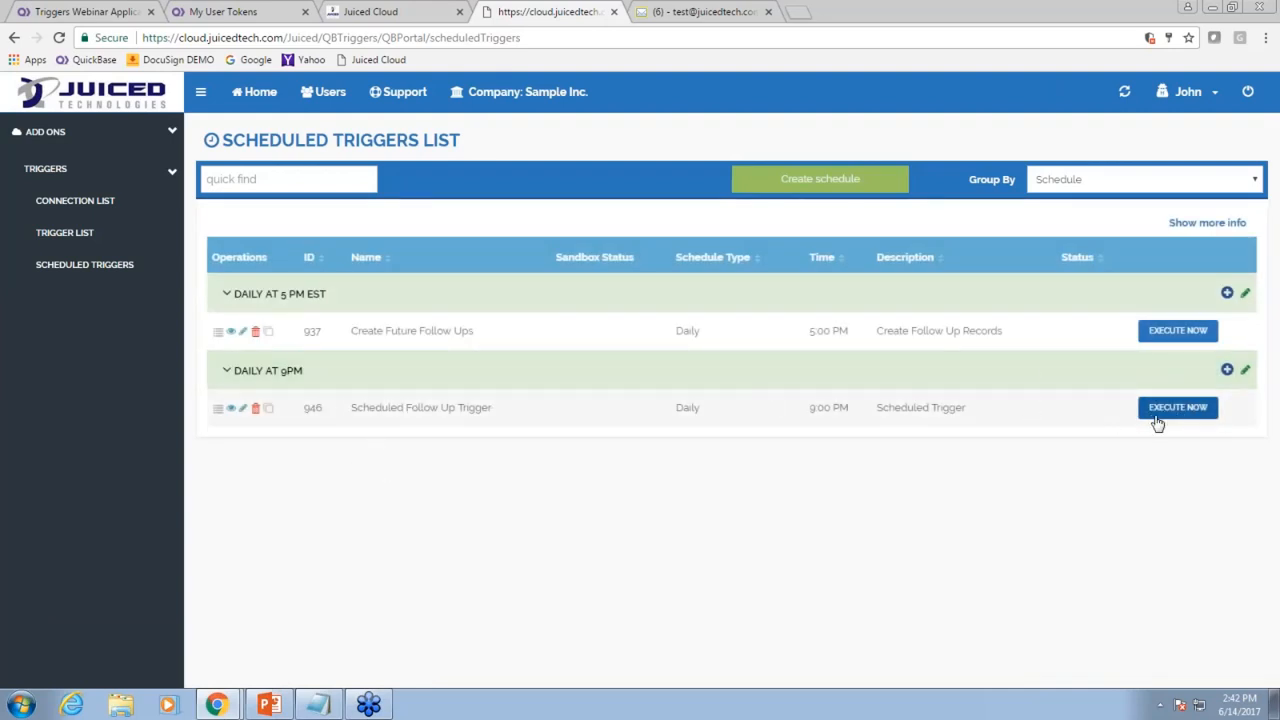
pyautogui.click(1167, 412)
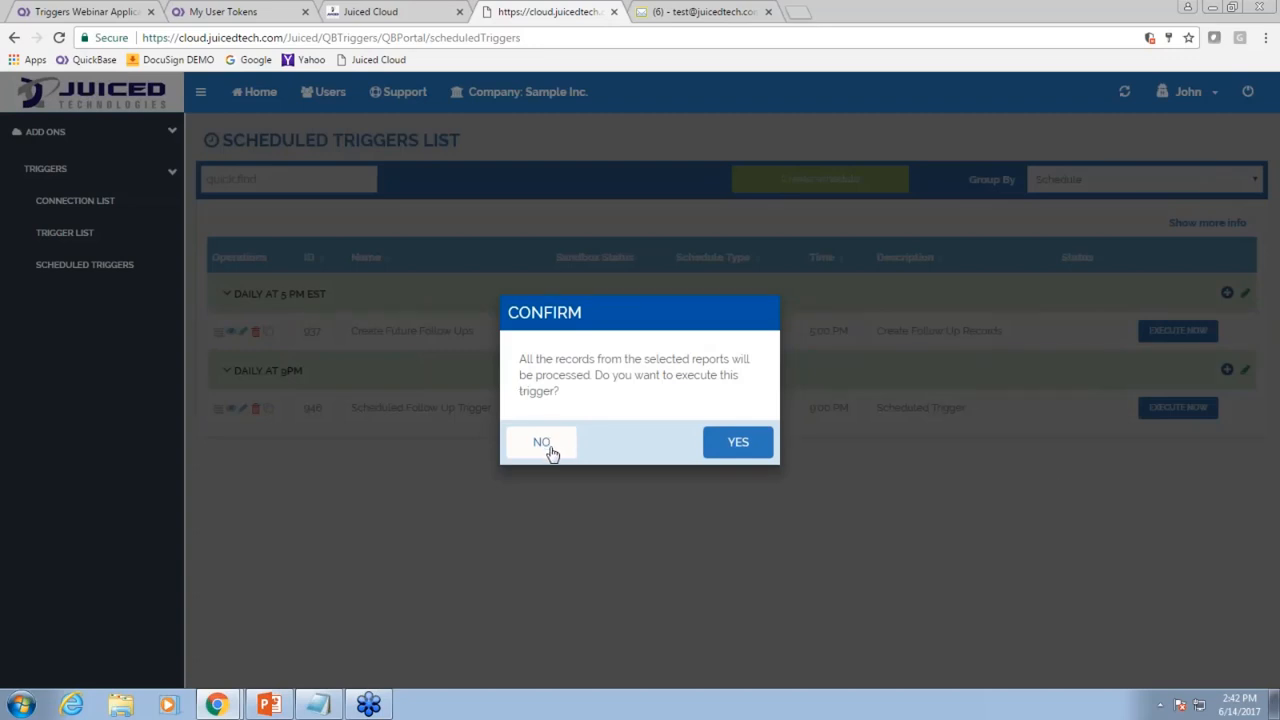
pyautogui.click(740, 443)
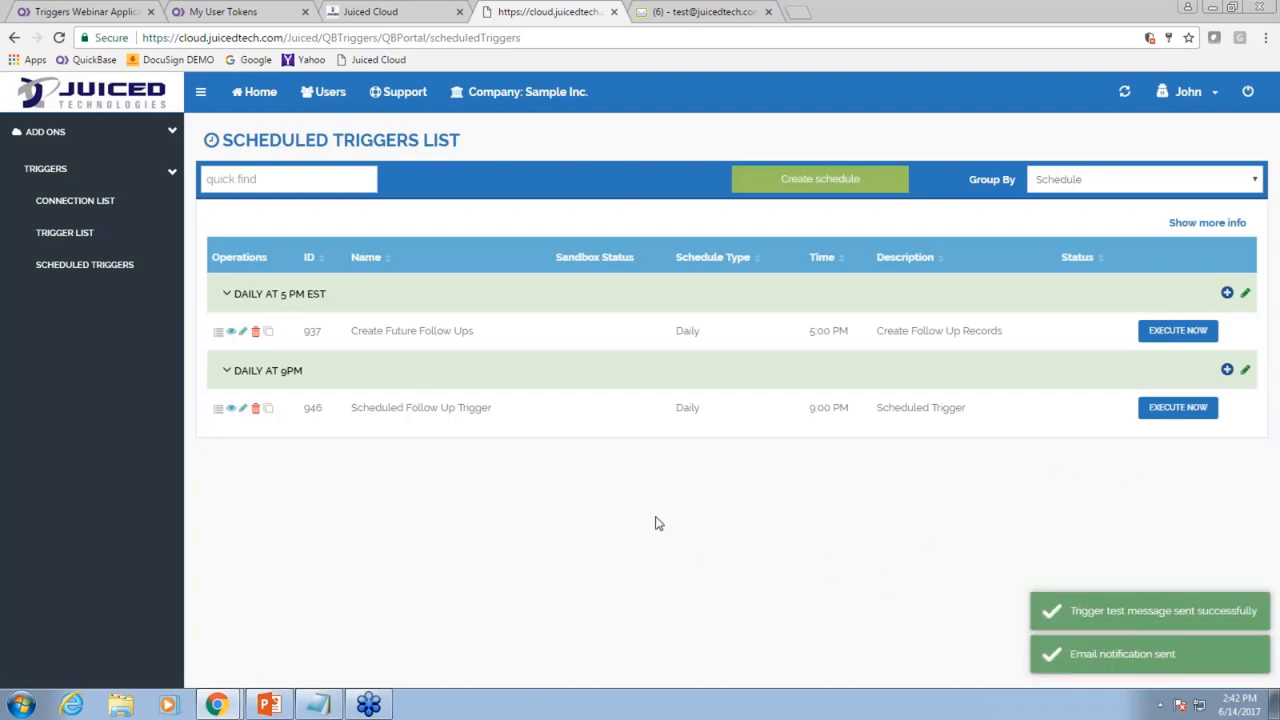
# Step: Inspect client 145 in the QuickBase Clients table, then return to Juiced Cloud's scheduled triggers
pyautogui.click(94, 14)
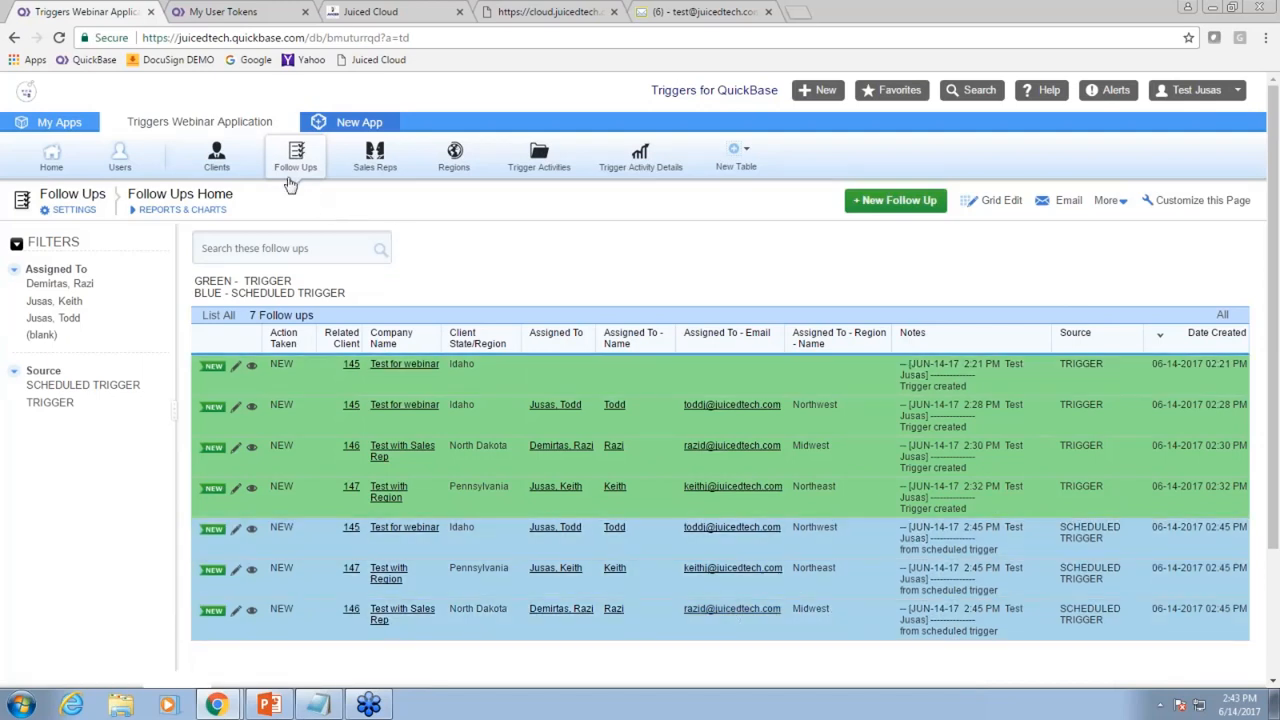
pyautogui.doubleClick(218, 158)
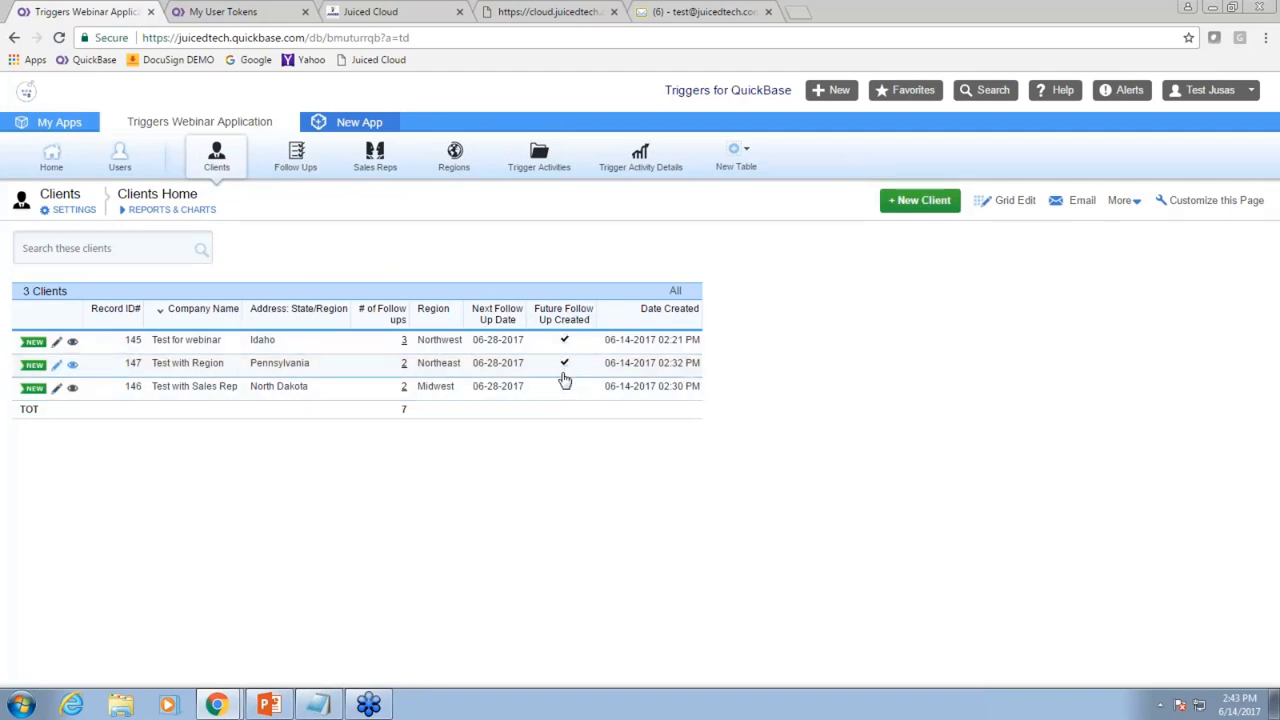
pyautogui.click(57, 343)
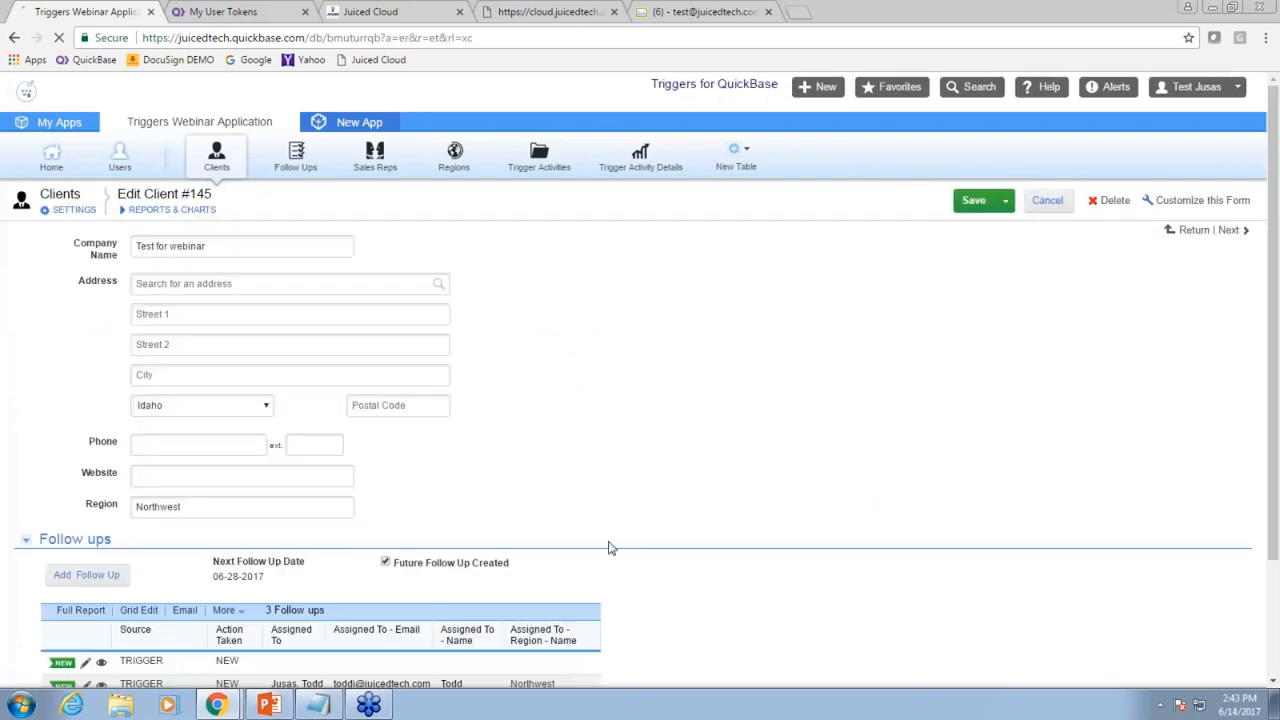
pyautogui.scroll(-1, 408, 504)
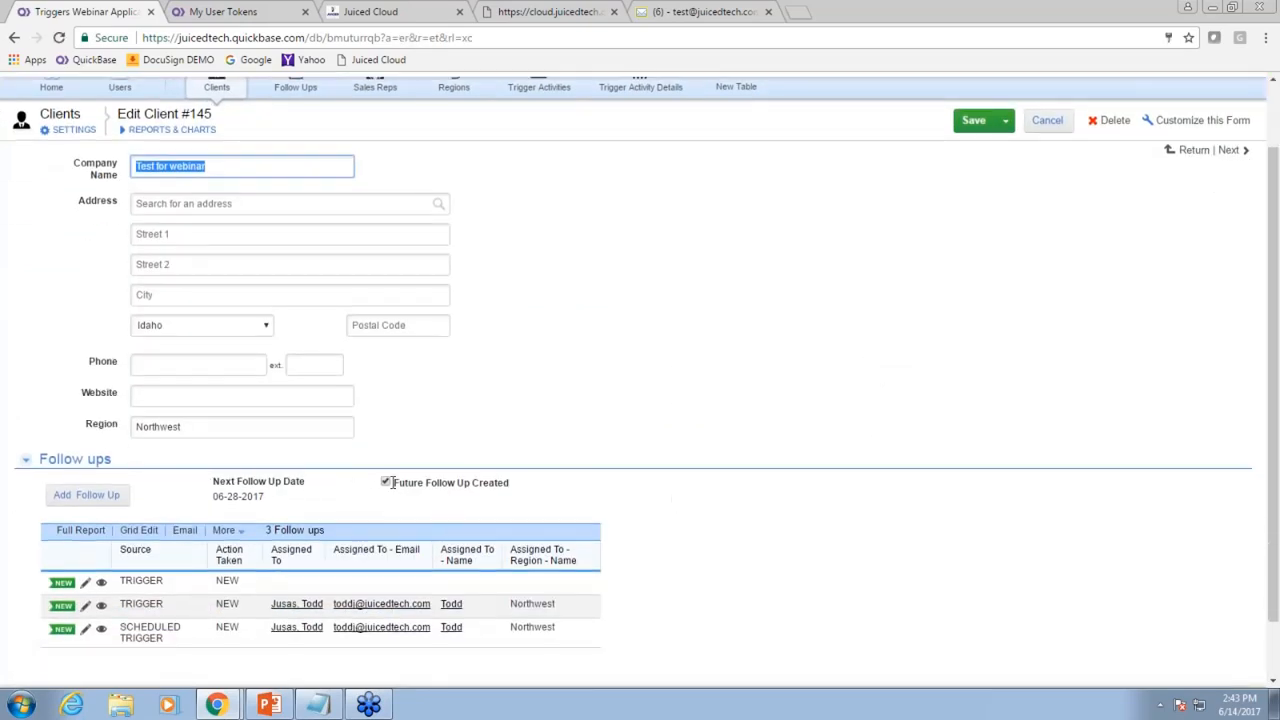
pyautogui.scroll(-1, 620, 370)
pyautogui.scroll(2, 454, 329)
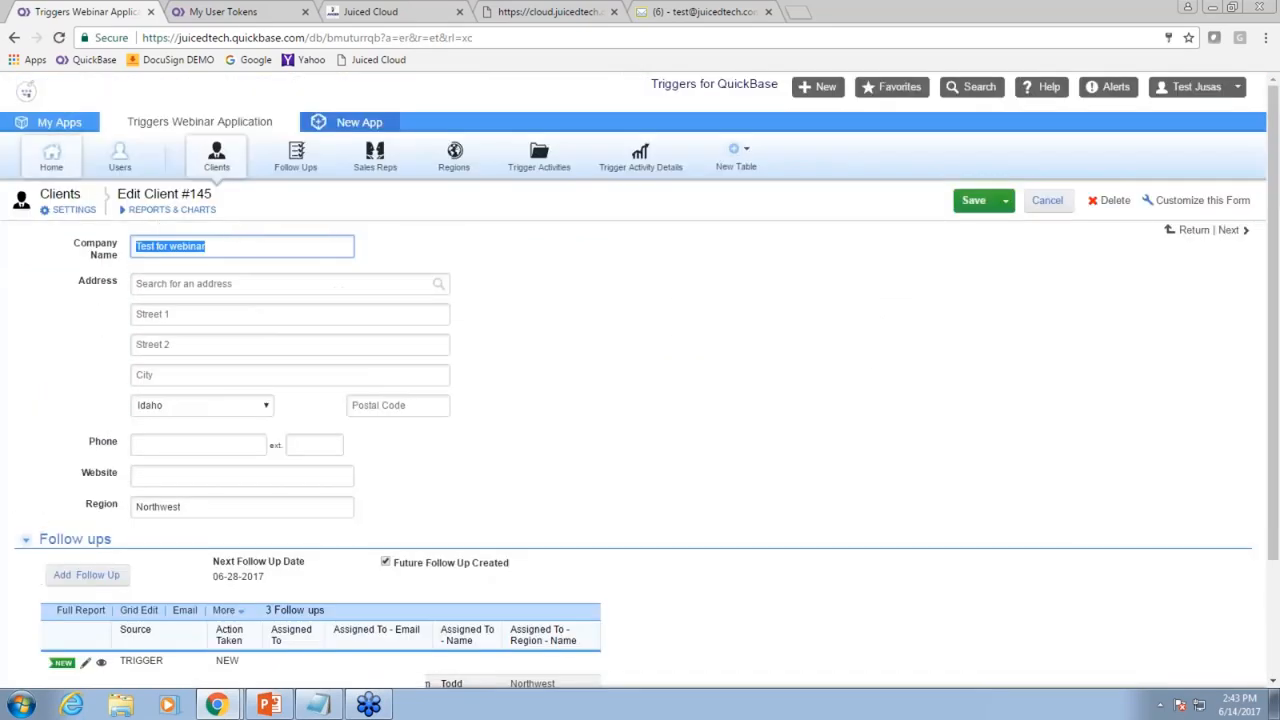
pyautogui.click(55, 157)
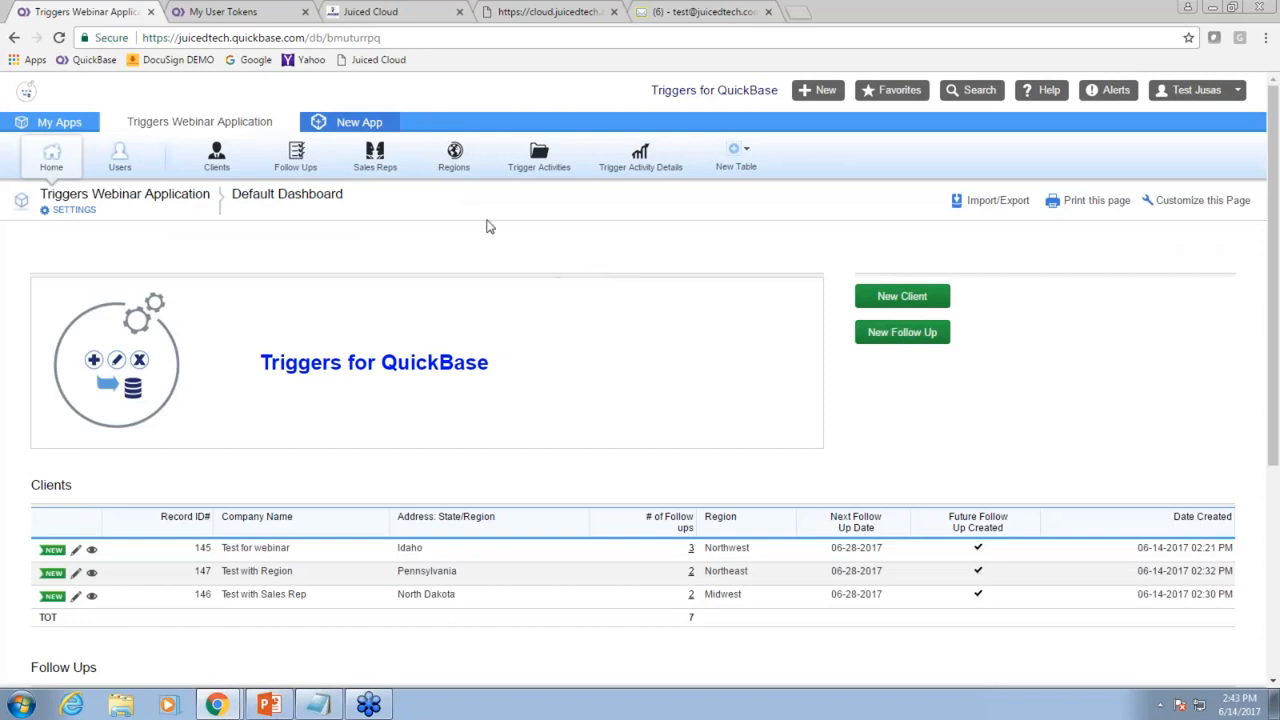
pyautogui.click(575, 11)
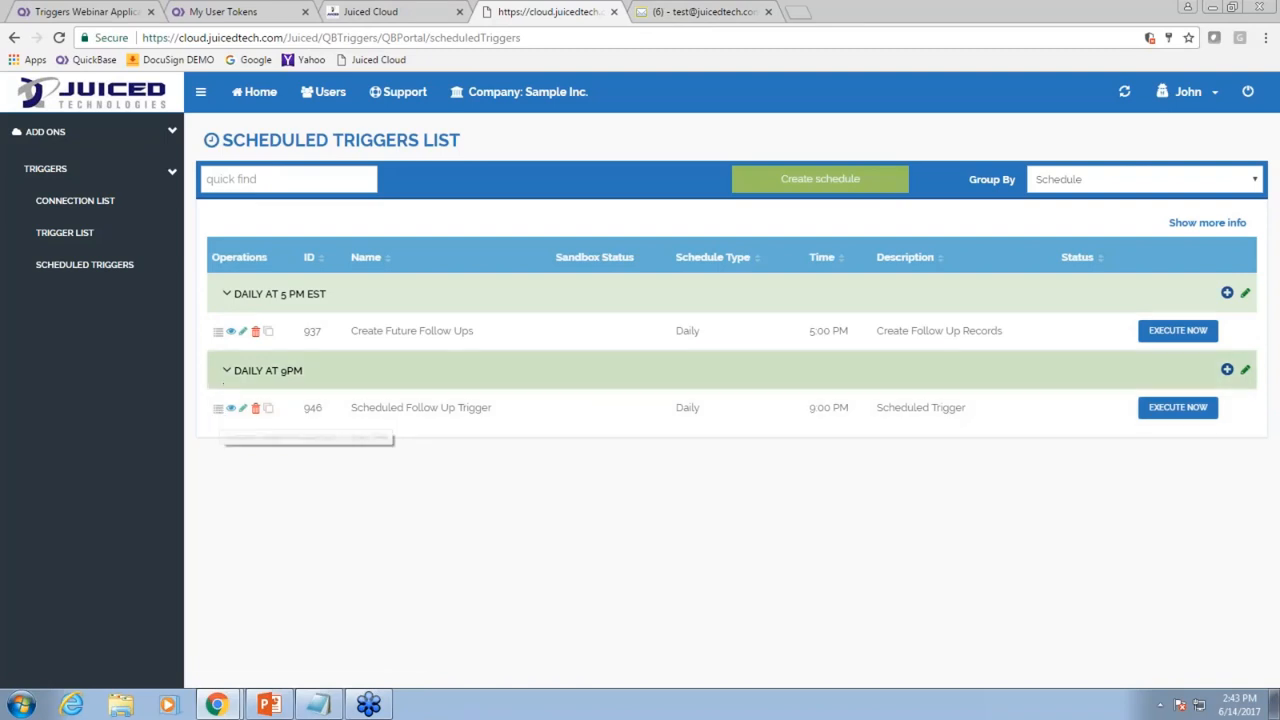
# Step: Open trigger 945's activity log from the Trigger List and expand its 2:32 PM run
pyautogui.click(91, 237)
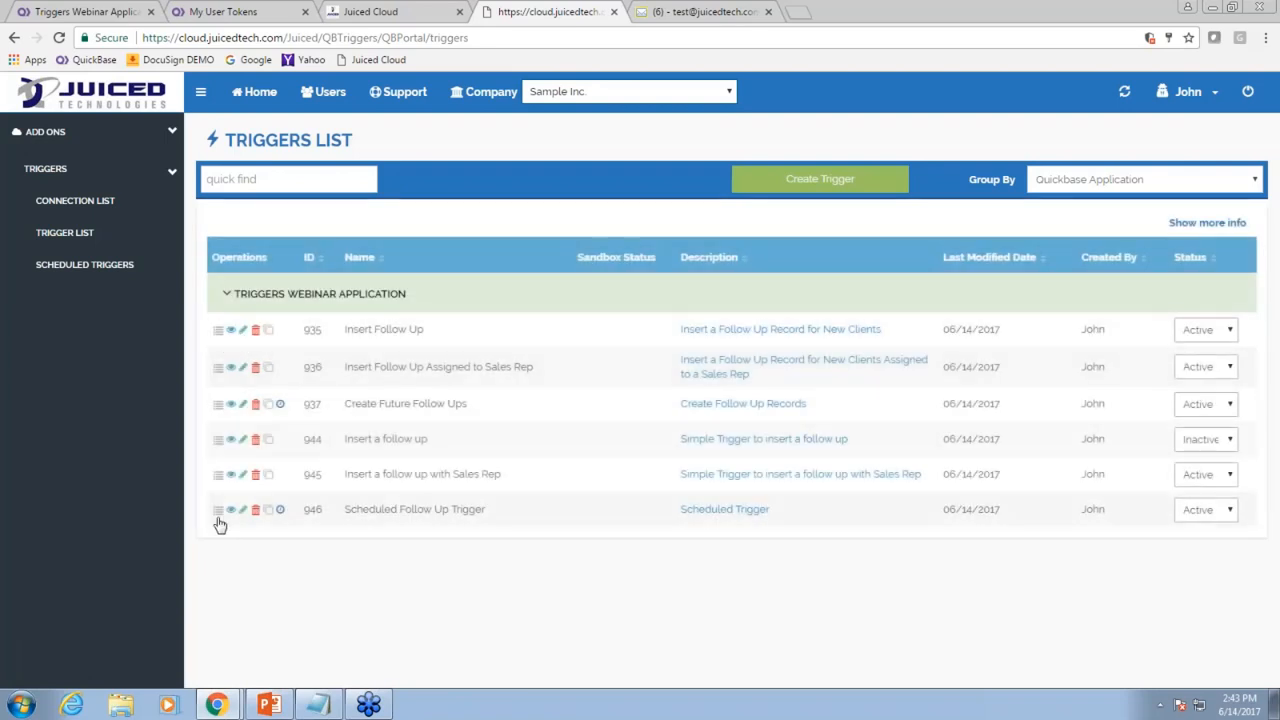
pyautogui.click(219, 478)
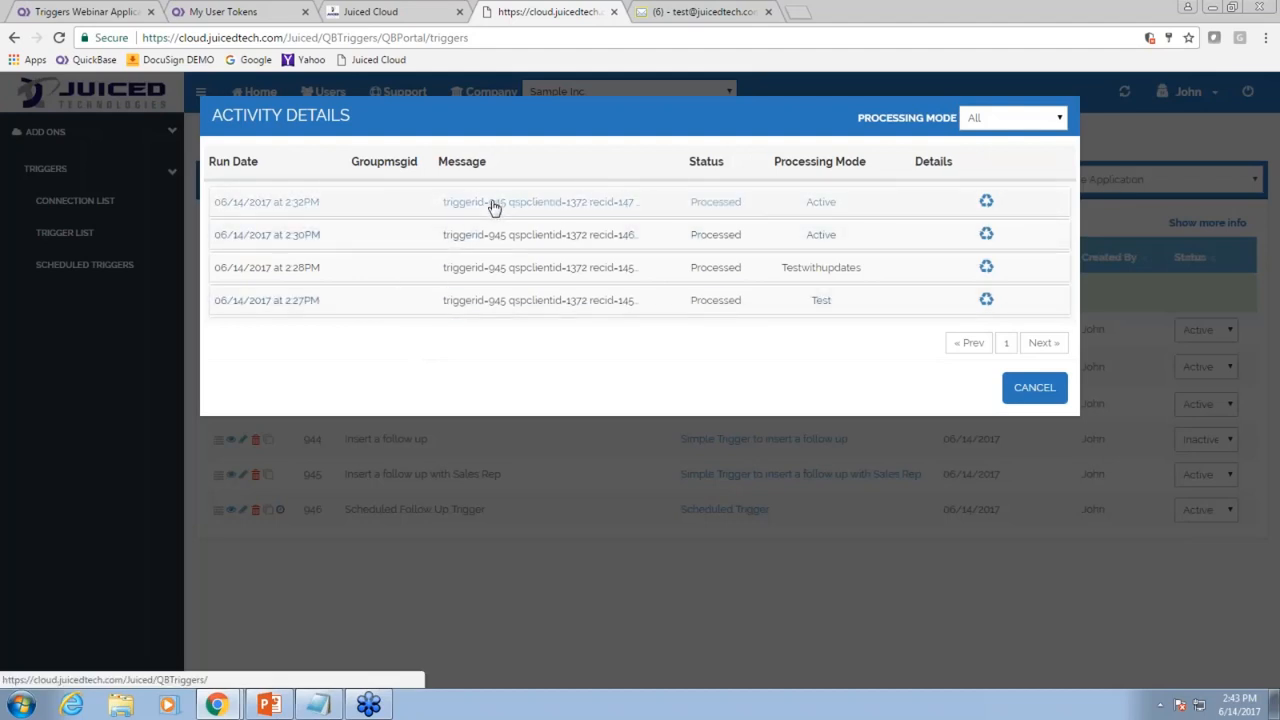
pyautogui.click(491, 205)
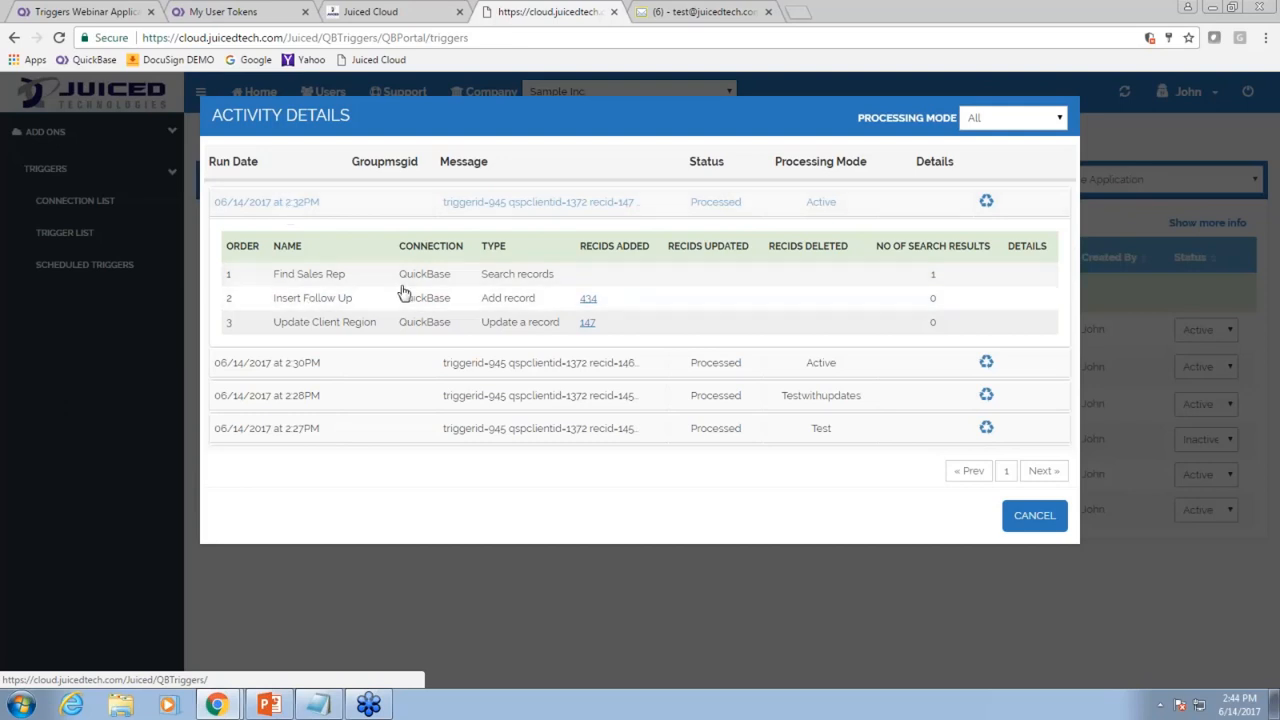
# Step: Verify the added follow-up record 434, then close the details and return to QuickBase
pyautogui.click(588, 299)
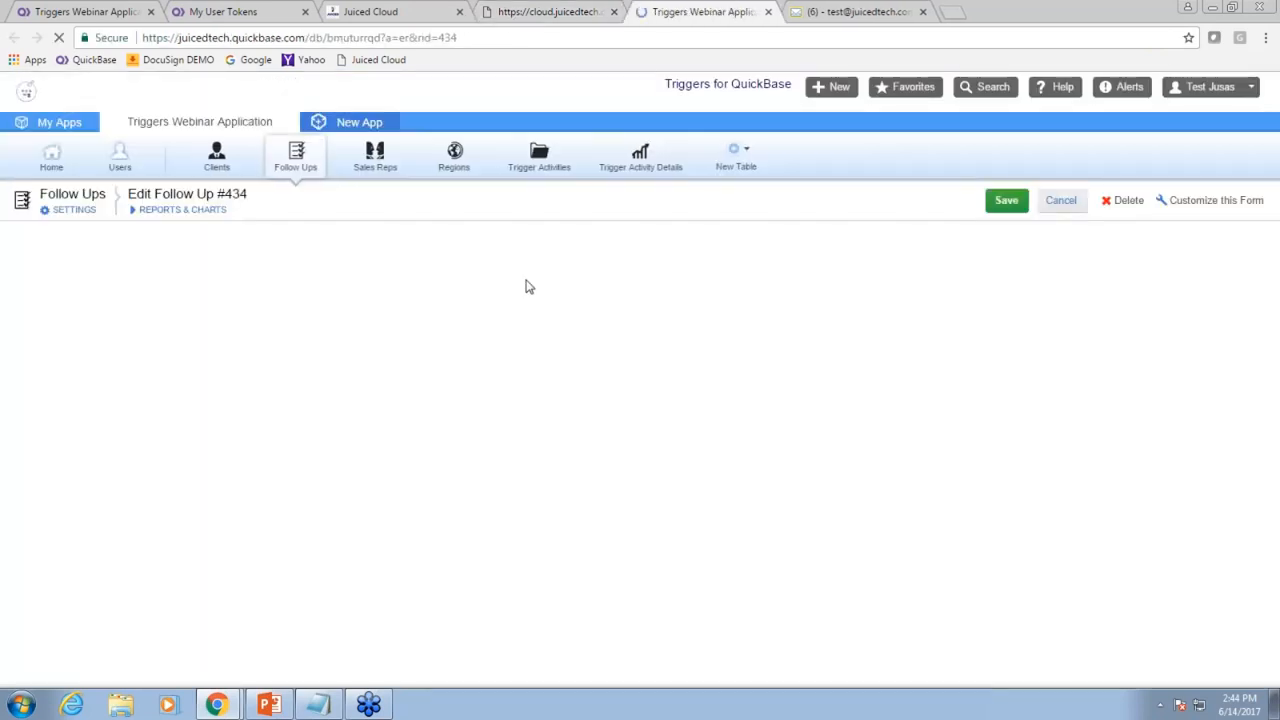
pyautogui.moveTo(252, 200); pyautogui.dragTo(223, 196)
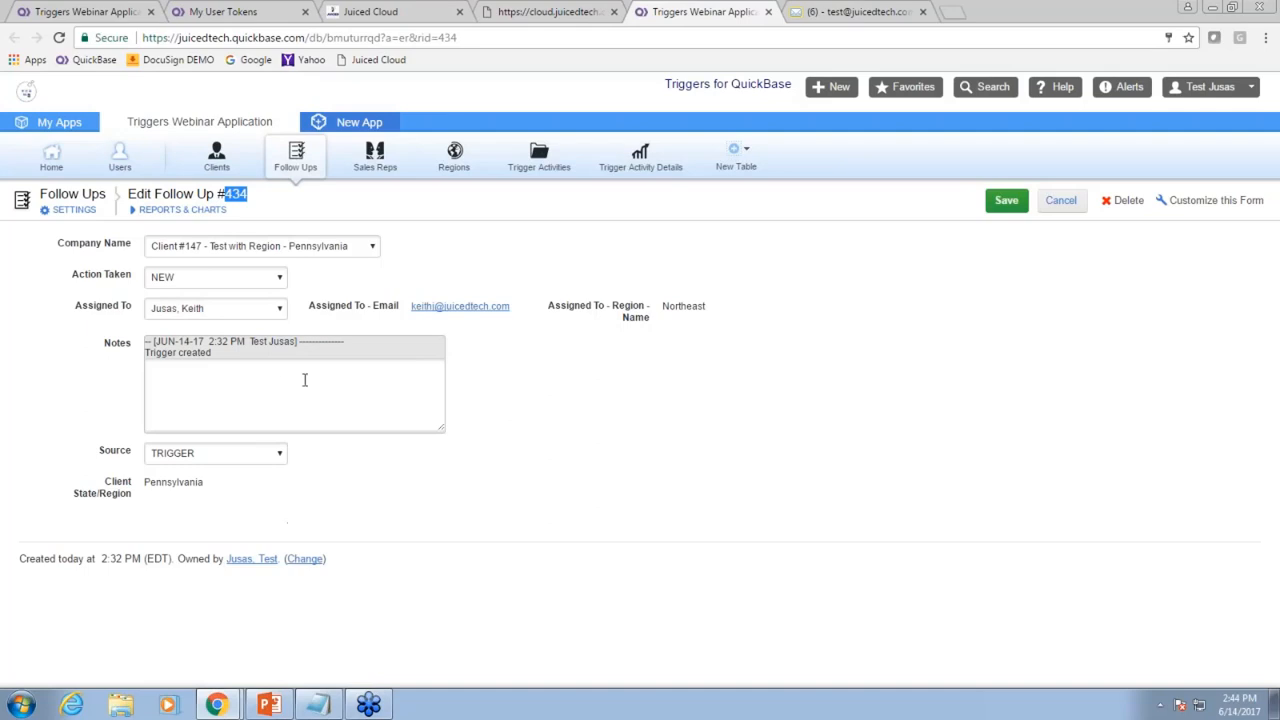
pyautogui.click(565, 12)
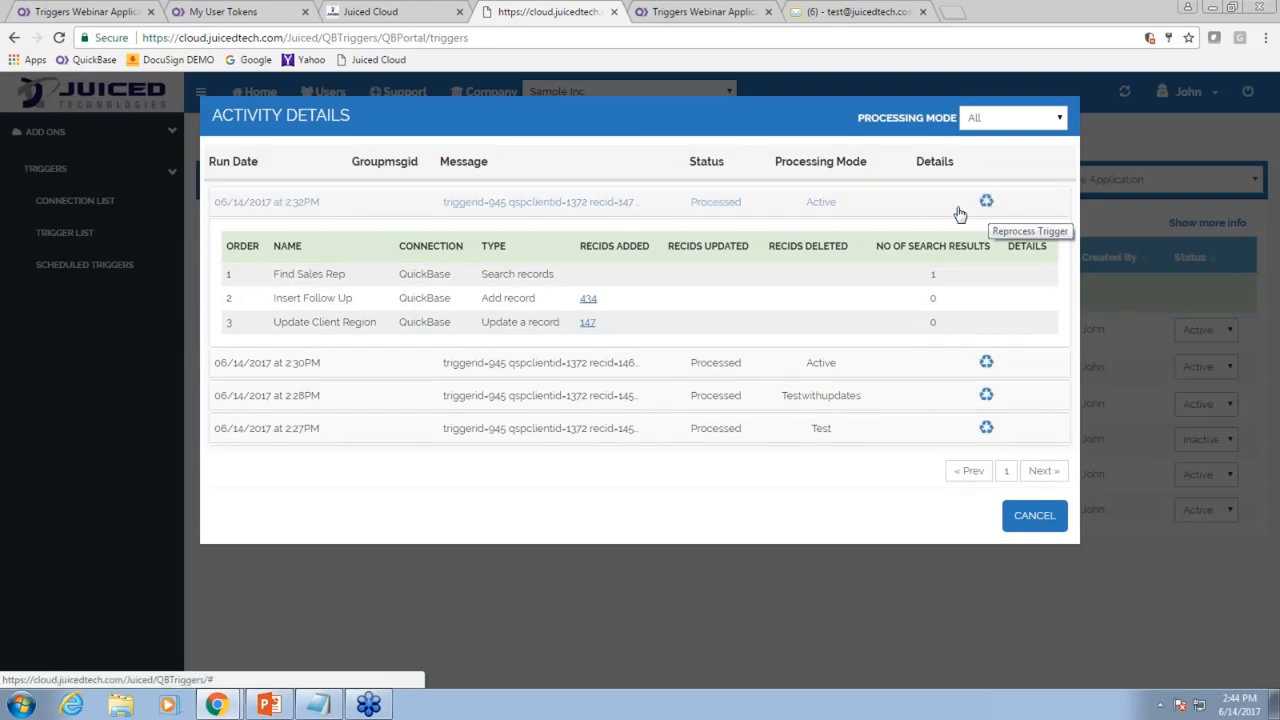
pyautogui.moveTo(641, 203); pyautogui.dragTo(578, 213)
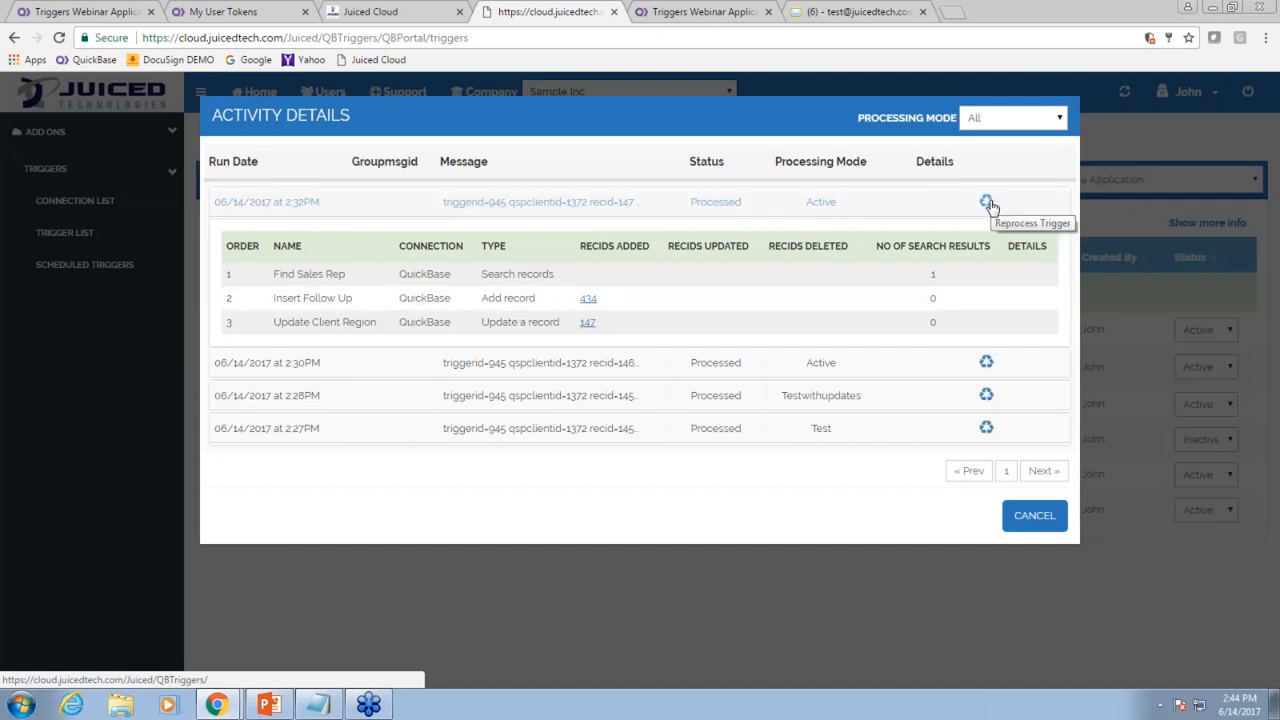
pyautogui.click(1022, 522)
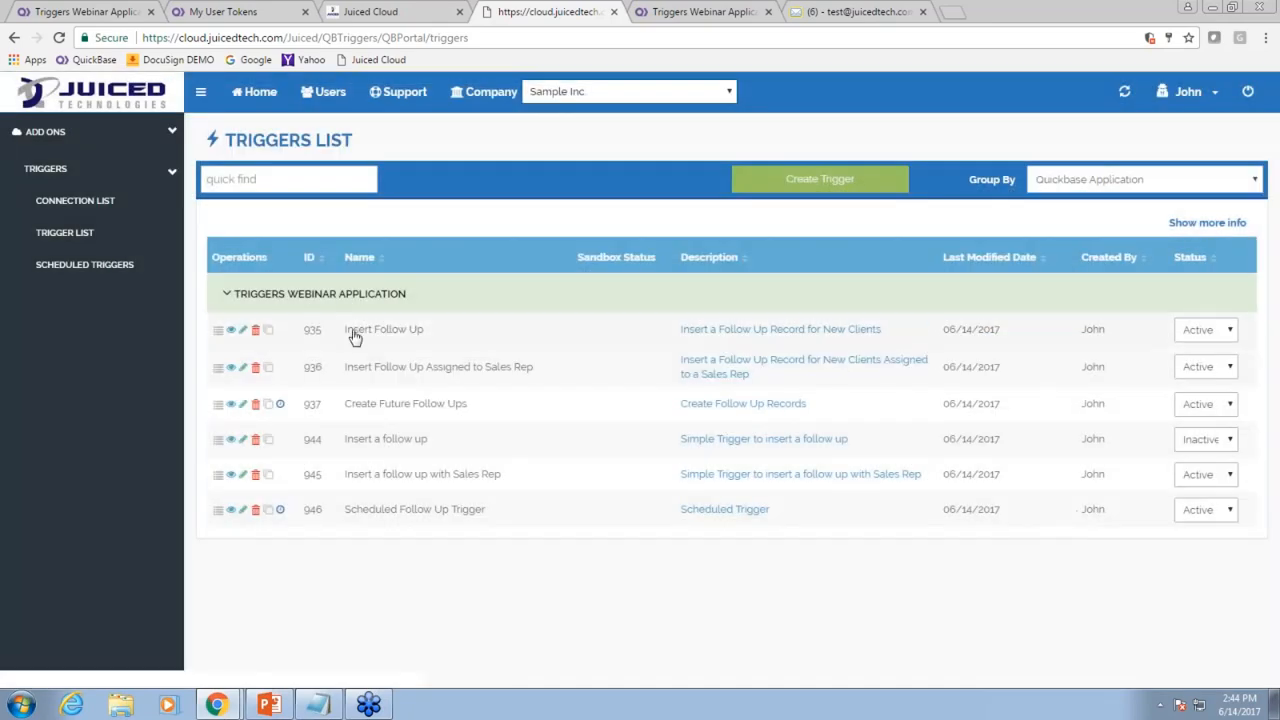
pyautogui.click(128, 14)
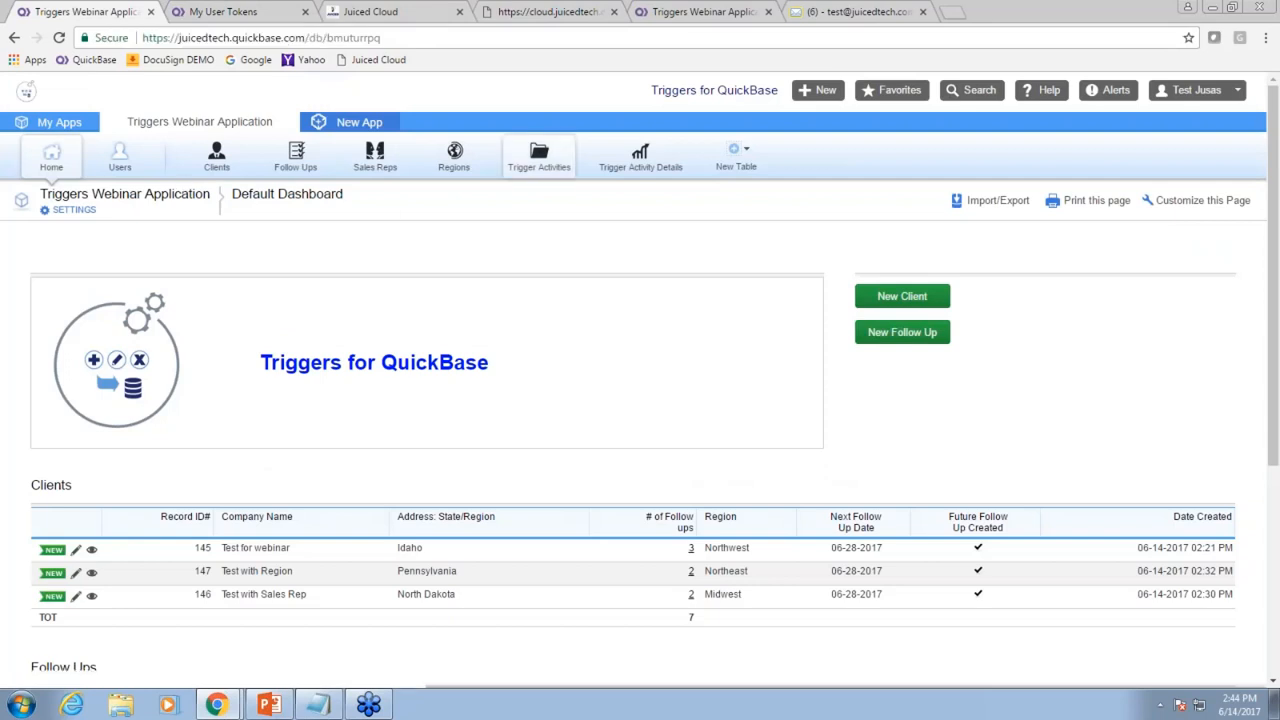
# Step: Review the Trigger Activities table for the three new 2:44 PM runs of trigger 946
pyautogui.click(542, 158)
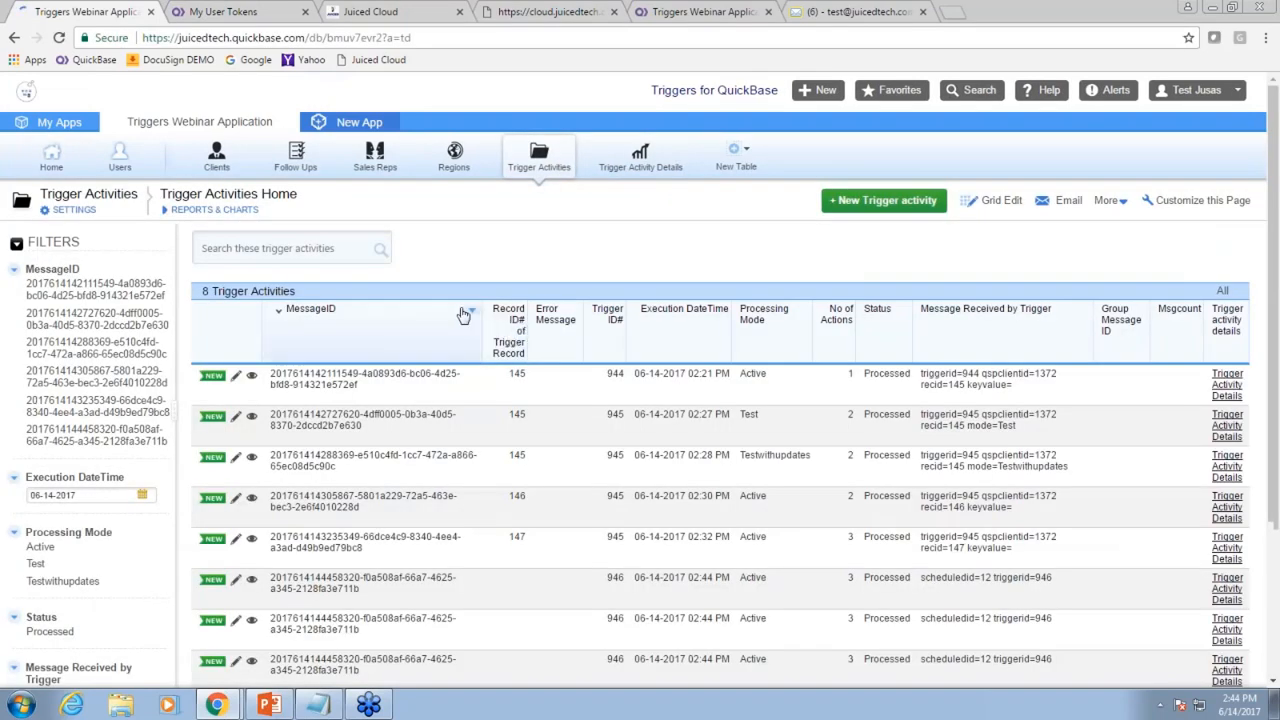
pyautogui.scroll(-3, 440, 405)
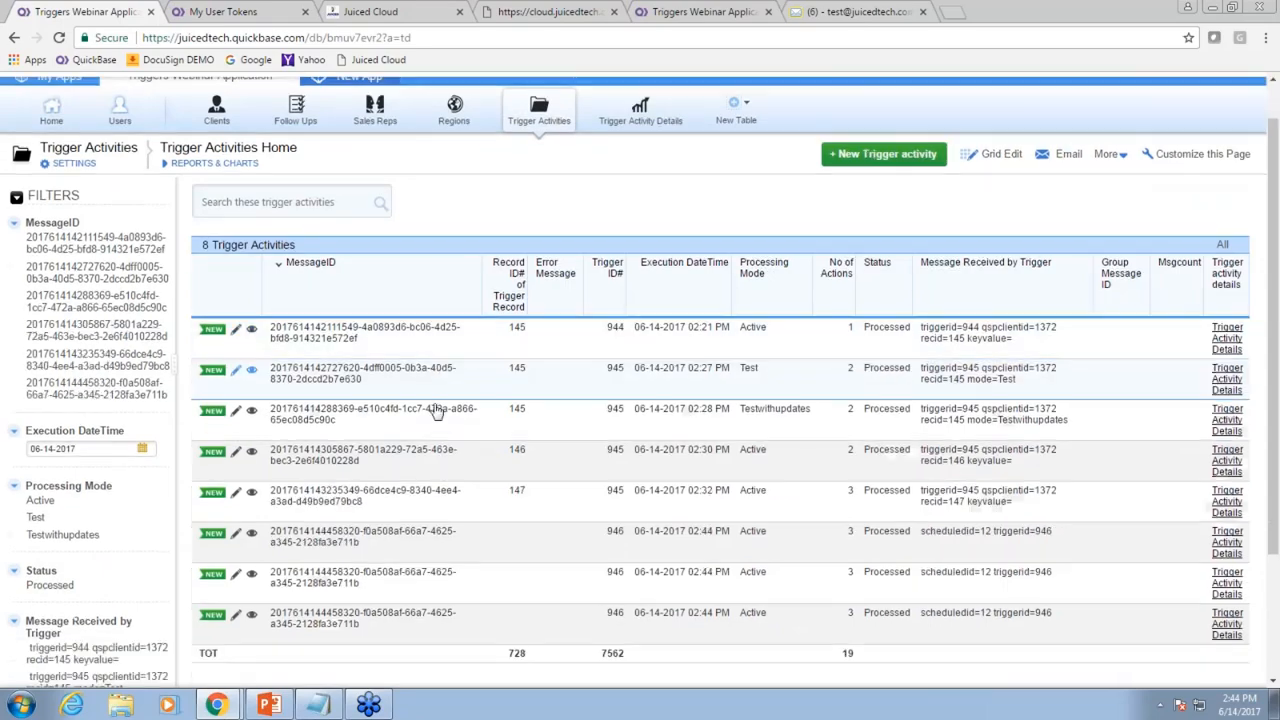
pyautogui.scroll(5, 455, 398)
pyautogui.scroll(-3, 500, 400)
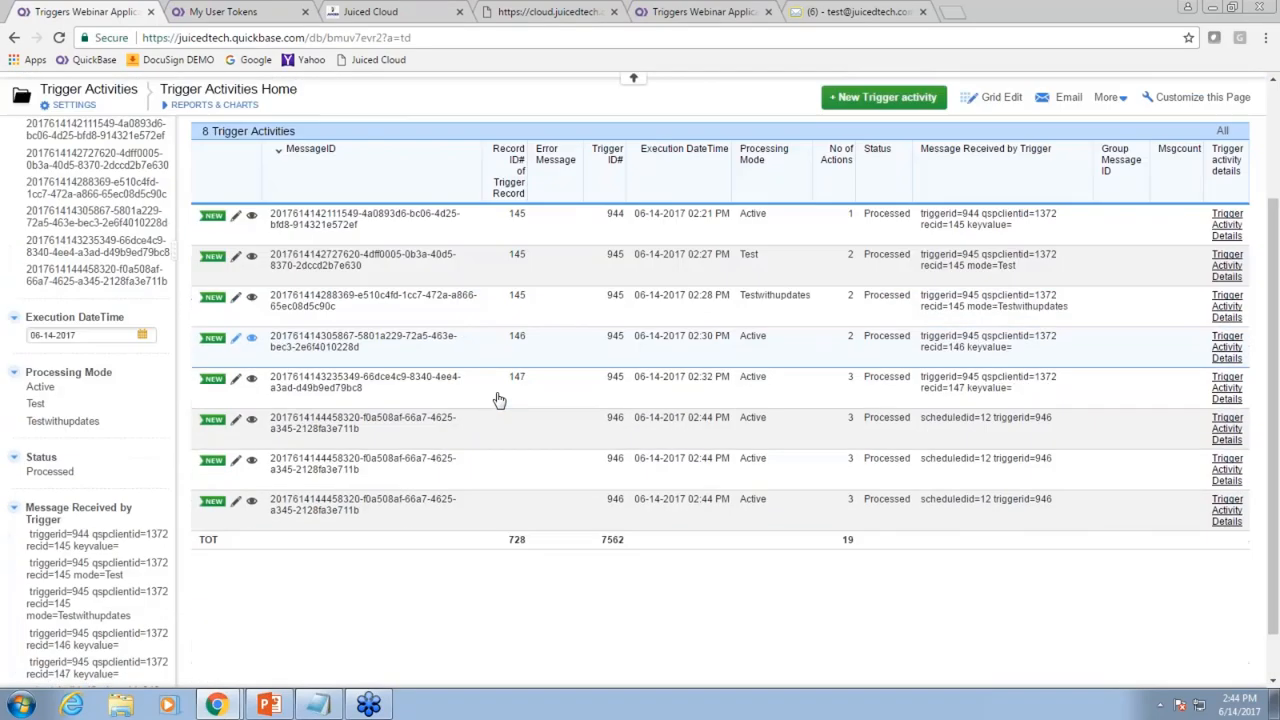
pyautogui.scroll(2, 517, 394)
pyautogui.scroll(-3, 630, 403)
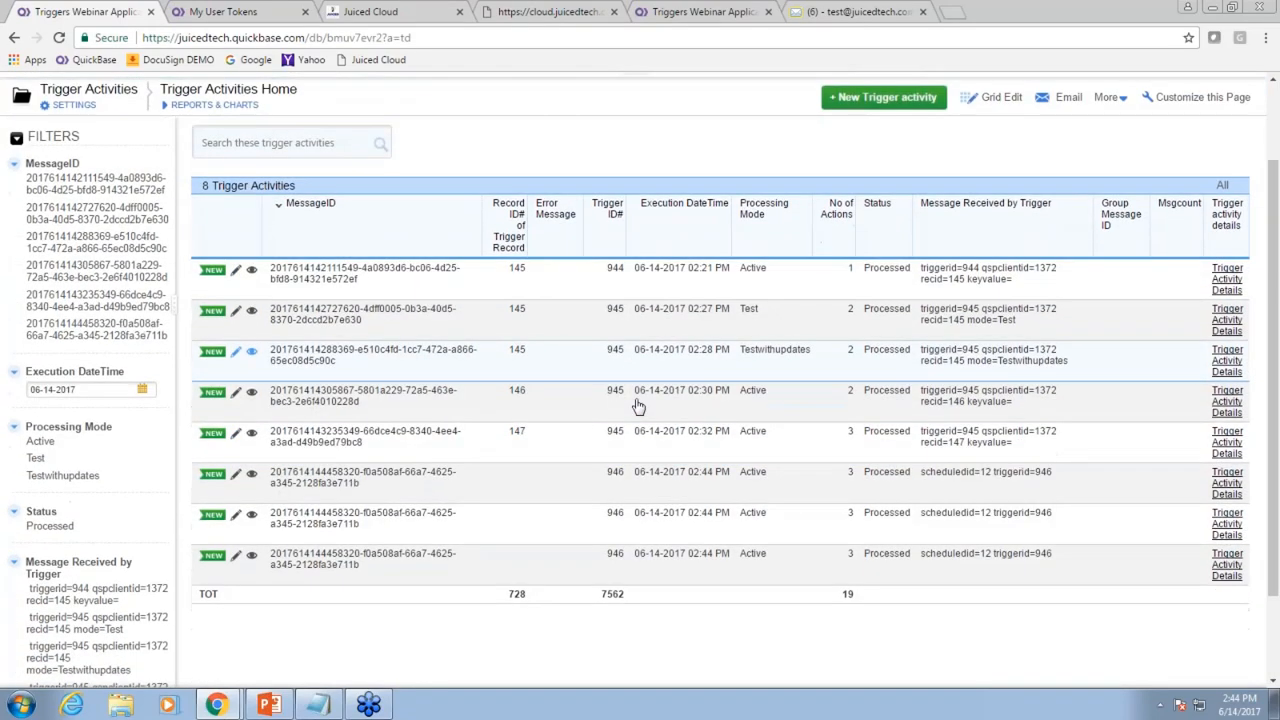
pyautogui.scroll(2, 617, 377)
pyautogui.scroll(3, 620, 380)
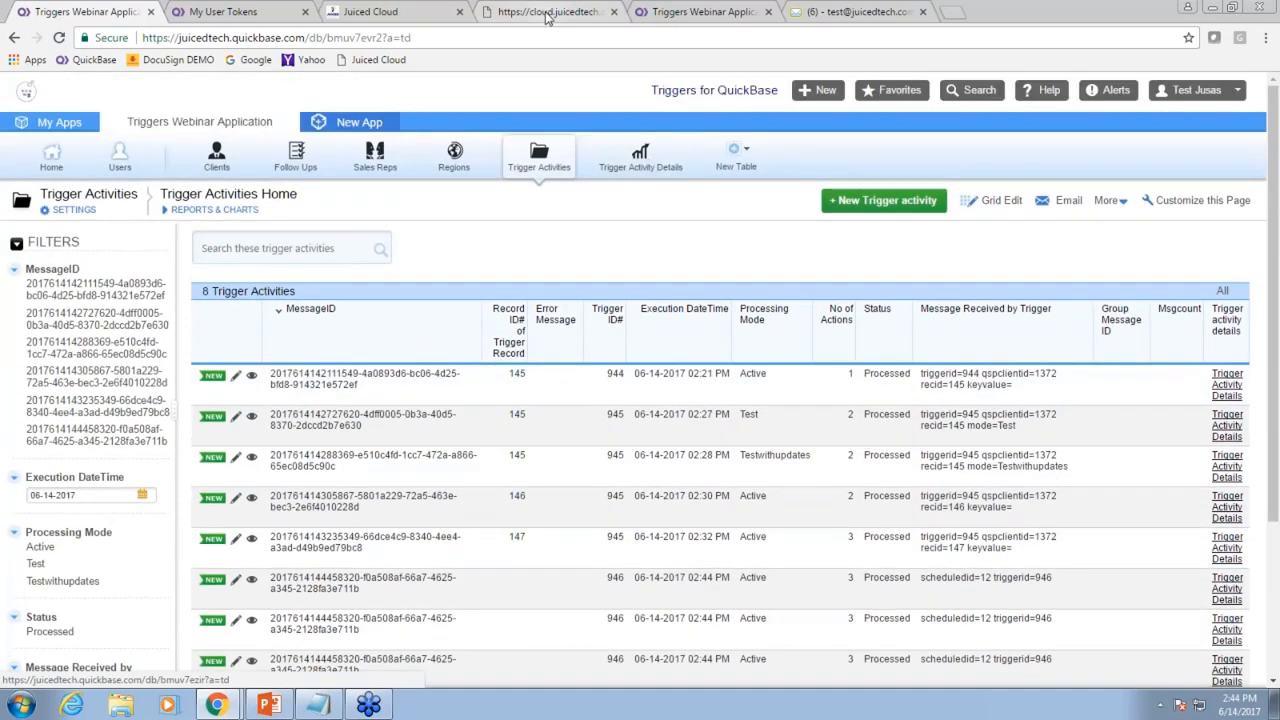
# Step: Move between the Juiced Cloud triggers list and QuickBase, ending on the Juiced Cloud triggers list
pyautogui.click(547, 14)
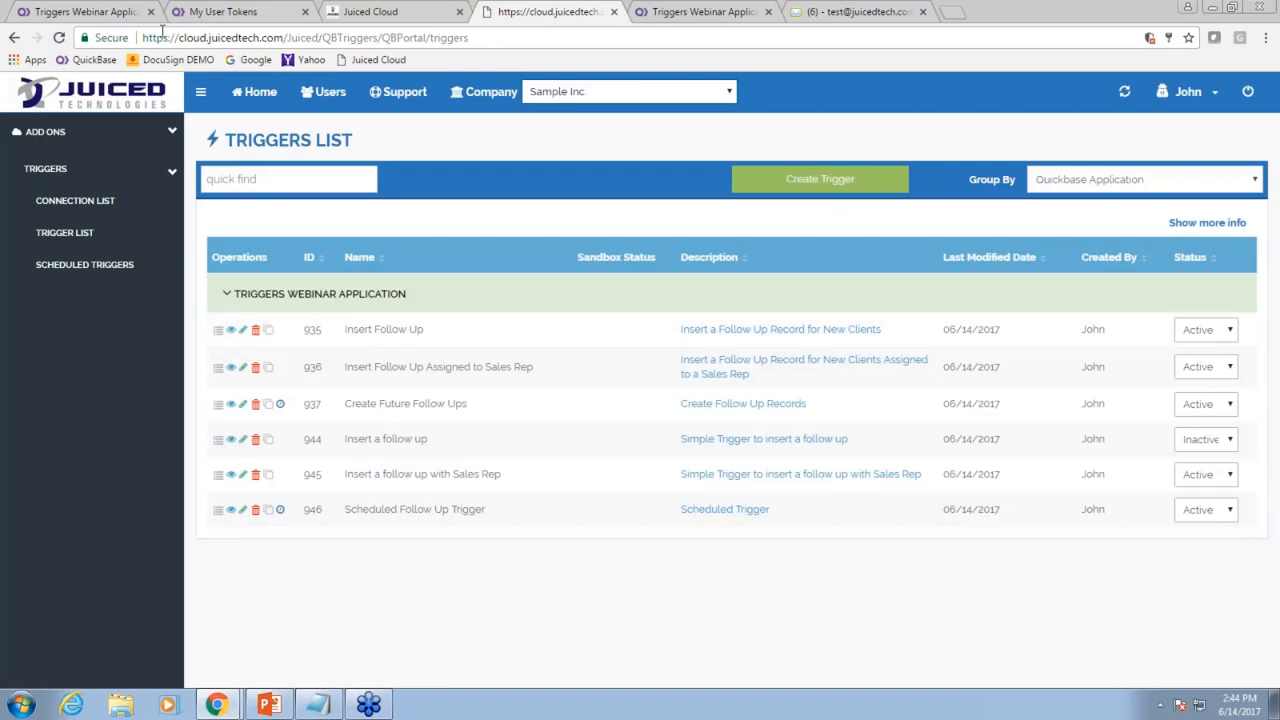
pyautogui.click(85, 12)
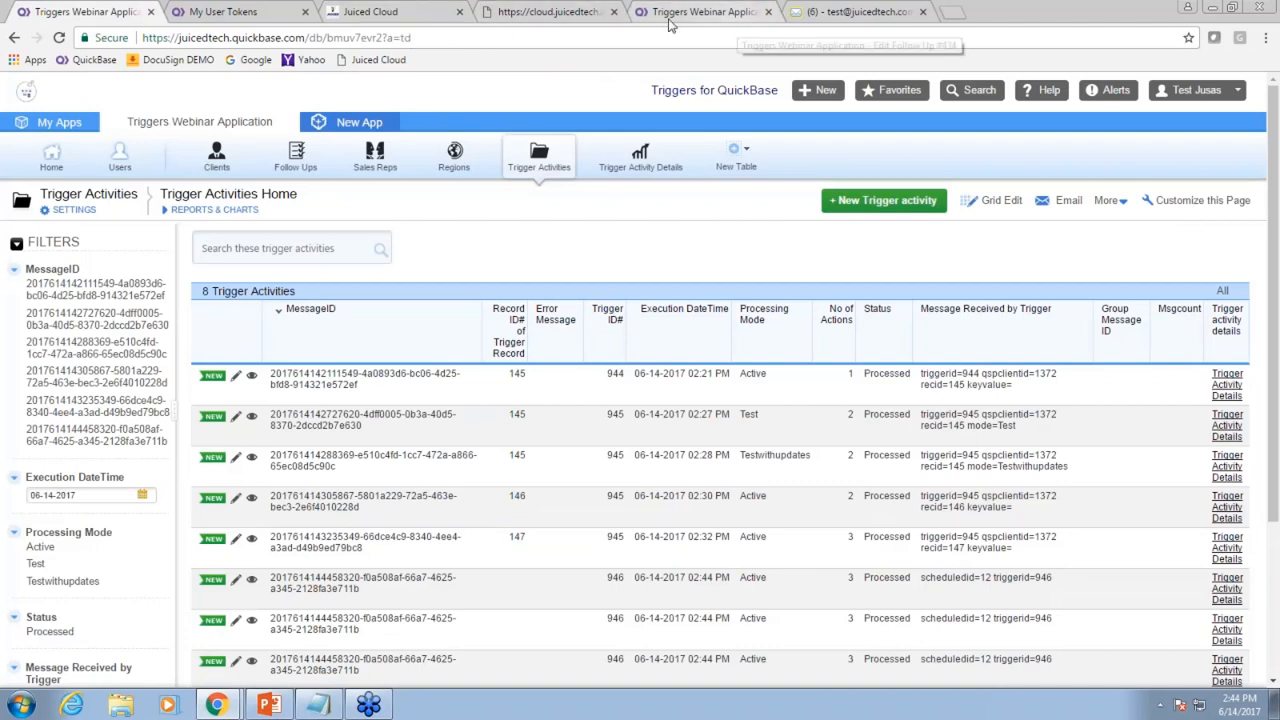
pyautogui.click(520, 14)
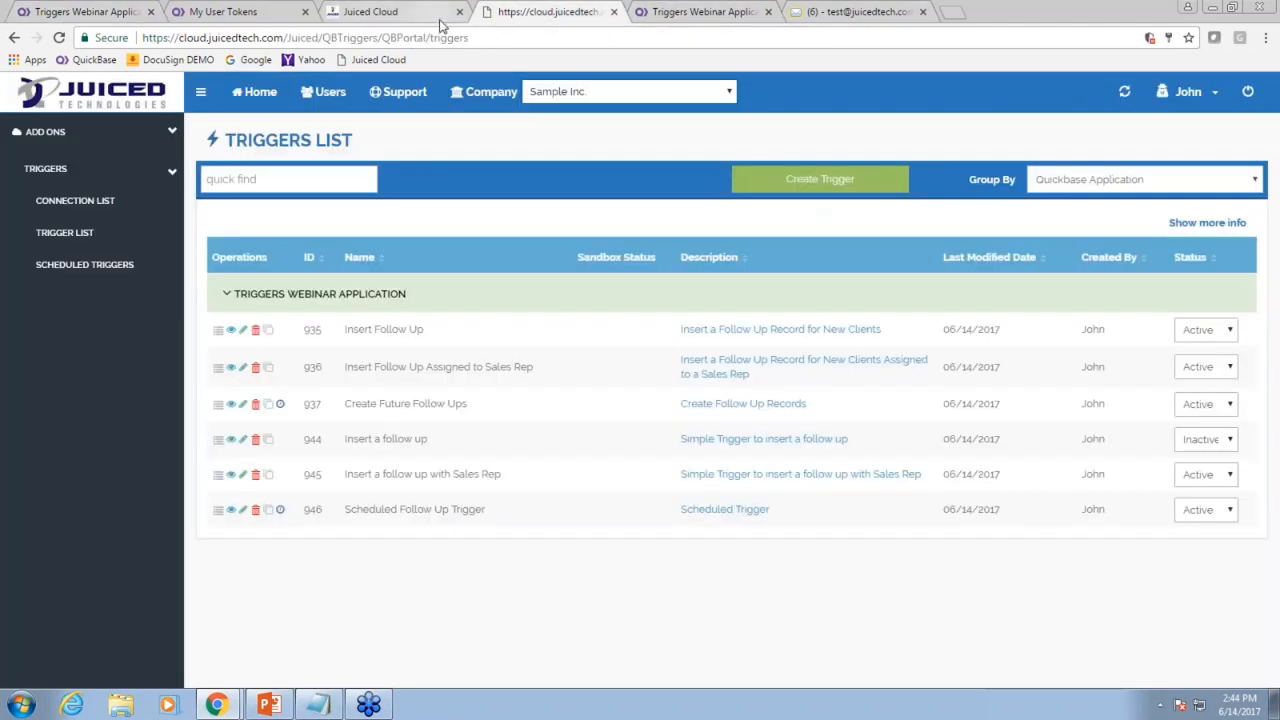